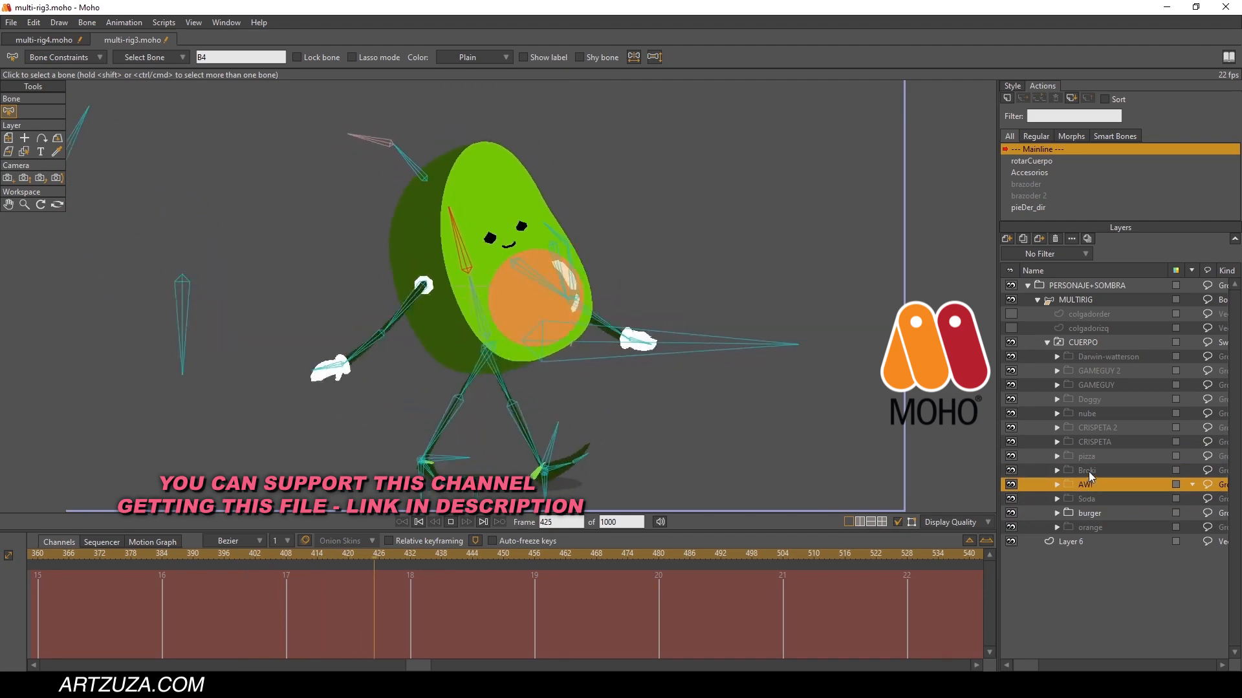
# Step: Preview the playing walk cycle on the Broki, pizza, CRISPETA, CRISPETA 2, nube, Doggy, GAMEGUY, GAMEGUY 2 and Darwin-watterson characters
pyautogui.click(1088, 471)
pyautogui.click(1088, 457)
pyautogui.click(1089, 444)
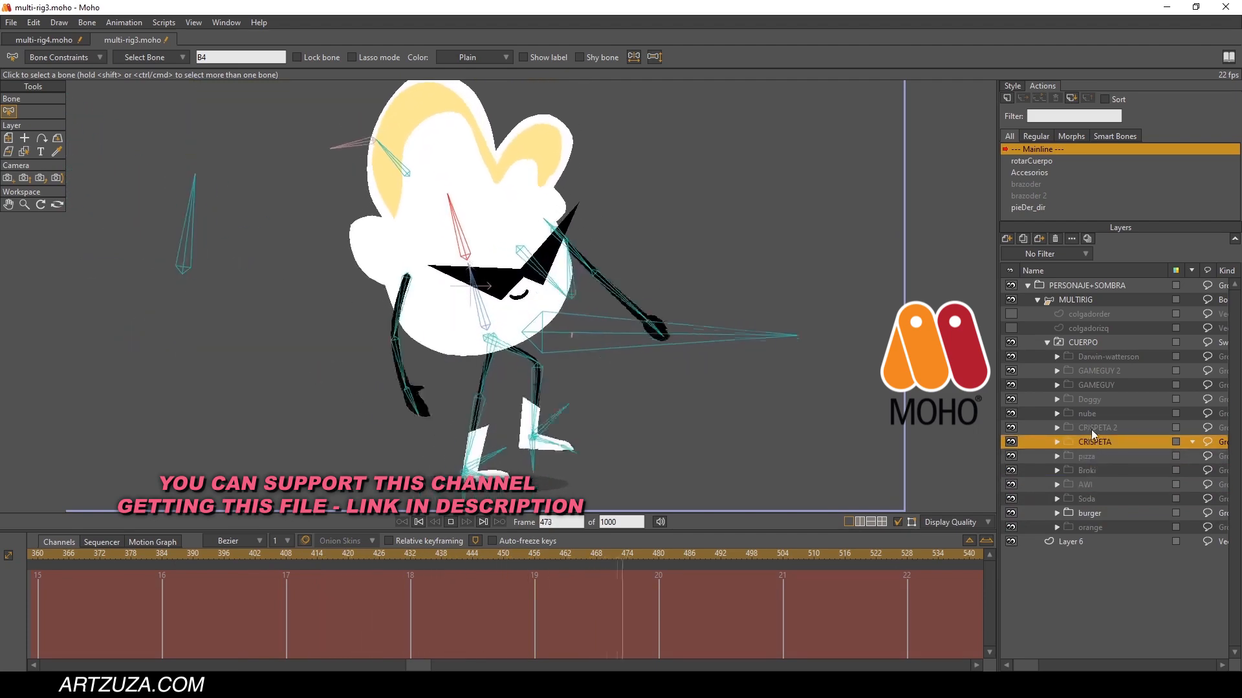
pyautogui.click(1092, 427)
pyautogui.click(1088, 413)
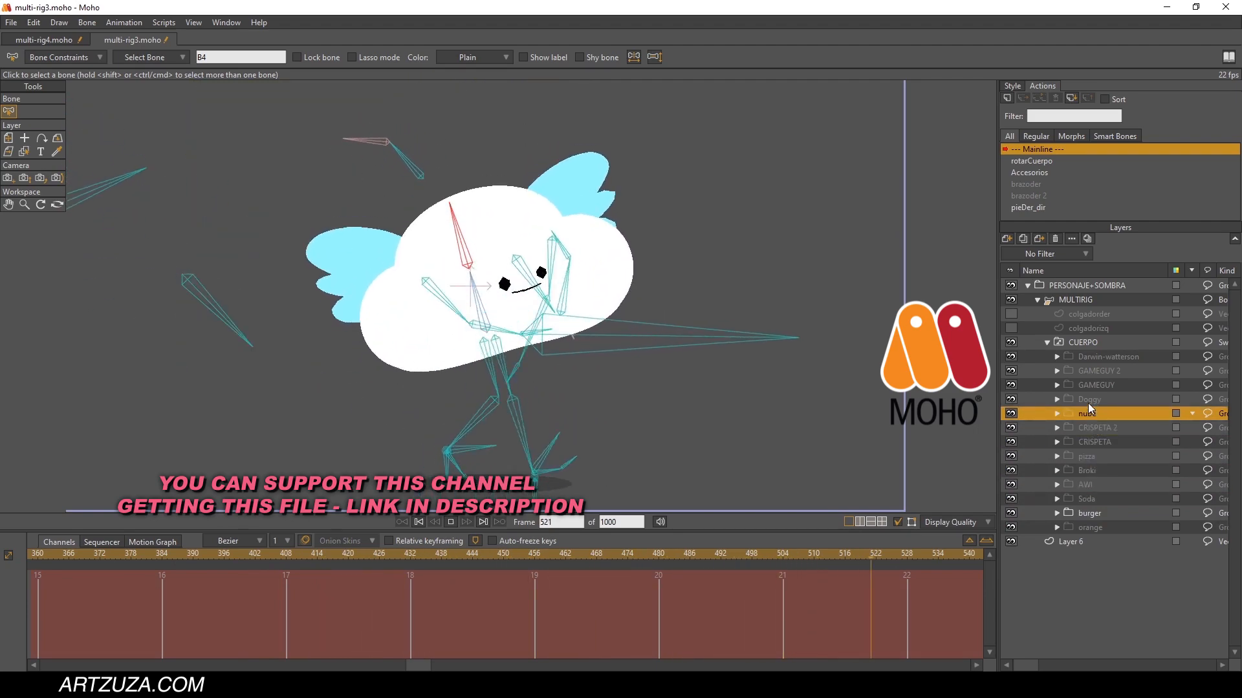
pyautogui.click(1088, 401)
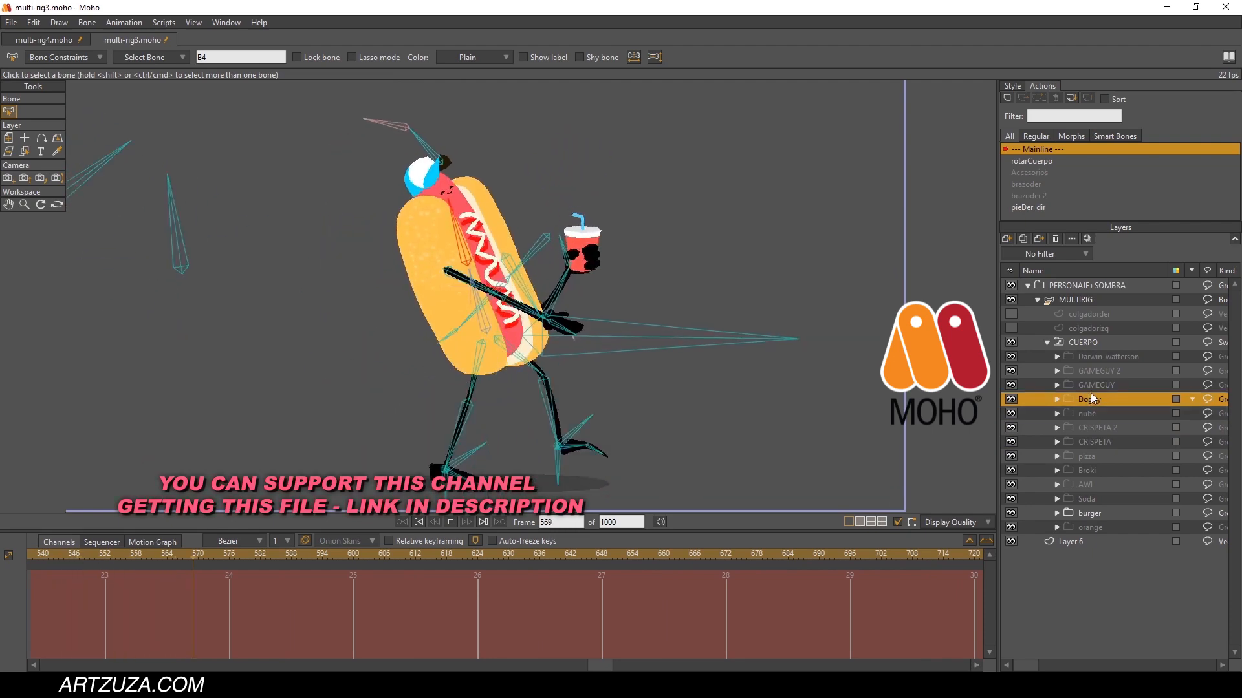
pyautogui.click(1093, 384)
pyautogui.click(1097, 367)
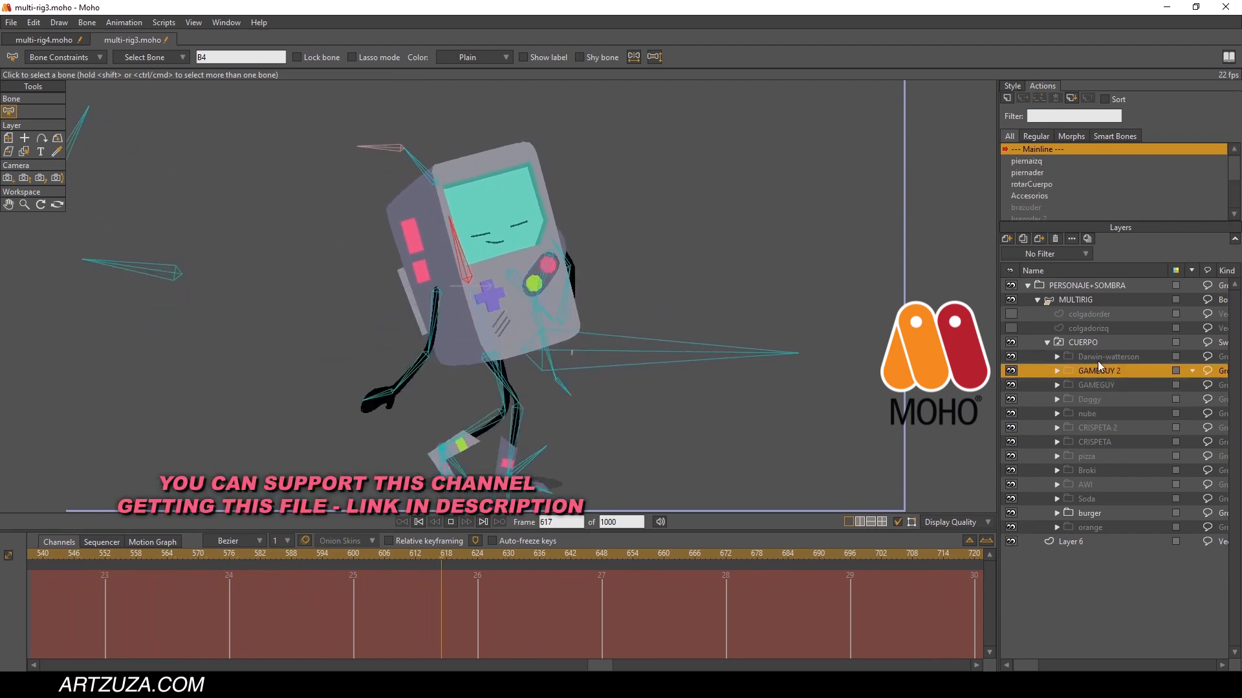
pyautogui.click(1097, 357)
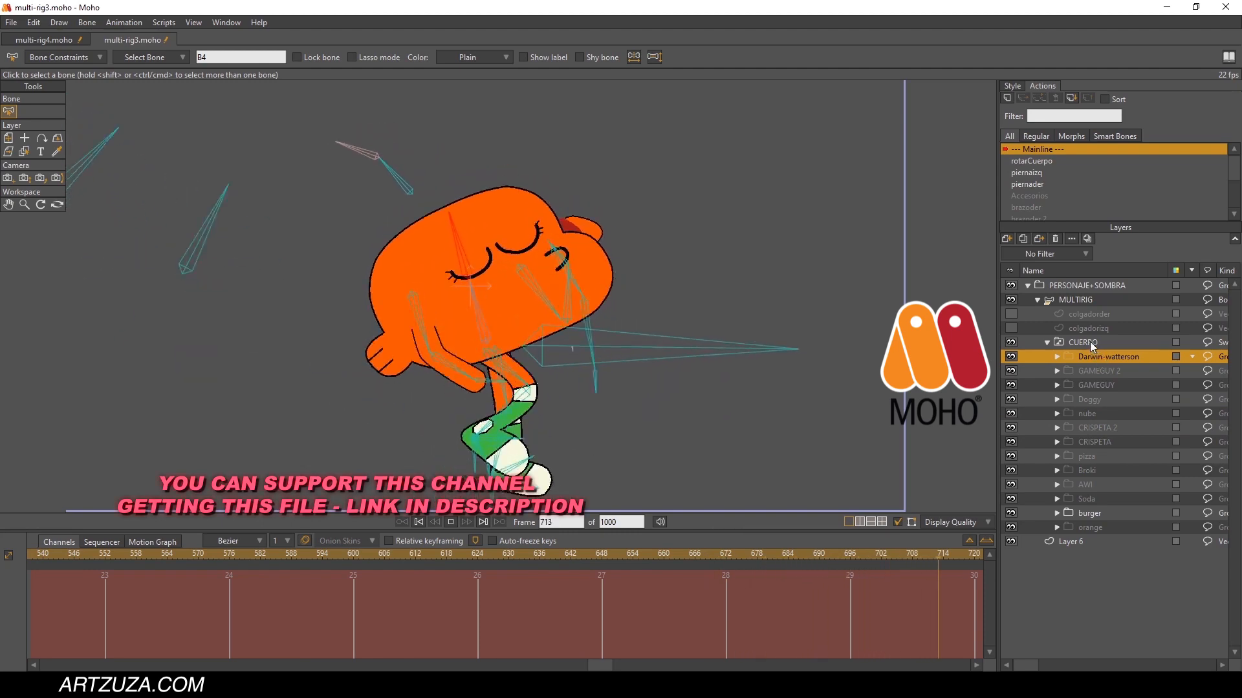
# Step: Select the CUERPO switch group and preview the walk on its Darwin-watterson, GAMEGUY and Doggy characters
pyautogui.click(1089, 342)
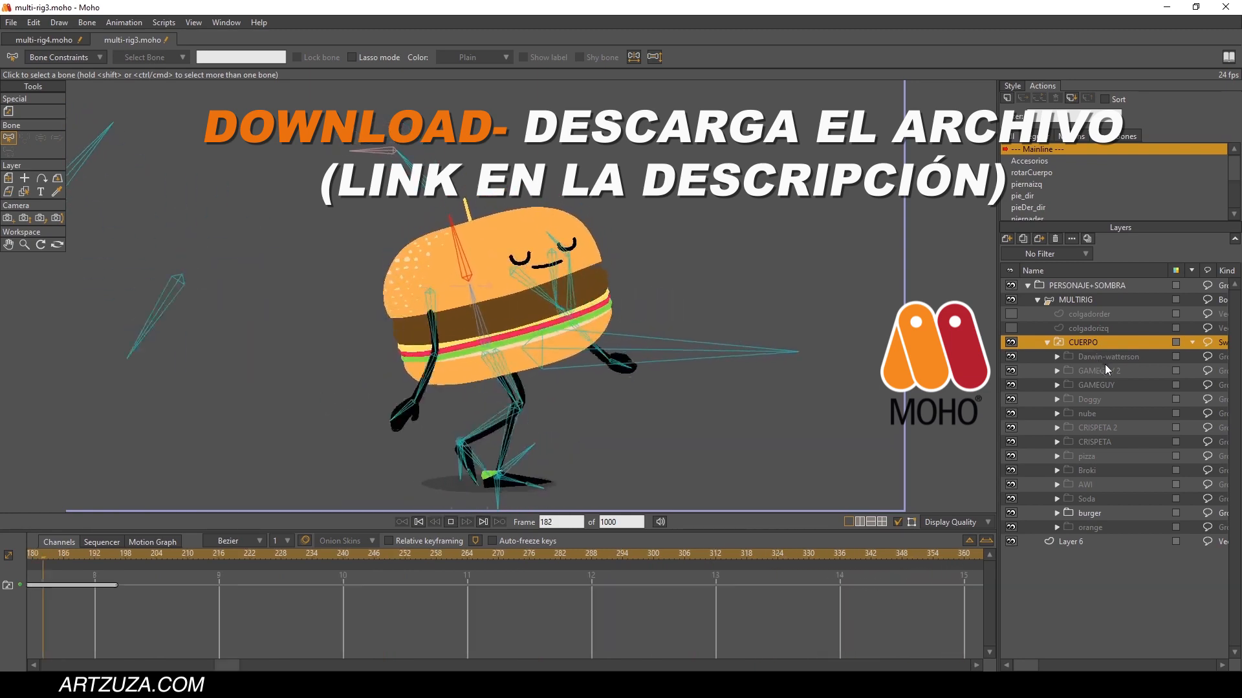
pyautogui.click(1100, 359)
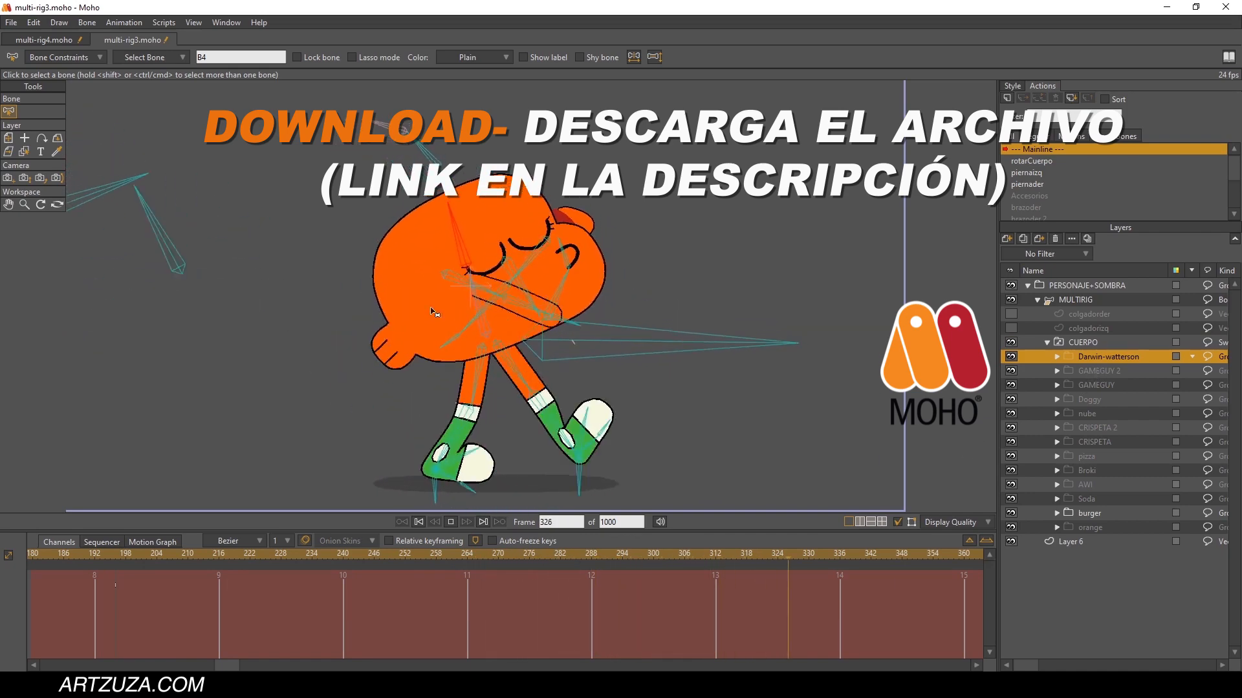
pyautogui.click(1079, 386)
pyautogui.click(1084, 400)
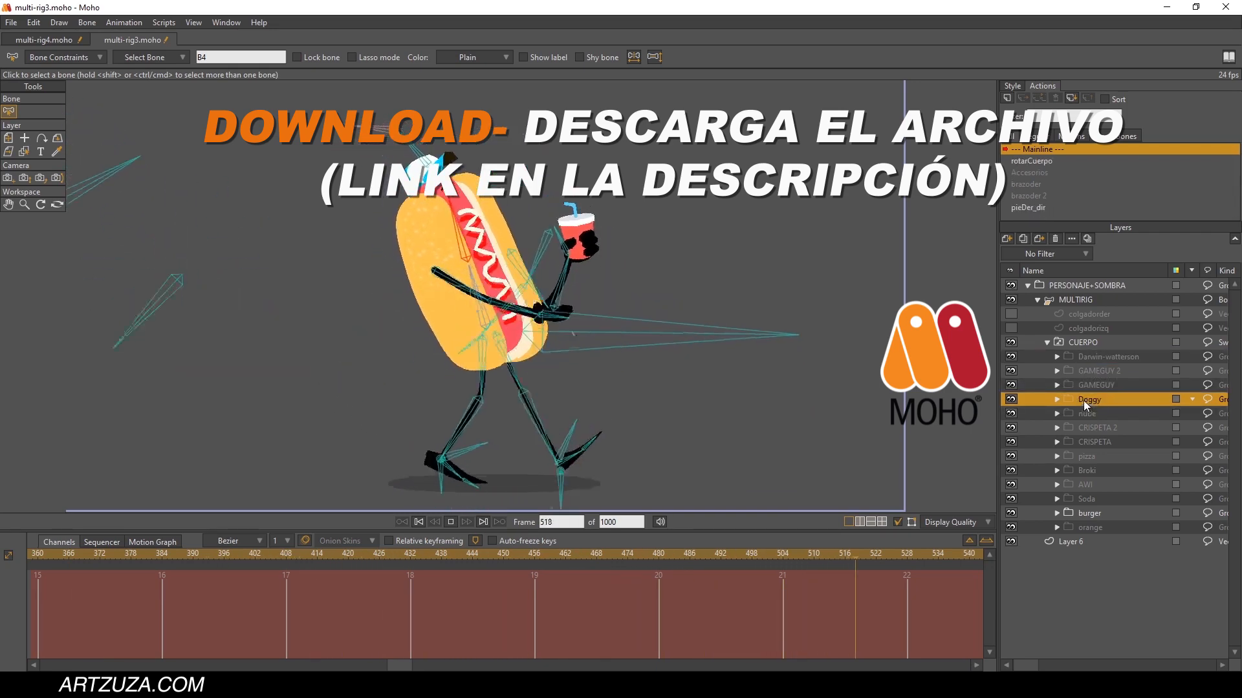
pyautogui.click(1089, 357)
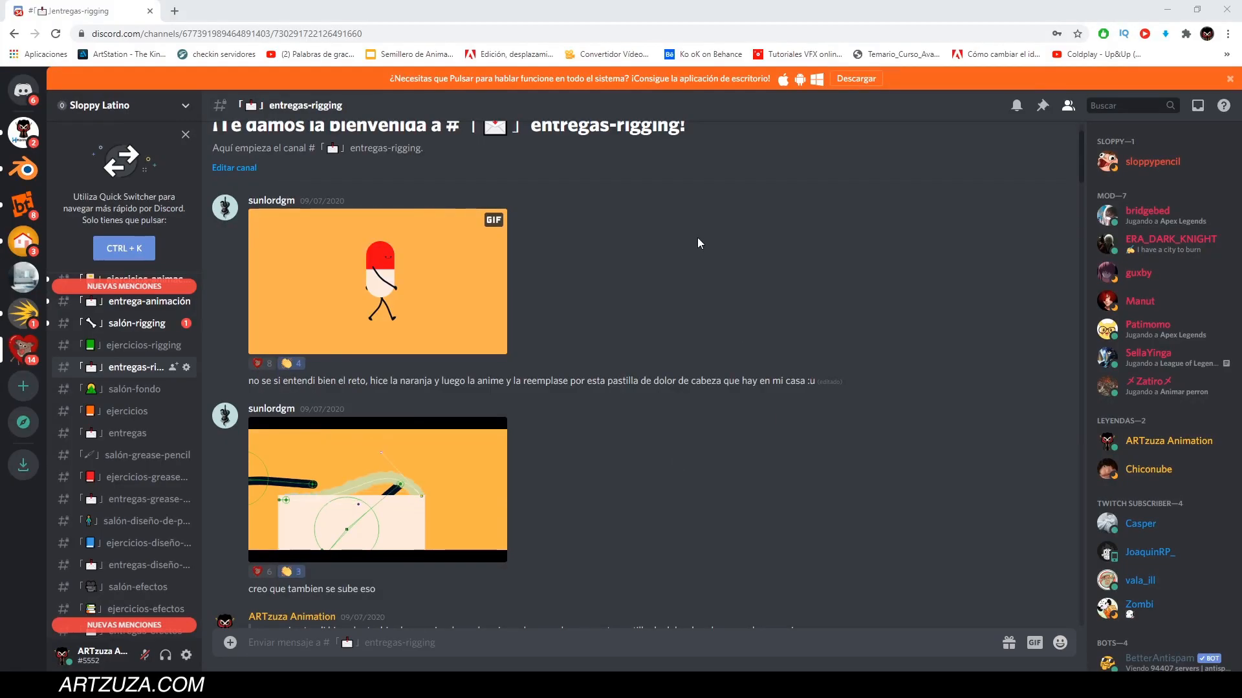
# Step: Browse the walk-cycle submissions in the entregas-rigging channel on Discord and view the walking planet animation enlarged
pyautogui.scroll(1, 695, 238)
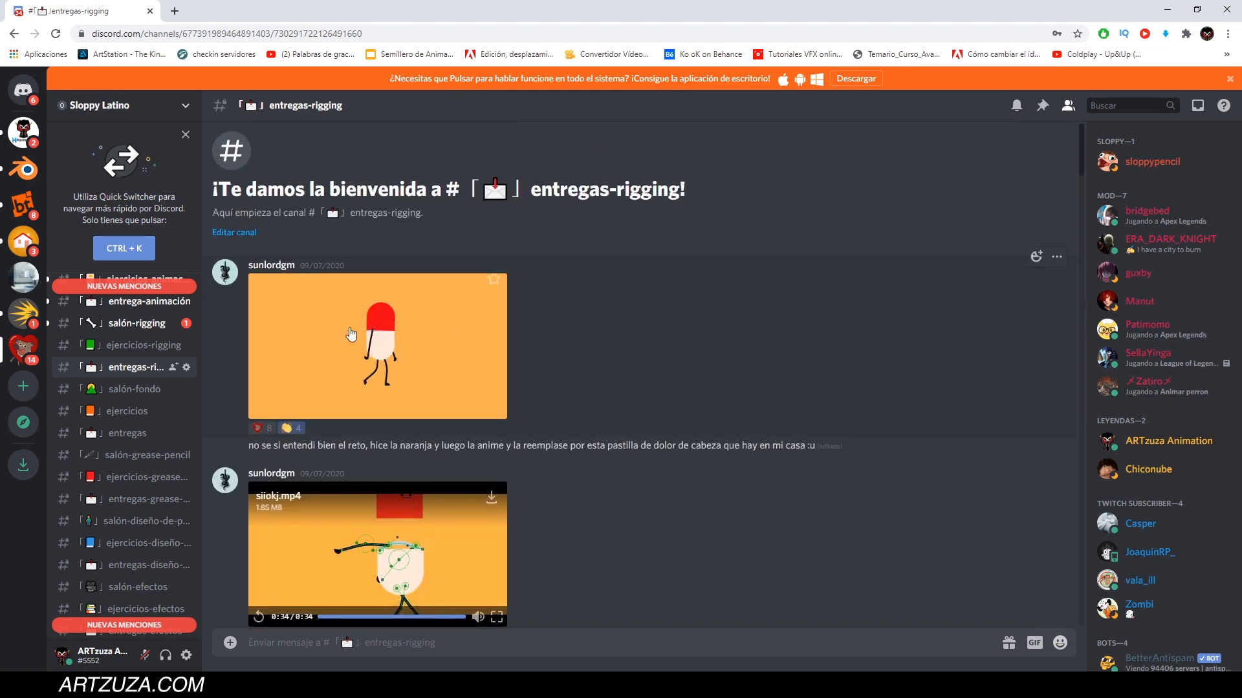
pyautogui.scroll(-8, 351, 334)
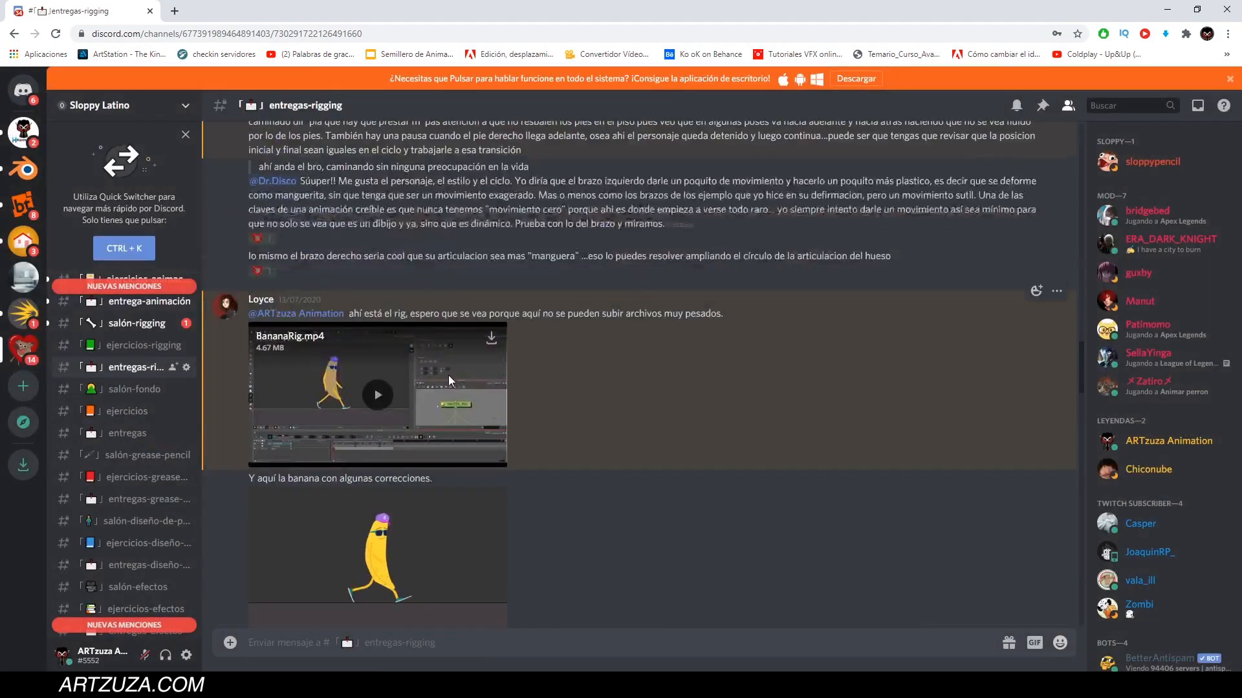
pyautogui.scroll(-10, 647, 388)
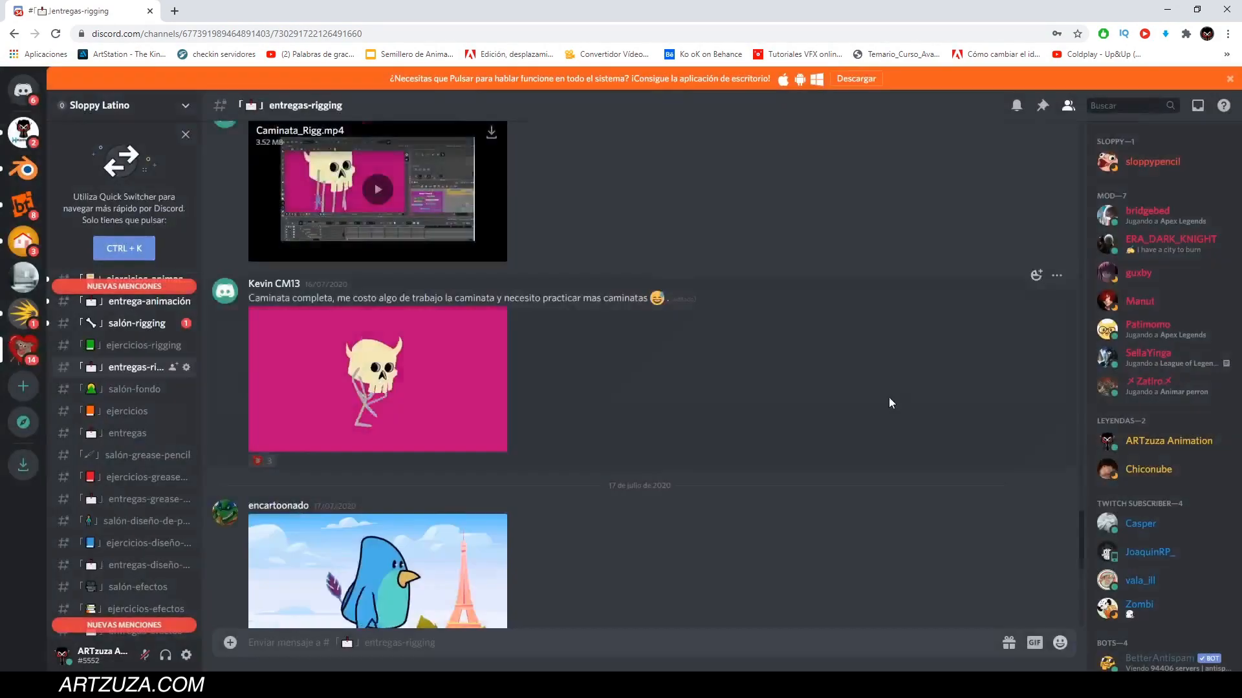
pyautogui.scroll(-10, 889, 402)
pyautogui.click(395, 444)
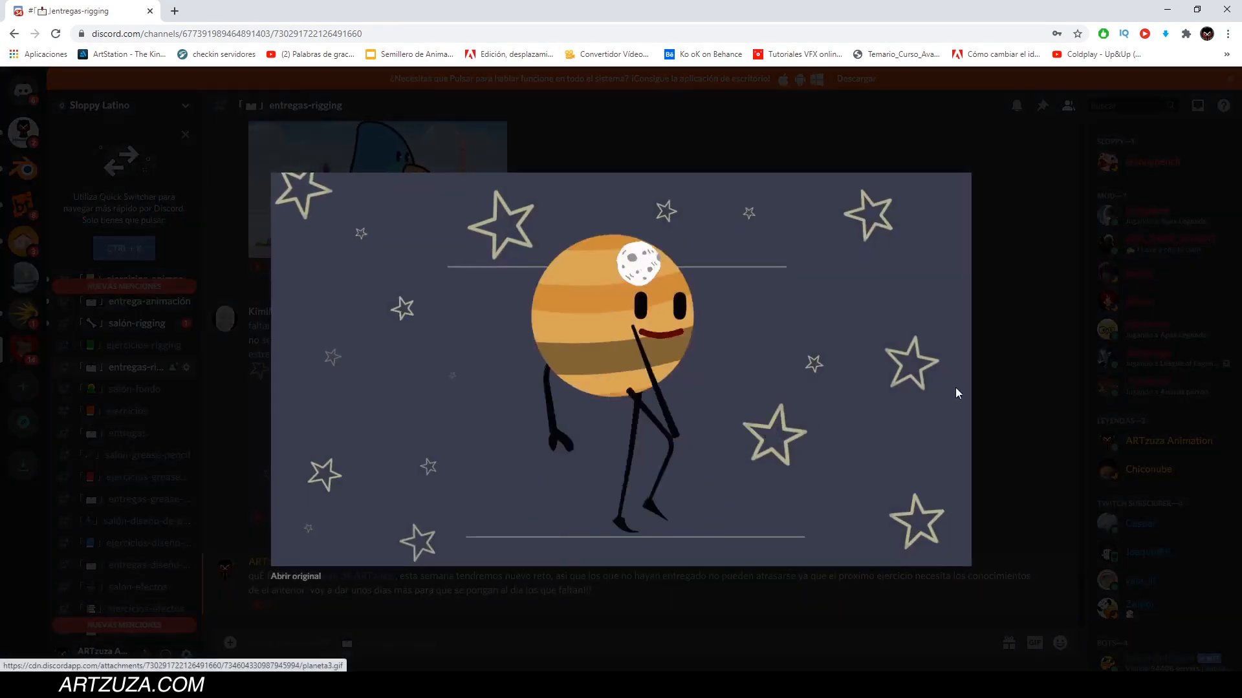
pyautogui.click(993, 320)
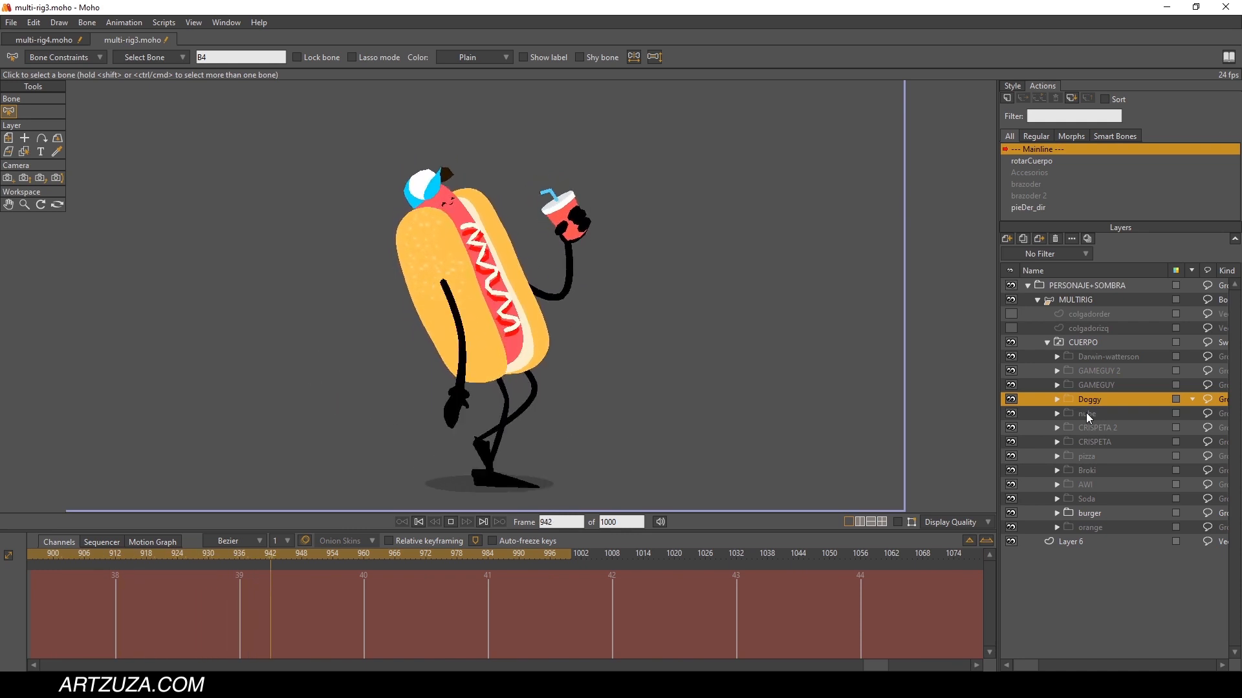
# Step: Switch to Moho and preview the walk cycle on nube, CRISPETA 2, CRISPETA, pizza, Broki, AWI, Soda and burger
pyautogui.click(1085, 414)
pyautogui.click(1087, 428)
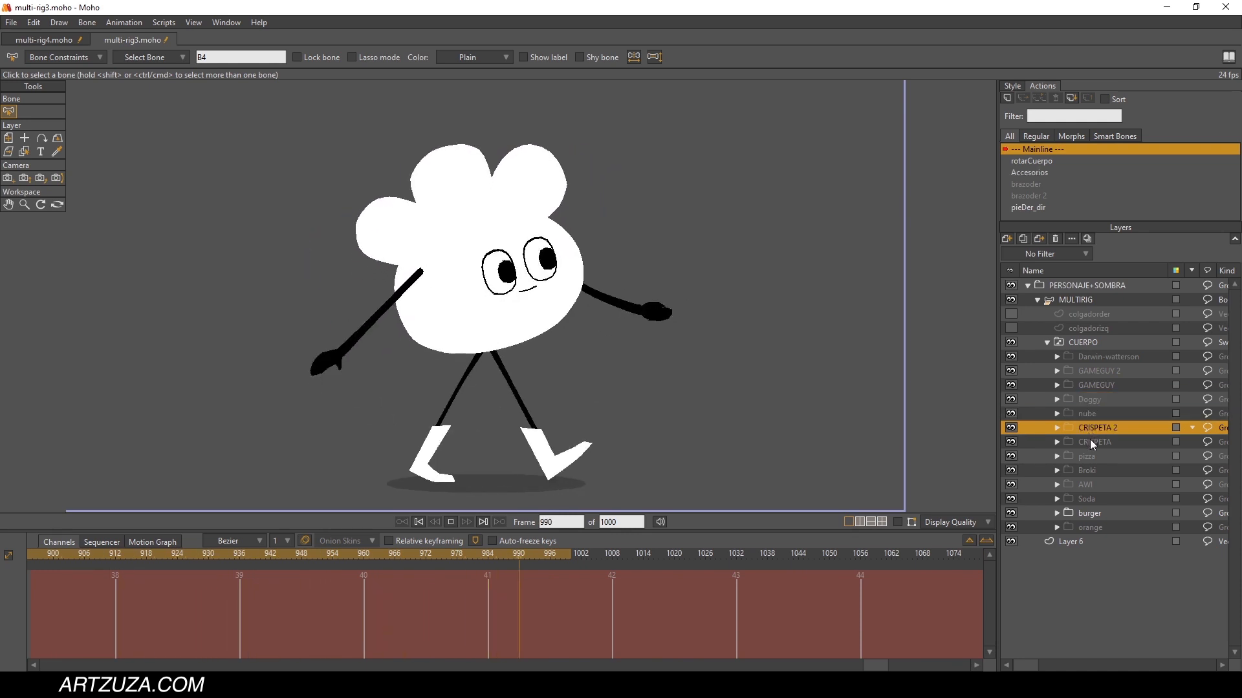
pyautogui.click(1092, 441)
pyautogui.click(1095, 456)
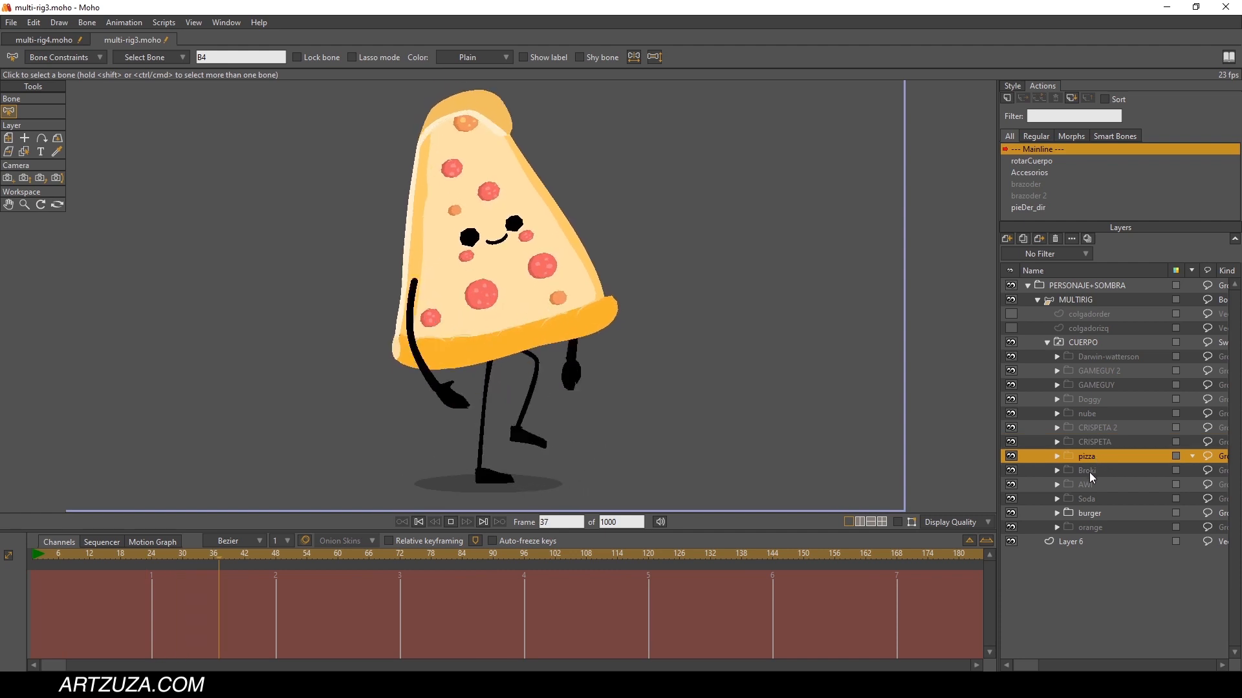
pyautogui.click(1089, 471)
pyautogui.click(1088, 486)
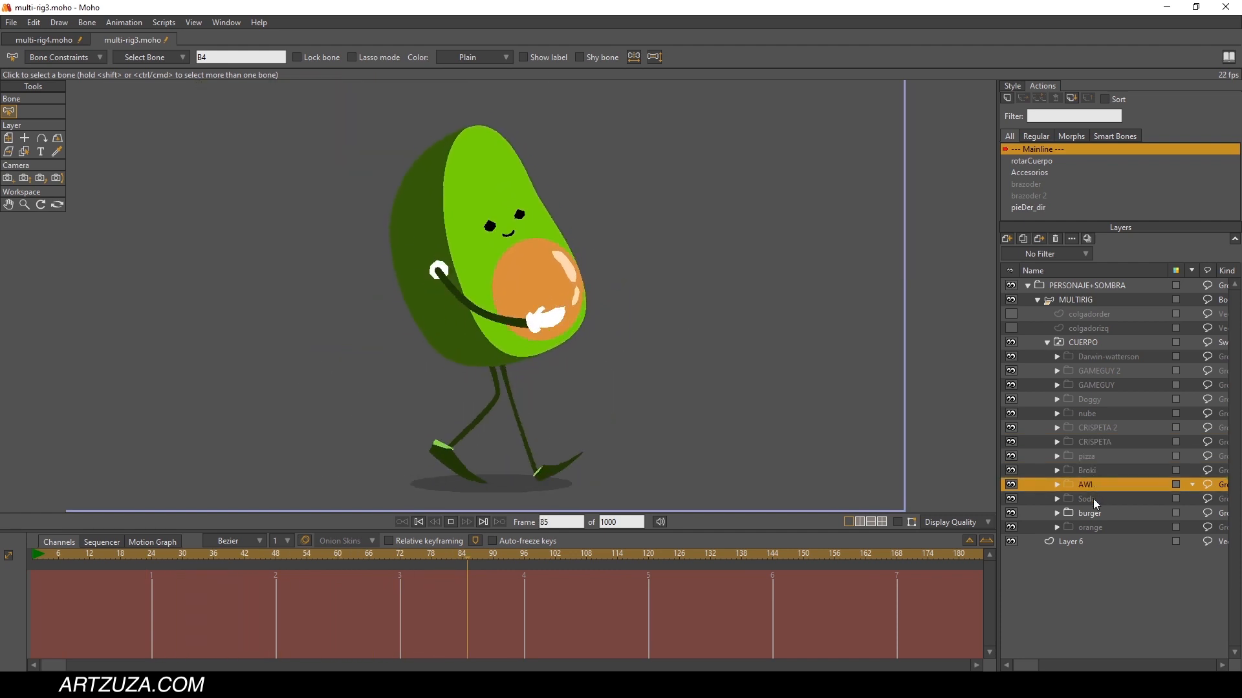
pyautogui.click(1093, 498)
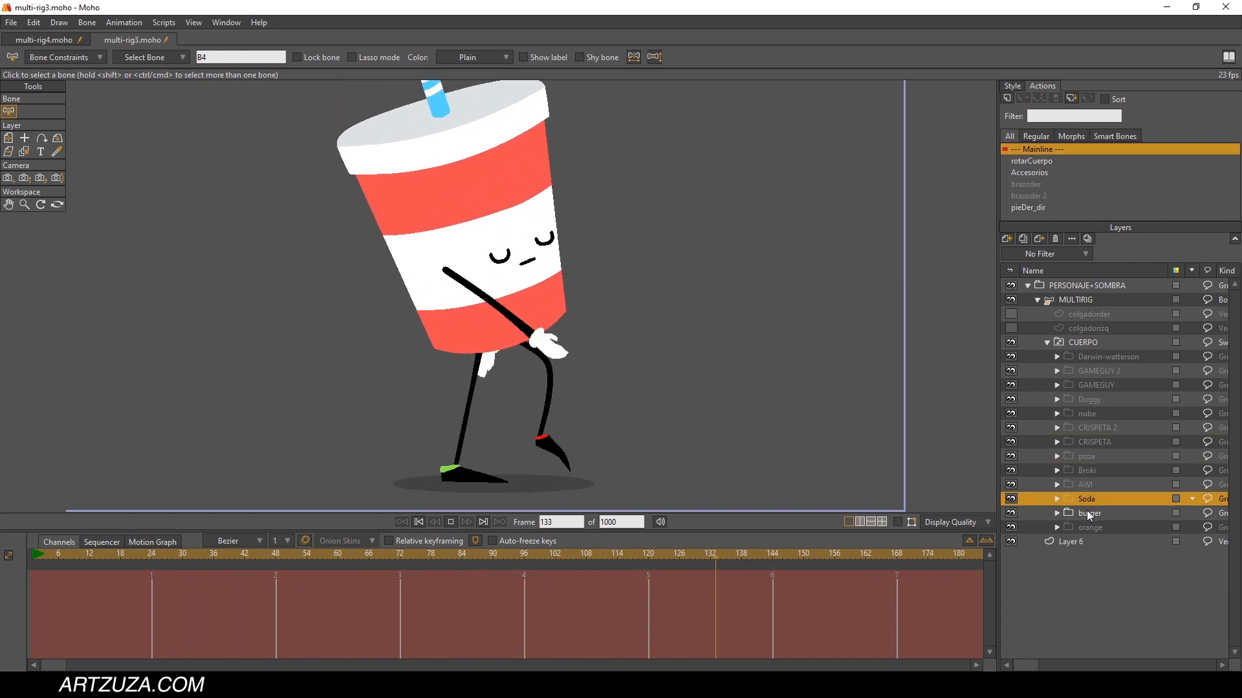
pyautogui.click(1088, 513)
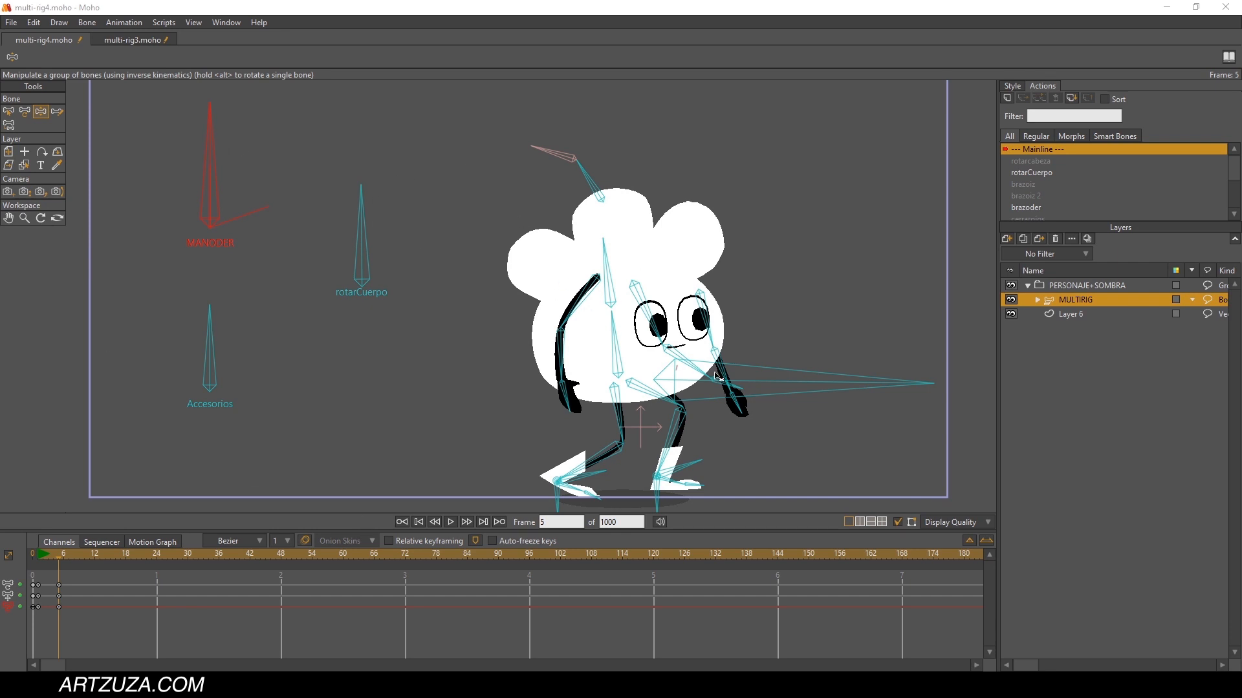
# Step: Reposition the CRISPETA 2 character's body at frame 5 by moving its large hip control bone
pyautogui.moveTo(718, 366); pyautogui.dragTo(588, 368)
pyautogui.moveTo(542, 331); pyautogui.dragTo(598, 322)
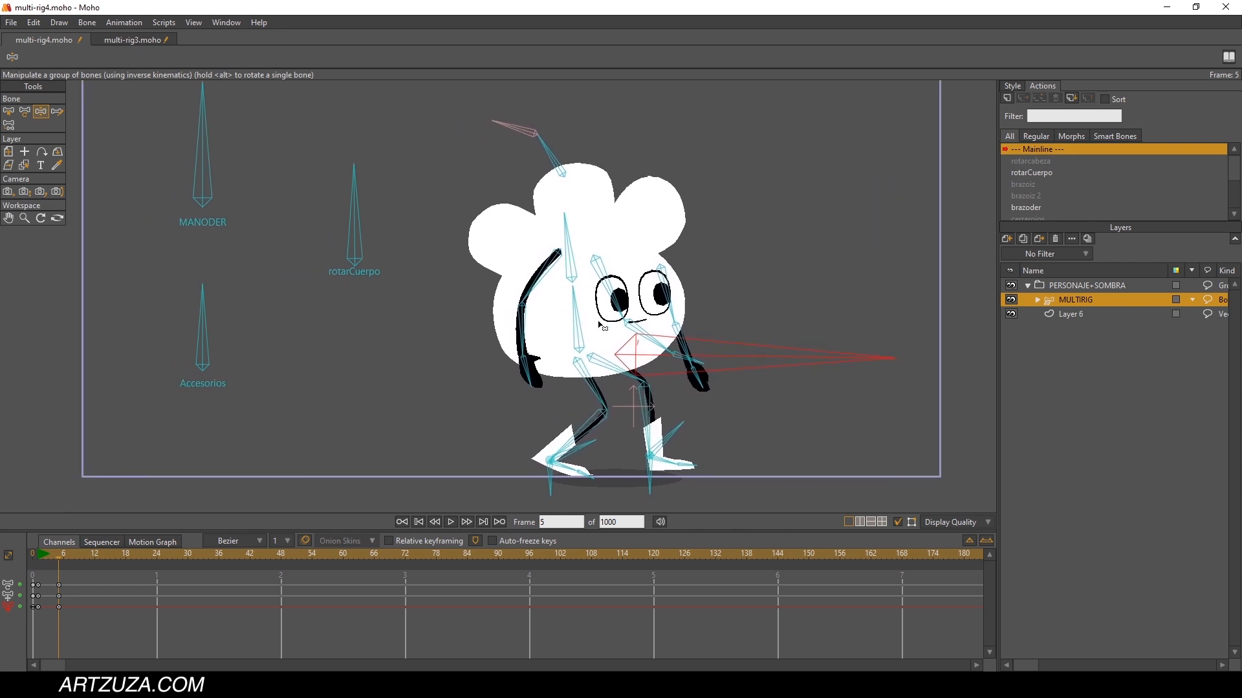
pyautogui.moveTo(641, 358)
pyautogui.mouseDown()
pyautogui.moveTo(631, 372)
pyautogui.moveTo(646, 356)
pyautogui.moveTo(666, 363)
pyautogui.moveTo(621, 360)
pyautogui.moveTo(660, 349)
pyautogui.mouseUp()
# Step: Expand MULTIRIG, select the CUERPO switch group, go to frame 2 and preview the pose on Darwin-watterson
pyautogui.click(1038, 300)
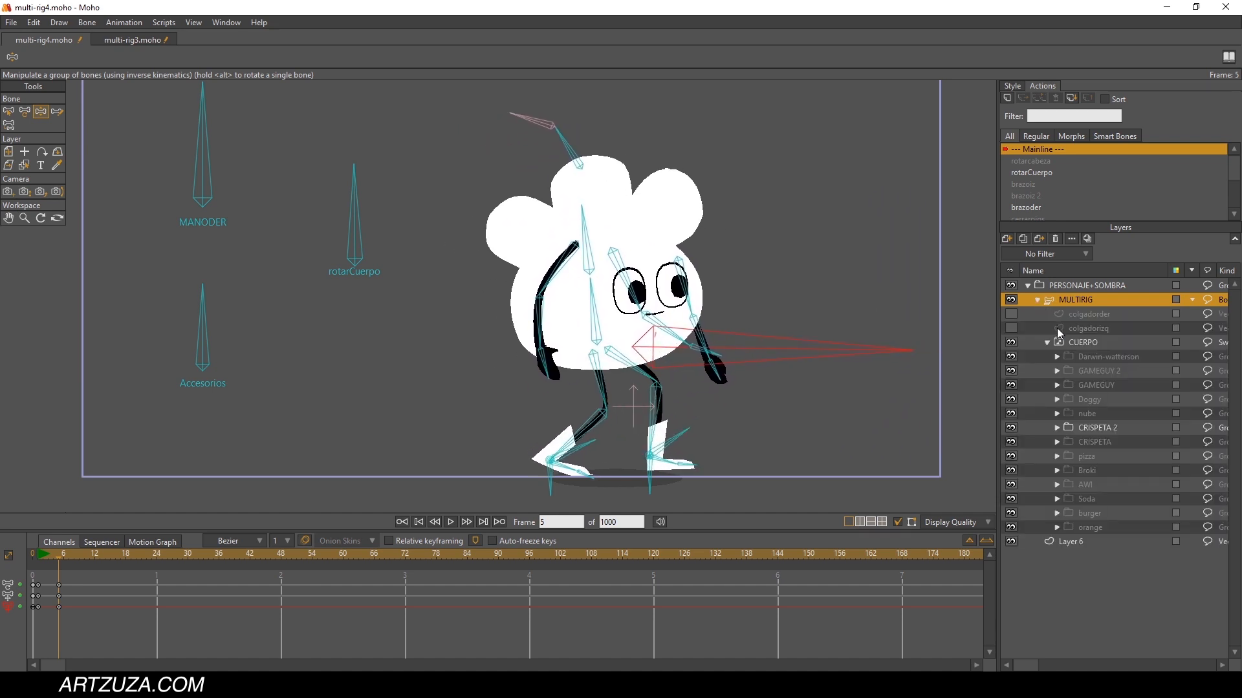
pyautogui.click(1080, 343)
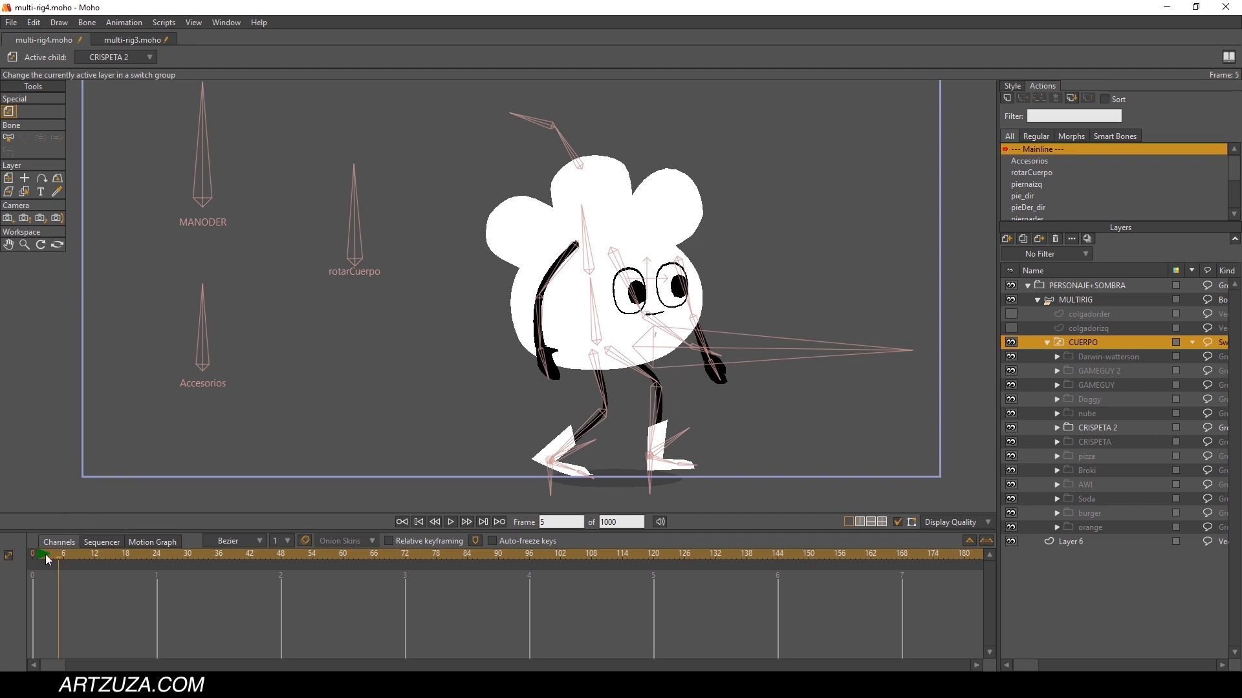
pyautogui.moveTo(49, 560)
pyautogui.mouseDown()
pyautogui.moveTo(169, 556)
pyautogui.moveTo(26, 576)
pyautogui.moveTo(176, 564)
pyautogui.moveTo(41, 571)
pyautogui.mouseUp()
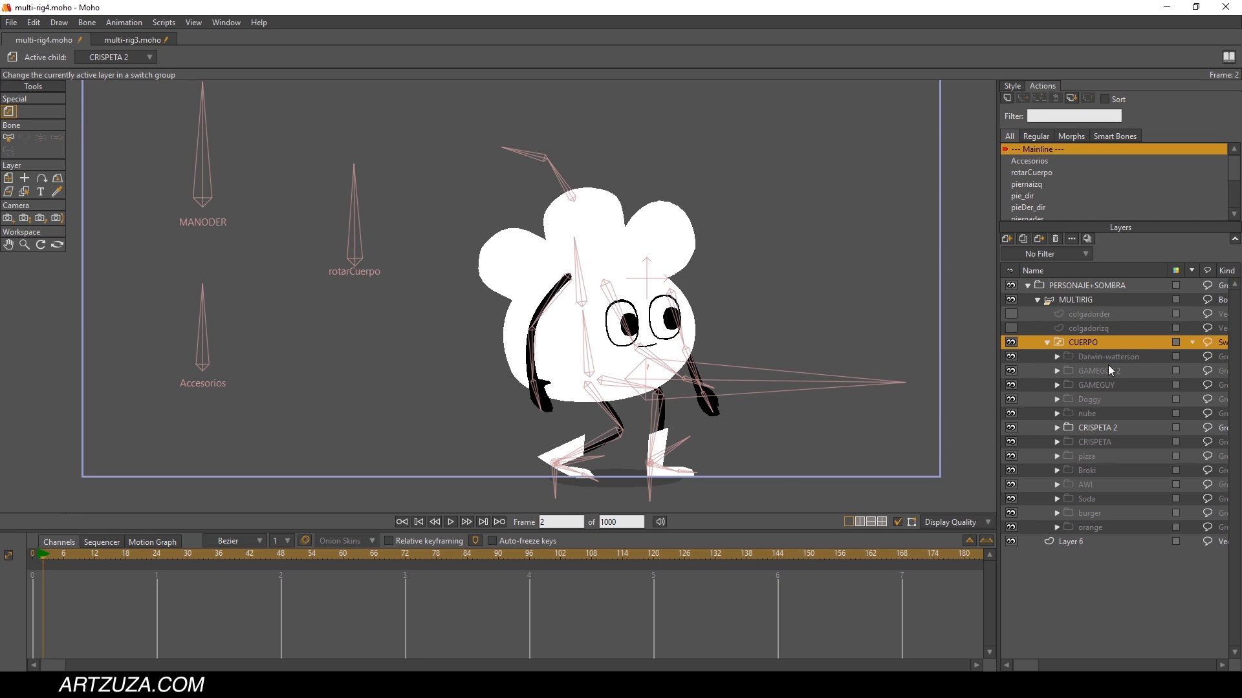
pyautogui.click(1092, 356)
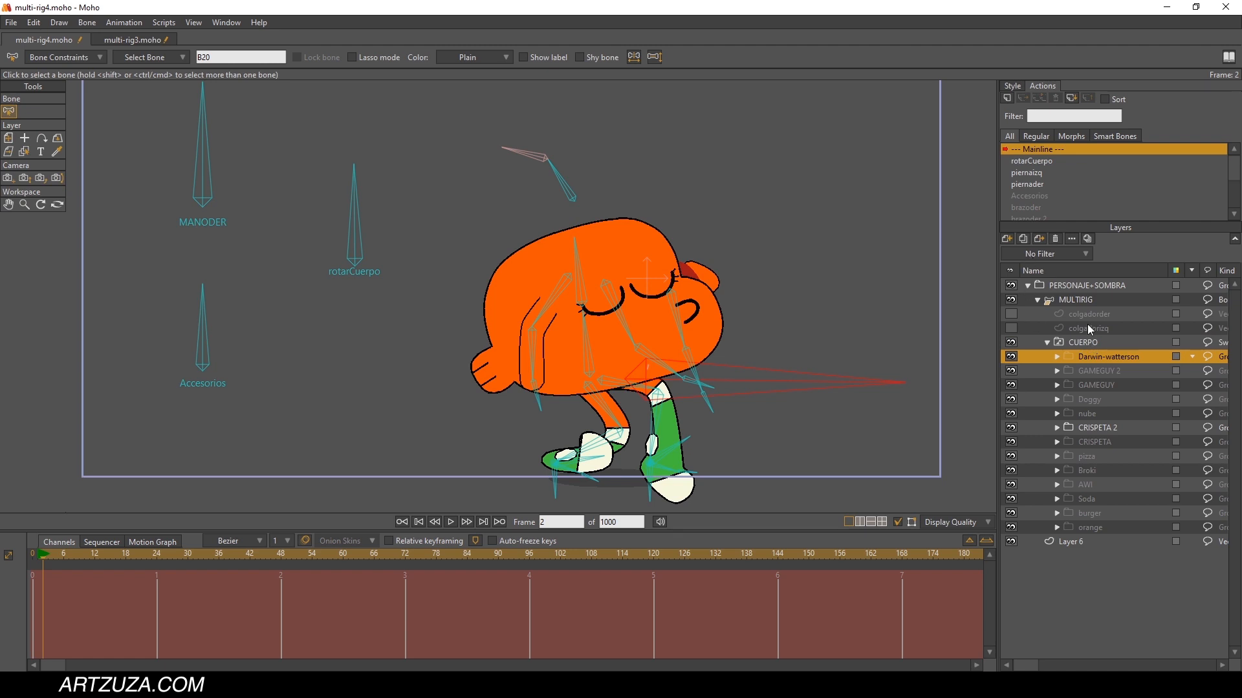
# Step: Adjust the body and rear foot pose on the MULTIRIG layer at frame 2 with Manipulate Bones
pyautogui.click(1066, 298)
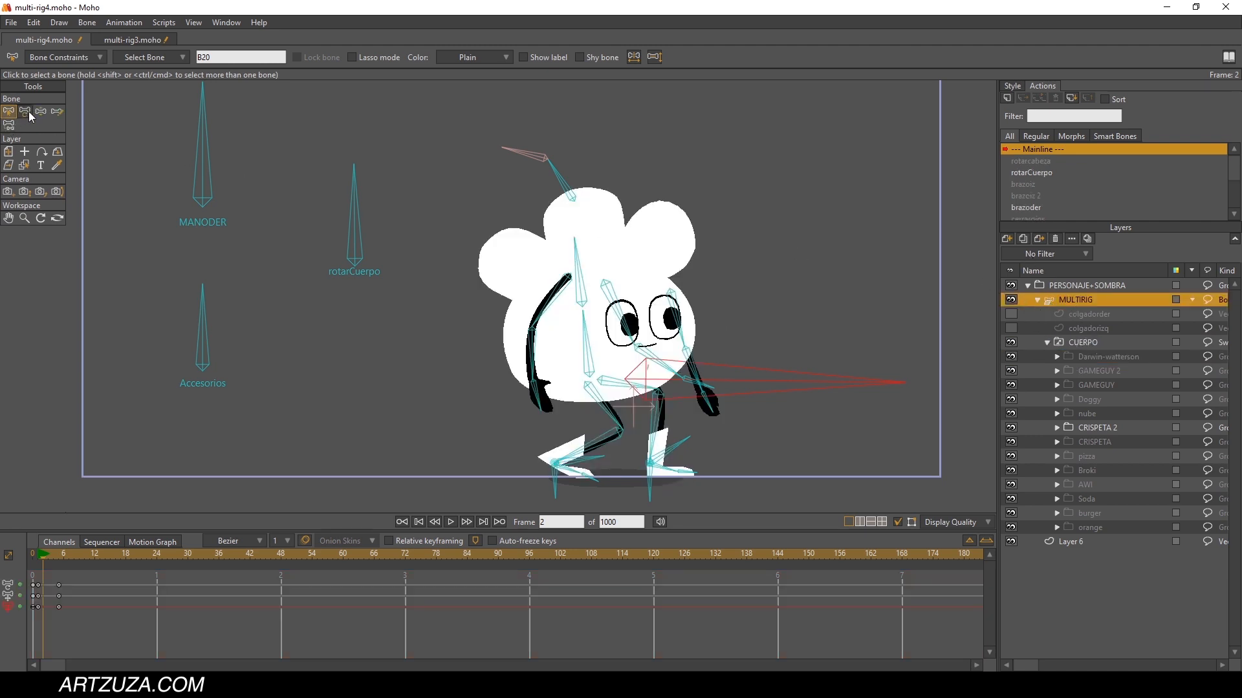
pyautogui.click(41, 111)
pyautogui.moveTo(250, 166); pyautogui.dragTo(241, 180)
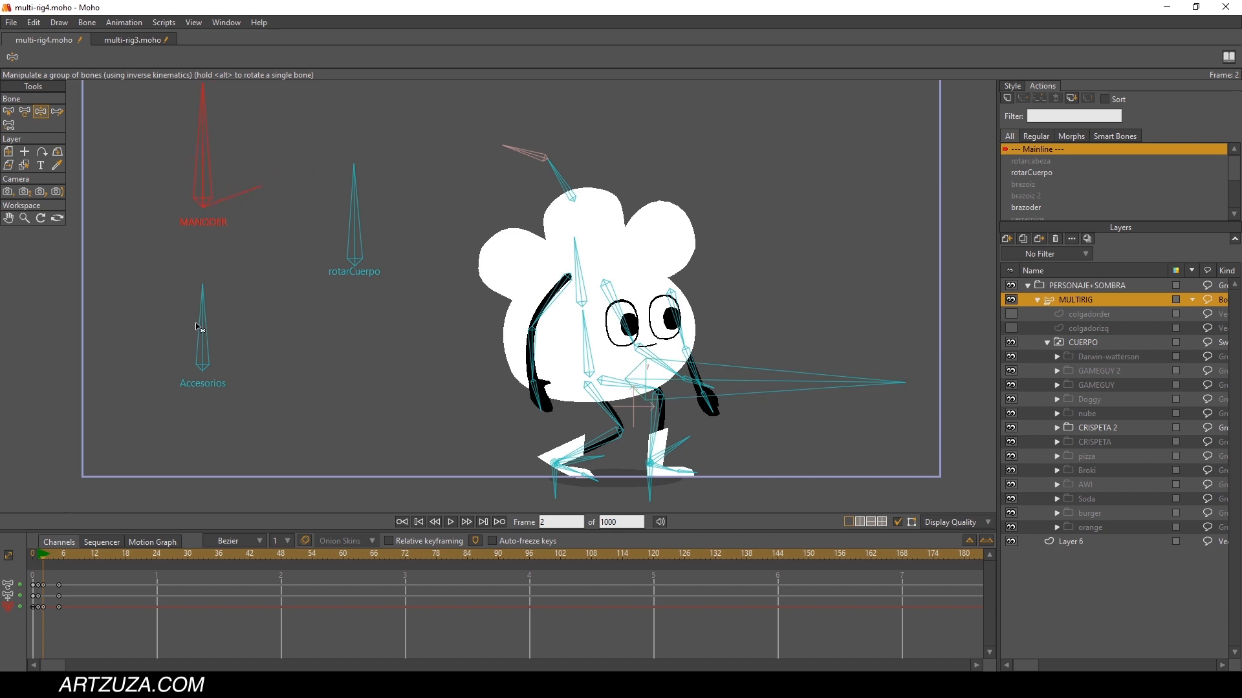
pyautogui.moveTo(199, 326); pyautogui.dragTo(223, 193)
pyautogui.moveTo(350, 236); pyautogui.dragTo(668, 357)
pyautogui.moveTo(614, 333); pyautogui.dragTo(596, 413)
pyautogui.moveTo(553, 476); pyautogui.dragTo(554, 455)
pyautogui.moveTo(677, 368); pyautogui.dragTo(675, 321)
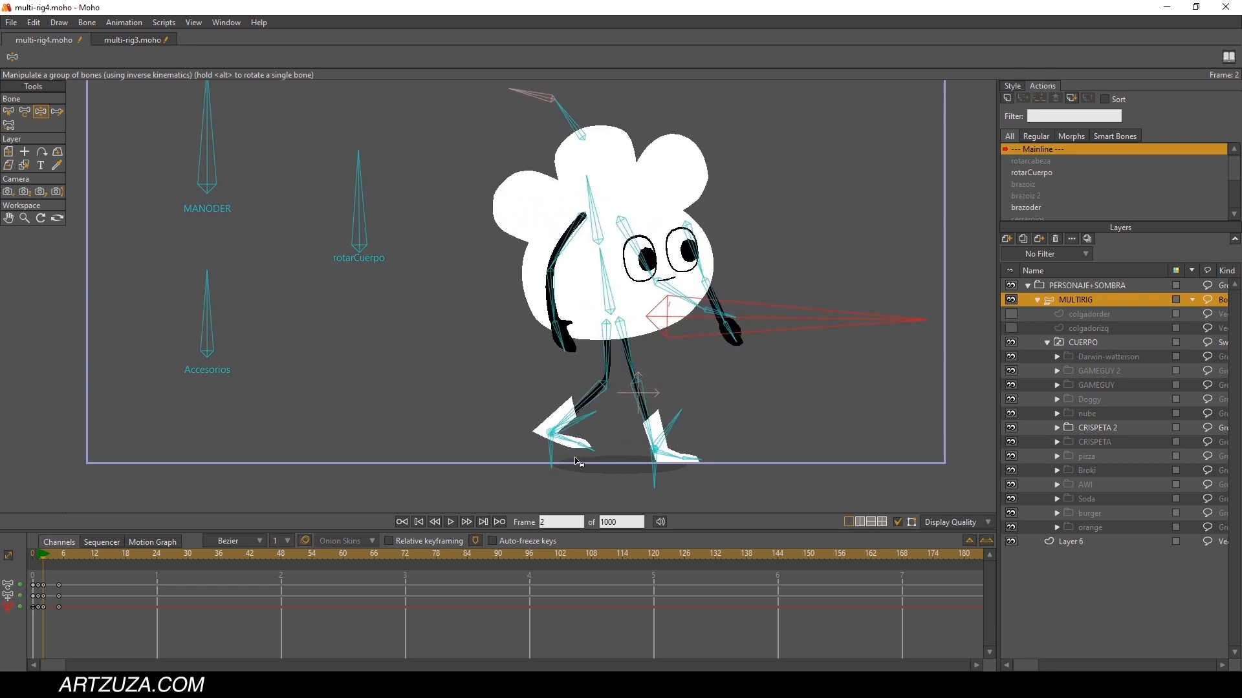
pyautogui.moveTo(561, 454)
pyautogui.mouseDown()
pyautogui.moveTo(558, 441)
pyautogui.moveTo(570, 460)
pyautogui.mouseUp()
pyautogui.moveTo(670, 320); pyautogui.dragTo(651, 376)
# Step: Preview the frame 2 pose on the CUERPO characters from Darwin-watterson down through pizza
pyautogui.click(1080, 342)
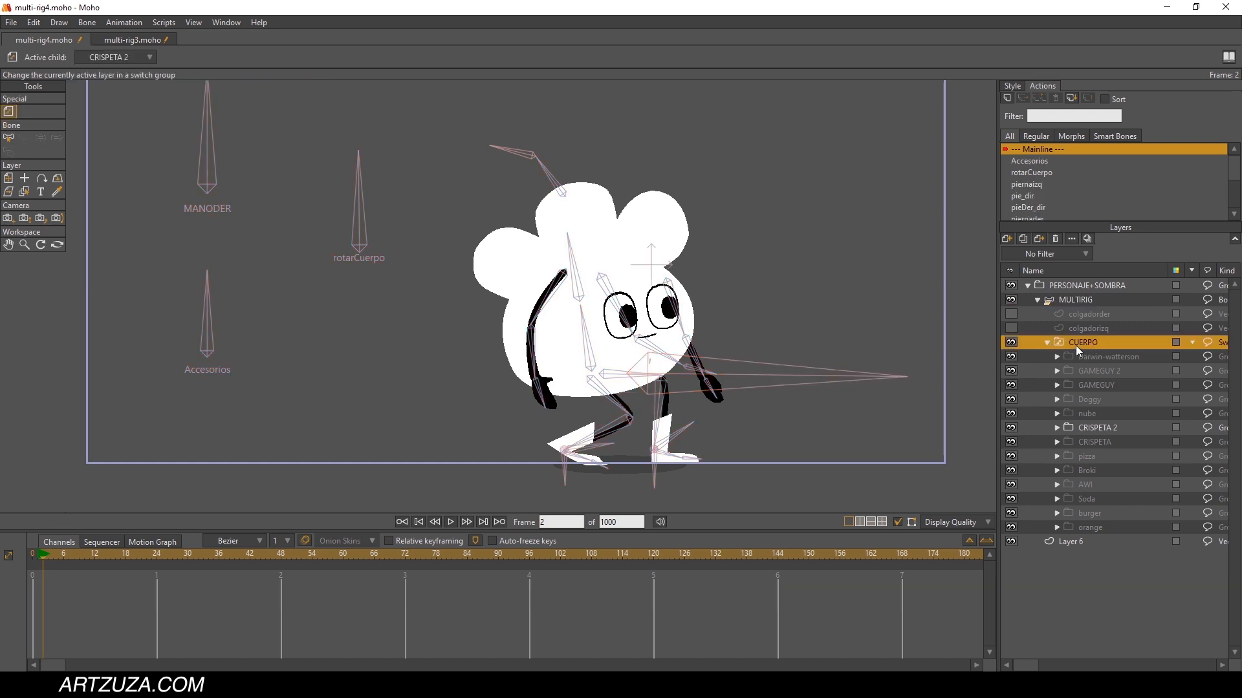
pyautogui.click(1086, 357)
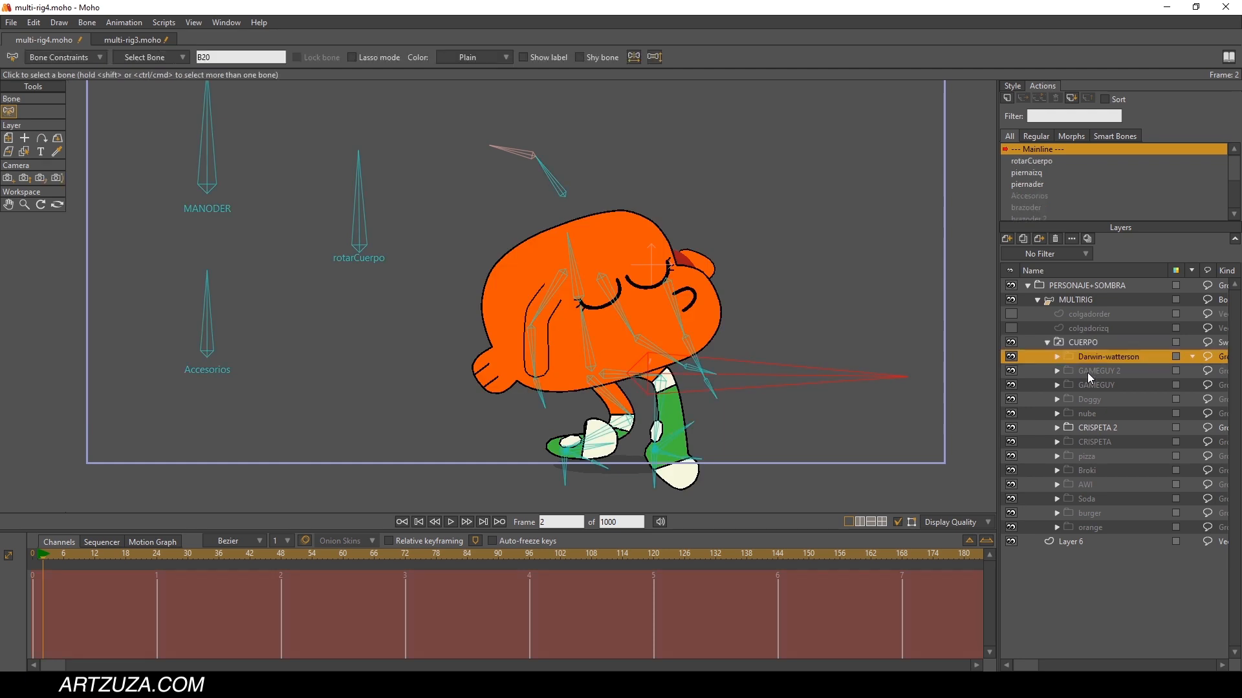
pyautogui.click(1088, 372)
pyautogui.click(1086, 385)
pyautogui.click(1087, 399)
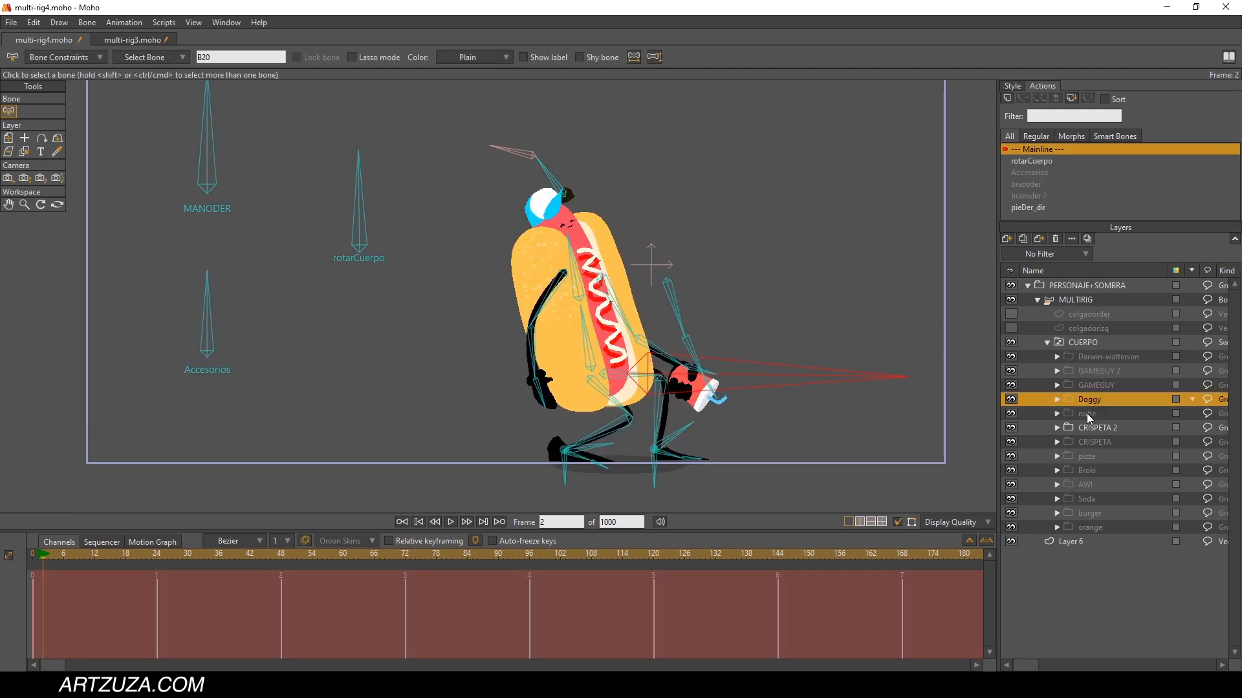
pyautogui.click(1087, 413)
pyautogui.click(1089, 428)
pyautogui.click(1089, 442)
pyautogui.click(1086, 456)
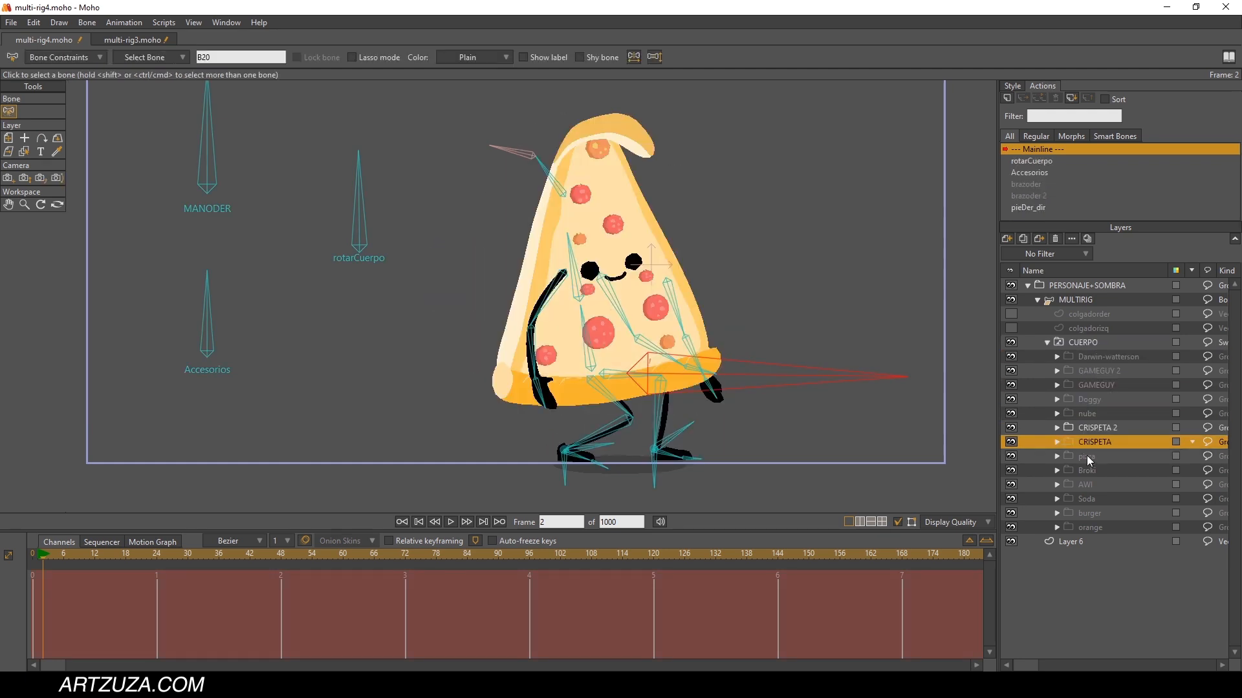
# Step: Show the MULTIRIG bone layer again and preview its pose on Broki, AWI, Soda and pizza
pyautogui.click(1070, 300)
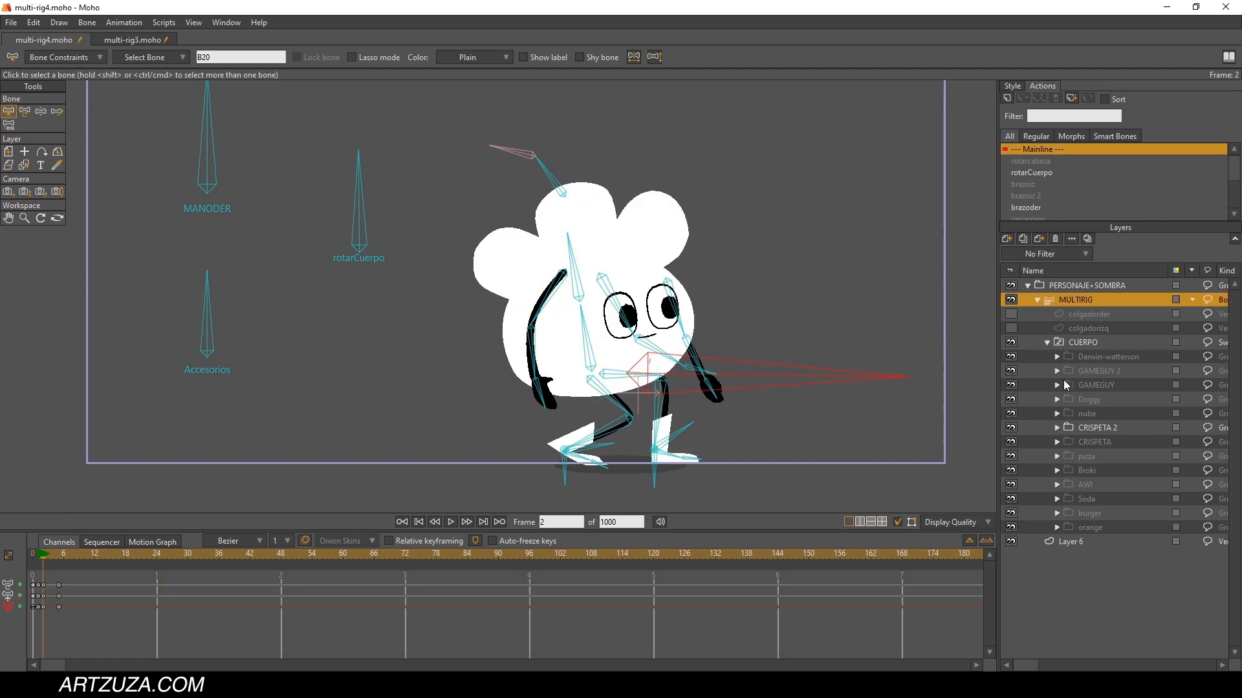
pyautogui.click(1079, 471)
pyautogui.click(1084, 485)
pyautogui.click(1082, 499)
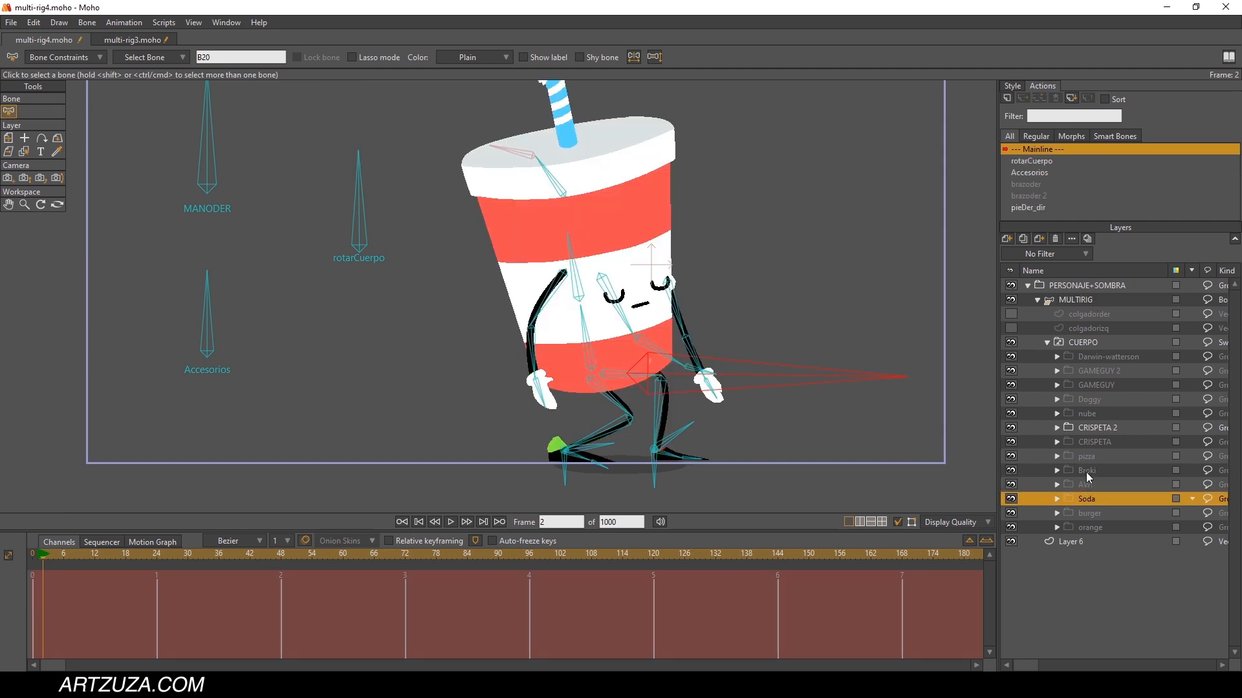
pyautogui.click(1086, 457)
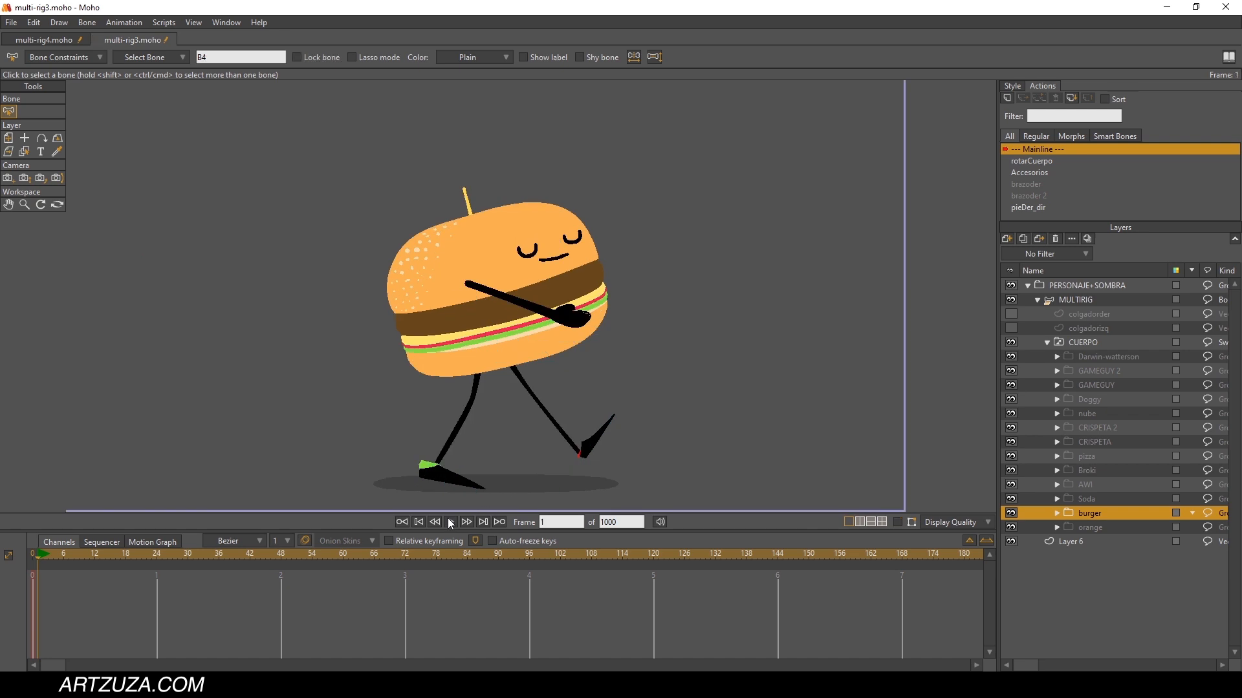
# Step: Play the burger character's walk animation in multi-rig3.moho from frame 1
pyautogui.click(450, 523)
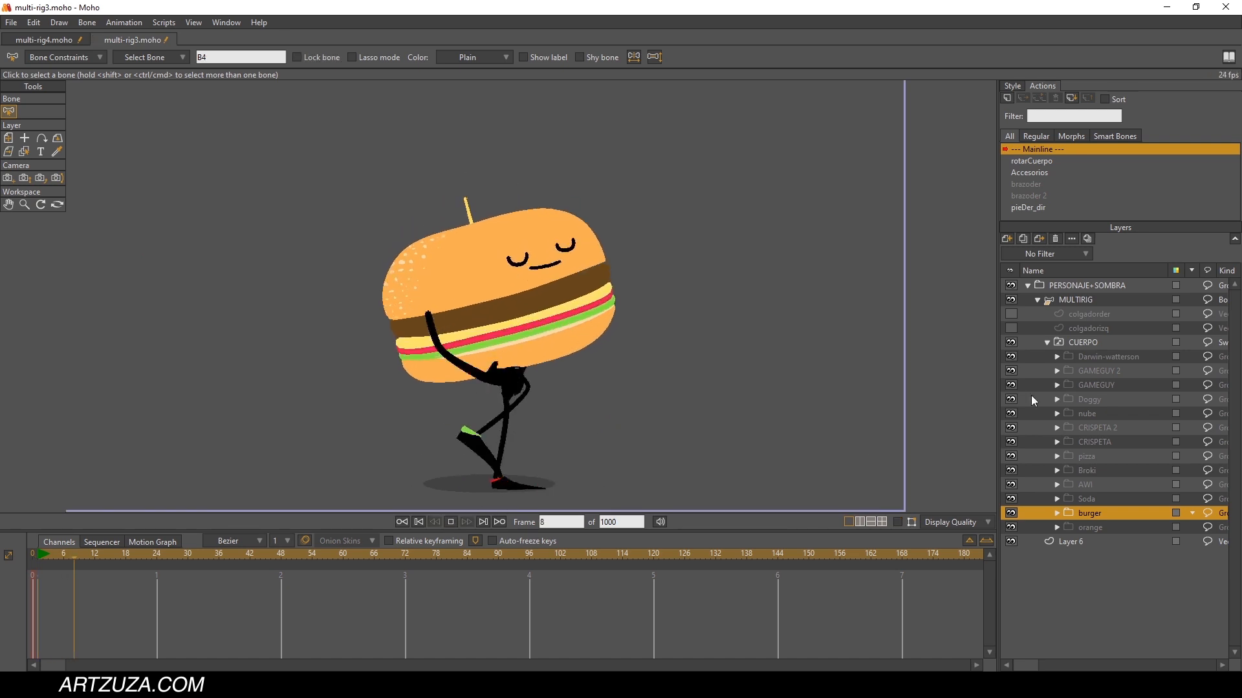
# Step: Preview the walk animation on Darwin-watterson, GAMEGUY 2, GAMEGUY, Doggy, nube and CRISPETA 2 during playback
pyautogui.click(1081, 357)
pyautogui.click(1084, 371)
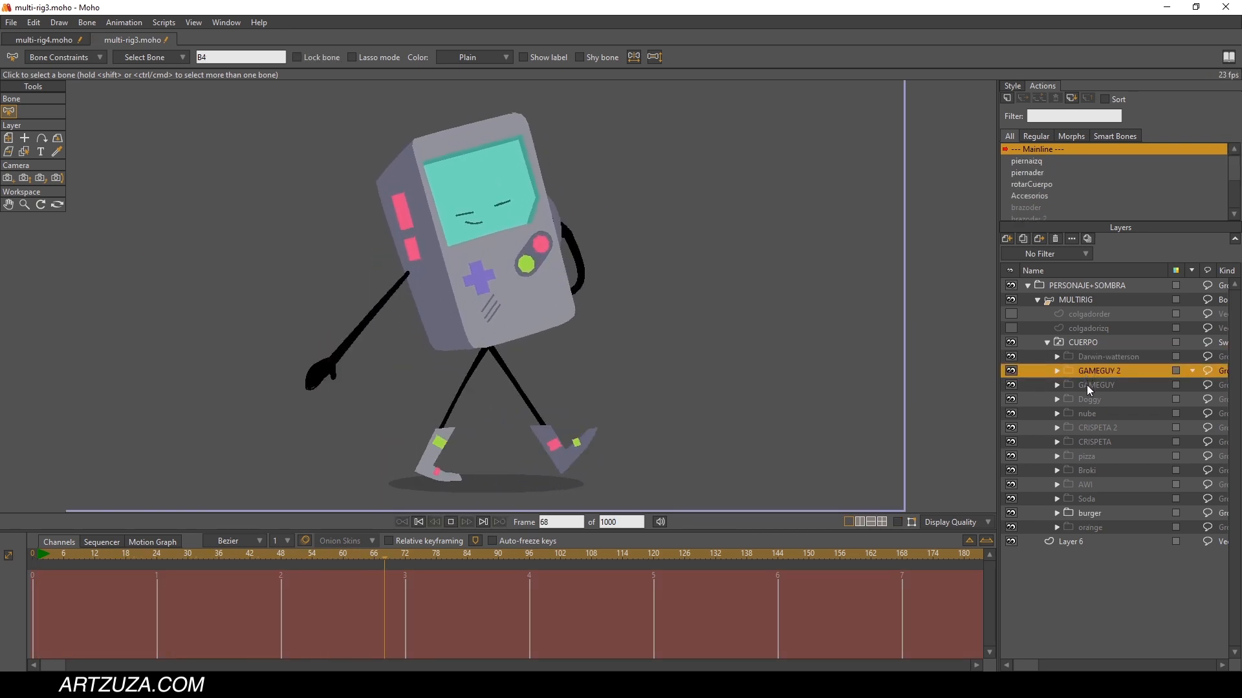
pyautogui.click(1087, 385)
pyautogui.click(1088, 398)
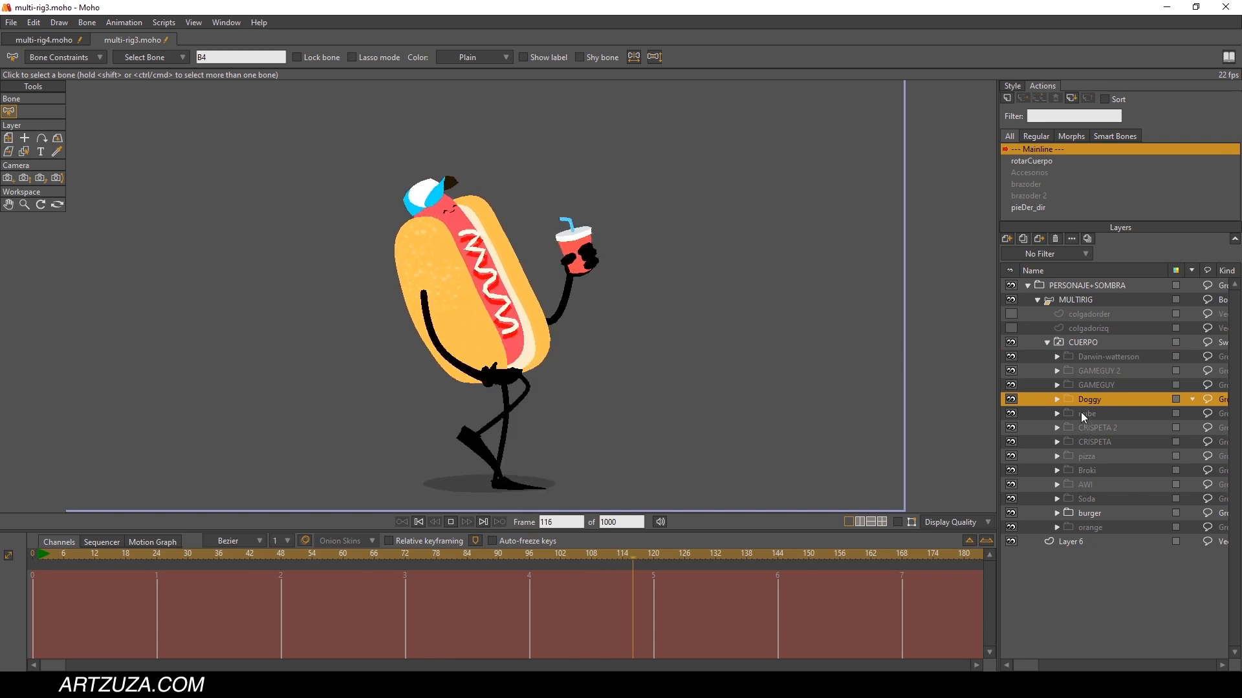
pyautogui.click(1080, 413)
pyautogui.click(1084, 428)
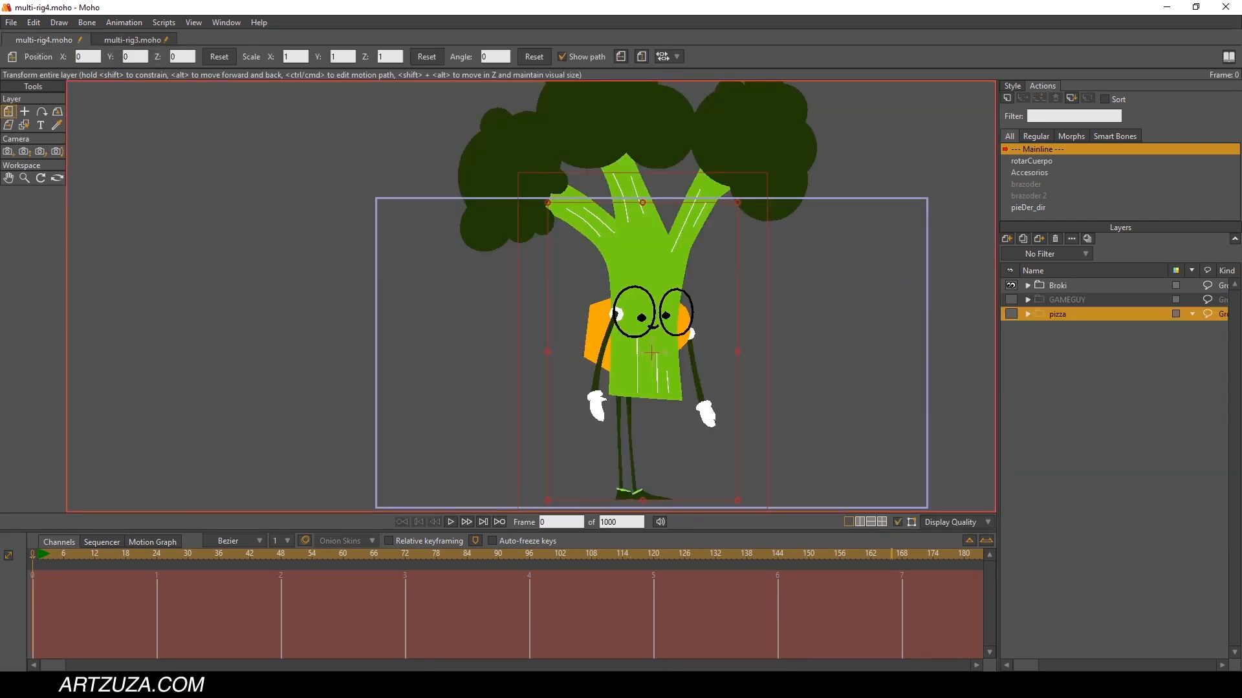
# Step: Look through the gafas, MANOCERRADA 3 and brazoder 3 layers inside the Broki group of multi-rig4.moho
pyautogui.click(1028, 285)
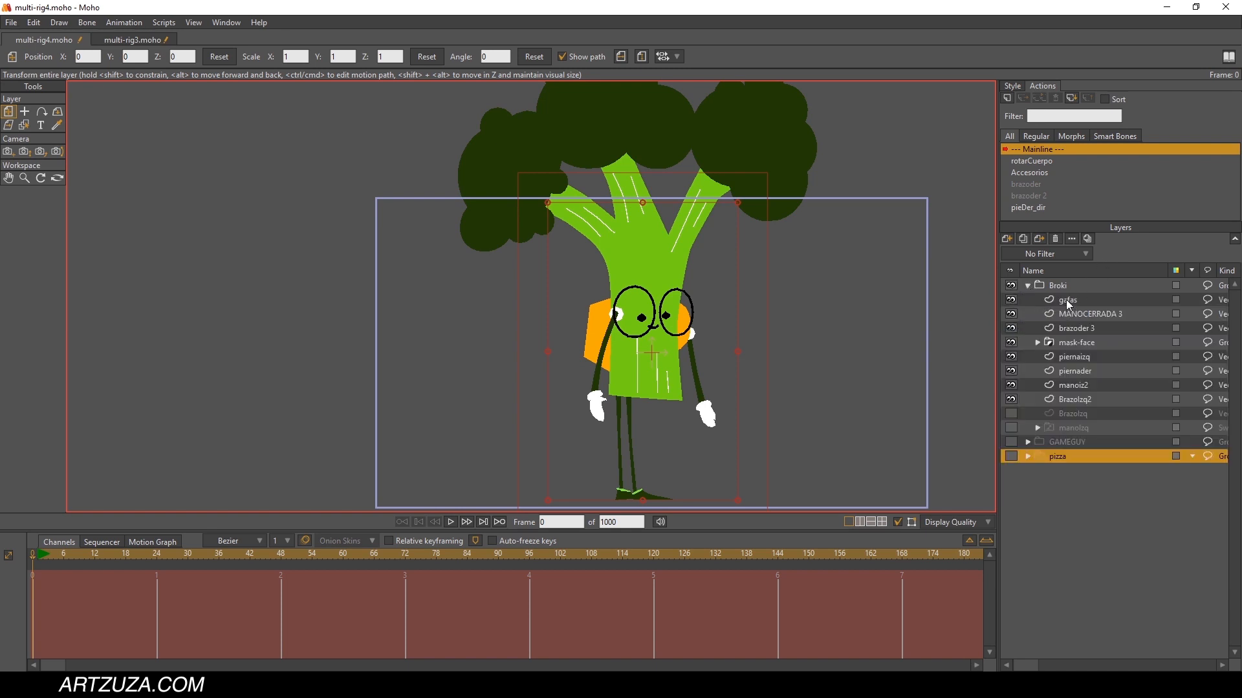
pyautogui.click(1066, 300)
pyautogui.click(1069, 313)
pyautogui.click(1063, 324)
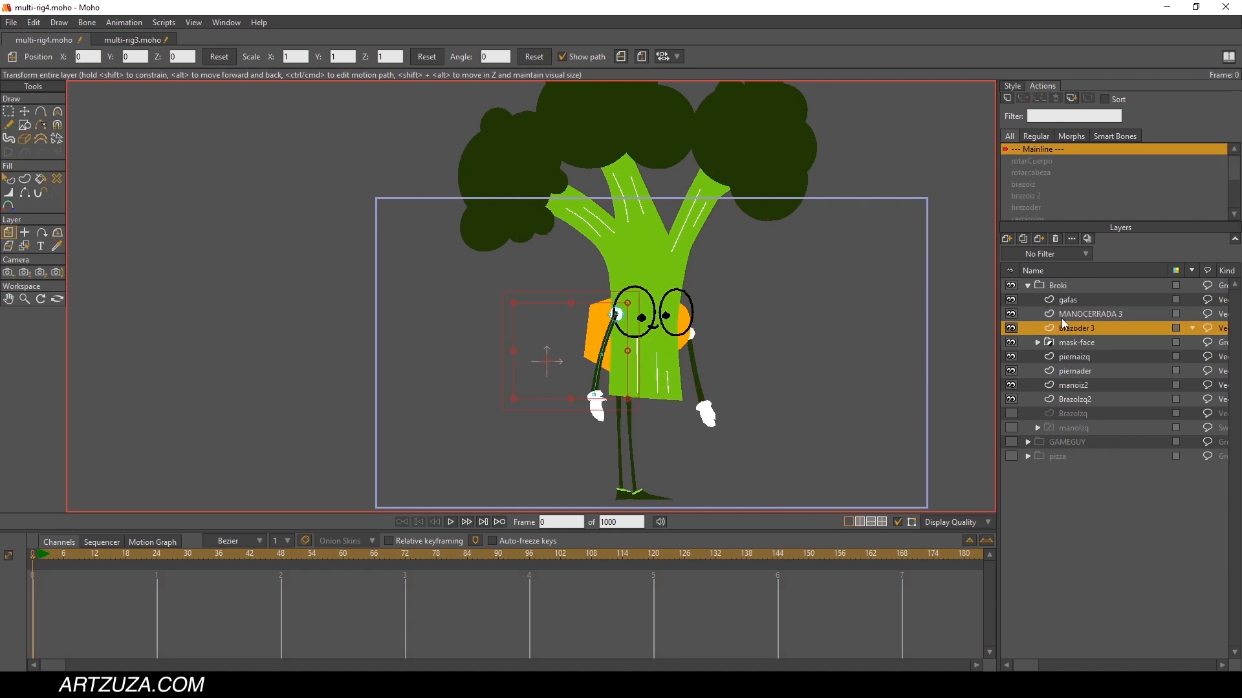
pyautogui.click(1028, 286)
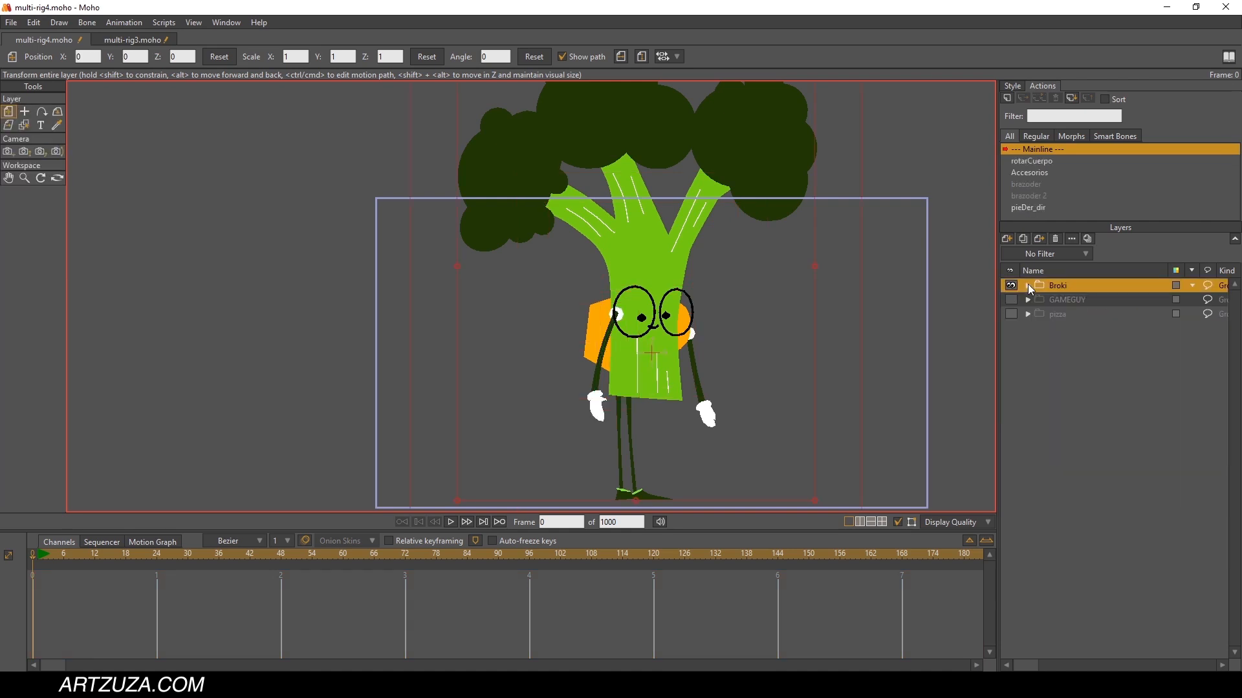
# Step: Inspect Broki's gafas layer up close on the canvas
pyautogui.click(1028, 285)
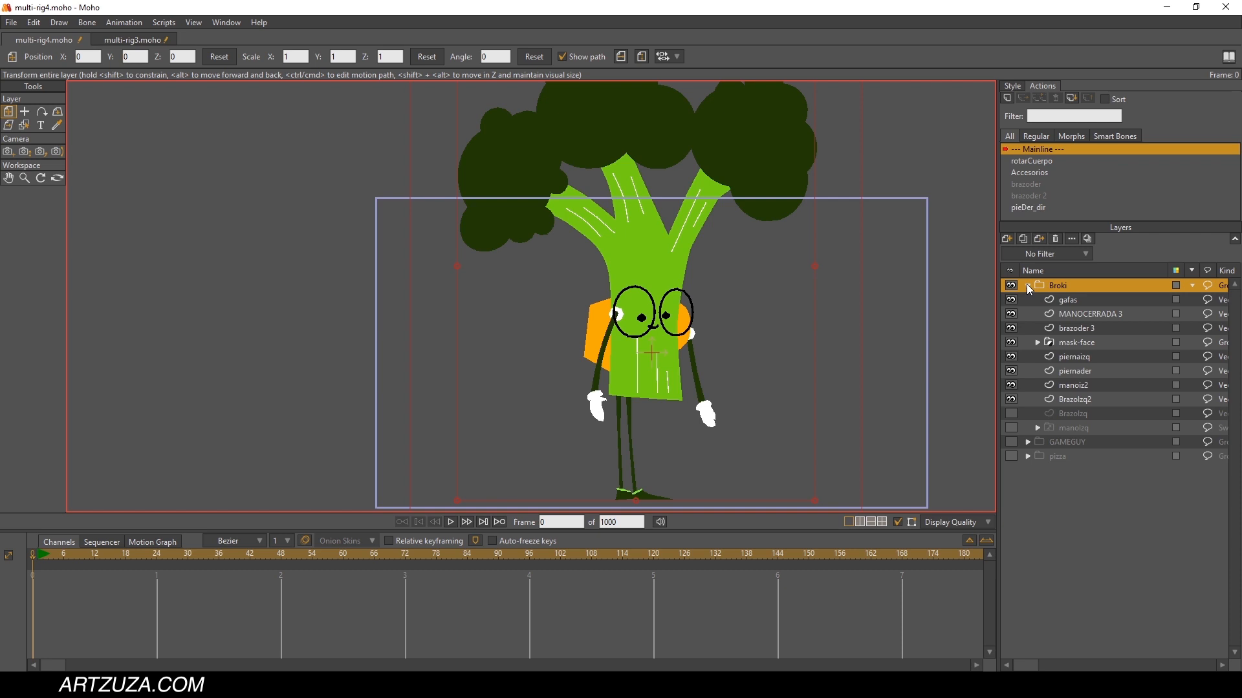
pyautogui.click(1068, 299)
pyautogui.scroll(3, 703, 319)
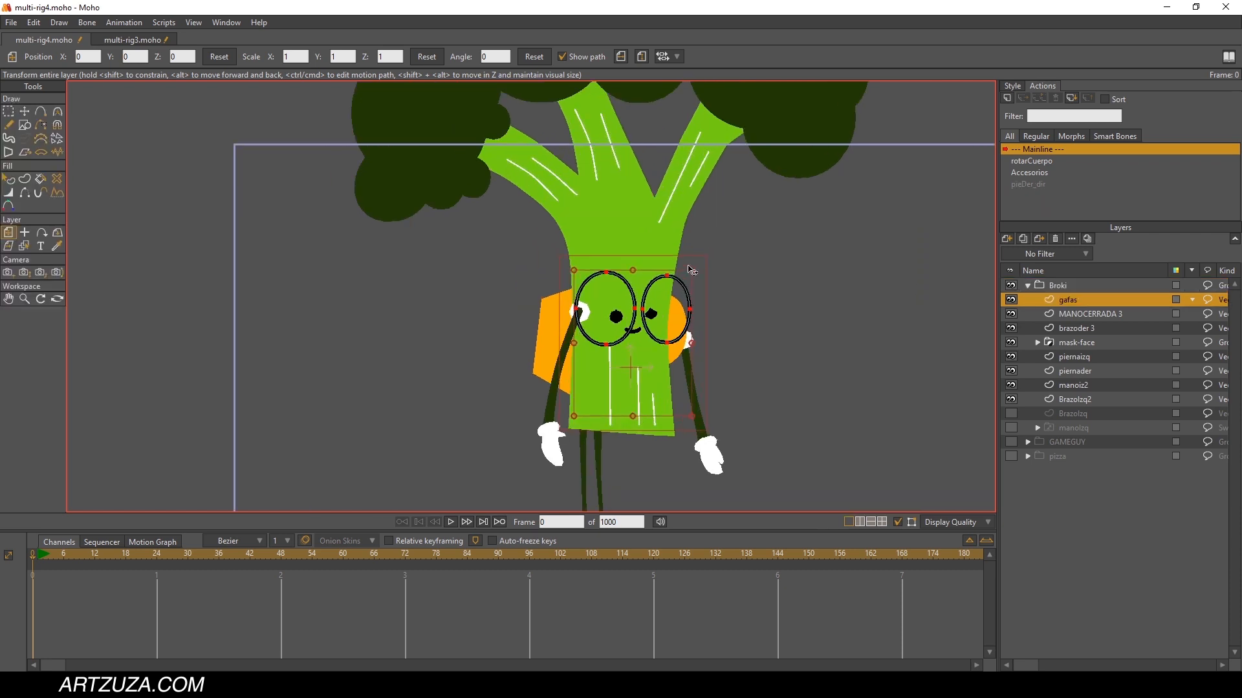
pyautogui.scroll(-3, 682, 289)
pyautogui.scroll(3, 677, 288)
pyautogui.moveTo(659, 304)
pyautogui.mouseDown()
pyautogui.moveTo(673, 303)
pyautogui.moveTo(635, 303)
pyautogui.moveTo(675, 306)
pyautogui.mouseUp()
pyautogui.hotkey('ctrl', 'z')
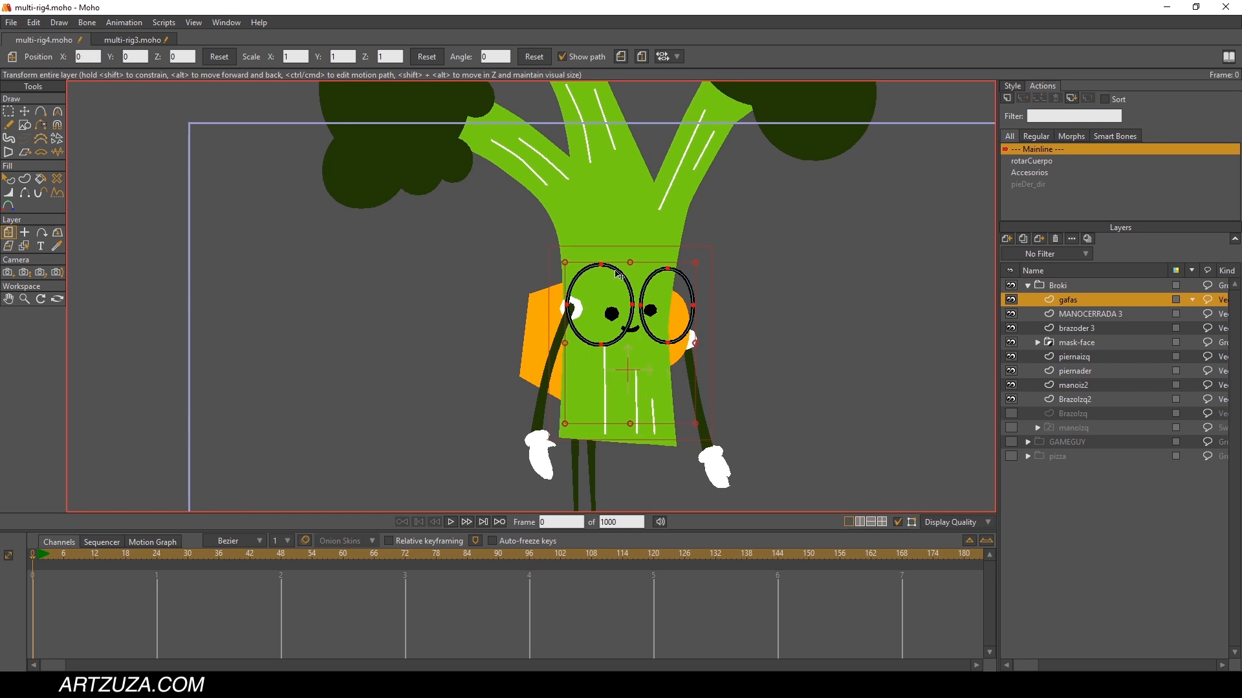
# Step: Inspect Broki's MANOCERRADA 3, brazoder 3 and piernaizq layers, and collapse the group
pyautogui.click(1077, 315)
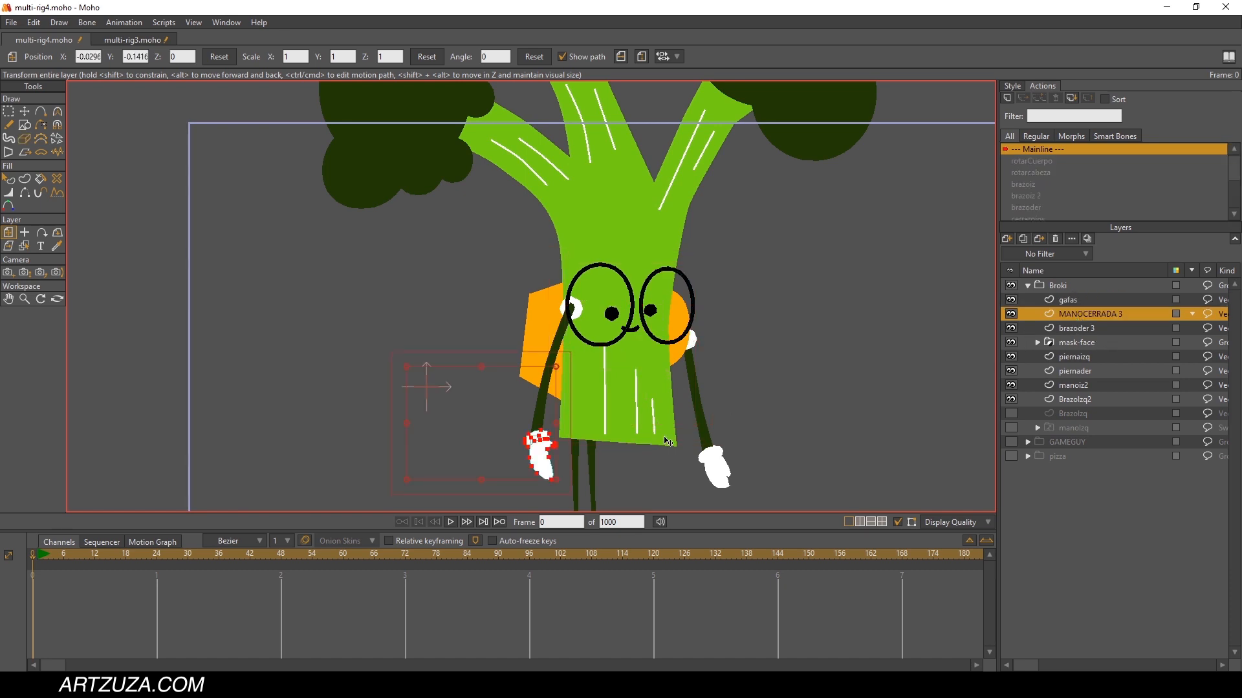
pyautogui.click(1064, 329)
pyautogui.click(1077, 360)
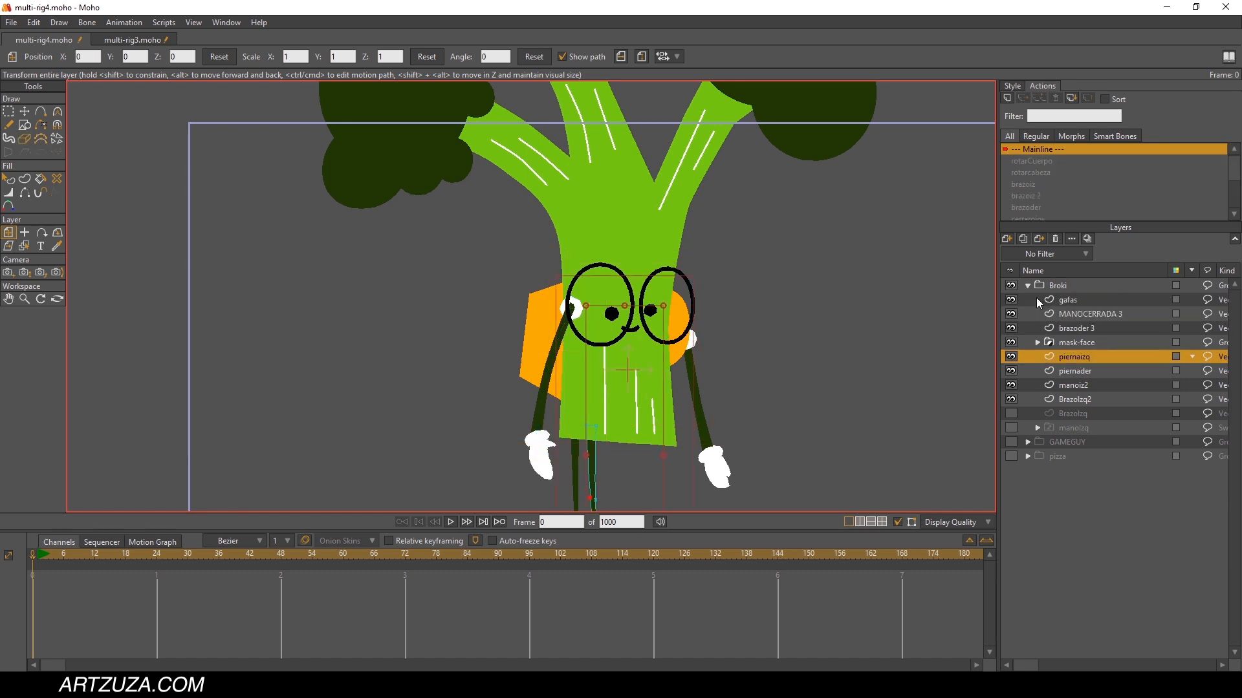
pyautogui.click(1028, 286)
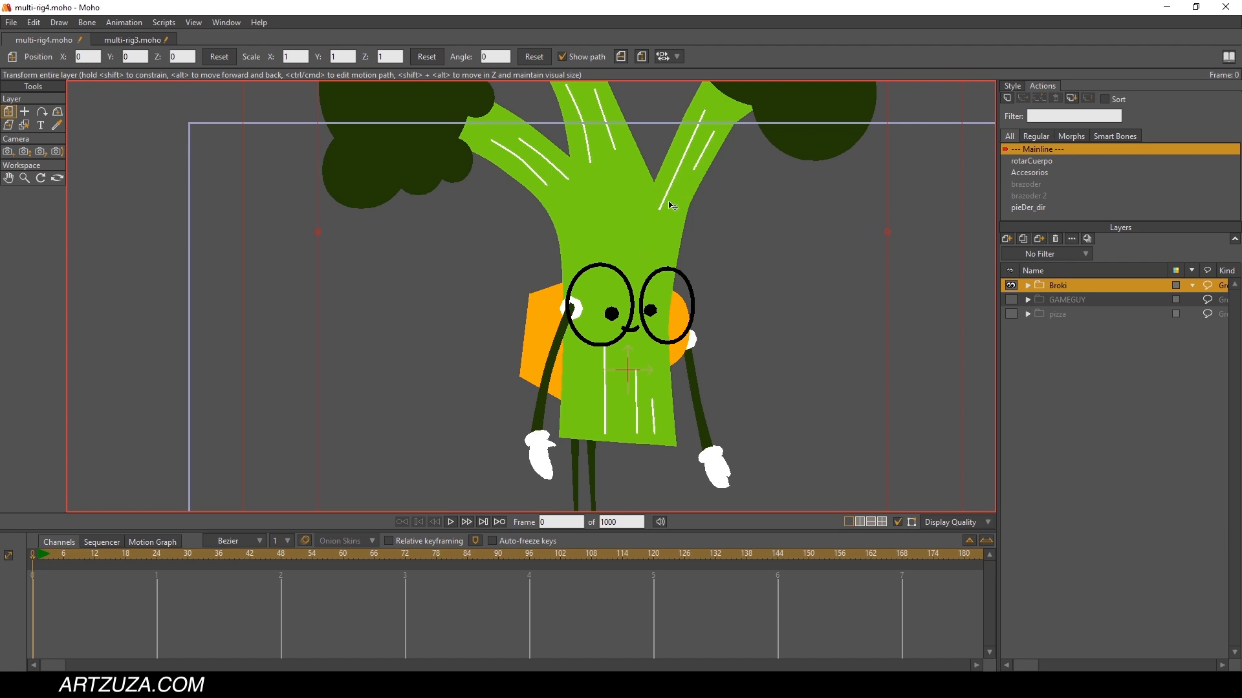
# Step: Review Broki's glasses, hand, arm and leg layers from gafas down to Brazolzq2, and collapse the group
pyautogui.moveTo(668, 227); pyautogui.dragTo(662, 270)
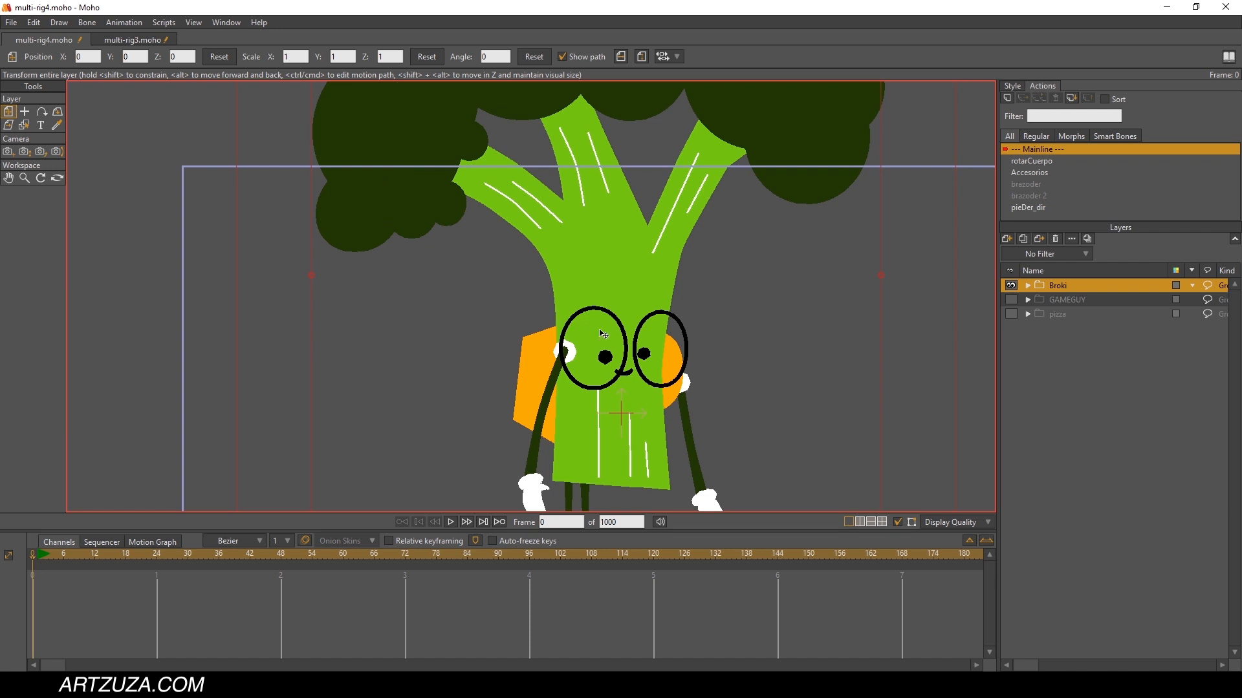
pyautogui.click(1027, 286)
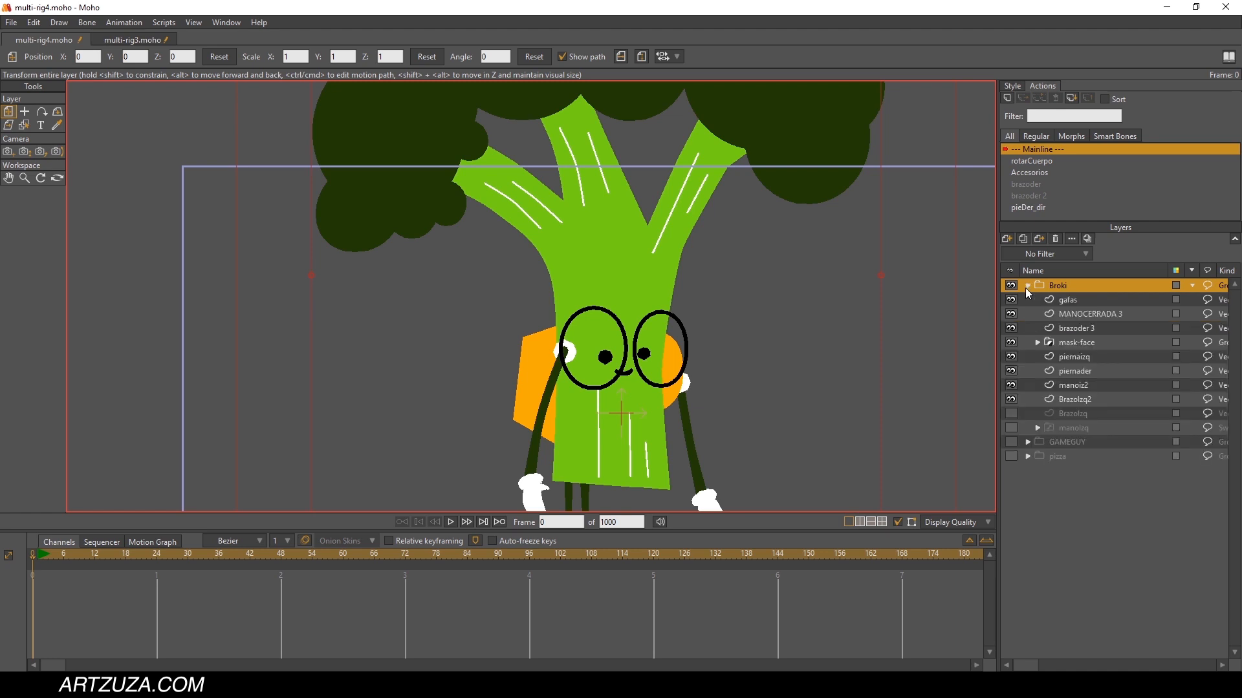
pyautogui.click(1067, 303)
pyautogui.click(1069, 315)
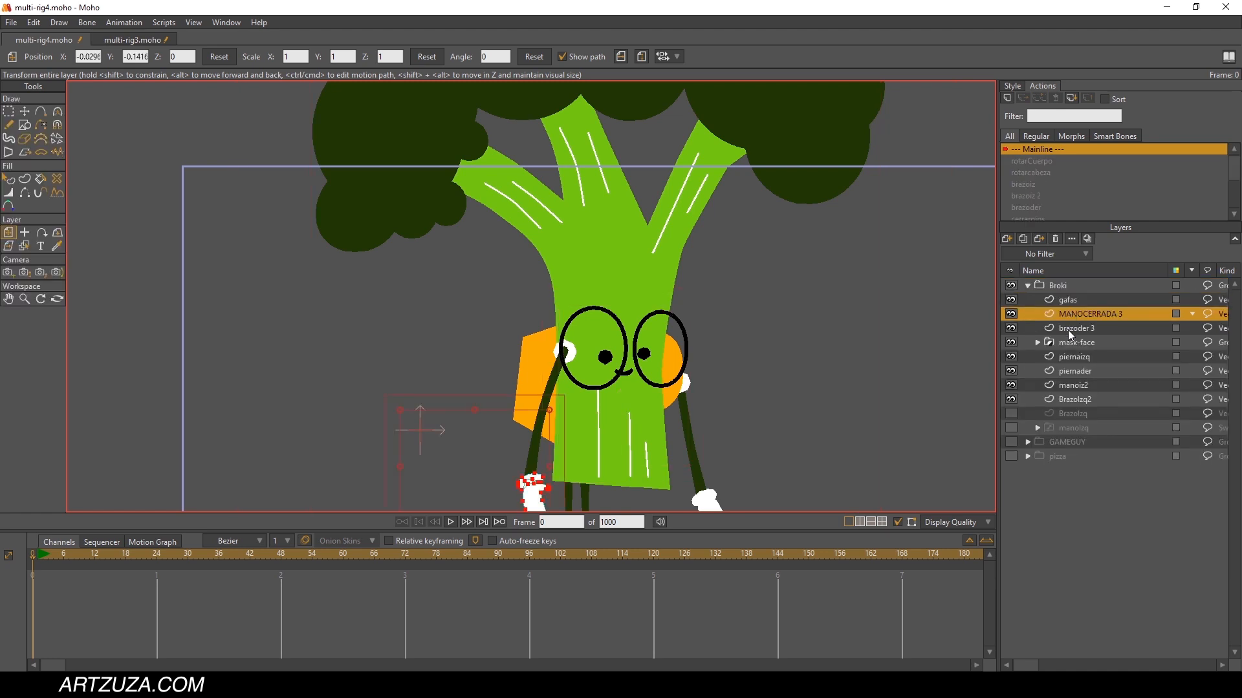
pyautogui.click(1062, 302)
pyautogui.click(1065, 314)
pyautogui.click(1071, 357)
pyautogui.click(1076, 384)
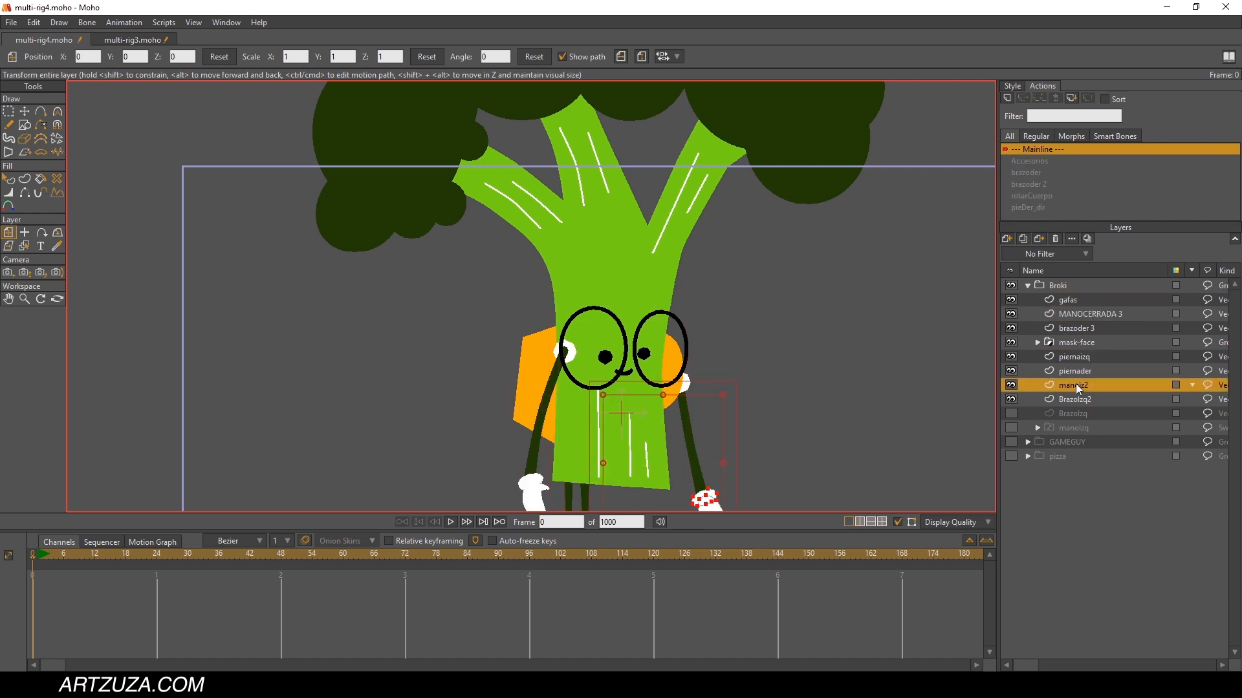
pyautogui.click(1073, 399)
pyautogui.click(1028, 286)
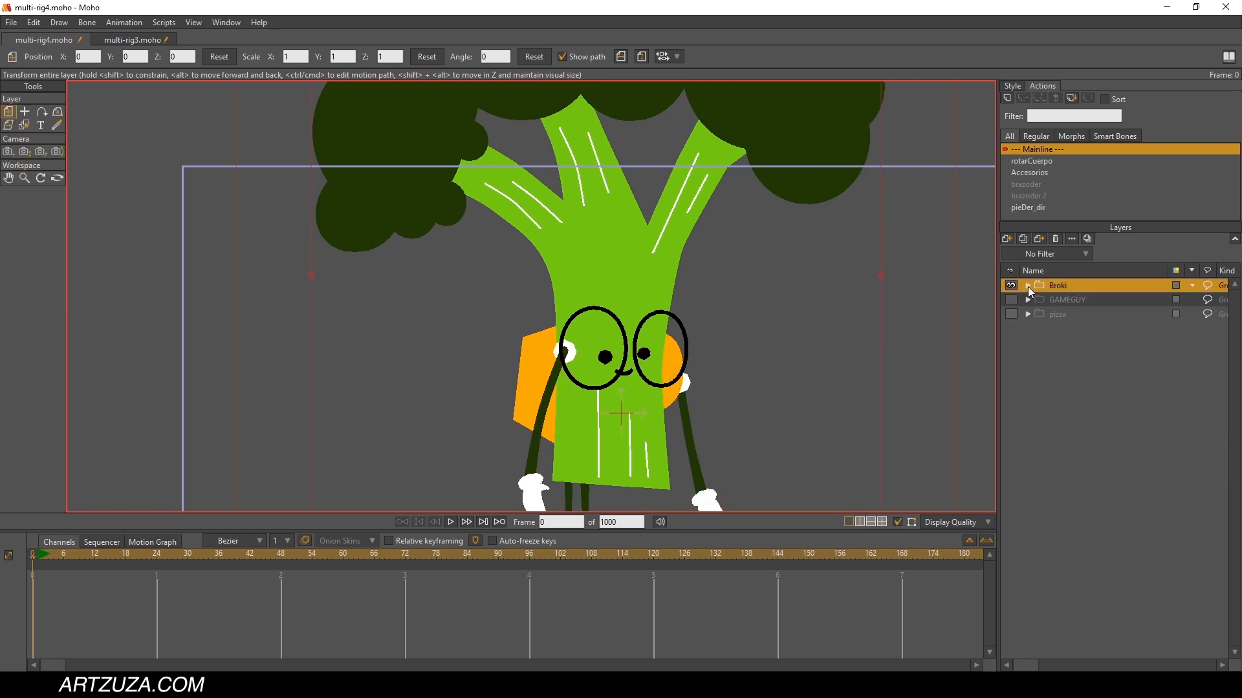
pyautogui.scroll(-3, 687, 287)
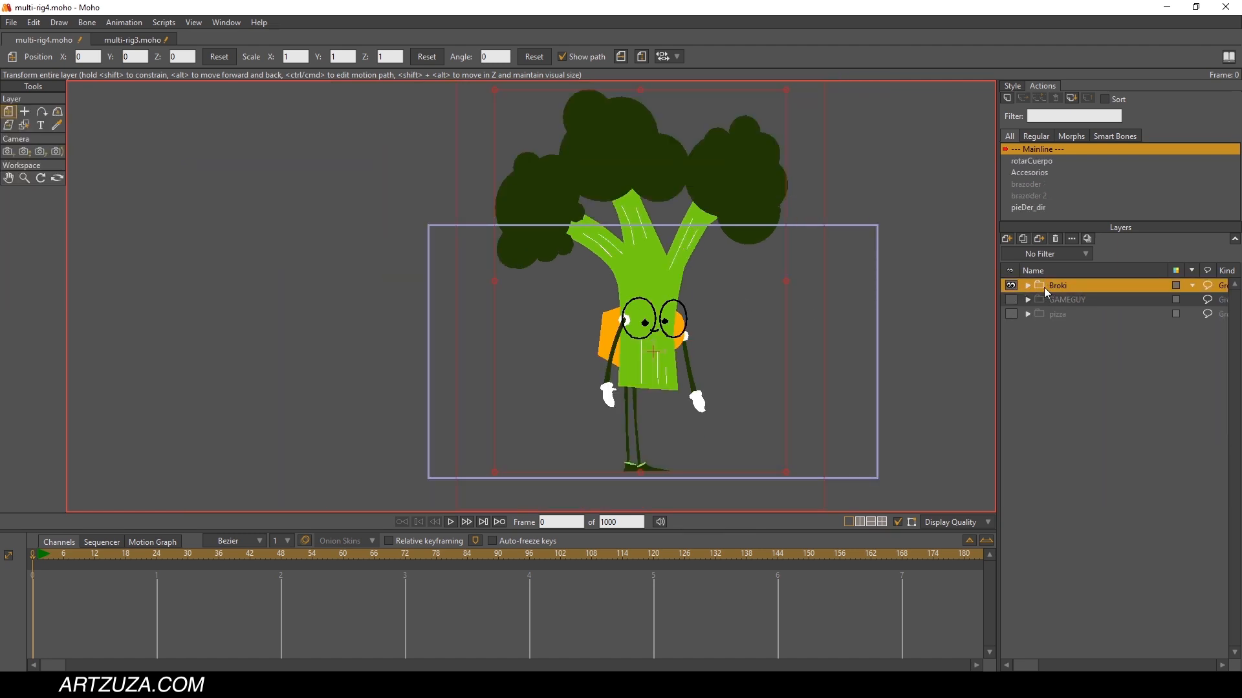
# Step: Add a new group layer above the Broki group, keeping its default name
pyautogui.click(1007, 239)
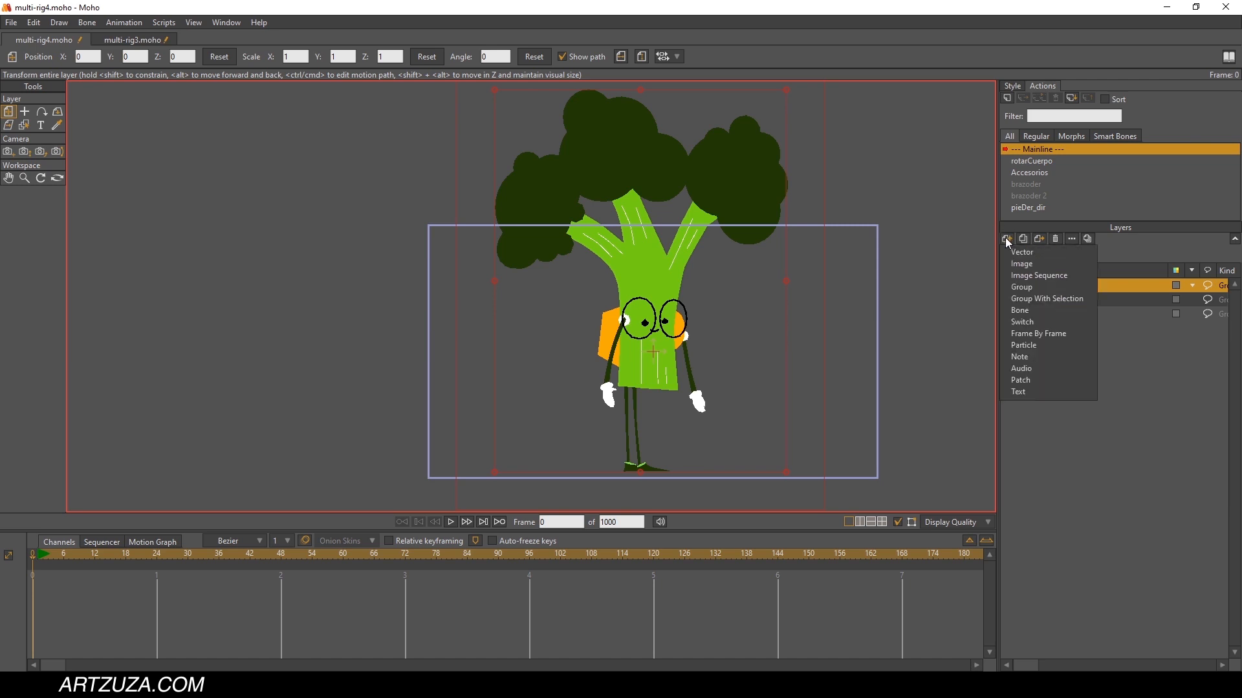
pyautogui.click(1052, 288)
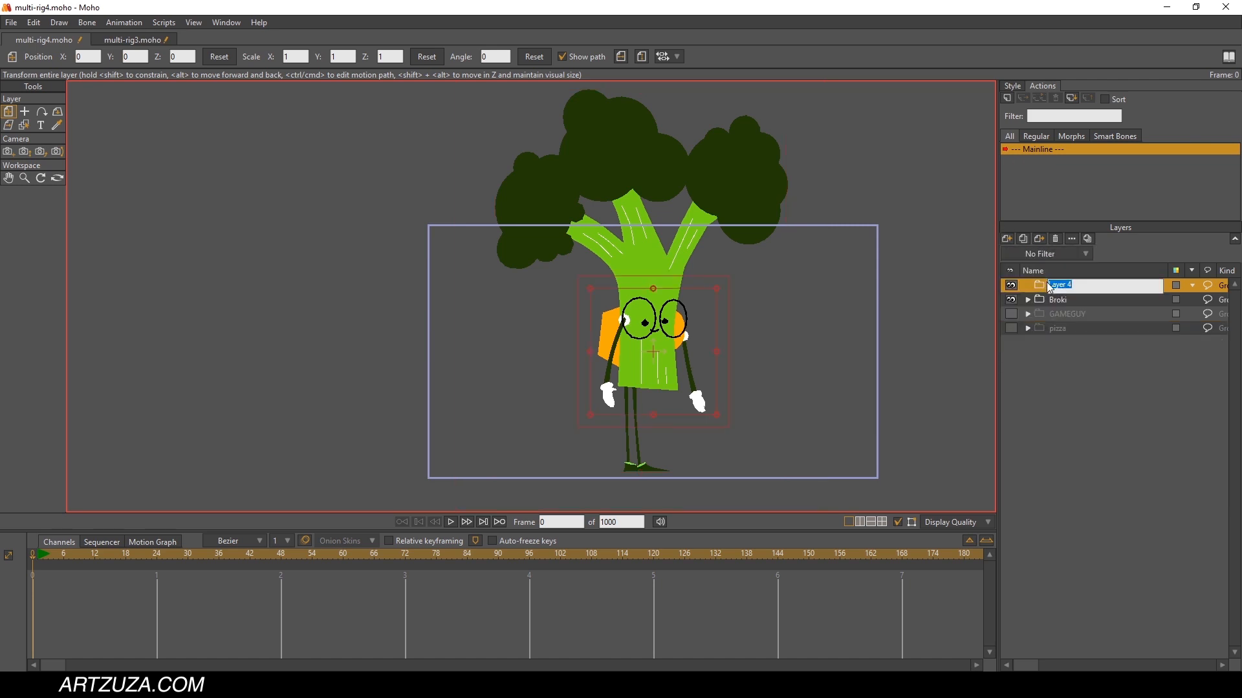
pyautogui.click(1027, 301)
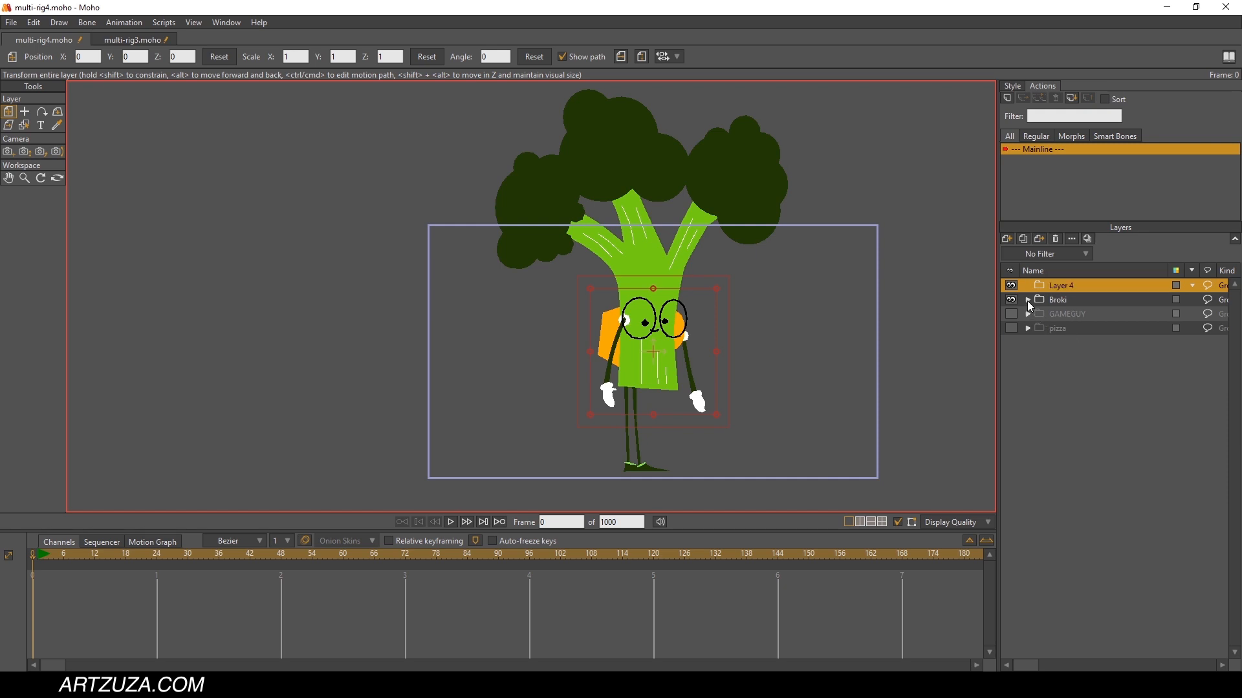
# Step: Check the MANOCERRADA 3 and brazoder 3 layers inside the Broki group, and collapse it
pyautogui.click(1028, 300)
pyautogui.click(1076, 329)
pyautogui.click(1074, 339)
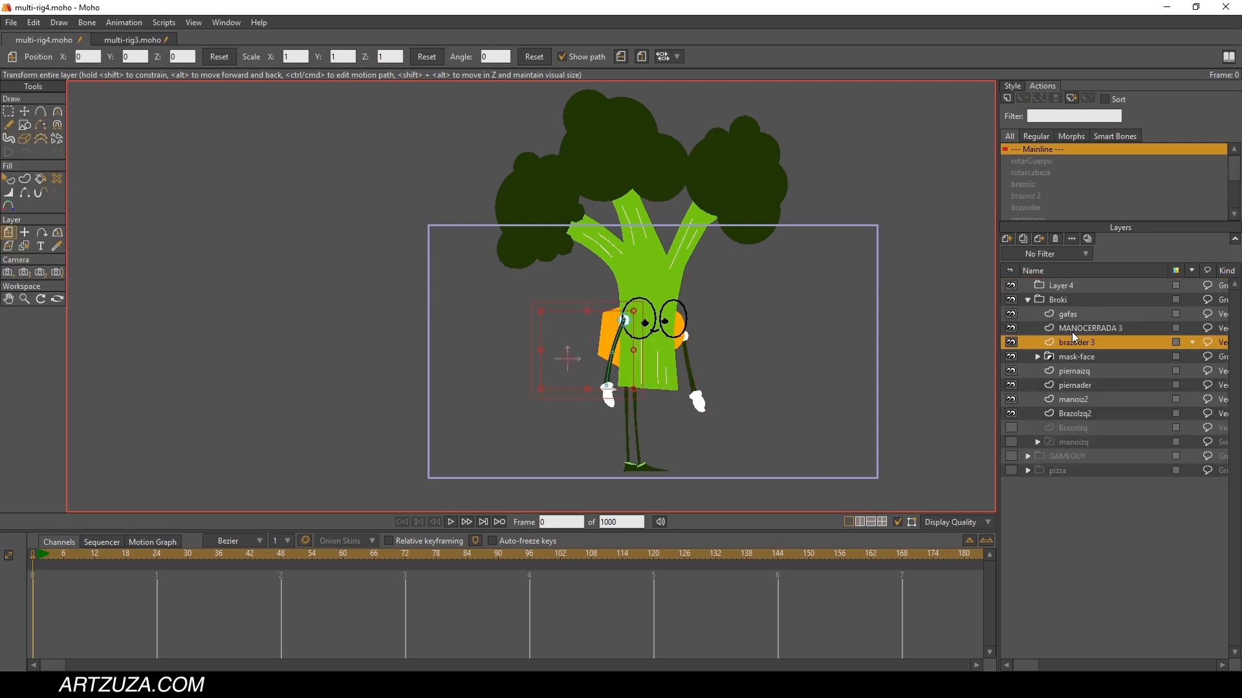
pyautogui.click(1029, 300)
# Step: Delete the empty group layer above Broki
pyautogui.click(1052, 287)
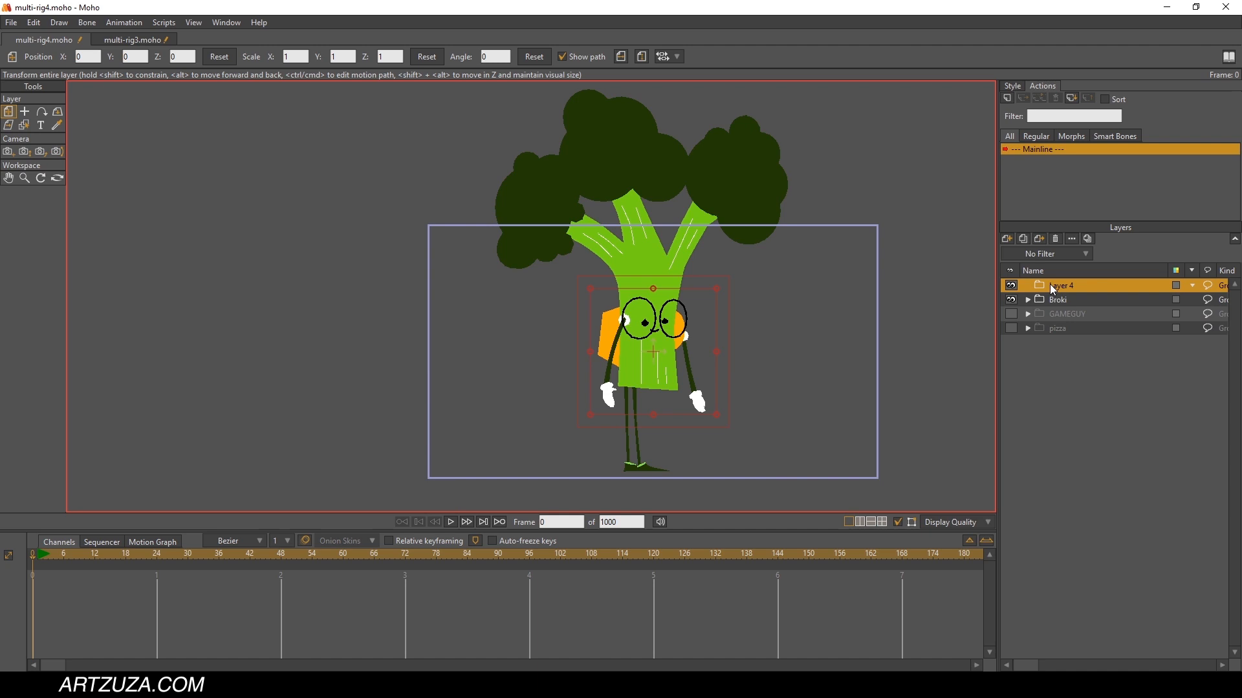
pyautogui.click(1054, 242)
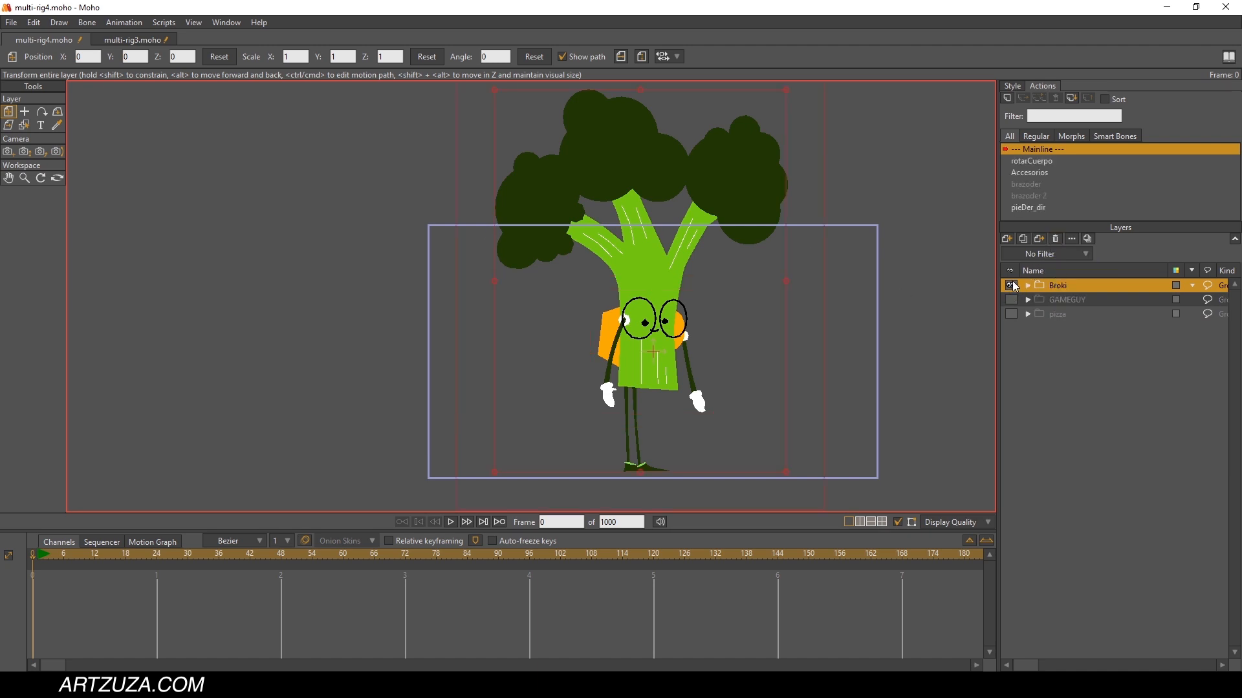
# Step: Hide Broki and show GAMEGUY to view that character up close
pyautogui.moveTo(823, 282); pyautogui.dragTo(790, 284)
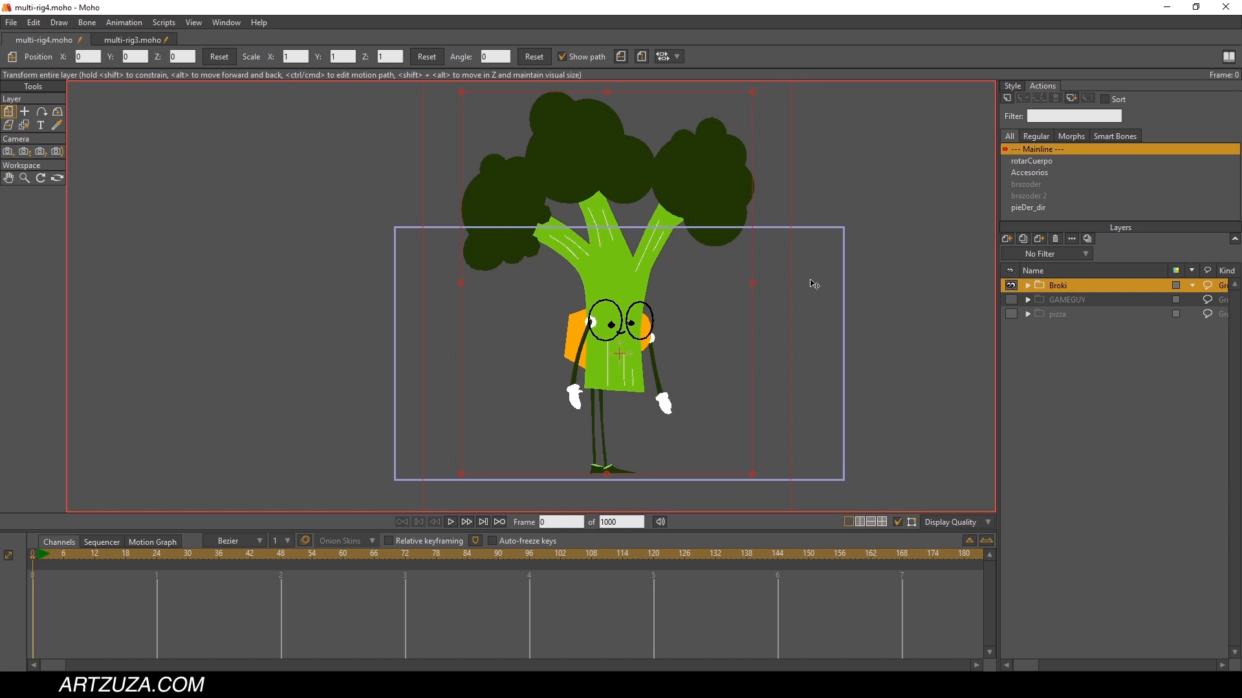
pyautogui.click(1011, 285)
pyautogui.click(1011, 300)
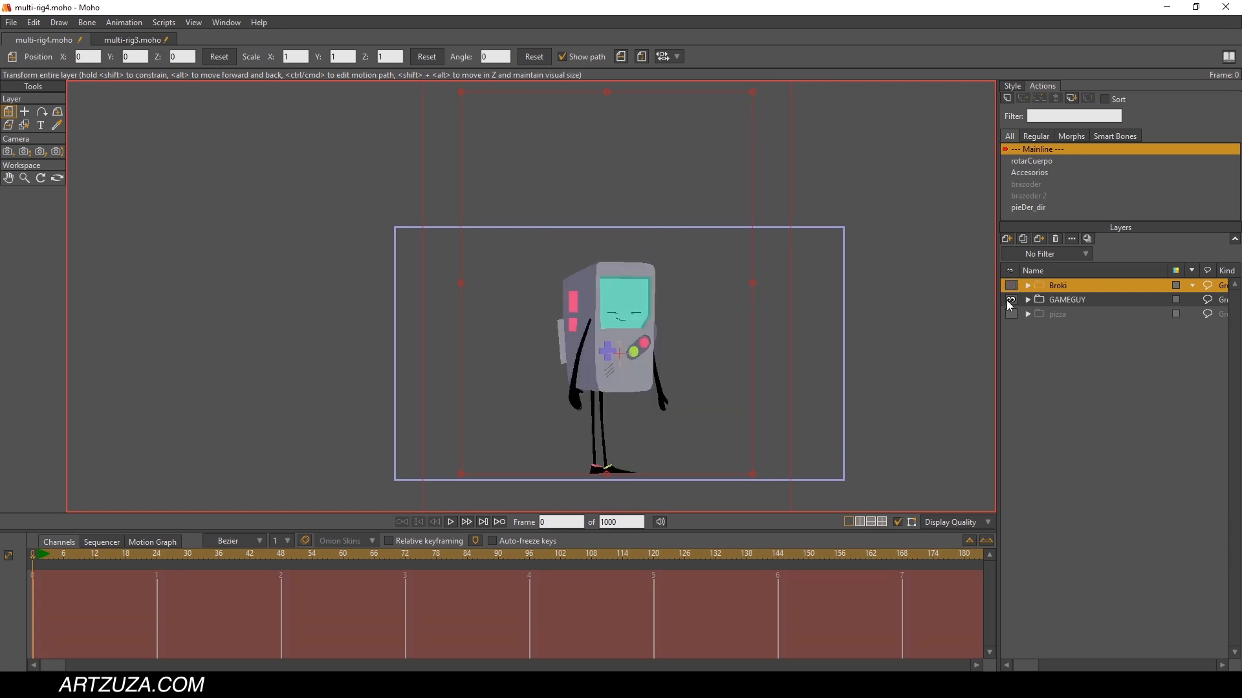
pyautogui.scroll(3, 651, 381)
pyautogui.scroll(2, 651, 381)
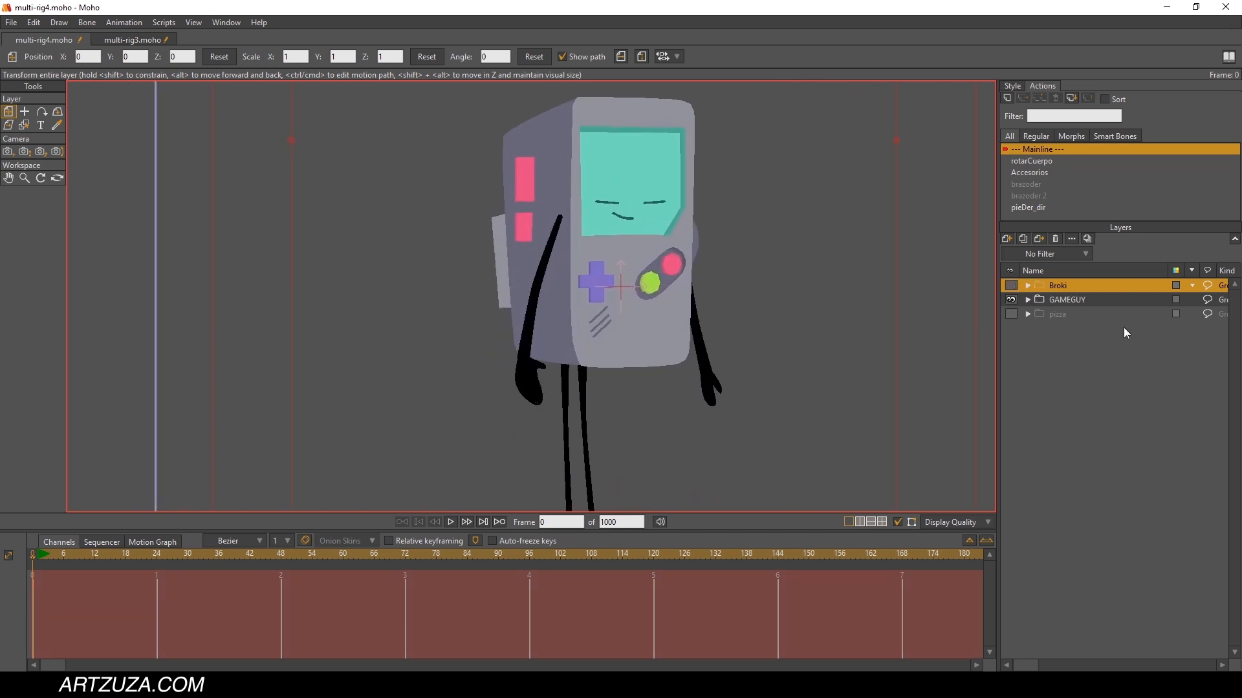
# Step: Hide GAMEGUY and show the pizza character in full
pyautogui.click(1011, 299)
pyautogui.click(1011, 314)
pyautogui.scroll(-3, 915, 313)
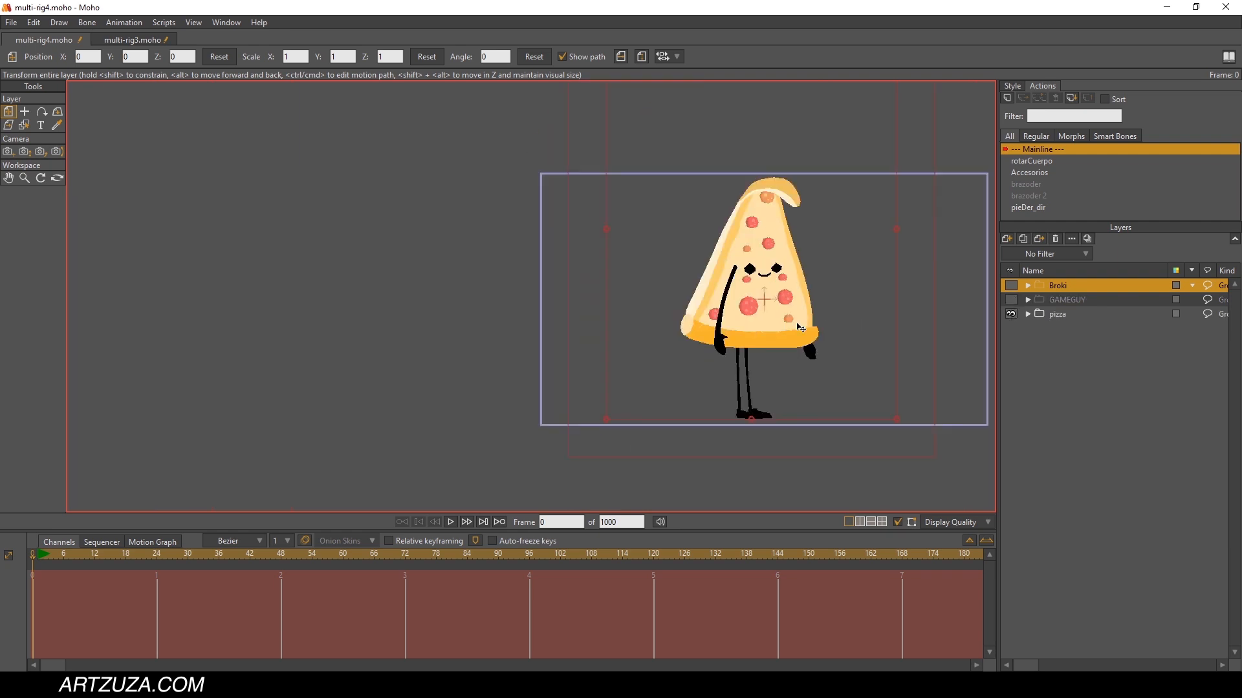
pyautogui.moveTo(802, 328); pyautogui.dragTo(747, 331)
# Step: Hide the pizza character and leave only Broki visible
pyautogui.click(1011, 313)
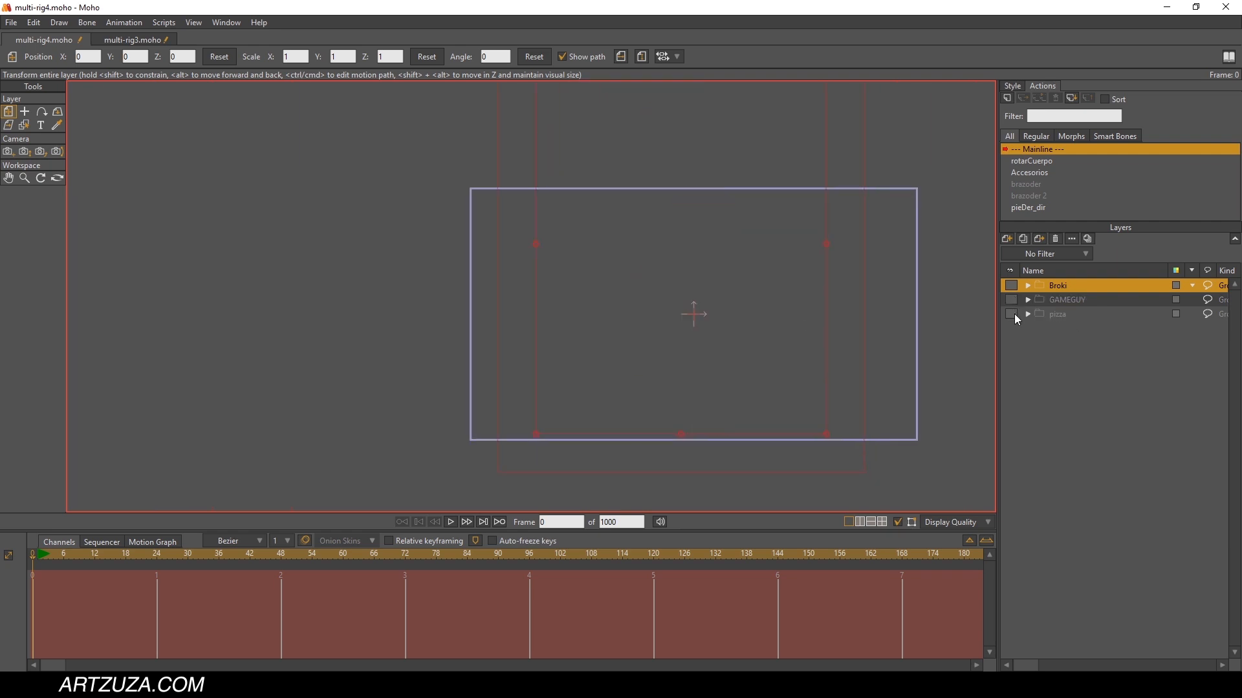
pyautogui.click(1011, 299)
pyautogui.click(1012, 286)
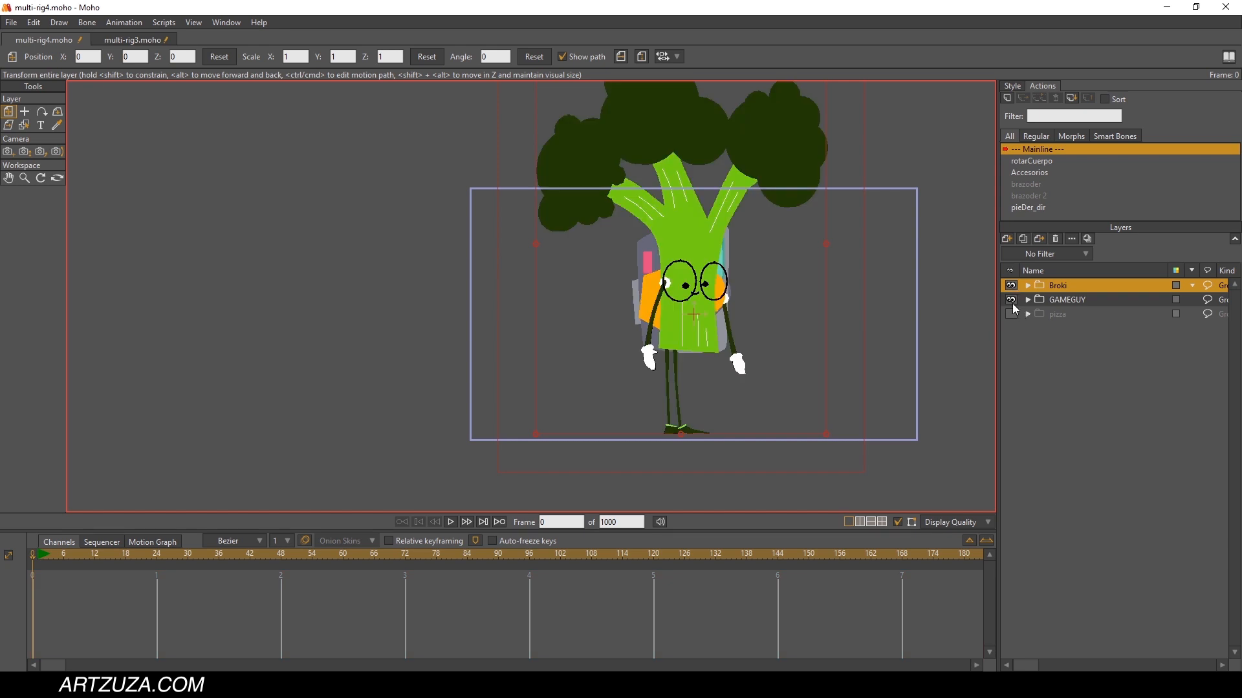
pyautogui.click(1011, 300)
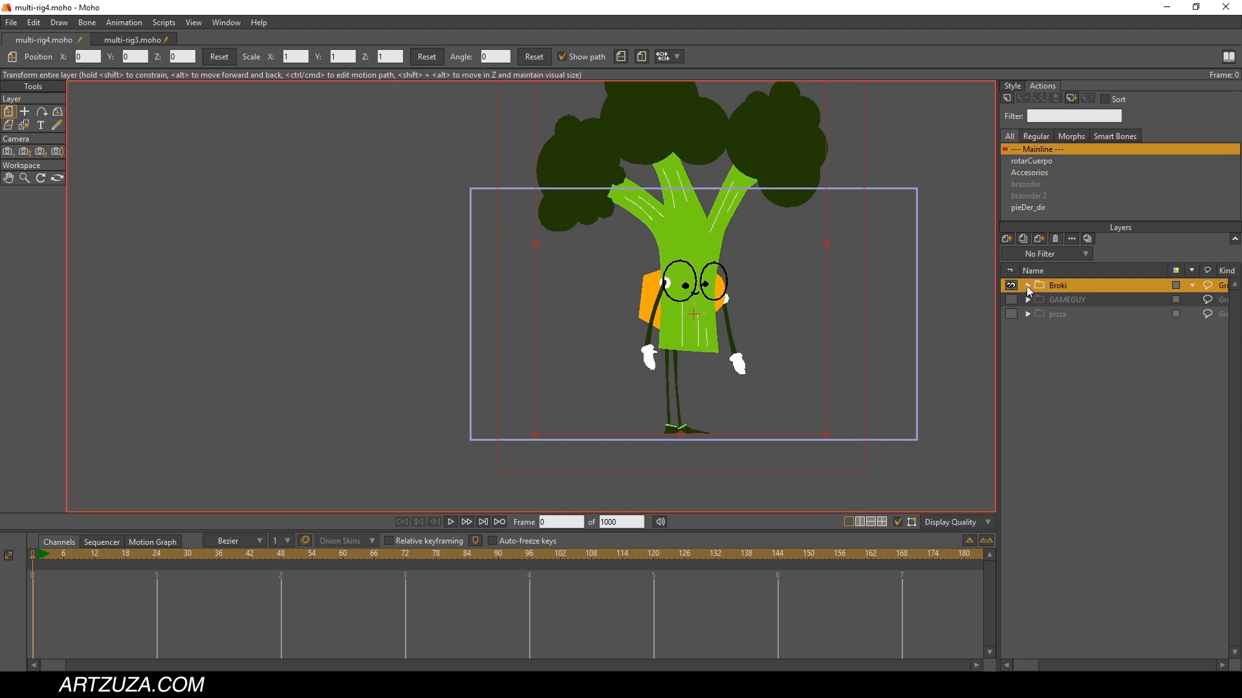
# Step: Compare the Broki, GAMEGUY and pizza groups by toggling their visibility, leaving only GAMEGUY shown
pyautogui.click(1029, 286)
pyautogui.click(1027, 284)
pyautogui.click(1013, 286)
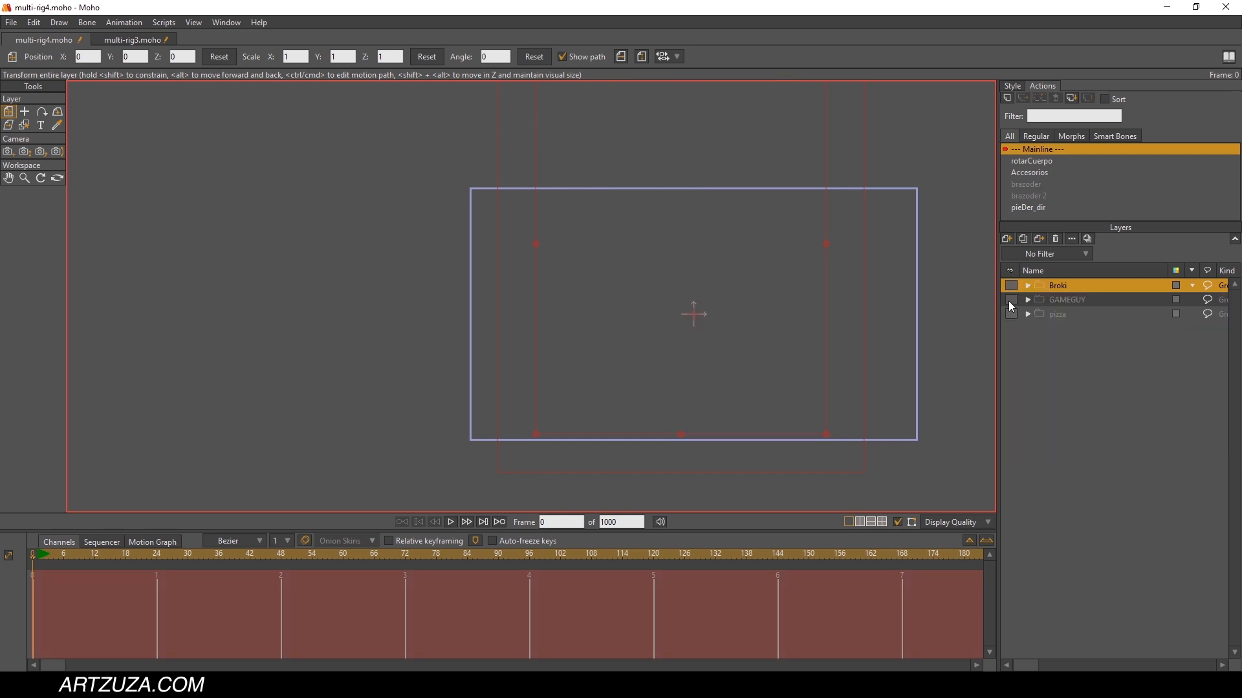
pyautogui.click(1010, 300)
pyautogui.click(1011, 313)
pyautogui.click(1011, 299)
pyautogui.click(1011, 285)
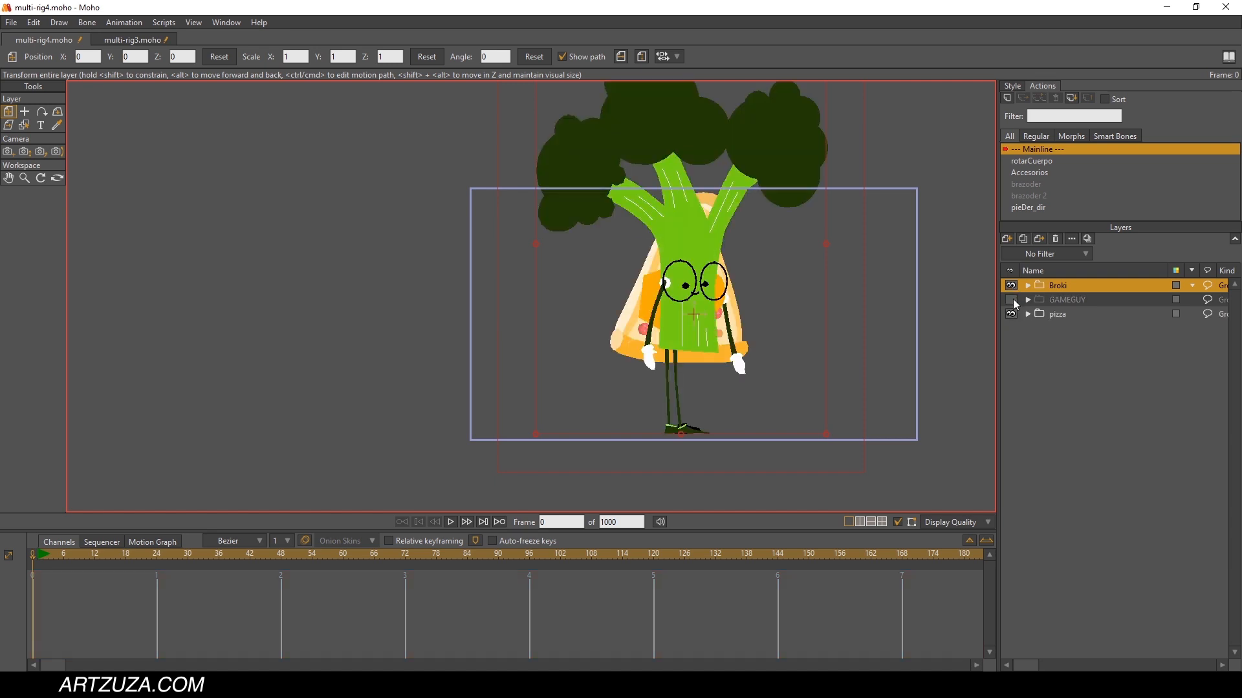
pyautogui.click(1011, 299)
pyautogui.click(1011, 314)
pyautogui.click(1012, 285)
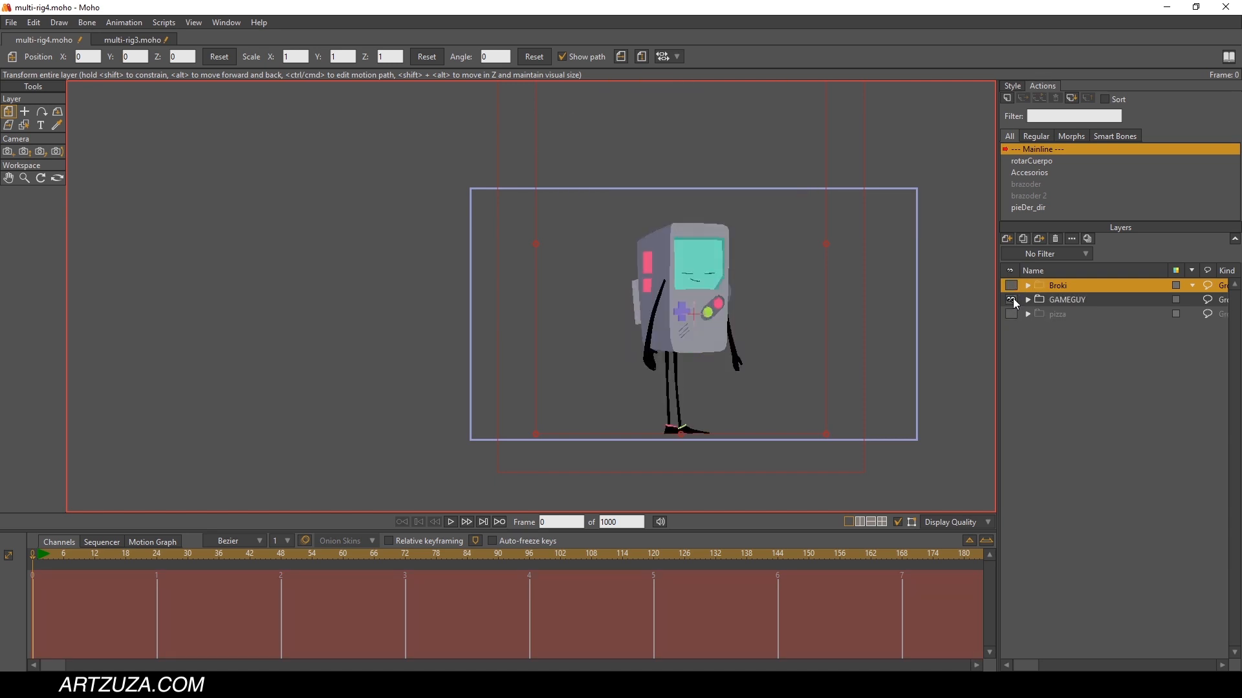
# Step: Create a new bone layer above the Broki group and name it multi-rig
pyautogui.click(1007, 240)
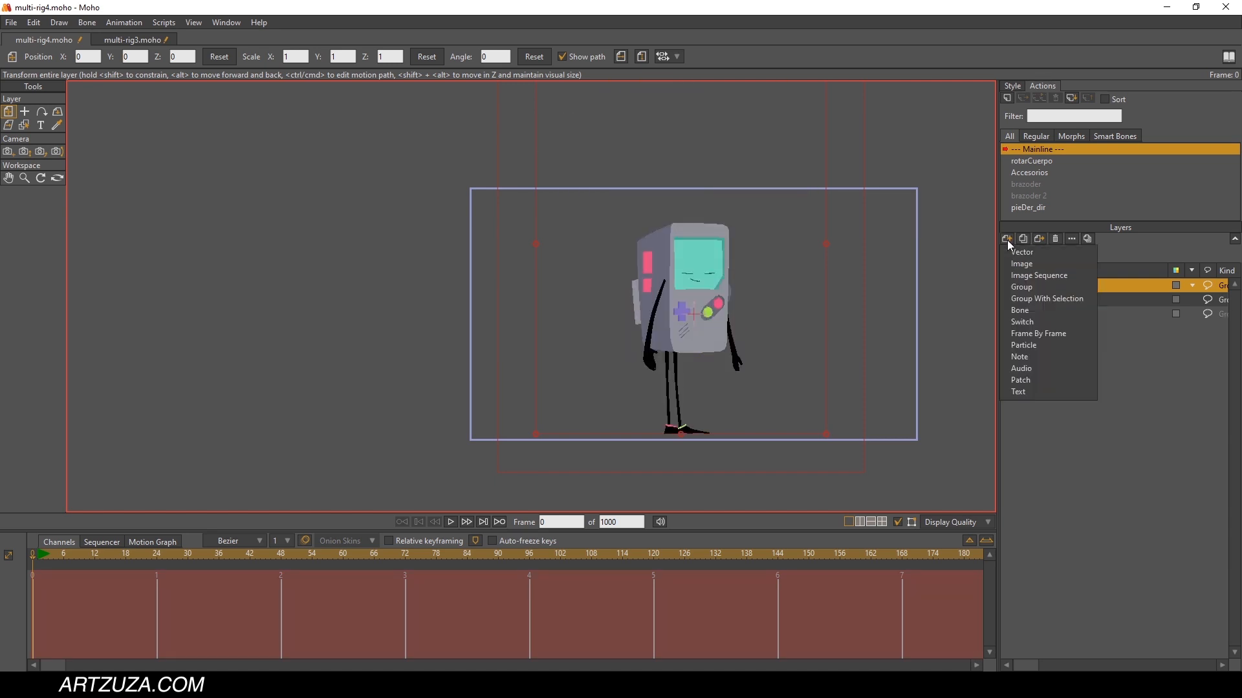
pyautogui.click(1032, 309)
pyautogui.write('m')
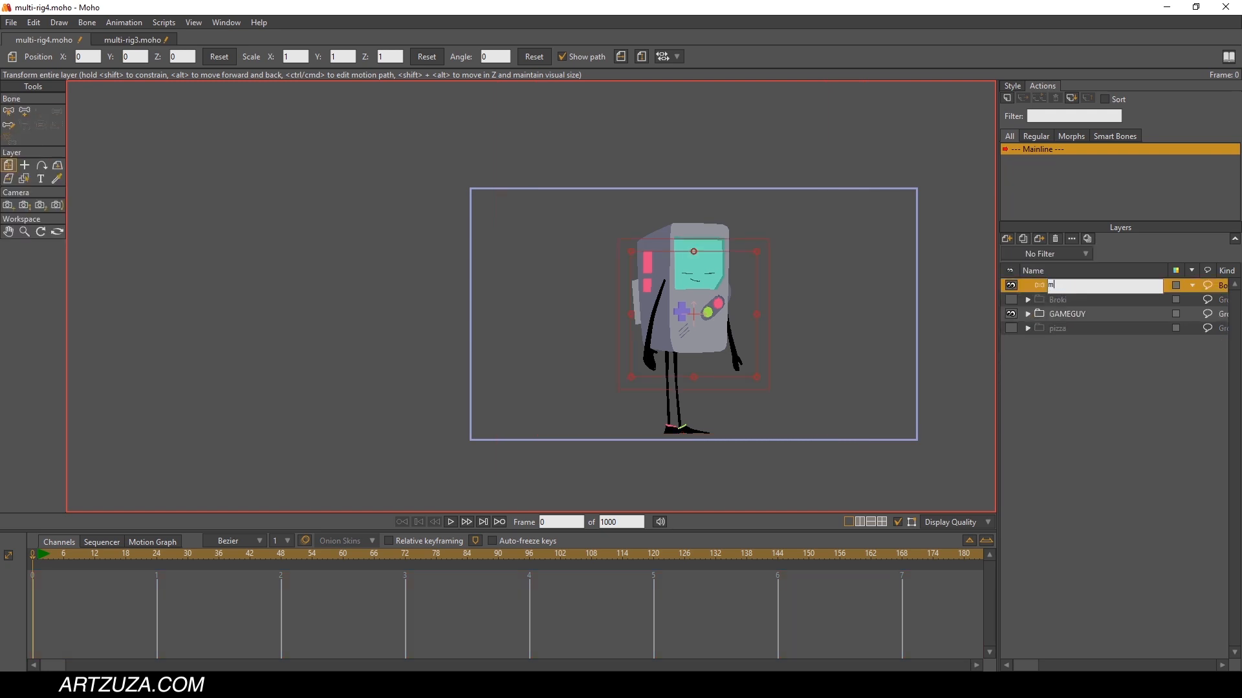
pyautogui.write('ulti-rig')
pyautogui.press('Return')
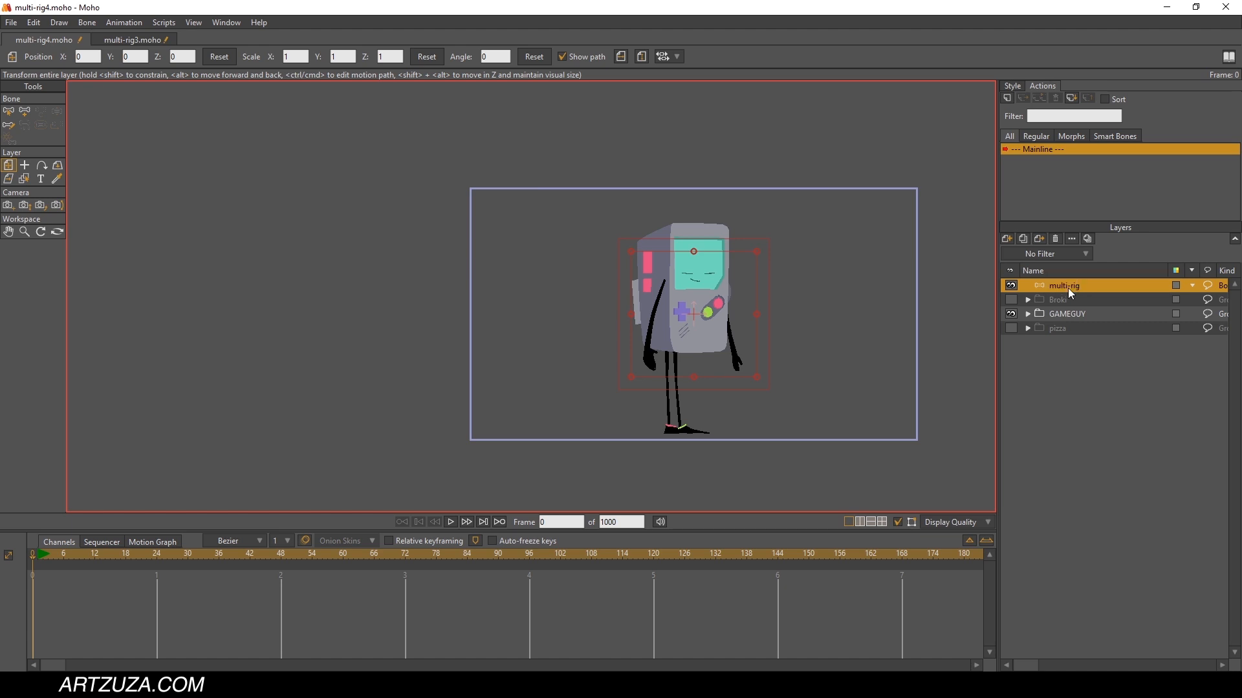
# Step: Move the Broki, GAMEGUY and pizza groups together into the multi-rig bone layer and expand it
pyautogui.click(1059, 300)
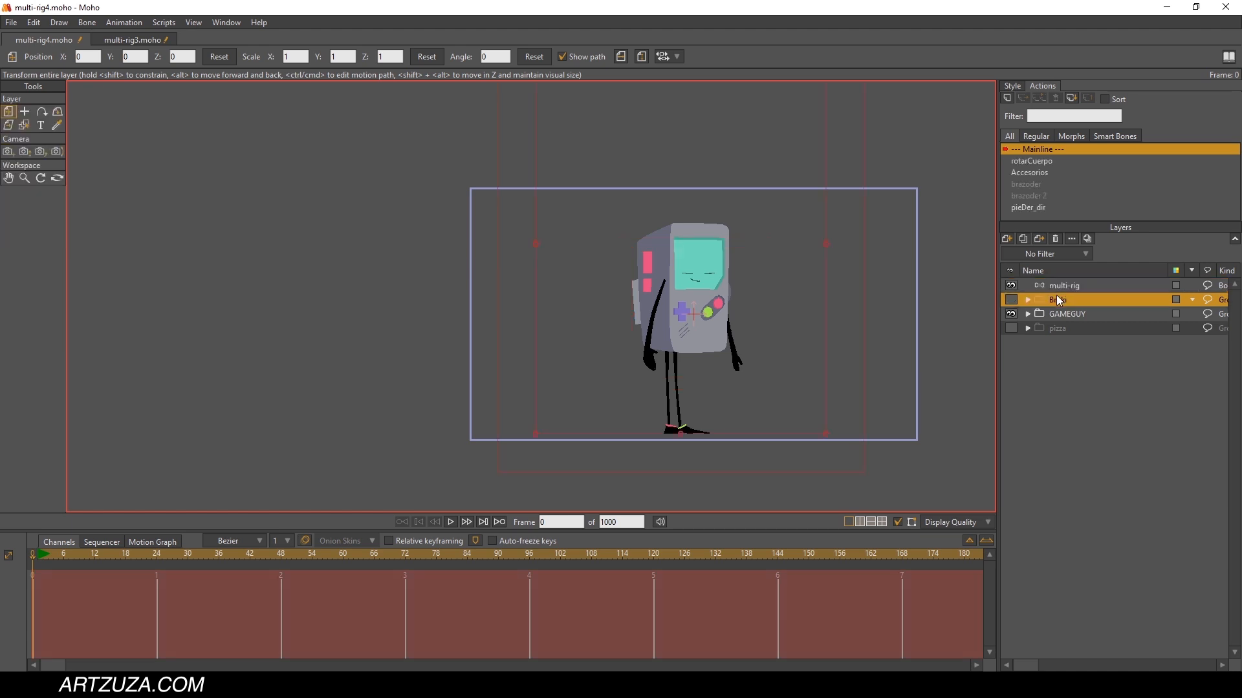
pyautogui.keyDown('shift'); pyautogui.click(1065, 329); pyautogui.keyUp('shift')
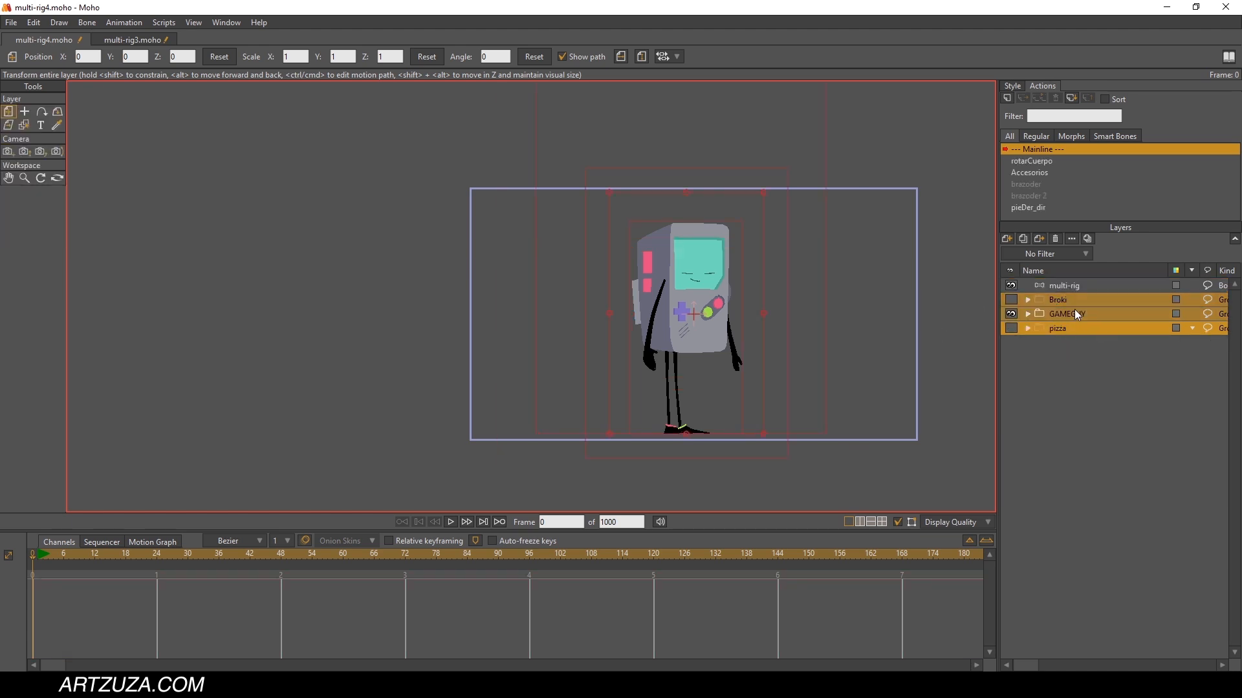
pyautogui.moveTo(1054, 298); pyautogui.dragTo(1080, 284)
pyautogui.click(1028, 286)
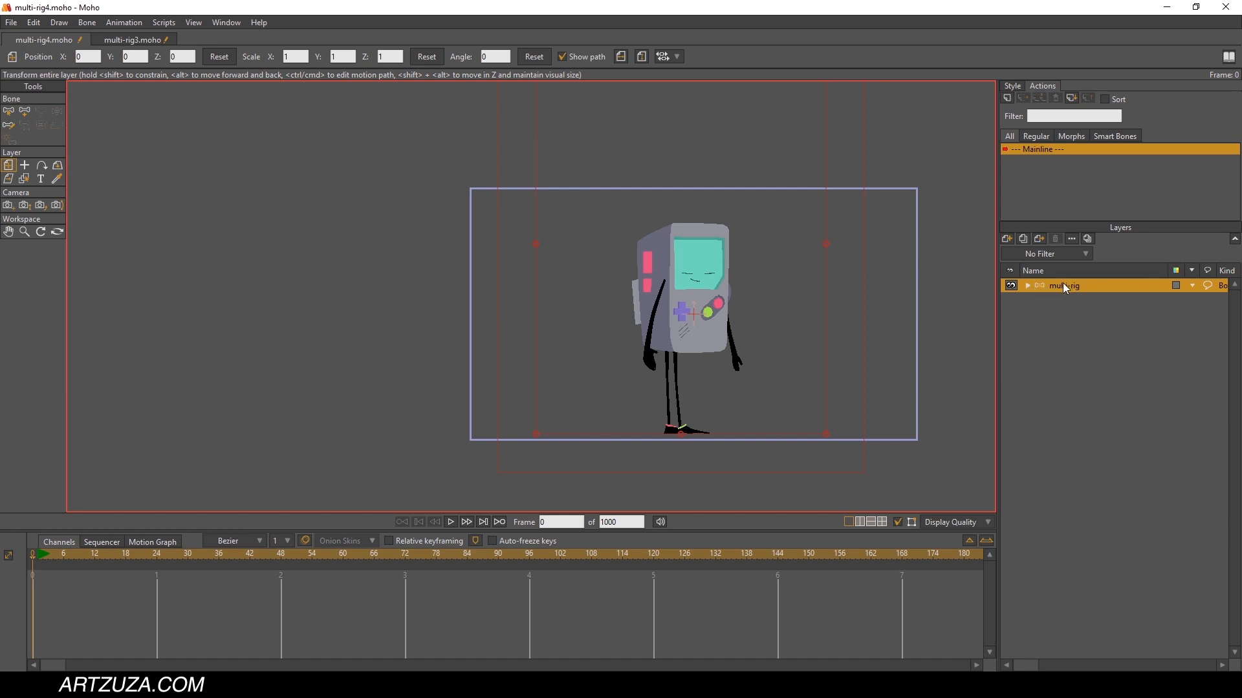
pyautogui.click(1029, 288)
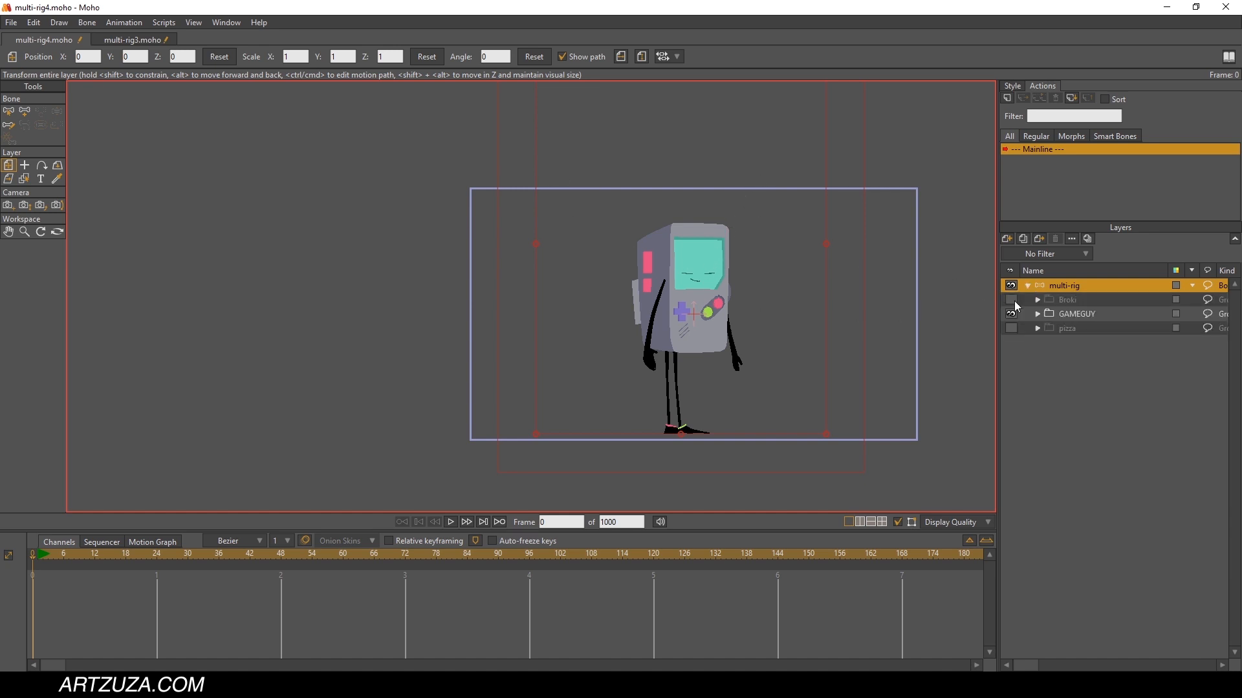
# Step: Review the Broki, GAMEGUY and pizza groups inside multi-rig one by one, and collapse the layer again
pyautogui.click(1066, 300)
pyautogui.click(1067, 314)
pyautogui.click(1067, 327)
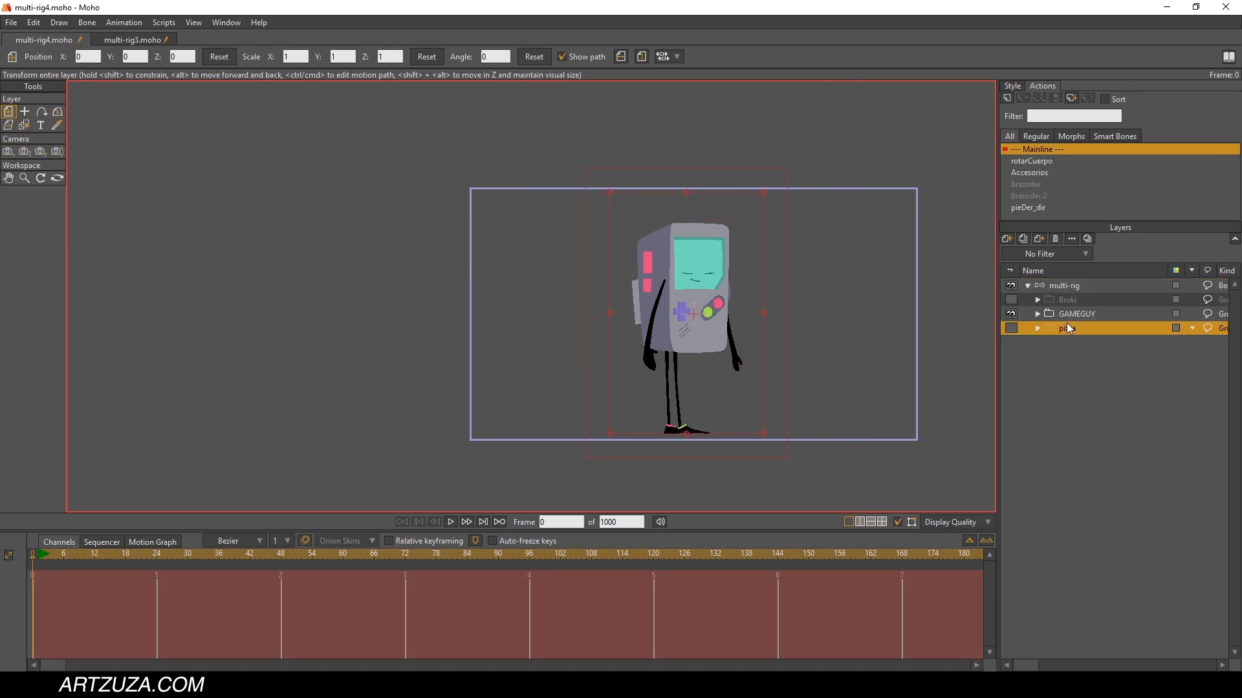
pyautogui.click(1066, 316)
pyautogui.click(1063, 300)
pyautogui.click(1061, 284)
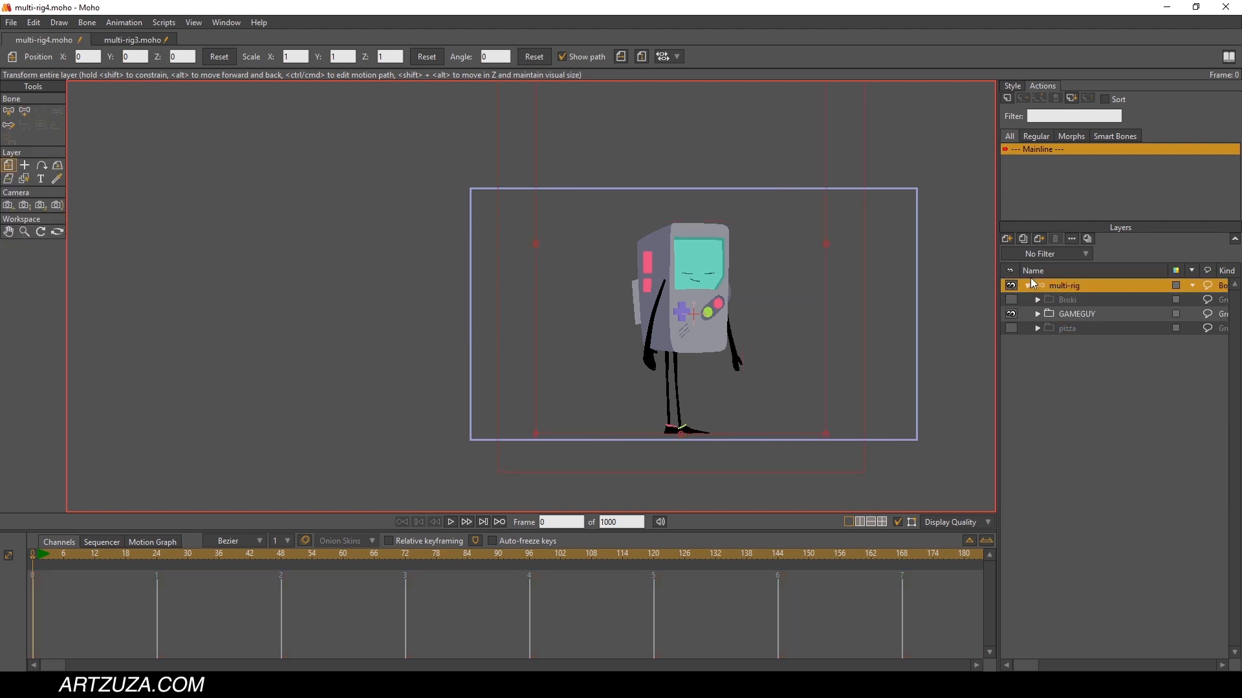
pyautogui.click(1028, 286)
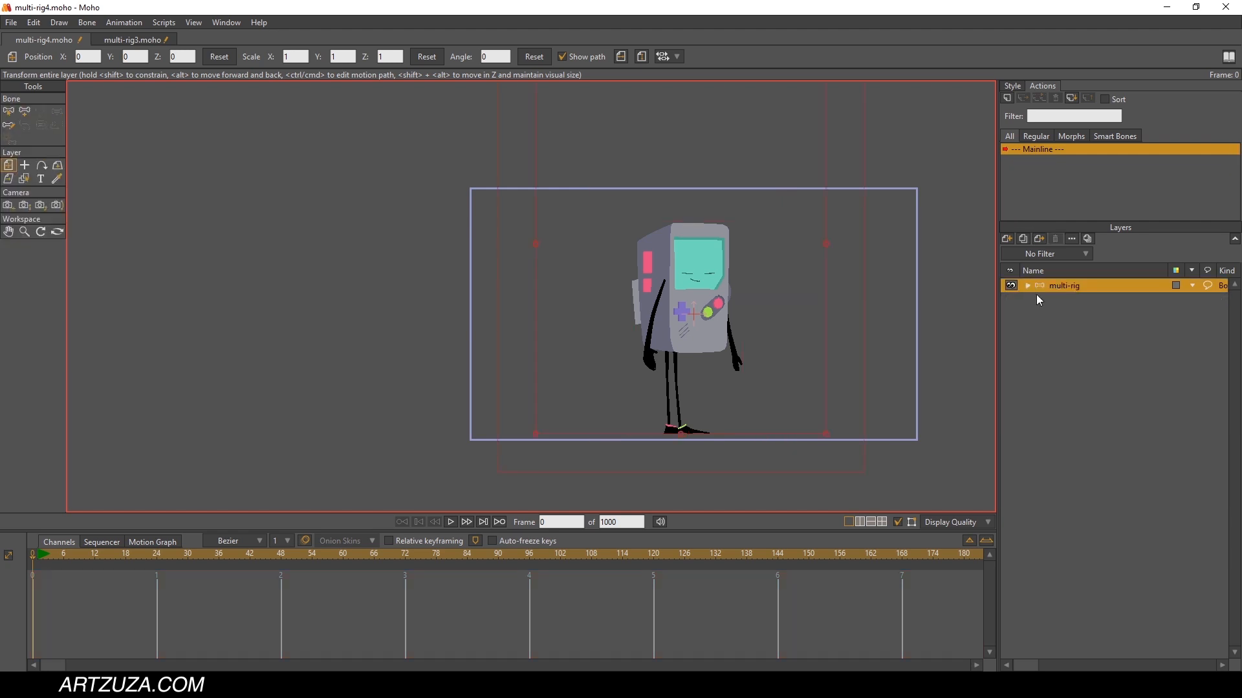
# Step: Make sure the timeline is at frame 0 and draw a long horizontal root bone beside the GAMEGUY character on multi-rig
pyautogui.scroll(3, 719, 271)
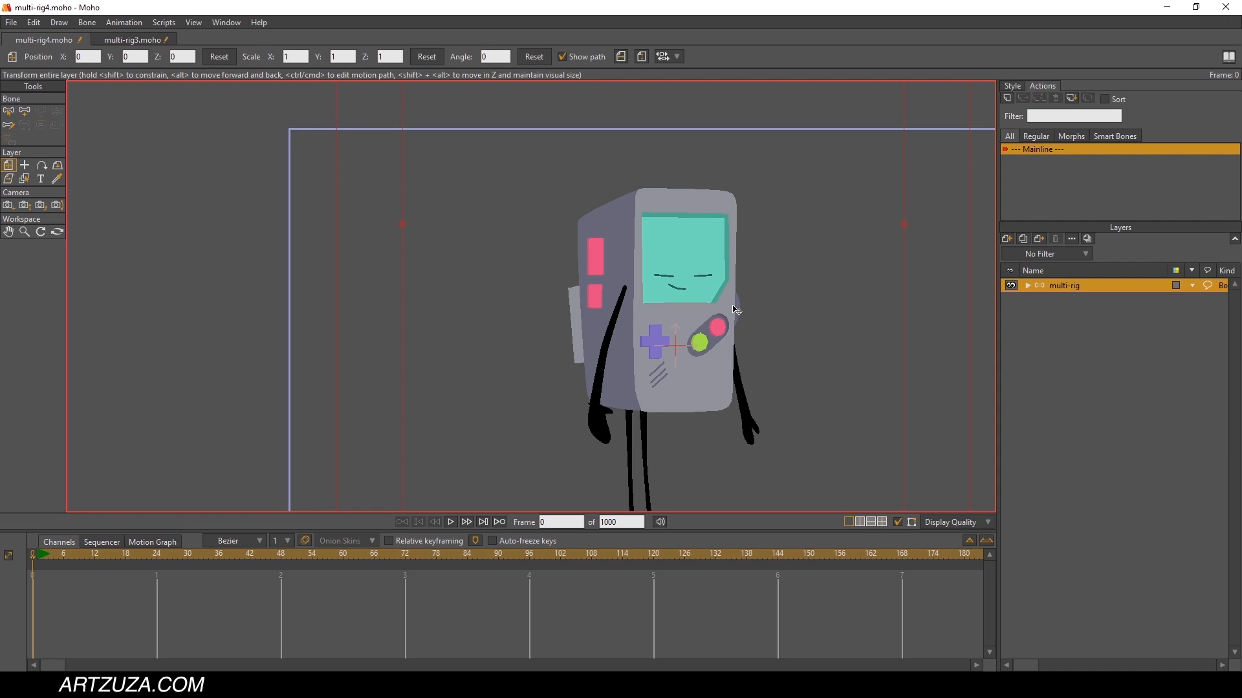
pyautogui.moveTo(631, 275); pyautogui.dragTo(550, 217)
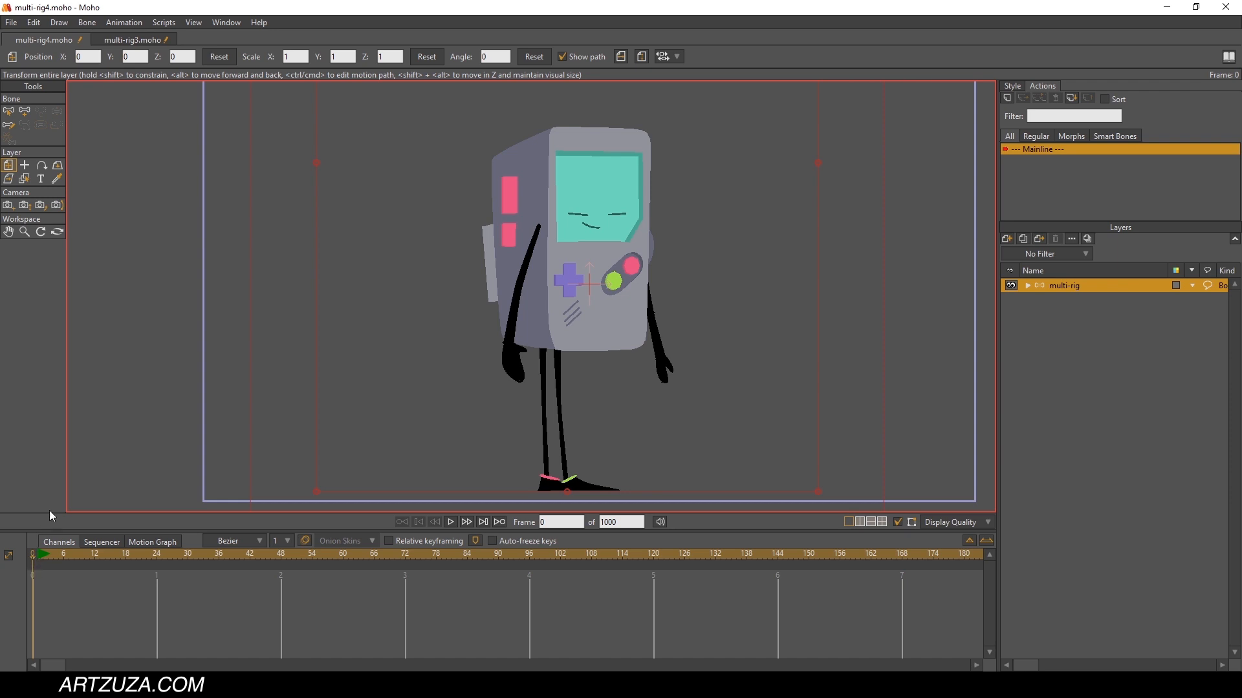
pyautogui.click(50, 556)
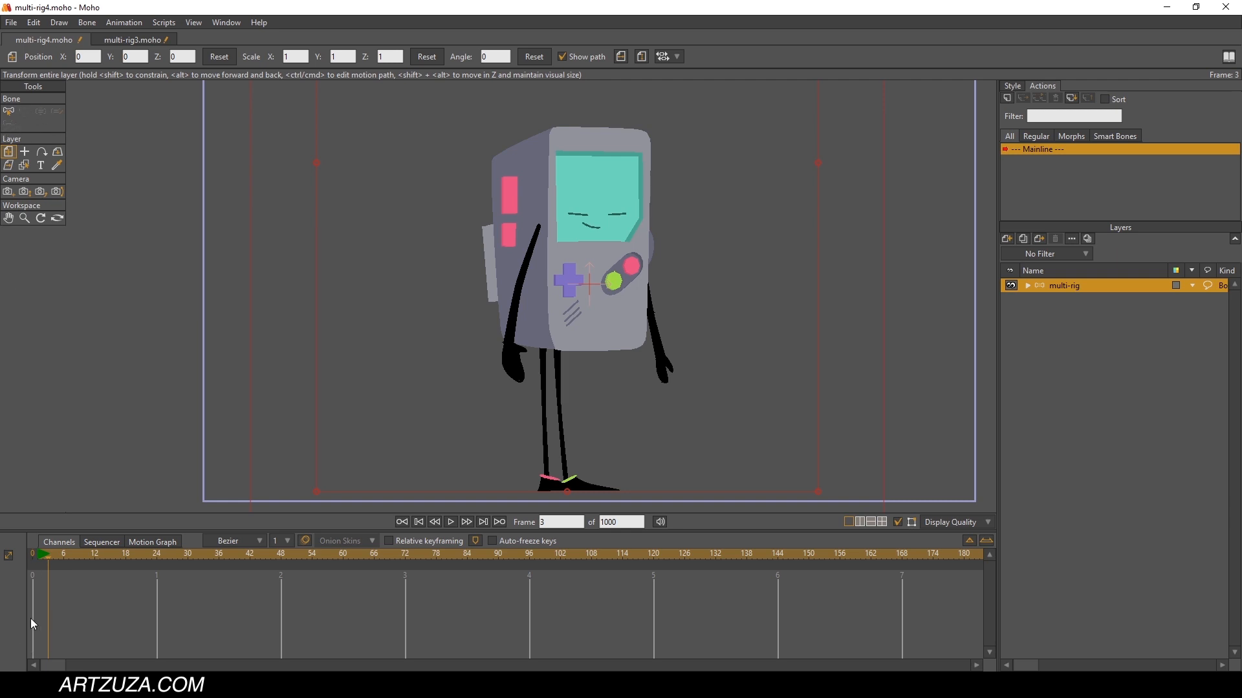
pyautogui.moveTo(45, 556); pyautogui.dragTo(31, 556)
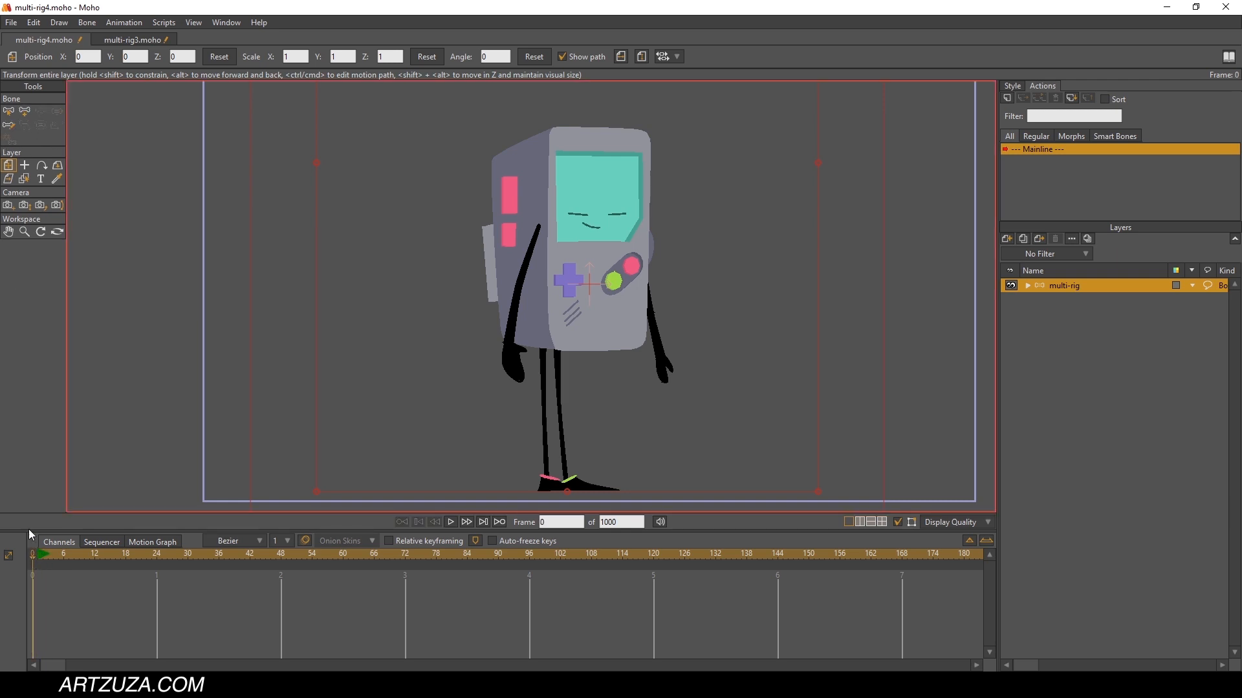
pyautogui.click(24, 115)
pyautogui.moveTo(474, 338); pyautogui.dragTo(343, 327)
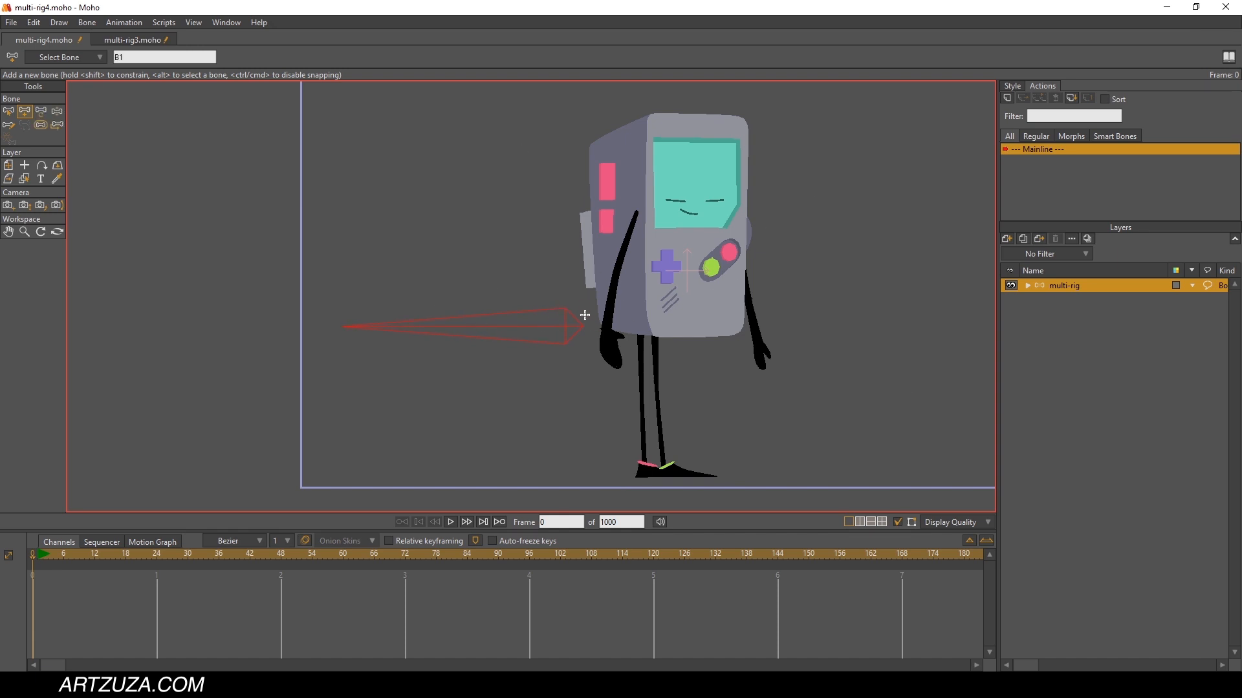
# Step: Draw two torso bones chained upward from the bottom of the body as children of the root bone, and check their parenting
pyautogui.scroll(5, 588, 311)
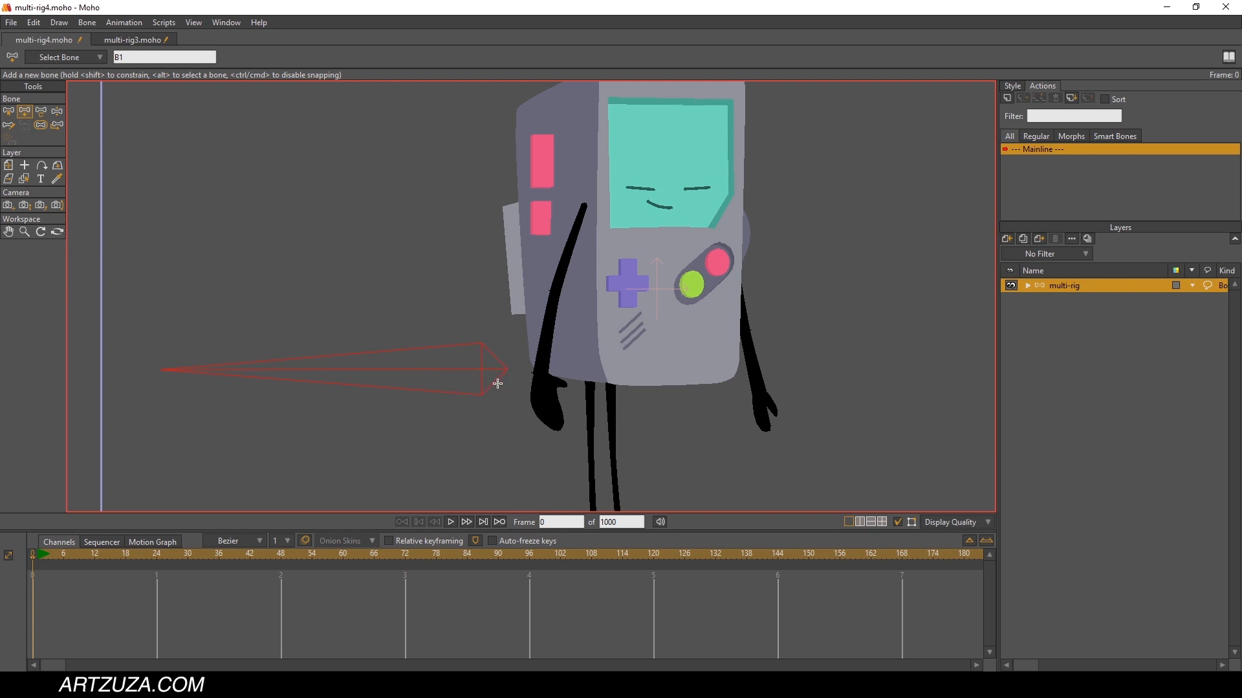
pyautogui.click(451, 415)
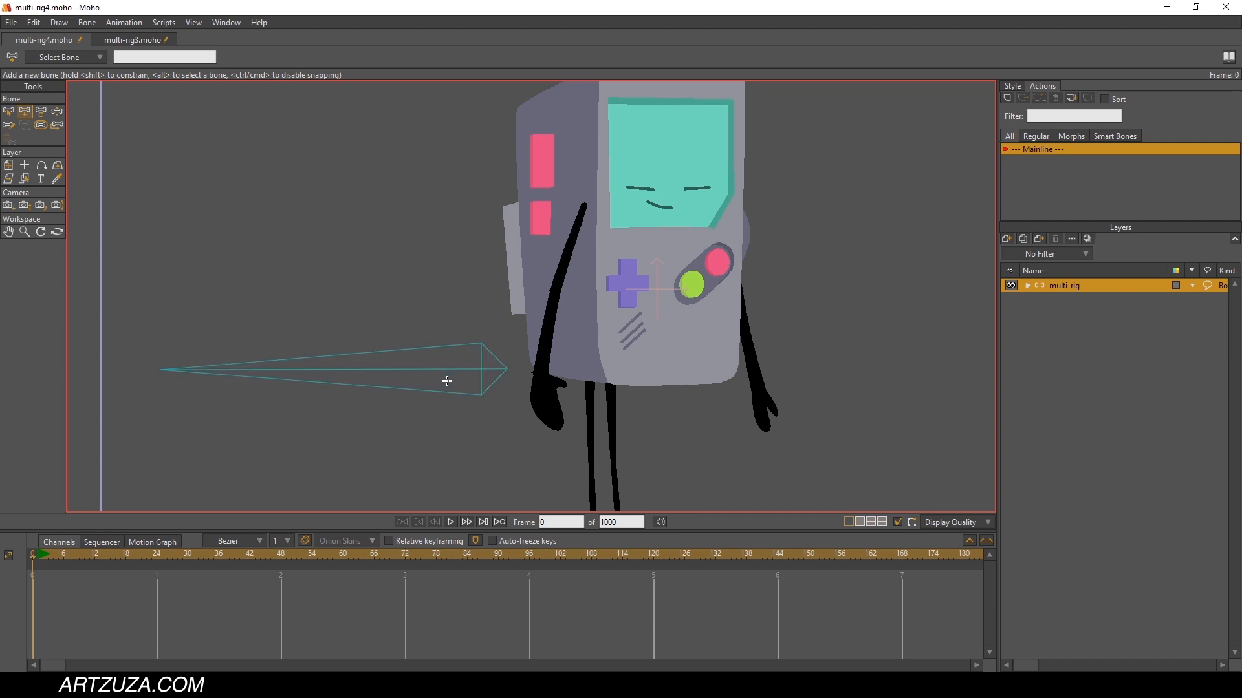
pyautogui.keyDown('alt'); pyautogui.click(468, 369); pyautogui.keyUp('alt')
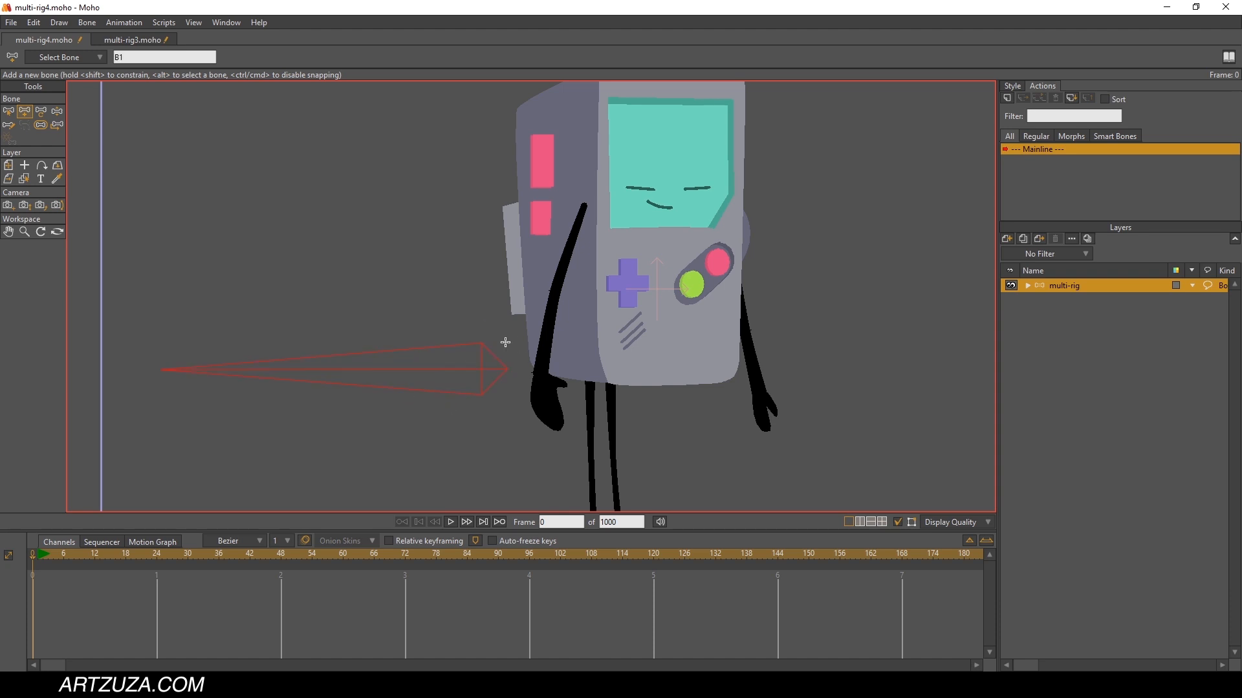
pyautogui.moveTo(624, 388); pyautogui.dragTo(622, 260)
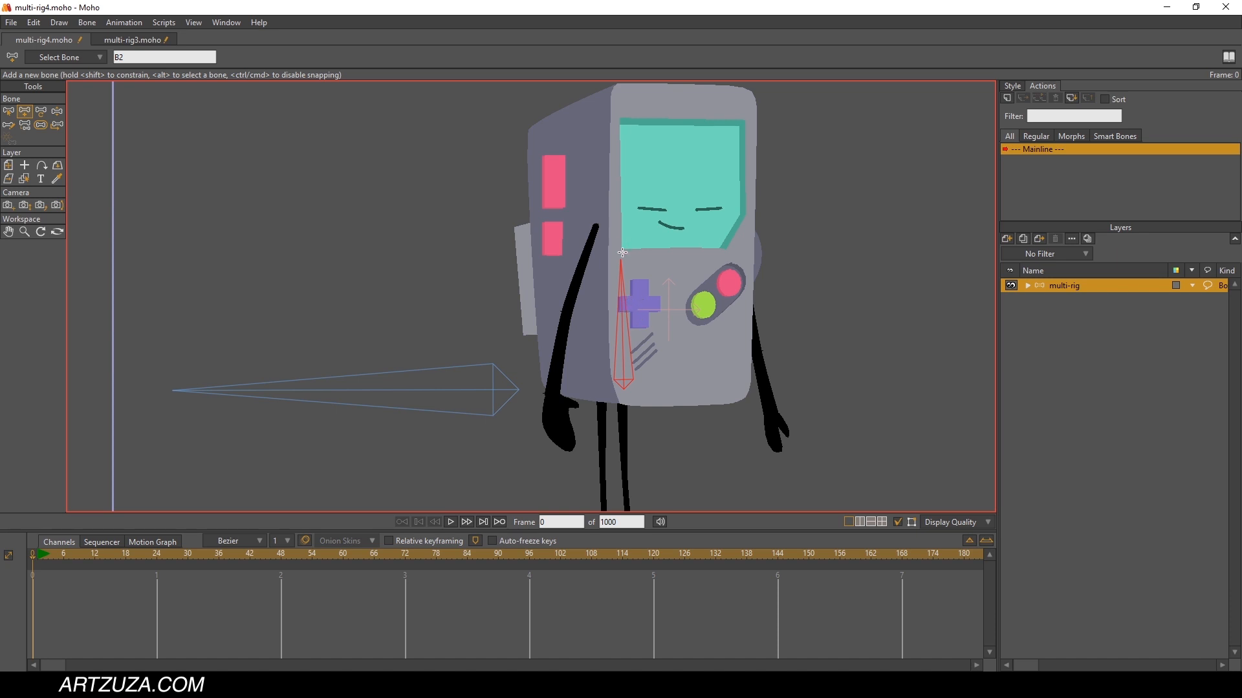
pyautogui.moveTo(622, 254); pyautogui.dragTo(614, 103)
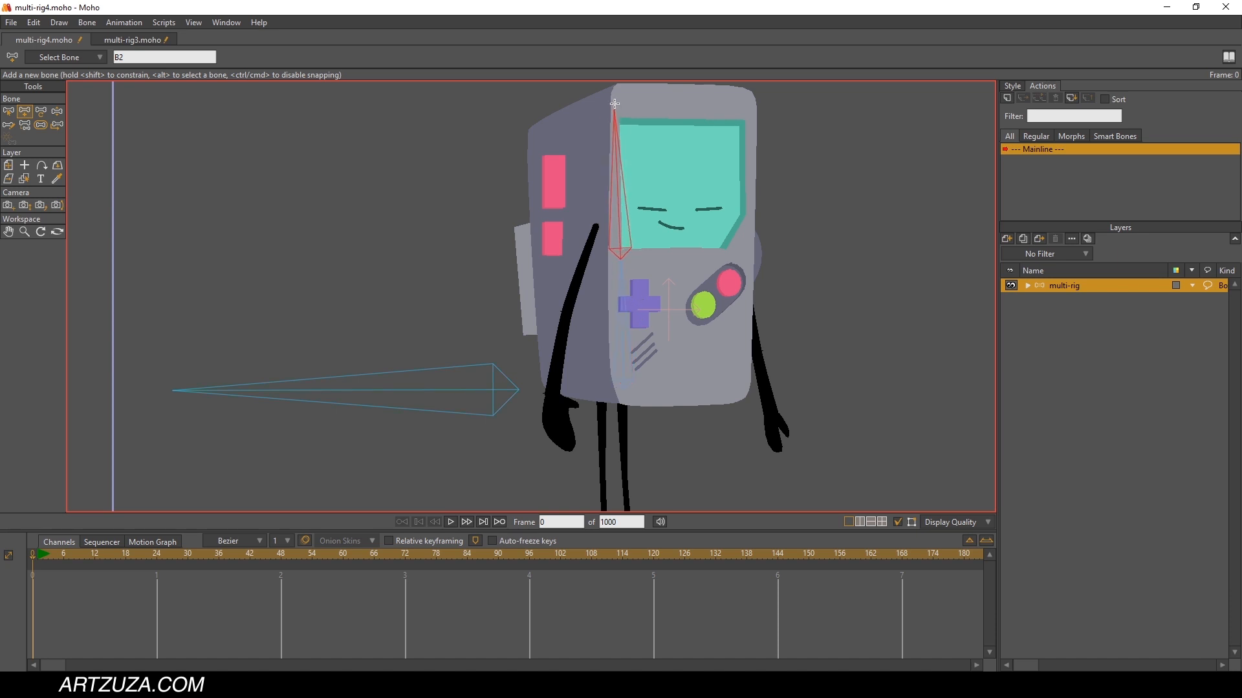
pyautogui.click(28, 126)
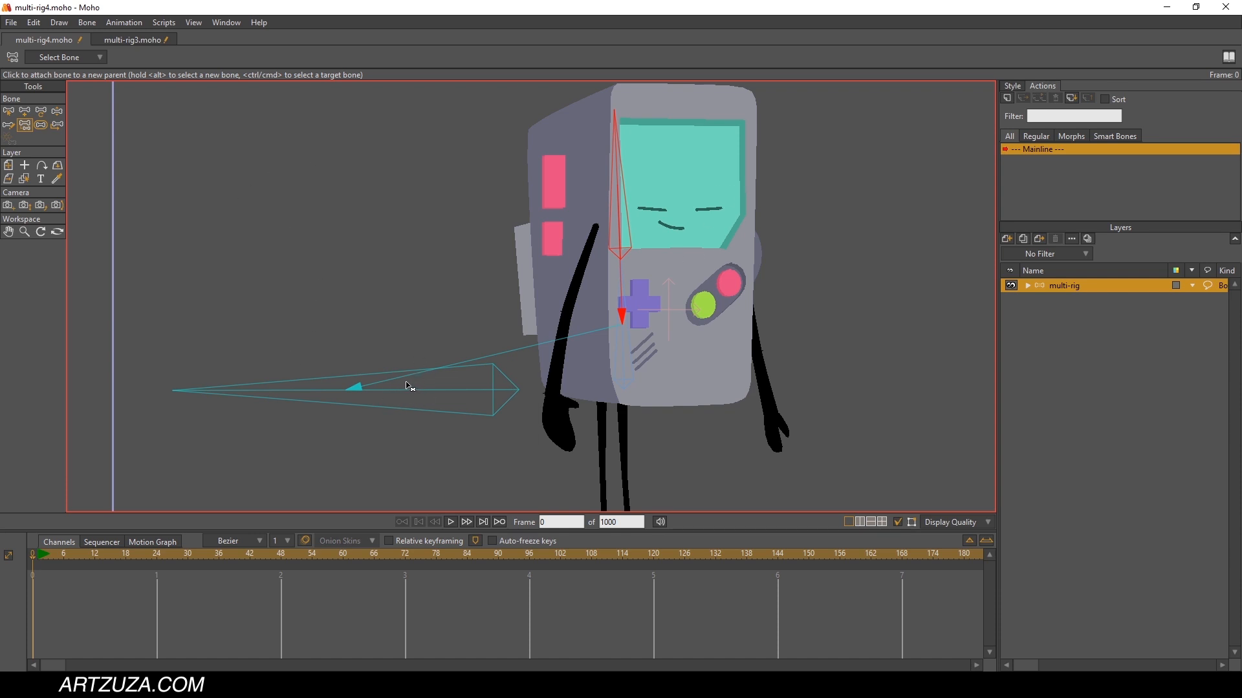
# Step: Draw a three-bone chain from shoulder to hand along each arm, parenting both arms to the upper torso bone
pyautogui.click(24, 112)
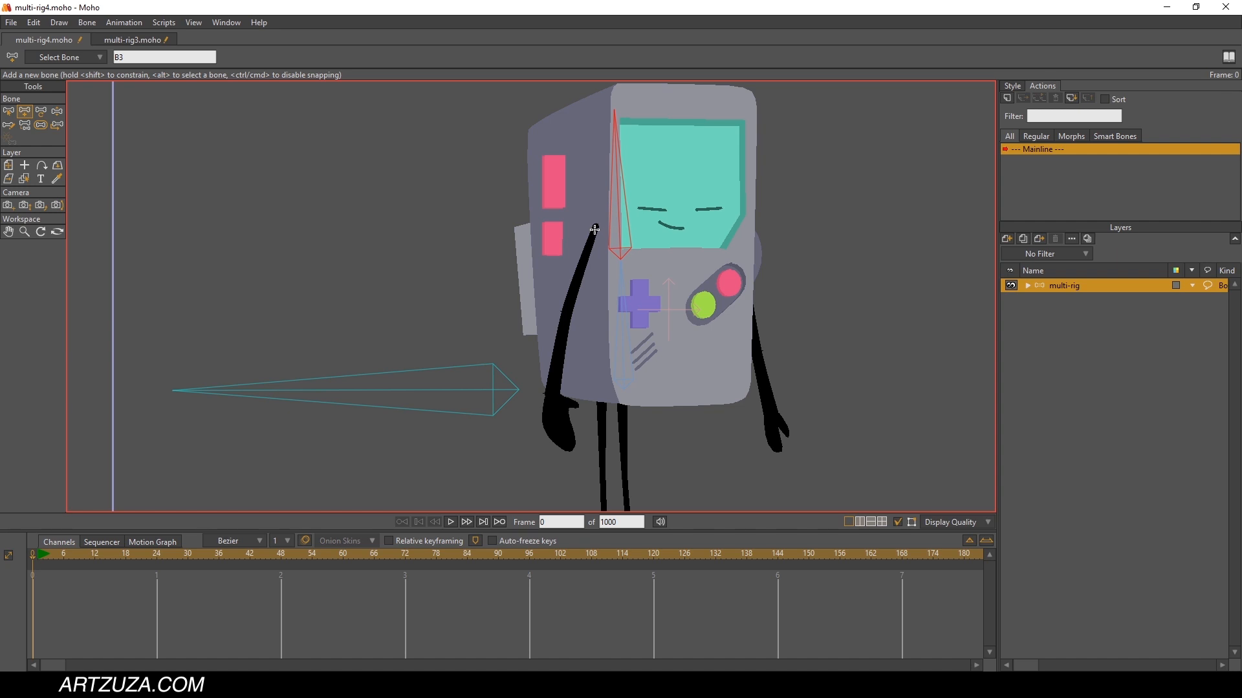
pyautogui.moveTo(595, 229); pyautogui.dragTo(563, 445)
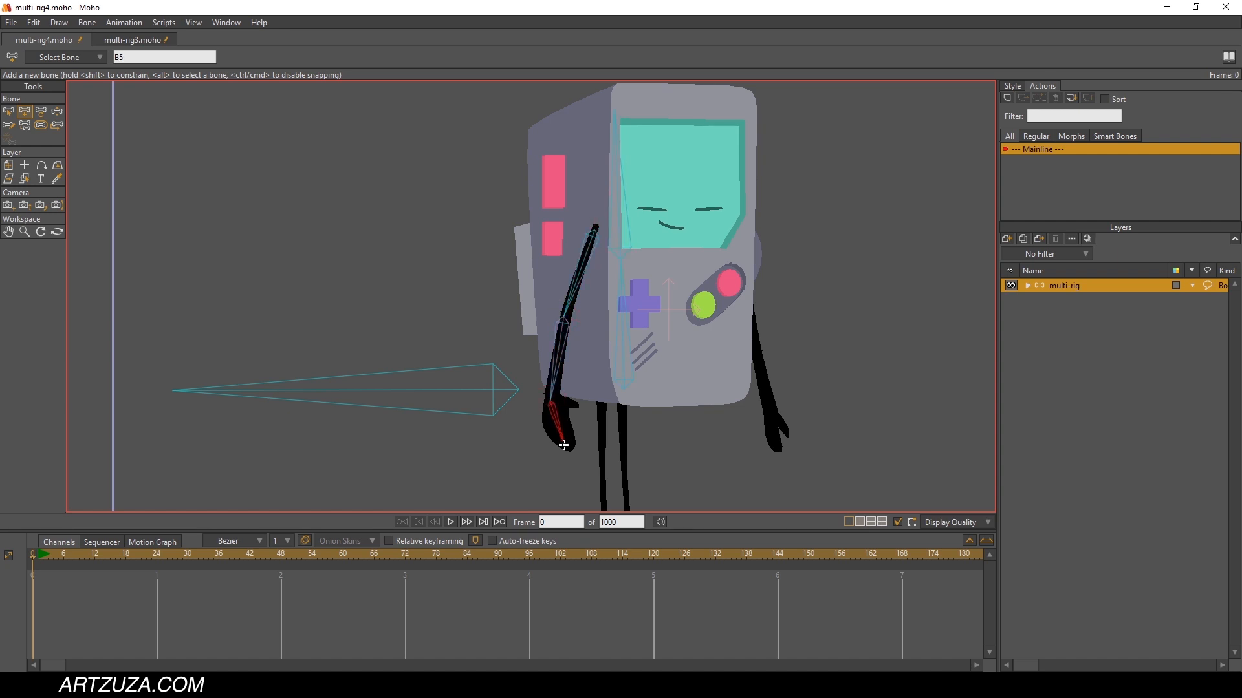
pyautogui.keyDown('alt'); pyautogui.click(619, 227); pyautogui.keyUp('alt')
pyautogui.moveTo(730, 246); pyautogui.dragTo(779, 444)
# Step: Draw a four-bone chain for the leg with the pink sock, from hip to toe, as a child of the root bone
pyautogui.moveTo(780, 349); pyautogui.dragTo(813, 210)
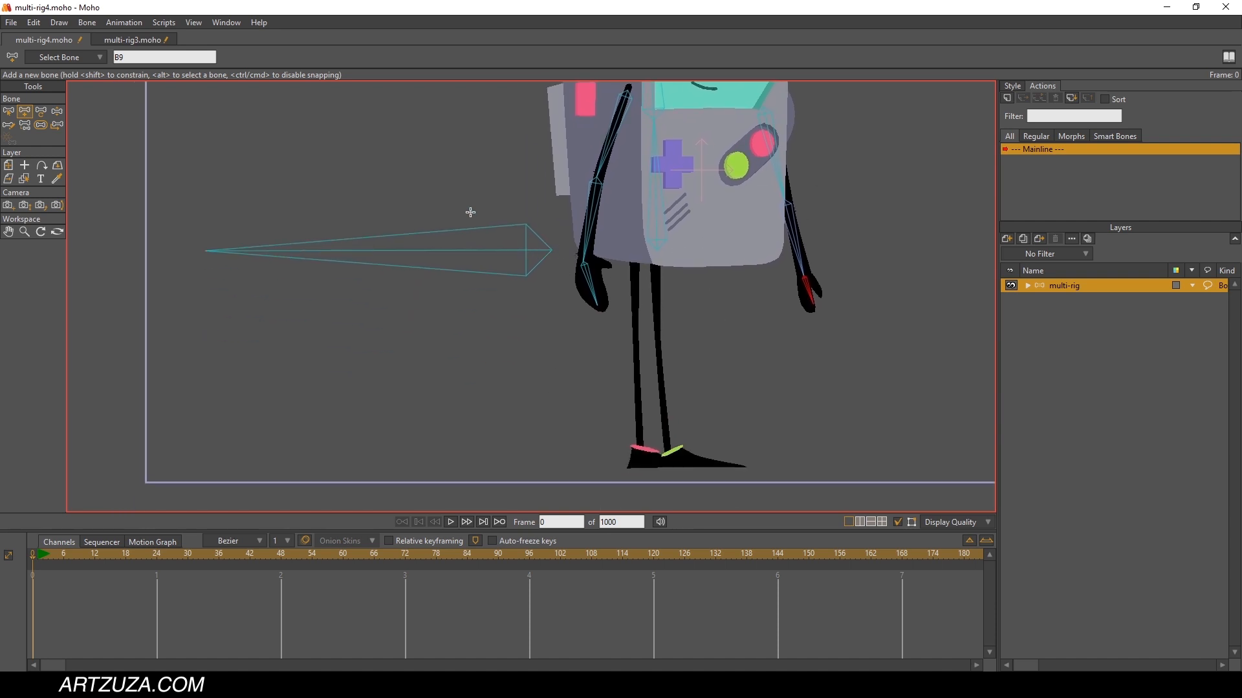
pyautogui.keyDown('alt'); pyautogui.click(520, 250); pyautogui.keyUp('alt')
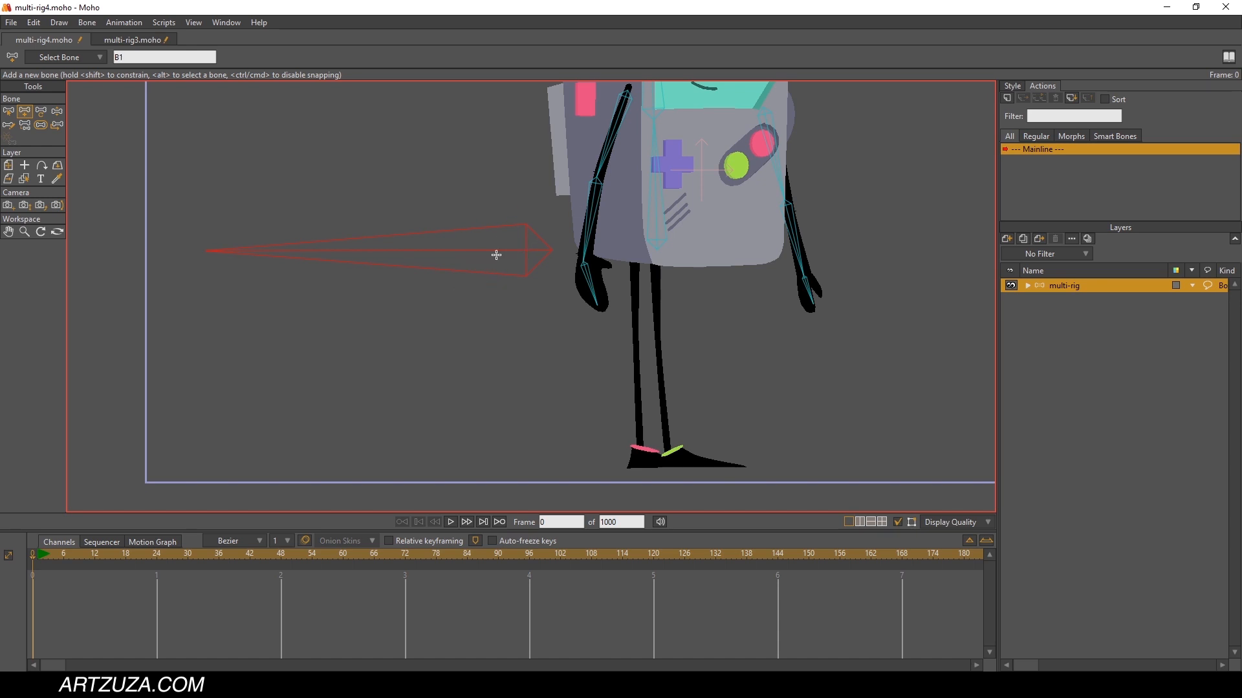
pyautogui.moveTo(662, 317); pyautogui.dragTo(666, 275)
pyautogui.moveTo(634, 220); pyautogui.dragTo(639, 316)
pyautogui.moveTo(639, 315); pyautogui.dragTo(669, 422)
pyautogui.moveTo(669, 422); pyautogui.dragTo(697, 423)
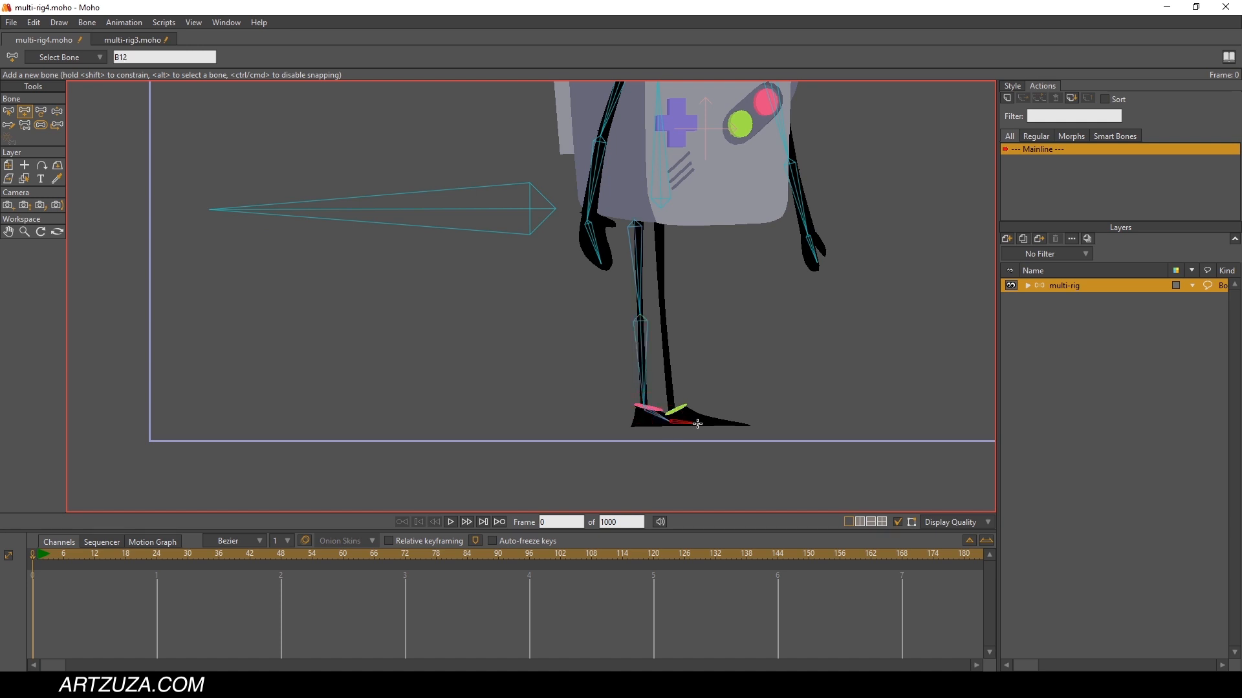
# Step: Draw a matching four-bone chain for the leg with the green sock, from hip to toe, also parented to the root bone
pyautogui.scroll(1, 648, 404)
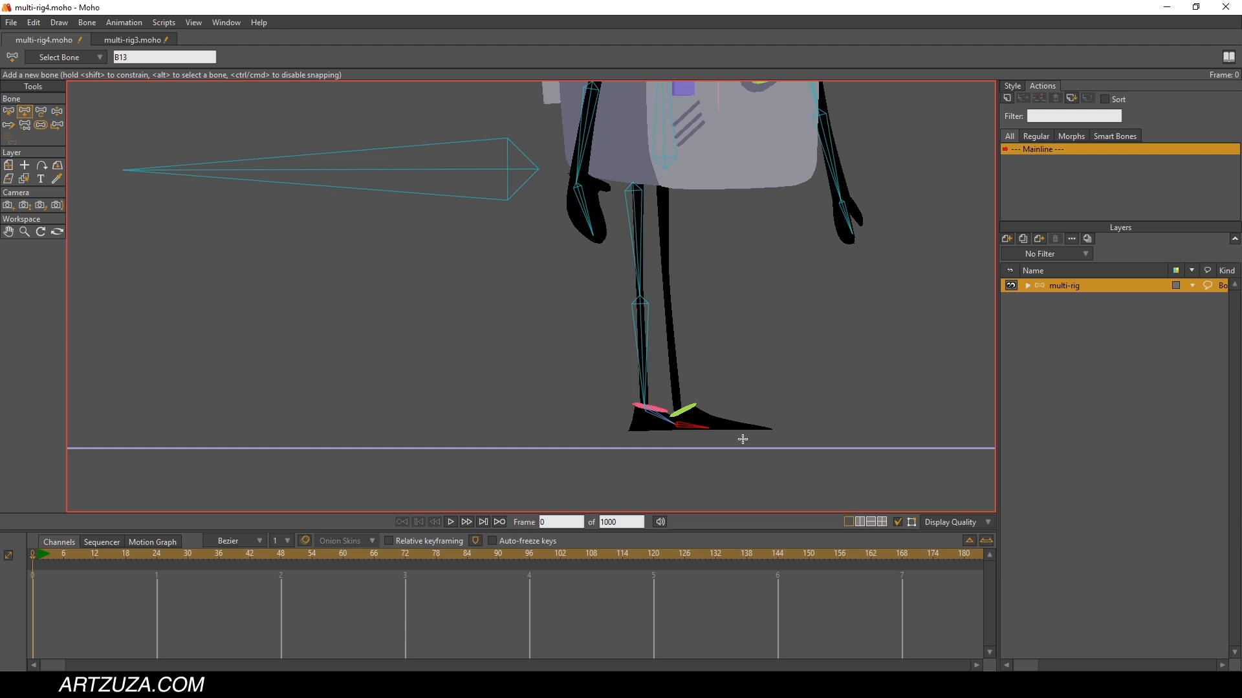
pyautogui.keyDown('alt'); pyautogui.click(511, 170); pyautogui.keyUp('alt')
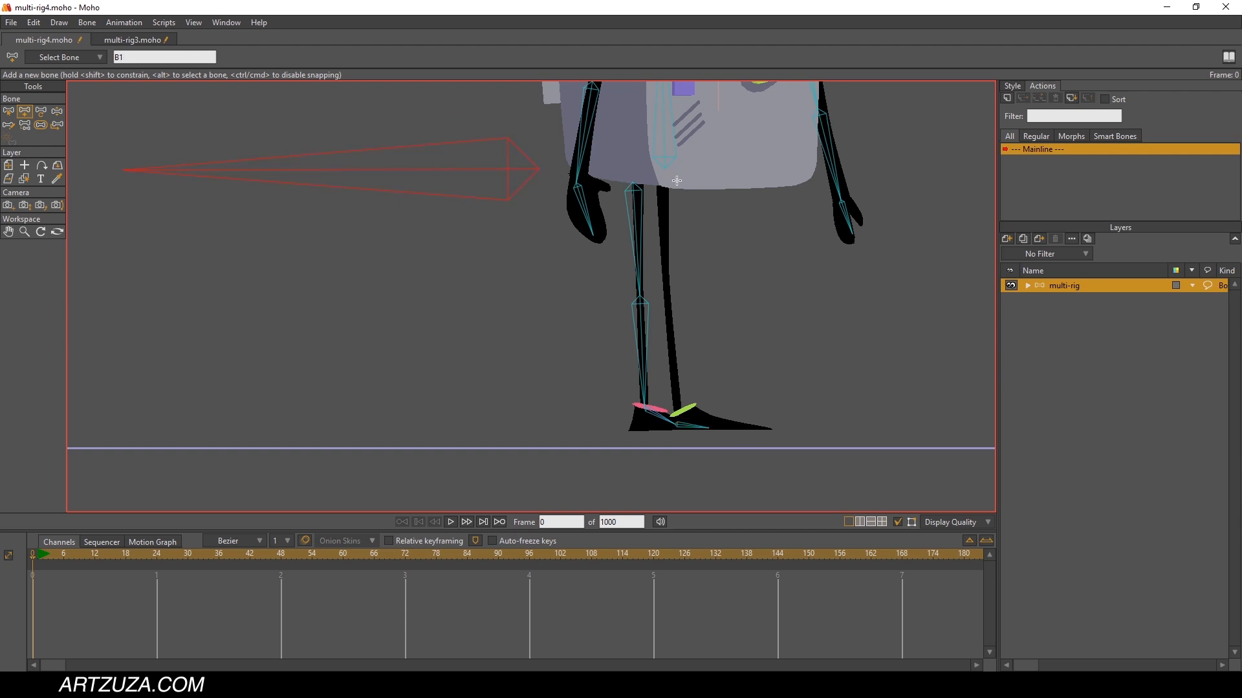
pyautogui.moveTo(663, 187); pyautogui.dragTo(765, 427)
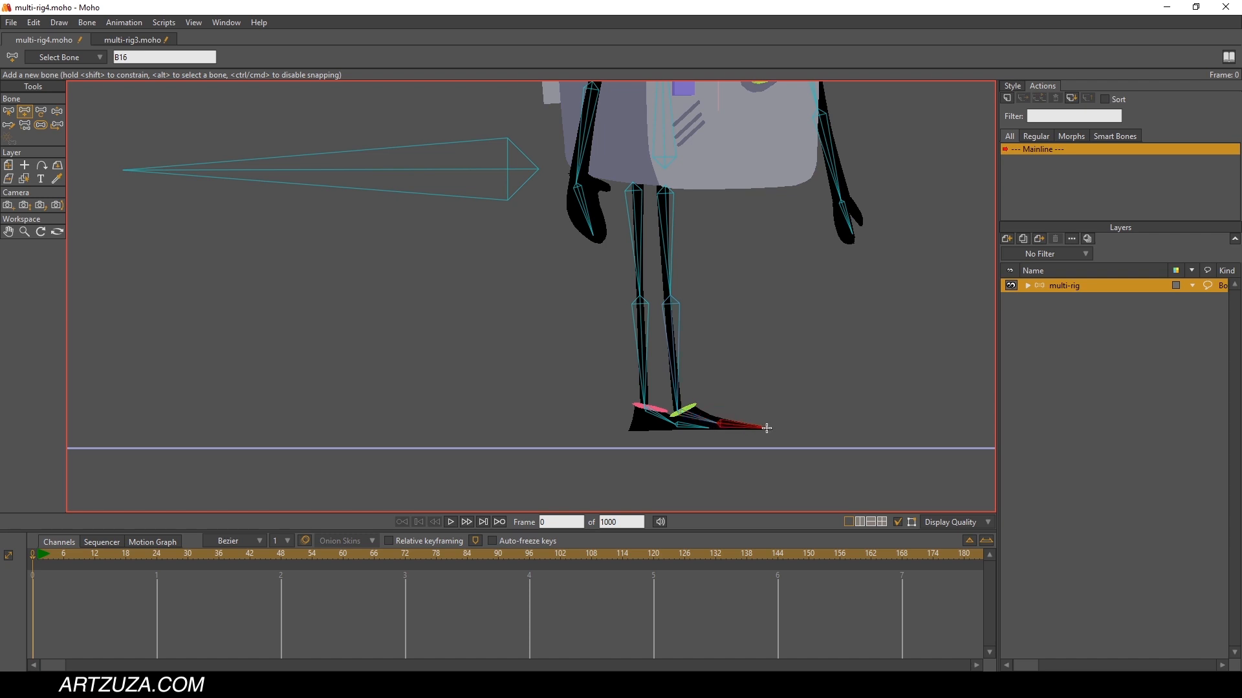
# Step: Display the strength regions of all bones and select the upper arm bone beside the round red button
pyautogui.scroll(-3, 726, 300)
pyautogui.scroll(2, 669, 424)
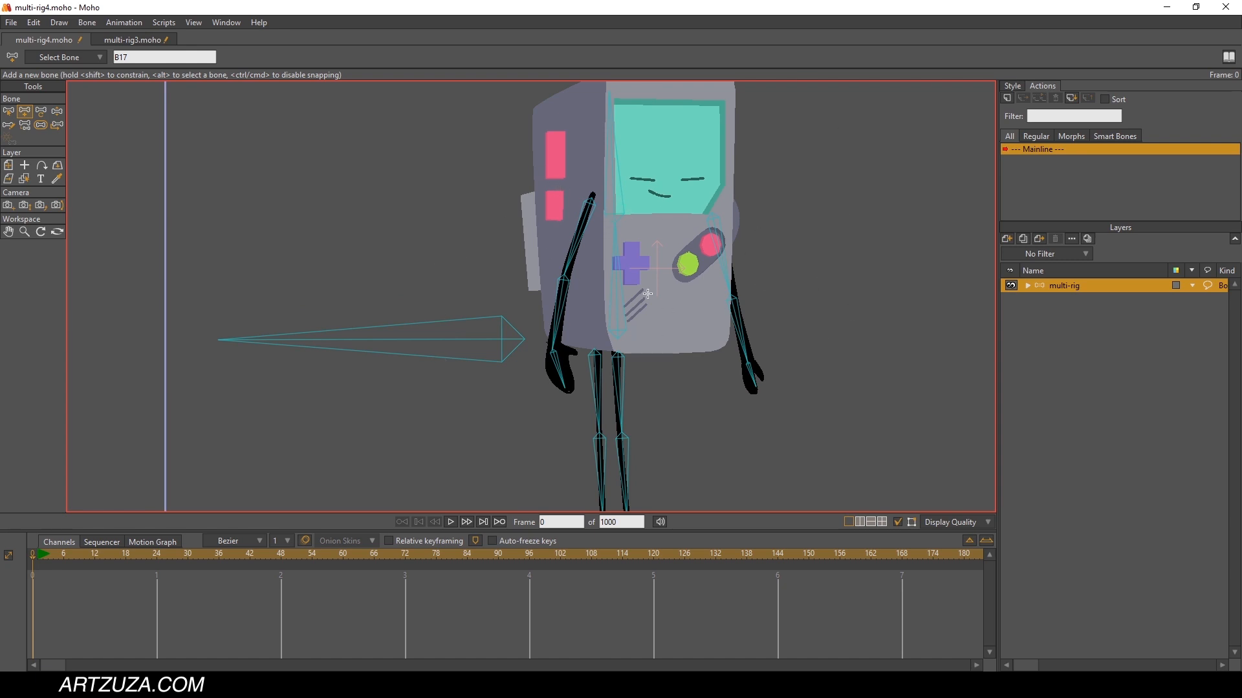
pyautogui.moveTo(726, 275); pyautogui.dragTo(688, 285)
pyautogui.moveTo(610, 247); pyautogui.dragTo(631, 210)
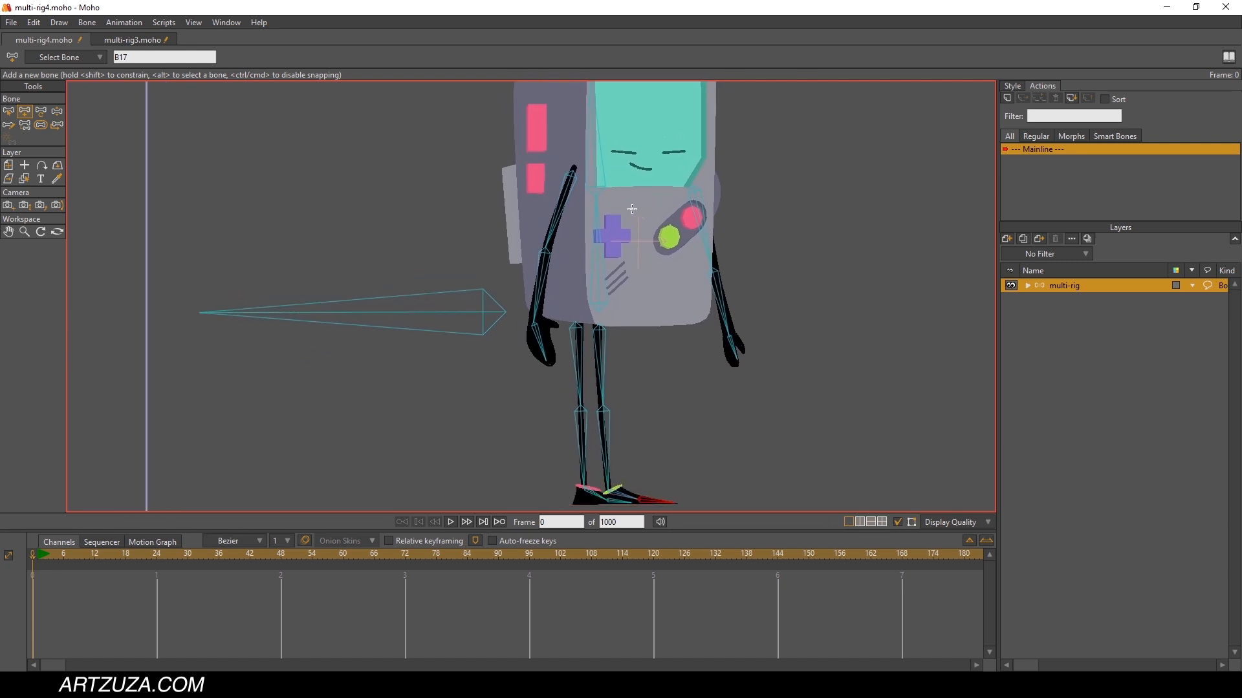
pyautogui.click(41, 125)
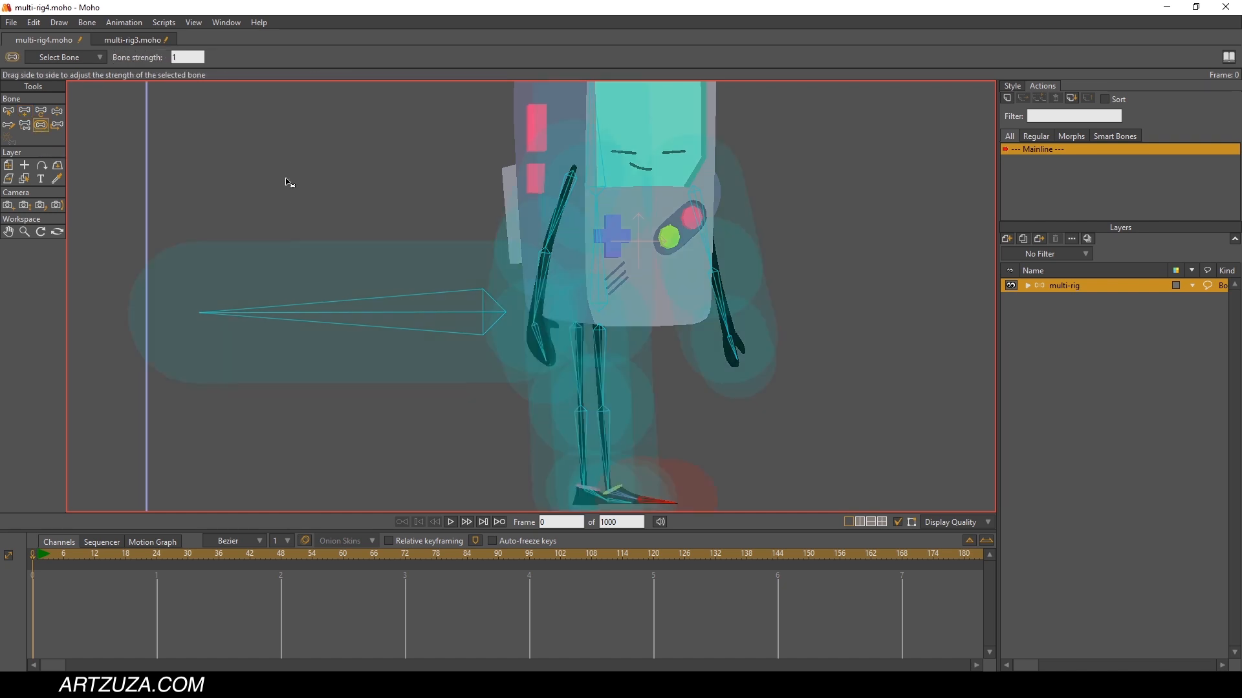
pyautogui.scroll(-3, 749, 232)
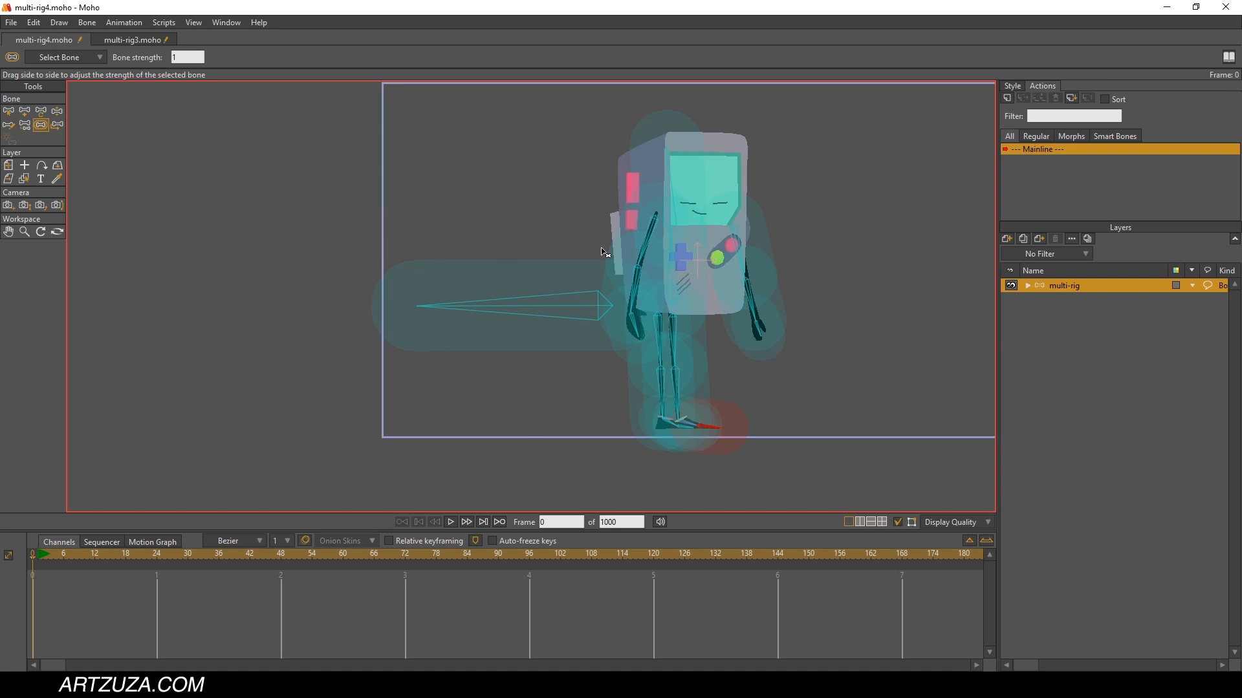
pyautogui.scroll(1, 626, 302)
pyautogui.scroll(2, 625, 302)
pyautogui.moveTo(625, 300); pyautogui.dragTo(466, 484)
pyautogui.click(661, 363)
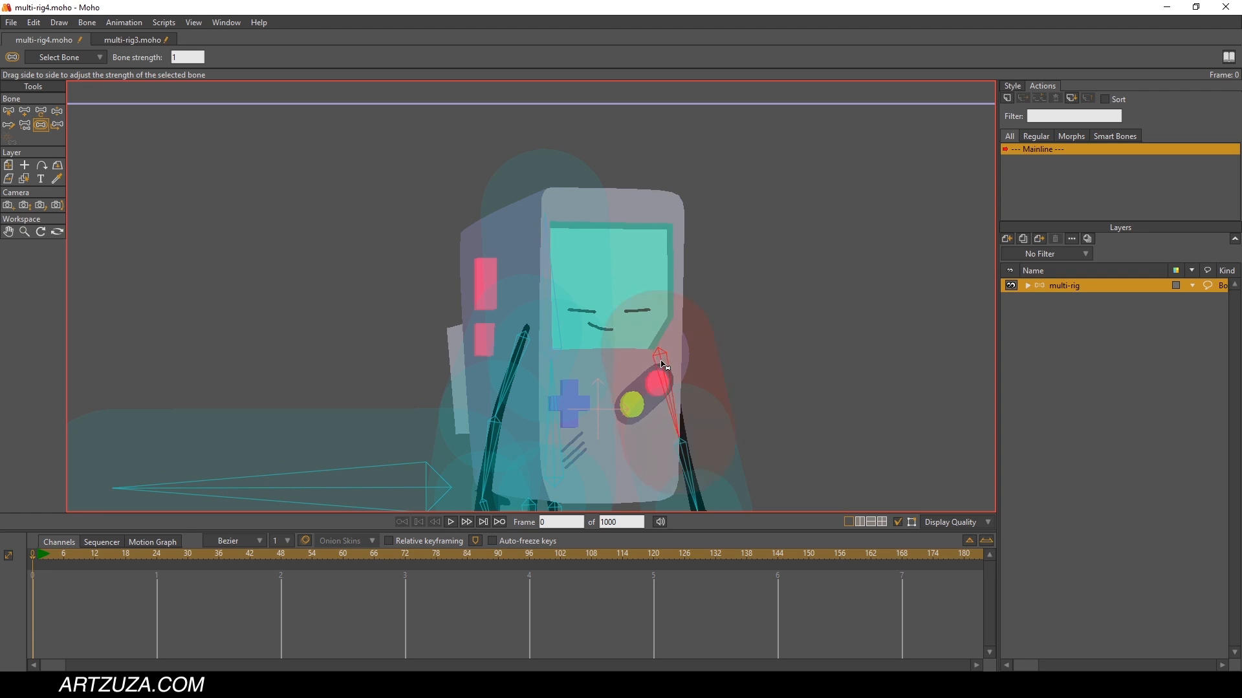
# Step: Examine how the upper arm bone's strength region overlaps the body artwork and the neighbouring bones
pyautogui.moveTo(664, 365); pyautogui.dragTo(709, 273)
pyautogui.scroll(2, 682, 286)
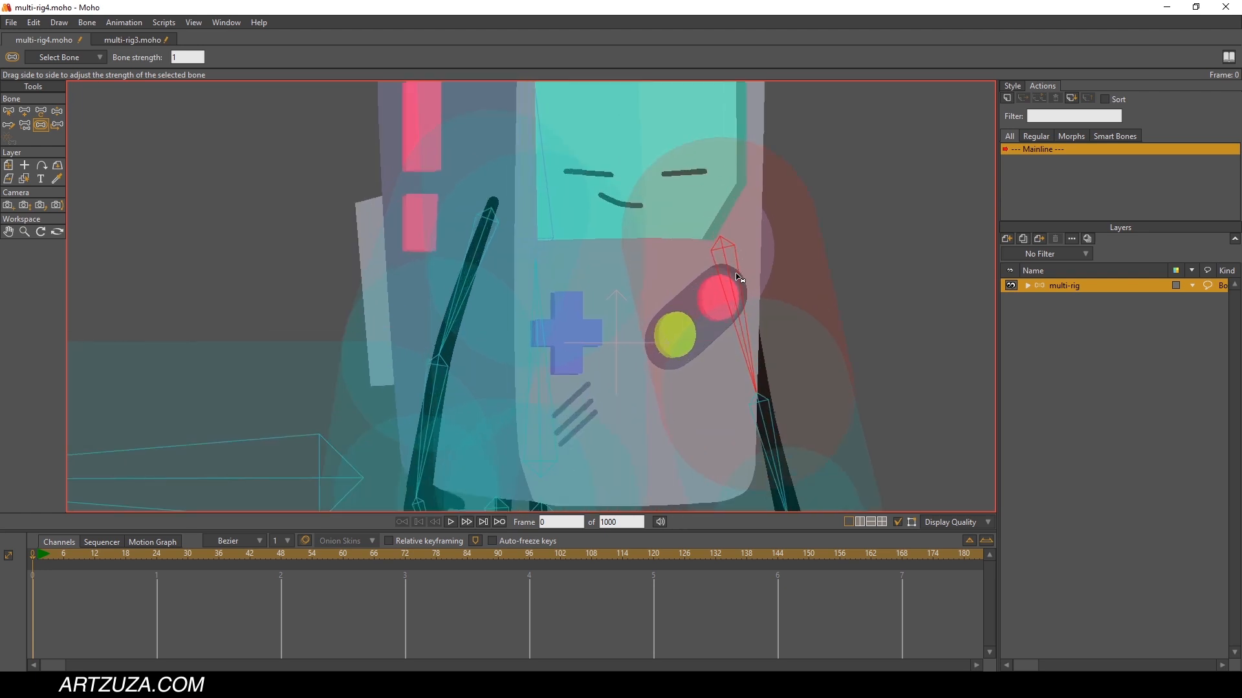
pyautogui.moveTo(730, 269); pyautogui.dragTo(719, 308)
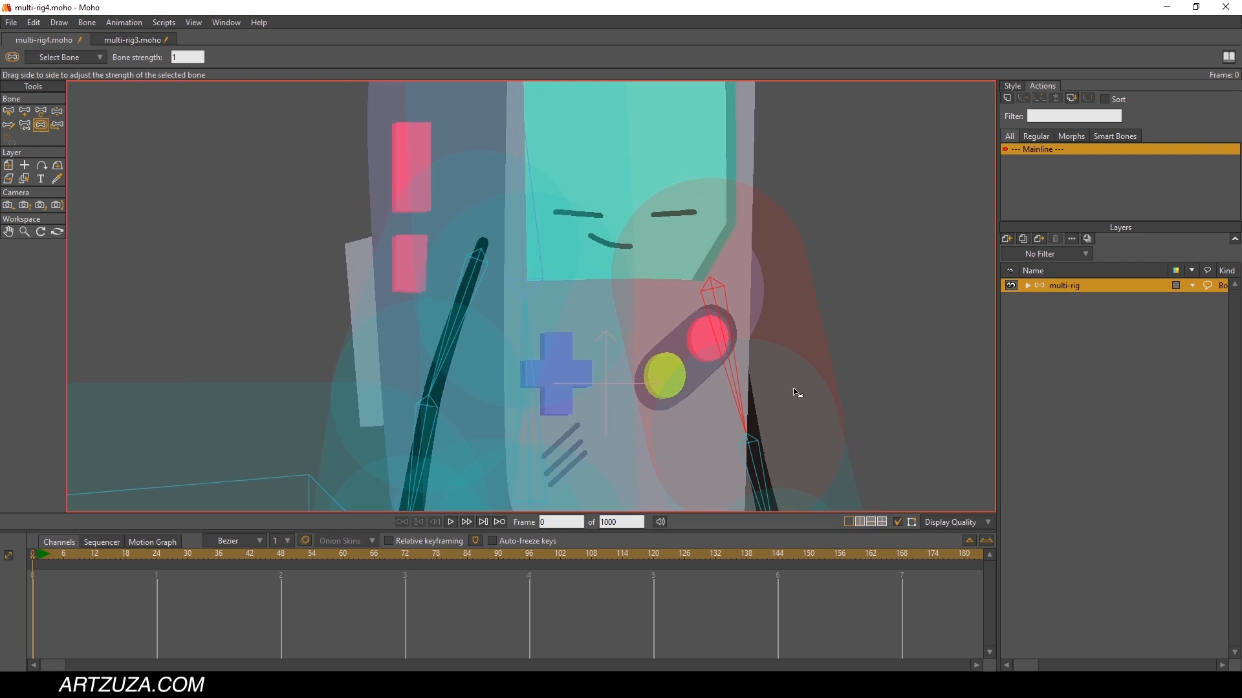
pyautogui.moveTo(779, 259); pyautogui.dragTo(796, 264)
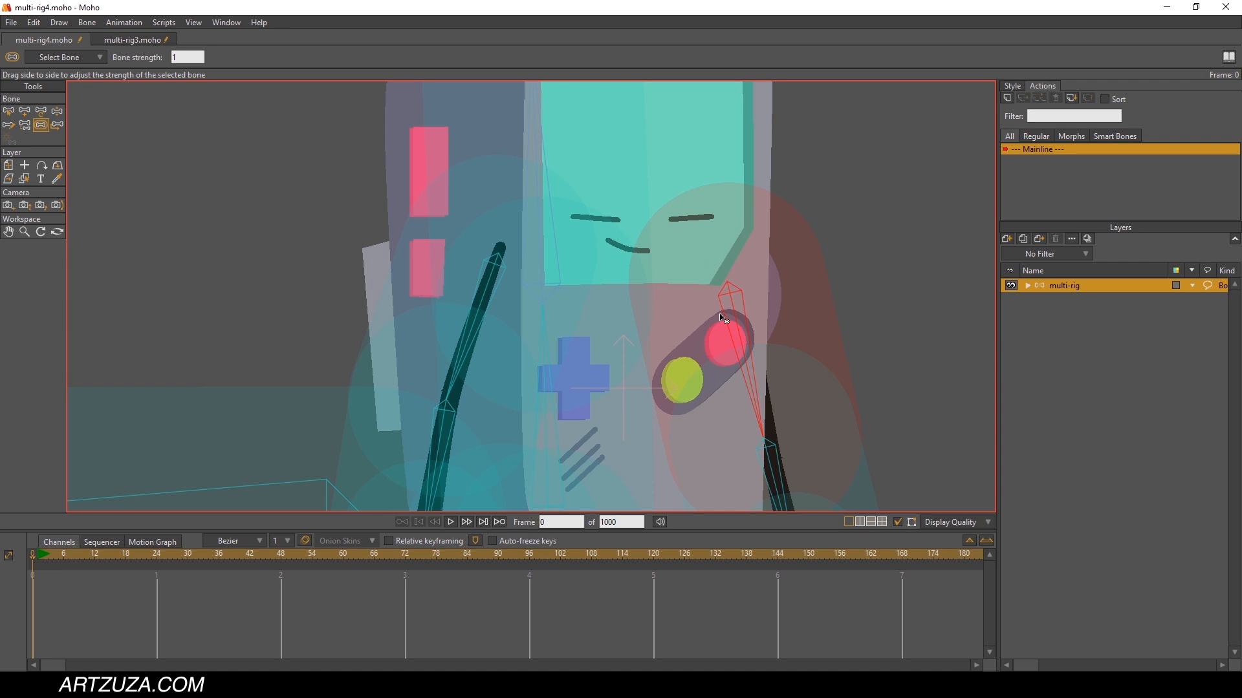
pyautogui.moveTo(765, 321); pyautogui.dragTo(766, 193)
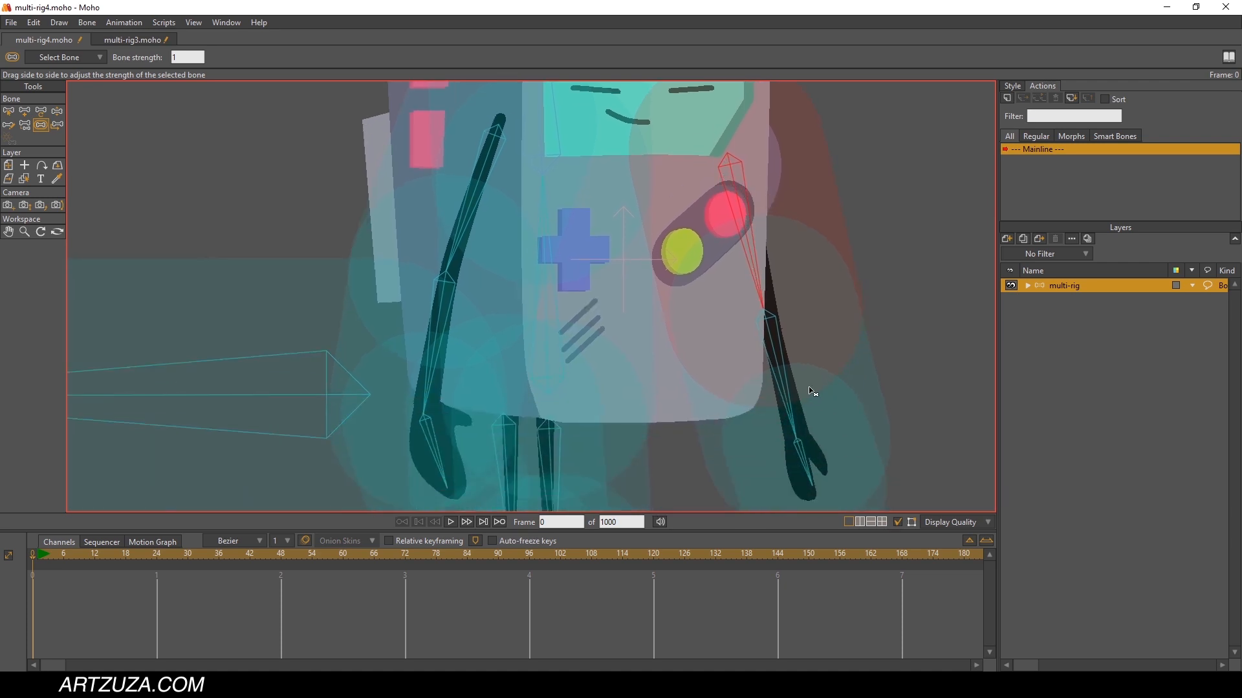
pyautogui.scroll(3, 816, 337)
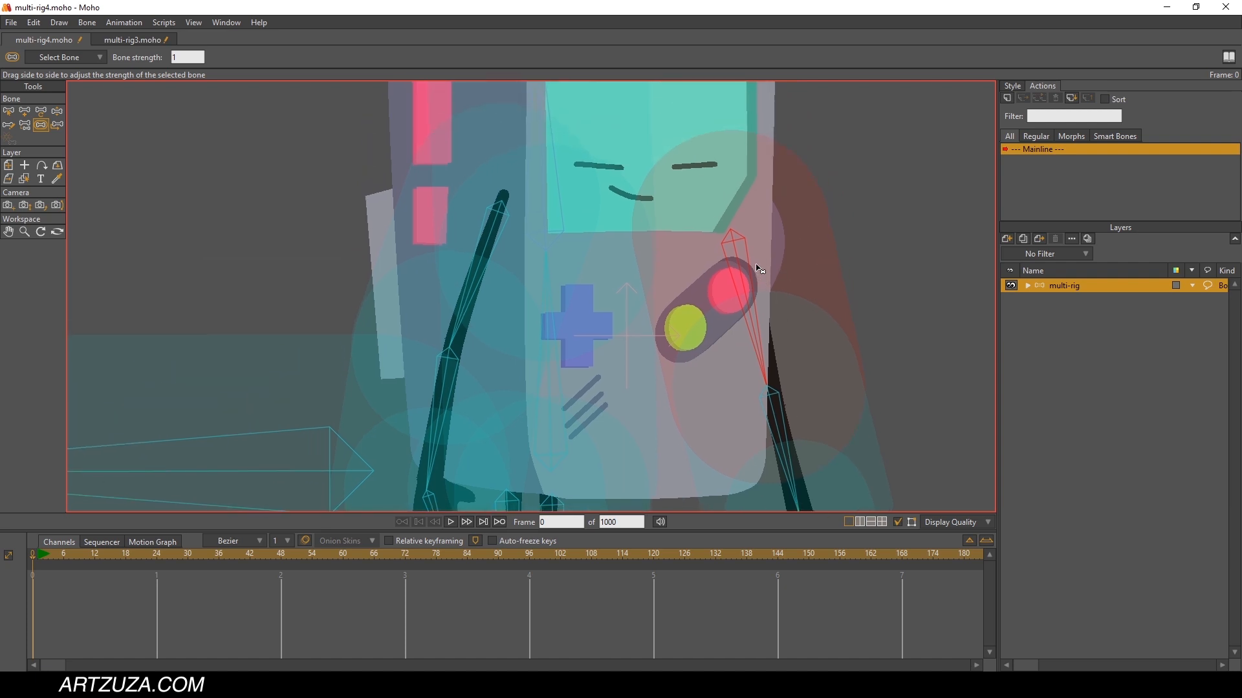
pyautogui.scroll(-1, 797, 303)
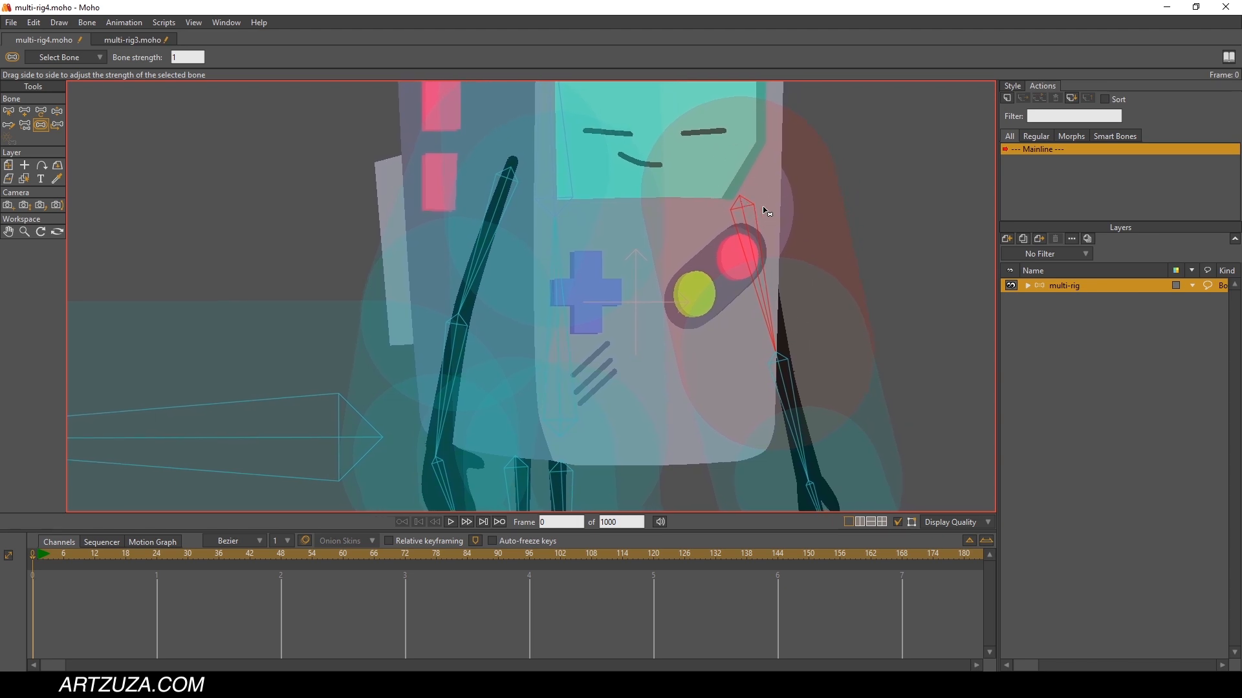
pyautogui.moveTo(765, 211); pyautogui.dragTo(801, 277)
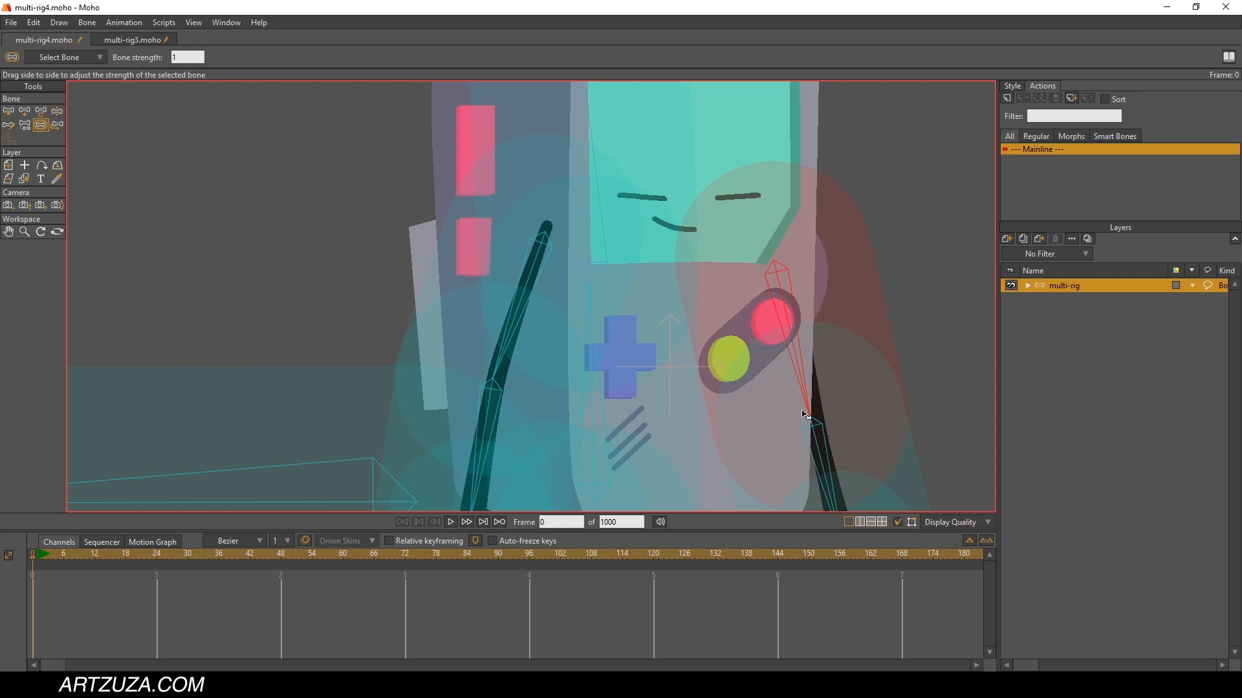
pyautogui.scroll(-1, 680, 192)
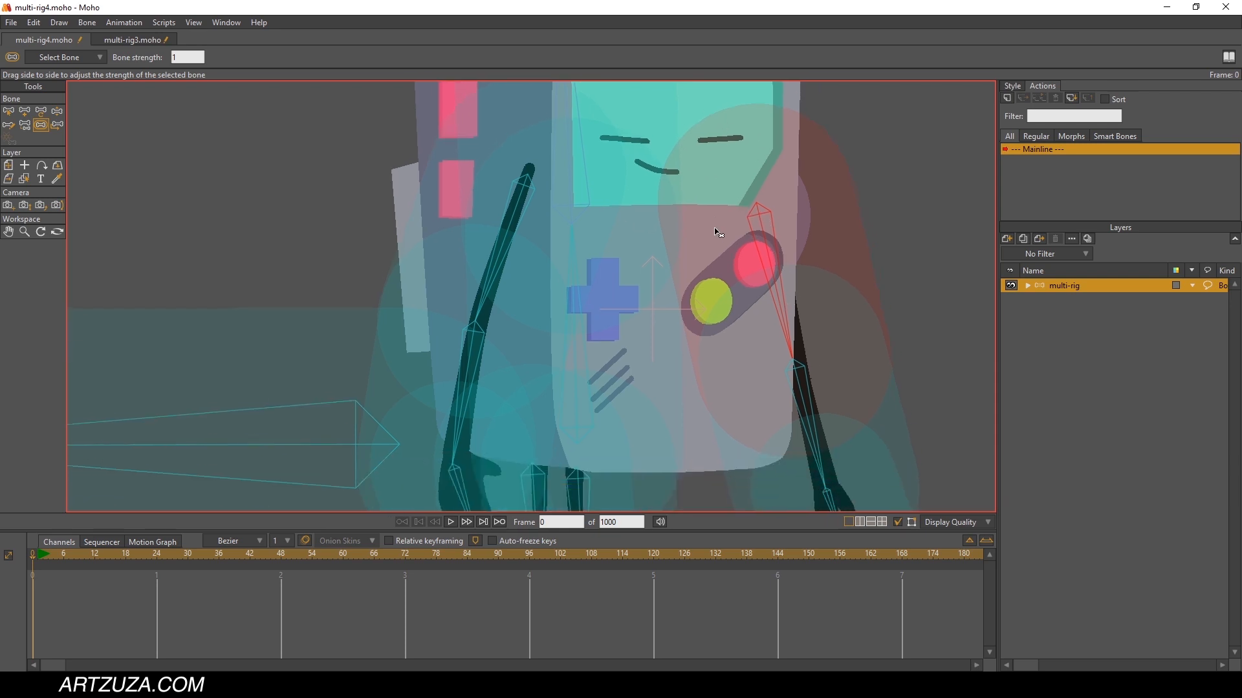
pyautogui.scroll(-1, 672, 188)
pyautogui.moveTo(619, 263); pyautogui.dragTo(677, 230)
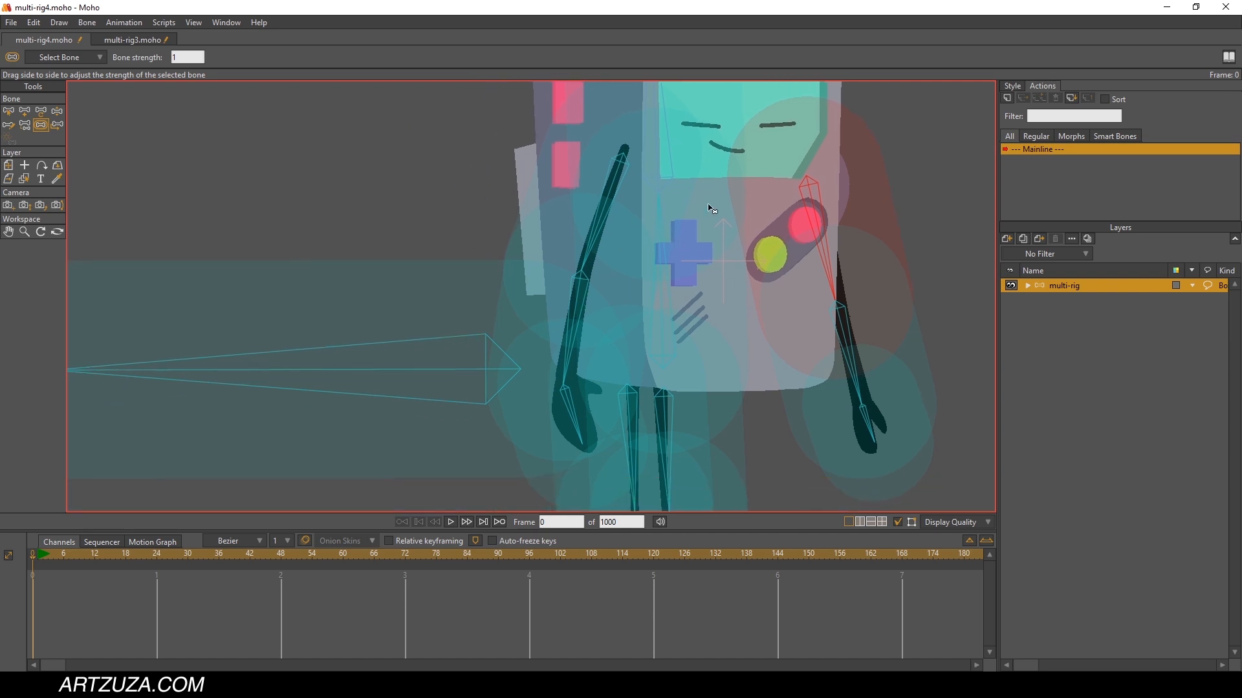
pyautogui.moveTo(677, 201); pyautogui.dragTo(669, 229)
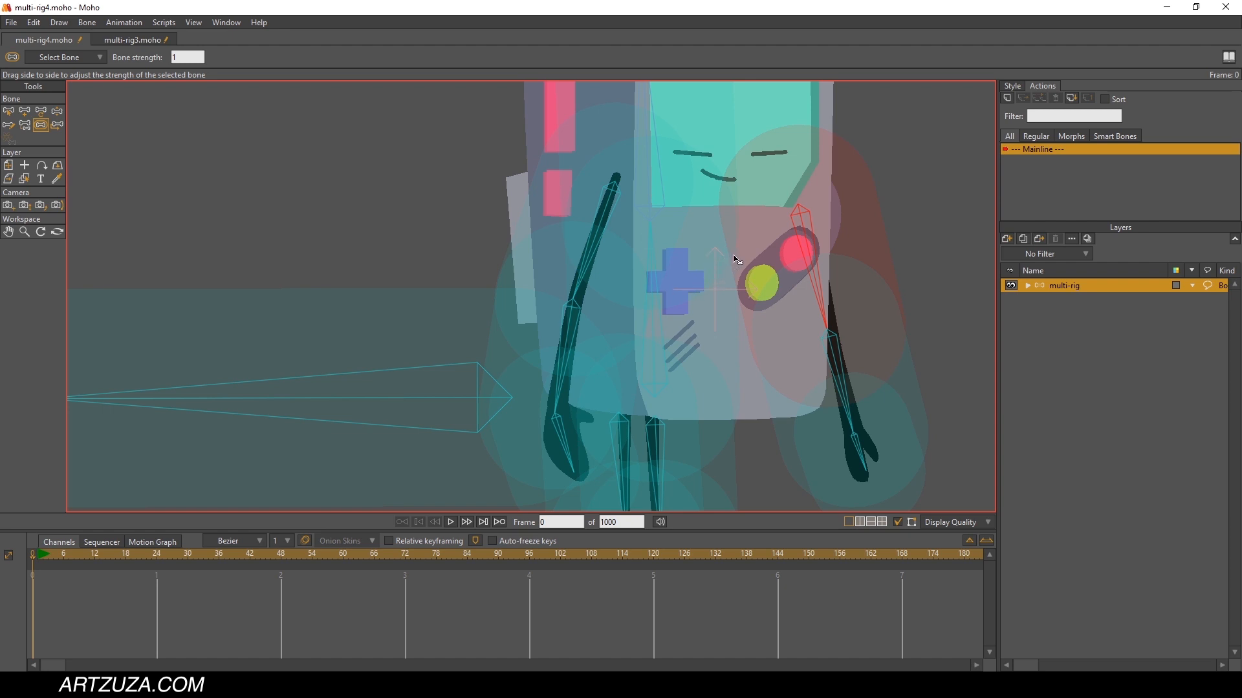
pyautogui.scroll(-5, 734, 266)
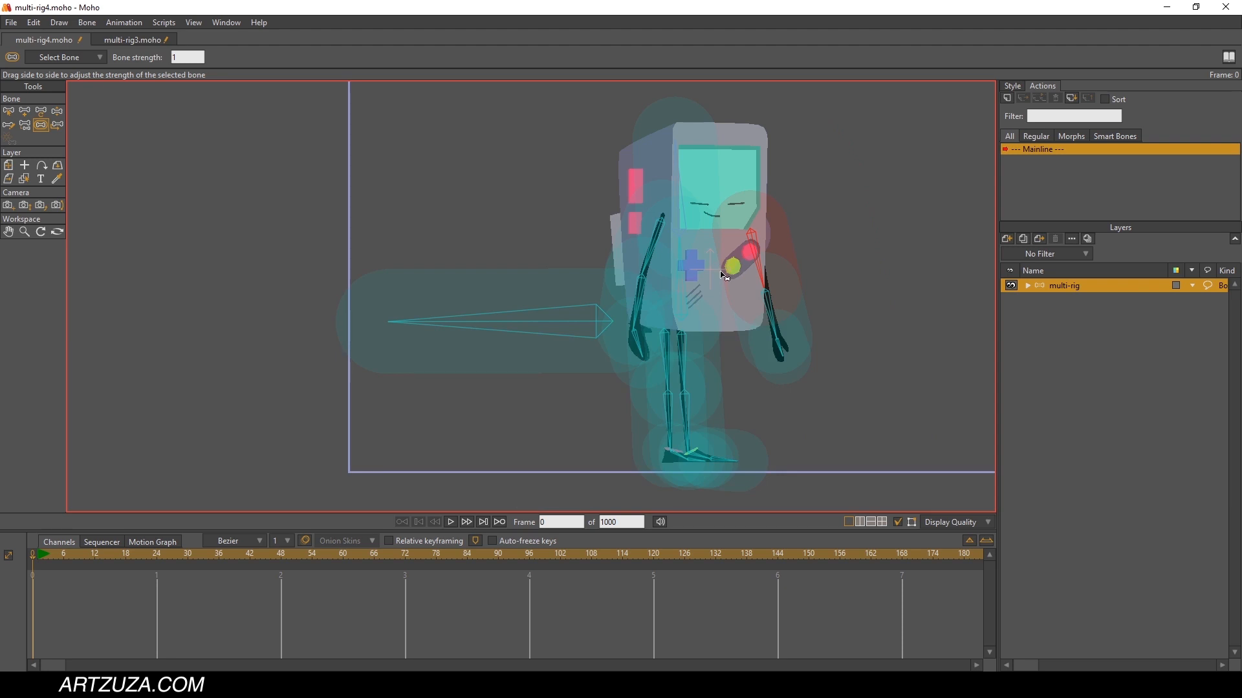
pyautogui.scroll(2, 724, 277)
pyautogui.scroll(-1, 722, 268)
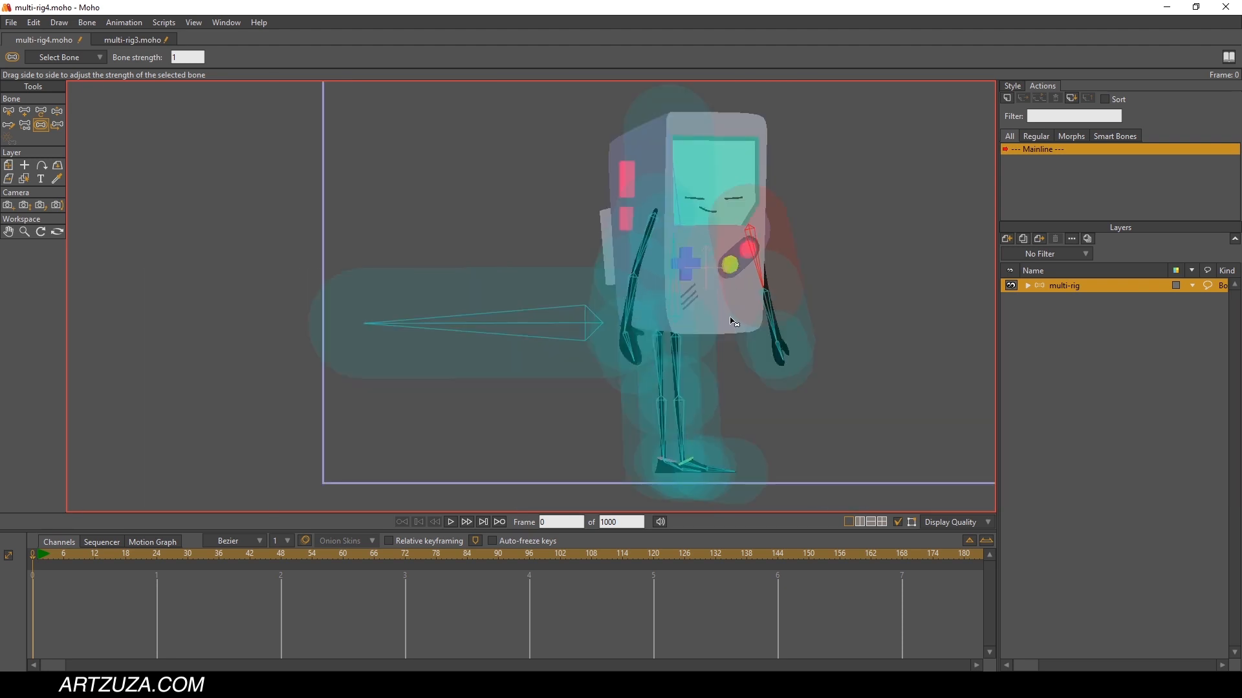
pyautogui.scroll(2, 728, 288)
pyautogui.scroll(-4, 724, 284)
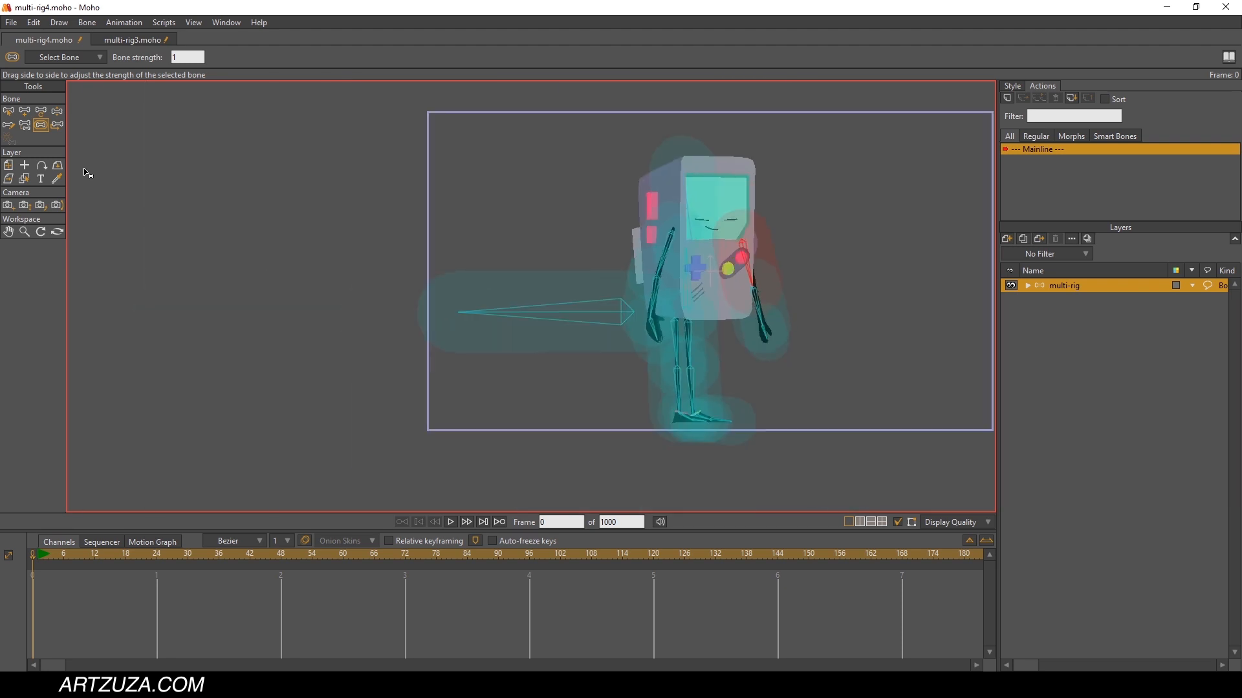
# Step: Select every bone of the skeleton and set their bone strength to 0
pyautogui.click(9, 112)
pyautogui.scroll(2, 767, 221)
pyautogui.scroll(-3, 767, 222)
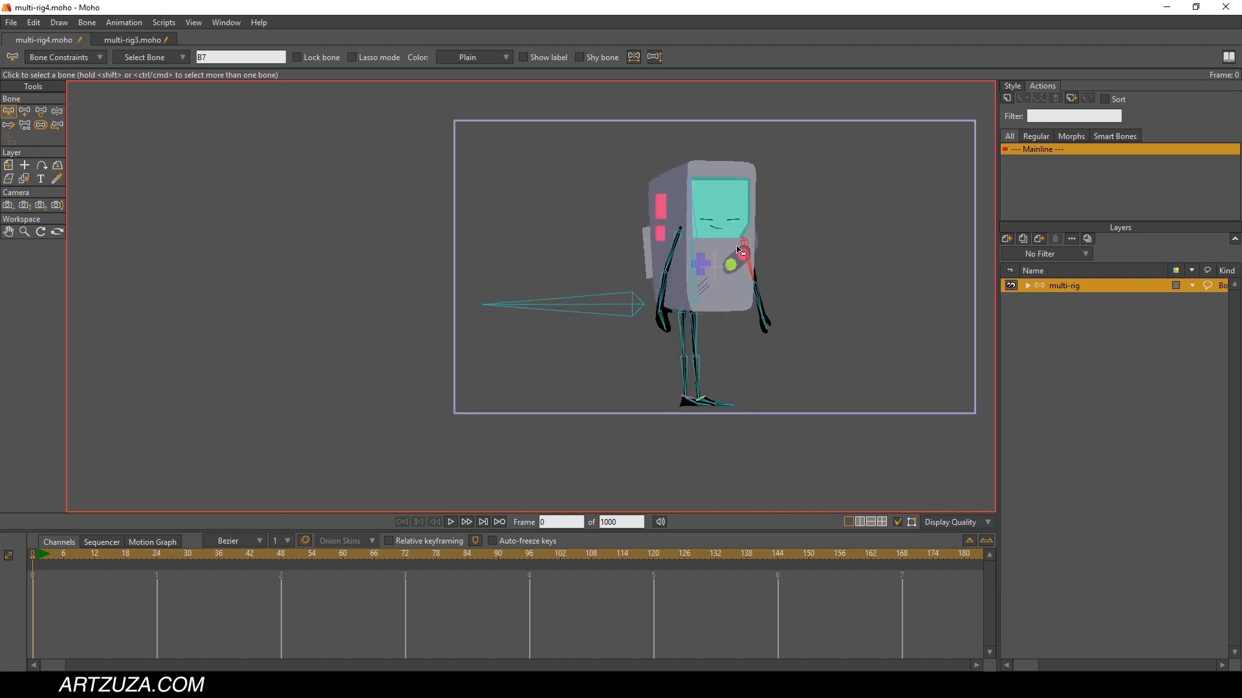
pyautogui.moveTo(455, 122); pyautogui.dragTo(912, 438)
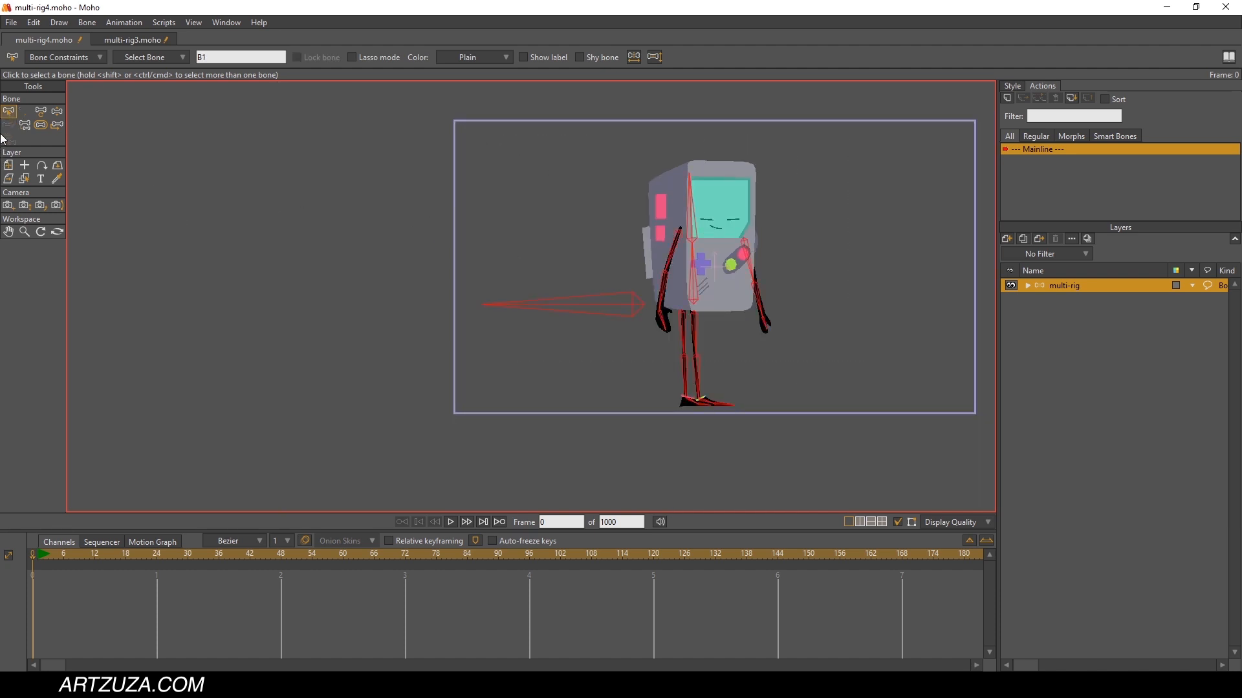
pyautogui.click(43, 127)
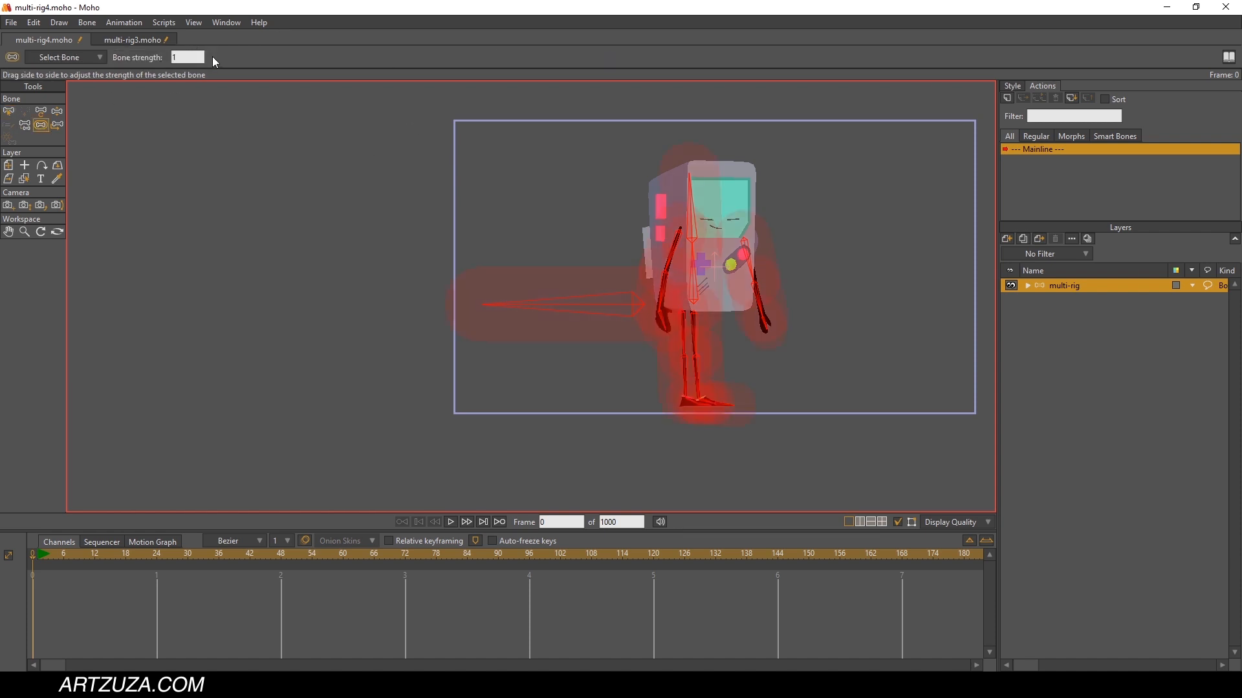
pyautogui.click(194, 57)
pyautogui.write('0')
pyautogui.press('Return')
pyautogui.scroll(1, 933, 311)
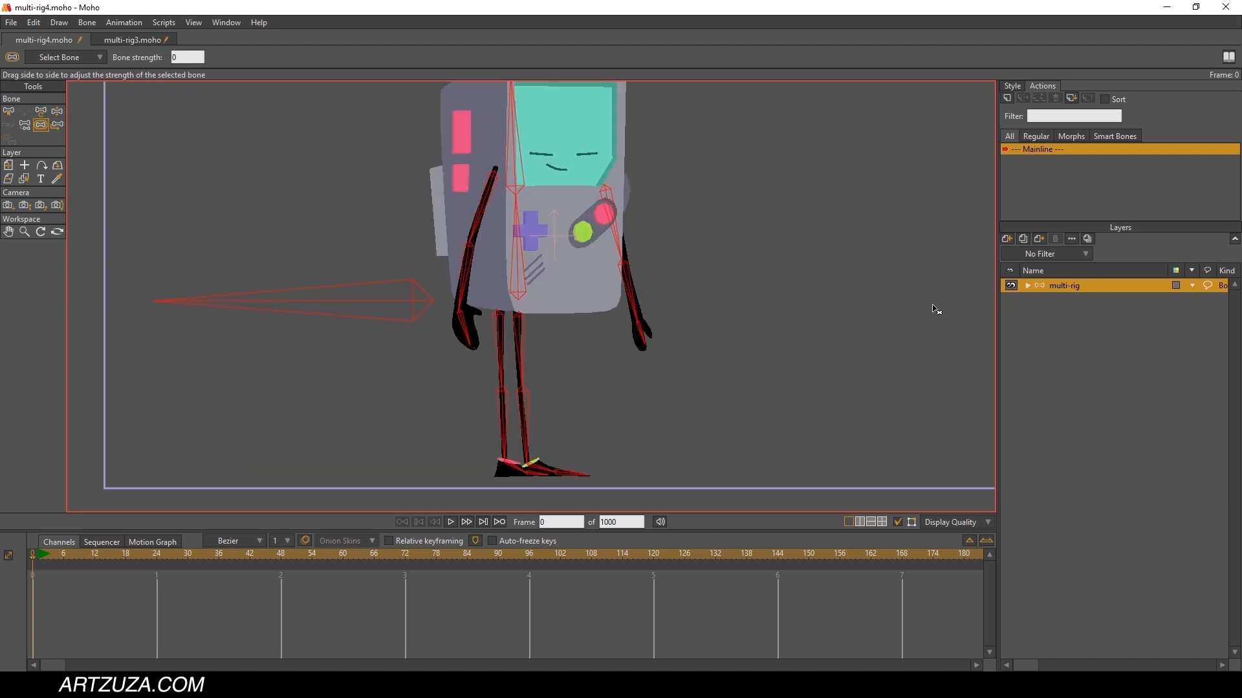
pyautogui.scroll(1, 934, 310)
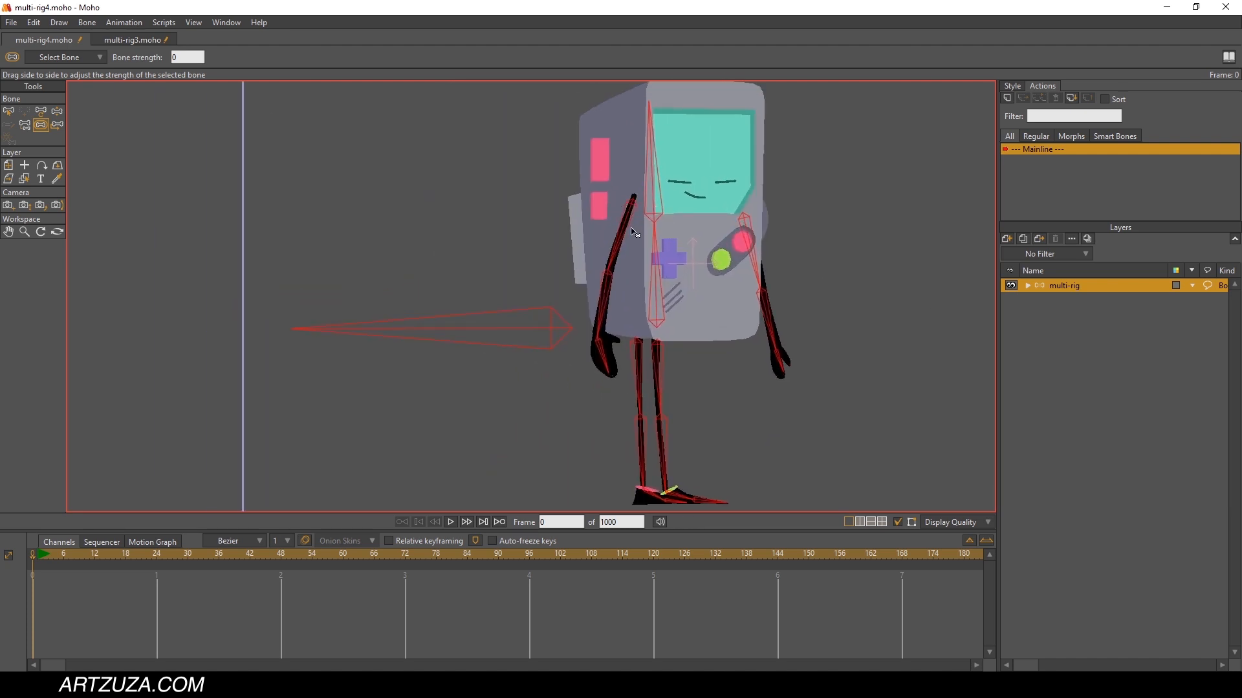
pyautogui.scroll(-1, 658, 228)
pyautogui.scroll(1, 650, 239)
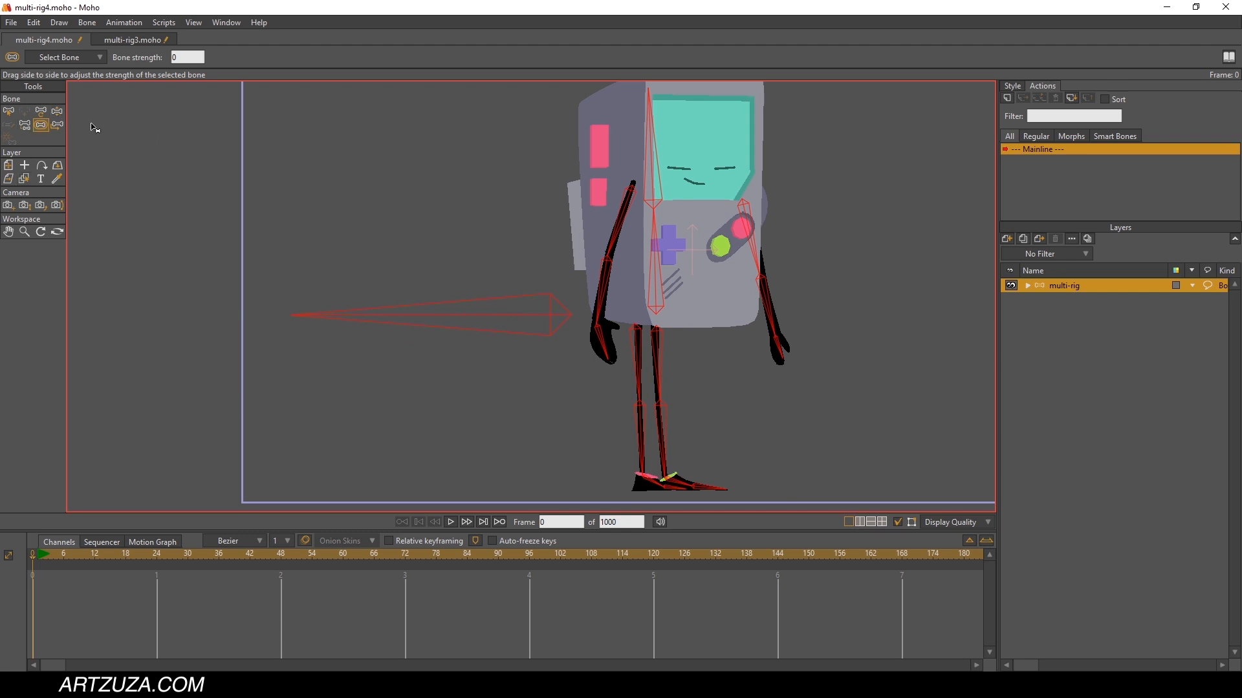
# Step: Pick the arm partly hidden behind the body to select its BrazoIzq 2 layer, and examine how its bones line up
pyautogui.click(57, 112)
pyautogui.scroll(2, 760, 252)
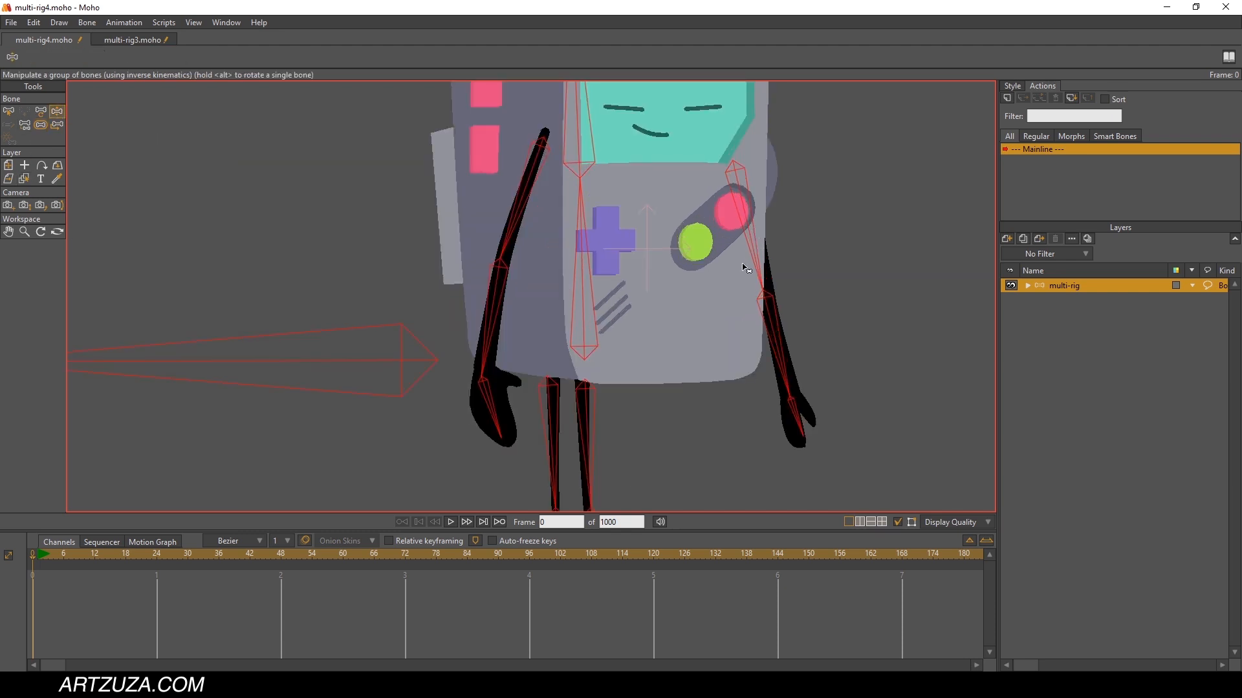
pyautogui.moveTo(759, 249); pyautogui.dragTo(703, 271)
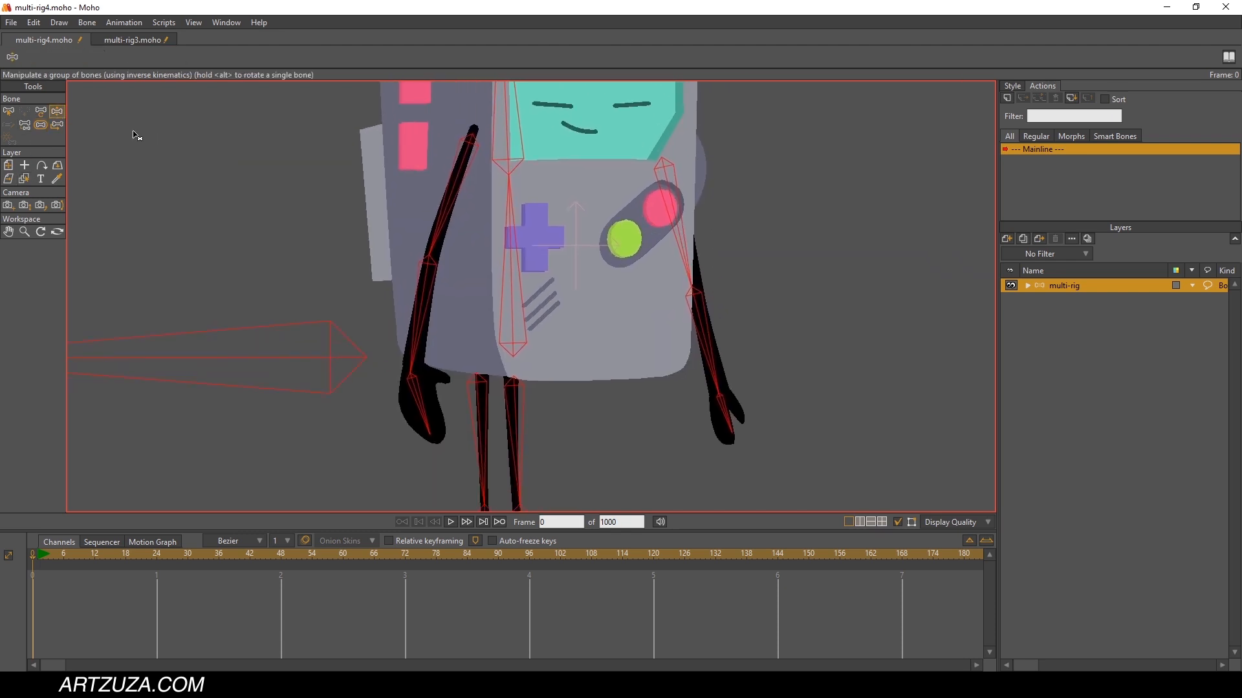
pyautogui.click(25, 180)
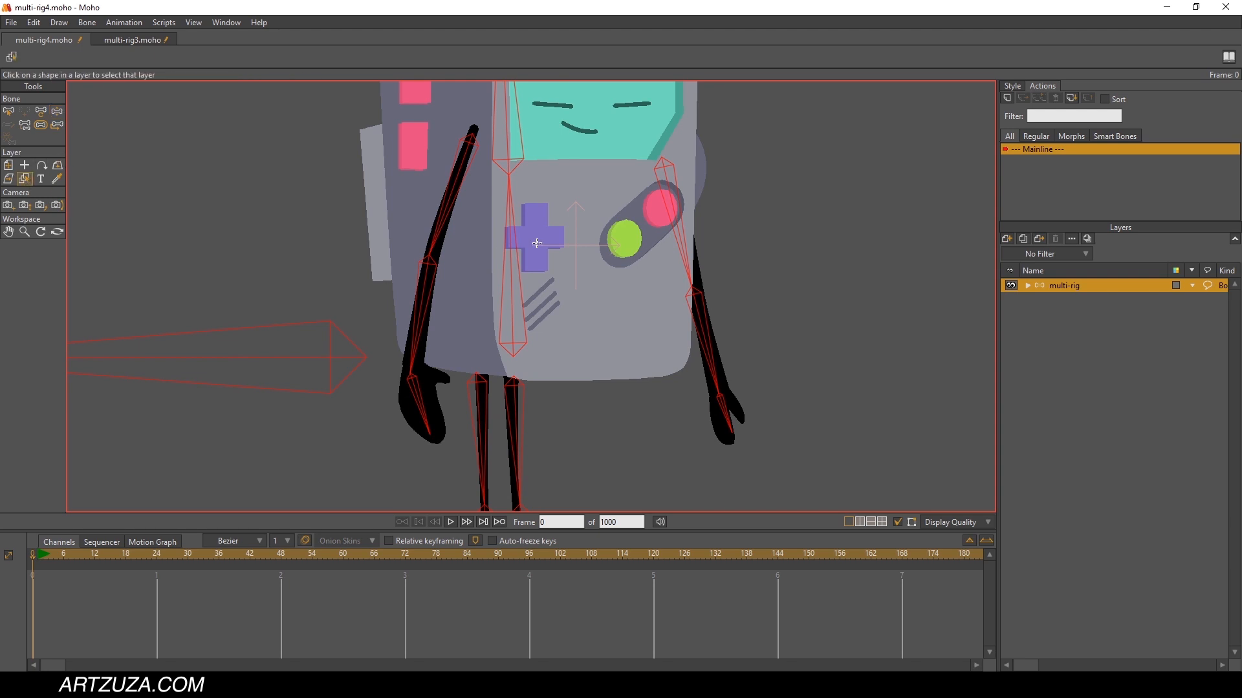
pyautogui.click(693, 276)
pyautogui.scroll(3, 714, 282)
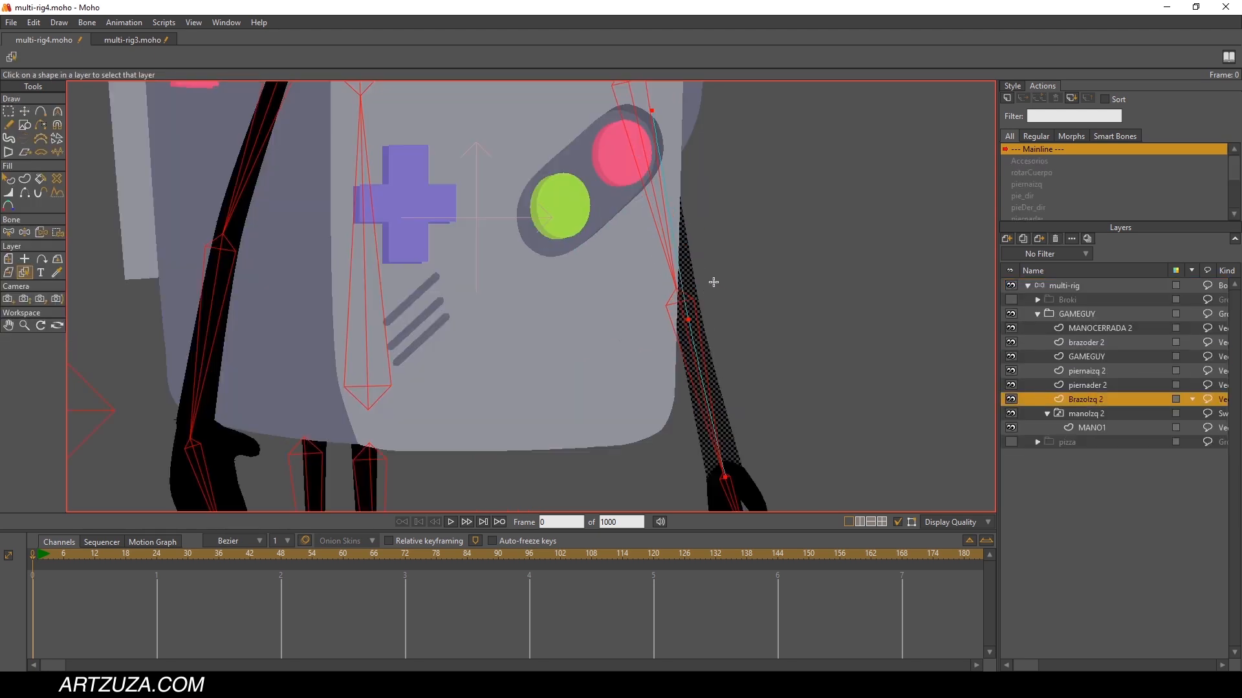
pyautogui.scroll(-3, 673, 272)
pyautogui.scroll(-1, 676, 223)
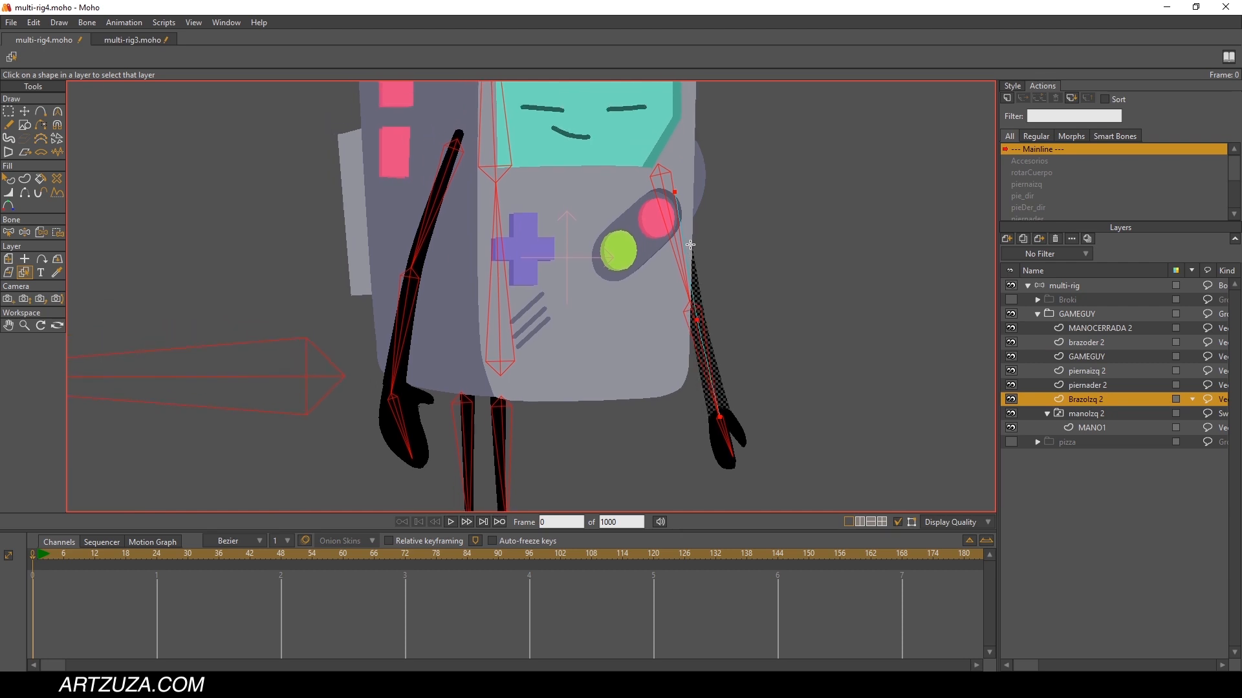
pyautogui.scroll(-1, 690, 242)
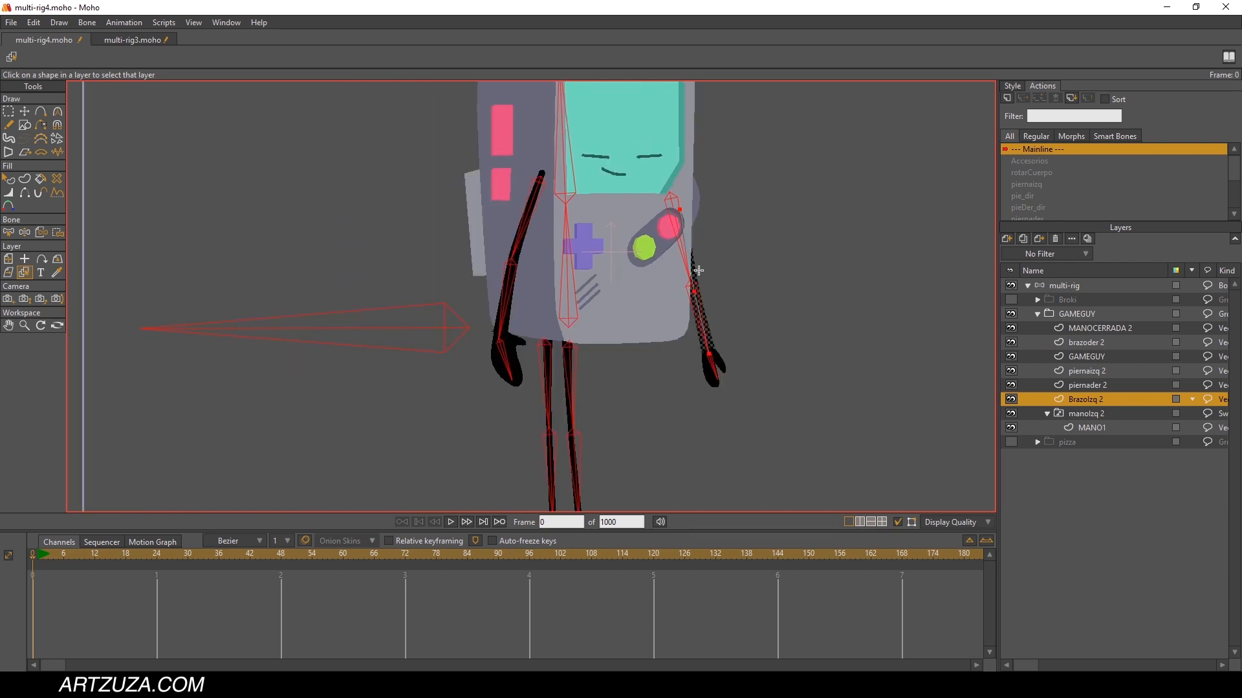
pyautogui.moveTo(699, 270); pyautogui.dragTo(728, 219)
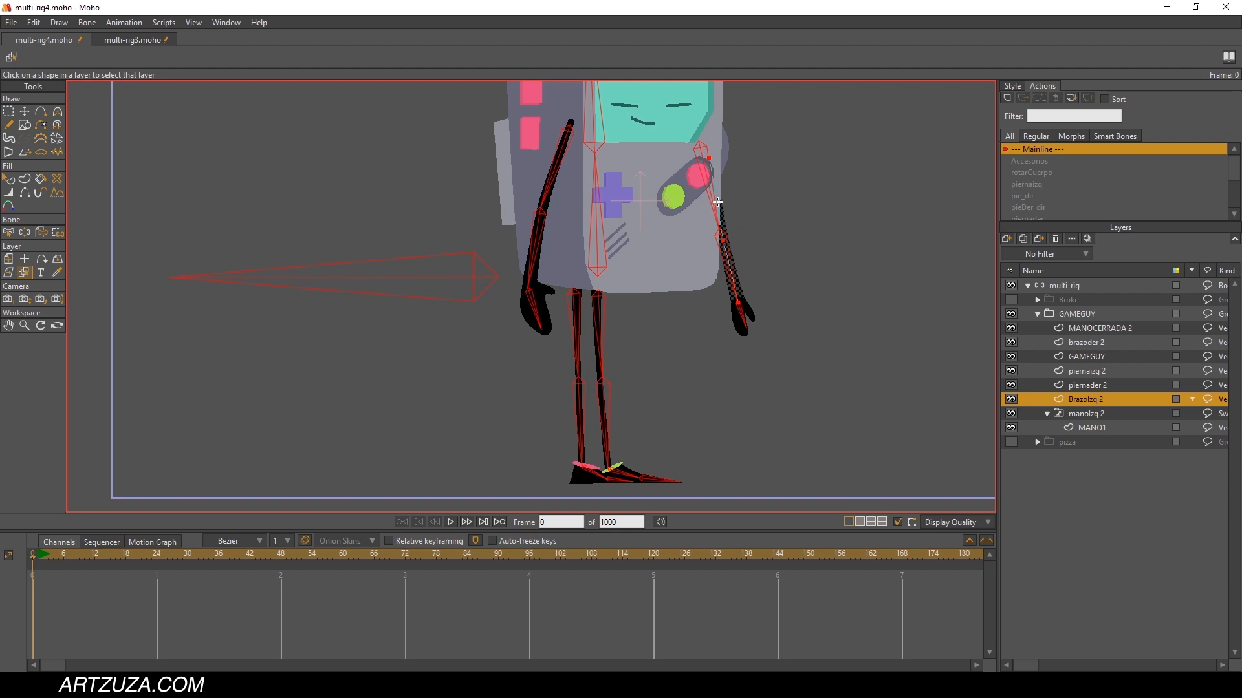
pyautogui.moveTo(717, 202); pyautogui.dragTo(714, 227)
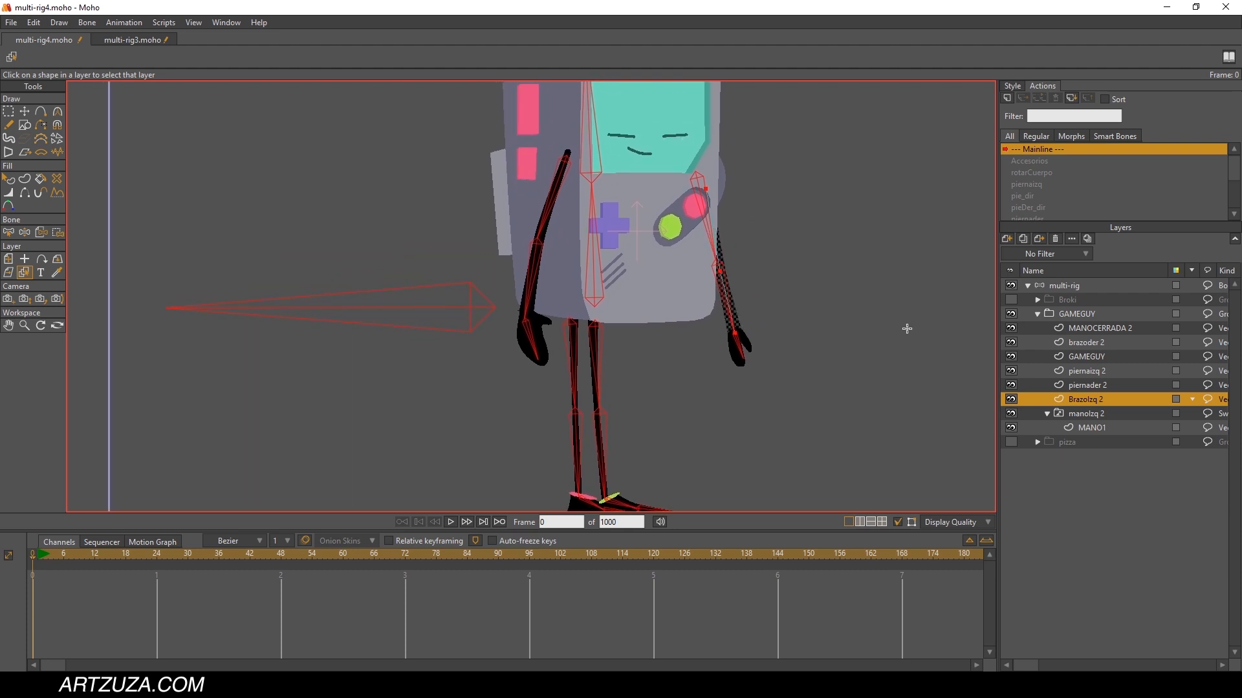
# Step: Collapse the GAMEGUY group and make the multi-rig bone layer active again
pyautogui.click(1036, 315)
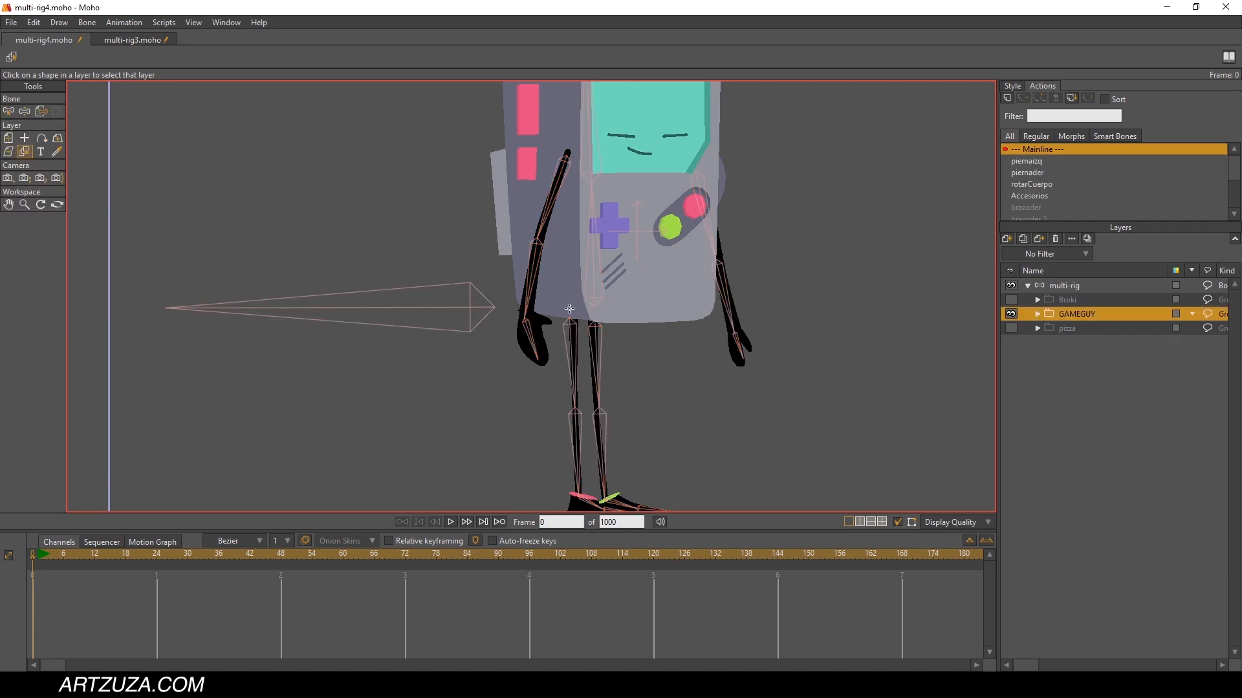
pyautogui.click(1050, 286)
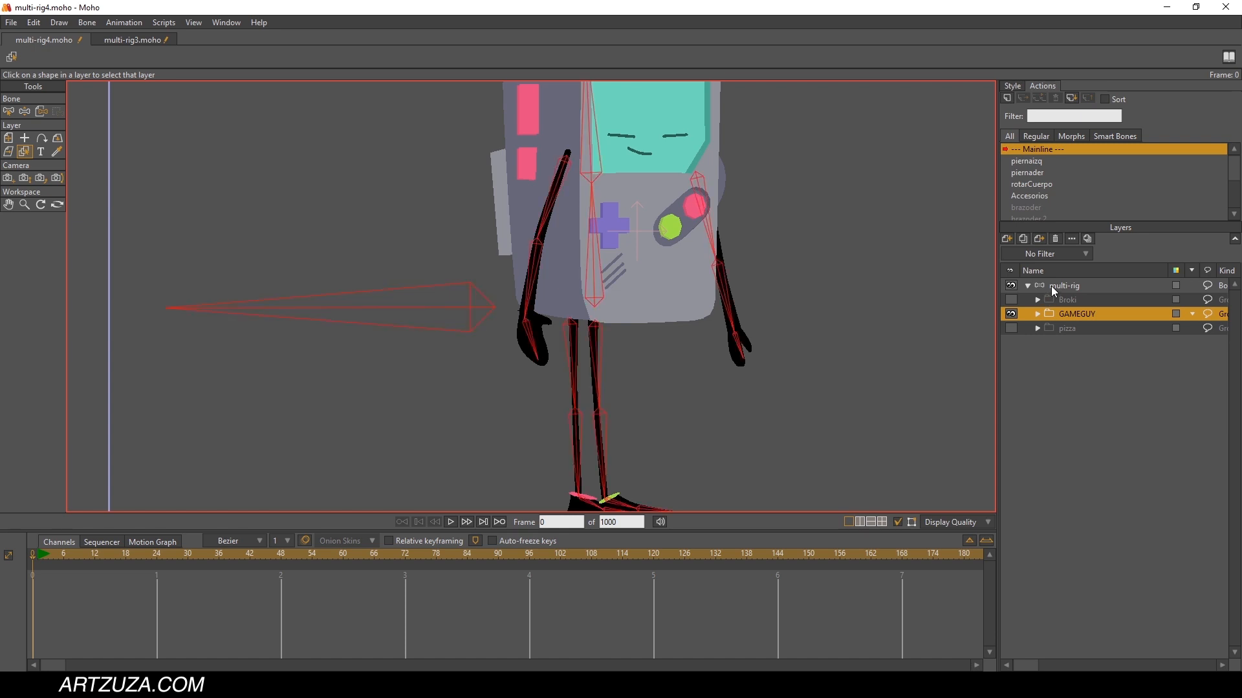
pyautogui.moveTo(705, 262); pyautogui.dragTo(664, 277)
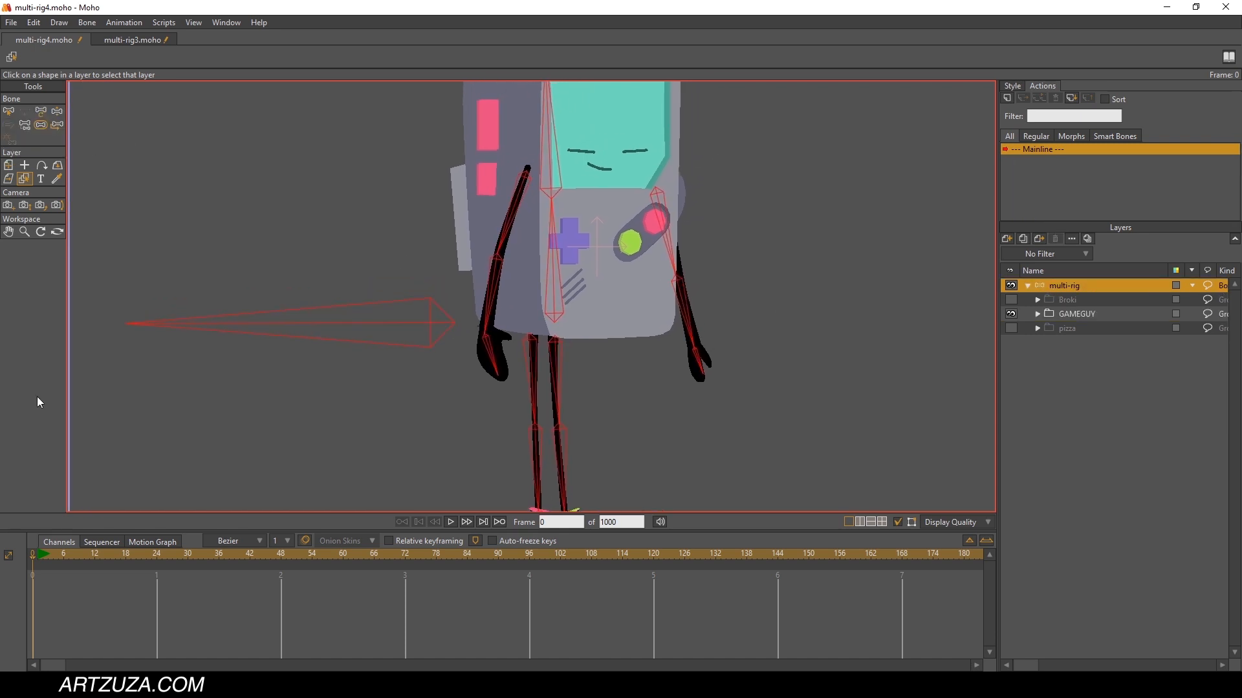
# Step: Test whether the front arm's artwork follows its bones by posing the upper arm bone outward on frame 1
pyautogui.click(39, 557)
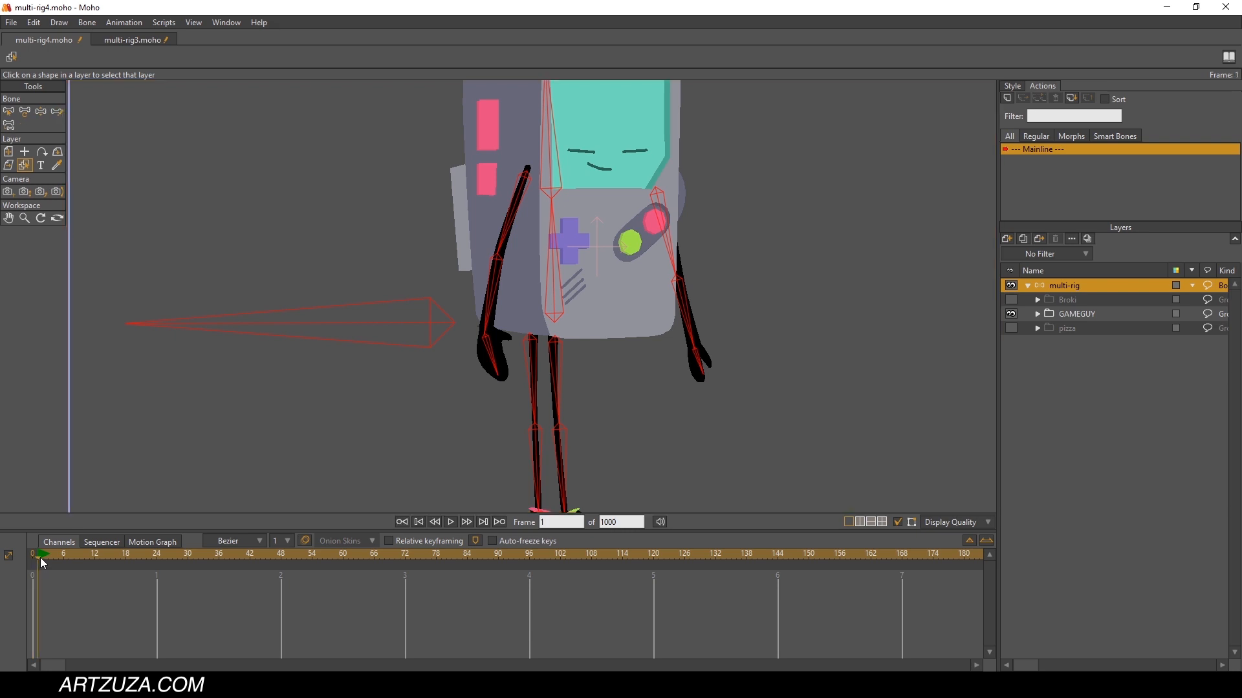
pyautogui.click(40, 111)
pyautogui.moveTo(732, 261); pyautogui.dragTo(728, 266)
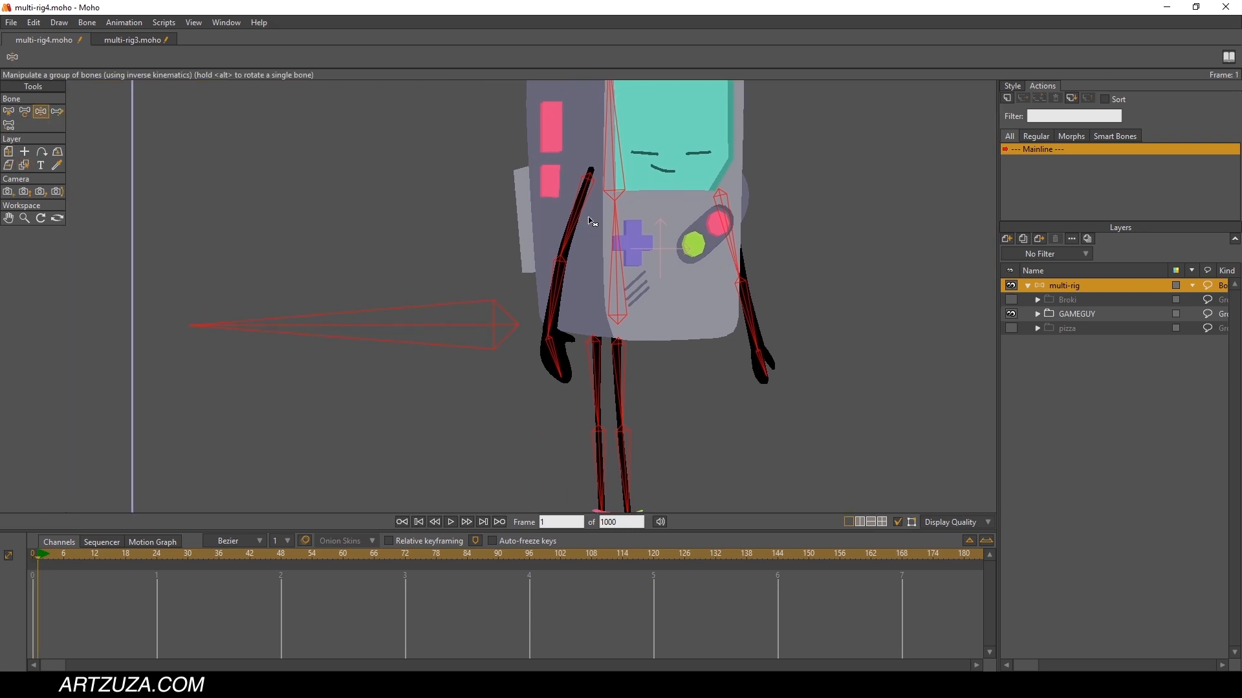
pyautogui.moveTo(576, 213); pyautogui.dragTo(466, 343)
pyautogui.hotkey('ctrl', 'z')
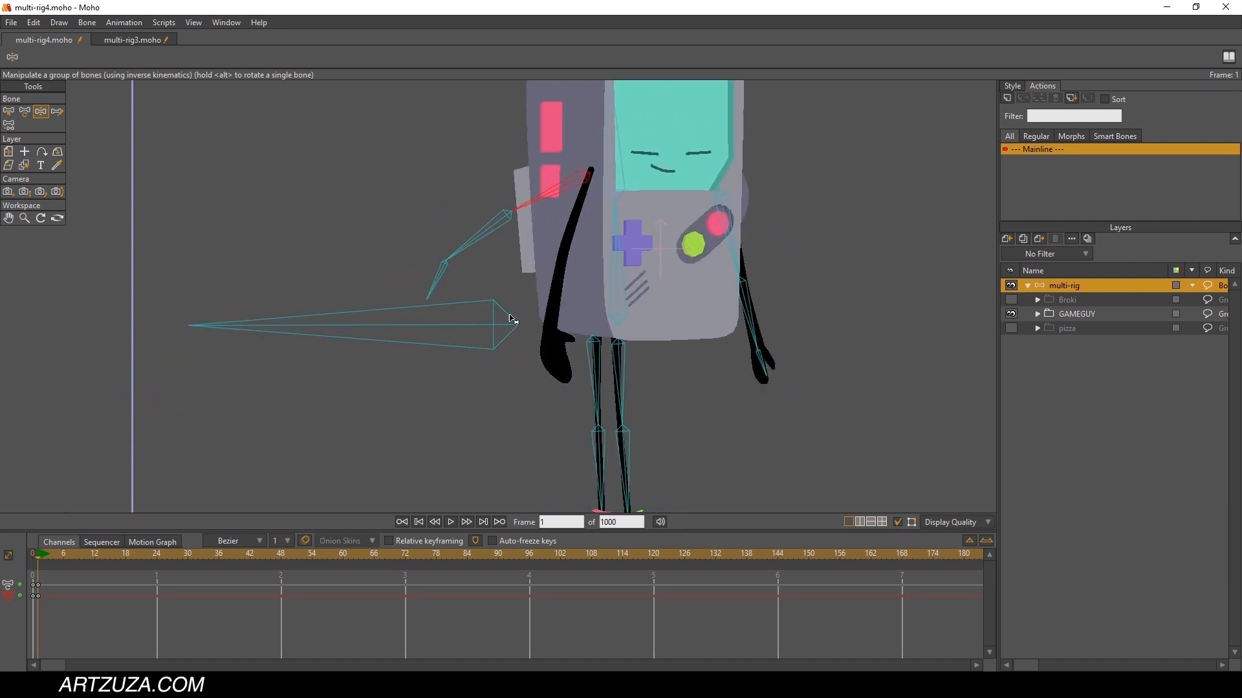
# Step: Select the large horizontal bone B1 and check its bone strength at frame 0
pyautogui.click(8, 111)
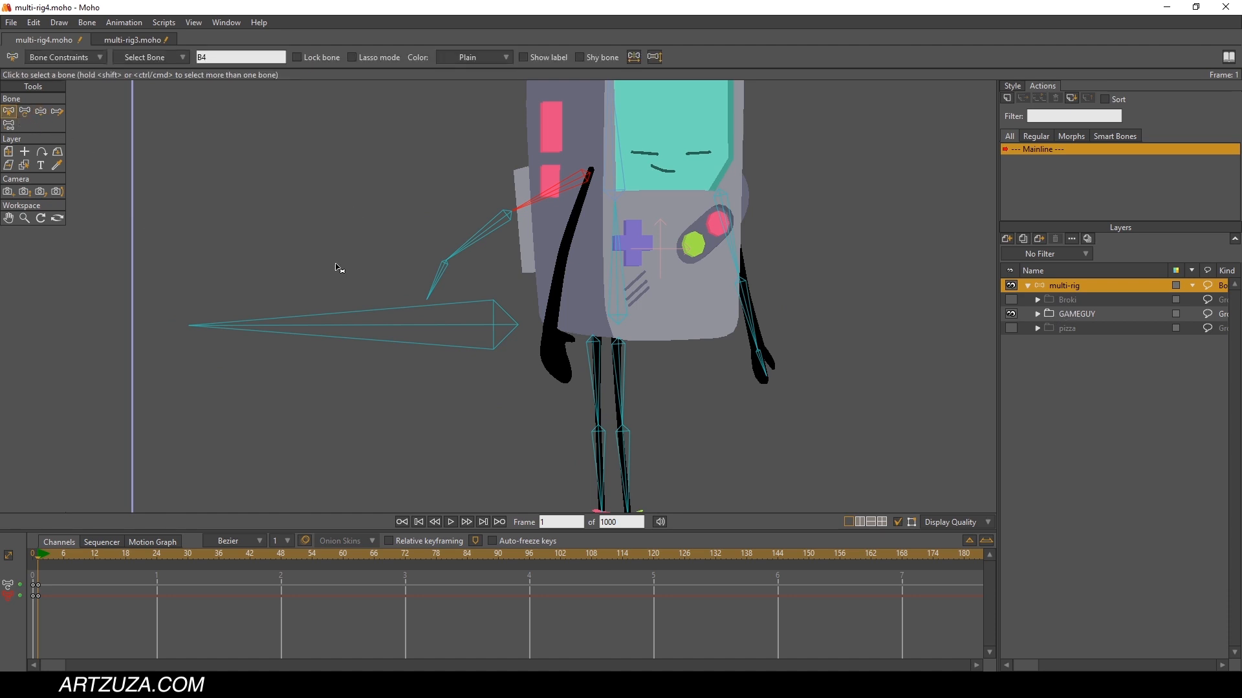
pyautogui.click(384, 332)
pyautogui.click(382, 332)
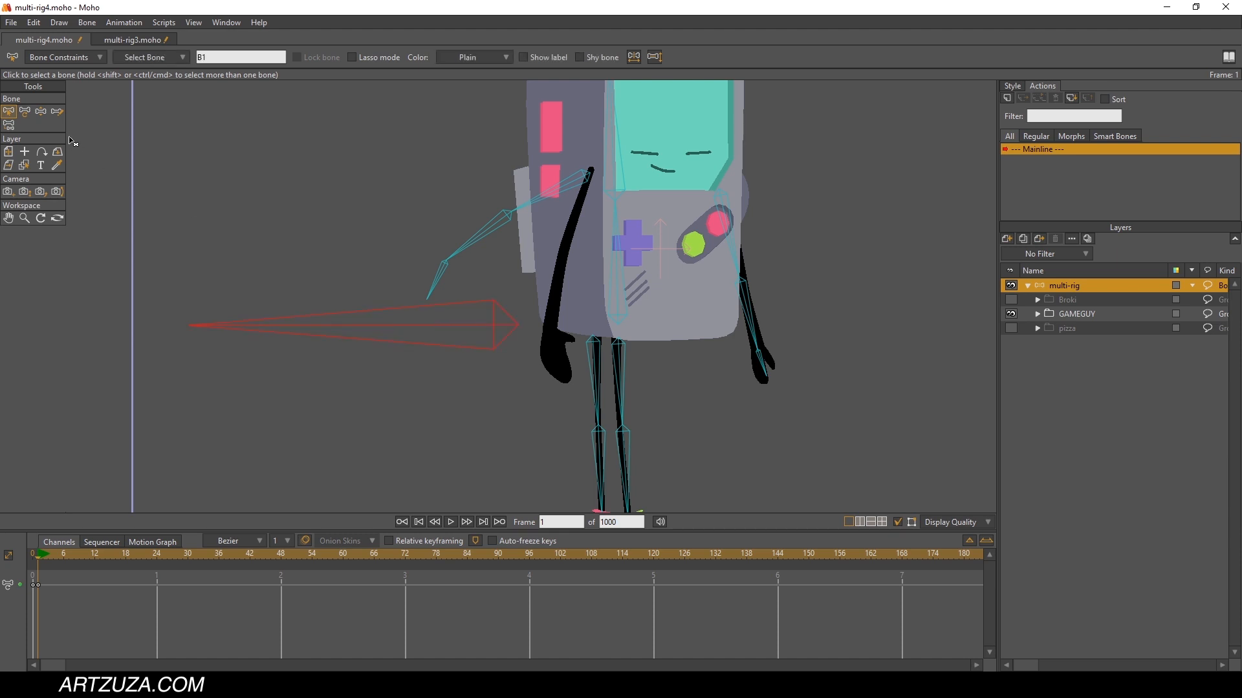
pyautogui.click(35, 560)
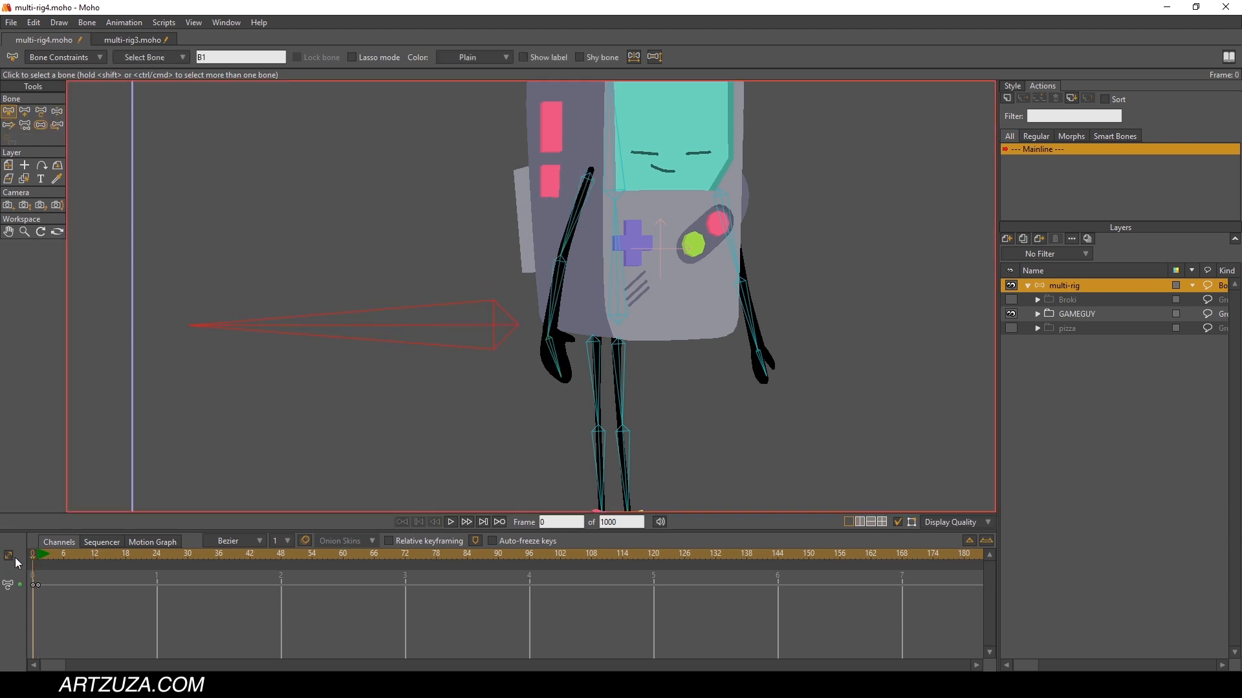
pyautogui.click(41, 125)
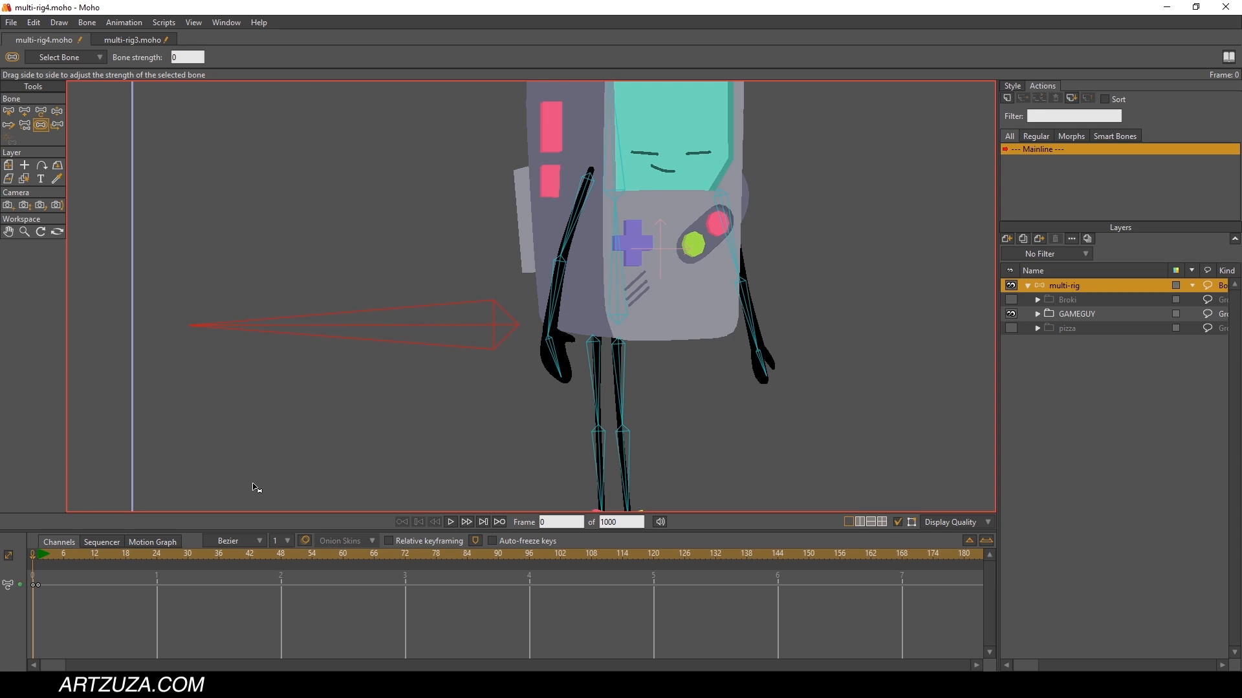
# Step: Delete the test pose's bone keyframe on frame 1
pyautogui.moveTo(780, 215); pyautogui.dragTo(806, 270)
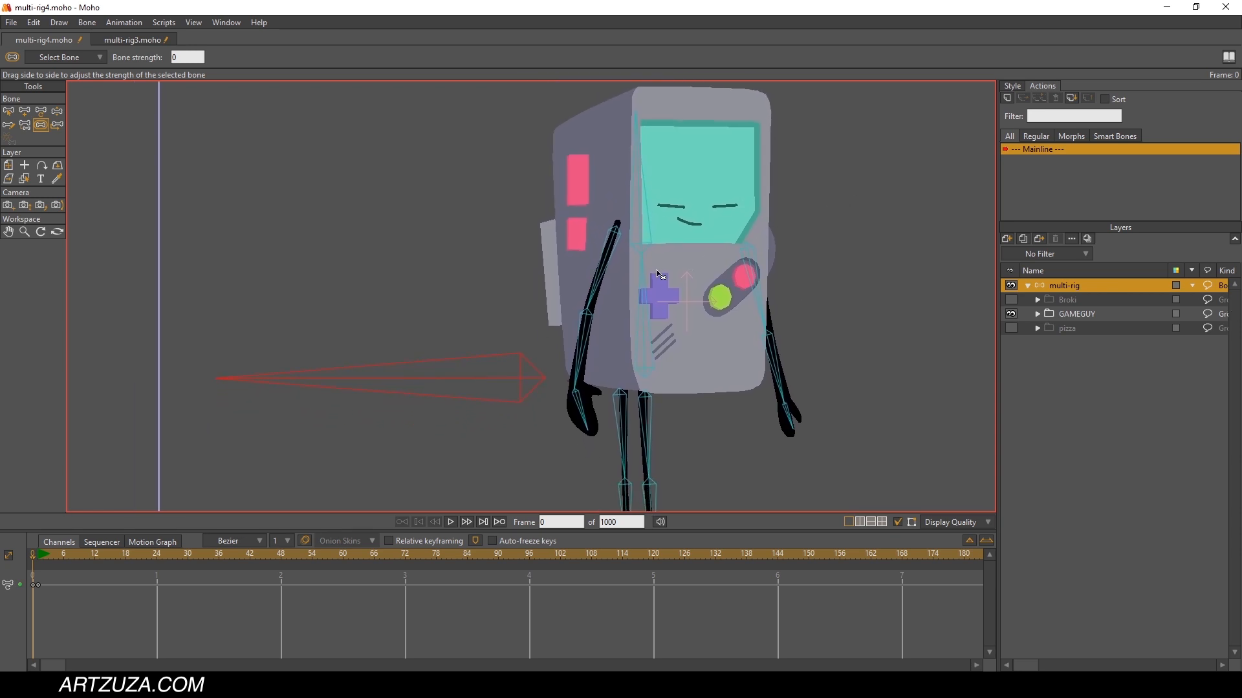
pyautogui.moveTo(688, 229); pyautogui.dragTo(682, 203)
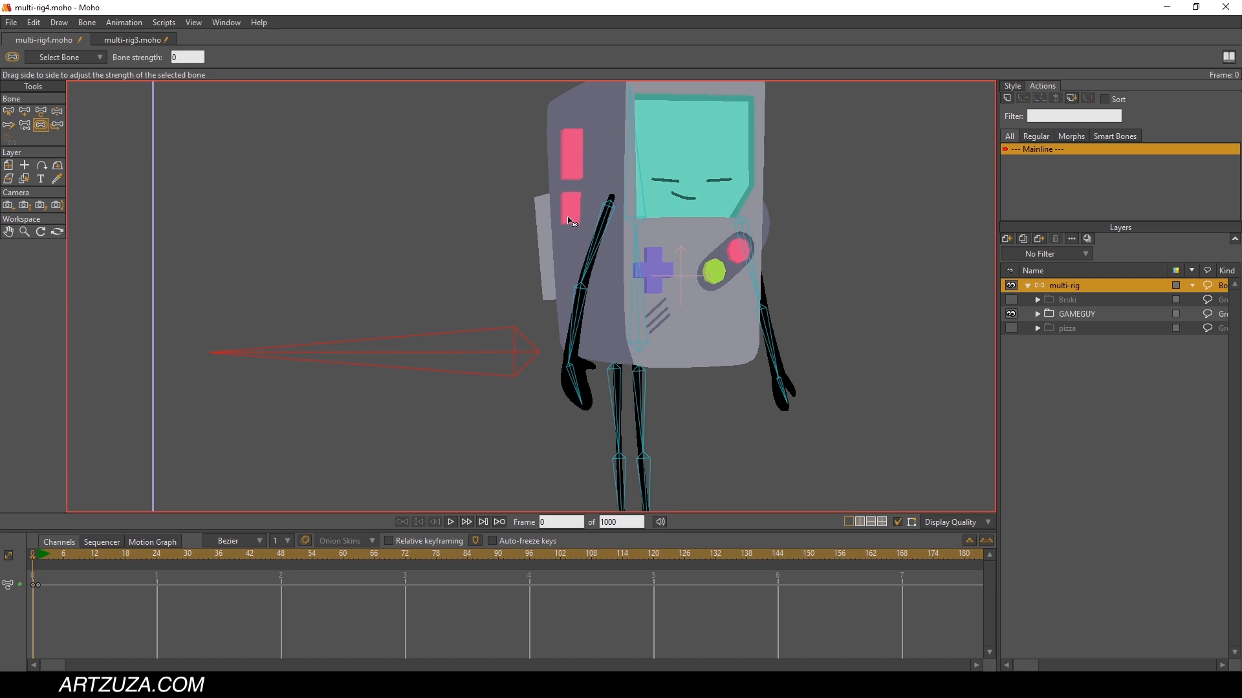
pyautogui.click(57, 112)
pyautogui.scroll(3, 770, 255)
pyautogui.scroll(-2, 763, 272)
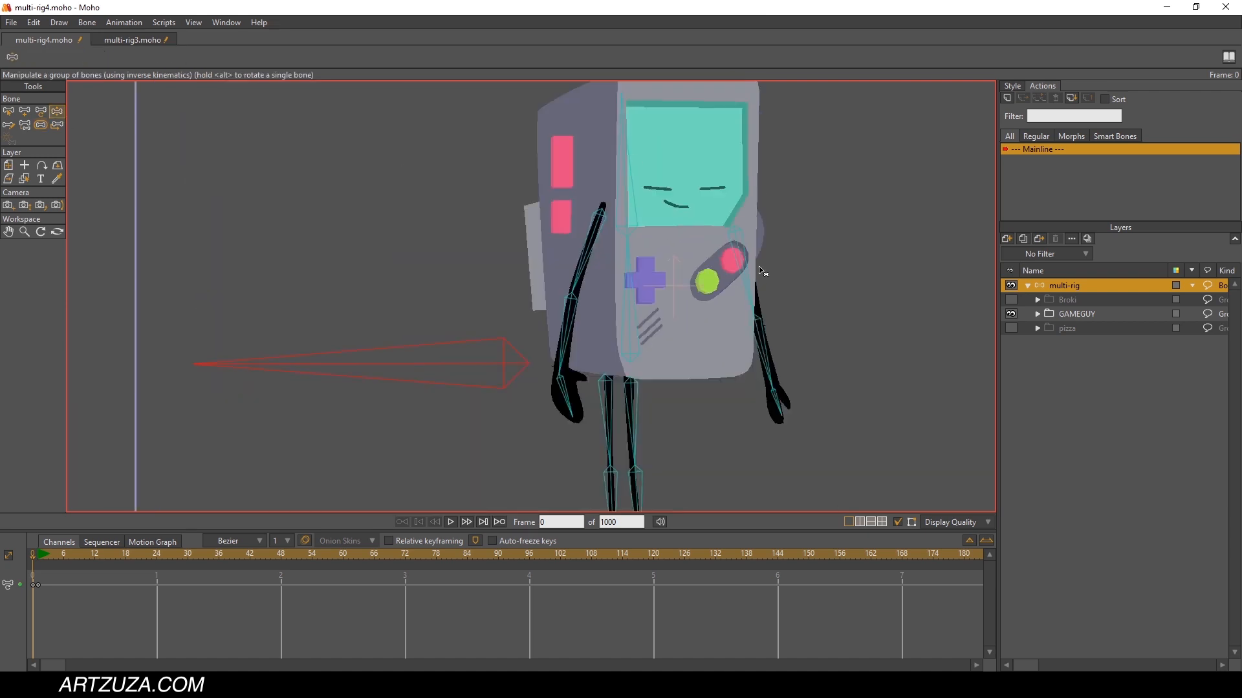
pyautogui.scroll(5, 763, 272)
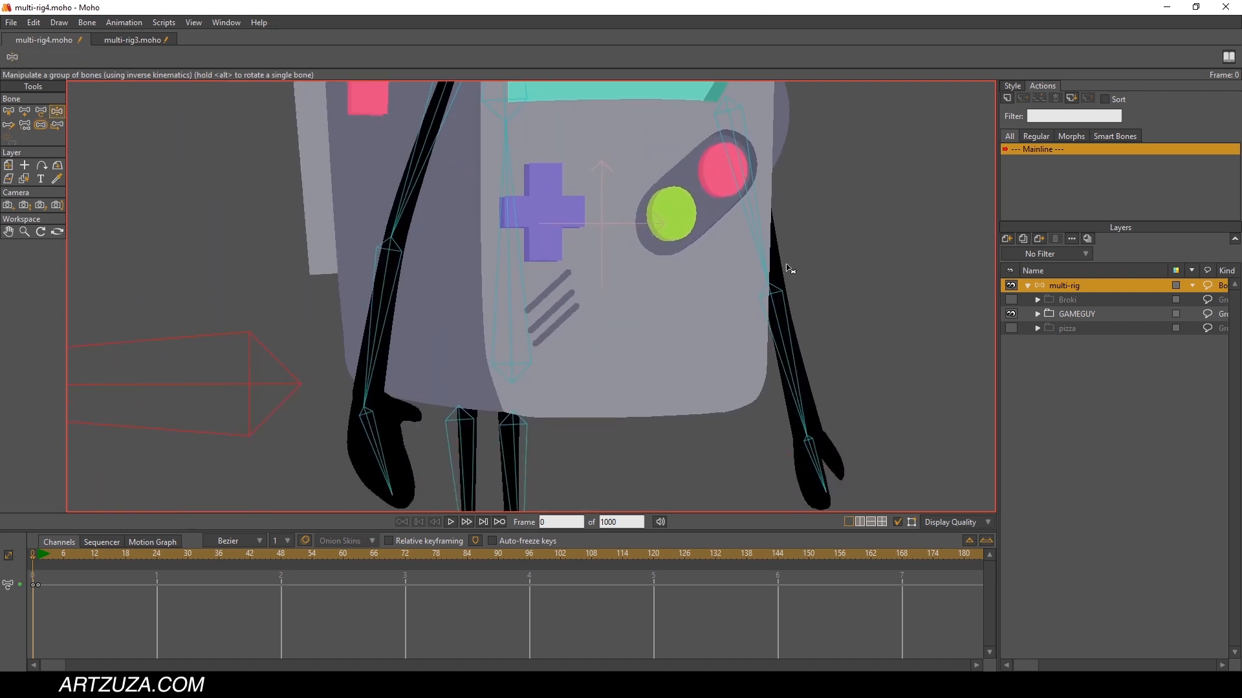
pyautogui.scroll(-3, 760, 244)
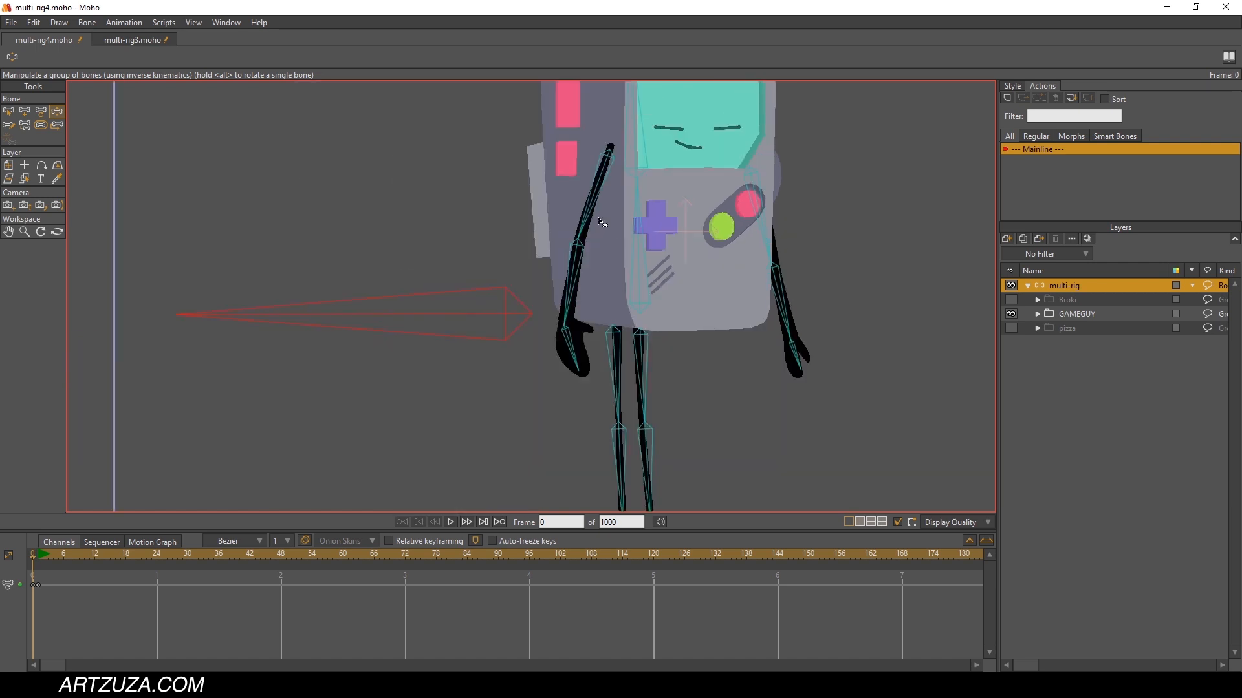
pyautogui.click(38, 585)
pyautogui.press('Delete')
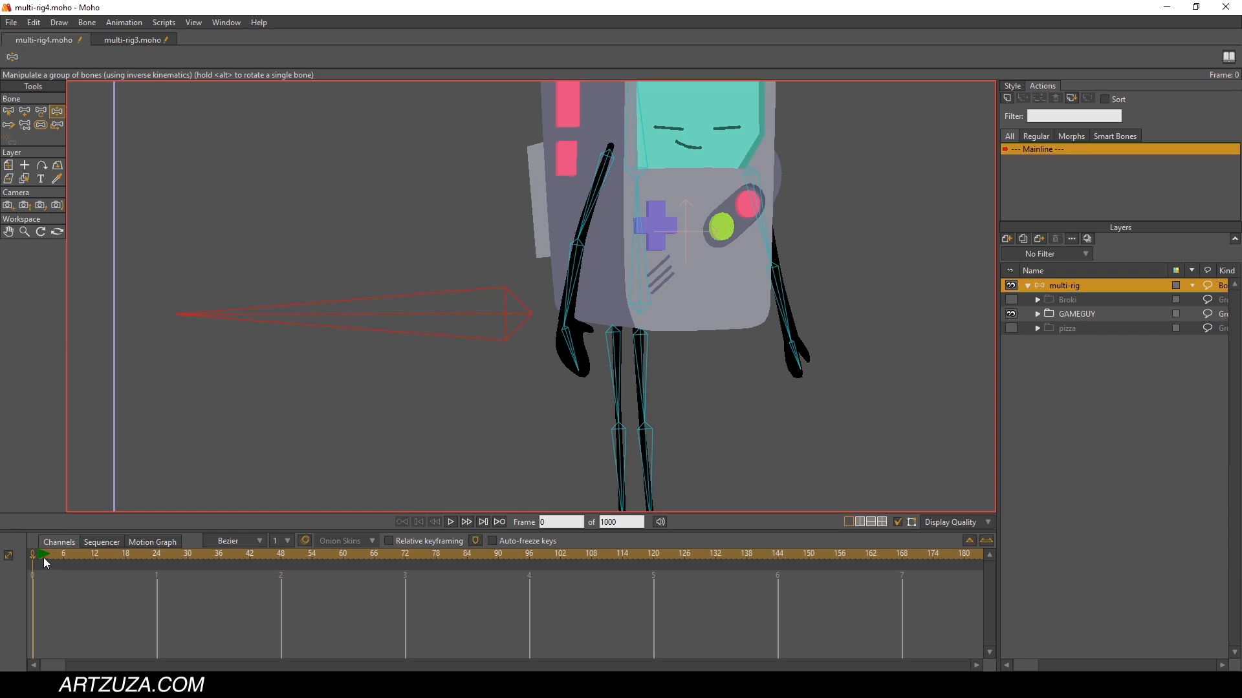
# Step: Try posing the front arm's upper bone on frame 2, and undo the pose
pyautogui.click(45, 560)
pyautogui.moveTo(615, 216); pyautogui.dragTo(550, 310)
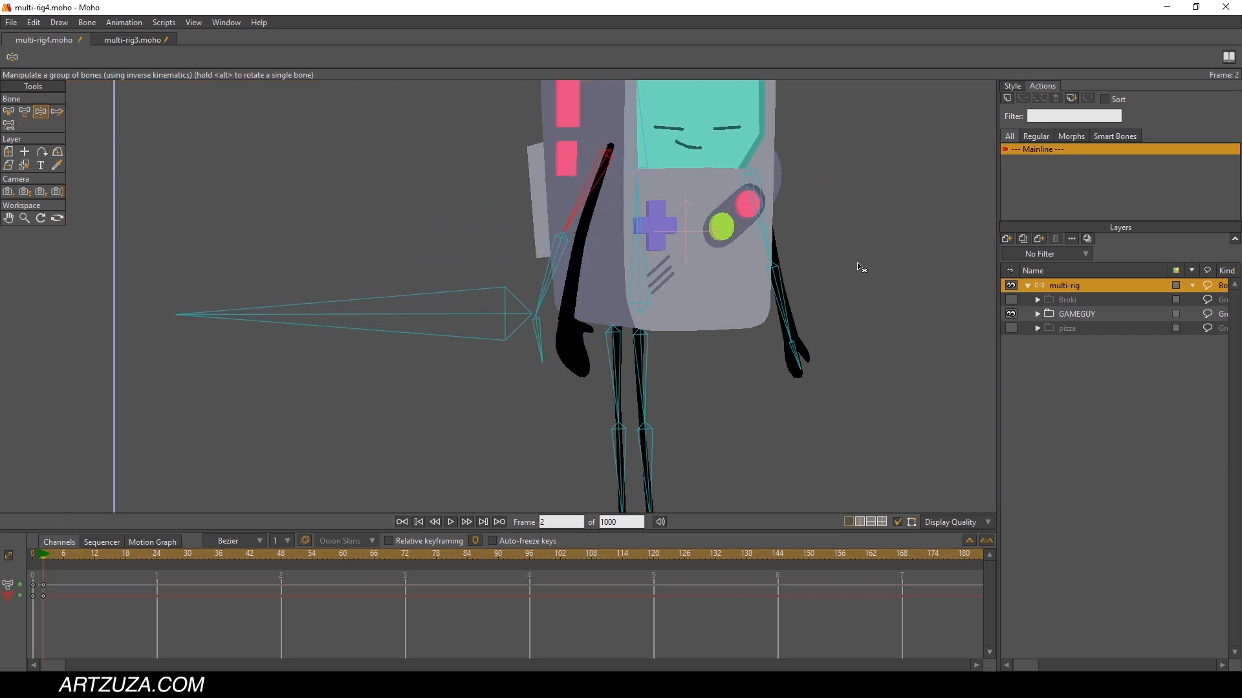
pyautogui.hotkey('ctrl', 'z')
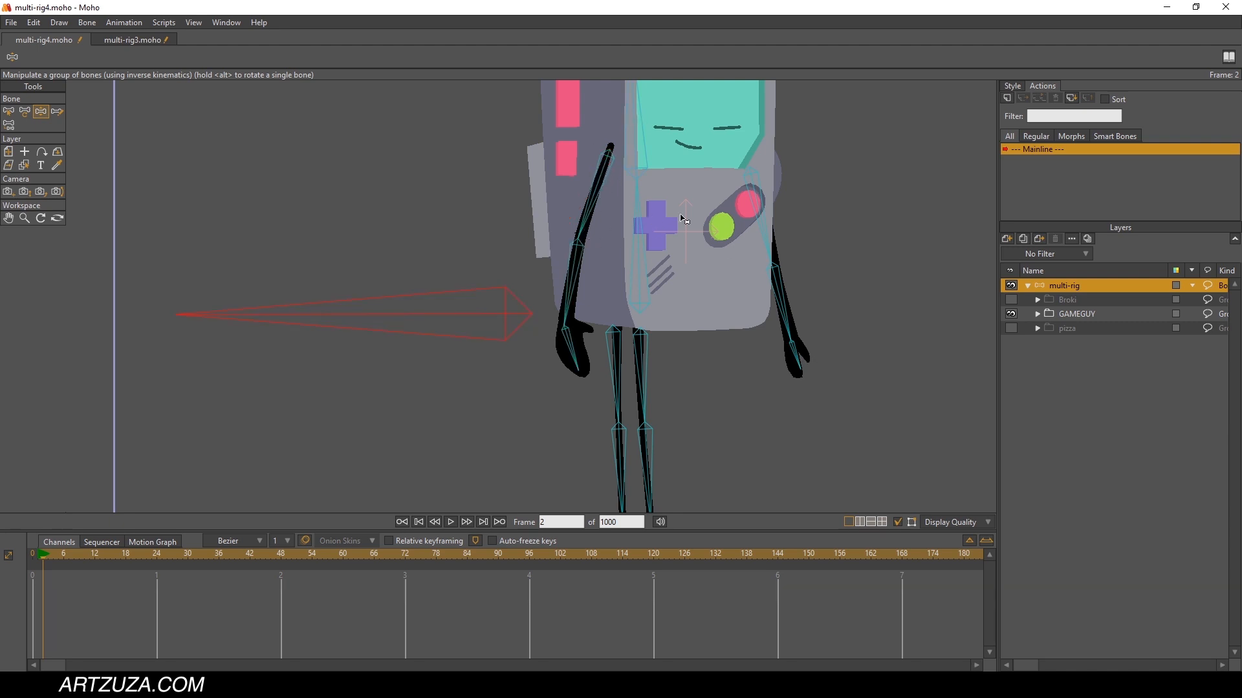
# Step: Show the Broki and pizza groups and hide GAMEGUY to compare their artwork against the shared skeleton
pyautogui.scroll(3, 720, 207)
pyautogui.moveTo(711, 158); pyautogui.dragTo(637, 282)
pyautogui.scroll(-5, 697, 260)
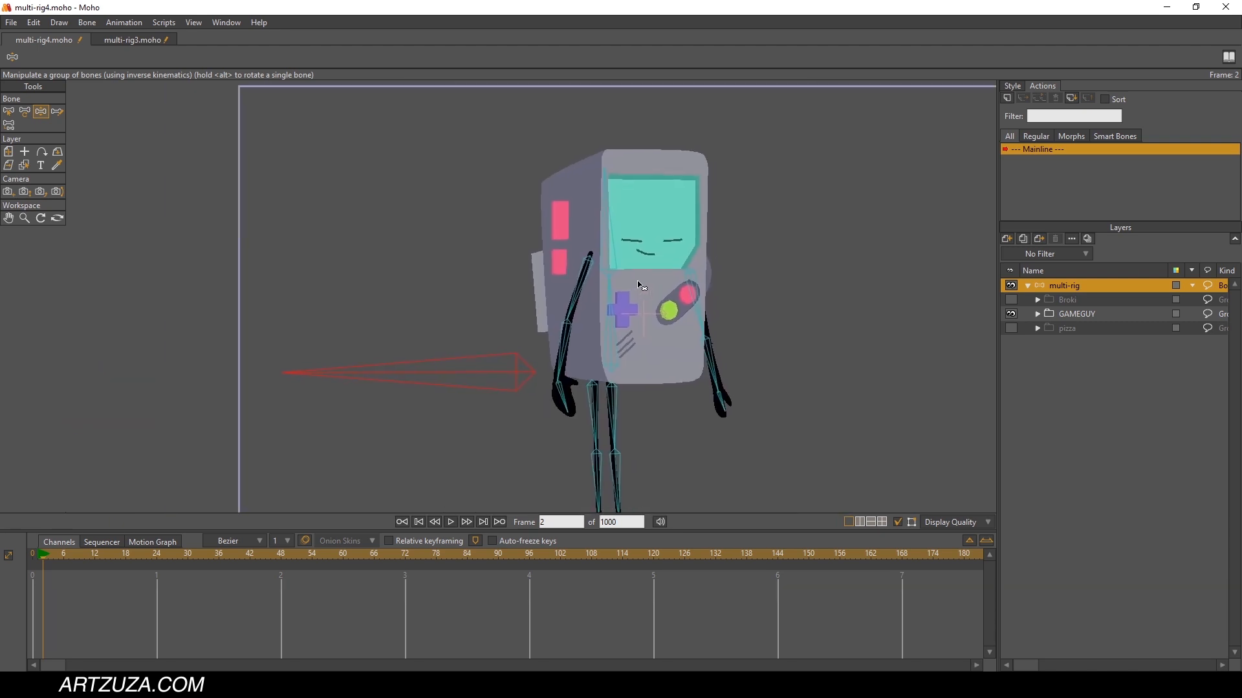
pyautogui.scroll(2, 584, 295)
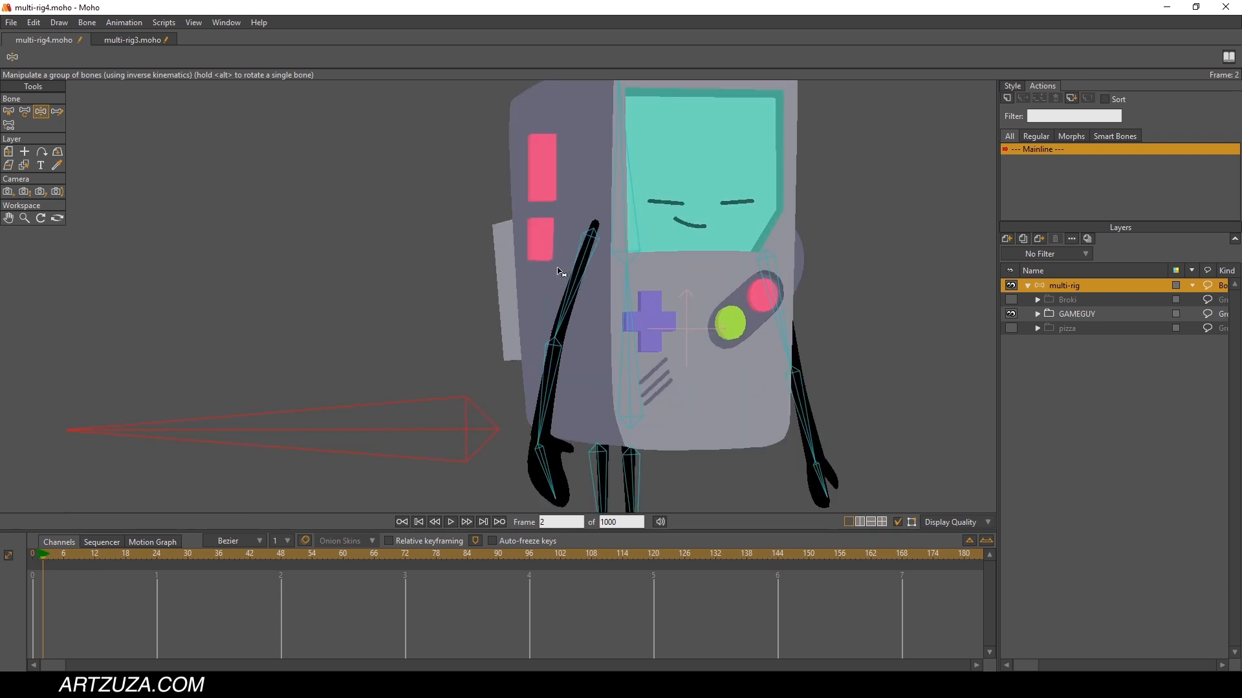
pyautogui.click(30, 166)
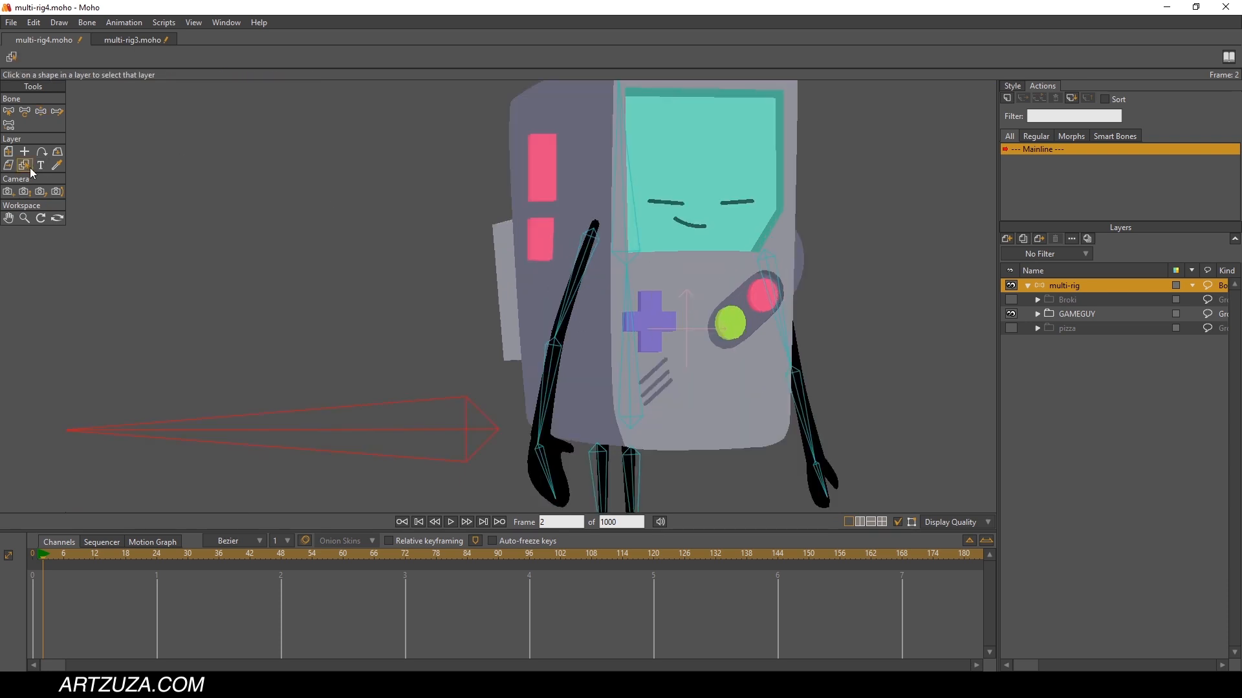
pyautogui.moveTo(664, 334); pyautogui.dragTo(677, 266)
pyautogui.scroll(-2, 617, 222)
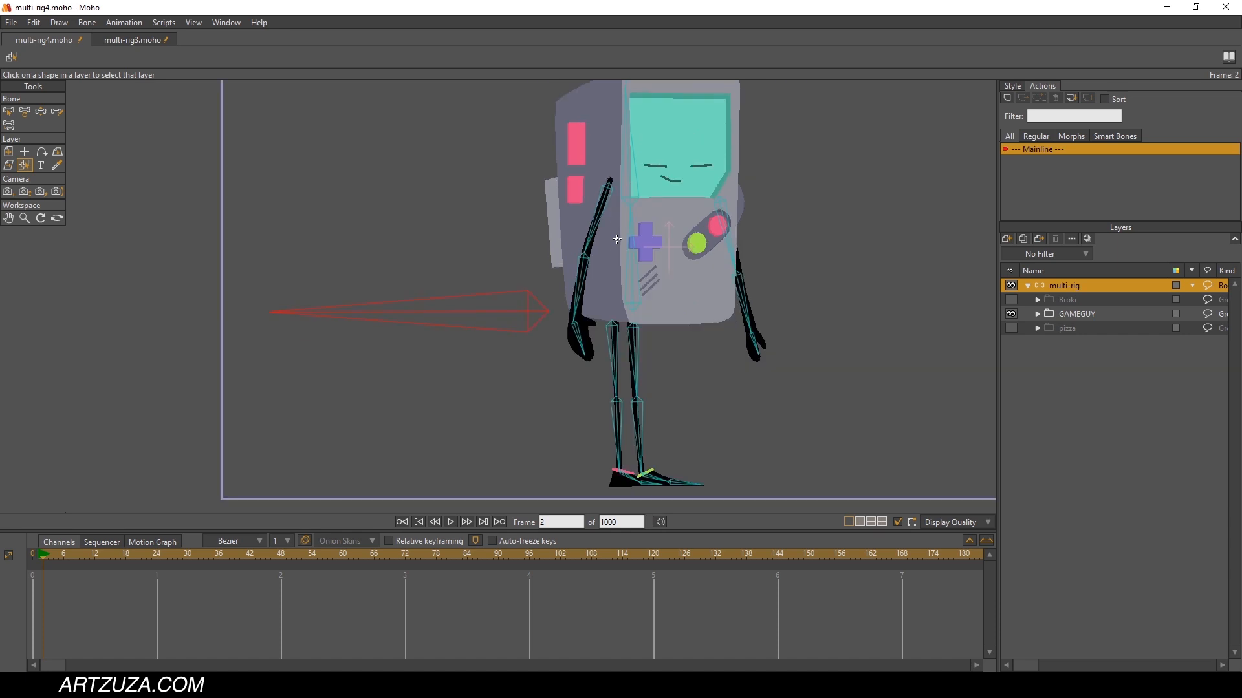
pyautogui.click(1011, 300)
pyautogui.click(1011, 313)
pyautogui.click(1011, 328)
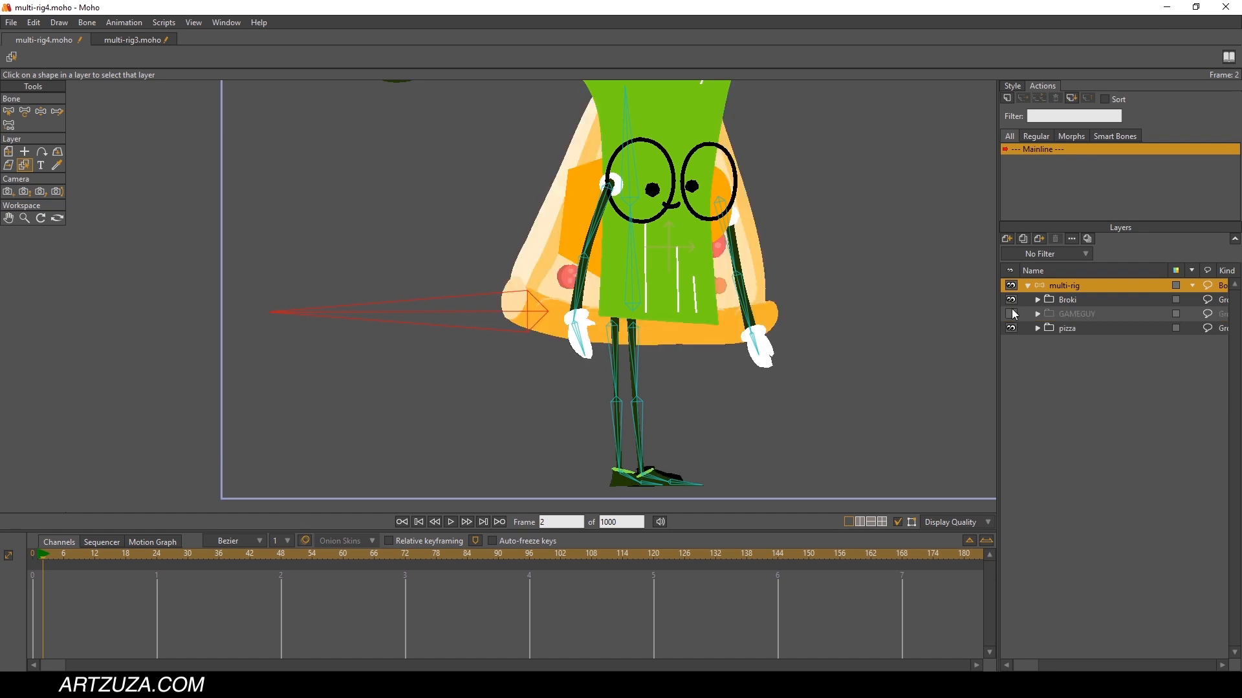
# Step: Hide the Broki, GAMEGUY and pizza groups to view the shared skeleton alone
pyautogui.click(1011, 314)
pyautogui.click(1011, 300)
pyautogui.click(1010, 314)
pyautogui.click(1010, 328)
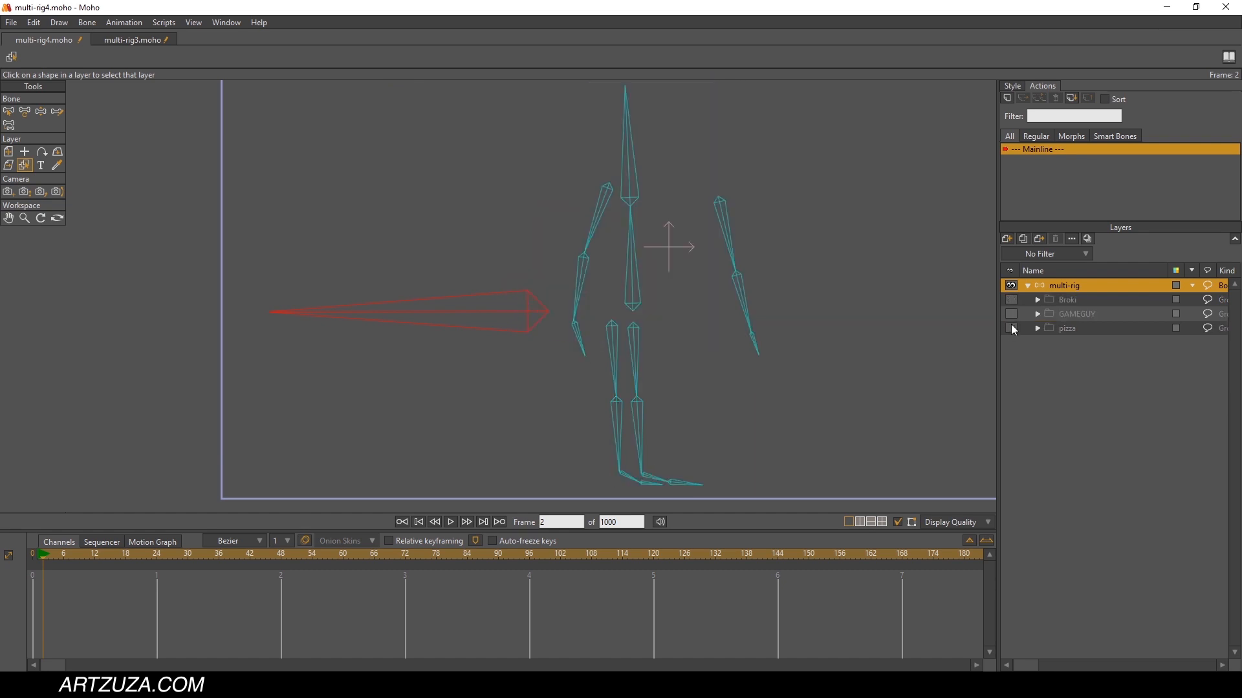
# Step: Show all three character groups together, and hide Broki and pizza so only GAMEGUY remains displayed
pyautogui.click(1010, 299)
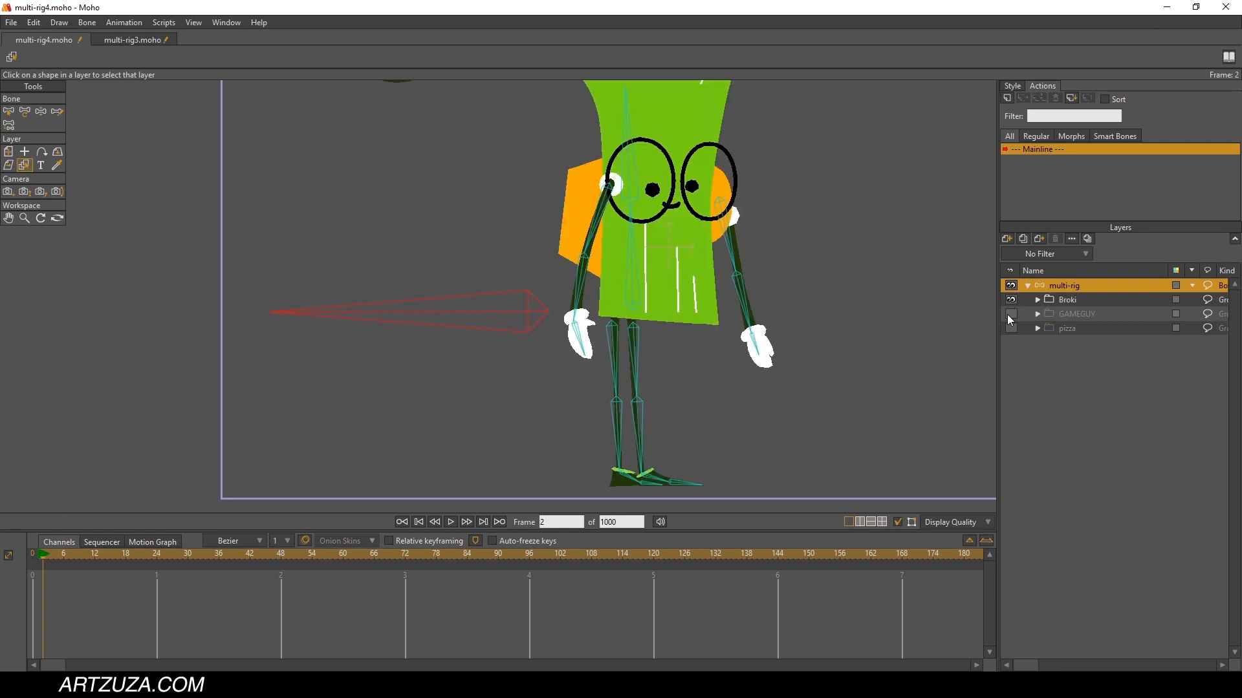
pyautogui.click(1011, 314)
pyautogui.click(1010, 326)
pyautogui.click(1053, 301)
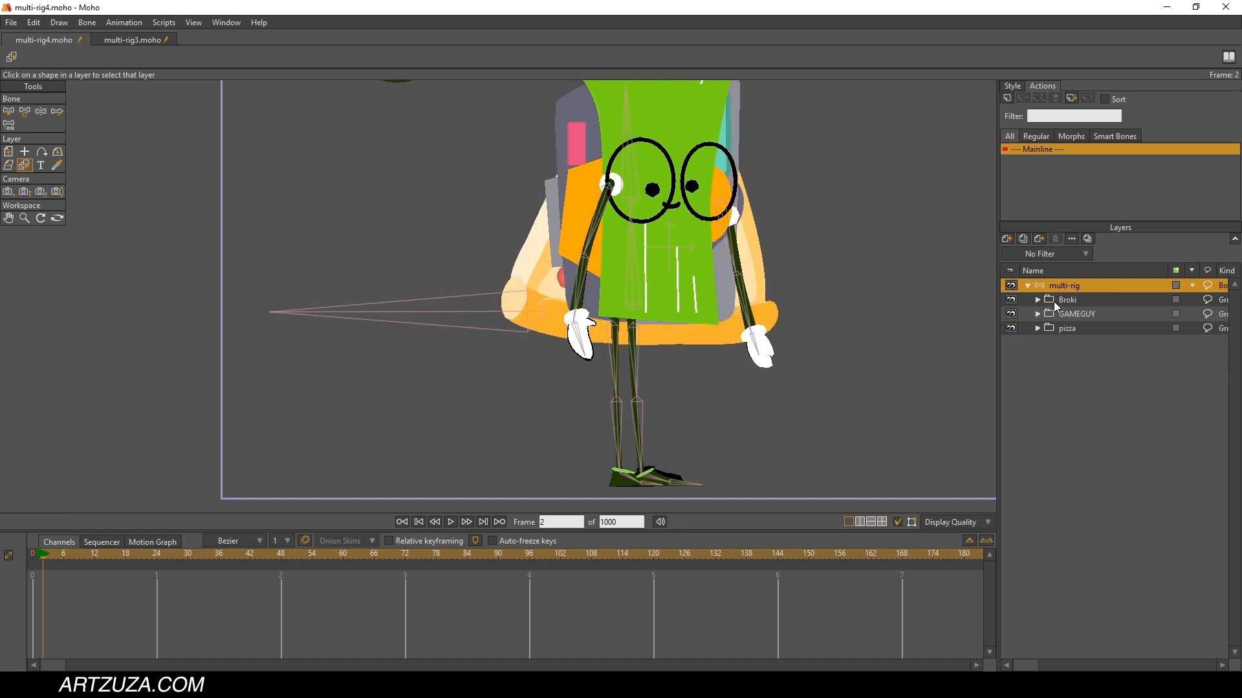
pyautogui.click(1010, 299)
pyautogui.click(1011, 328)
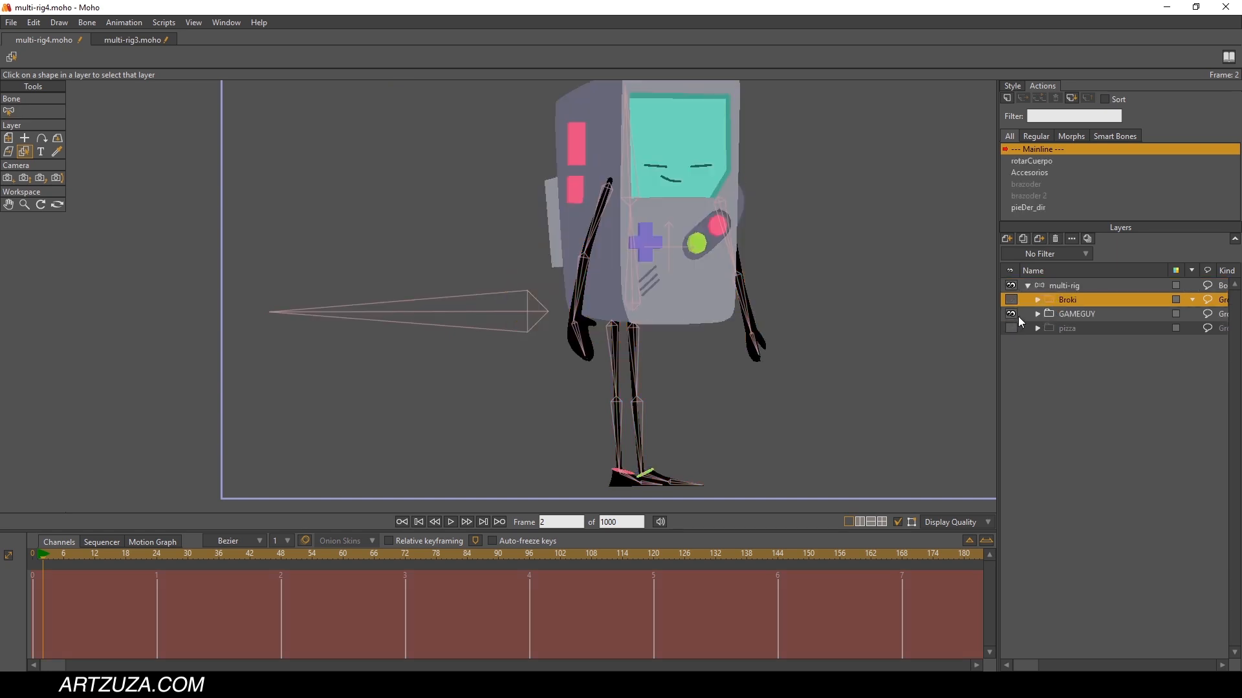
# Step: Make the GAMEGUY group active and pick the arm partly hidden behind the body to select its BrazoIzq 2 layer
pyautogui.click(1064, 314)
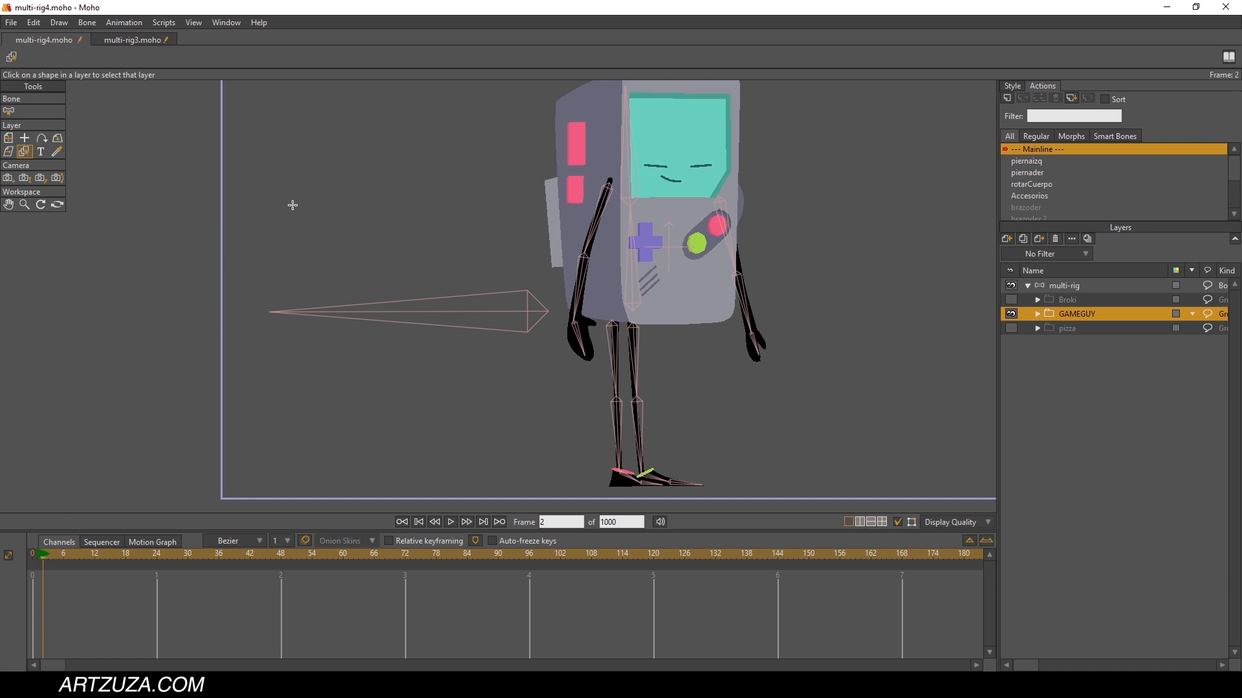
pyautogui.scroll(3, 691, 249)
pyautogui.scroll(4, 750, 264)
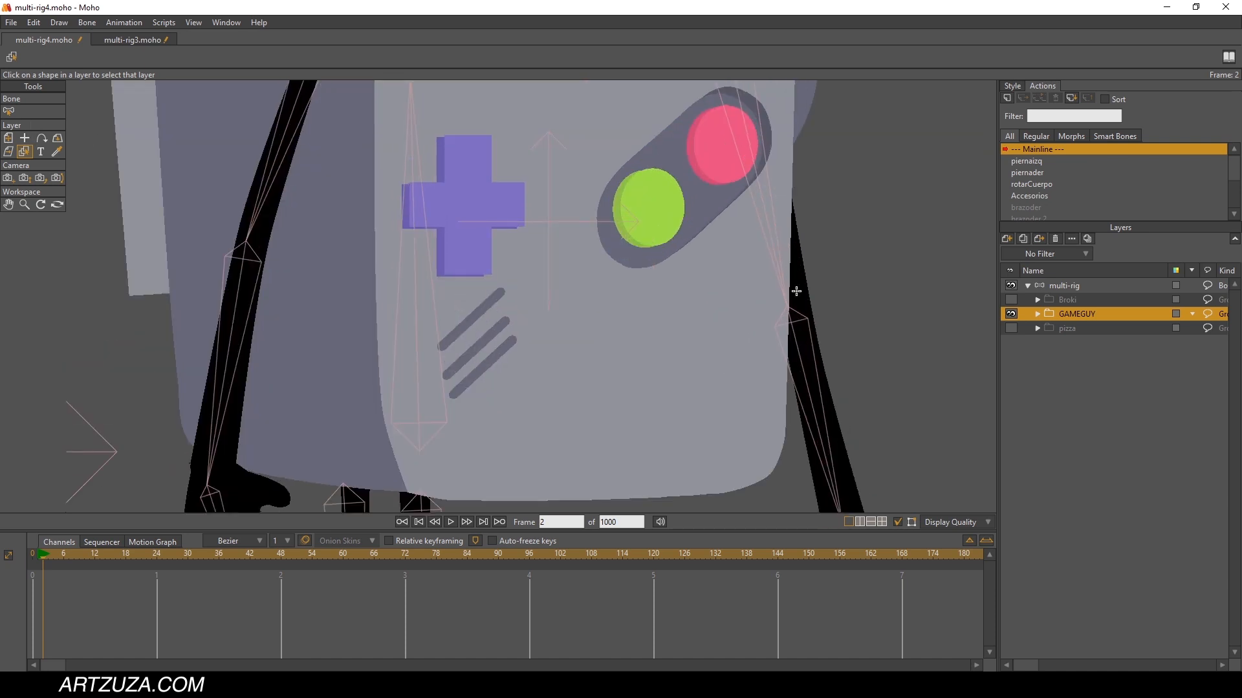
pyautogui.click(796, 275)
pyautogui.scroll(-5, 801, 277)
pyautogui.moveTo(801, 277); pyautogui.dragTo(767, 278)
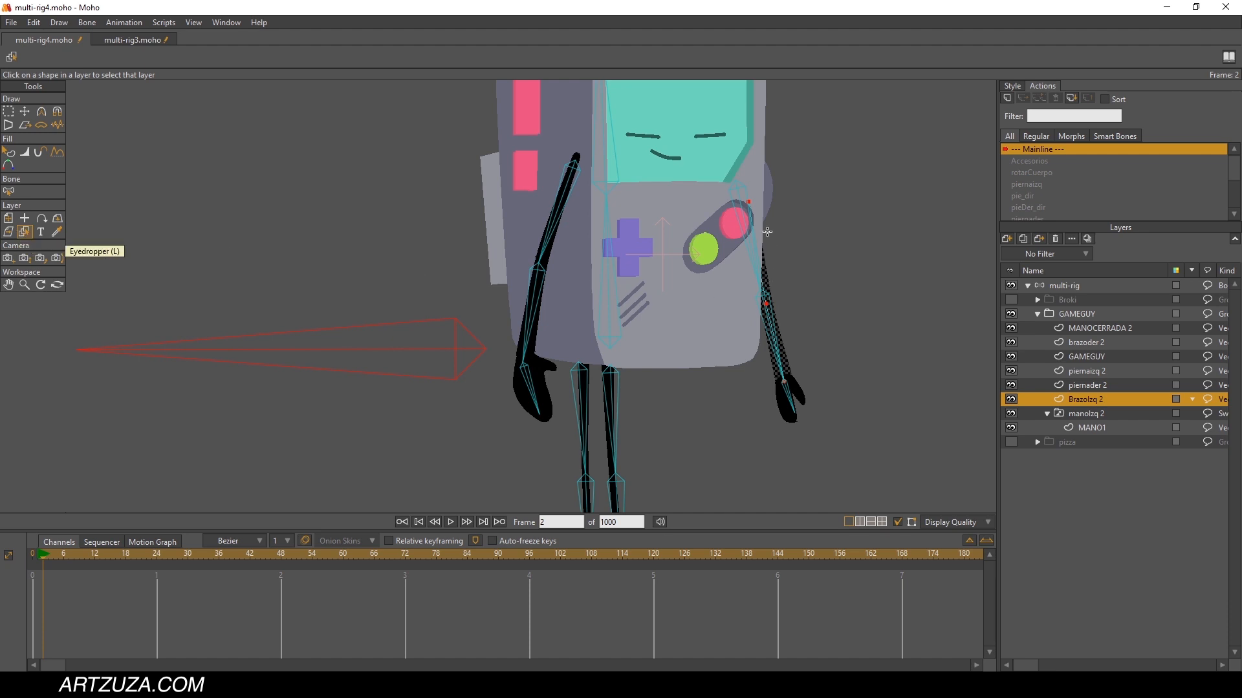
# Step: Return to frame 0 and choose the upper-arm bone for binding points of the BrazoIzq 2 arm
pyautogui.scroll(2, 779, 264)
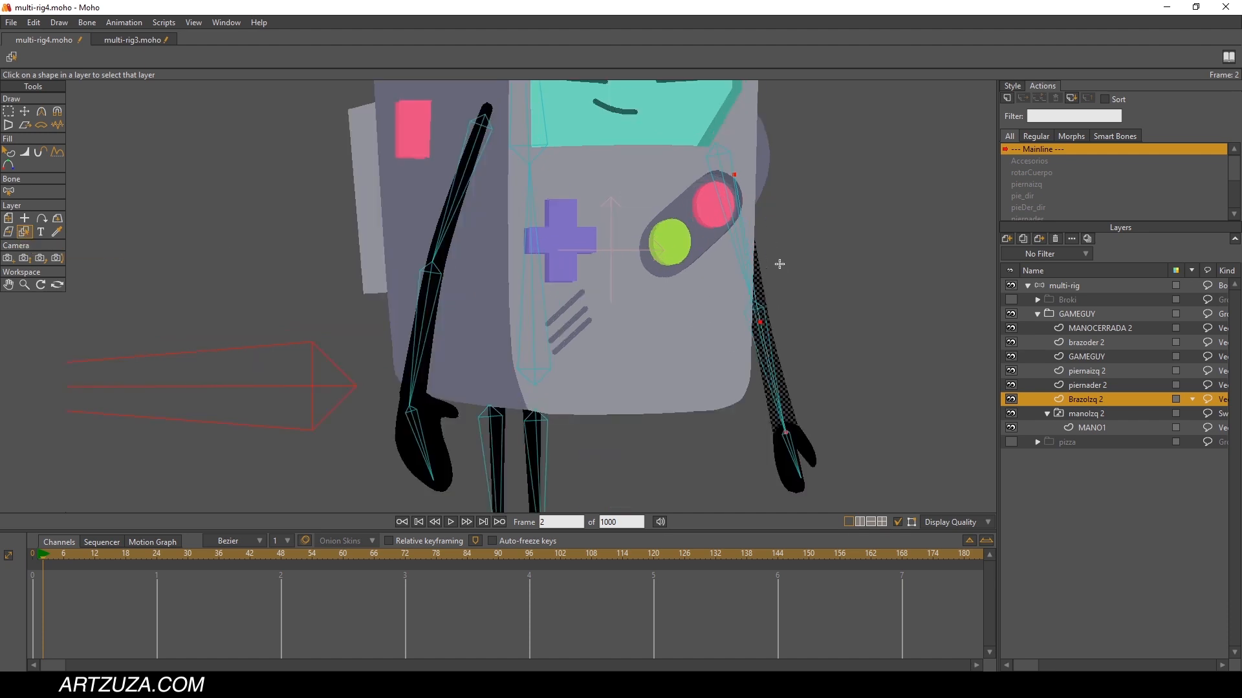
pyautogui.moveTo(767, 264); pyautogui.dragTo(740, 256)
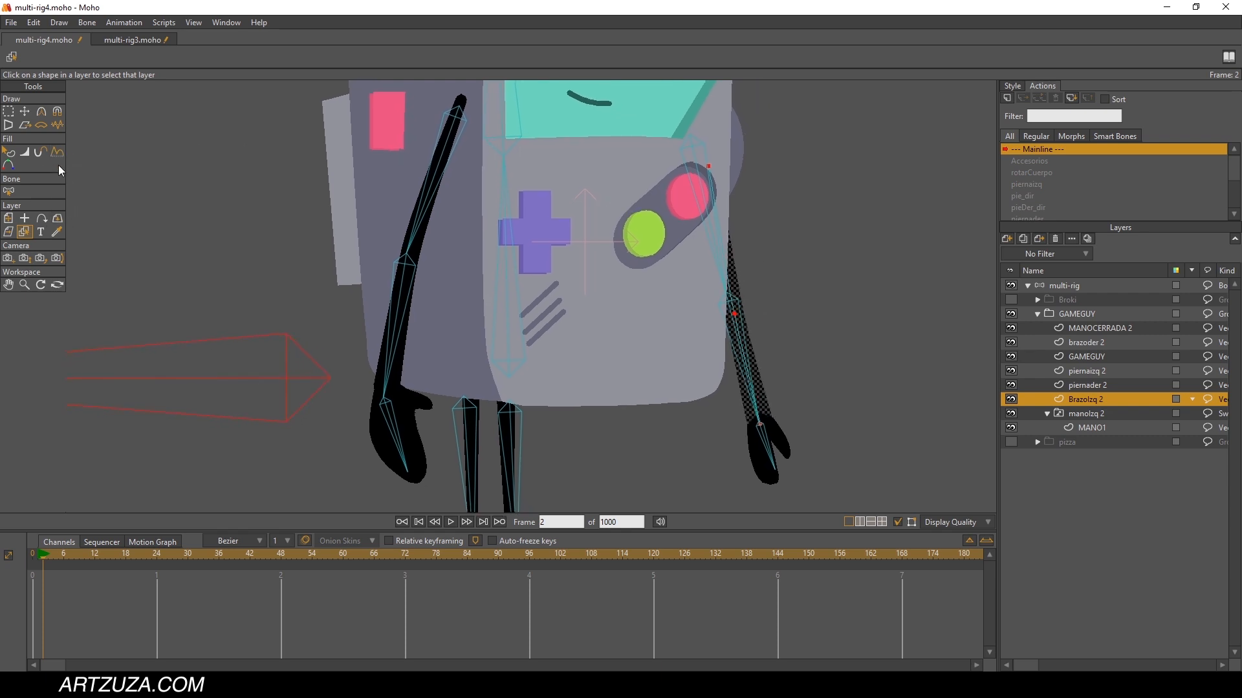
pyautogui.click(32, 556)
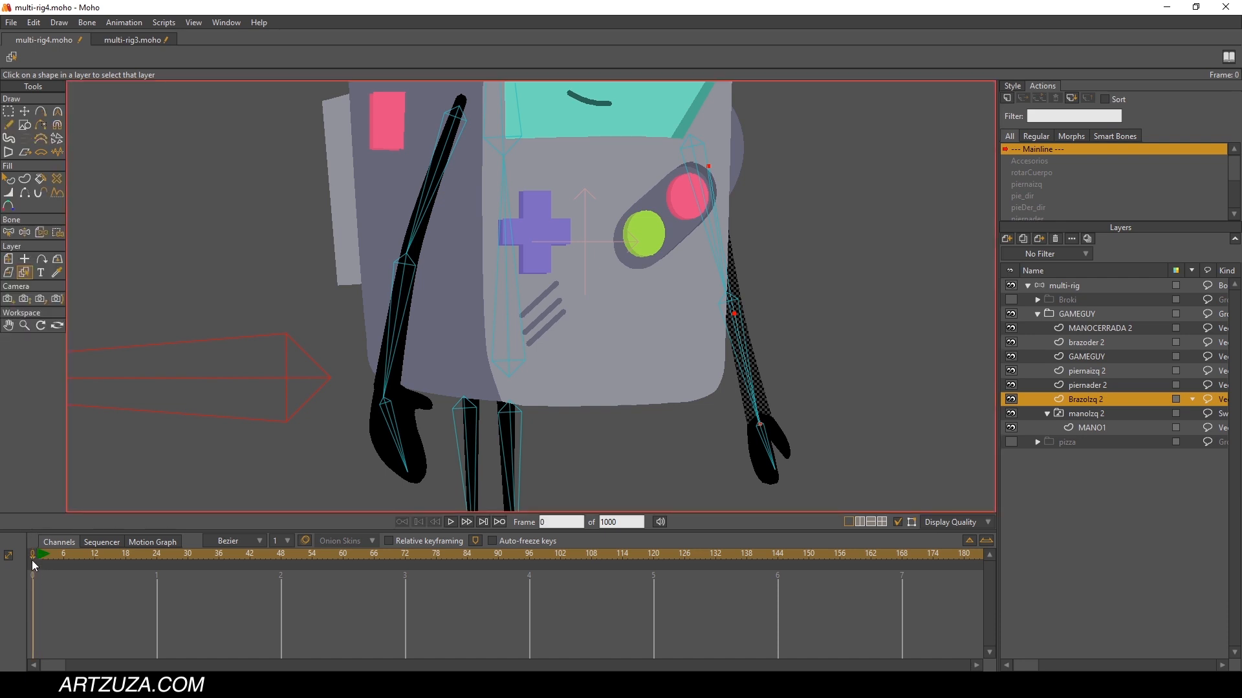
pyautogui.click(57, 232)
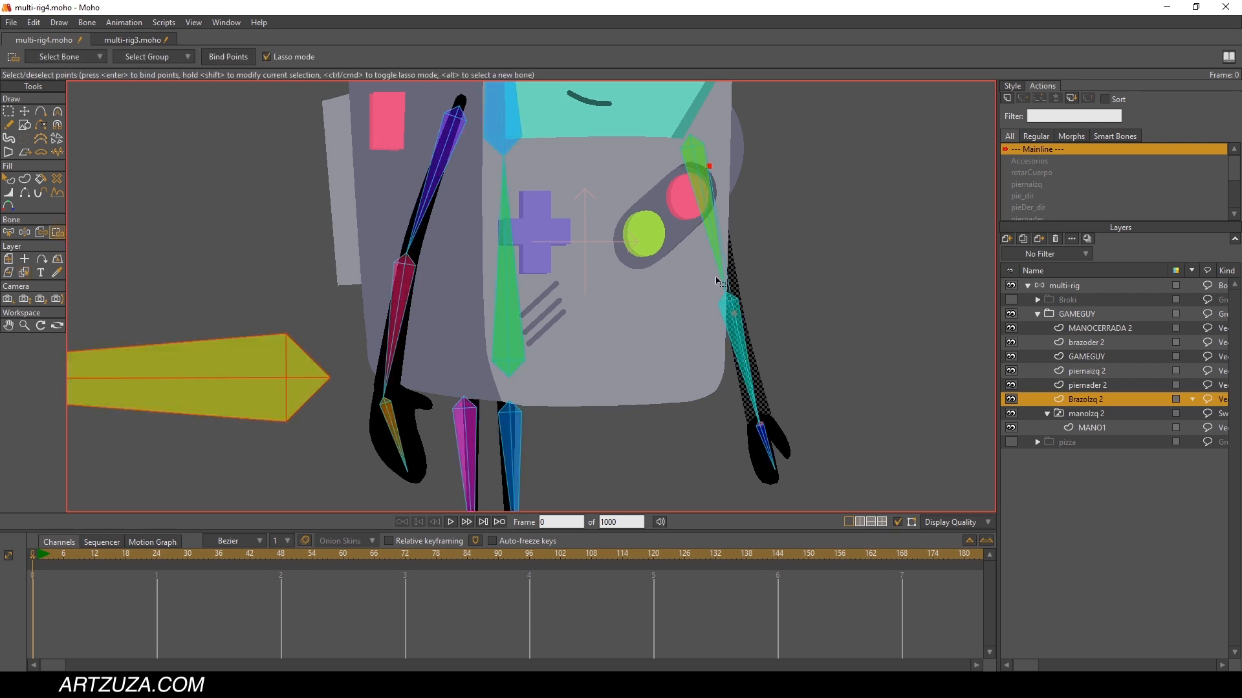
pyautogui.keyDown('alt'); pyautogui.click(708, 217); pyautogui.keyUp('alt')
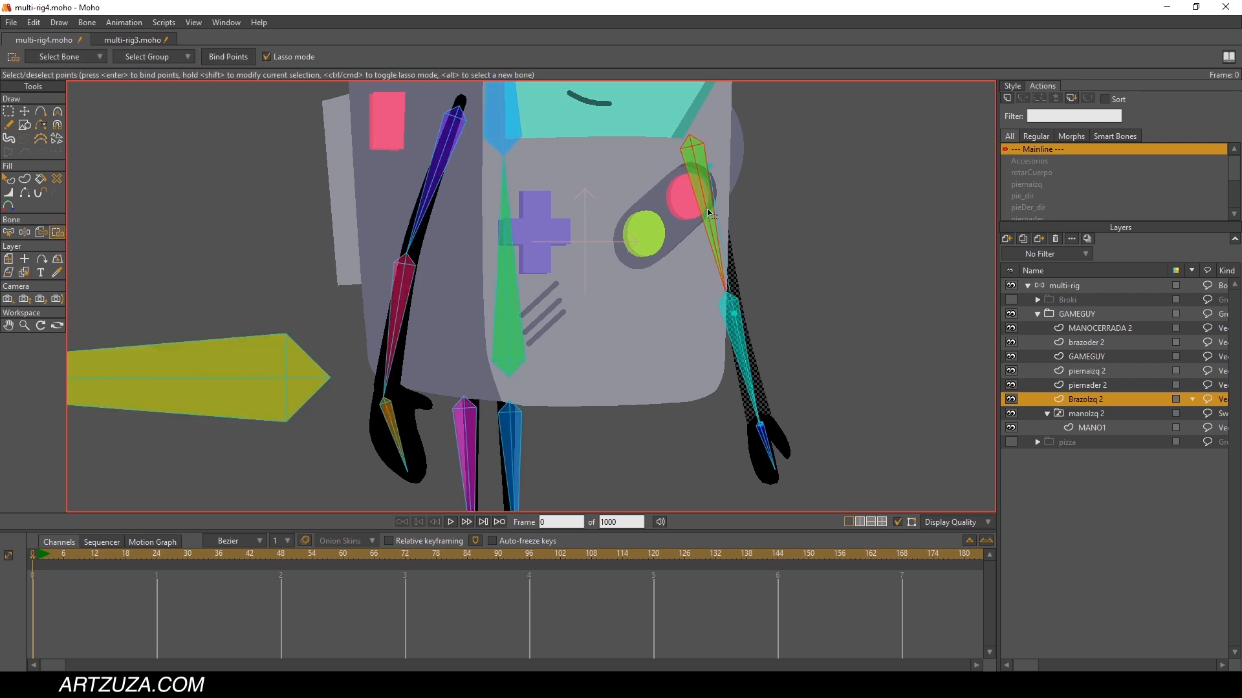
# Step: Lasso the shoulder and upper-arm points of BrazoIzq 2 and bind them to the upper-arm bone
pyautogui.scroll(-3, 710, 213)
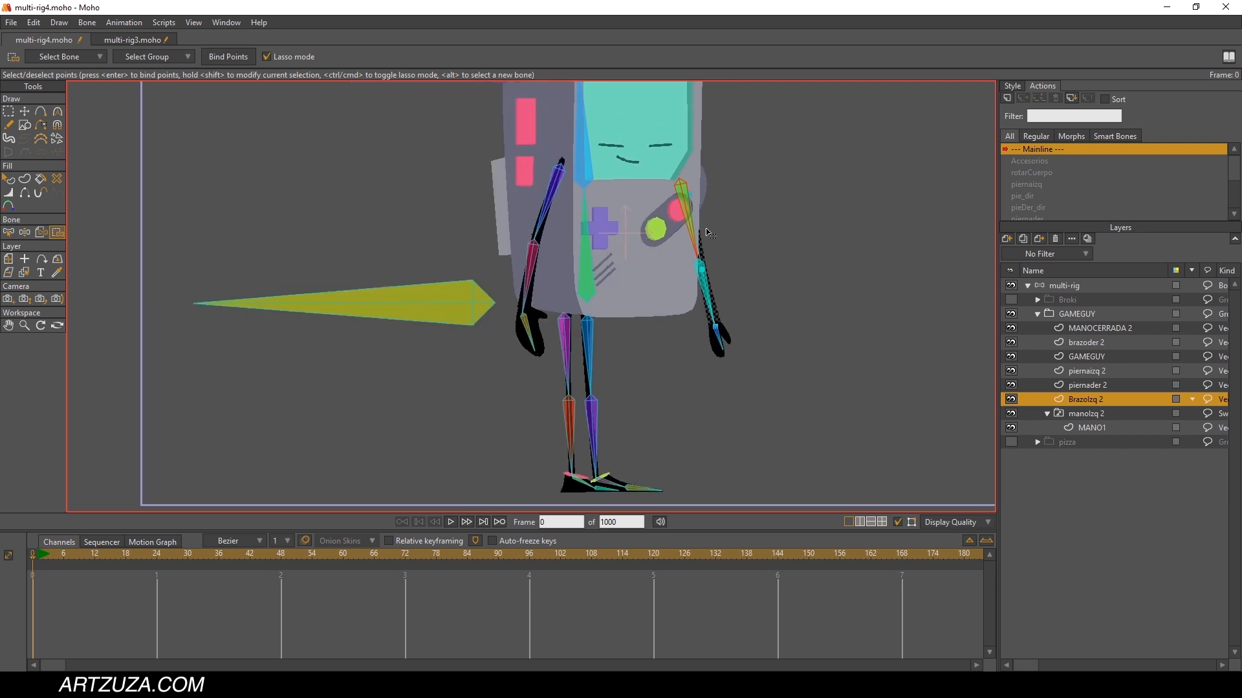
pyautogui.moveTo(653, 169)
pyautogui.mouseDown()
pyautogui.moveTo(614, 278)
pyautogui.moveTo(811, 278)
pyautogui.moveTo(708, 170)
pyautogui.moveTo(646, 179)
pyautogui.moveTo(627, 236)
pyautogui.mouseUp()
pyautogui.scroll(3, 737, 192)
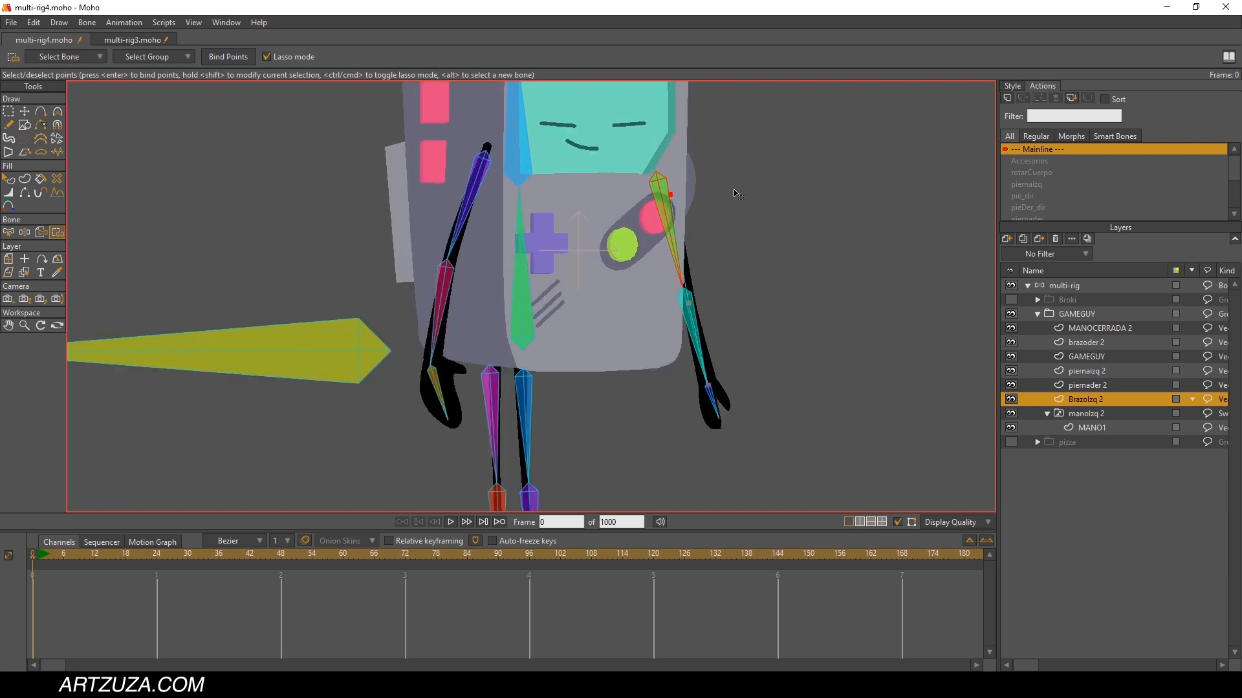
pyautogui.click(643, 181)
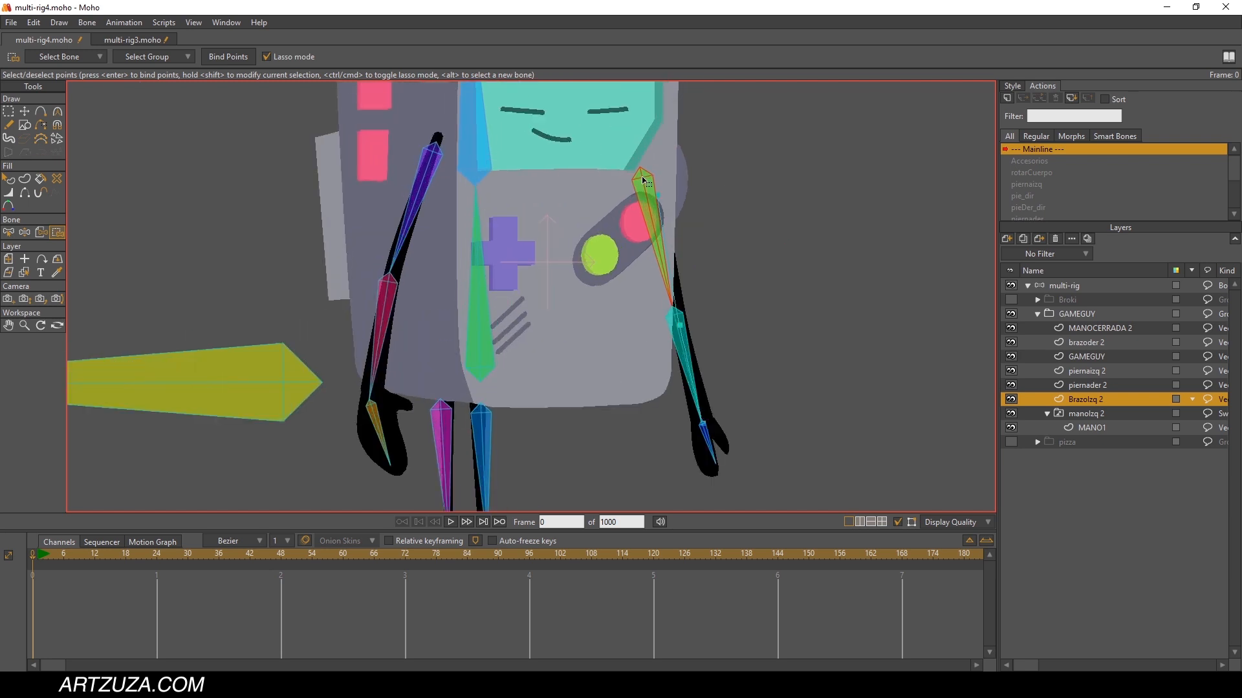
pyautogui.moveTo(678, 184); pyautogui.dragTo(633, 211)
pyautogui.moveTo(611, 295)
pyautogui.mouseDown()
pyautogui.moveTo(611, 332)
pyautogui.moveTo(641, 340)
pyautogui.moveTo(718, 312)
pyautogui.mouseUp()
pyautogui.click(646, 200)
# Step: Choose the forearm bone, lasso the lower points of BrazoIzq 2 and bind them to it
pyautogui.keyDown('alt'); pyautogui.click(681, 318); pyautogui.keyUp('alt')
pyautogui.scroll(2, 682, 320)
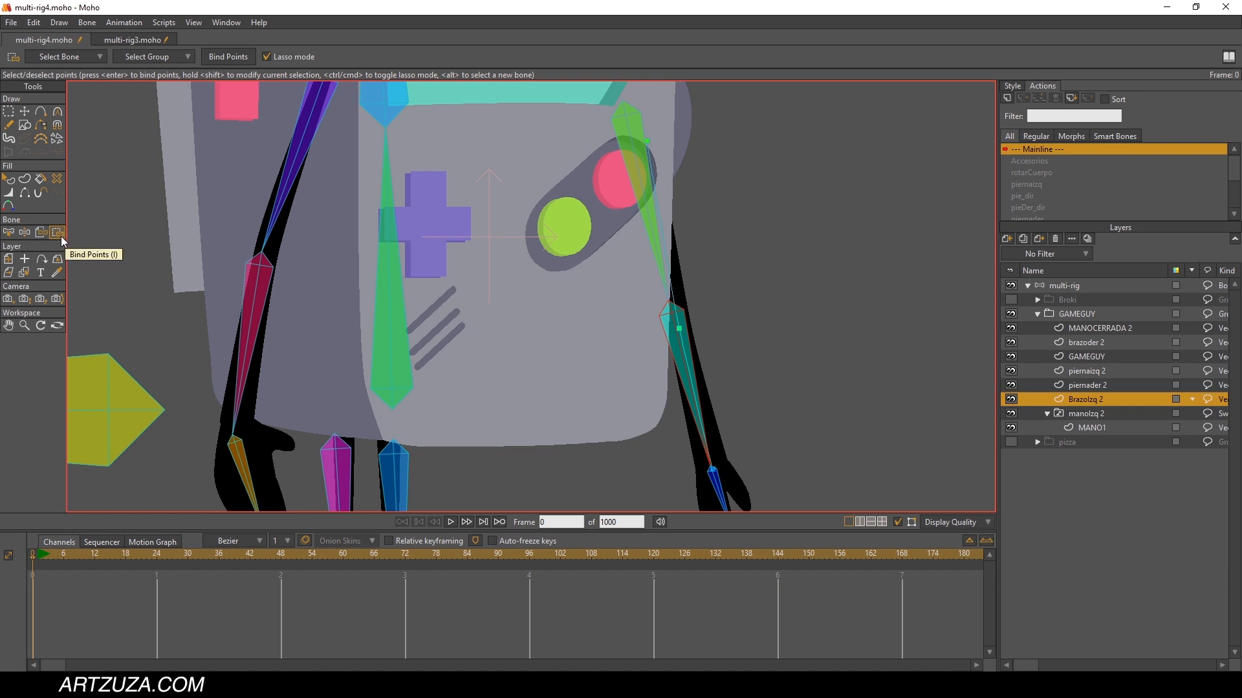
pyautogui.moveTo(737, 333); pyautogui.dragTo(735, 259)
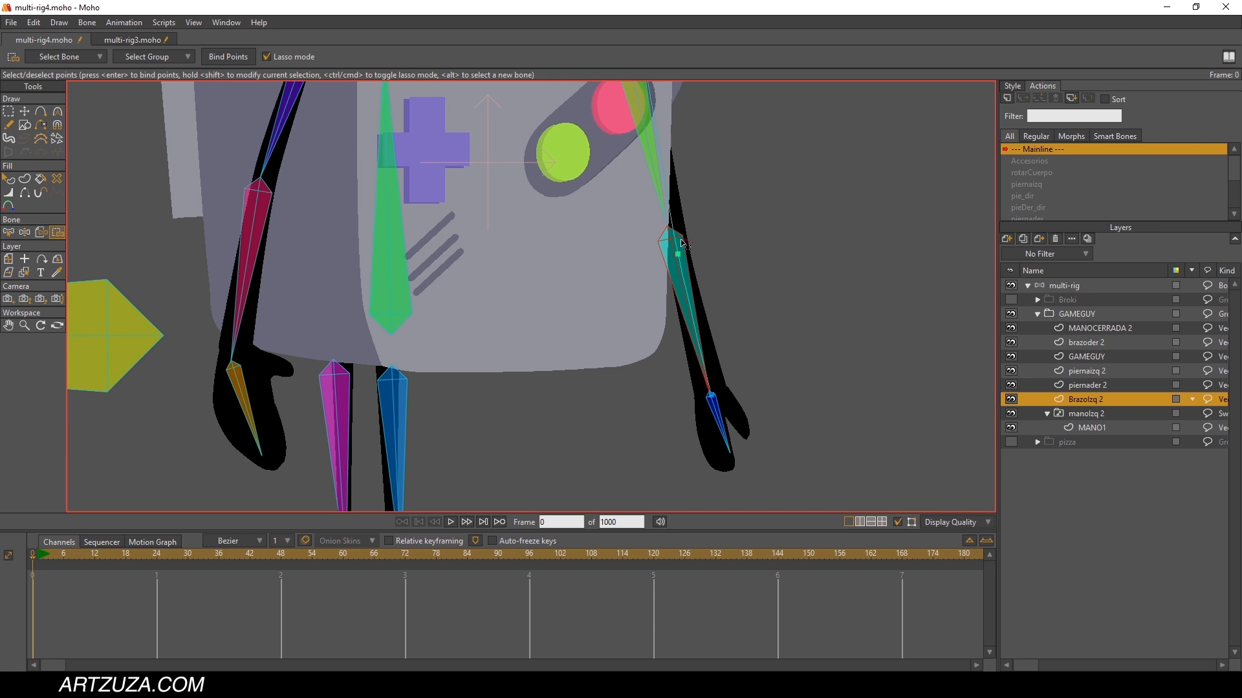
pyautogui.moveTo(733, 289); pyautogui.dragTo(731, 329)
pyautogui.click(238, 60)
pyautogui.moveTo(841, 398); pyautogui.dragTo(735, 331)
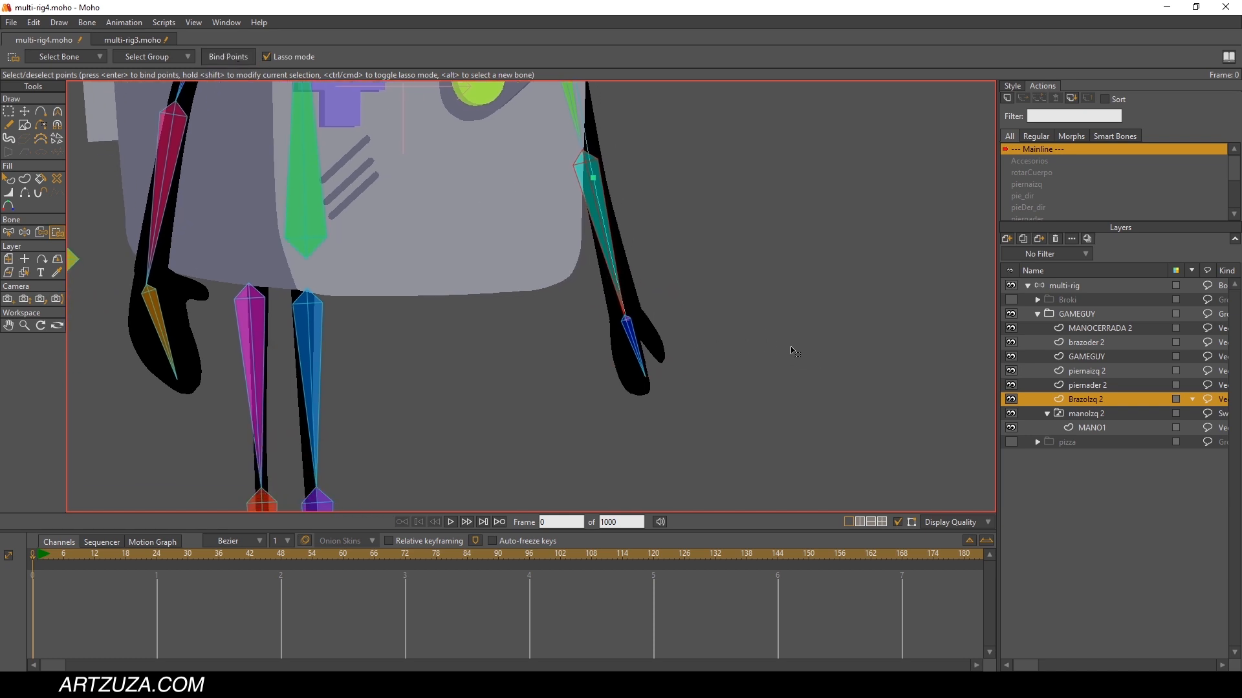
# Step: Pick the hand on that arm, select its parent switch layer manoIzq 2 and bind the whole layer to the hand bone
pyautogui.click(25, 273)
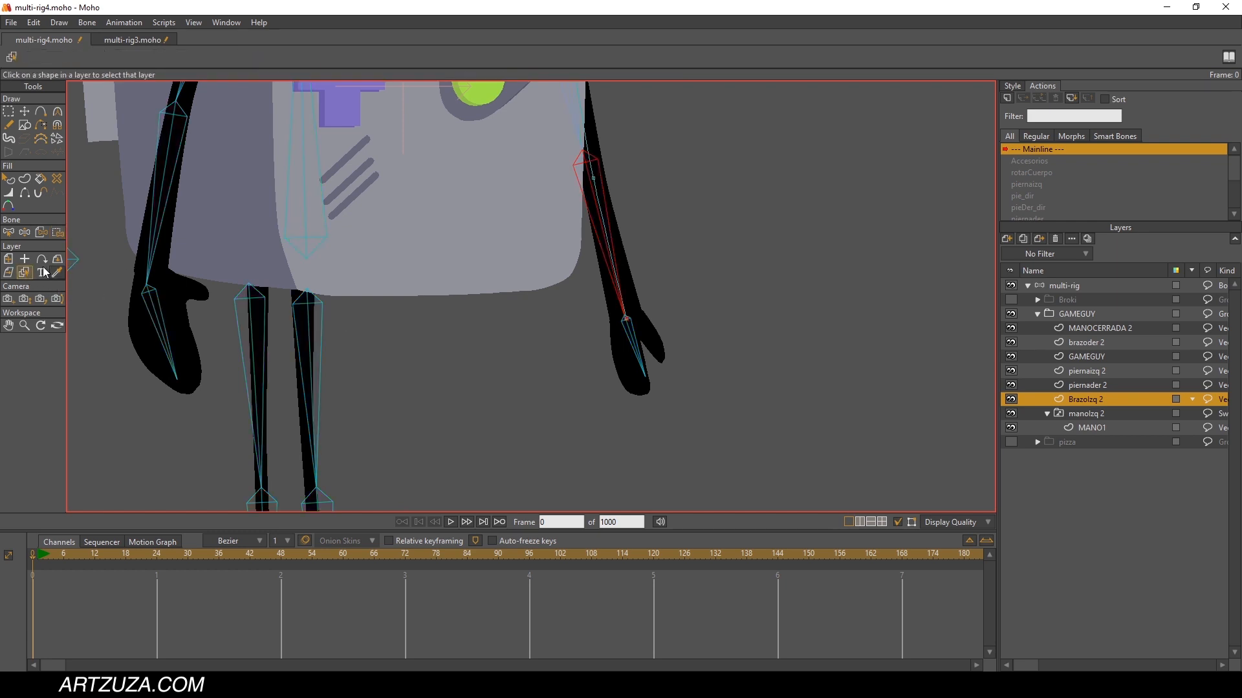
pyautogui.click(615, 344)
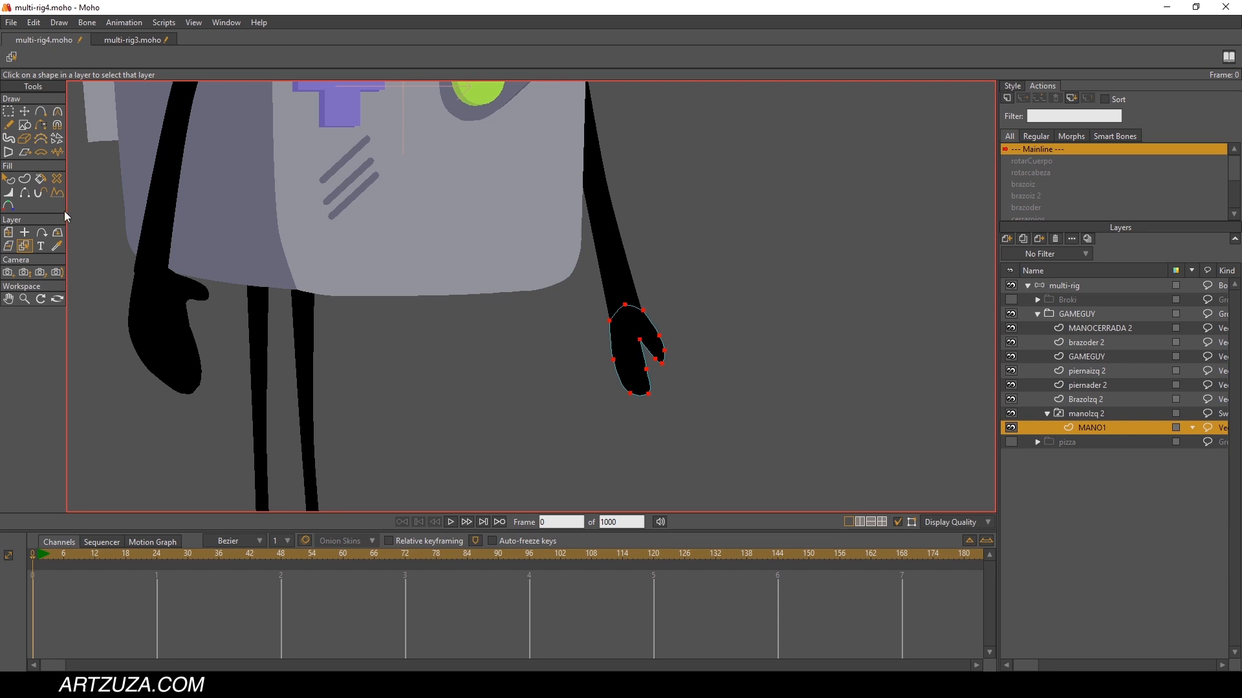
pyautogui.click(1085, 413)
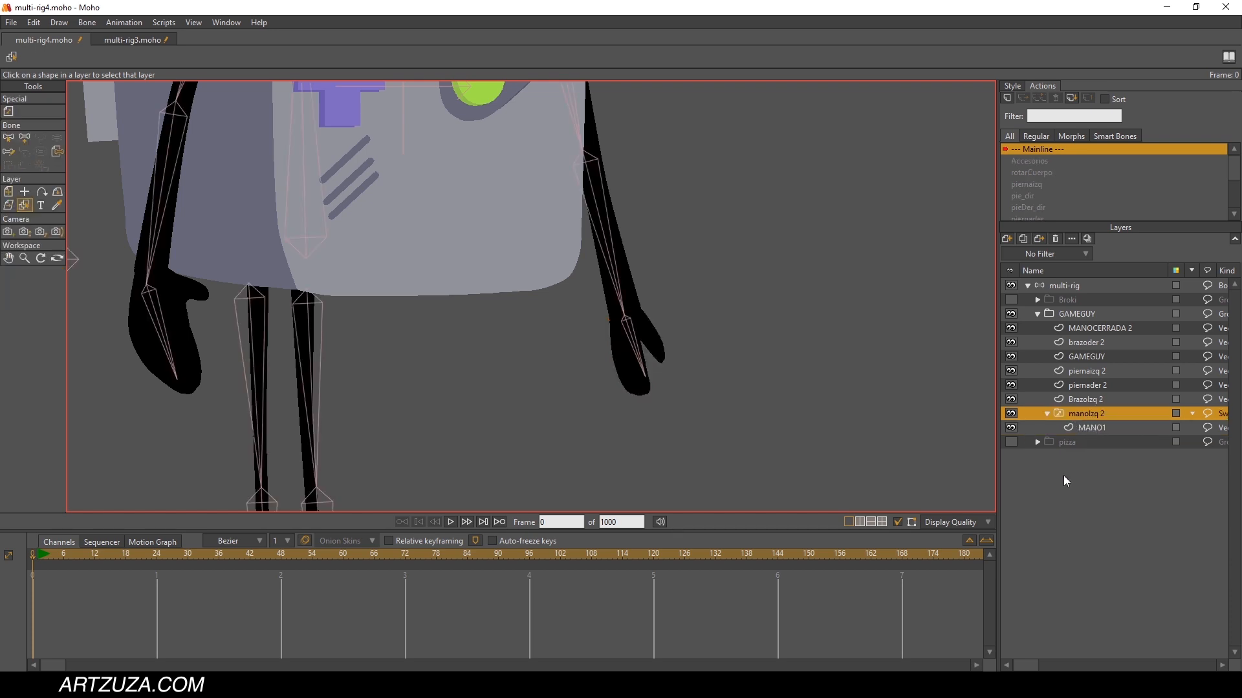
pyautogui.click(1089, 430)
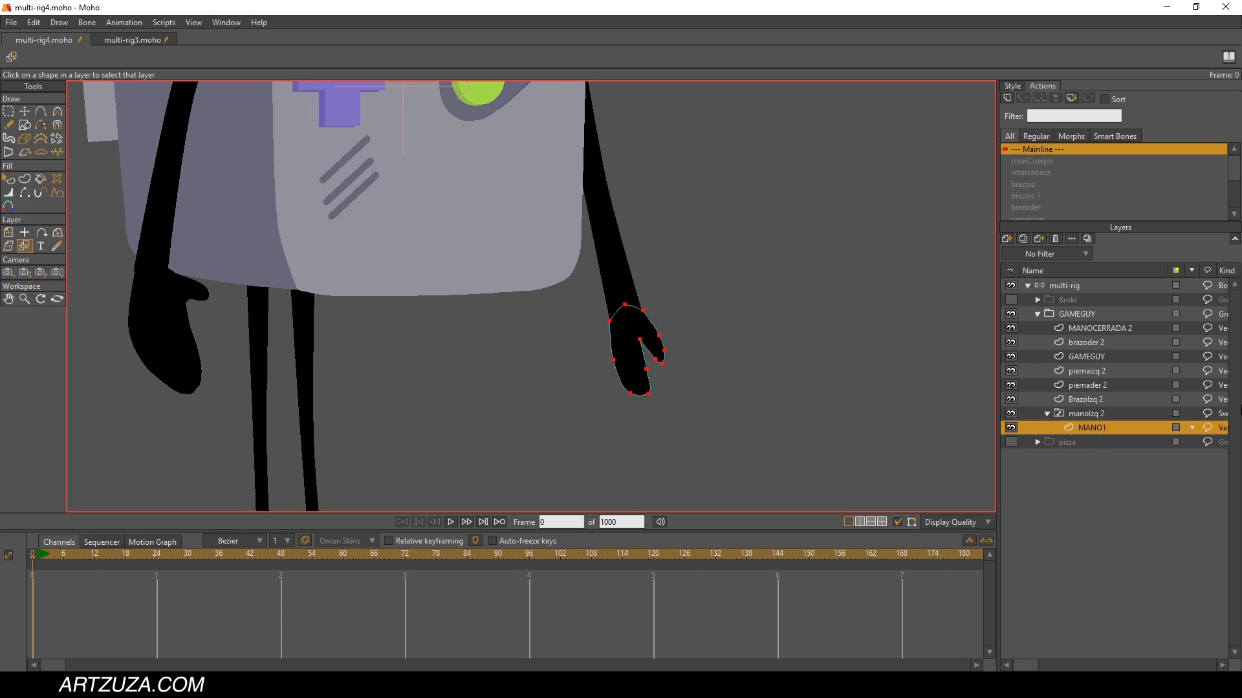
pyautogui.click(1084, 415)
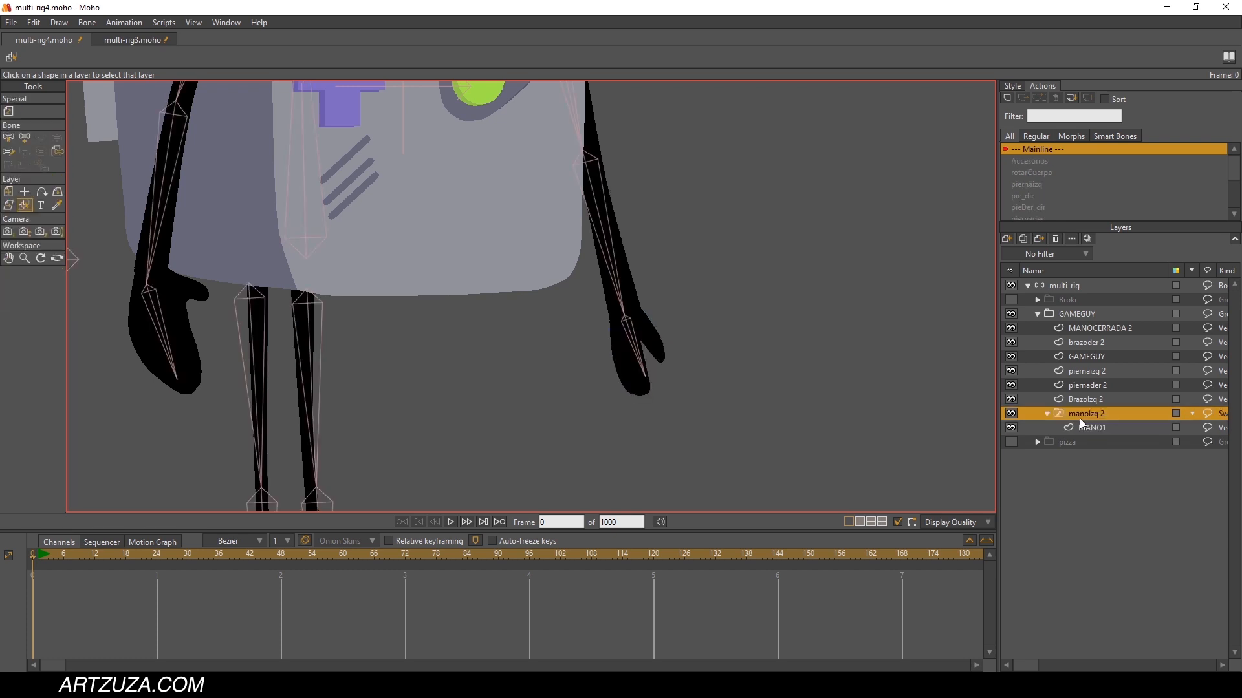
pyautogui.click(1046, 415)
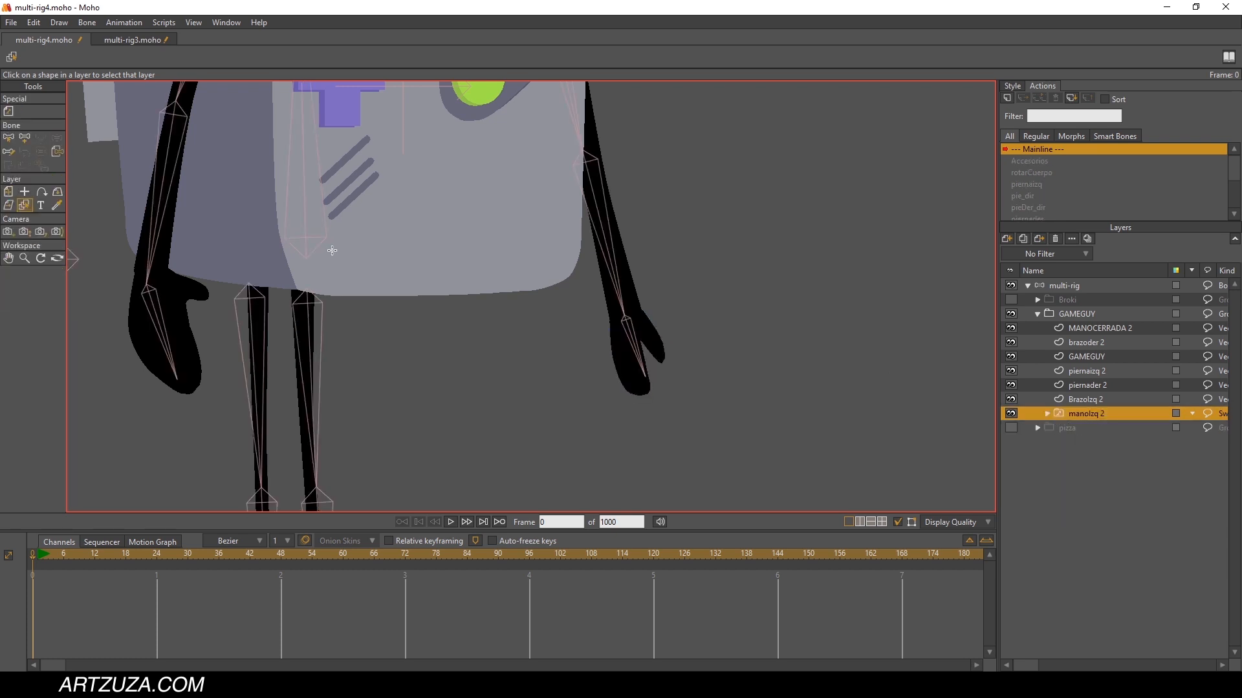
pyautogui.click(57, 153)
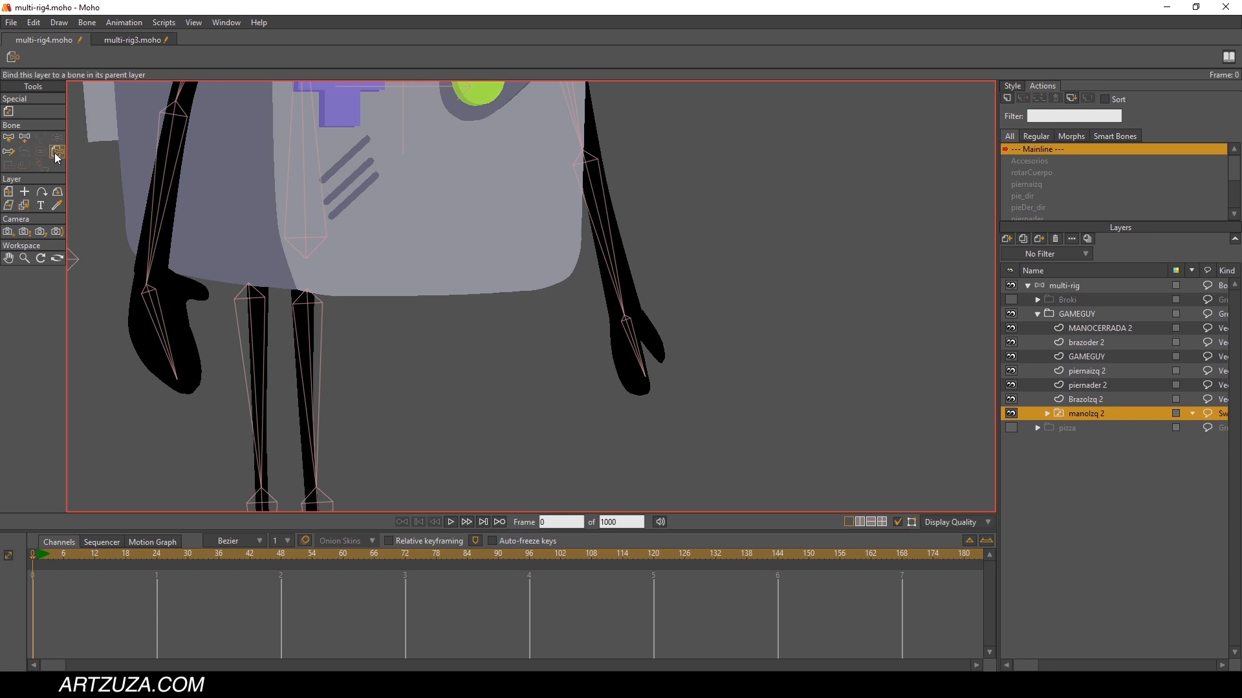
pyautogui.click(633, 336)
# Step: Test the bound arm and hand on the multi-rig layer by bending its bones with Manipulate Bones
pyautogui.click(1060, 288)
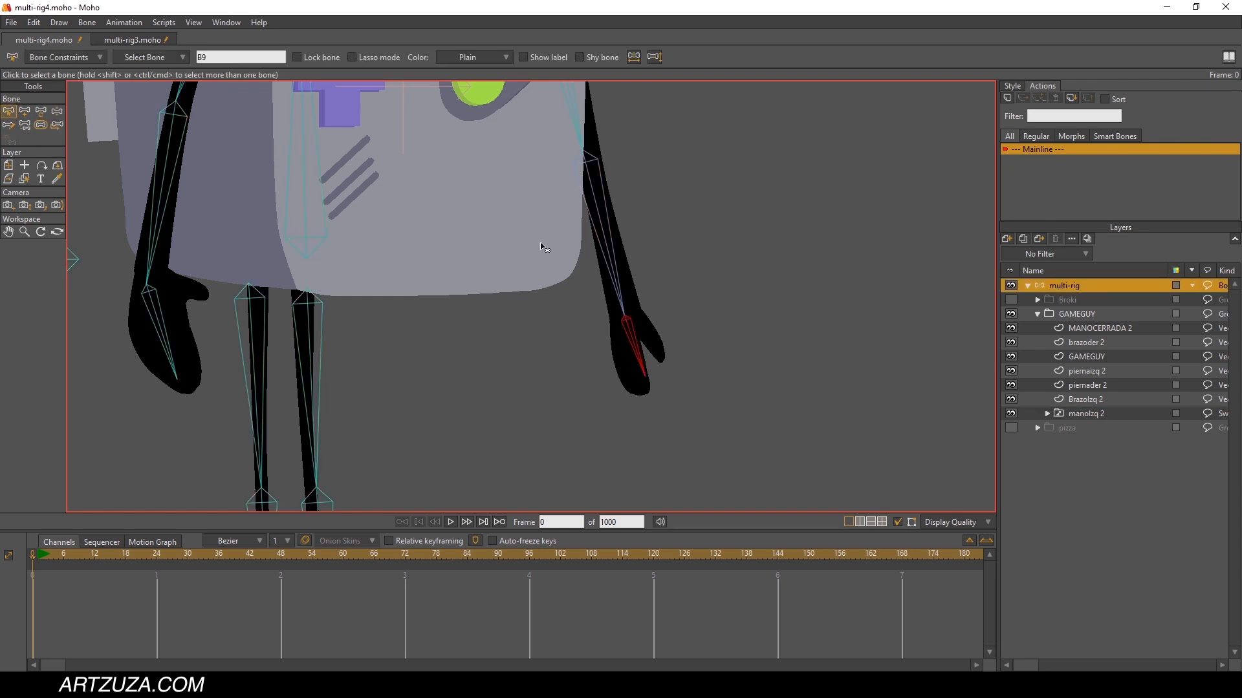
pyautogui.scroll(-3, 395, 187)
pyautogui.moveTo(440, 235); pyautogui.dragTo(488, 368)
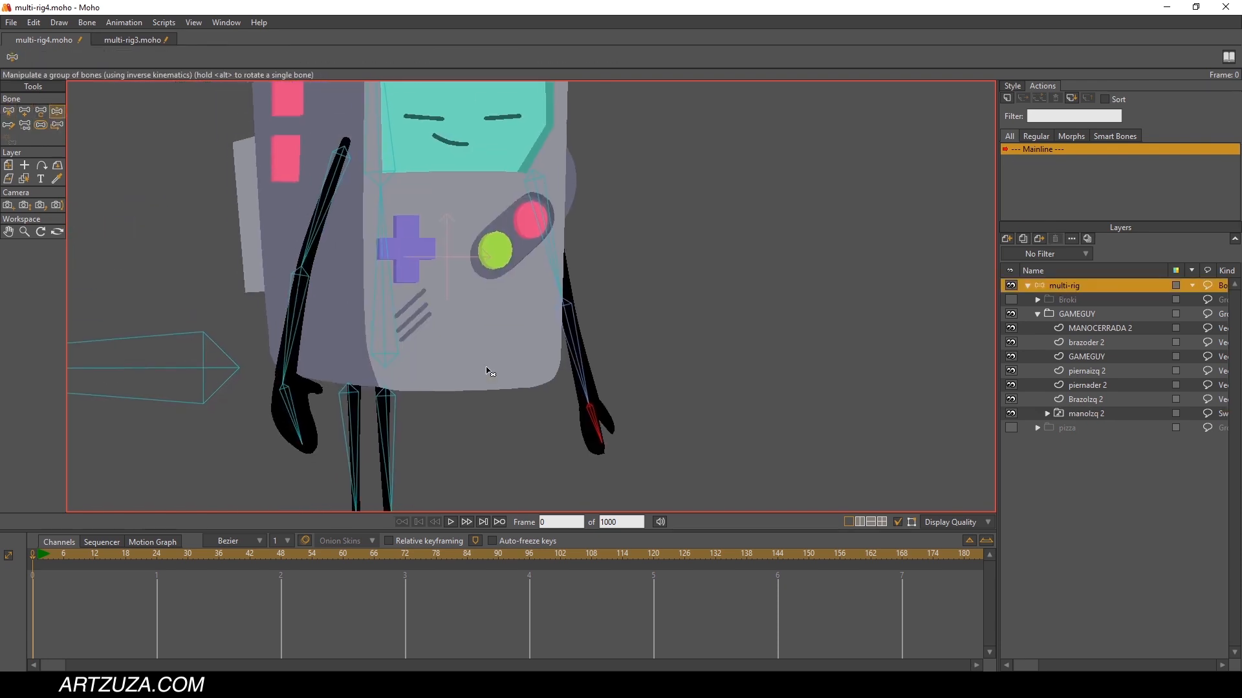
pyautogui.moveTo(554, 265); pyautogui.dragTo(598, 215)
pyautogui.moveTo(596, 279); pyautogui.dragTo(694, 212)
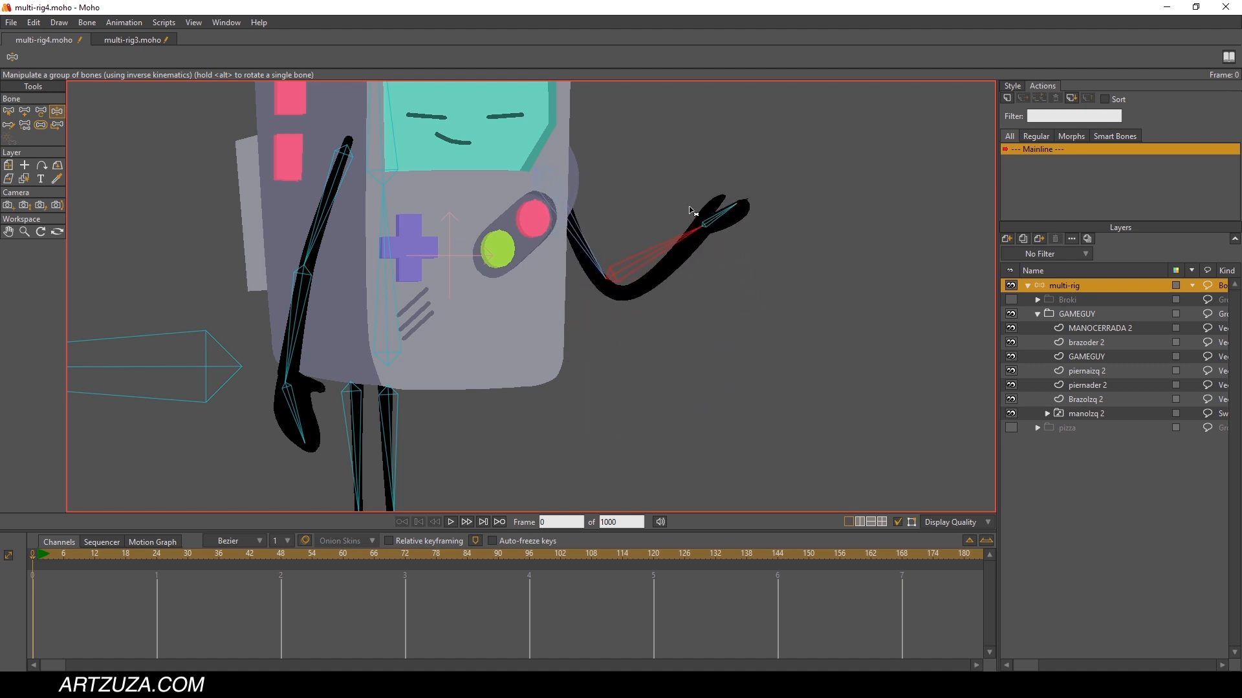
pyautogui.moveTo(729, 281); pyautogui.dragTo(738, 371)
pyautogui.scroll(2, 742, 308)
pyautogui.scroll(1, 743, 308)
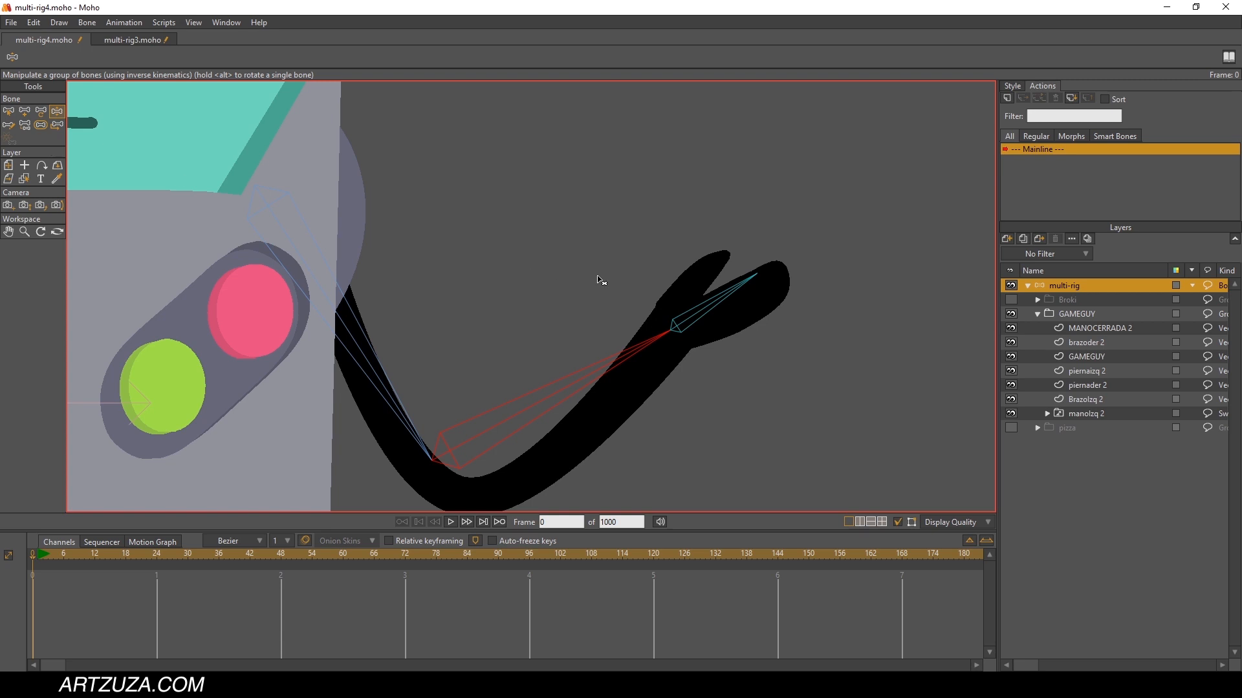
pyautogui.moveTo(728, 315)
pyautogui.mouseDown()
pyautogui.moveTo(717, 291)
pyautogui.moveTo(628, 275)
pyautogui.moveTo(744, 382)
pyautogui.moveTo(676, 223)
pyautogui.moveTo(722, 226)
pyautogui.moveTo(730, 317)
pyautogui.mouseUp()
# Step: Duplicate the MANO1 hand layer inside the manoIzq 2 switch group and keep the default name
pyautogui.click(1087, 413)
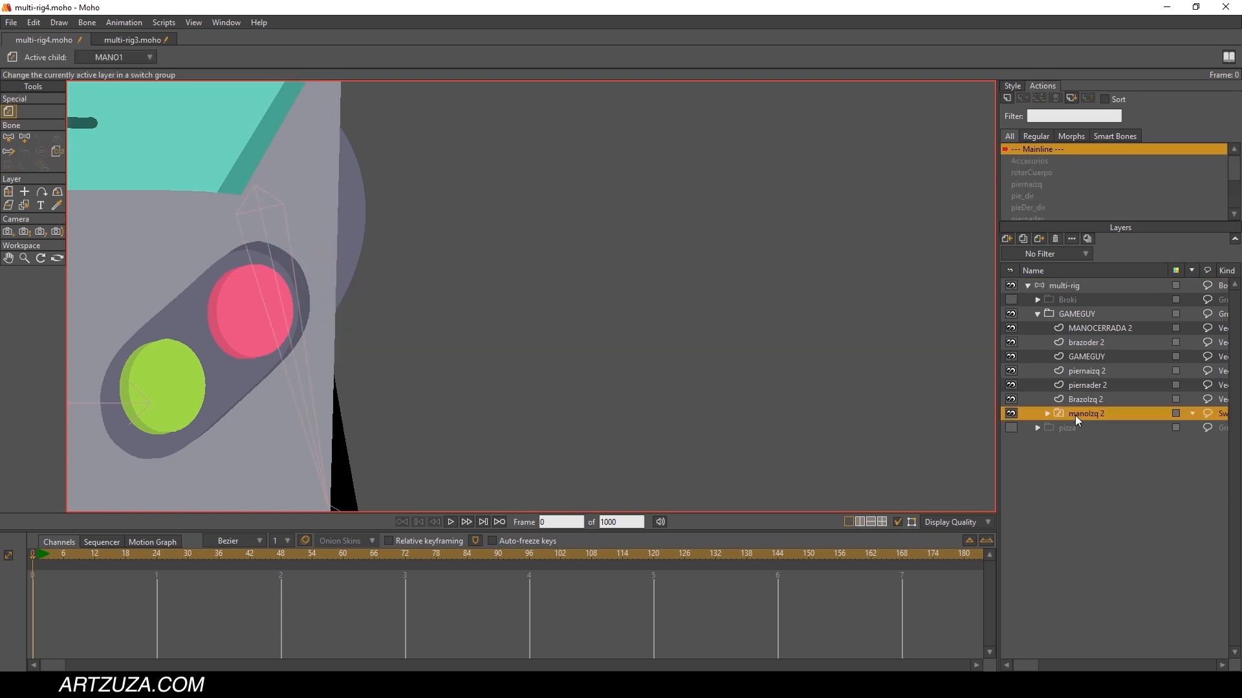
pyautogui.click(1047, 415)
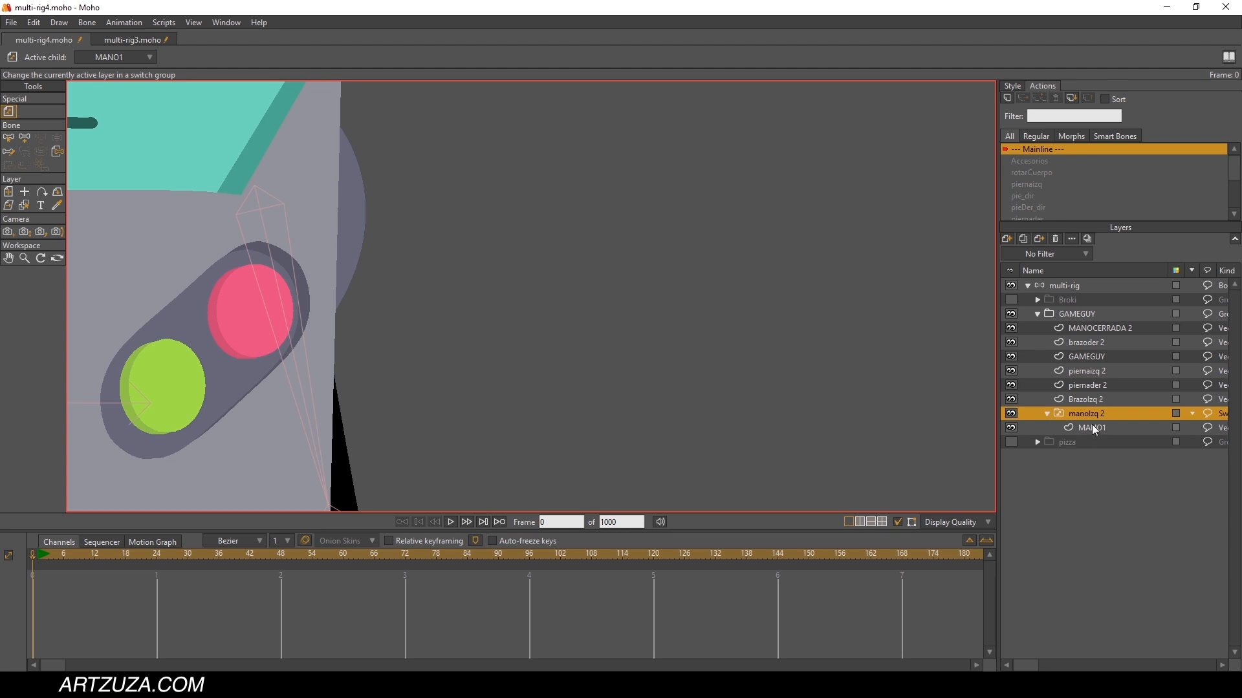
pyautogui.click(1092, 427)
pyautogui.click(1021, 240)
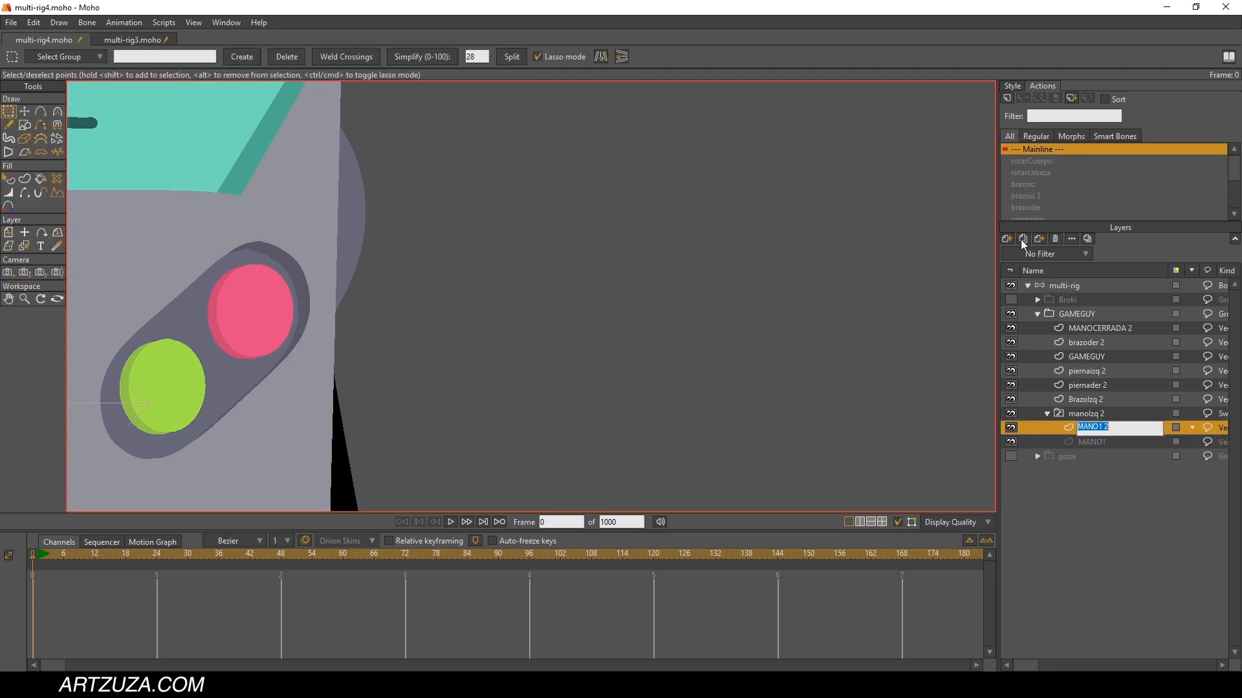
pyautogui.click(1097, 437)
pyautogui.click(1100, 430)
# Step: Reshape the duplicated hand by moving its finger and thumb points outward into a wider, open pose
pyautogui.scroll(-2, 671, 374)
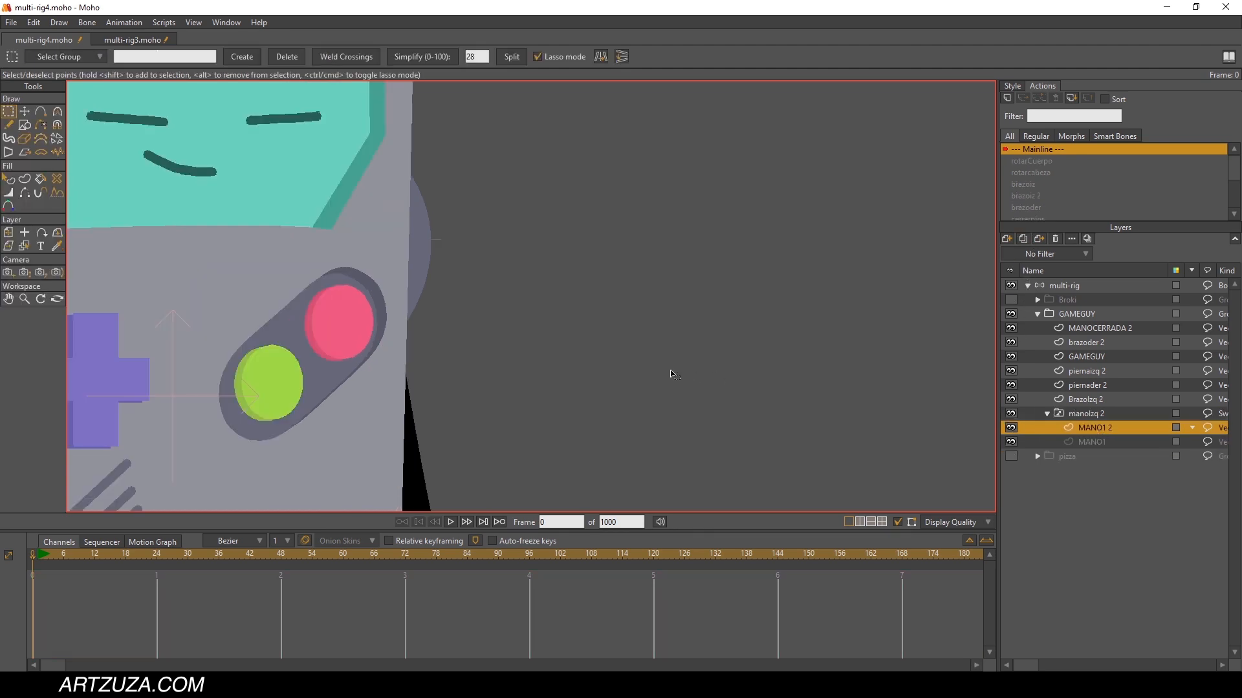
pyautogui.moveTo(637, 378); pyautogui.dragTo(670, 153)
pyautogui.moveTo(633, 407); pyautogui.dragTo(700, 267)
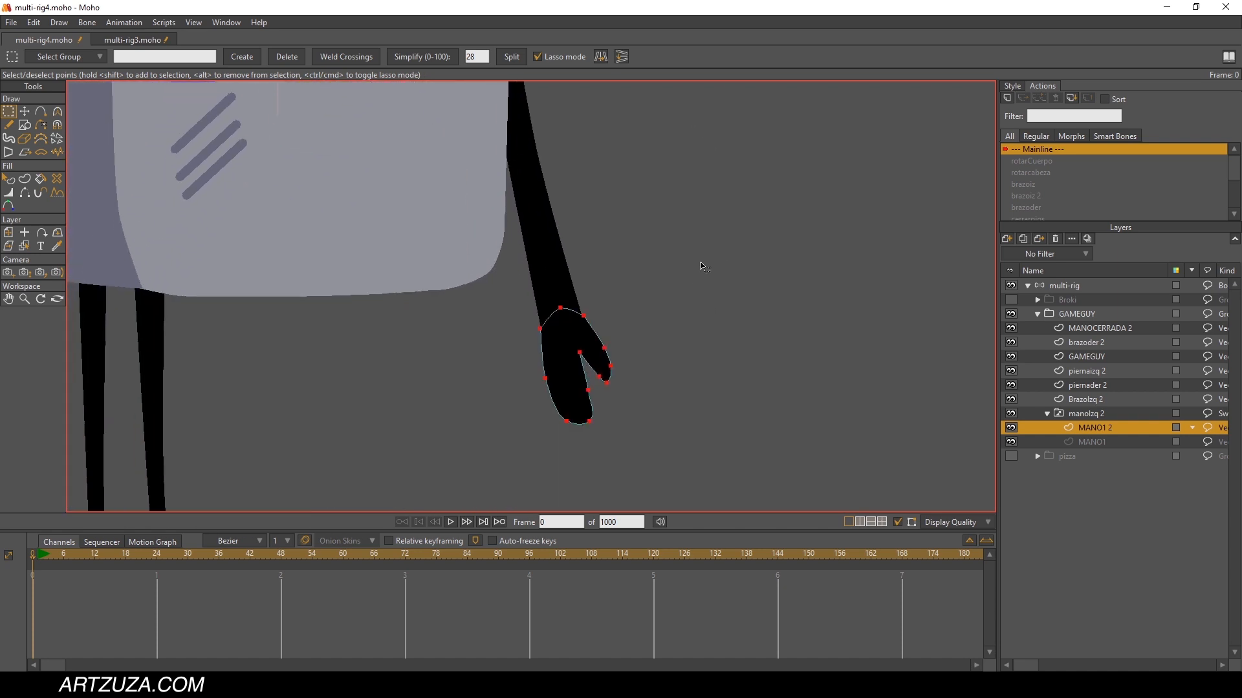
pyautogui.click(25, 112)
pyautogui.click(615, 243)
pyautogui.moveTo(608, 384); pyautogui.dragTo(629, 342)
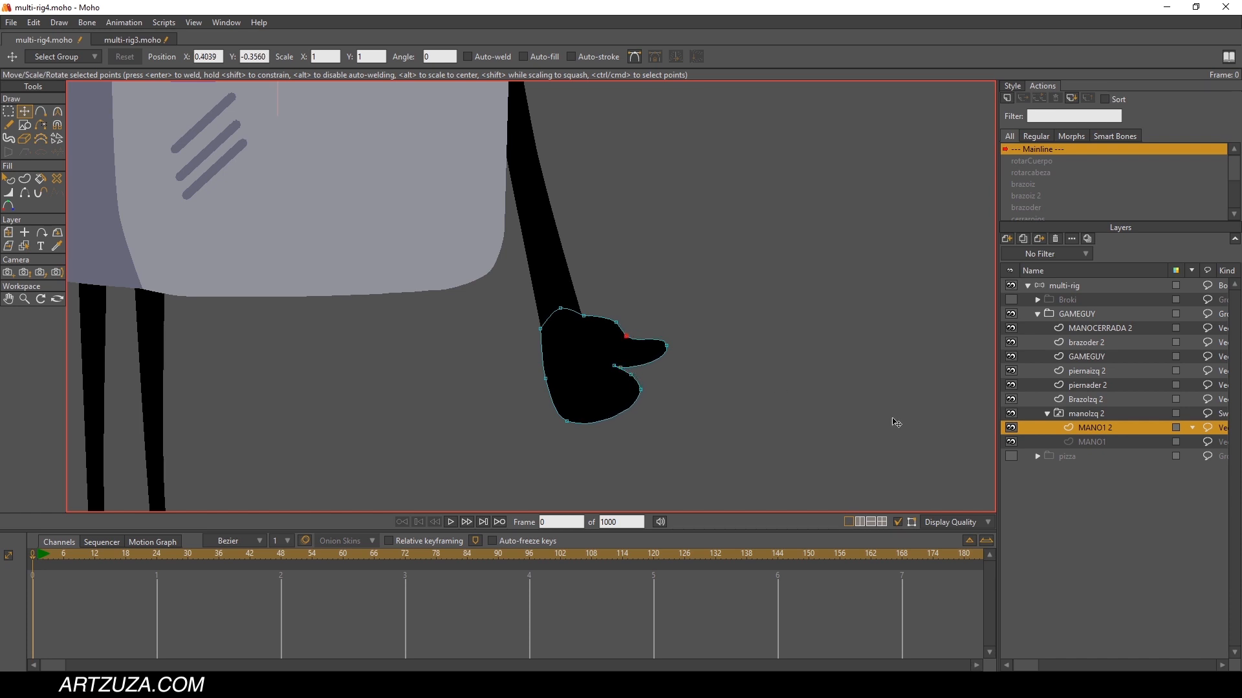
# Step: Test the reshaped hand in the manoIzq 2 switch group by rotating the hand bone on the multi-rig layer
pyautogui.click(1096, 440)
pyautogui.click(1093, 427)
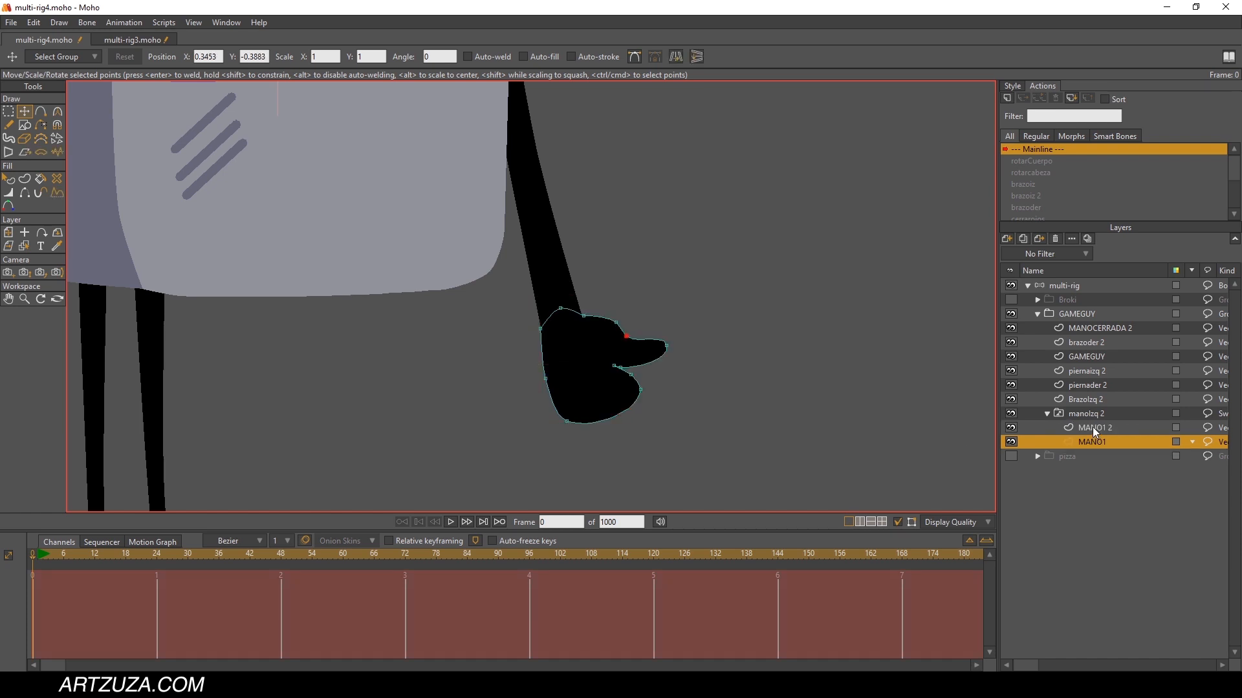
pyautogui.click(1076, 414)
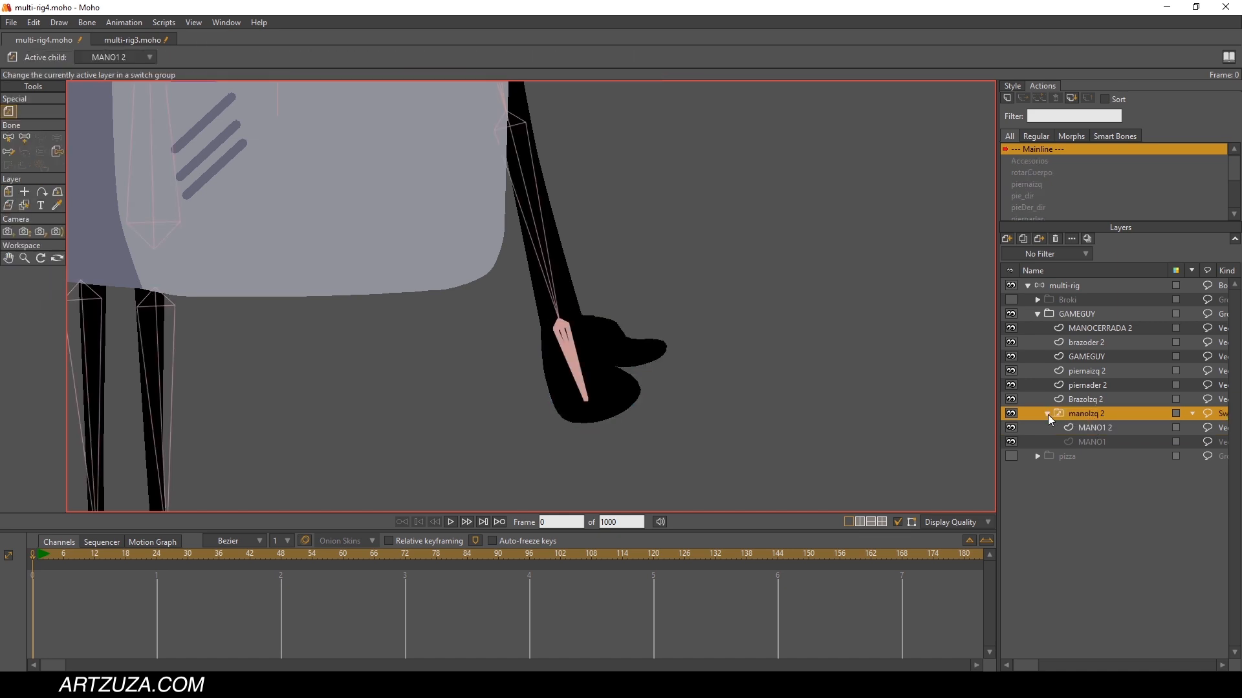
pyautogui.click(1047, 414)
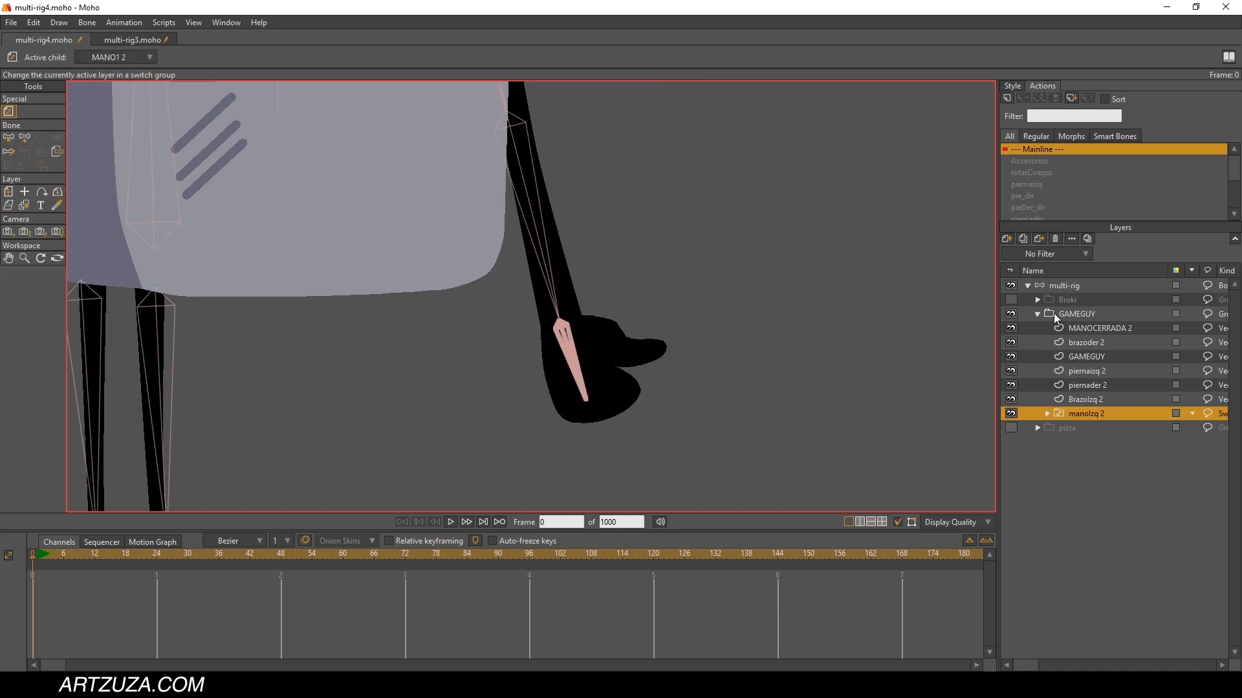
pyautogui.click(1058, 289)
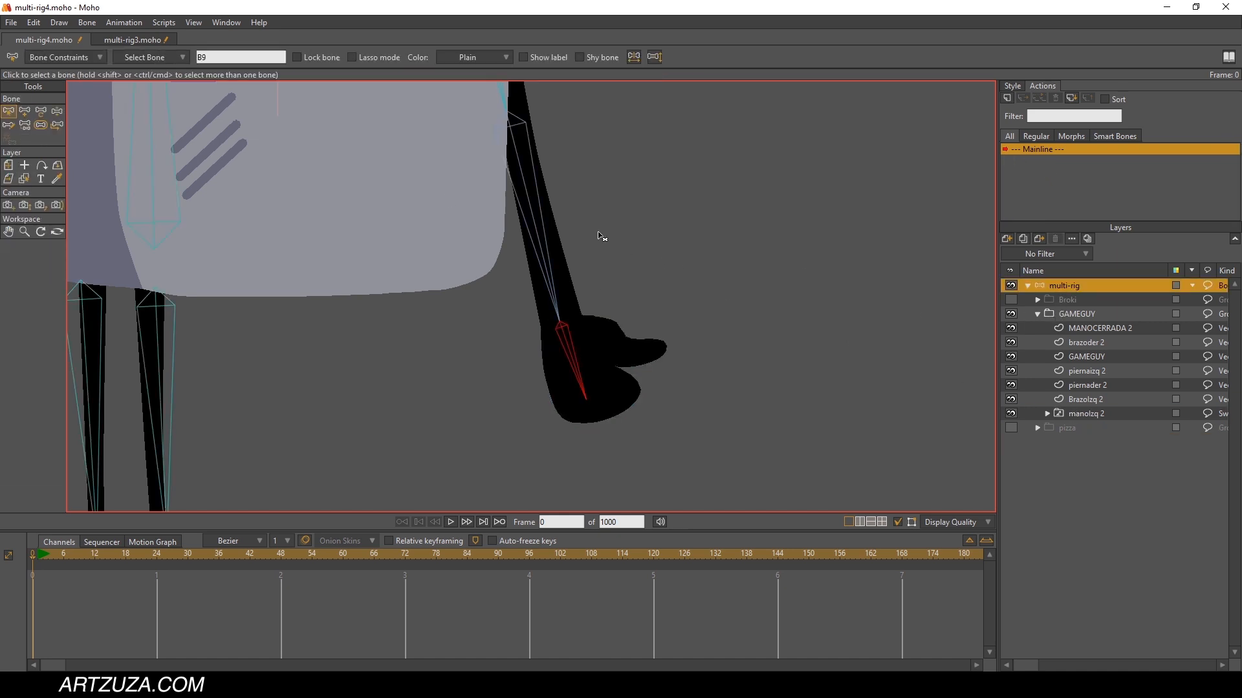
pyautogui.click(57, 110)
pyautogui.scroll(-3, 230, 211)
pyautogui.moveTo(439, 286); pyautogui.dragTo(469, 287)
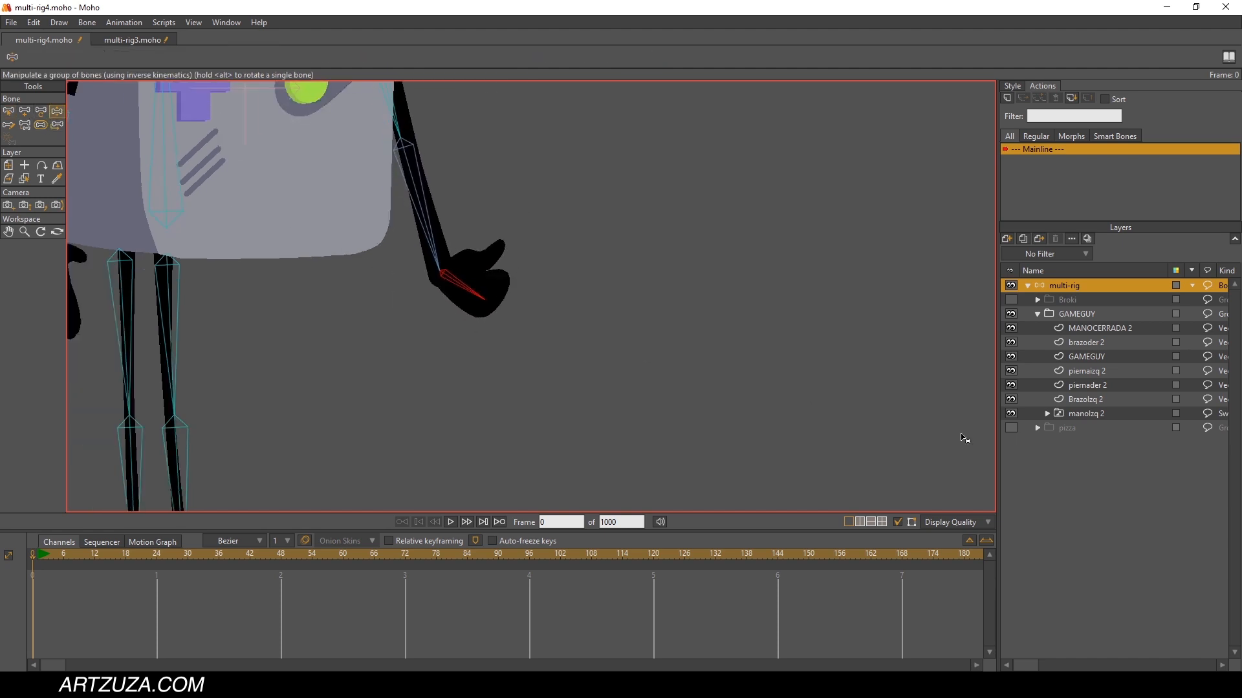
# Step: Expand the manoIzq 2 group to check MANO1 2, and test the bound arm by bending its bones on the multi-rig layer
pyautogui.click(1047, 413)
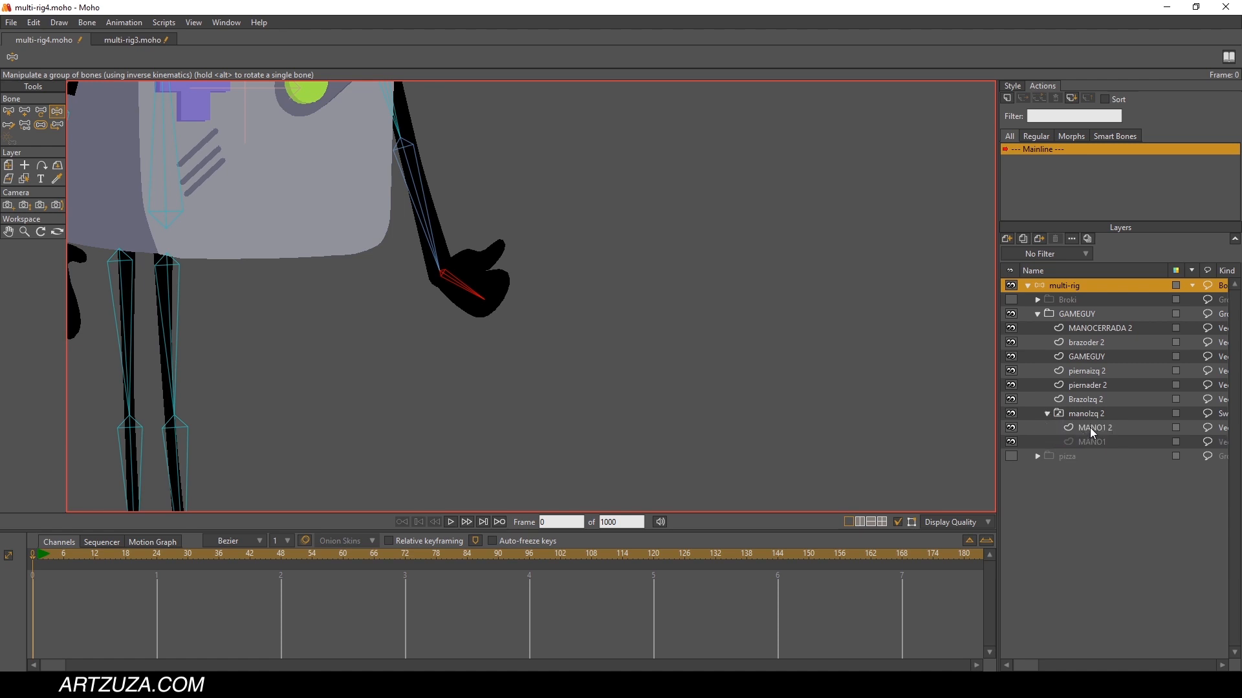
pyautogui.click(1091, 429)
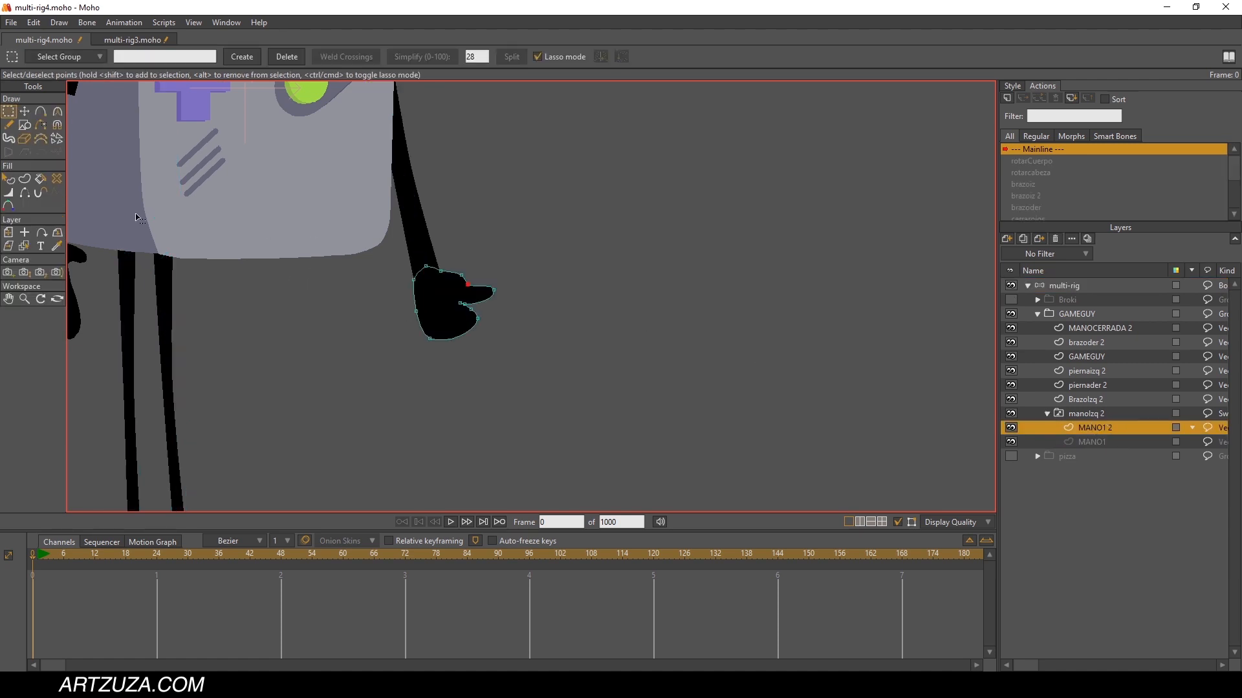
pyautogui.click(1067, 286)
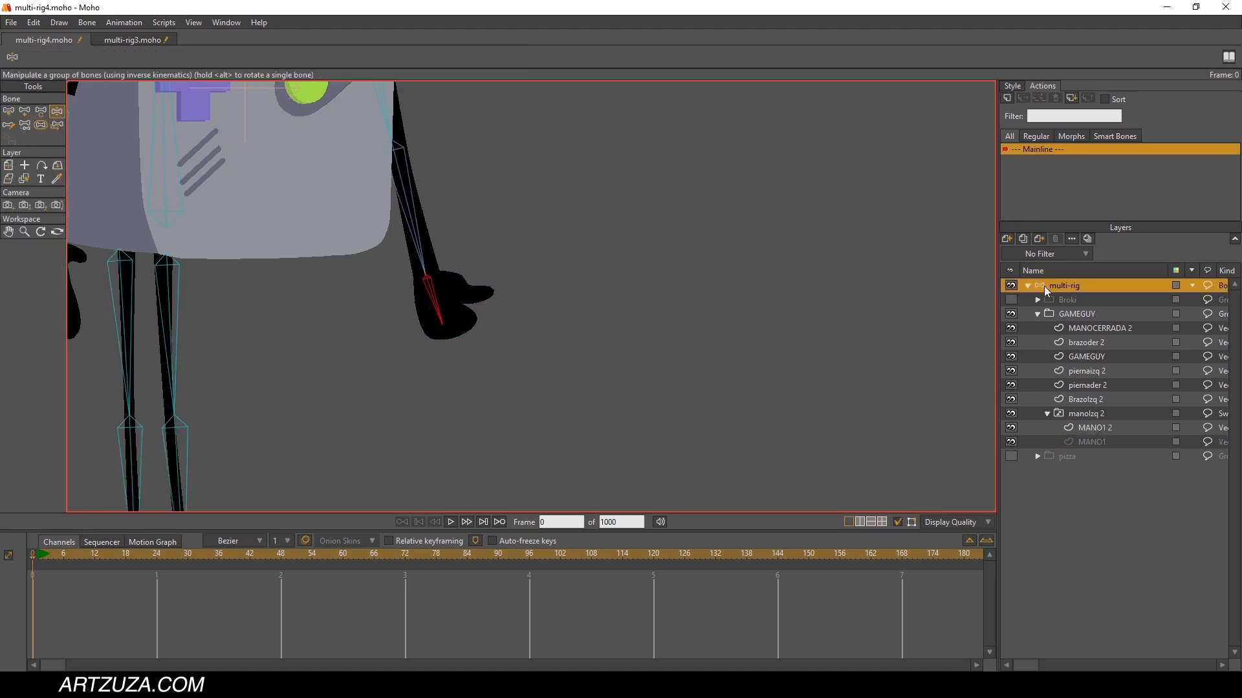
pyautogui.scroll(-2, 374, 209)
pyautogui.moveTo(456, 214); pyautogui.dragTo(589, 297)
pyautogui.scroll(-5, 546, 245)
pyautogui.moveTo(542, 260); pyautogui.dragTo(590, 324)
pyautogui.scroll(4, 566, 293)
pyautogui.scroll(2, 564, 289)
pyautogui.moveTo(497, 260); pyautogui.dragTo(579, 175)
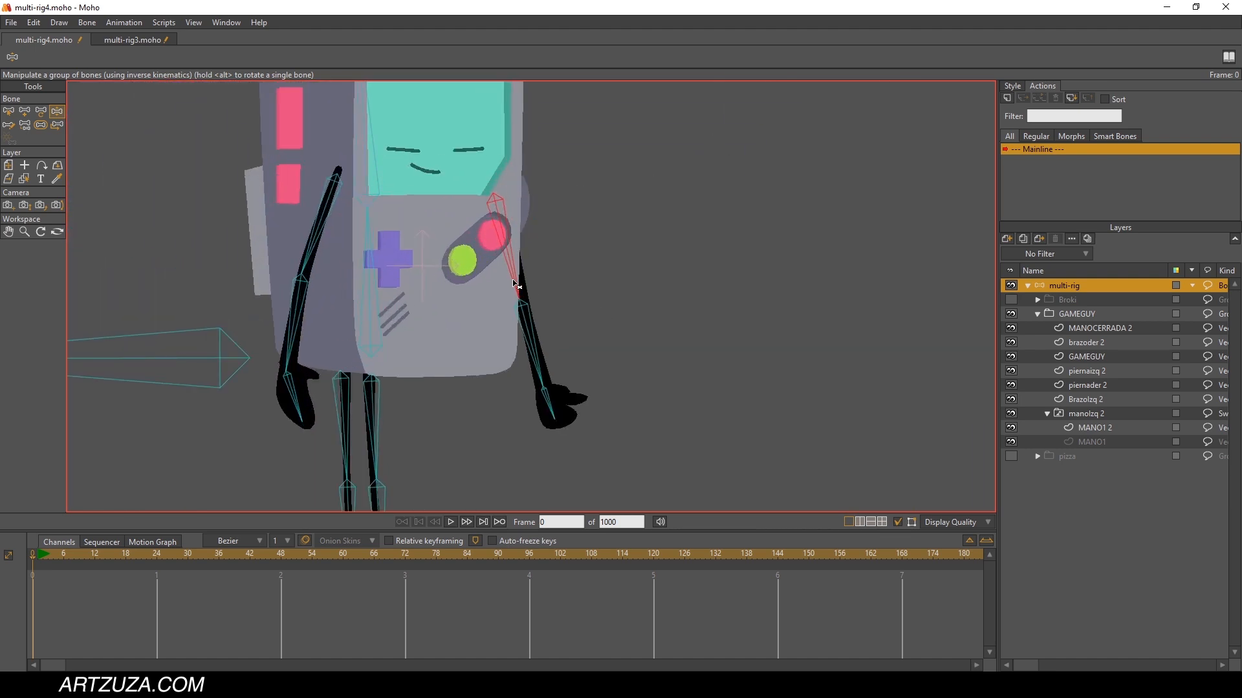
pyautogui.moveTo(537, 333); pyautogui.dragTo(550, 279)
pyautogui.moveTo(299, 247); pyautogui.dragTo(410, 264)
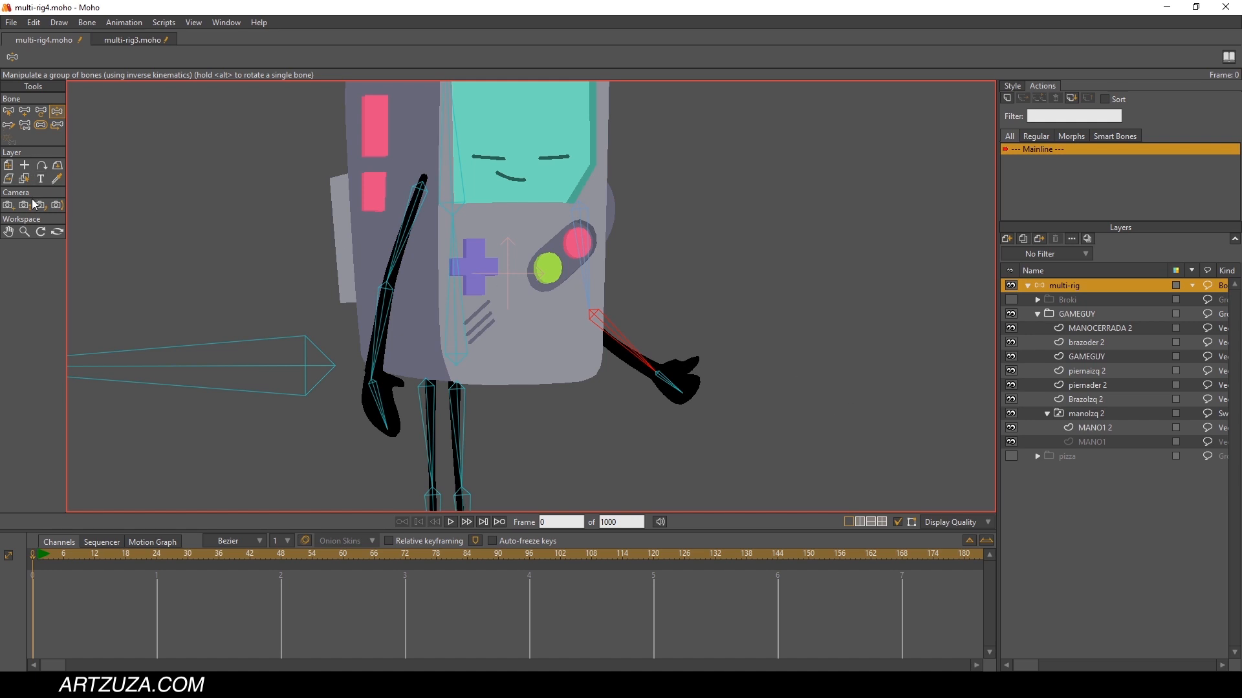
# Step: Bind the shoulder and elbow points of the brazoder 2 layer to the upper-arm bone
pyautogui.click(24, 179)
pyautogui.click(398, 242)
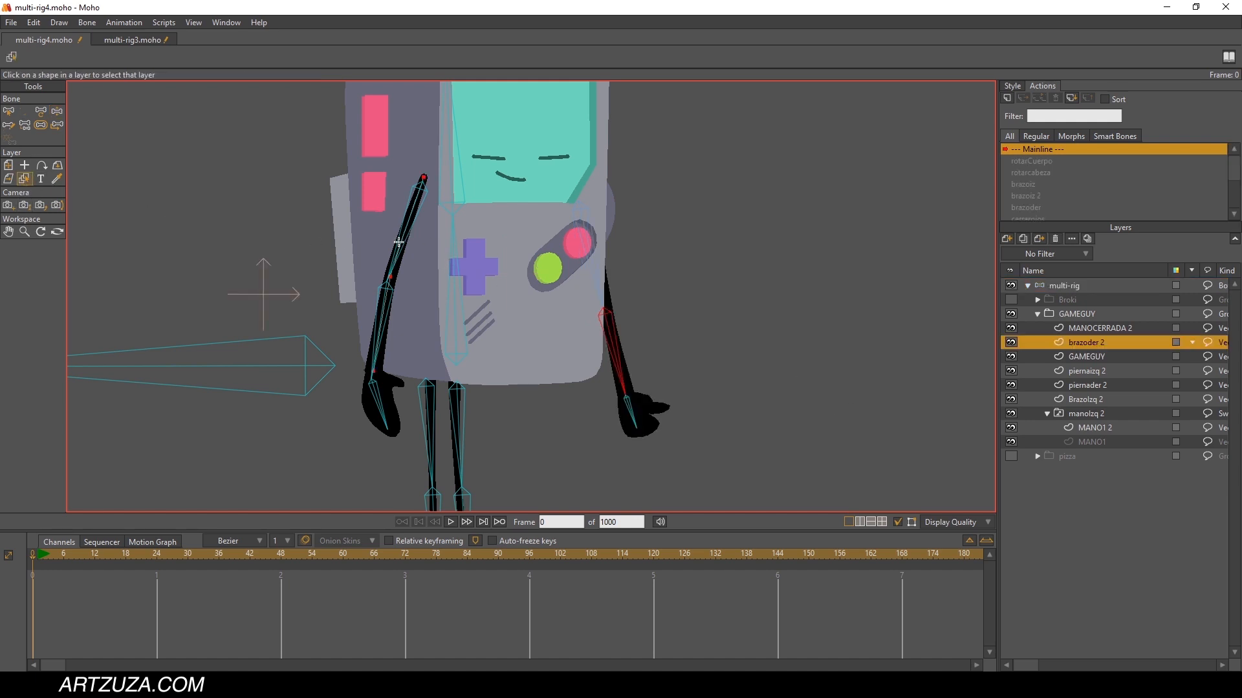
pyautogui.scroll(2, 398, 243)
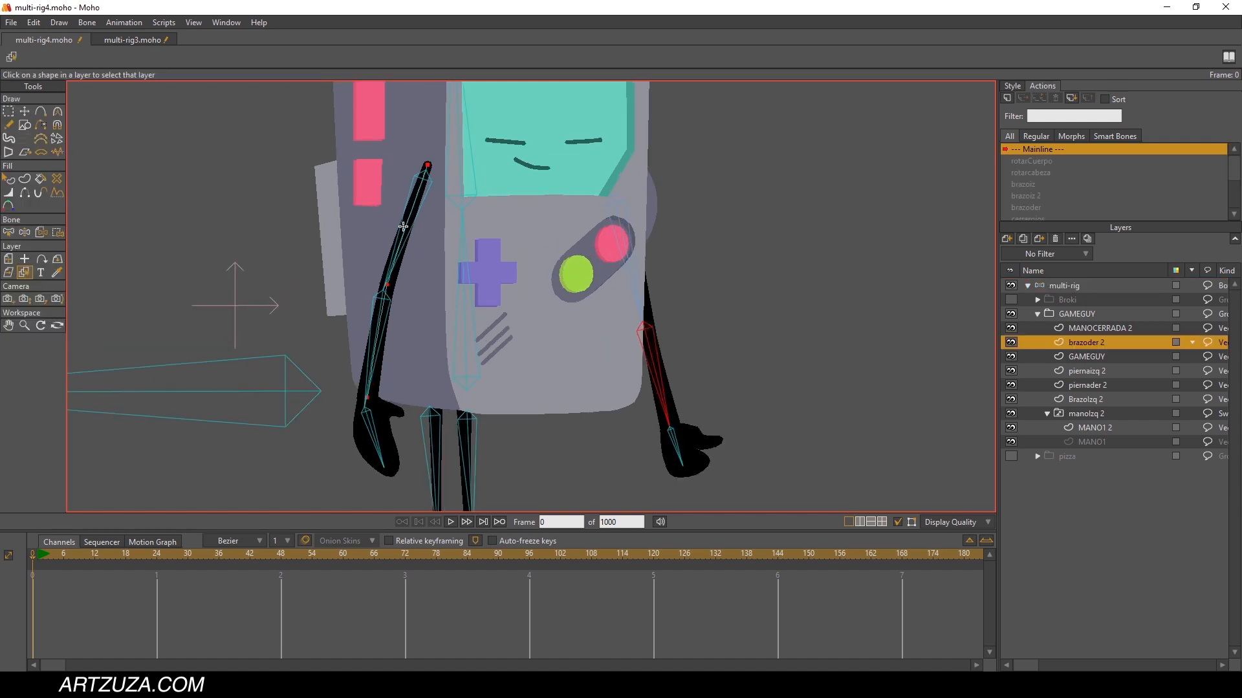
pyautogui.click(59, 234)
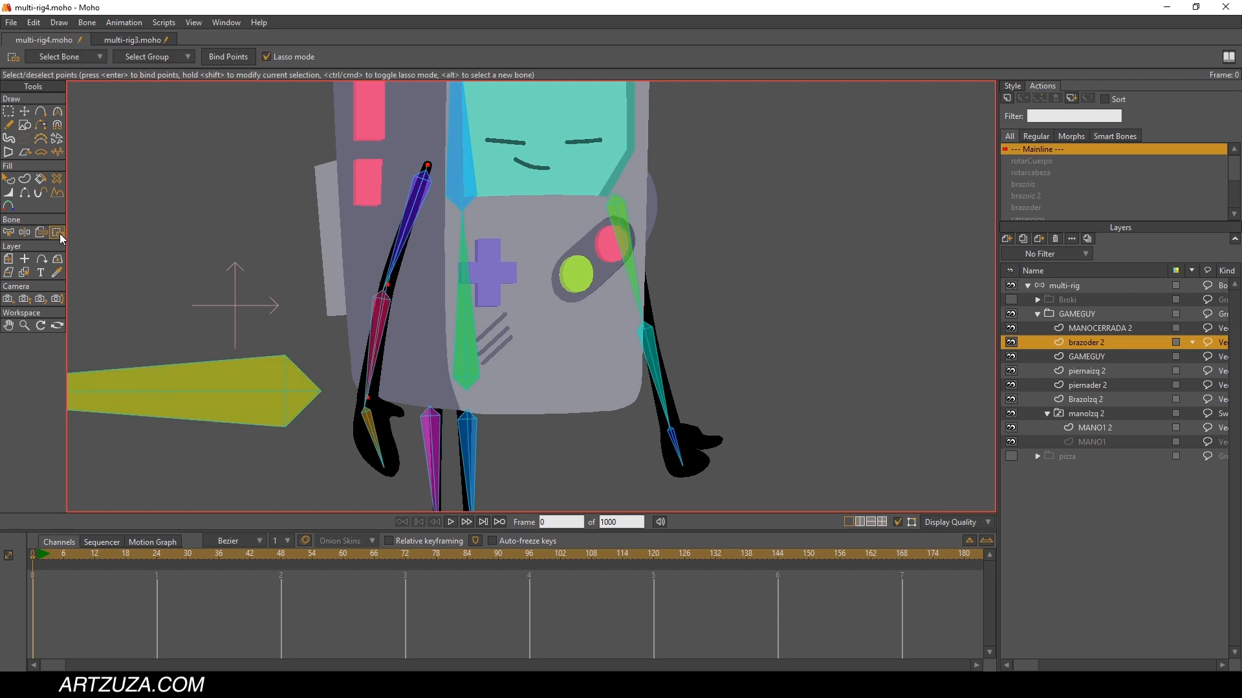
pyautogui.keyDown('alt'); pyautogui.click(414, 210); pyautogui.keyUp('alt')
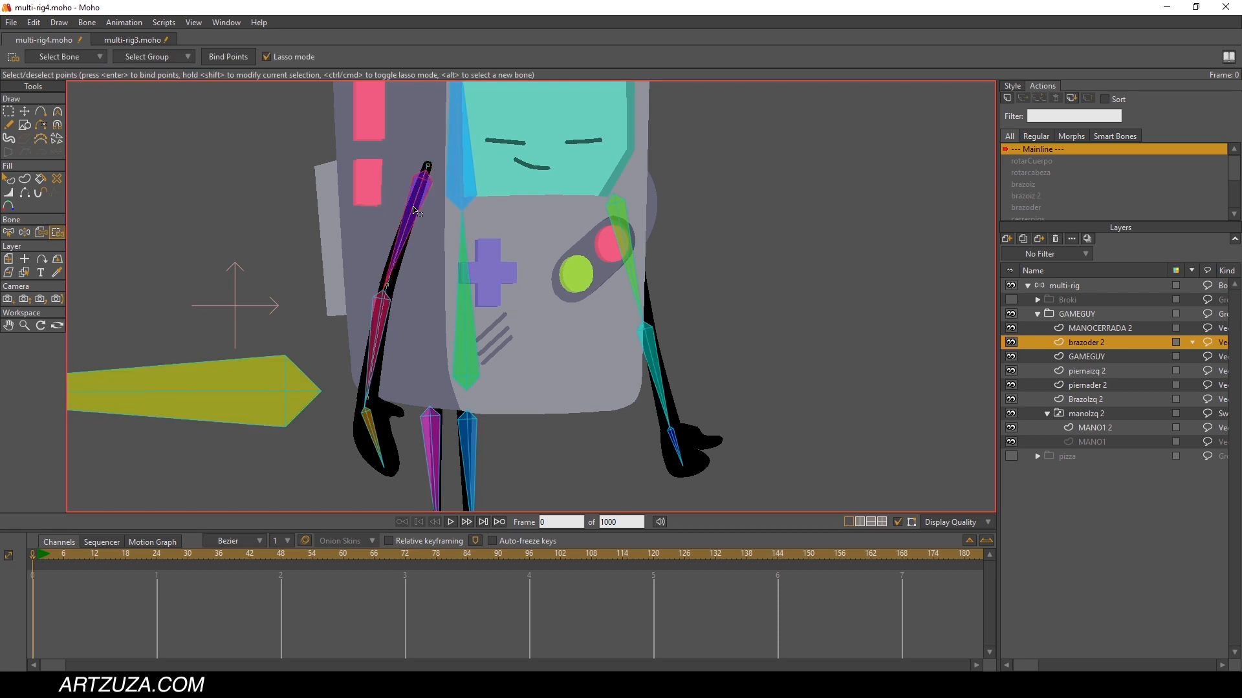
pyautogui.moveTo(451, 137)
pyautogui.mouseDown()
pyautogui.moveTo(417, 159)
pyautogui.moveTo(476, 239)
pyautogui.moveTo(442, 140)
pyautogui.mouseUp()
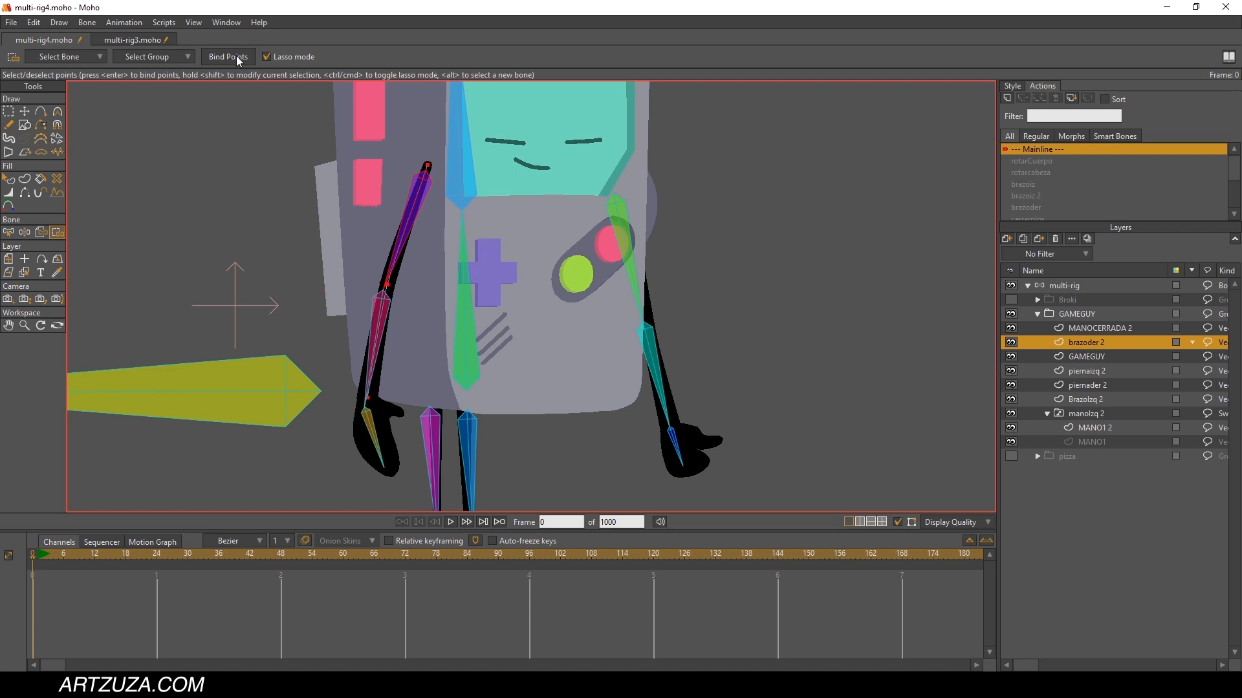
# Step: Bind the wrist points of brazoder 2 to the forearm bone
pyautogui.keyDown('alt'); pyautogui.click(384, 305); pyautogui.keyUp('alt')
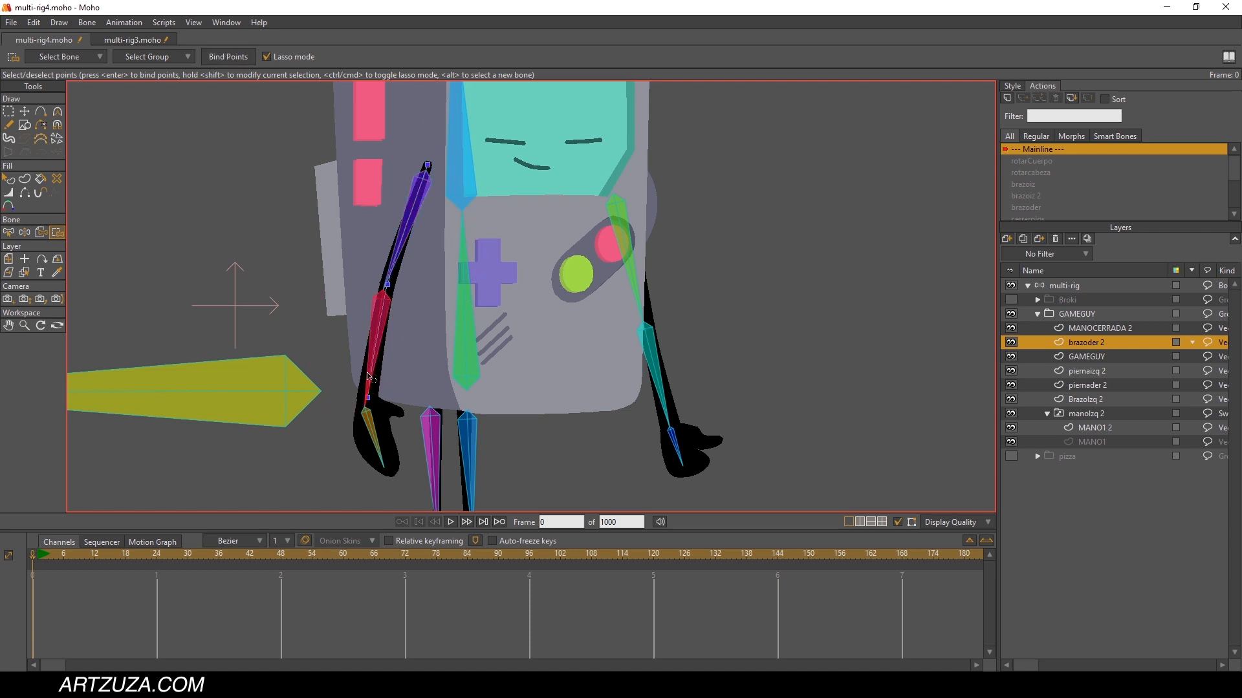
pyautogui.moveTo(374, 425)
pyautogui.mouseDown()
pyautogui.moveTo(368, 386)
pyautogui.moveTo(349, 382)
pyautogui.mouseUp()
pyautogui.moveTo(396, 421); pyautogui.dragTo(431, 368)
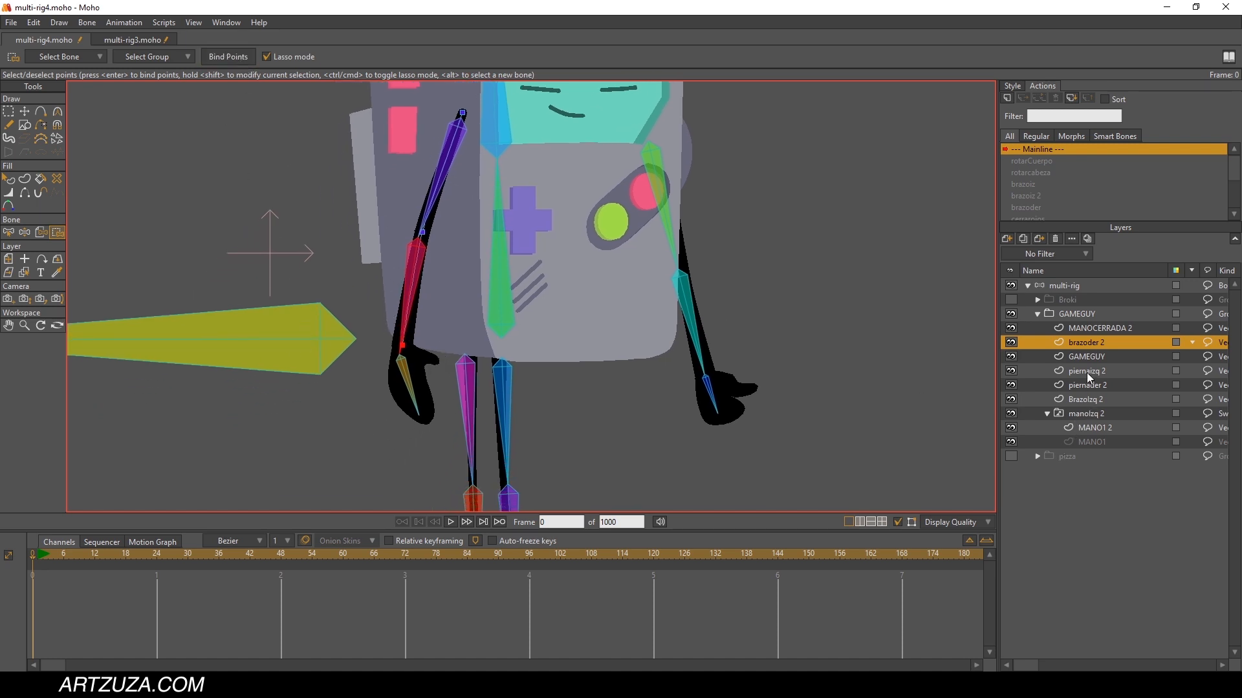
# Step: Bind all points of the MANOCERRADA 2 hand layer to that arm's hand bone
pyautogui.click(1098, 331)
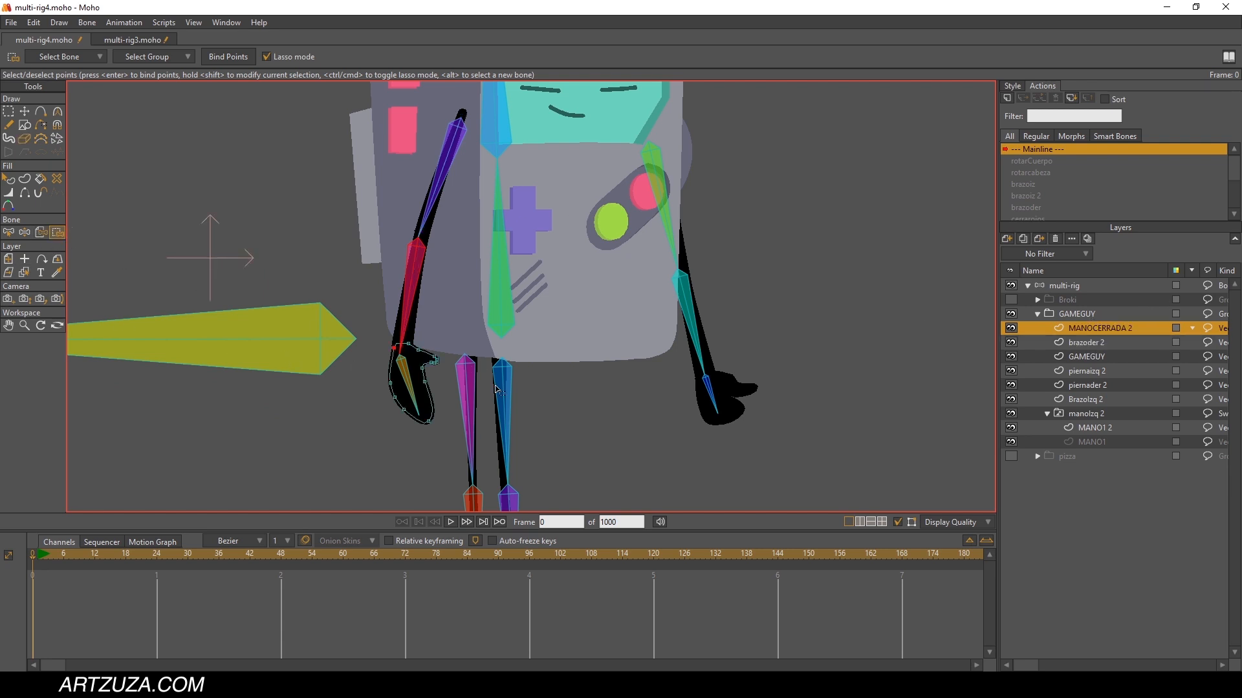
pyautogui.keyDown('alt'); pyautogui.click(403, 369); pyautogui.keyUp('alt')
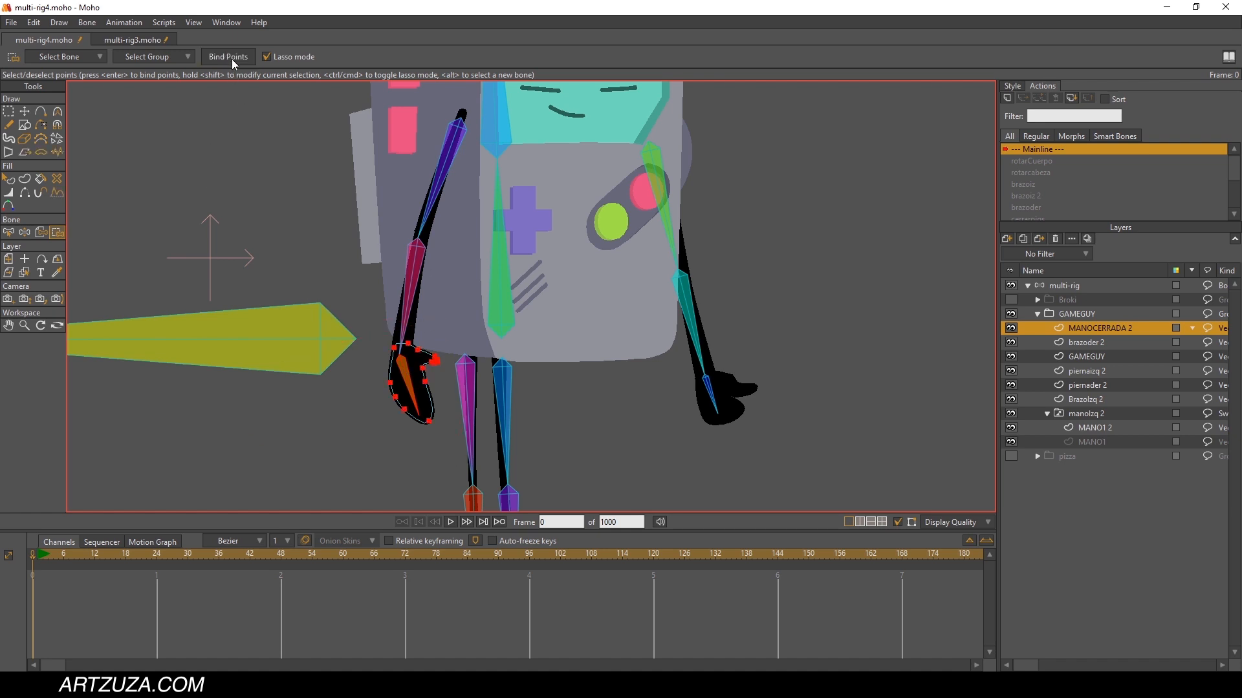
pyautogui.scroll(-3, 437, 379)
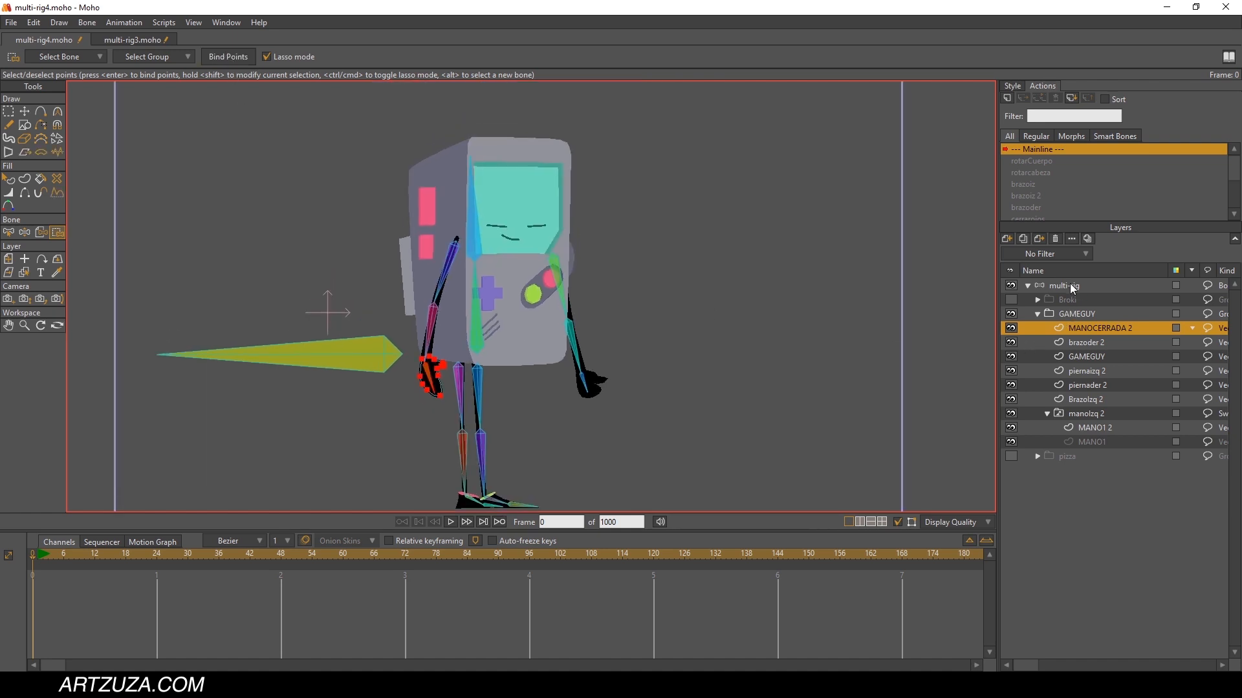
# Step: Test both of GAMEGUY's arms on the multi-rig layer by bending their bones with Manipulate Bones
pyautogui.click(1070, 284)
pyautogui.click(56, 112)
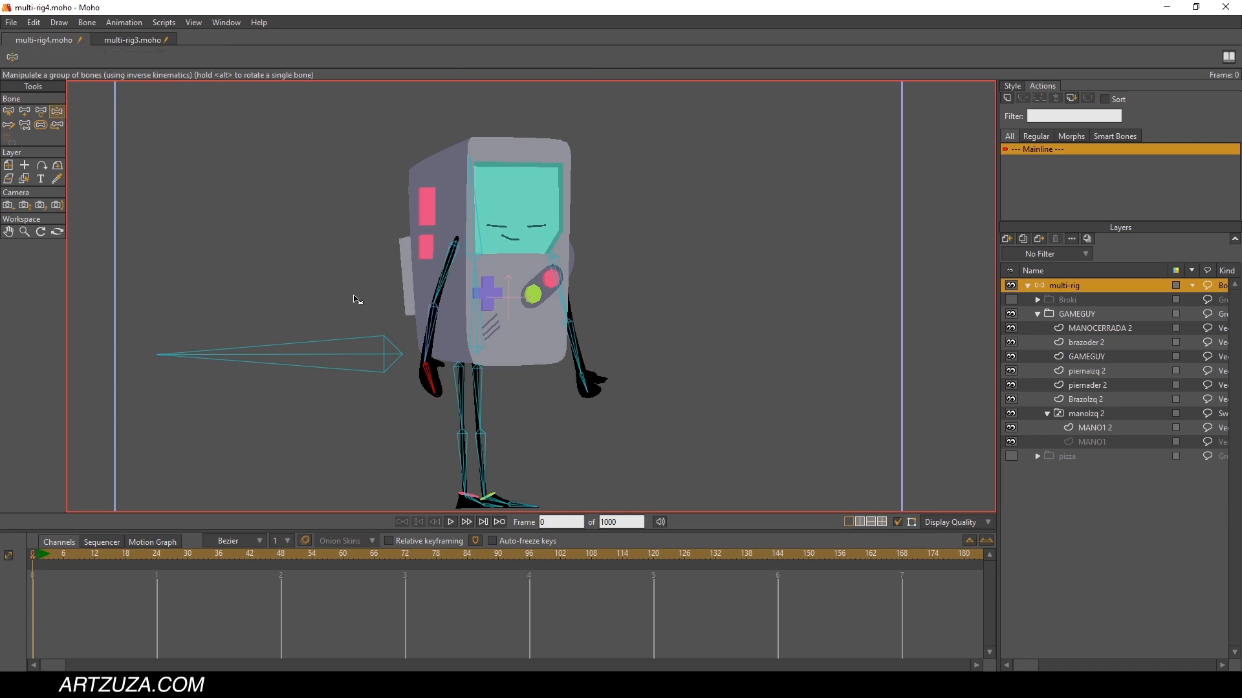
pyautogui.moveTo(419, 326); pyautogui.dragTo(349, 410)
pyautogui.moveTo(569, 323); pyautogui.dragTo(641, 279)
pyautogui.moveTo(587, 375); pyautogui.dragTo(648, 332)
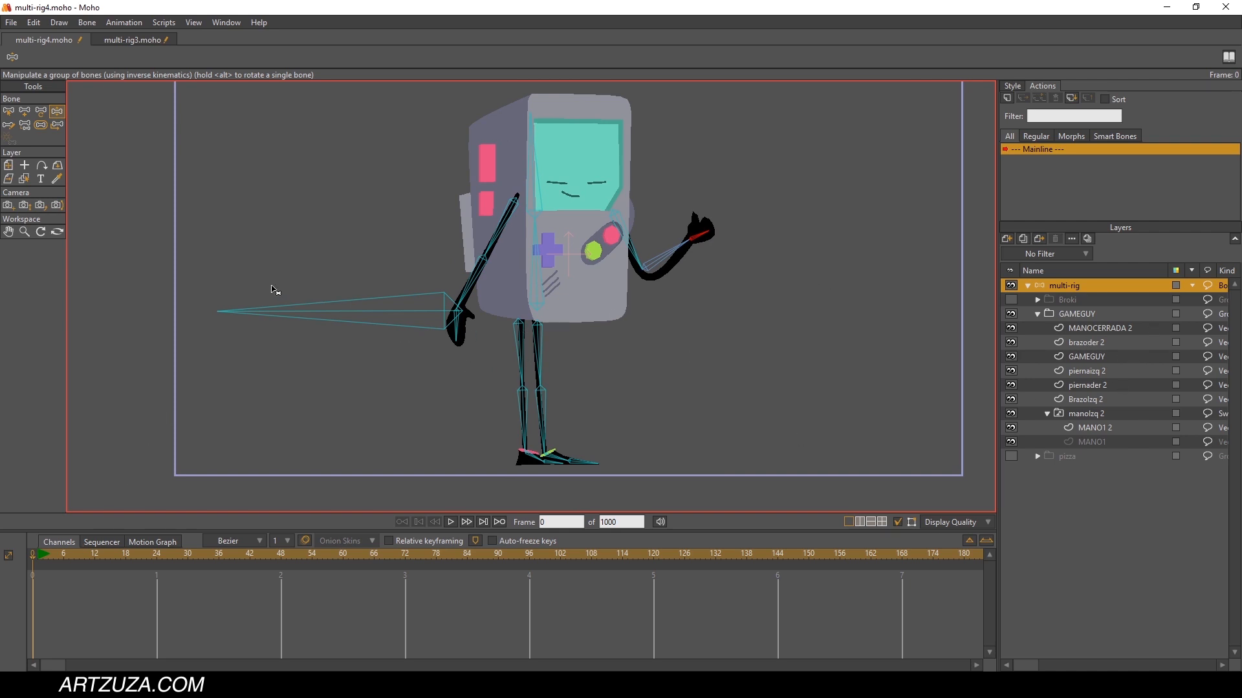
# Step: Bind the hip and knee points of the piernader 2 leg layer to the matching thigh bone
pyautogui.click(24, 178)
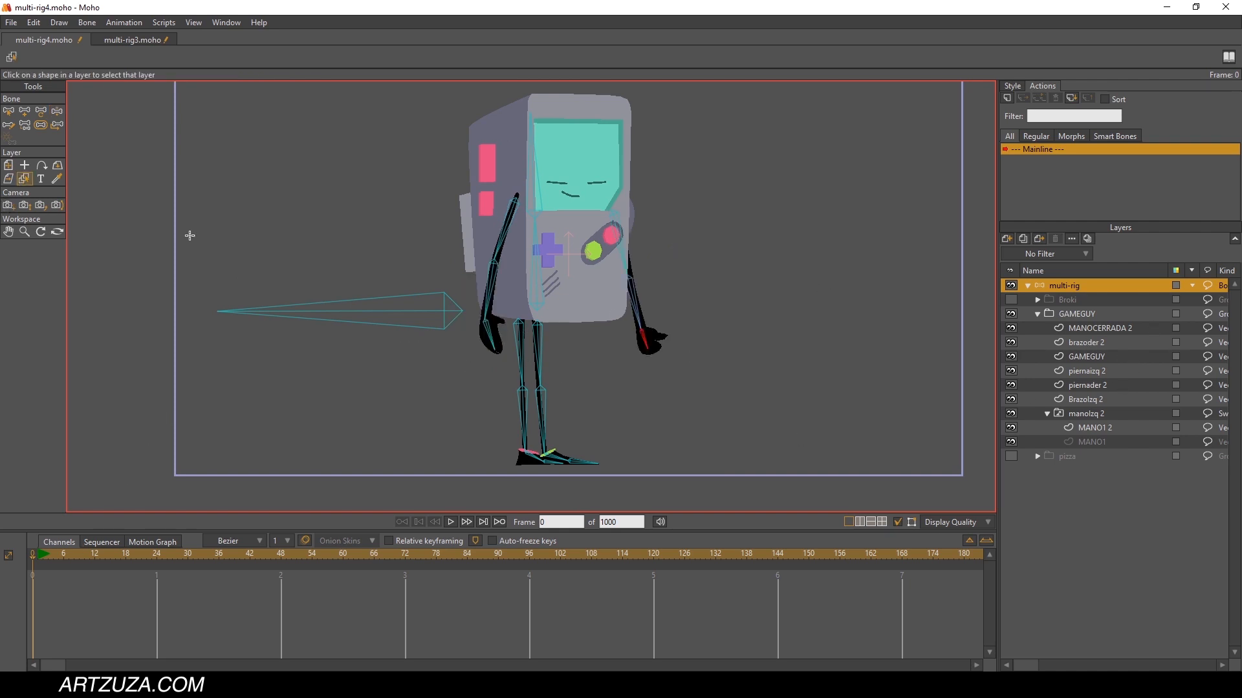
pyautogui.click(524, 351)
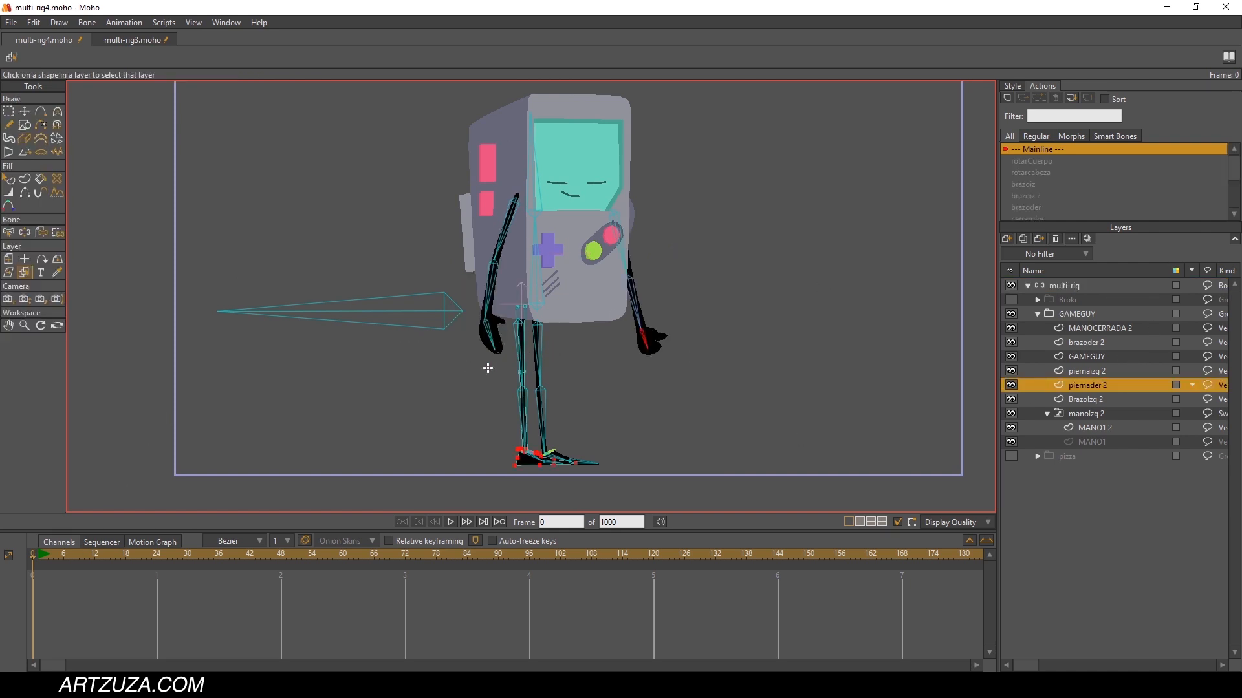
pyautogui.click(61, 235)
pyautogui.scroll(3, 514, 285)
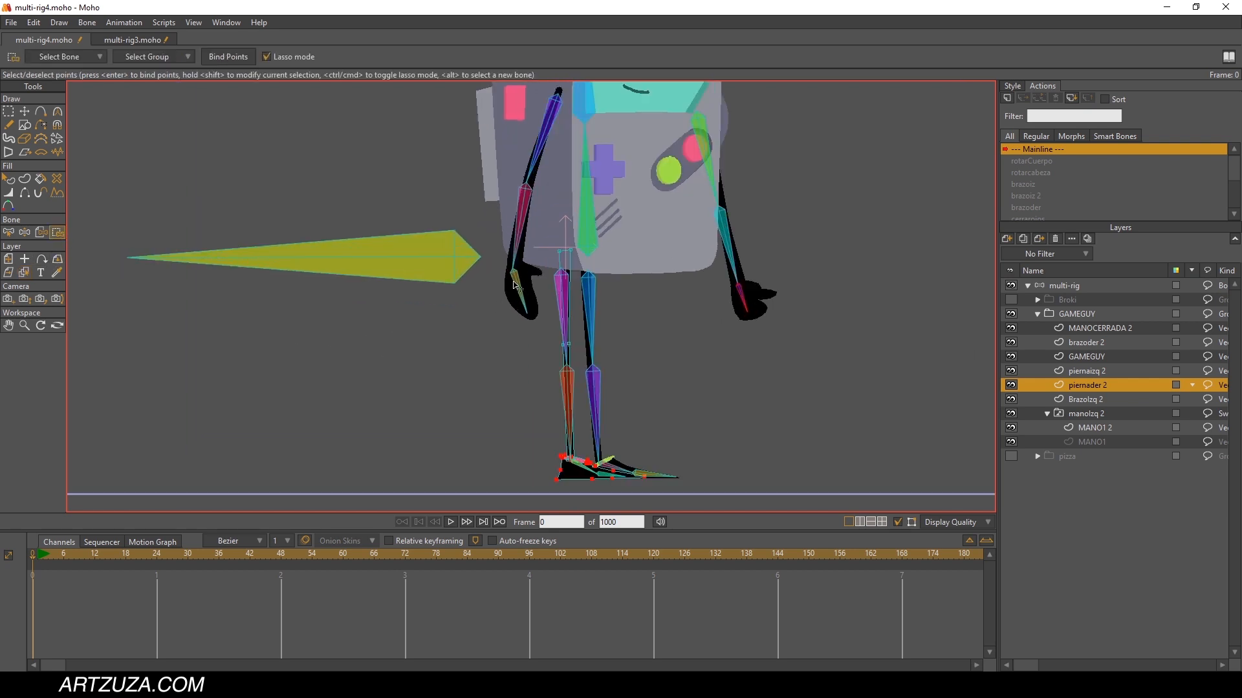
pyautogui.keyDown('alt'); pyautogui.click(566, 277); pyautogui.keyUp('alt')
pyautogui.moveTo(566, 300); pyautogui.dragTo(583, 296)
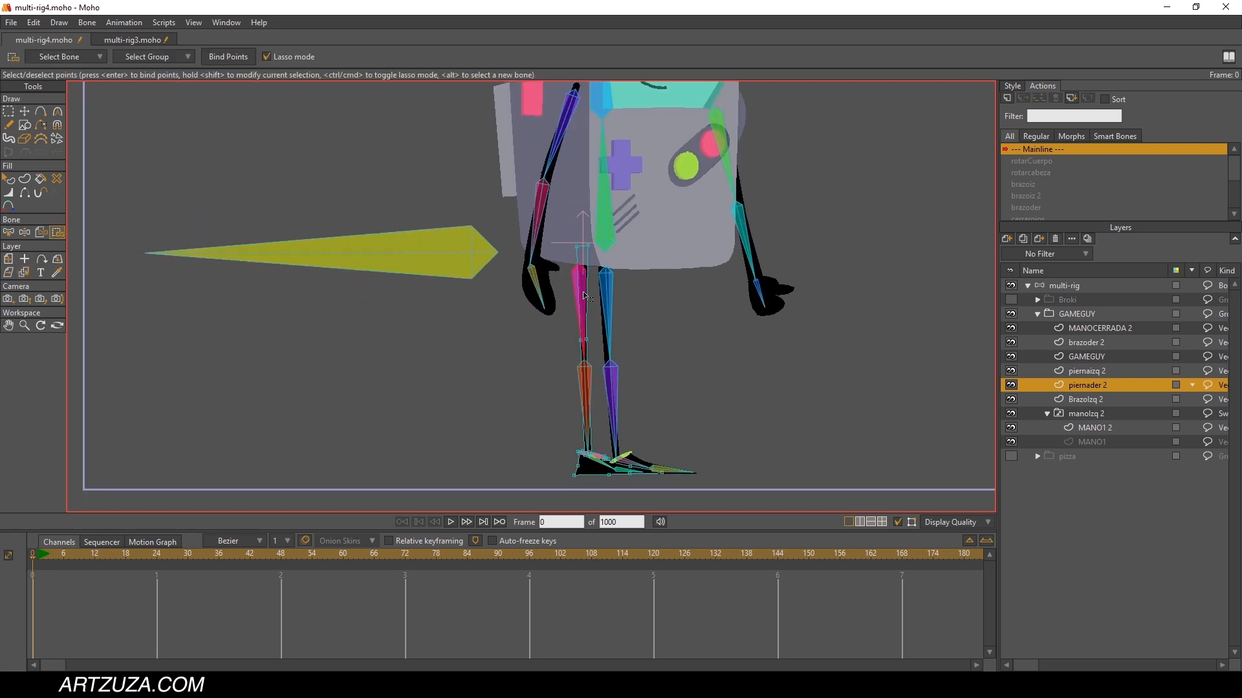
pyautogui.moveTo(583, 221); pyautogui.dragTo(539, 339)
pyautogui.moveTo(618, 327)
pyautogui.mouseDown()
pyautogui.moveTo(608, 229)
pyautogui.moveTo(573, 221)
pyautogui.mouseUp()
pyautogui.click(222, 57)
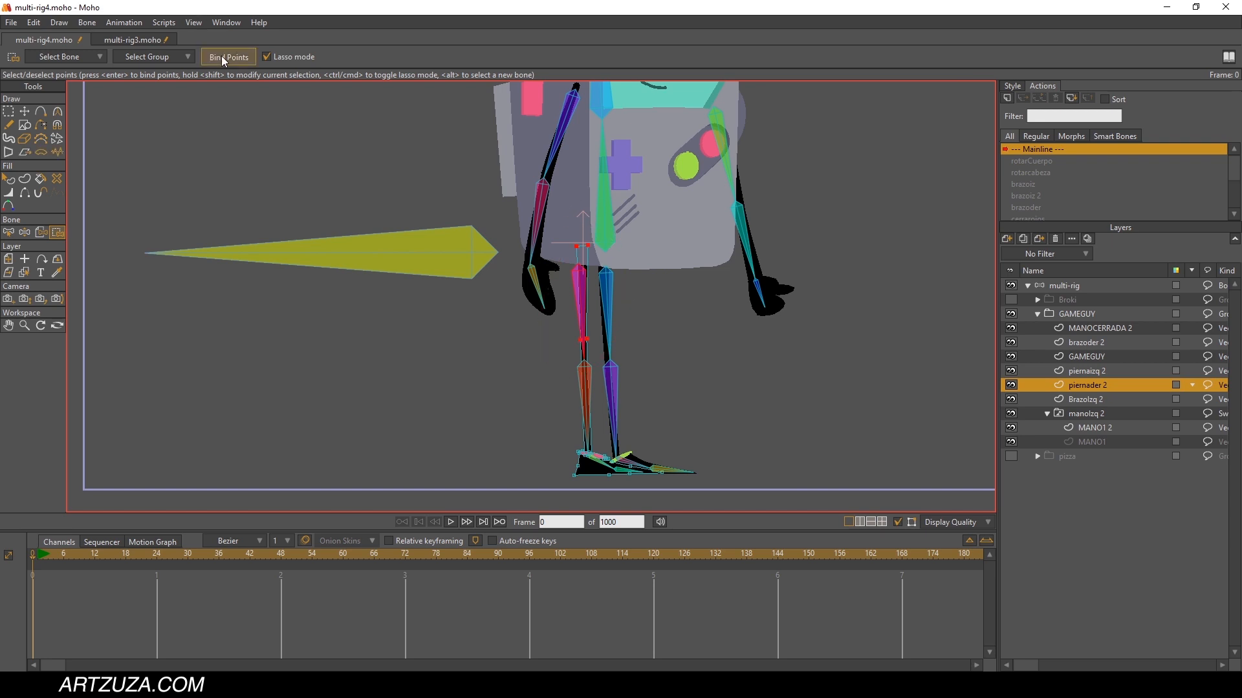
# Step: Bind the ankle and foot points of piernader 2 to the shin bone
pyautogui.moveTo(610, 351); pyautogui.dragTo(642, 256)
pyautogui.keyDown('alt'); pyautogui.click(622, 279); pyautogui.keyUp('alt')
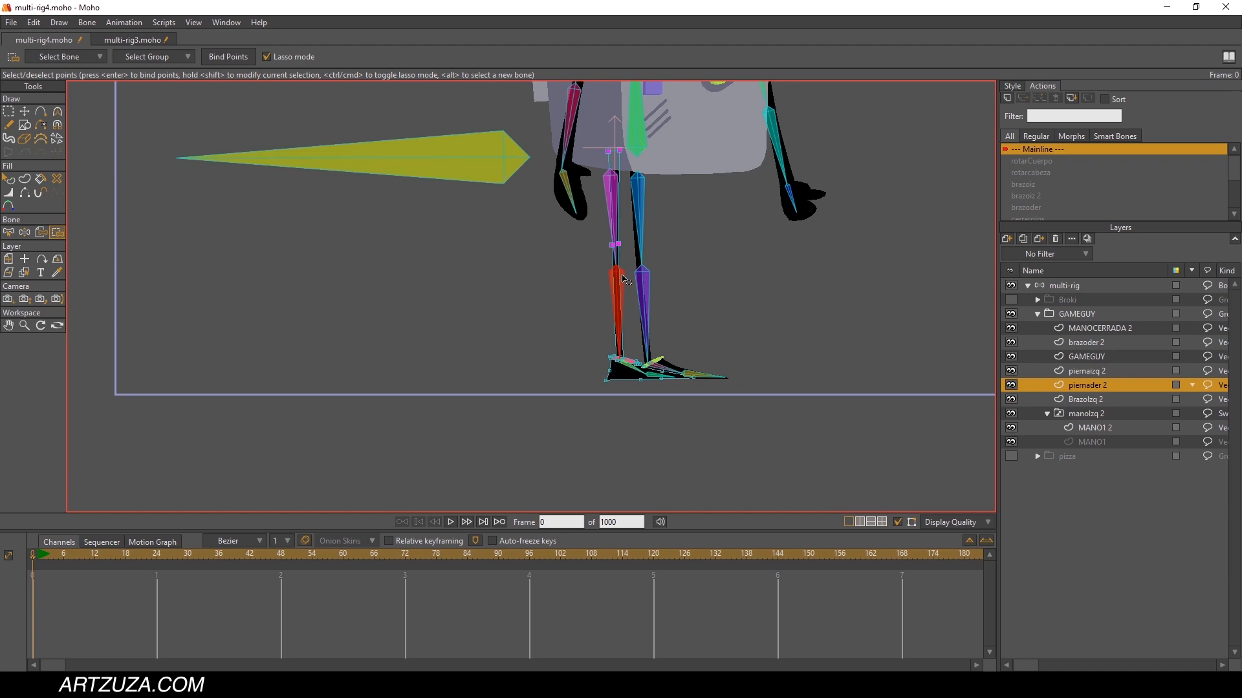
pyautogui.scroll(3, 624, 279)
pyautogui.moveTo(630, 355); pyautogui.dragTo(644, 305)
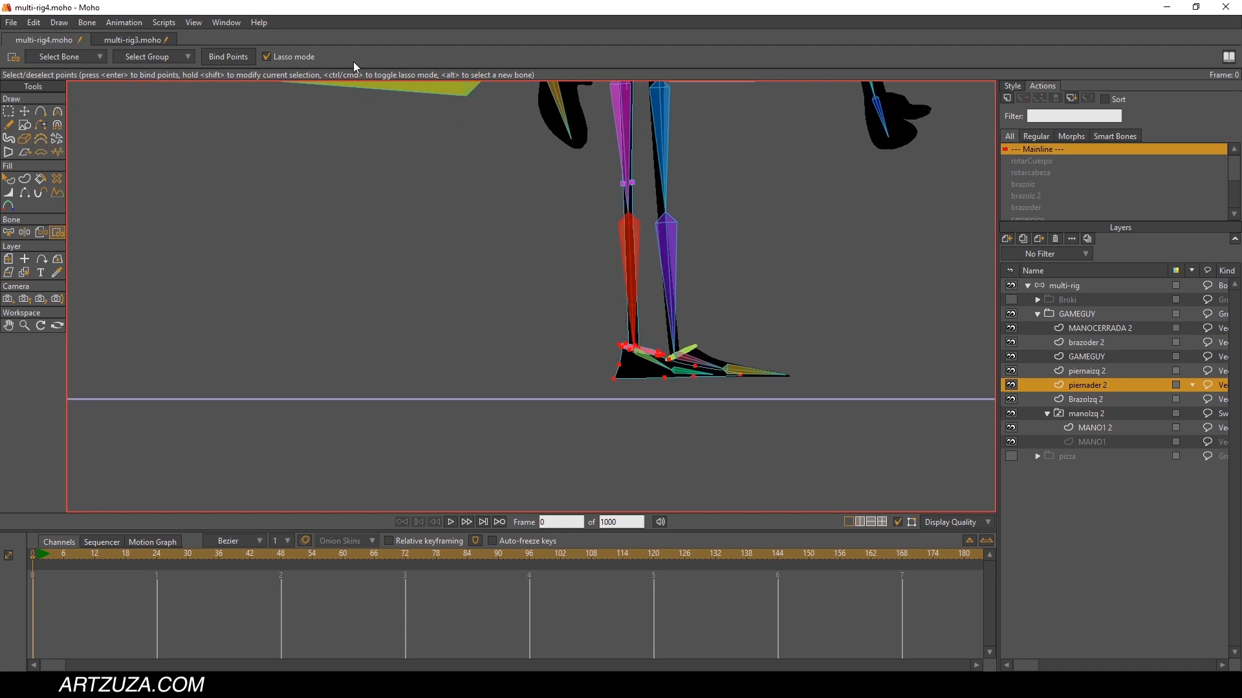
pyautogui.click(233, 61)
# Step: Bind the foot points of piernader 2, excluding the ankle and toe tip points, to the rear foot bone
pyautogui.scroll(4, 708, 318)
pyautogui.moveTo(670, 347); pyautogui.dragTo(706, 262)
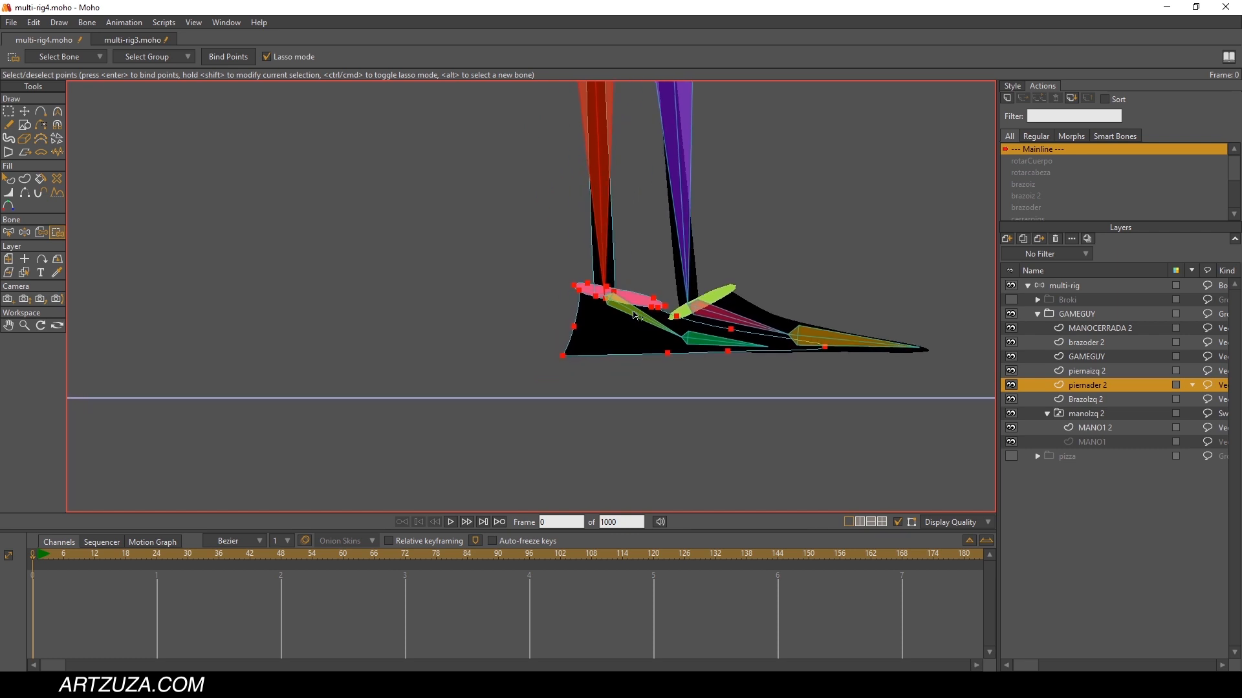
pyautogui.scroll(5, 634, 315)
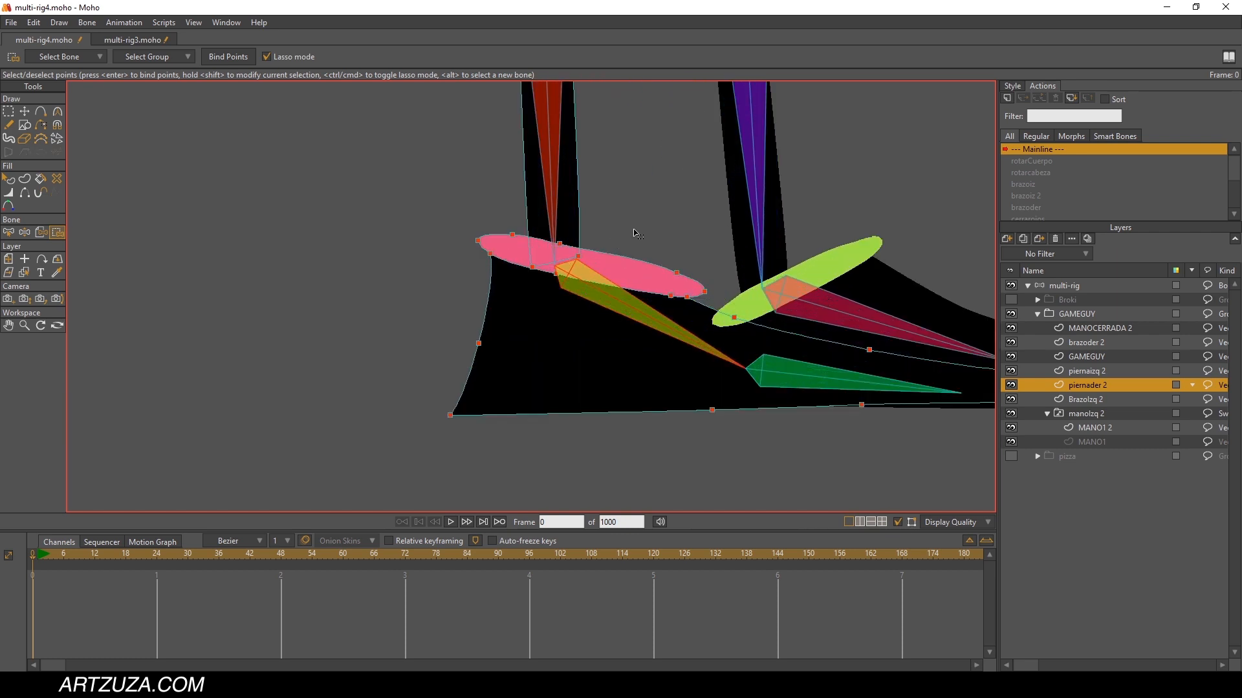
pyautogui.moveTo(588, 236)
pyautogui.mouseDown()
pyautogui.moveTo(537, 219)
pyautogui.moveTo(594, 244)
pyautogui.moveTo(584, 268)
pyautogui.moveTo(518, 274)
pyautogui.moveTo(526, 241)
pyautogui.moveTo(508, 225)
pyautogui.moveTo(427, 287)
pyautogui.mouseUp()
pyautogui.moveTo(923, 398)
pyautogui.mouseDown()
pyautogui.moveTo(888, 294)
pyautogui.moveTo(760, 266)
pyautogui.mouseUp()
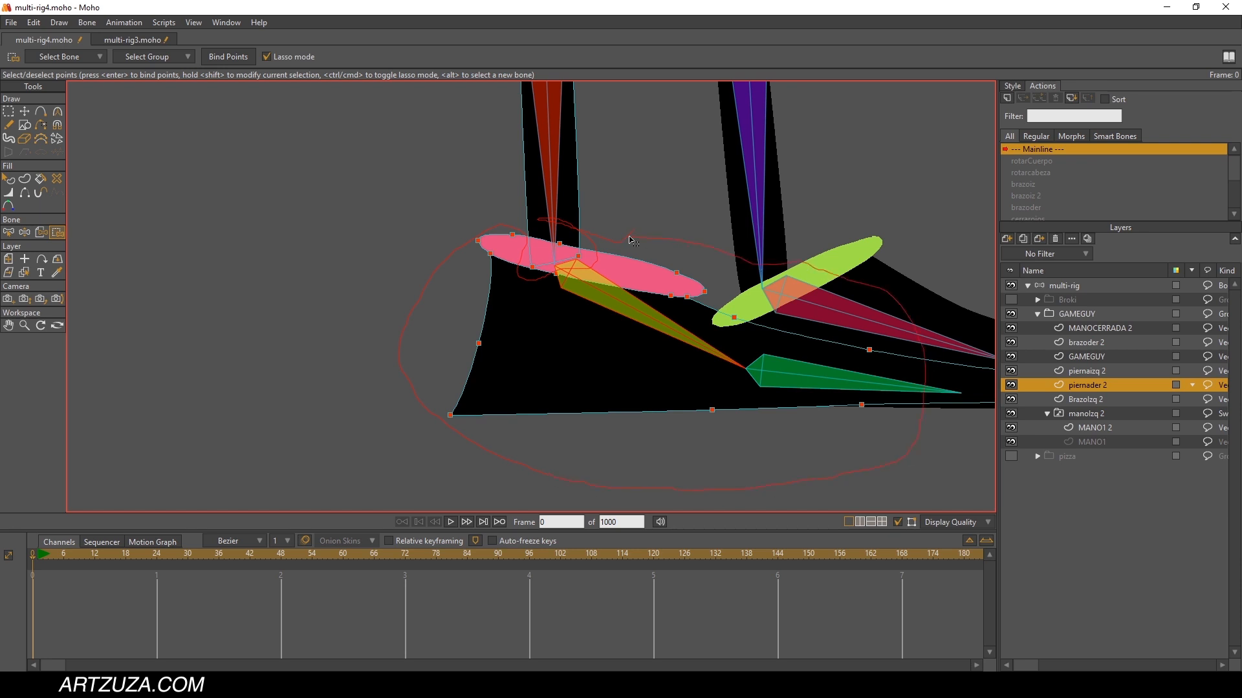
pyautogui.moveTo(625, 240); pyautogui.dragTo(618, 237)
pyautogui.click(249, 61)
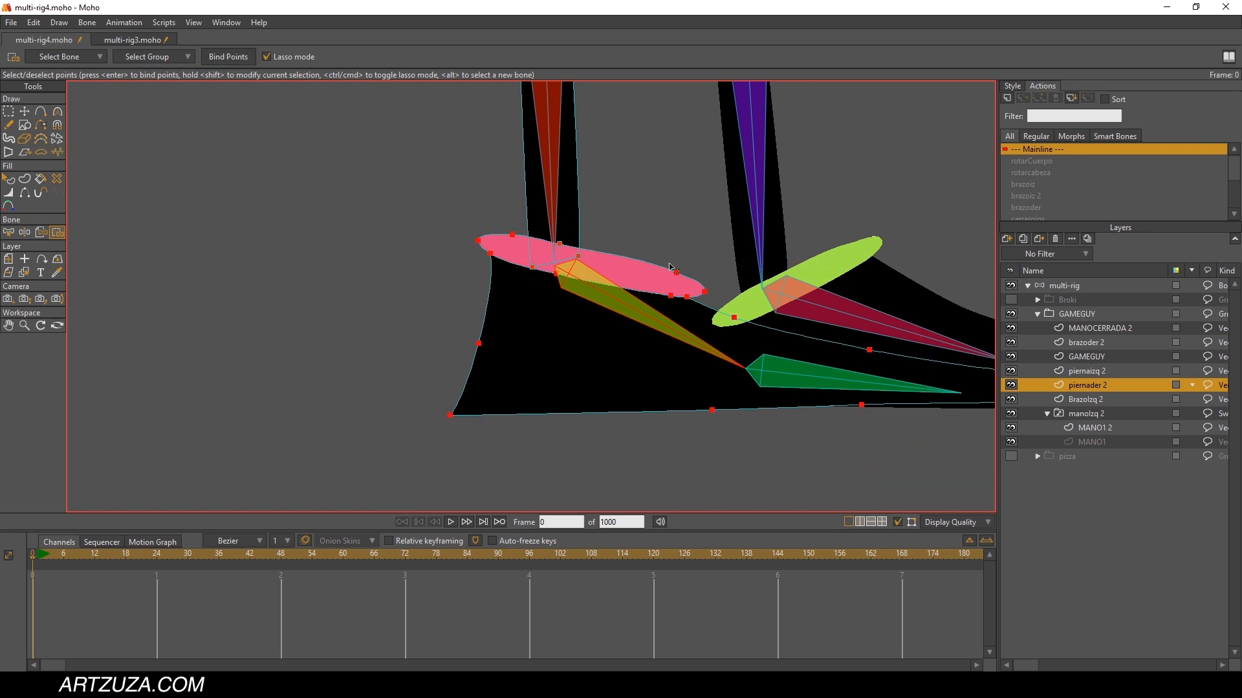
pyautogui.moveTo(679, 276); pyautogui.dragTo(412, 238)
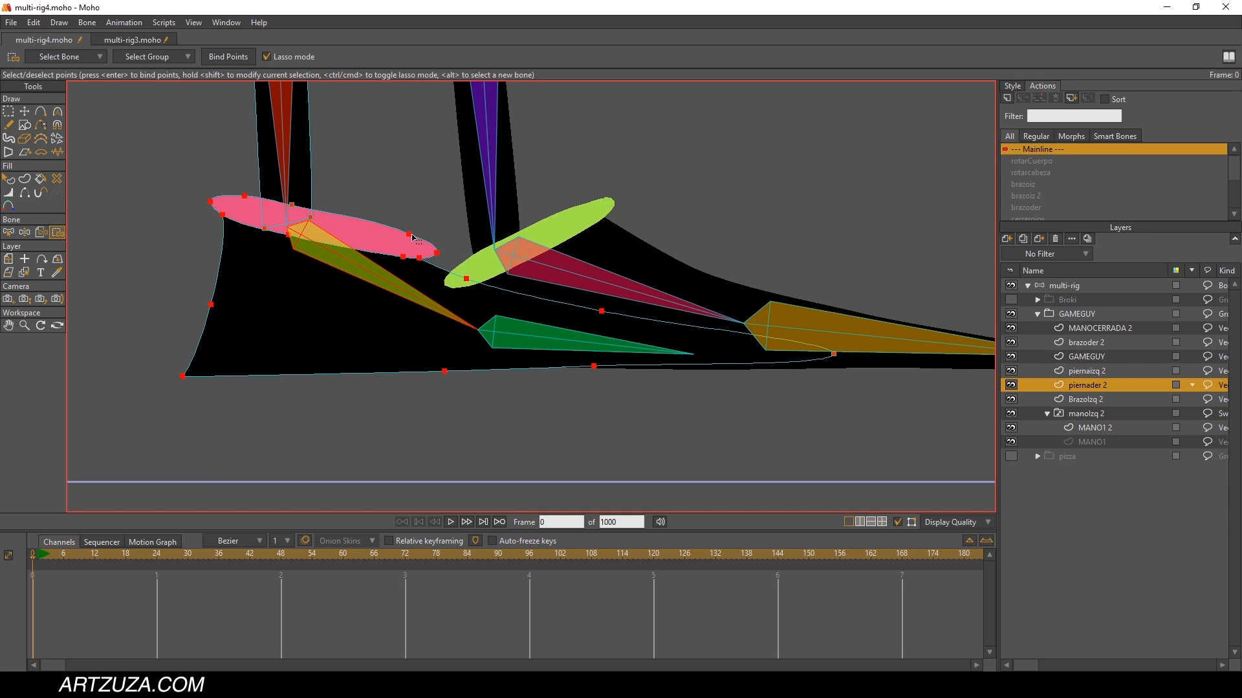
pyautogui.keyDown('alt'); pyautogui.click(510, 336); pyautogui.keyUp('alt')
pyautogui.moveTo(546, 265)
pyautogui.mouseDown()
pyautogui.moveTo(511, 320)
pyautogui.moveTo(562, 417)
pyautogui.mouseUp()
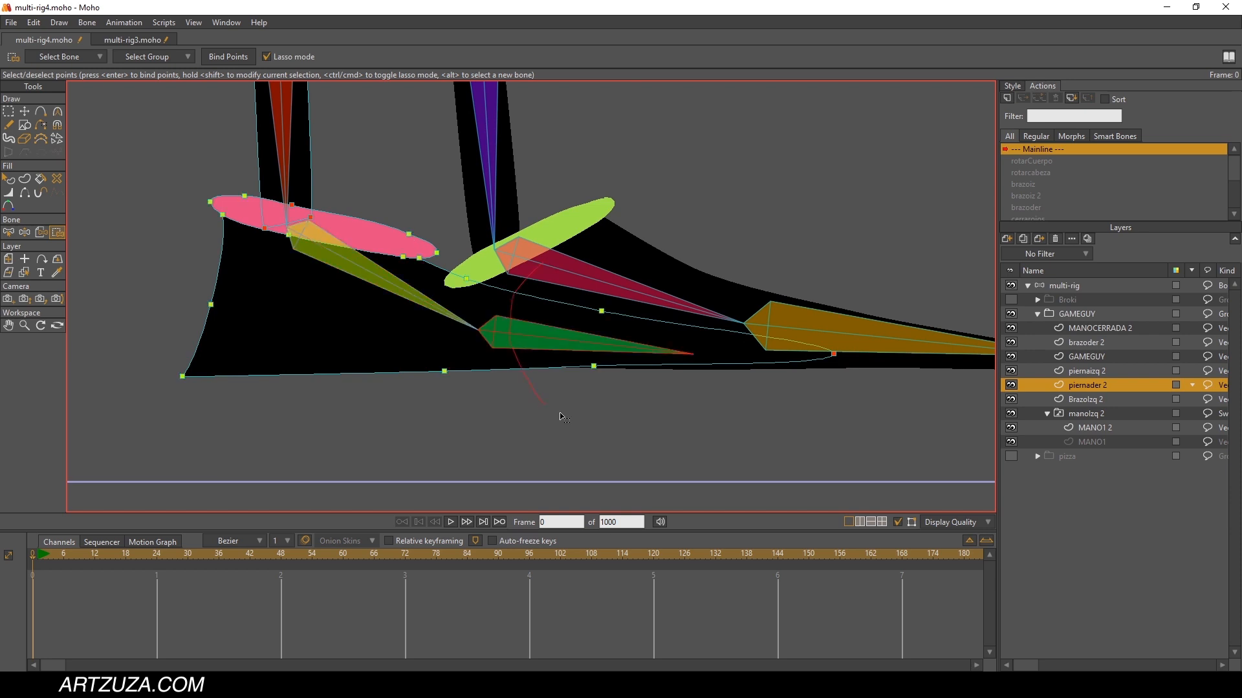
pyautogui.moveTo(851, 333); pyautogui.dragTo(848, 301)
# Step: Bind the heel, ankle and cuff points of piernader 2 to the rear foot bone, leaving out the forefoot points
pyautogui.keyDown('alt'); pyautogui.click(453, 318); pyautogui.keyUp('alt')
pyautogui.moveTo(478, 311); pyautogui.dragTo(594, 342)
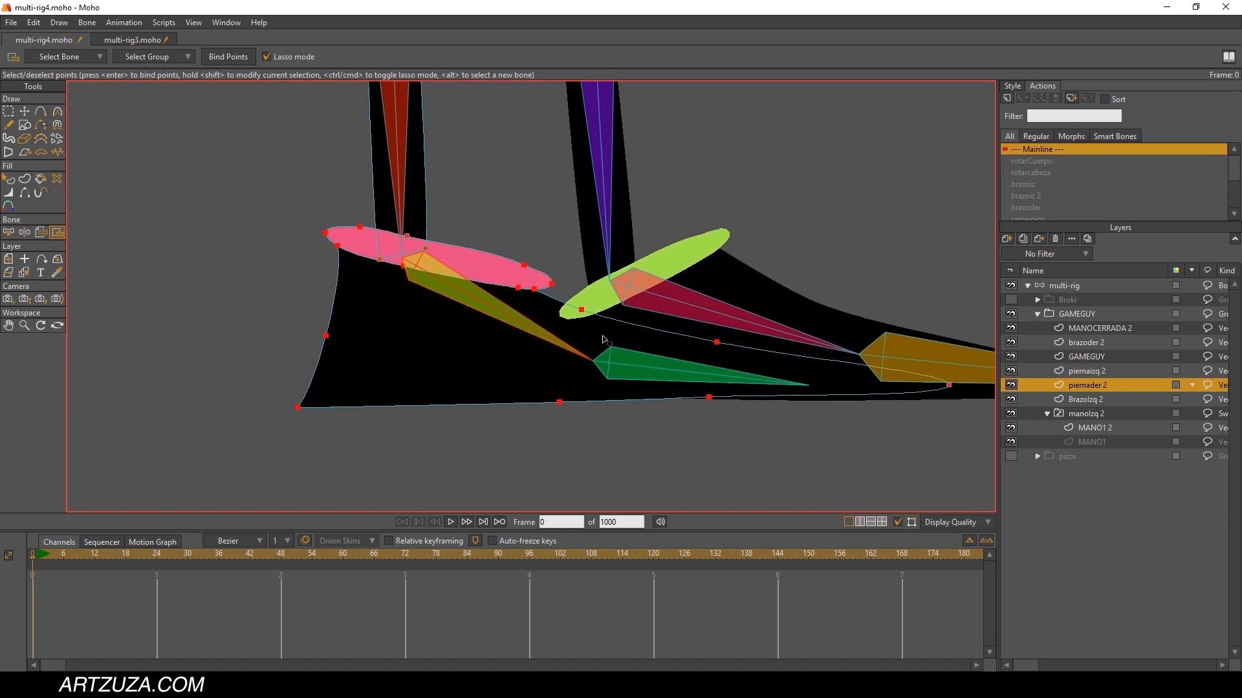
pyautogui.moveTo(523, 225)
pyautogui.mouseDown()
pyautogui.moveTo(339, 187)
pyautogui.moveTo(229, 329)
pyautogui.mouseUp()
pyautogui.moveTo(569, 474)
pyautogui.mouseDown()
pyautogui.moveTo(602, 291)
pyautogui.moveTo(587, 245)
pyautogui.mouseUp()
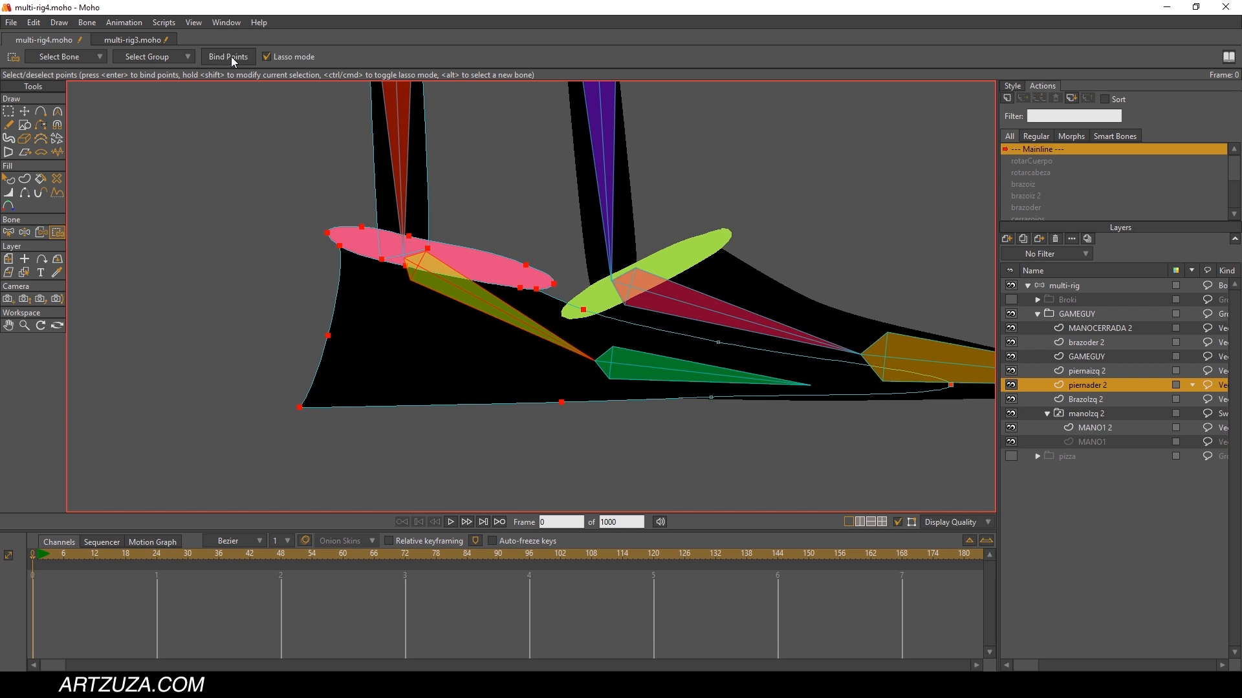
pyautogui.press('Return')
# Step: Bind the forefoot points of piernader 2 to the front foot bone
pyautogui.moveTo(674, 370); pyautogui.dragTo(599, 382)
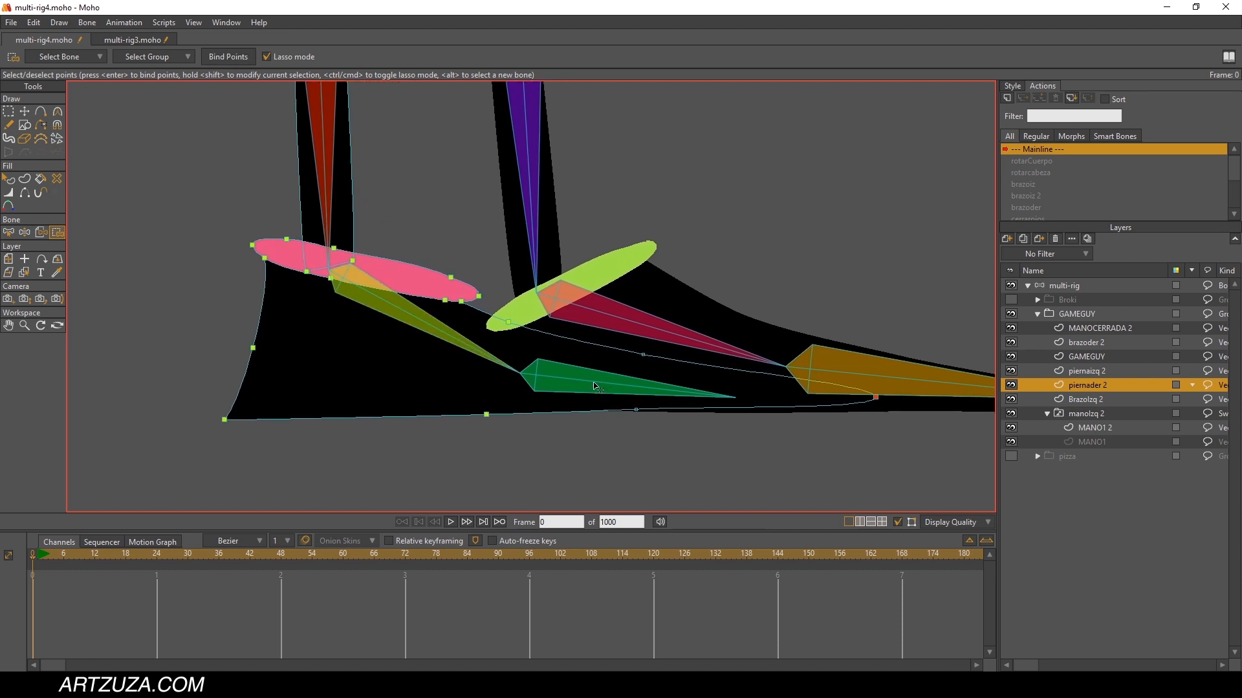
pyautogui.keyDown('alt'); pyautogui.click(594, 386); pyautogui.keyUp('alt')
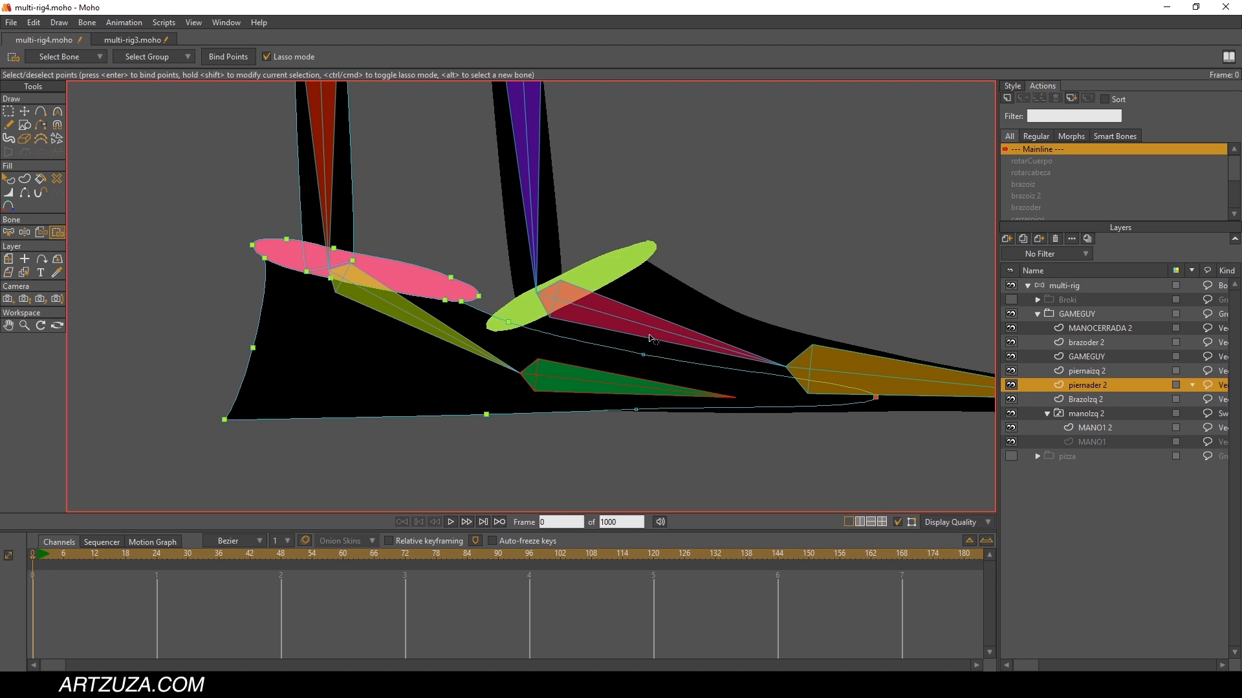
pyautogui.moveTo(650, 338)
pyautogui.mouseDown()
pyautogui.moveTo(846, 443)
pyautogui.moveTo(826, 310)
pyautogui.moveTo(631, 320)
pyautogui.mouseUp()
pyautogui.scroll(-6, 435, 197)
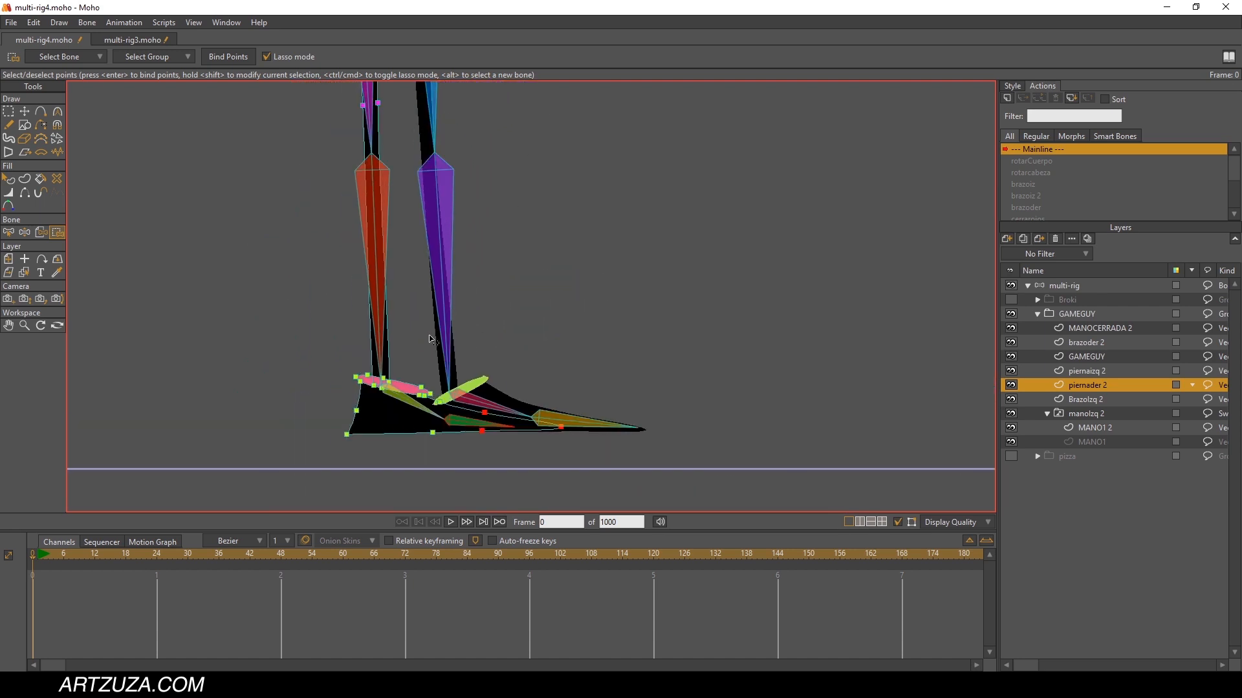
# Step: Make the piernaizq 2 layer active for point binding
pyautogui.moveTo(429, 336); pyautogui.dragTo(400, 440)
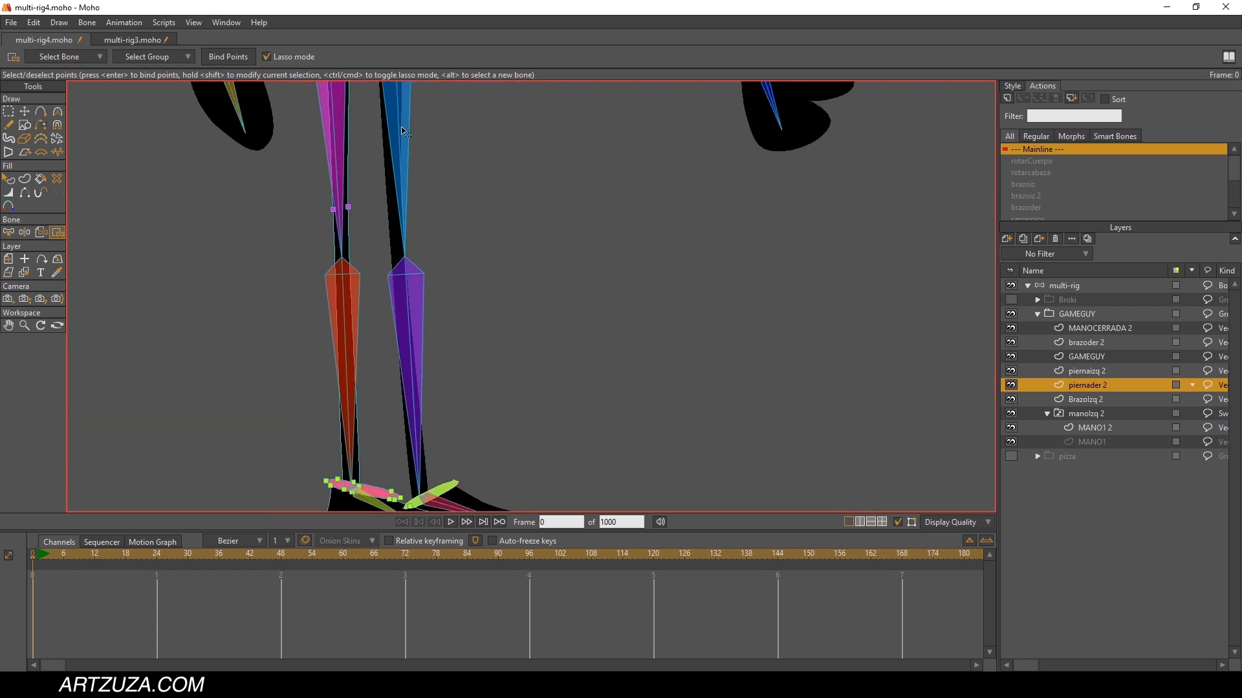
pyautogui.moveTo(407, 152); pyautogui.dragTo(495, 287)
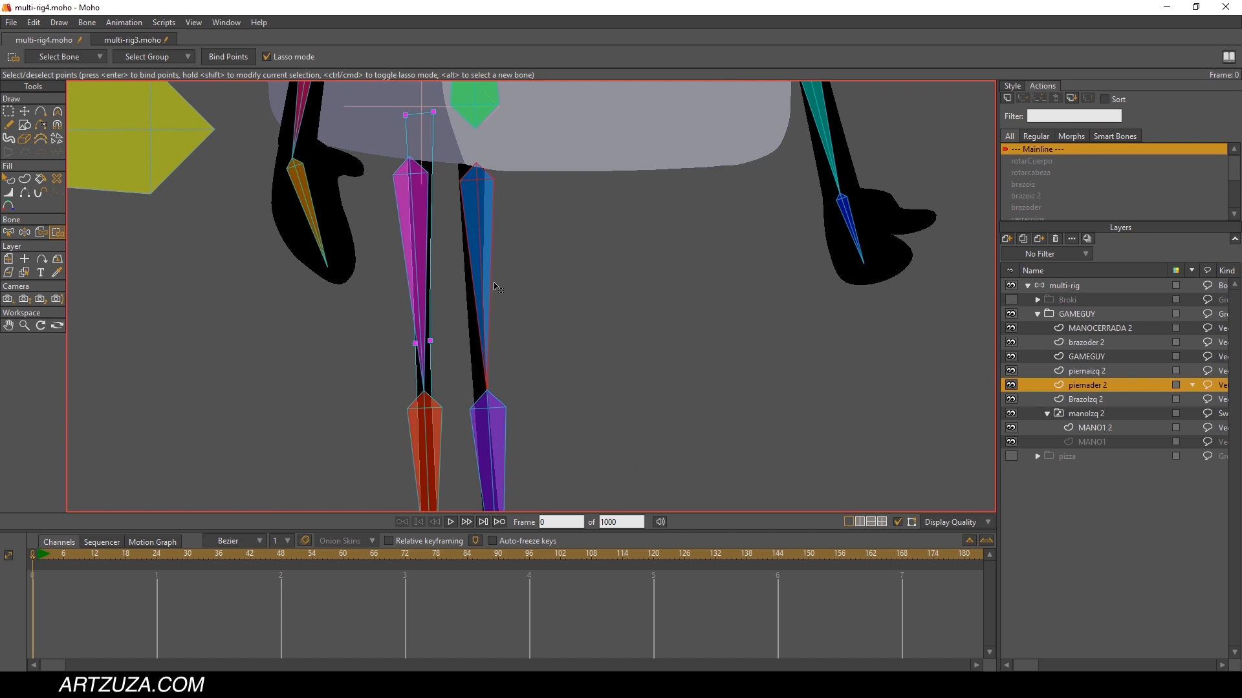
pyautogui.click(25, 273)
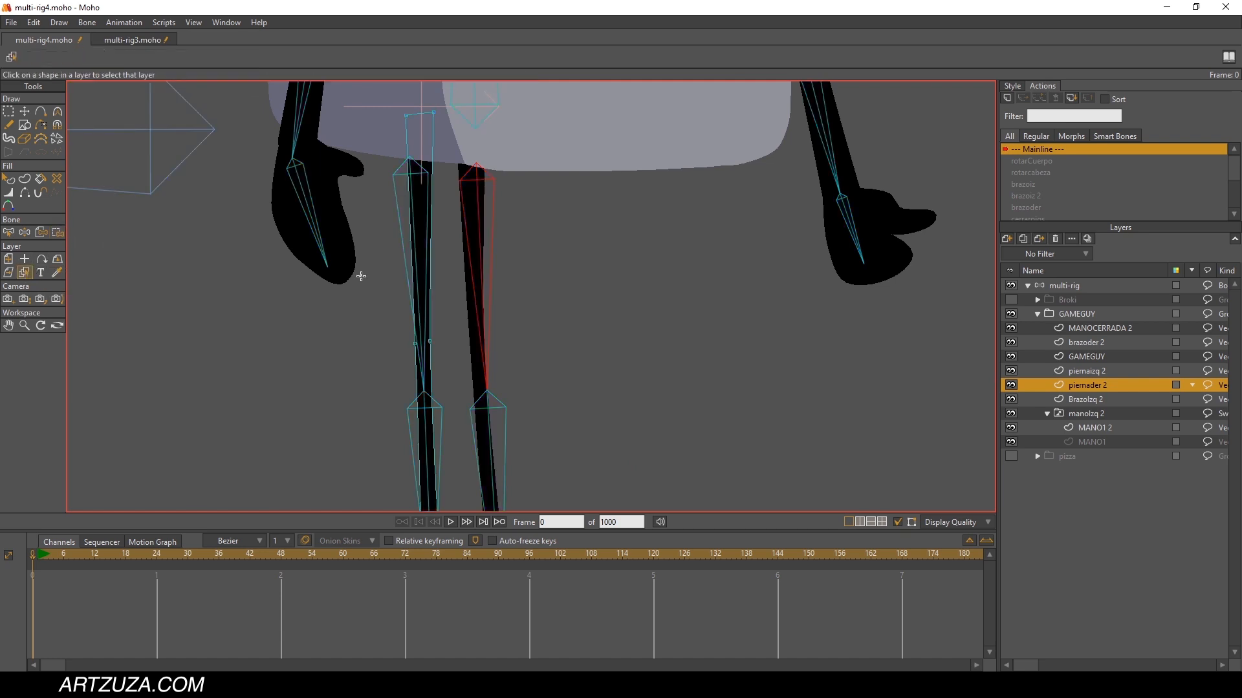
pyautogui.moveTo(602, 304); pyautogui.dragTo(653, 155)
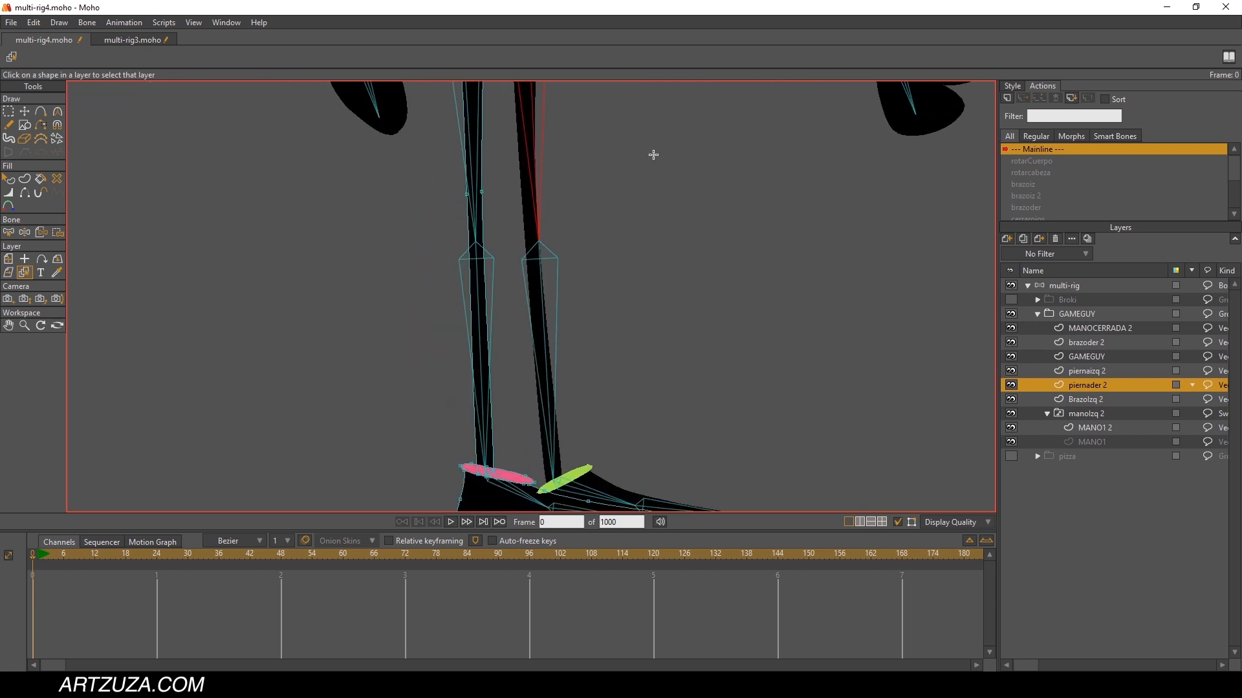
pyautogui.click(521, 190)
pyautogui.click(57, 233)
pyautogui.scroll(2, 540, 346)
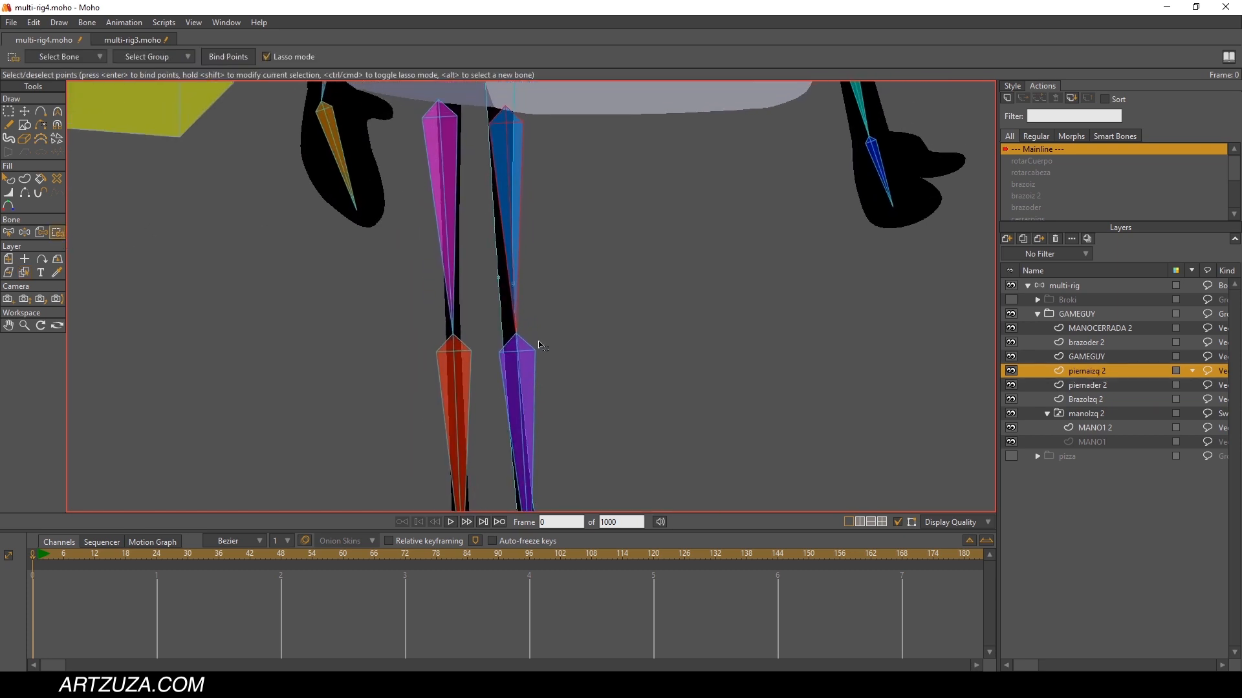
pyautogui.moveTo(518, 133); pyautogui.dragTo(523, 197)
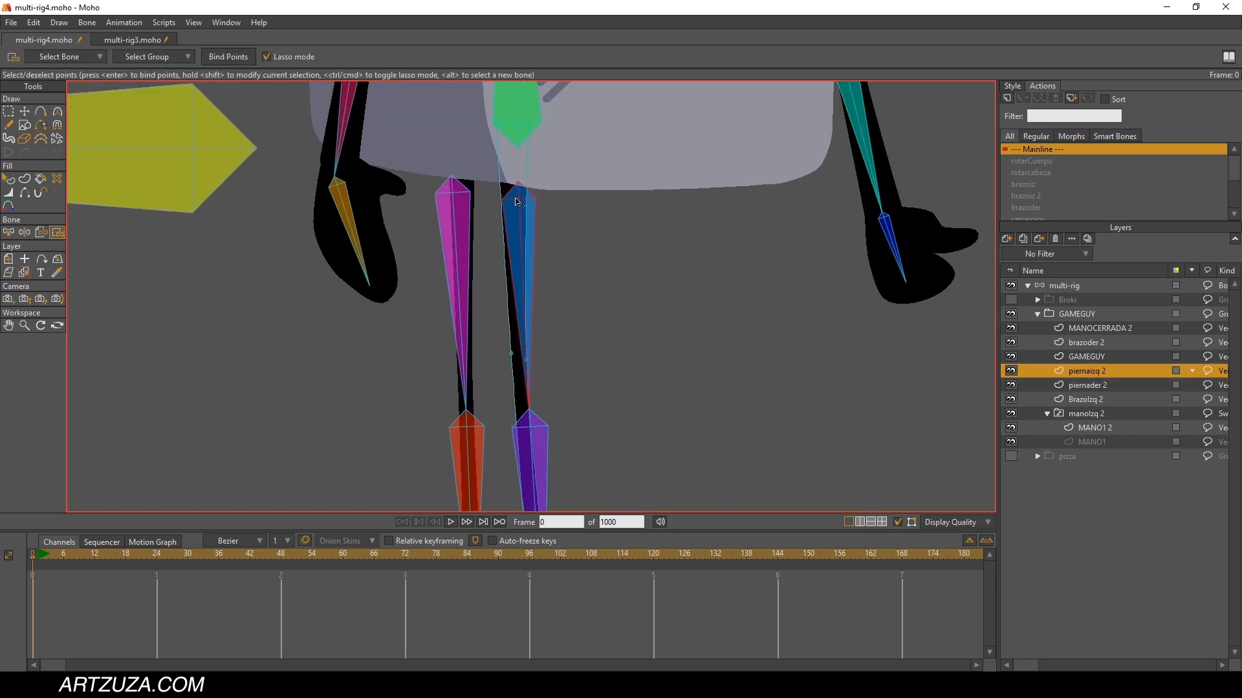
pyautogui.scroll(-3, 516, 204)
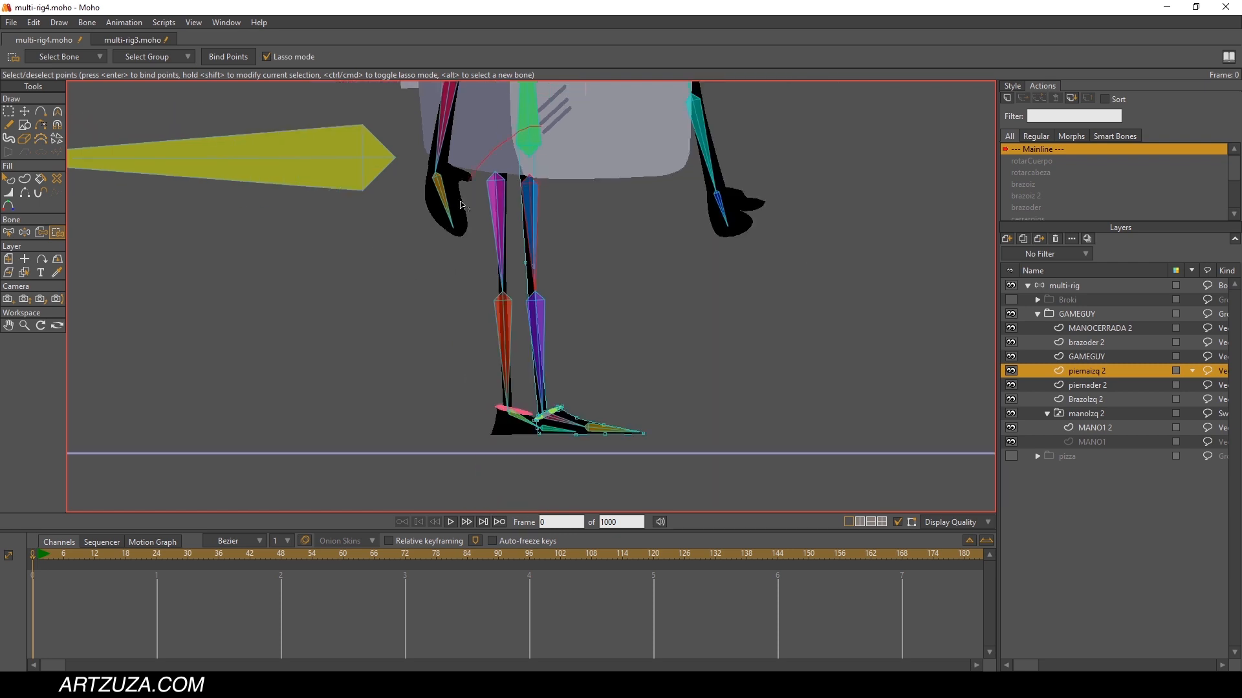
pyautogui.moveTo(615, 196); pyautogui.dragTo(614, 195)
pyautogui.scroll(3, 641, 240)
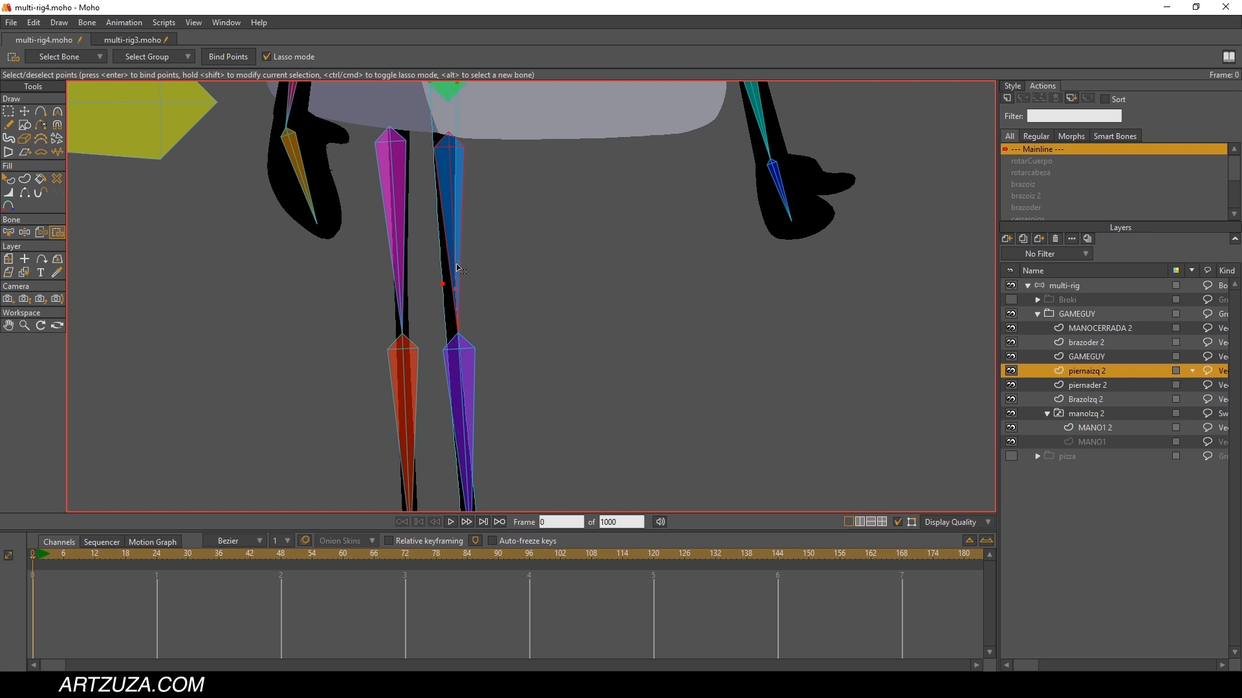
pyautogui.moveTo(483, 317); pyautogui.dragTo(633, 264)
pyautogui.moveTo(595, 209); pyautogui.dragTo(584, 338)
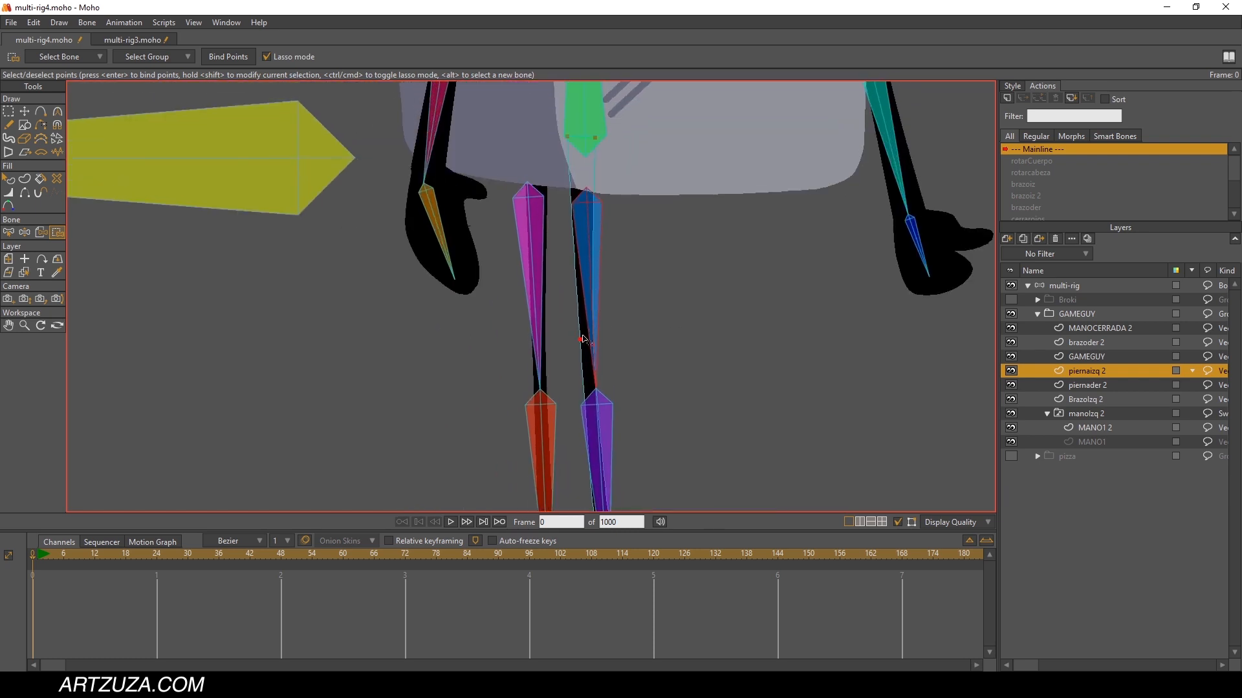
pyautogui.scroll(4, 572, 434)
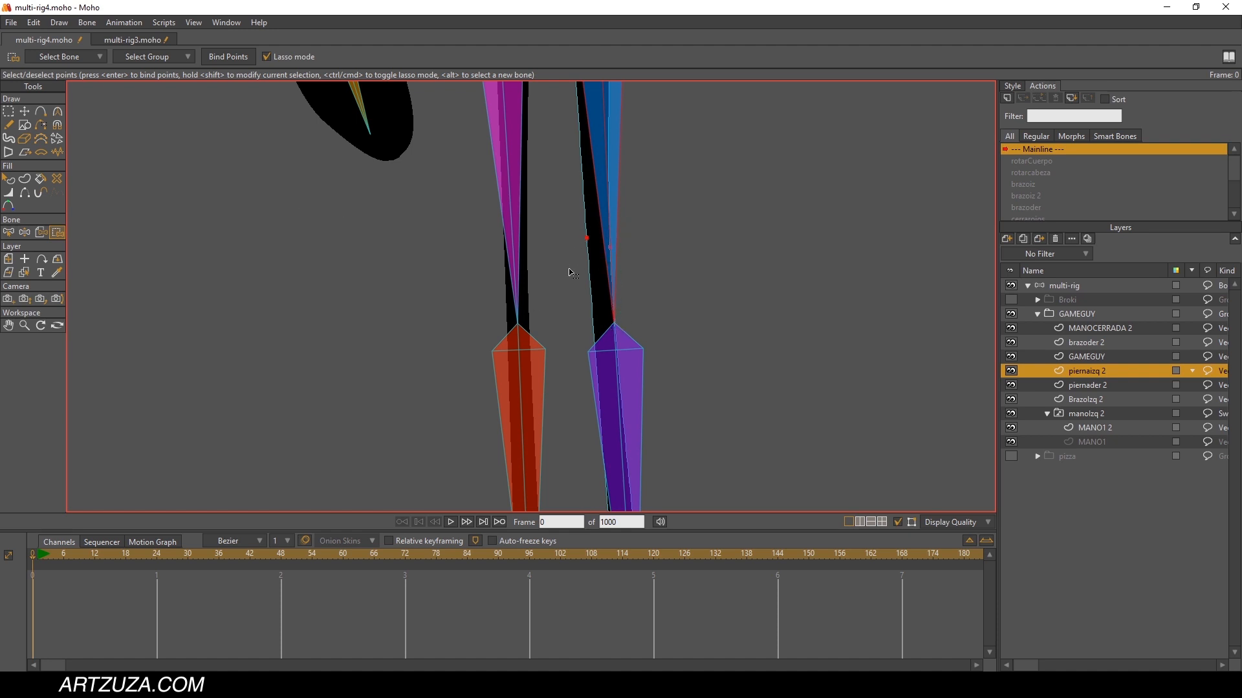
pyautogui.scroll(-3, 571, 272)
# Step: Move the knee points of piernaizq 2 down to the joint between the thigh and shin bones
pyautogui.click(8, 112)
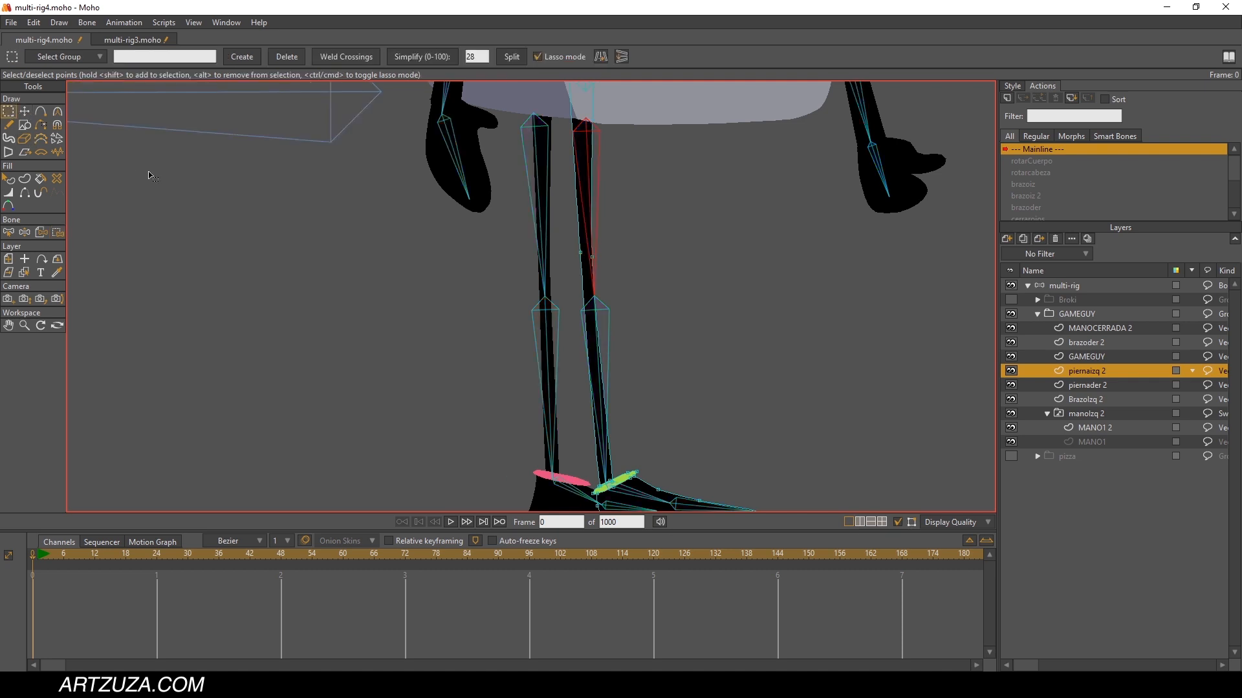
pyautogui.click(25, 112)
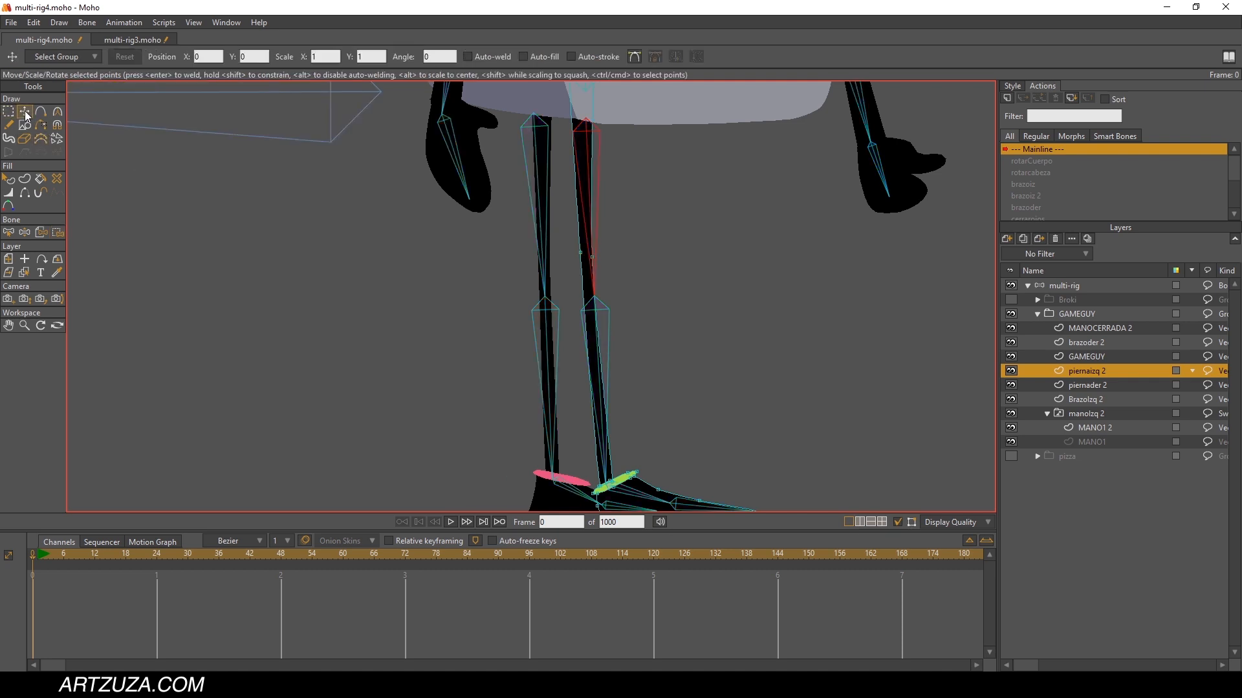
pyautogui.click(591, 256)
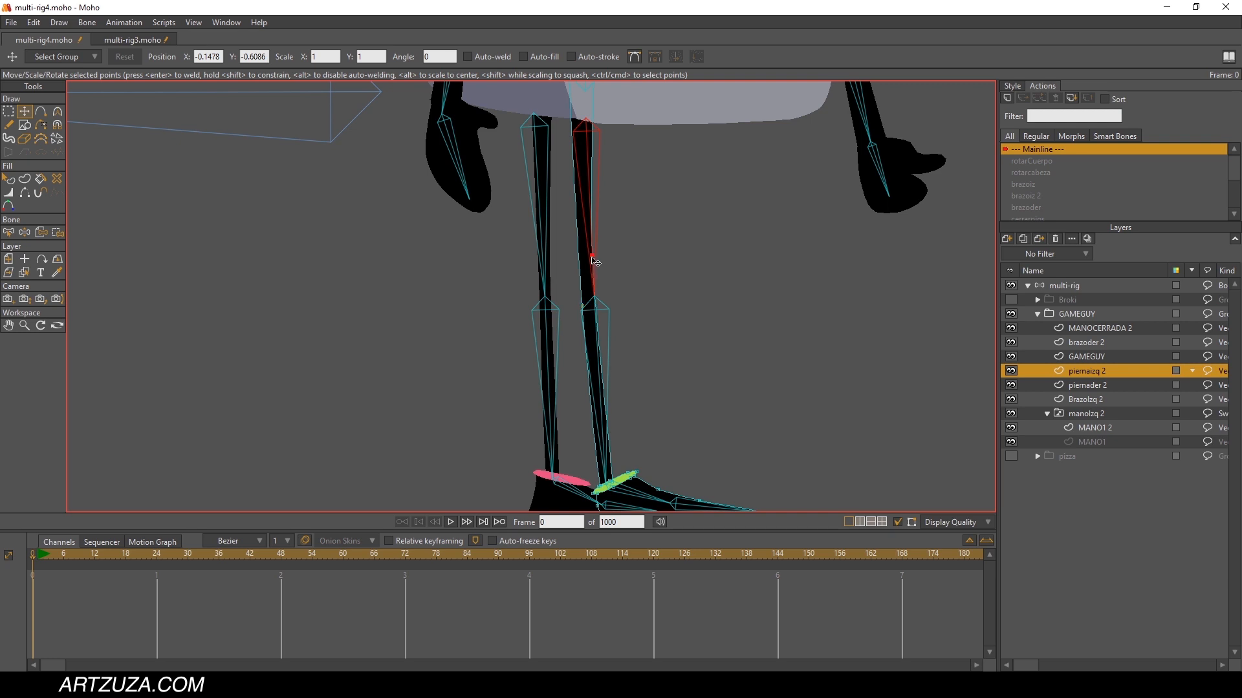
pyautogui.moveTo(592, 256); pyautogui.dragTo(592, 298)
pyautogui.scroll(5, 592, 298)
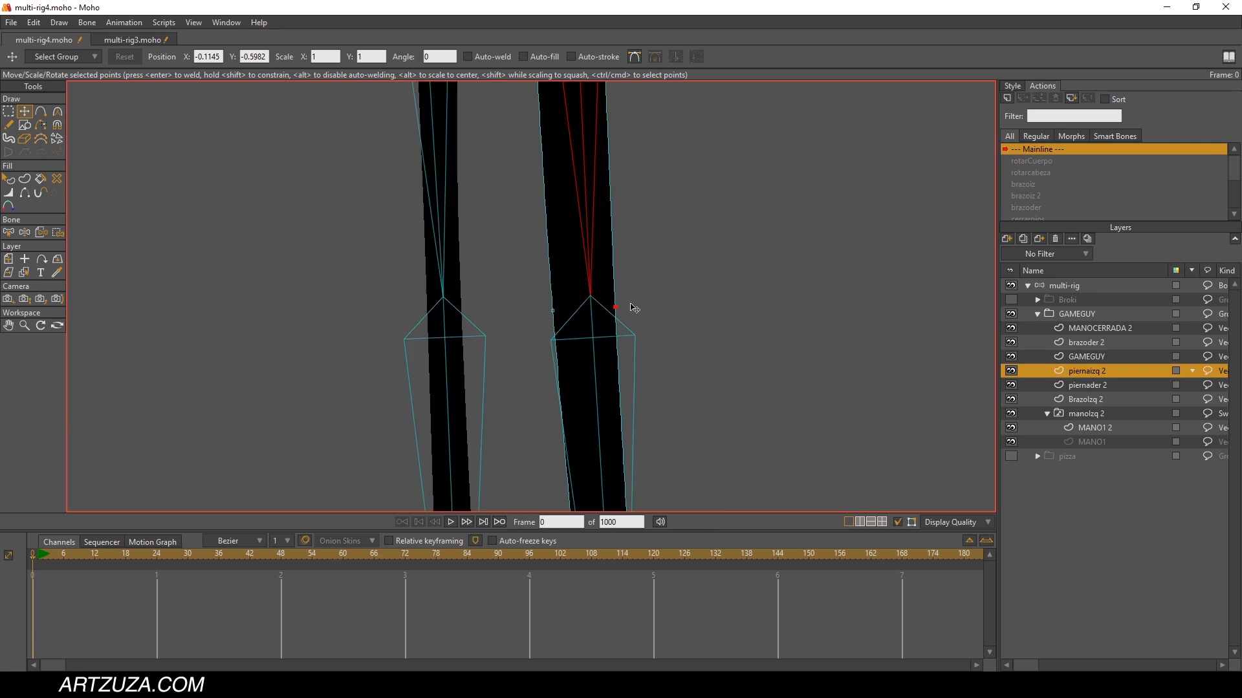
pyautogui.scroll(-6, 632, 310)
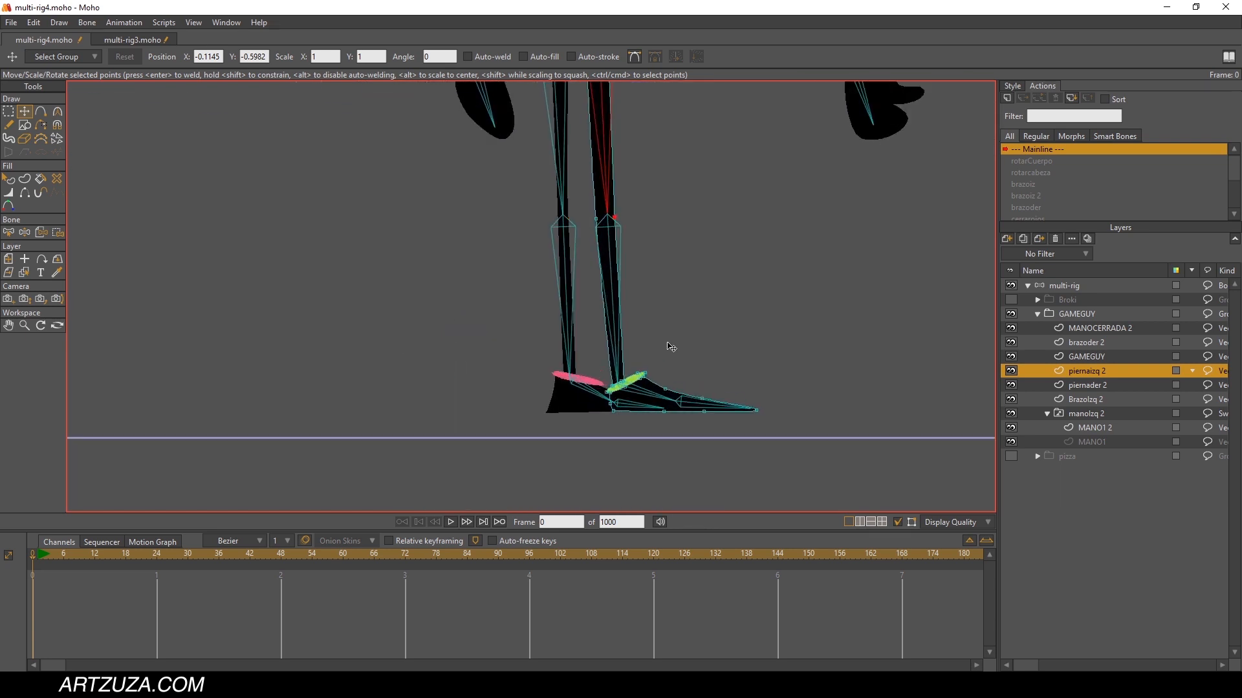
pyautogui.click(601, 218)
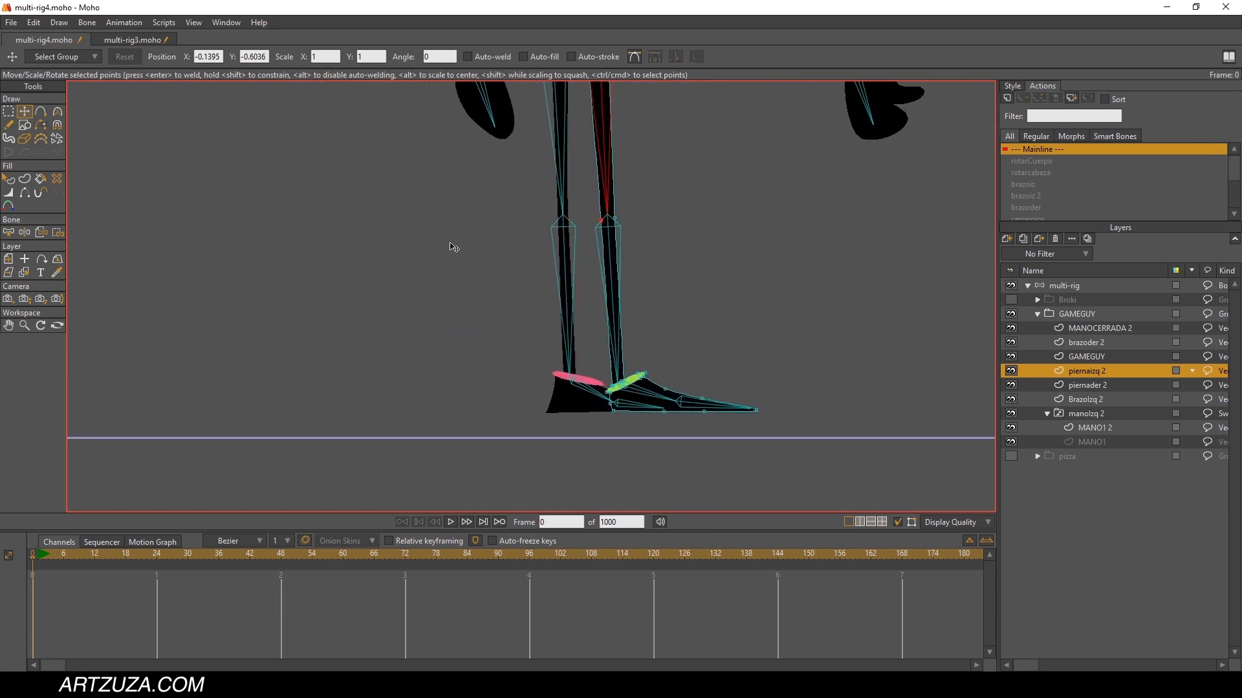
# Step: Bind the hip and knee points of piernaizq 2 to the thigh bone
pyautogui.click(57, 232)
pyautogui.scroll(-4, 388, 246)
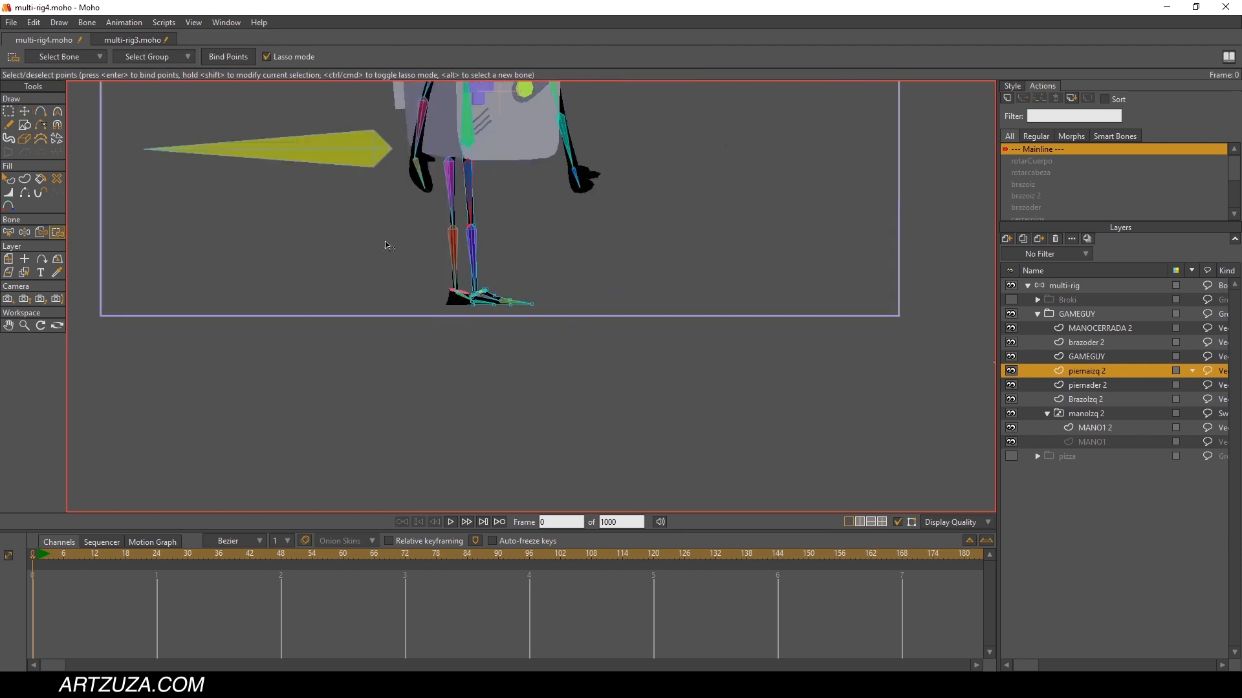
pyautogui.scroll(2, 463, 254)
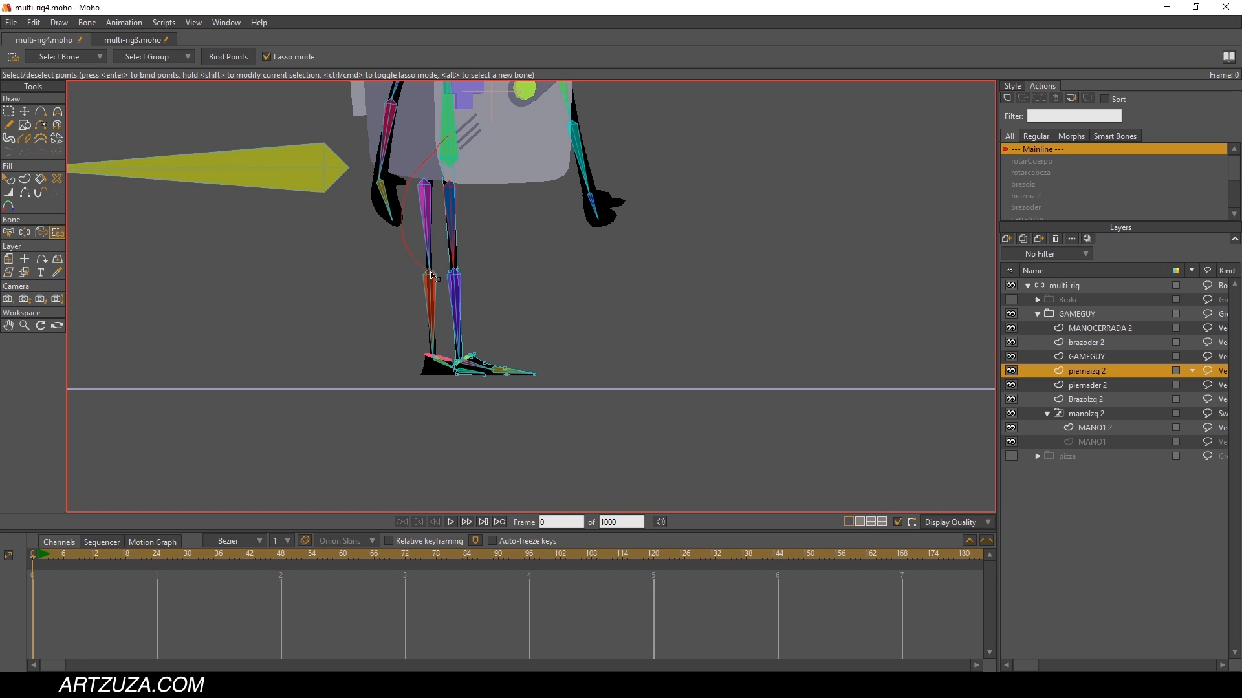
pyautogui.moveTo(432, 276)
pyautogui.mouseDown()
pyautogui.moveTo(467, 129)
pyautogui.moveTo(427, 136)
pyautogui.mouseUp()
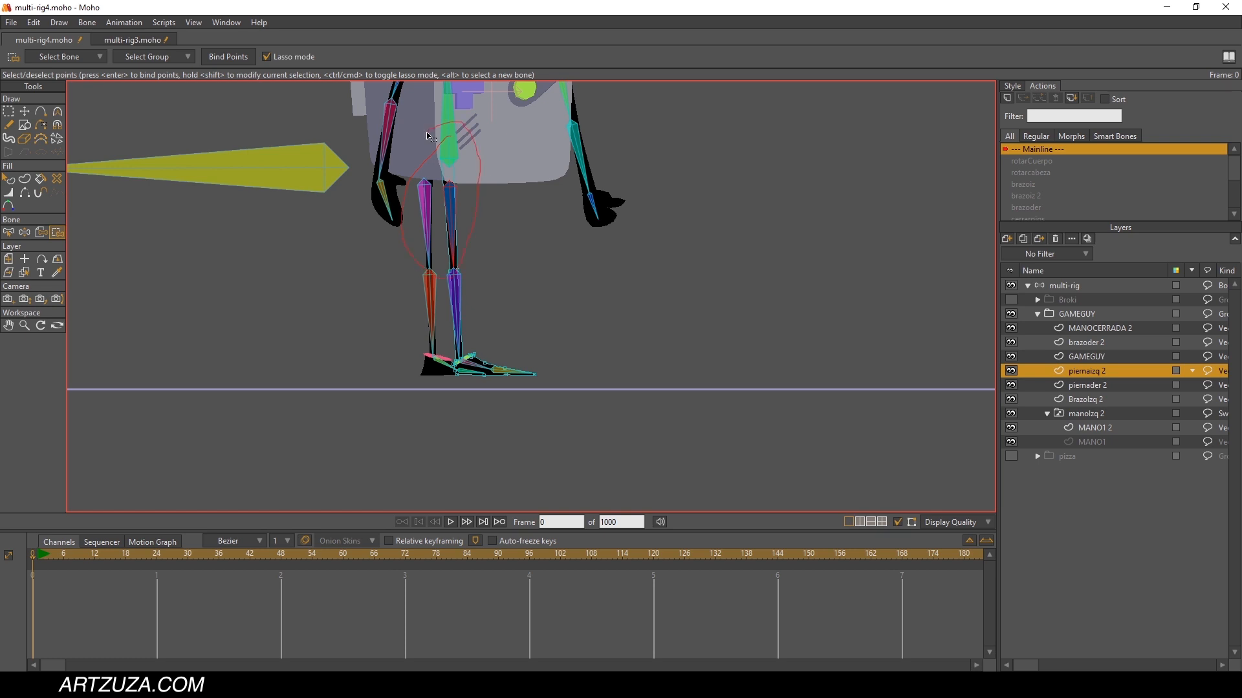
pyautogui.click(238, 58)
# Step: Bind all ankle and foot points of piernaizq 2 to the shin bone
pyautogui.scroll(5, 443, 215)
pyautogui.moveTo(487, 404); pyautogui.dragTo(536, 137)
pyautogui.scroll(-2, 538, 148)
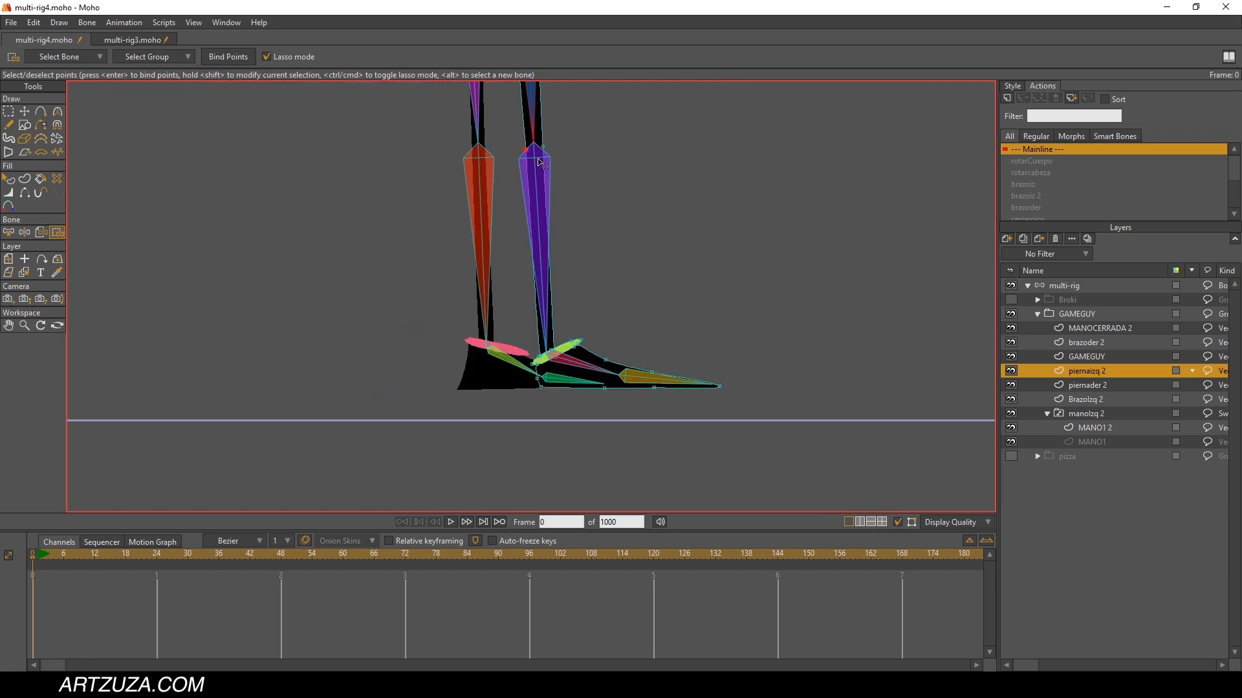
pyautogui.keyDown('alt'); pyautogui.click(535, 162); pyautogui.keyUp('alt')
pyautogui.moveTo(555, 192); pyautogui.dragTo(562, 130)
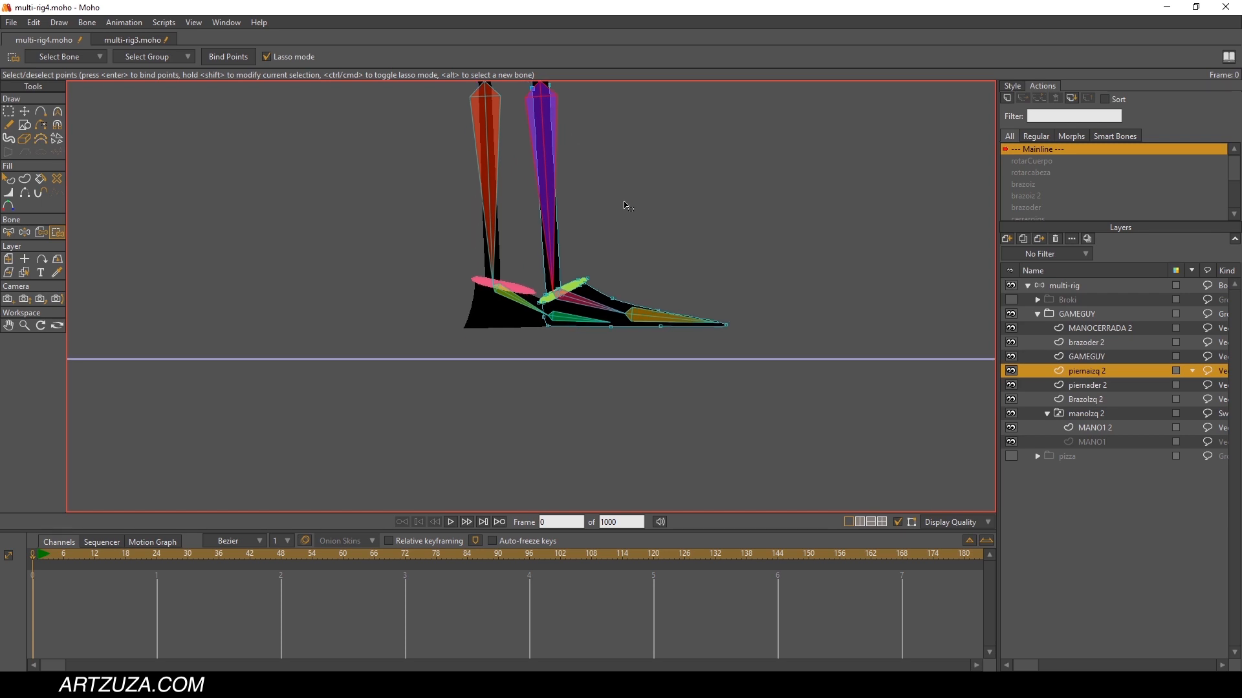
pyautogui.moveTo(860, 310); pyautogui.dragTo(633, 213)
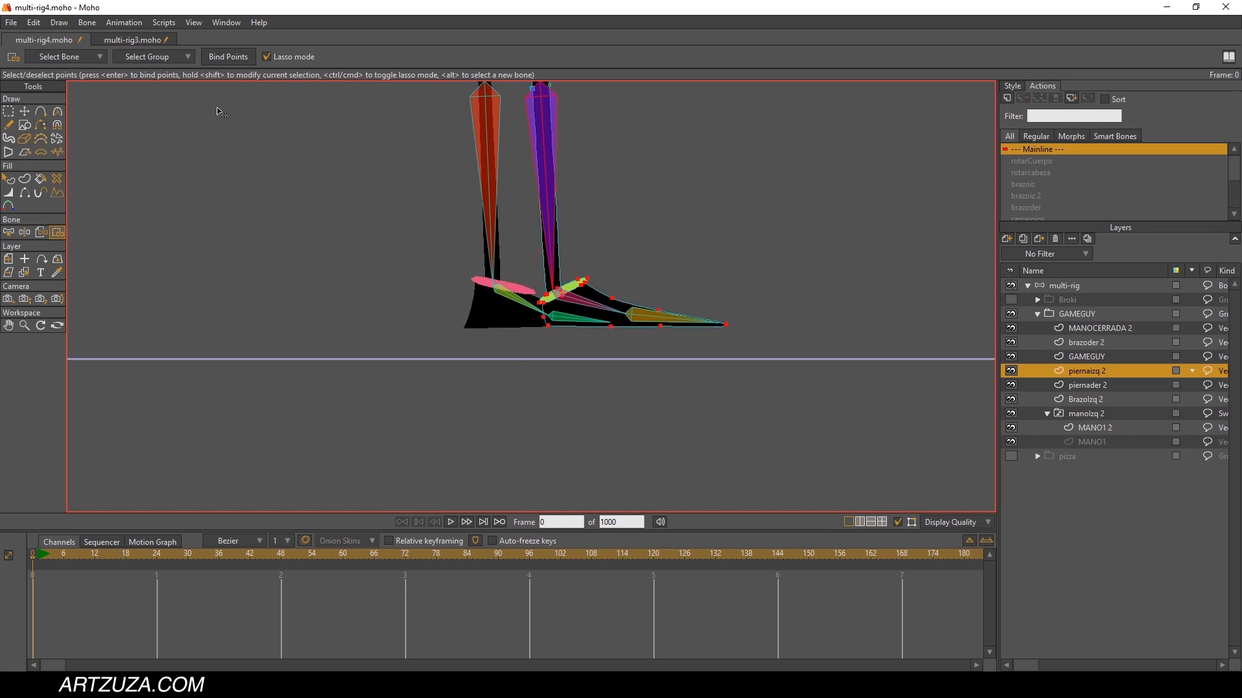
pyautogui.click(227, 56)
# Step: Bind the foot points of piernaizq 2 to the rear foot bone, leaving out the two points at the ankle
pyautogui.scroll(3, 508, 240)
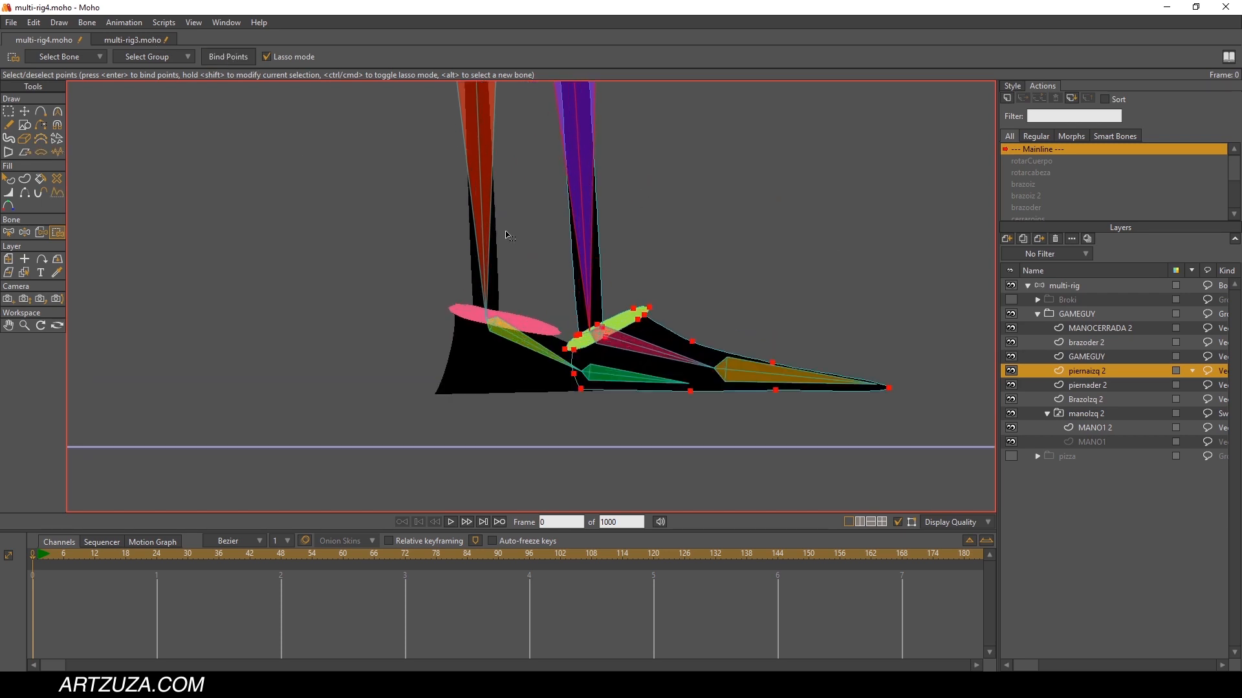
pyautogui.moveTo(683, 297); pyautogui.dragTo(601, 175)
pyautogui.keyDown('alt'); pyautogui.click(569, 230); pyautogui.keyUp('alt')
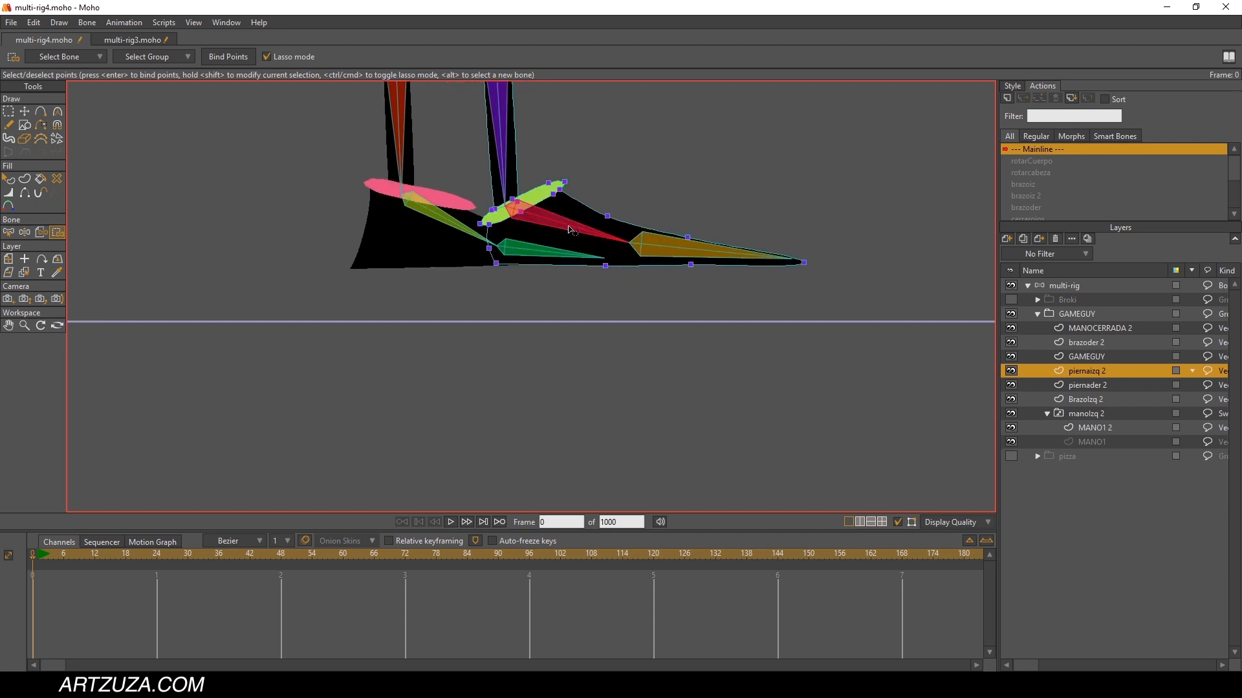
pyautogui.scroll(3, 577, 226)
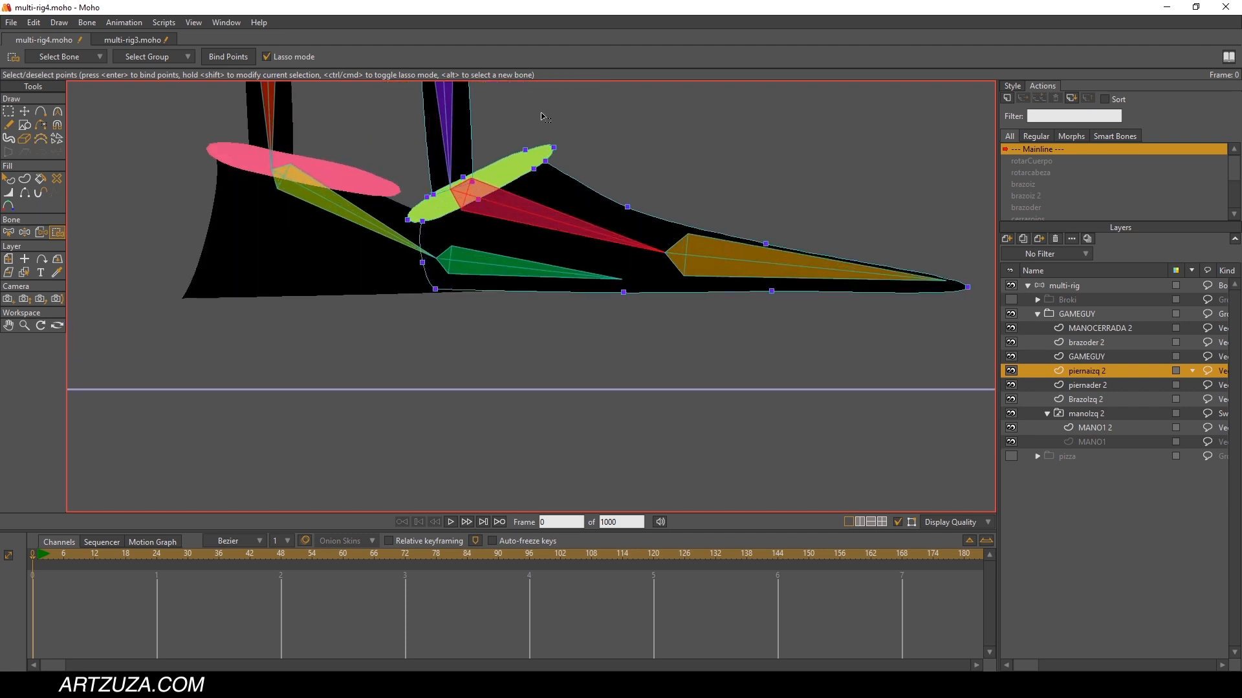
pyautogui.moveTo(542, 116)
pyautogui.mouseDown()
pyautogui.moveTo(498, 182)
pyautogui.moveTo(437, 207)
pyautogui.moveTo(396, 254)
pyautogui.moveTo(414, 292)
pyautogui.mouseUp()
pyautogui.moveTo(550, 344)
pyautogui.mouseDown()
pyautogui.moveTo(630, 278)
pyautogui.moveTo(615, 268)
pyautogui.moveTo(629, 323)
pyautogui.moveTo(616, 181)
pyautogui.moveTo(556, 114)
pyautogui.moveTo(529, 128)
pyautogui.mouseUp()
pyautogui.click(230, 63)
# Step: Bind the forefoot and toe tip points of piernaizq 2 to the front foot bone
pyautogui.moveTo(769, 270); pyautogui.dragTo(585, 273)
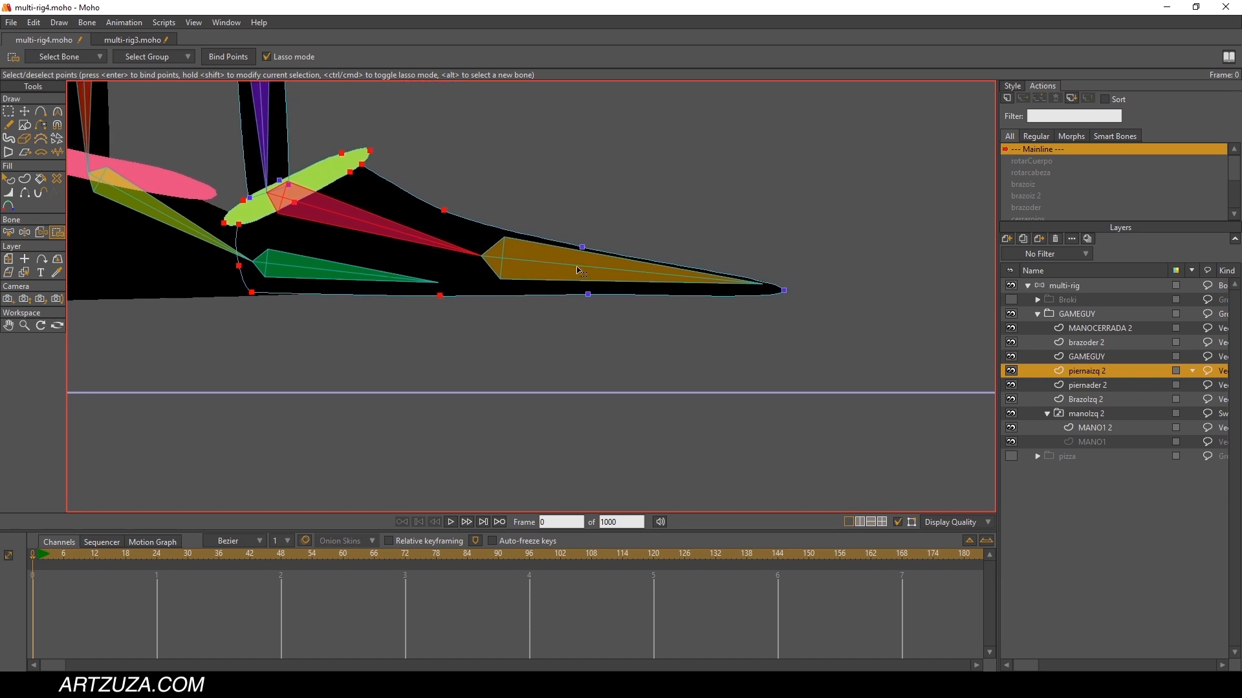
pyautogui.keyDown('alt'); pyautogui.click(580, 271); pyautogui.keyUp('alt')
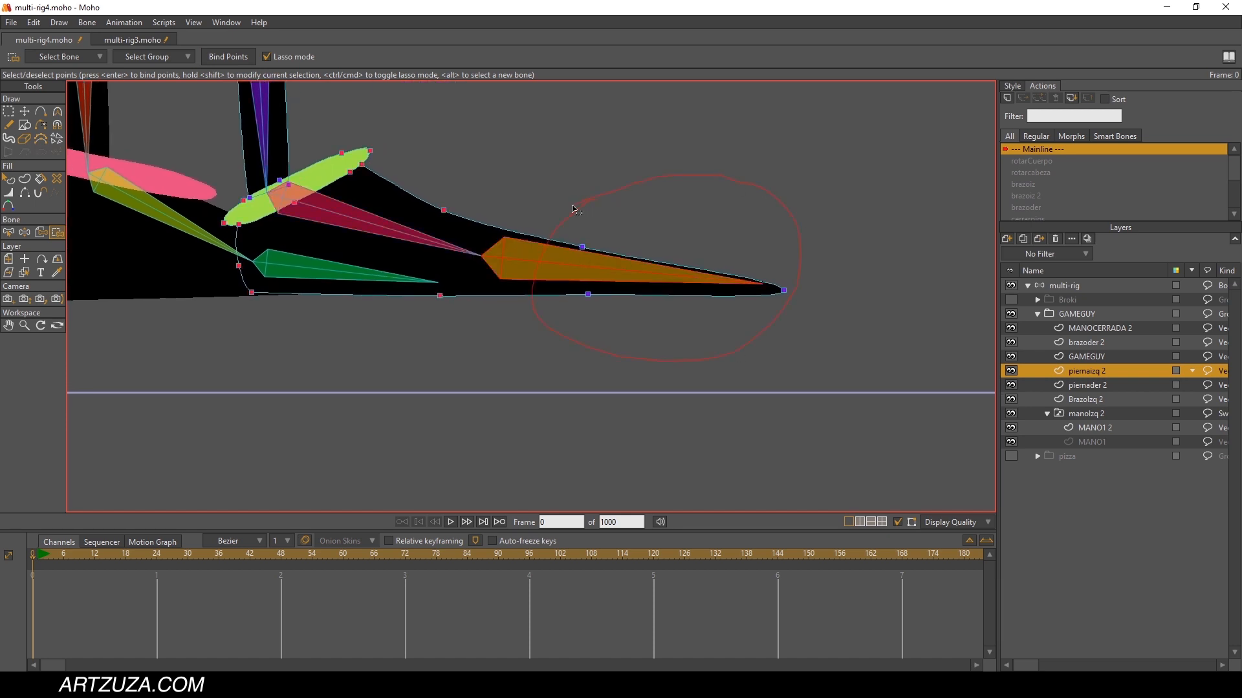
pyautogui.moveTo(566, 225); pyautogui.dragTo(568, 218)
pyautogui.click(230, 57)
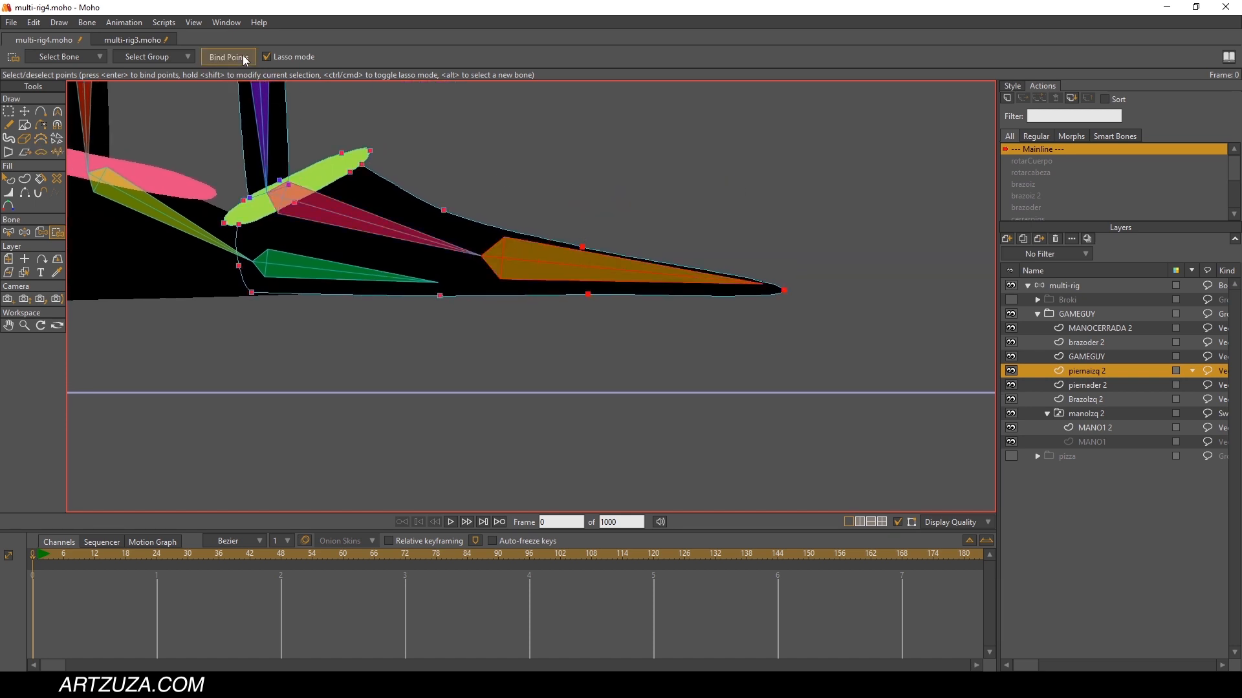
# Step: Test the piernader 2 binding by bending its knee and foot bones backward on the multi-rig layer at frame 0
pyautogui.scroll(-4, 666, 355)
pyautogui.scroll(-4, 667, 354)
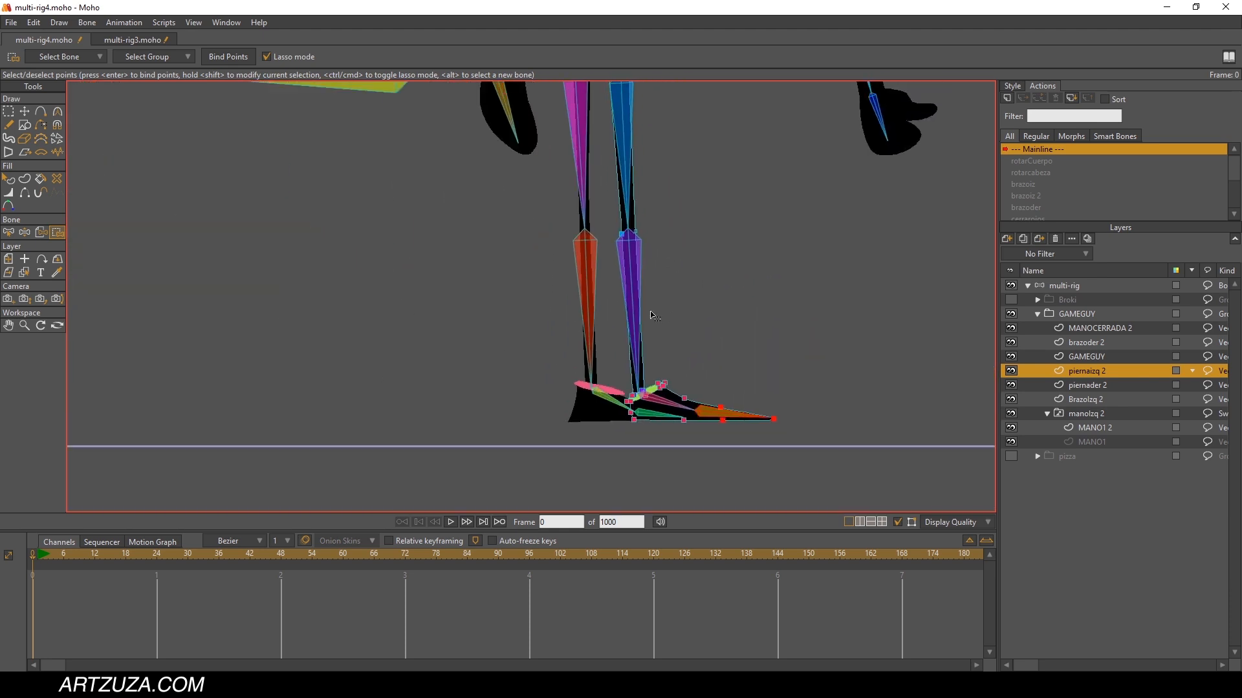
pyautogui.moveTo(670, 265); pyautogui.dragTo(632, 369)
pyautogui.click(1070, 291)
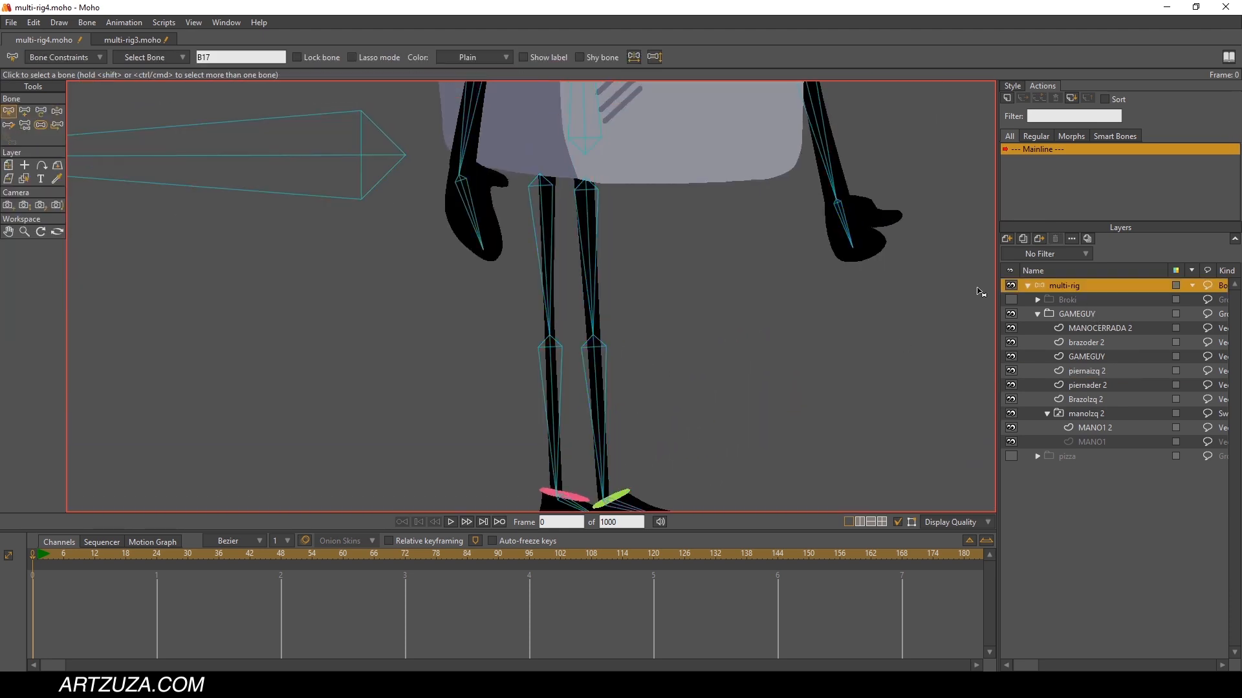
pyautogui.click(56, 111)
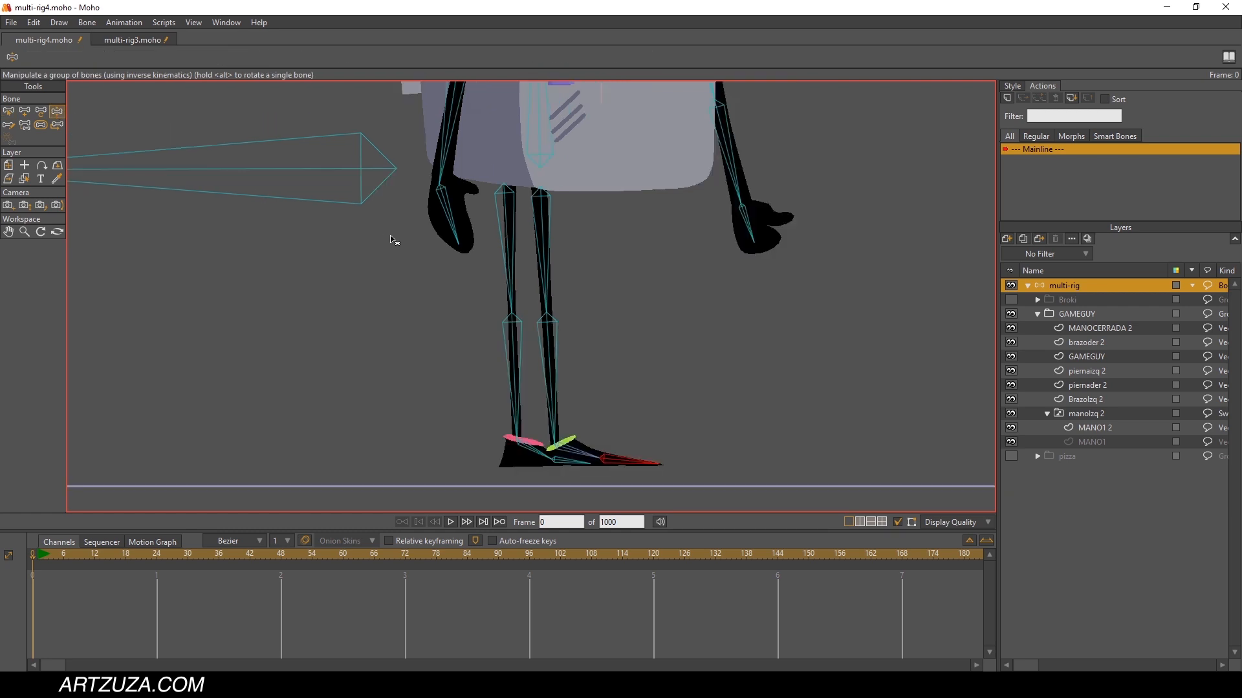
pyautogui.moveTo(514, 355); pyautogui.dragTo(567, 267)
pyautogui.moveTo(589, 389); pyautogui.dragTo(410, 344)
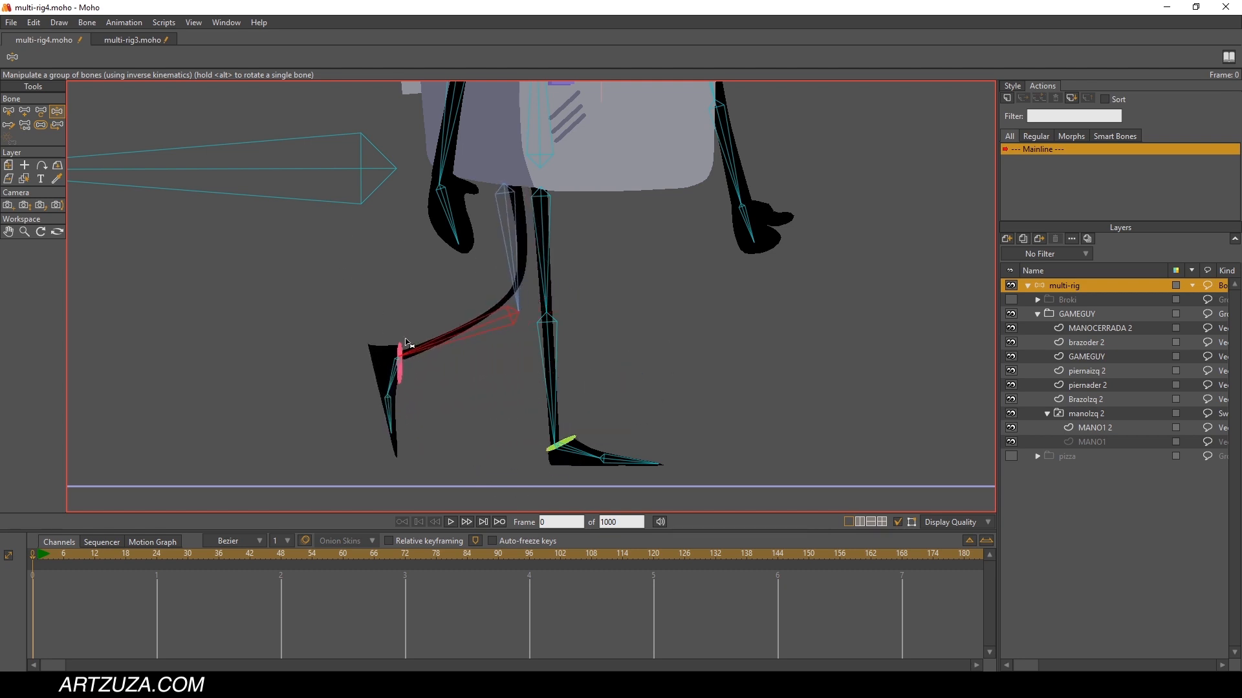
pyautogui.moveTo(407, 422); pyautogui.dragTo(396, 452)
# Step: Test the piernaizq 2 binding by bending its shin, foot and knee bones at frame 0
pyautogui.moveTo(558, 376); pyautogui.dragTo(595, 399)
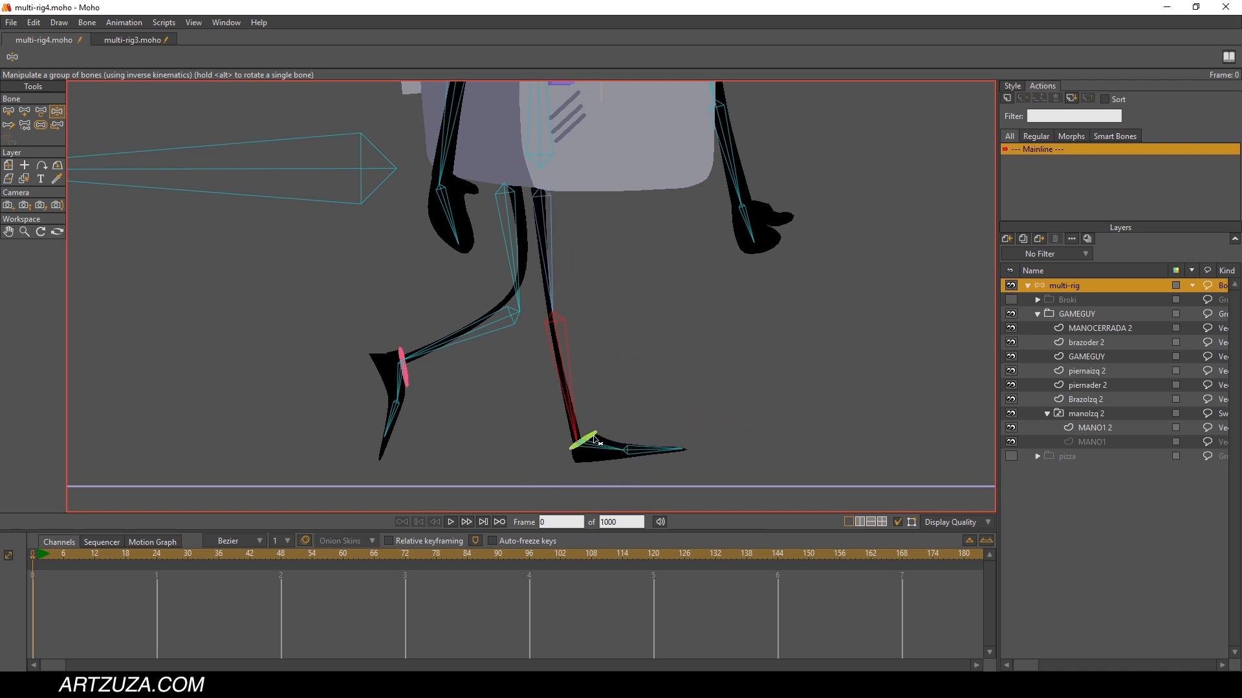
pyautogui.moveTo(619, 456)
pyautogui.mouseDown()
pyautogui.moveTo(620, 410)
pyautogui.moveTo(620, 480)
pyautogui.moveTo(574, 502)
pyautogui.moveTo(630, 442)
pyautogui.mouseUp()
pyautogui.moveTo(564, 361)
pyautogui.mouseDown()
pyautogui.moveTo(504, 330)
pyautogui.moveTo(468, 231)
pyautogui.moveTo(646, 288)
pyautogui.moveTo(646, 338)
pyautogui.moveTo(515, 313)
pyautogui.moveTo(542, 358)
pyautogui.moveTo(570, 368)
pyautogui.mouseUp()
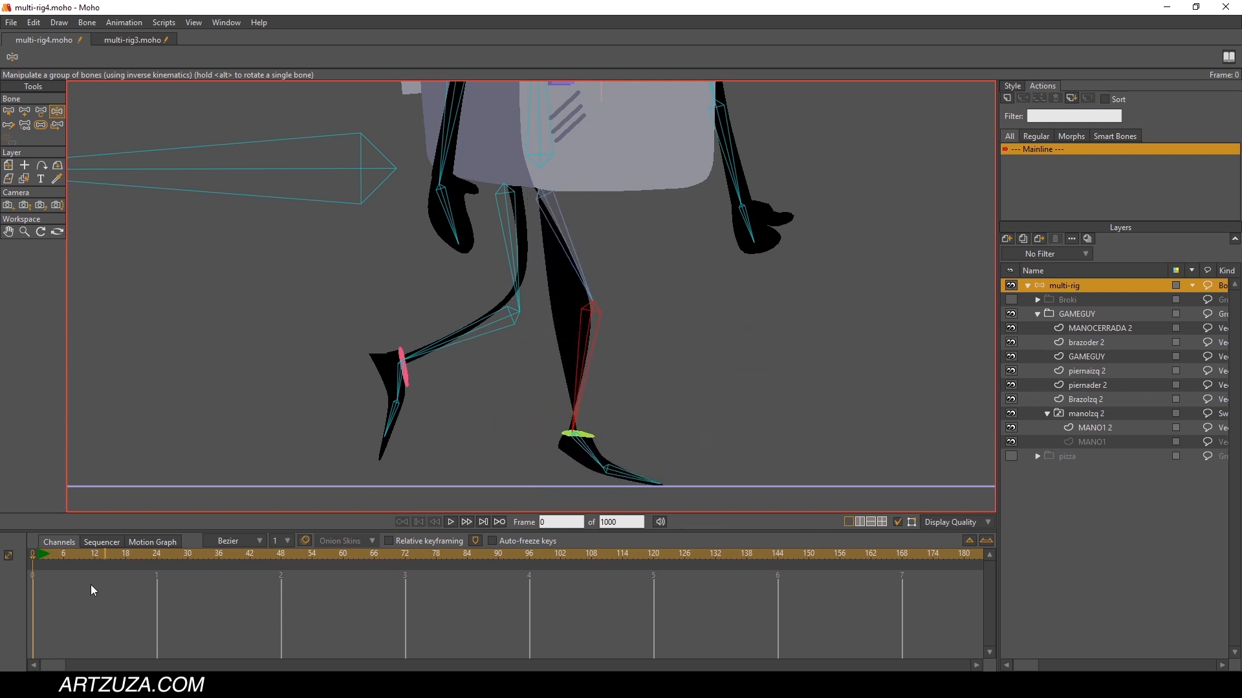
# Step: Go to frame 2 and pose the piernaizq 2 leg forward
pyautogui.moveTo(40, 558); pyautogui.dragTo(46, 551)
pyautogui.moveTo(547, 348); pyautogui.dragTo(608, 371)
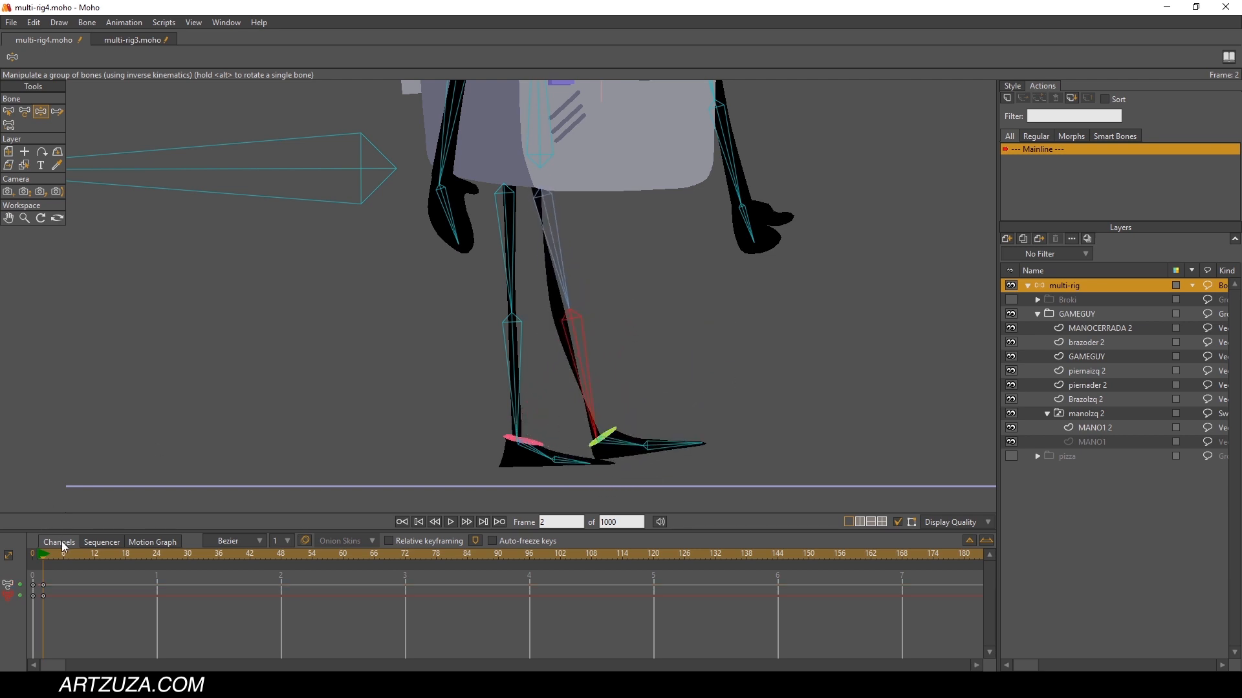
# Step: Return to frame 0 and select the hip points of the piernaizq 2 leg
pyautogui.moveTo(41, 556); pyautogui.dragTo(15, 565)
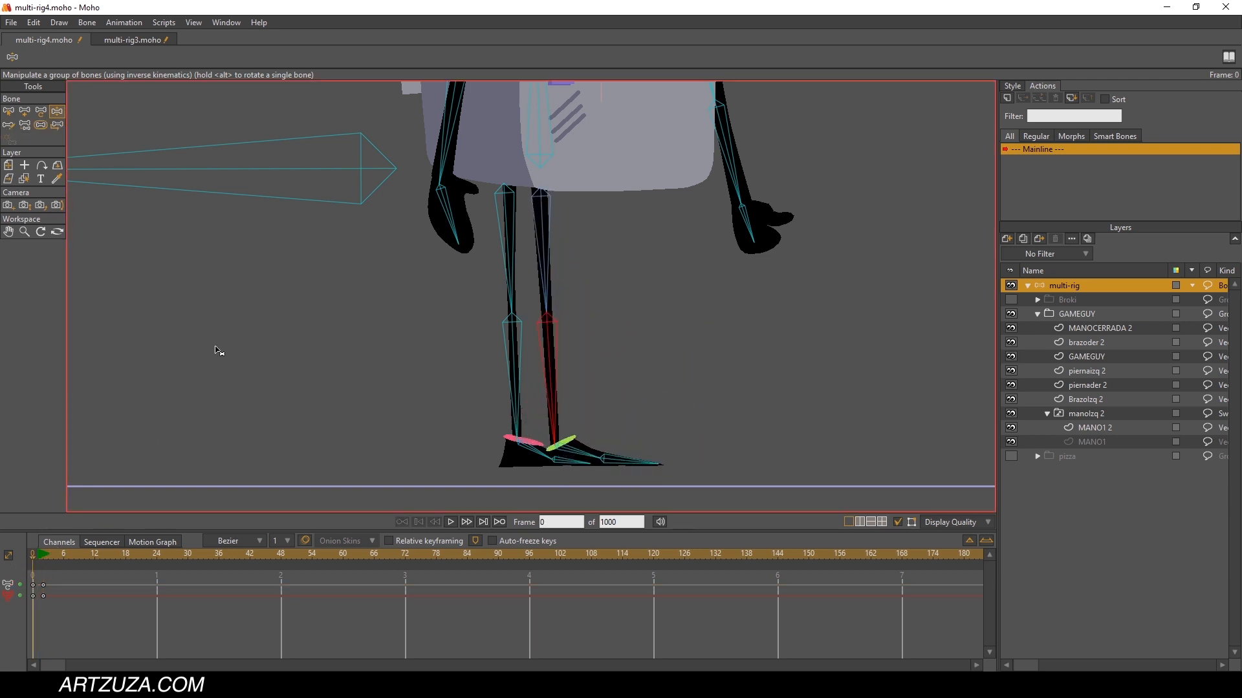
pyautogui.click(25, 178)
pyautogui.click(548, 190)
pyautogui.scroll(2, 548, 190)
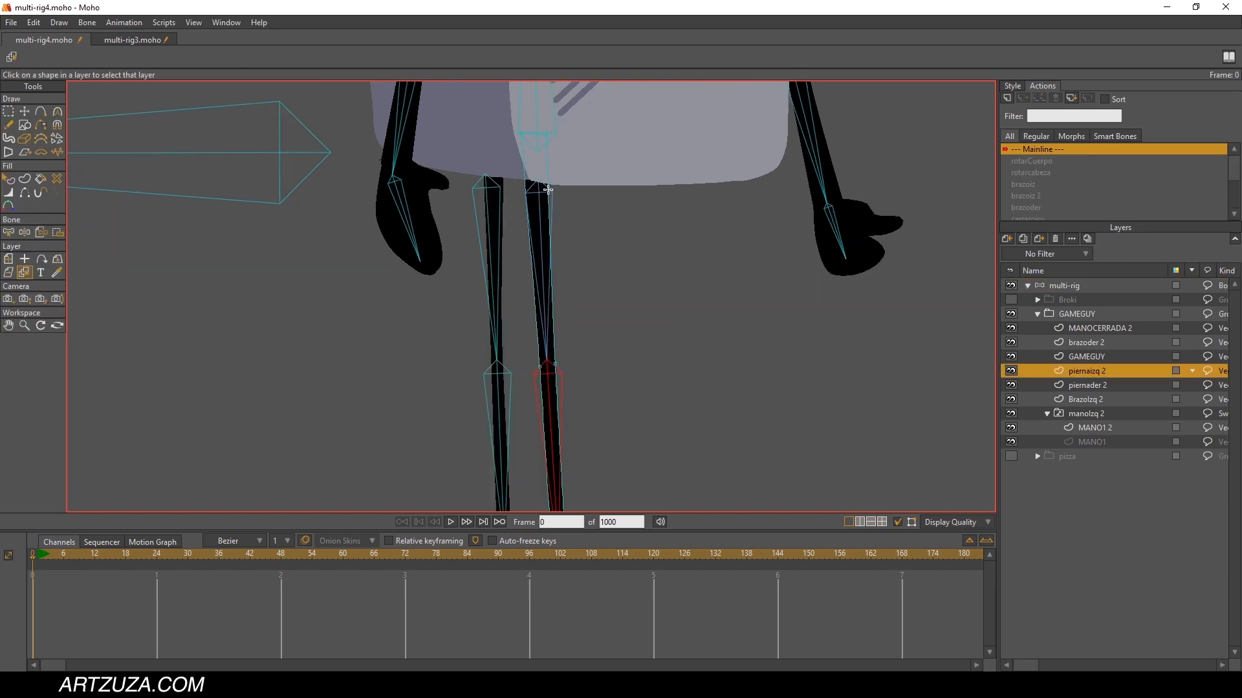
pyautogui.click(494, 192)
pyautogui.click(536, 201)
pyautogui.click(10, 114)
pyautogui.moveTo(573, 123)
pyautogui.mouseDown()
pyautogui.moveTo(496, 157)
pyautogui.moveTo(570, 139)
pyautogui.moveTo(523, 122)
pyautogui.moveTo(548, 173)
pyautogui.mouseUp()
pyautogui.click(25, 112)
# Step: Test the piernaizq 2 leg by moving its shin bone slightly on the multi-rig layer at frame 0
pyautogui.click(1055, 285)
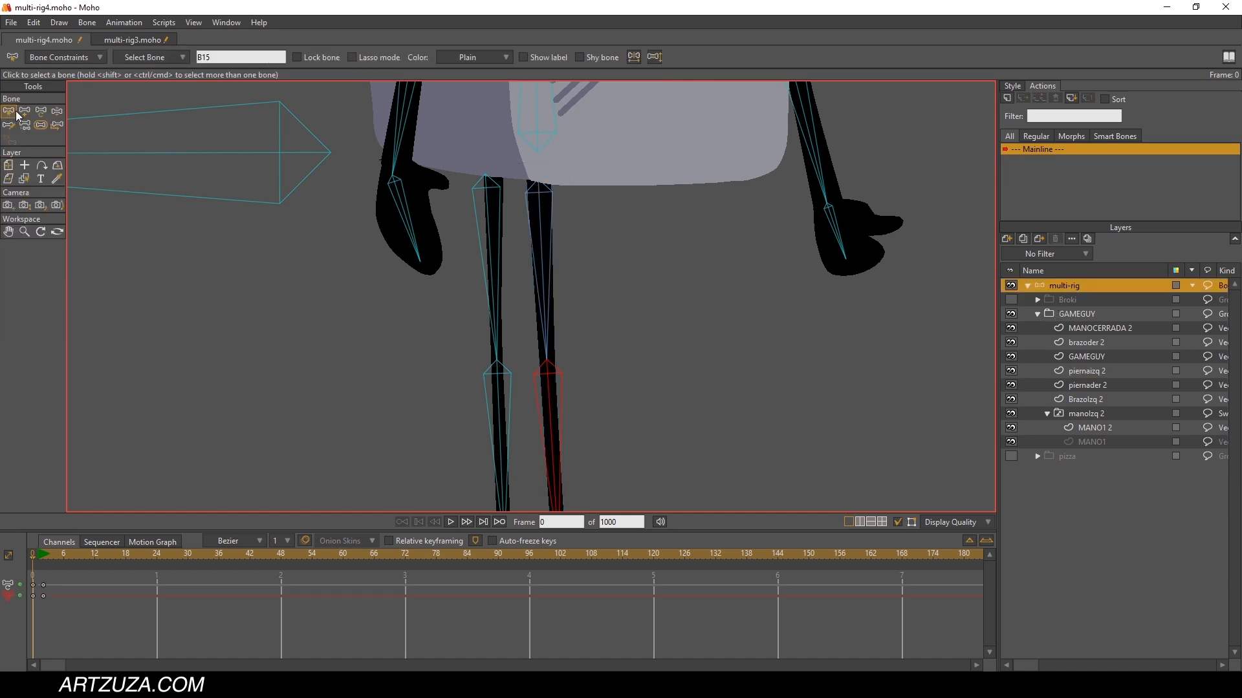
pyautogui.click(57, 111)
pyautogui.moveTo(550, 388)
pyautogui.mouseDown()
pyautogui.moveTo(485, 319)
pyautogui.moveTo(568, 386)
pyautogui.moveTo(550, 391)
pyautogui.mouseUp()
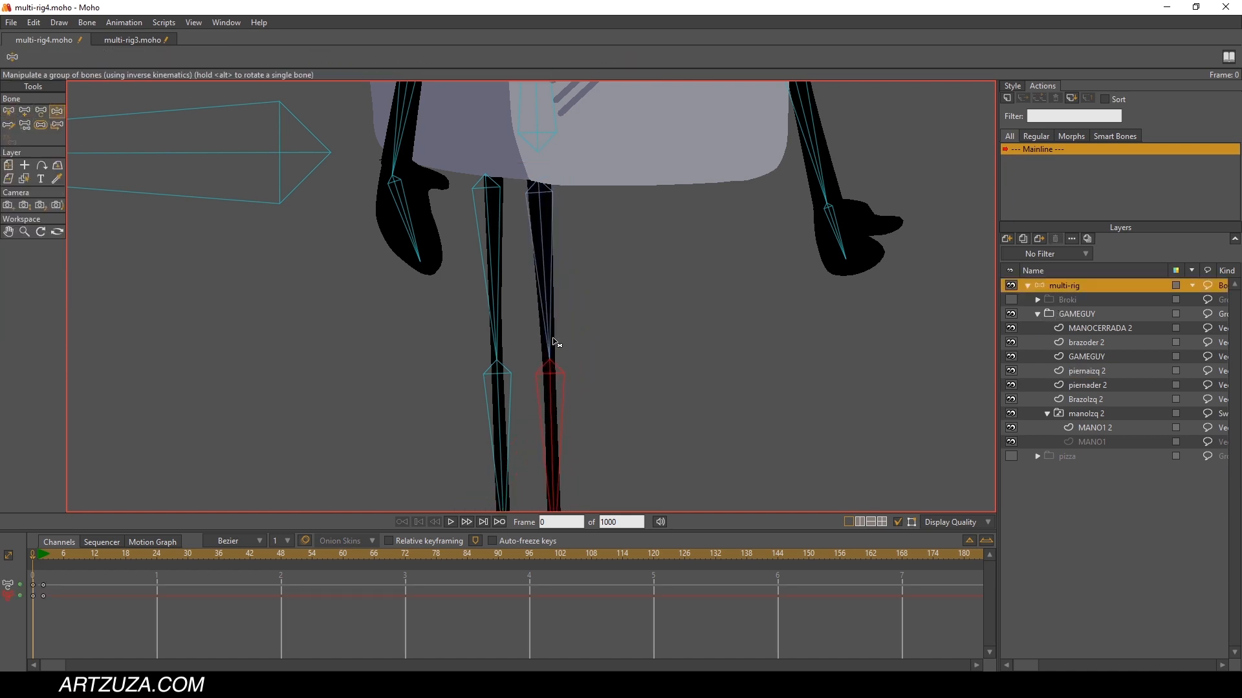
# Step: Bind the selected hip points of piernaizq 2 to its thigh bone
pyautogui.click(24, 179)
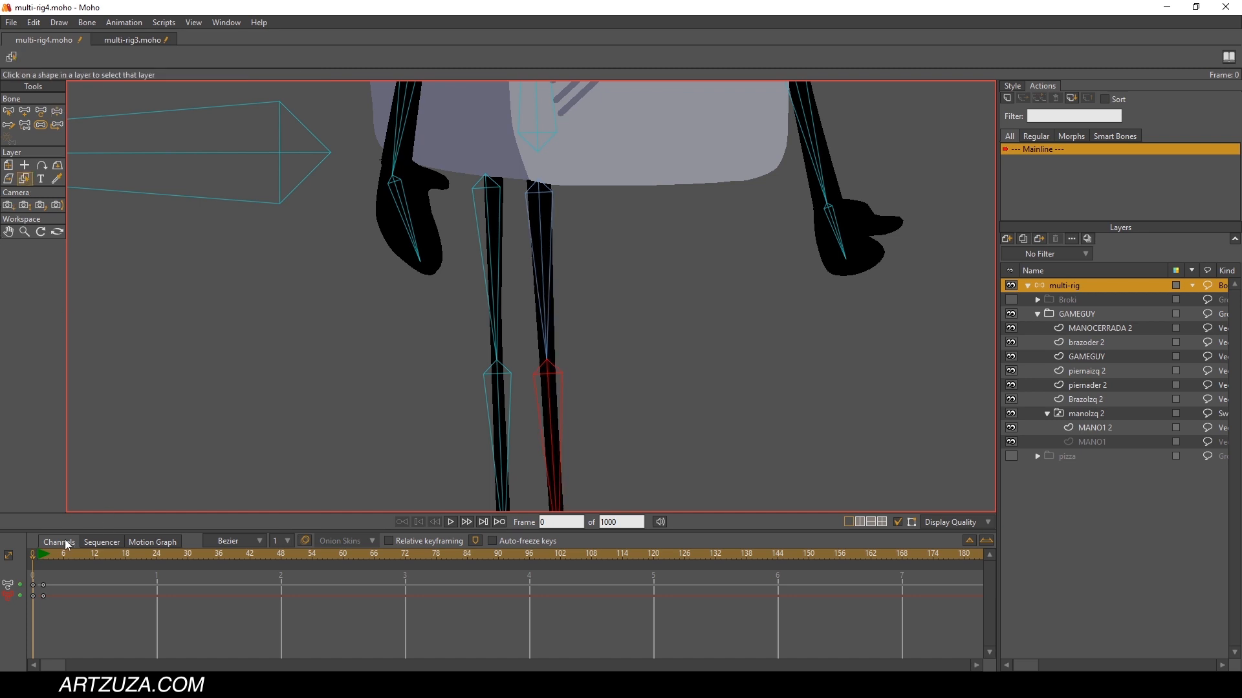
pyautogui.click(536, 308)
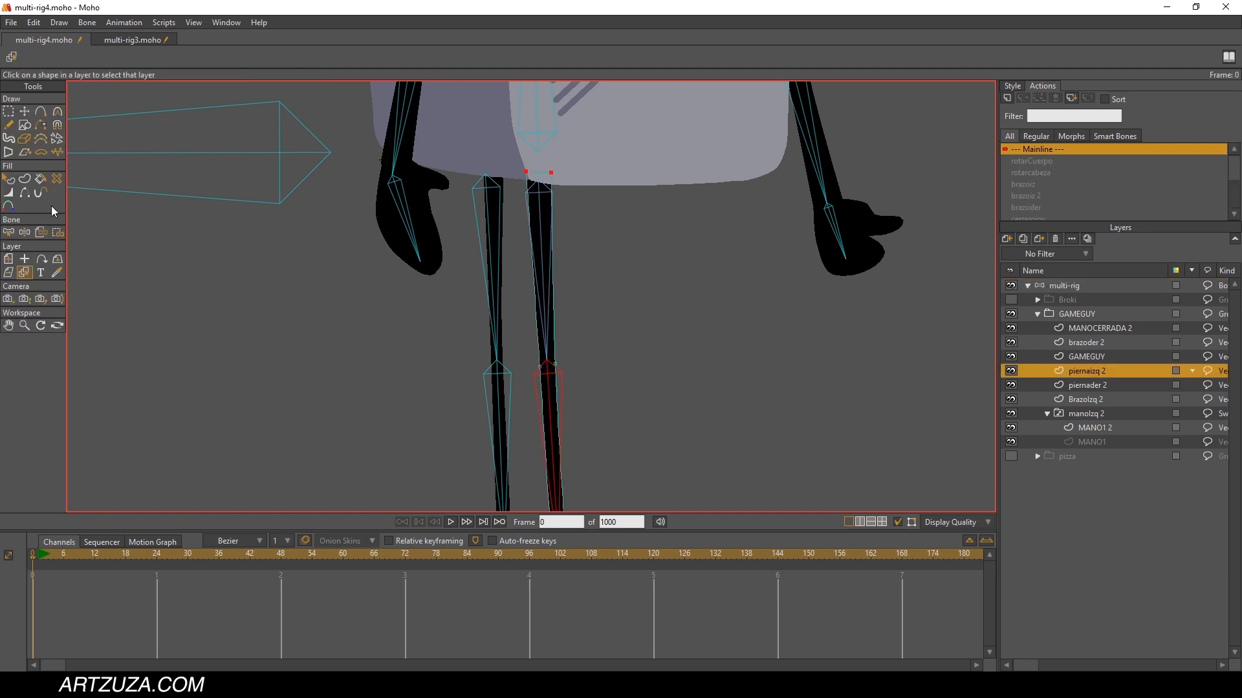
pyautogui.click(58, 232)
pyautogui.keyDown('alt'); pyautogui.click(540, 197); pyautogui.keyUp('alt')
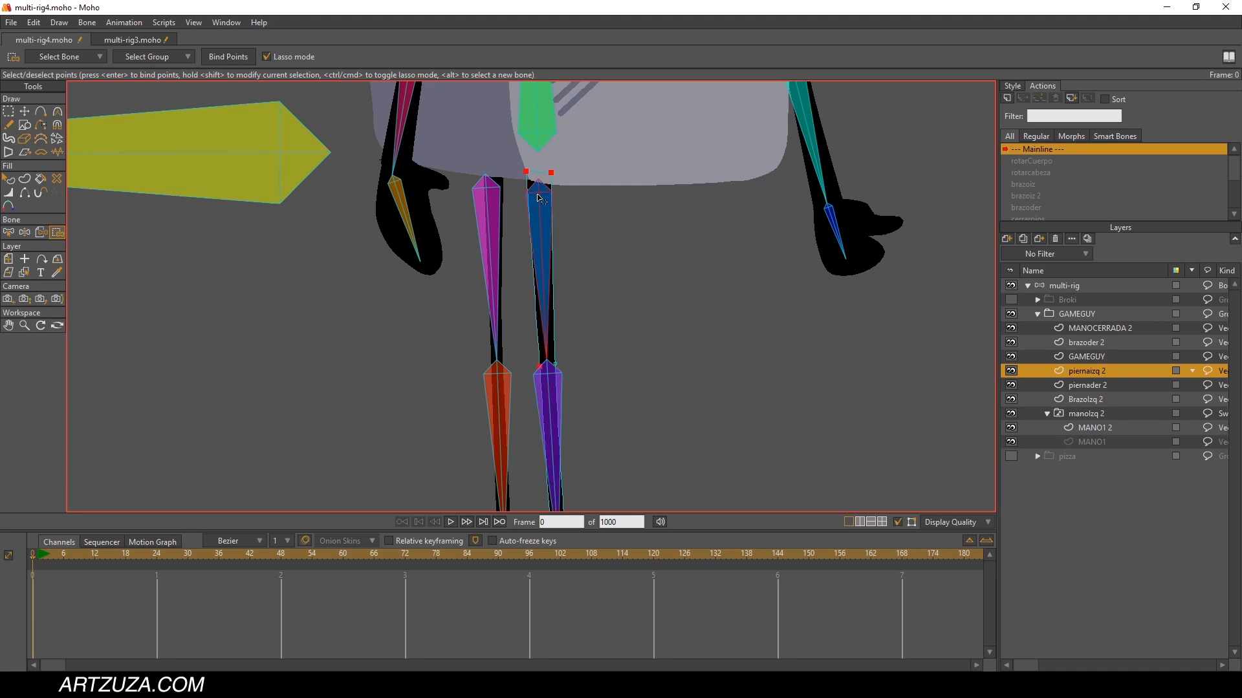
pyautogui.moveTo(571, 223); pyautogui.dragTo(625, 183)
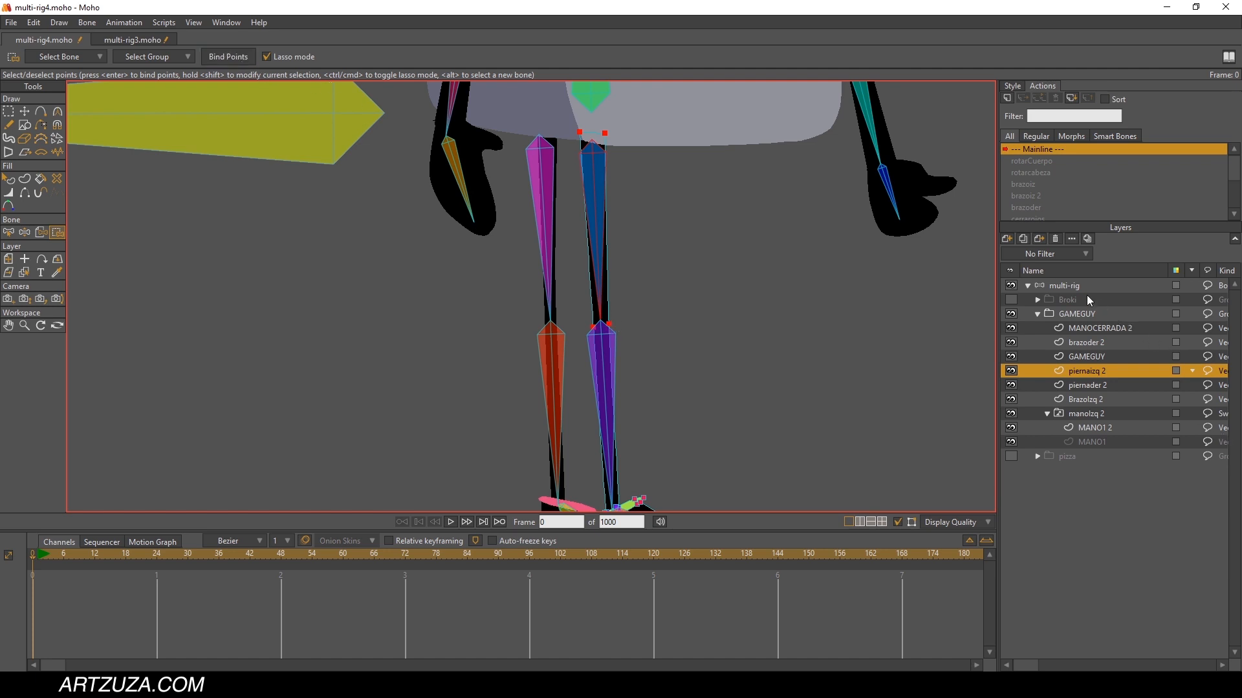
# Step: Test the knee deformation by bending both legs backward on the multi-rig layer at frame 0, and reset the pose
pyautogui.click(1070, 289)
pyautogui.click(57, 112)
pyautogui.moveTo(610, 430); pyautogui.dragTo(506, 5)
pyautogui.click(38, 554)
pyautogui.moveTo(564, 413); pyautogui.dragTo(455, 116)
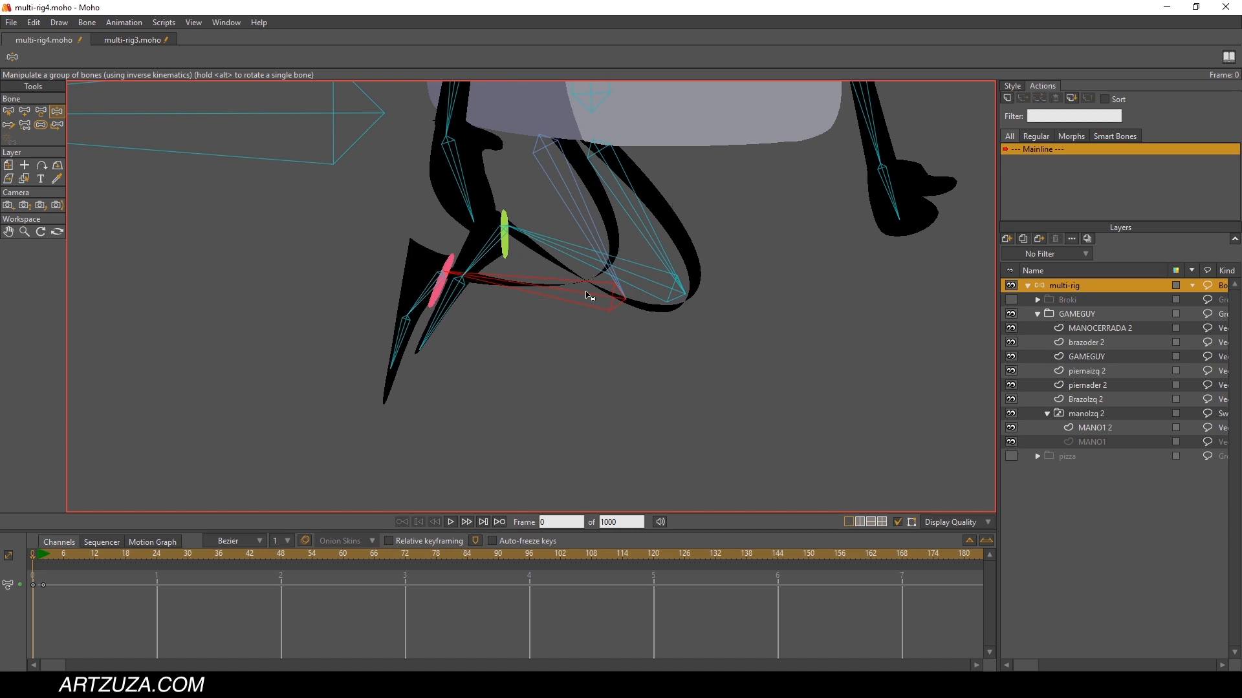
pyautogui.moveTo(712, 297); pyautogui.dragTo(725, 351)
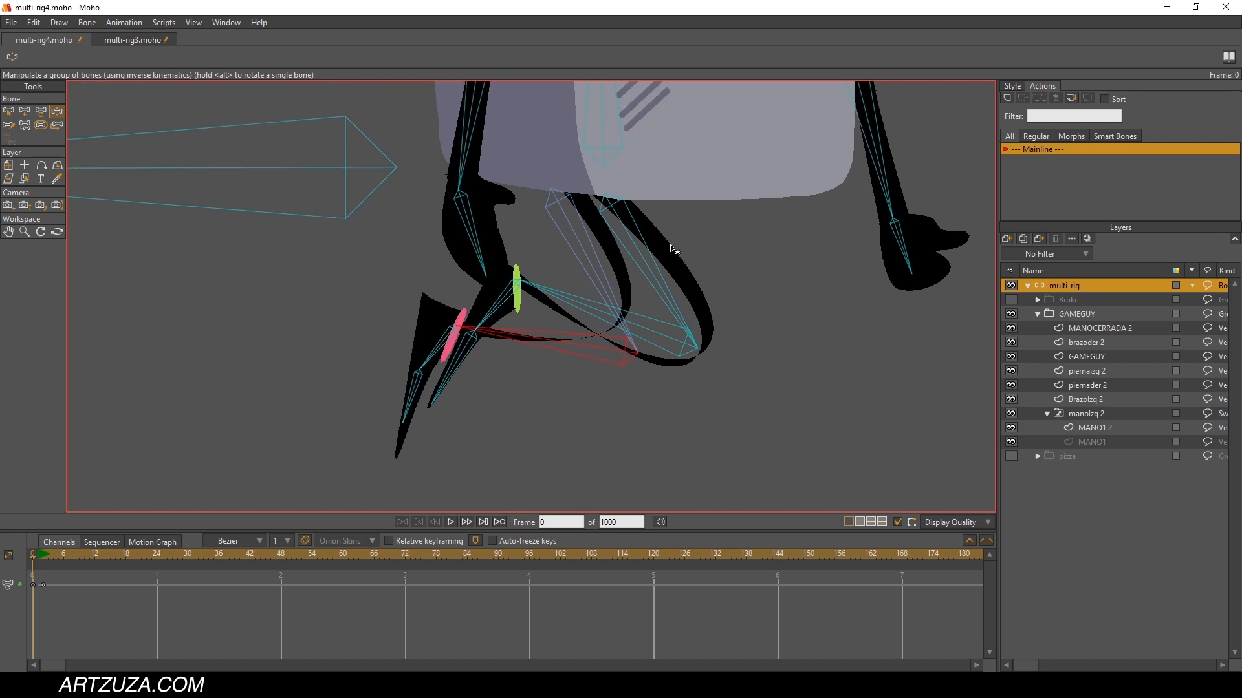
pyautogui.click(50, 543)
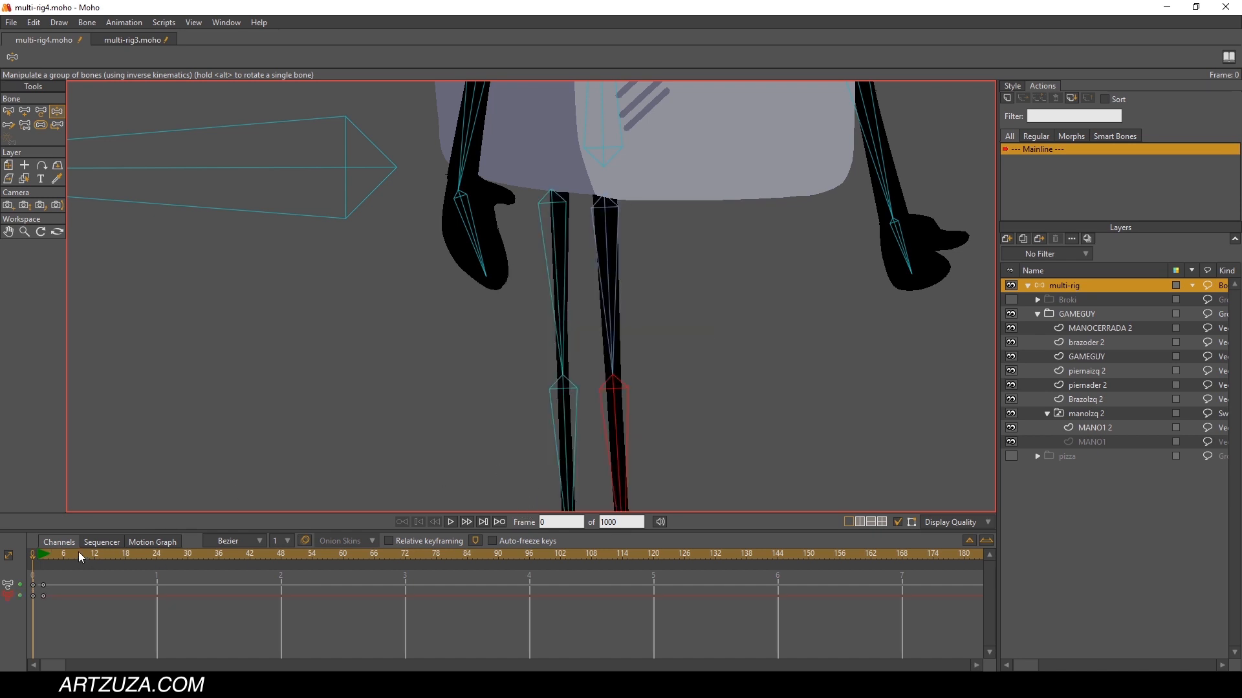
pyautogui.moveTo(681, 339); pyautogui.dragTo(643, 261)
pyautogui.scroll(-3, 645, 268)
pyautogui.scroll(5, 641, 264)
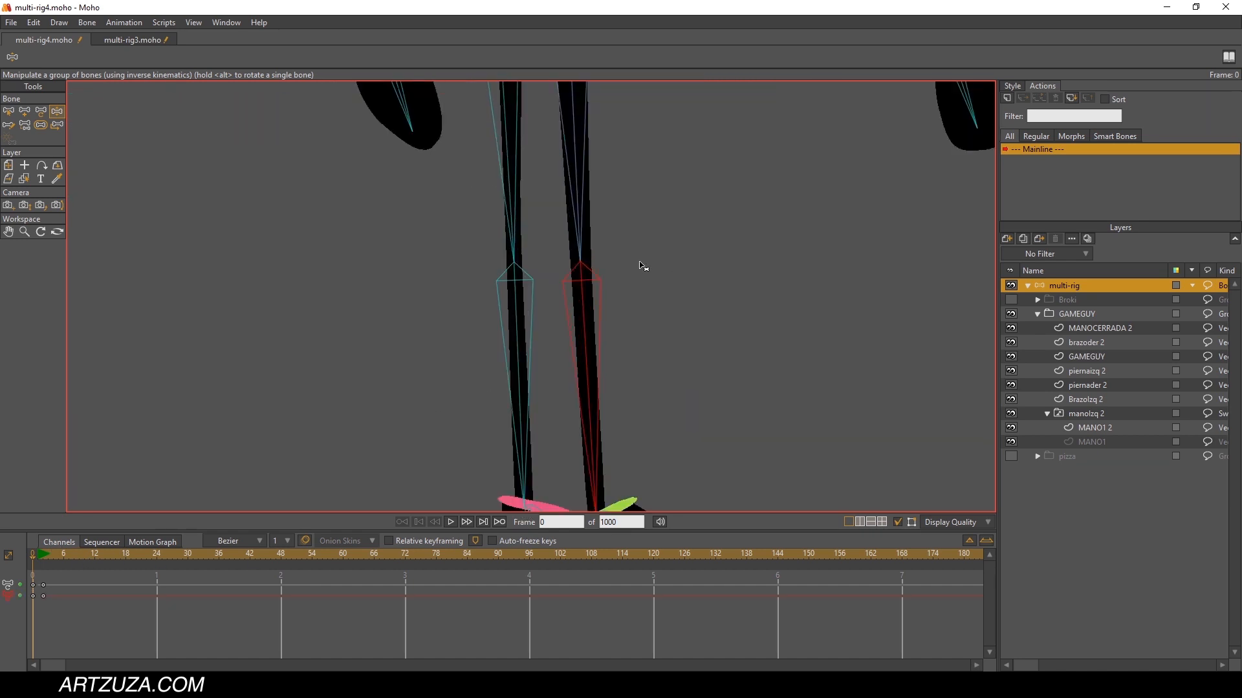
pyautogui.scroll(-2, 650, 259)
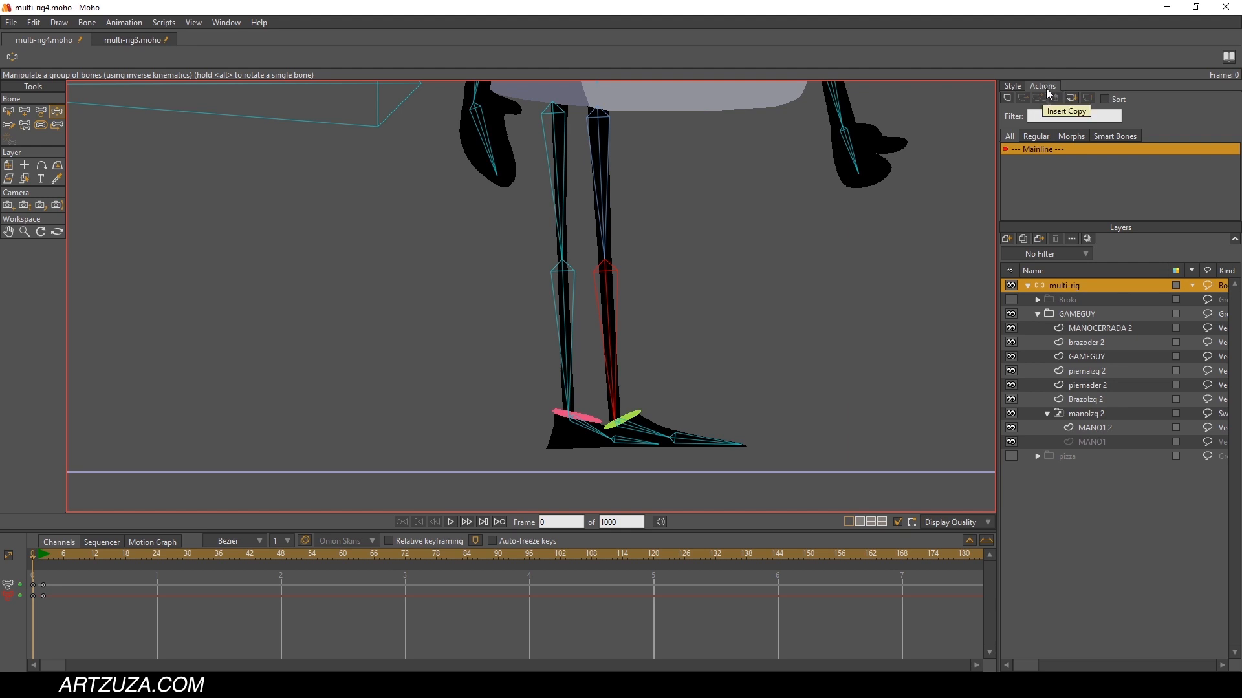
# Step: Hide the Actions window and show it again
pyautogui.click(225, 22)
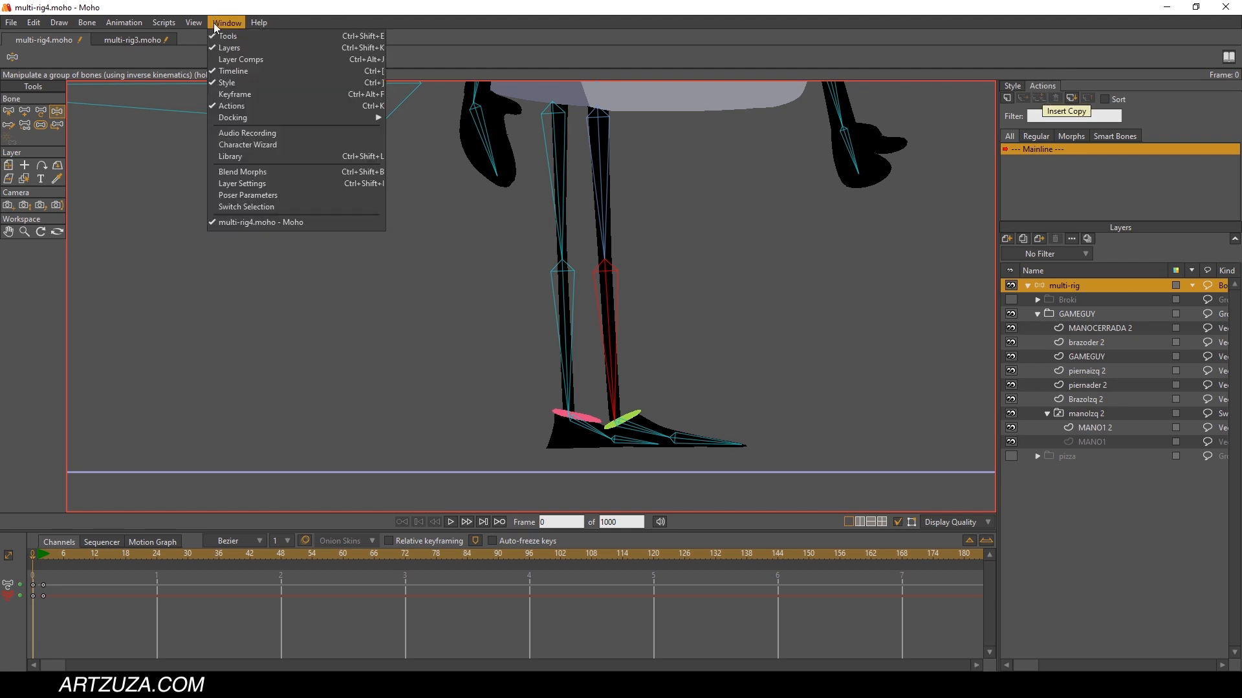
pyautogui.click(239, 109)
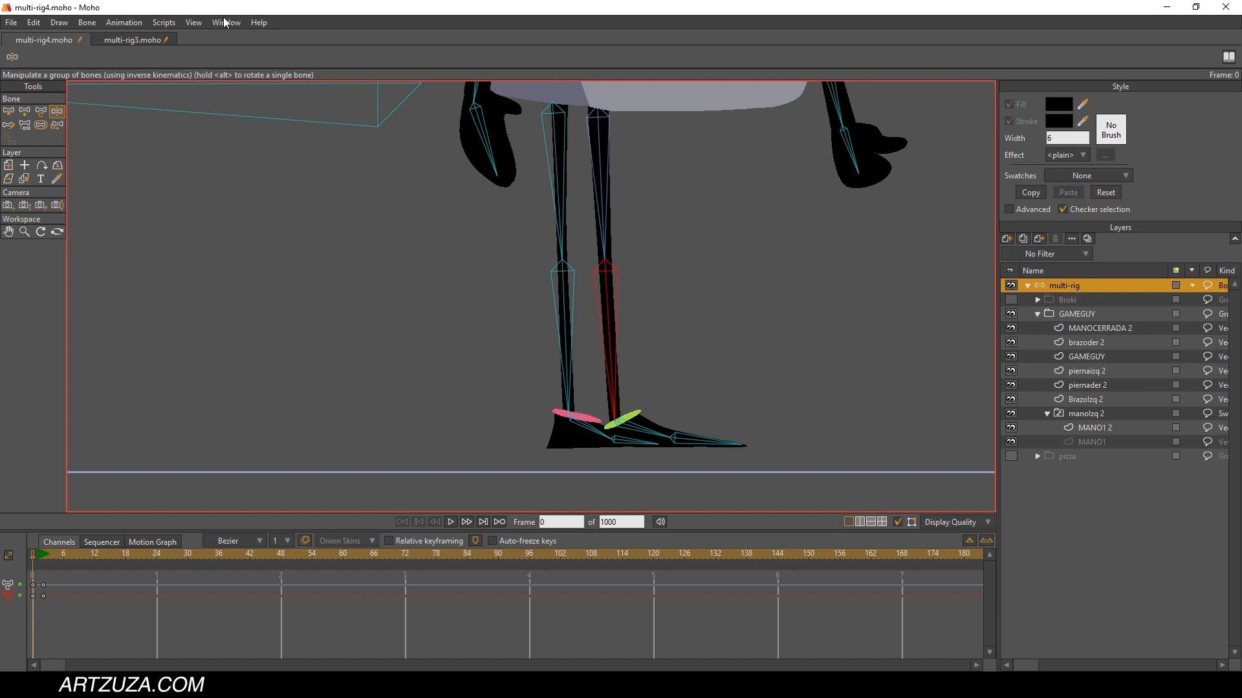
pyautogui.click(224, 24)
pyautogui.click(252, 106)
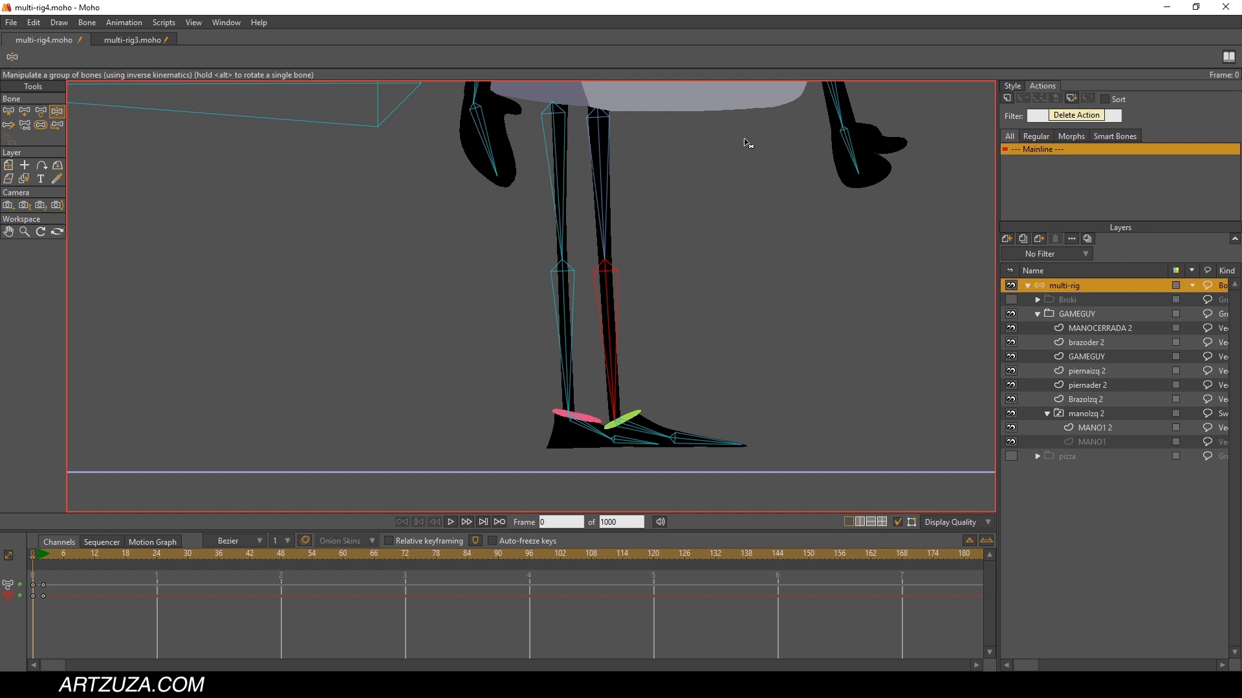
# Step: Undock the Actions window and place it floating over the canvas beside the legs
pyautogui.click(227, 23)
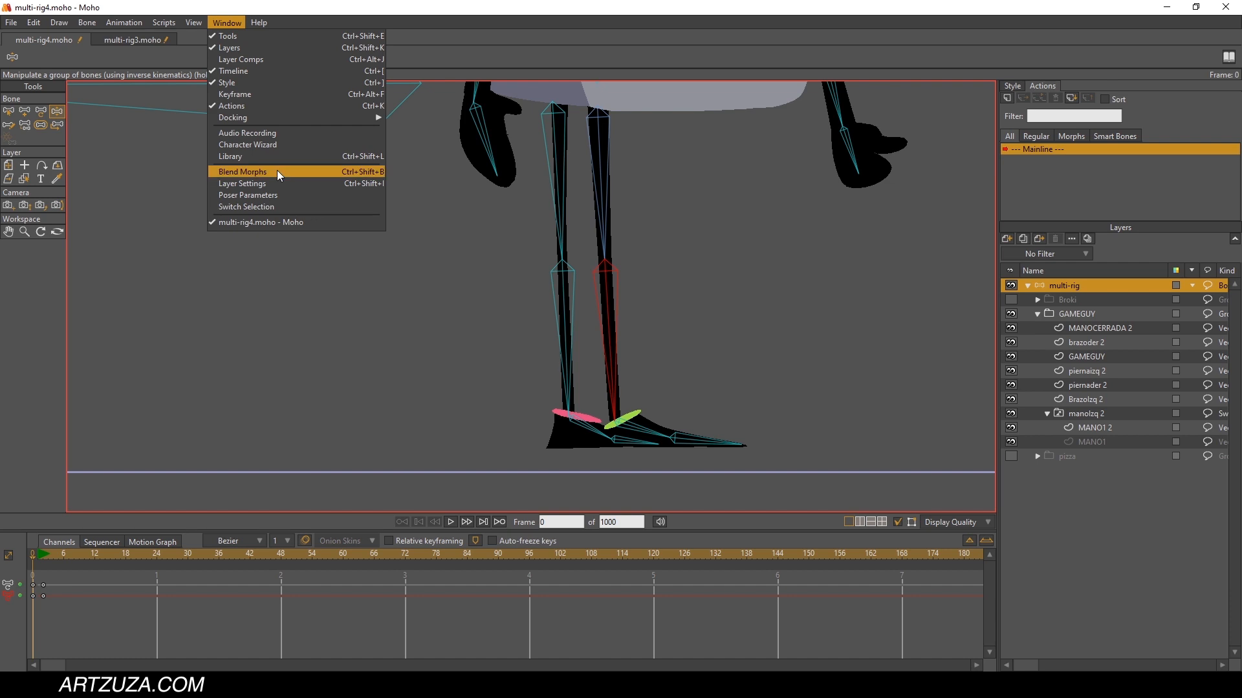
pyautogui.moveTo(266, 117)
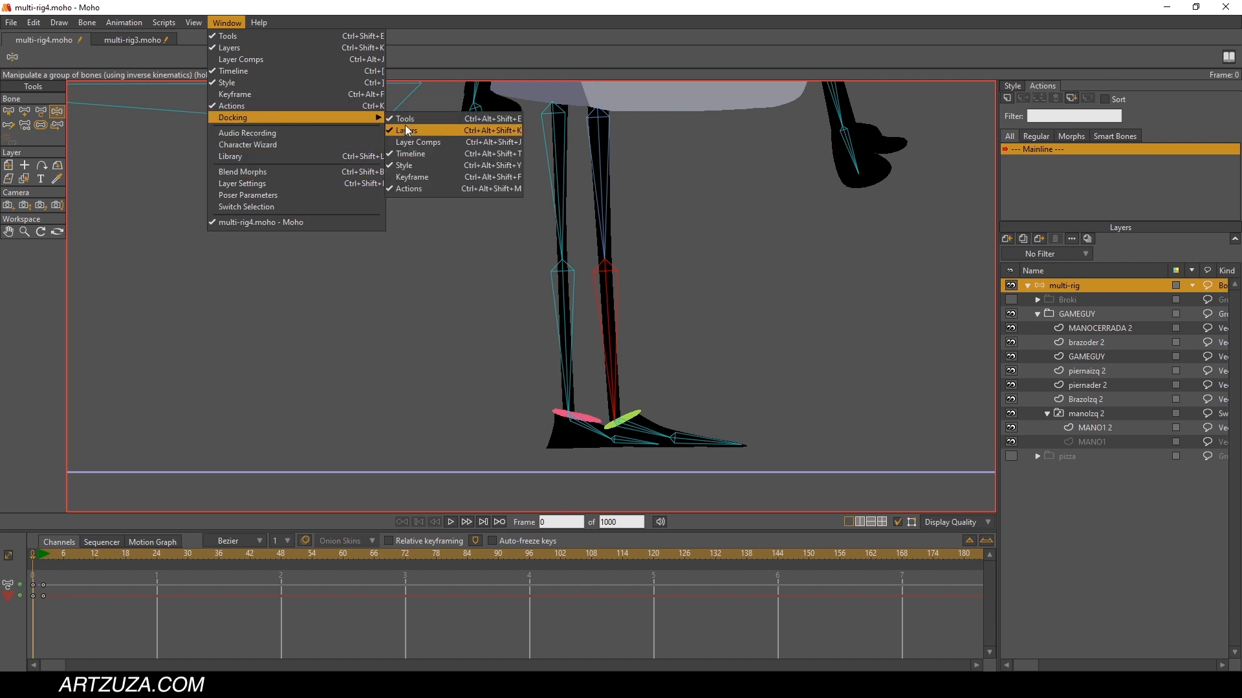
pyautogui.click(423, 189)
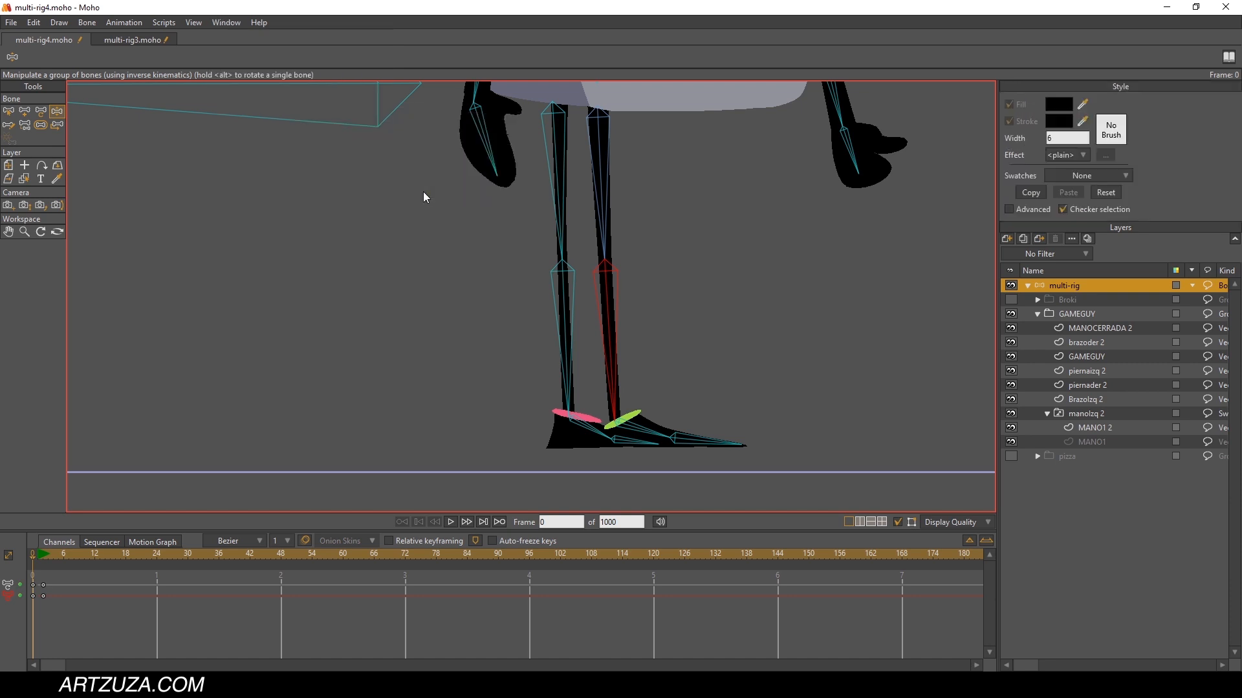
pyautogui.moveTo(1176, 85); pyautogui.dragTo(912, 229)
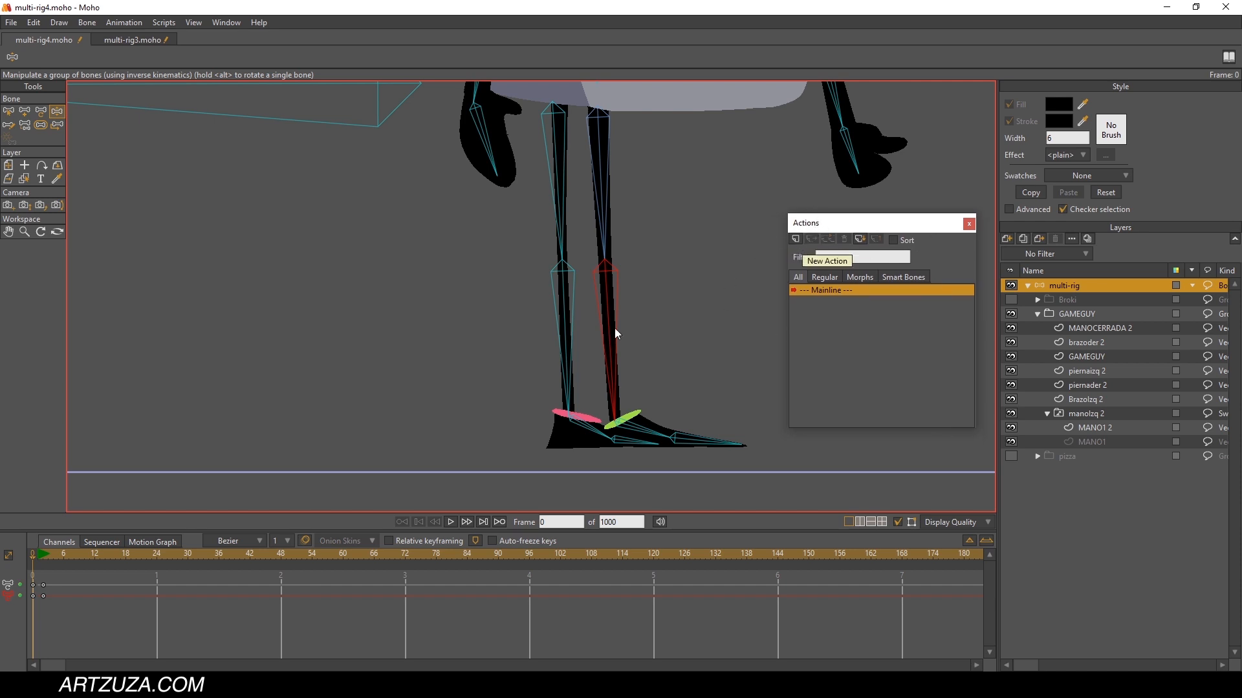
# Step: Create a new action named B15 for the selected piernaizq 2 shin bone
pyautogui.click(796, 240)
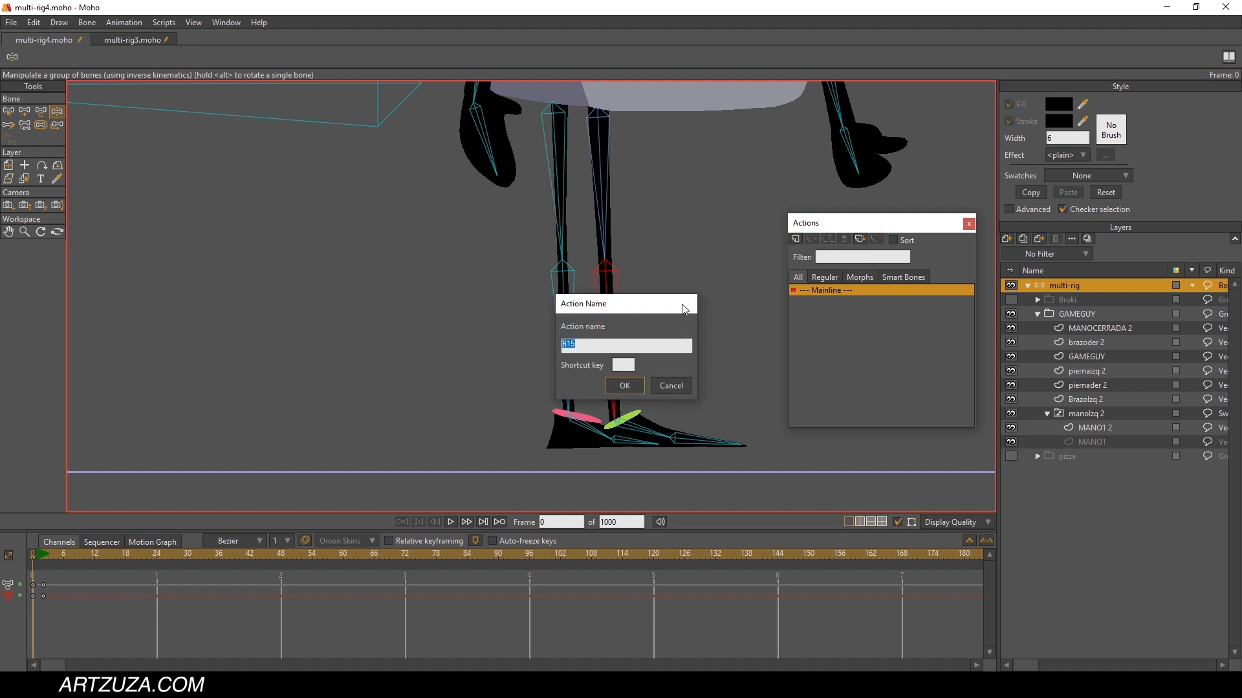
pyautogui.moveTo(684, 309); pyautogui.dragTo(911, 236)
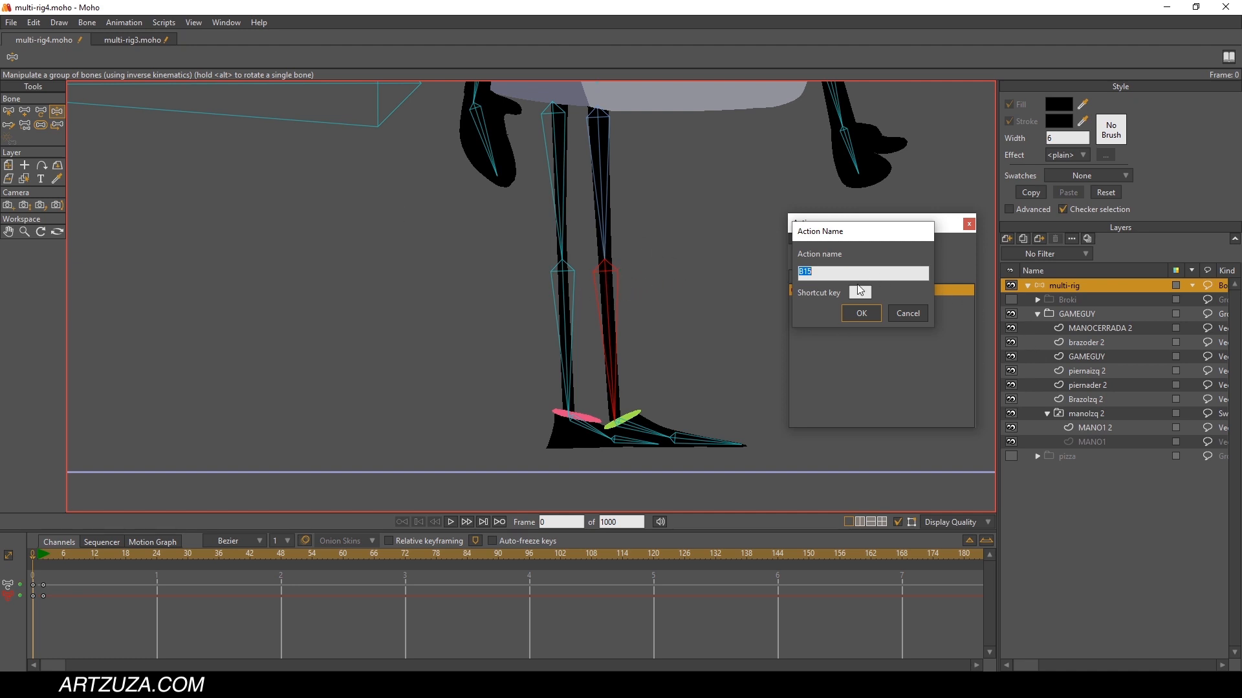
pyautogui.click(861, 313)
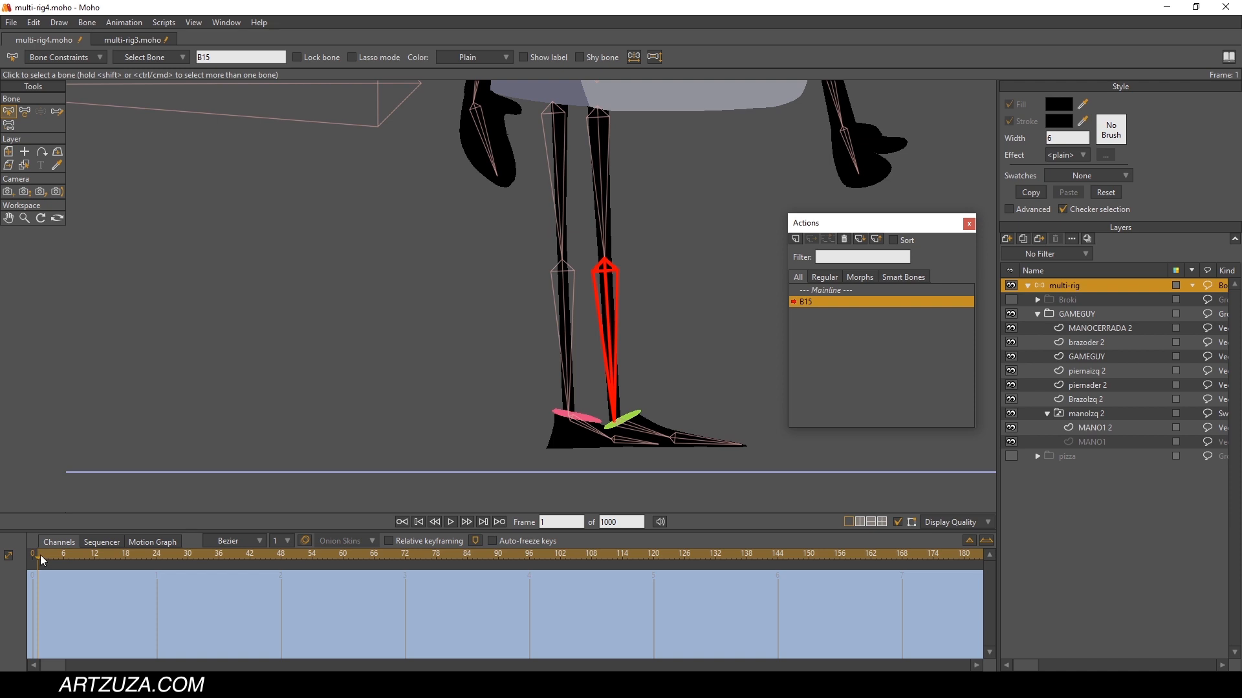
# Step: At frame 120 of the B15 action, rotate the shin bone backward and upward into a tight knee bend
pyautogui.moveTo(41, 555); pyautogui.dragTo(655, 554)
pyautogui.click(25, 112)
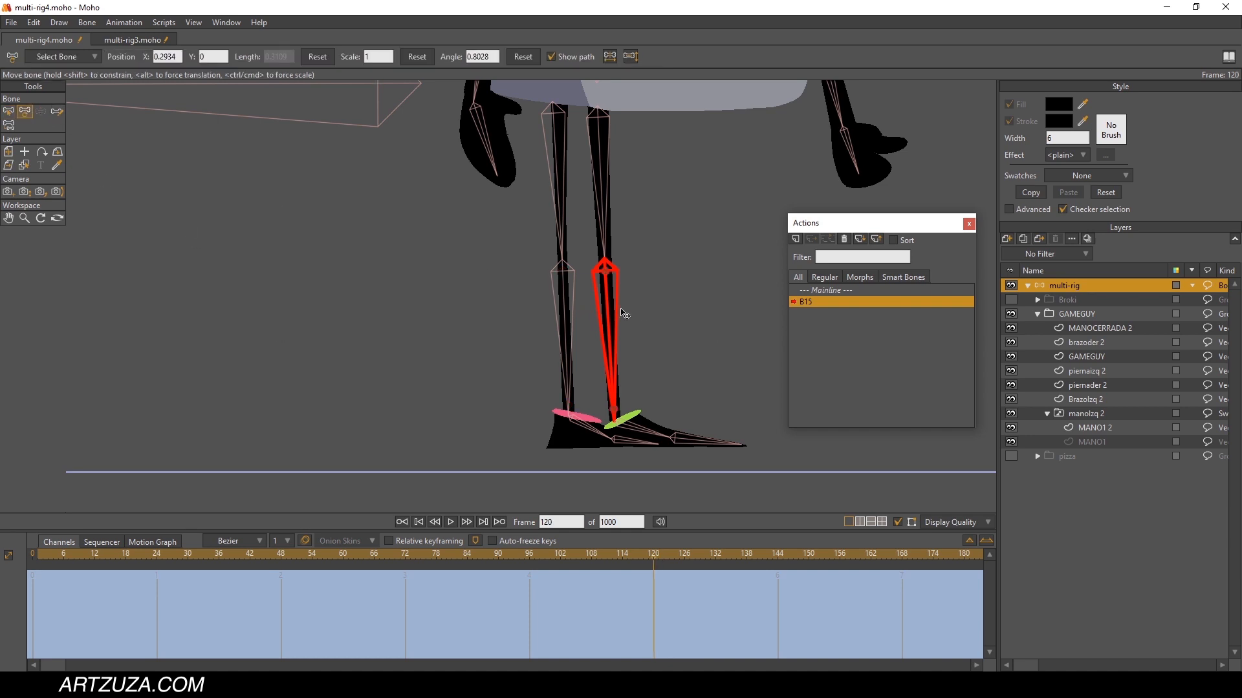
pyautogui.moveTo(624, 313); pyautogui.dragTo(477, 176)
pyautogui.scroll(1, 522, 214)
# Step: Correct the piernaizq 2 knee shape at frame 120 by moving its knee points and adjusting their curvature to about 0.186
pyautogui.click(25, 165)
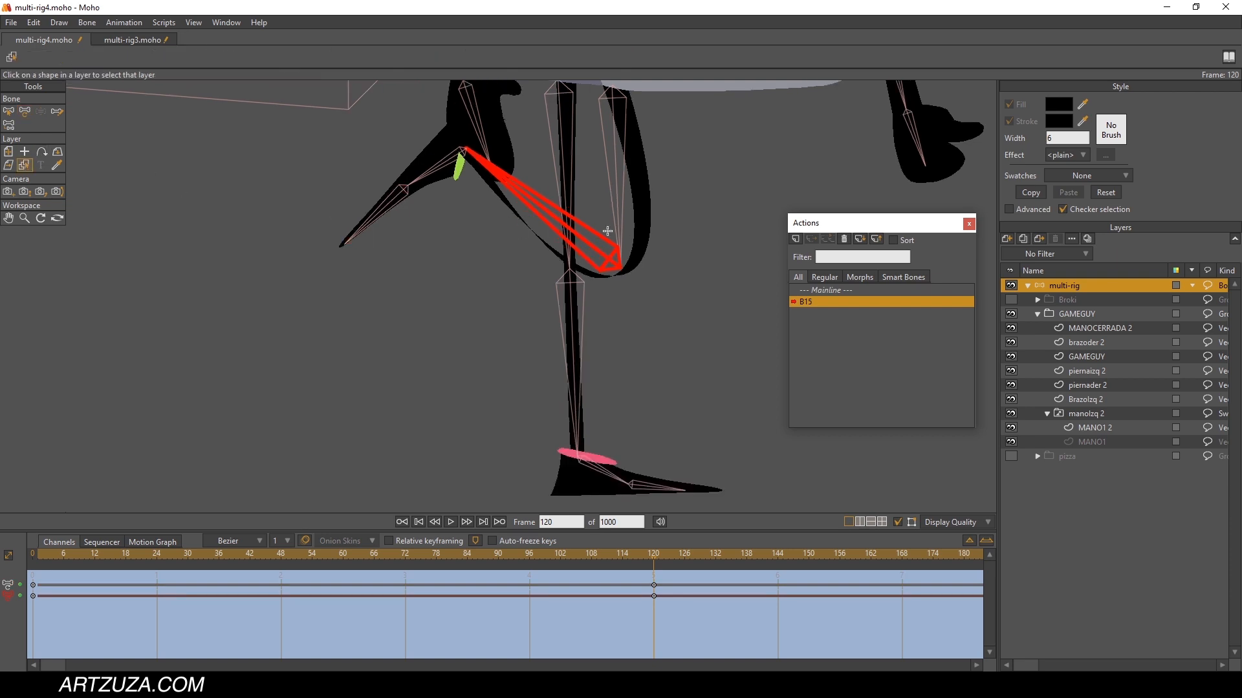
pyautogui.click(634, 232)
pyautogui.scroll(4, 637, 246)
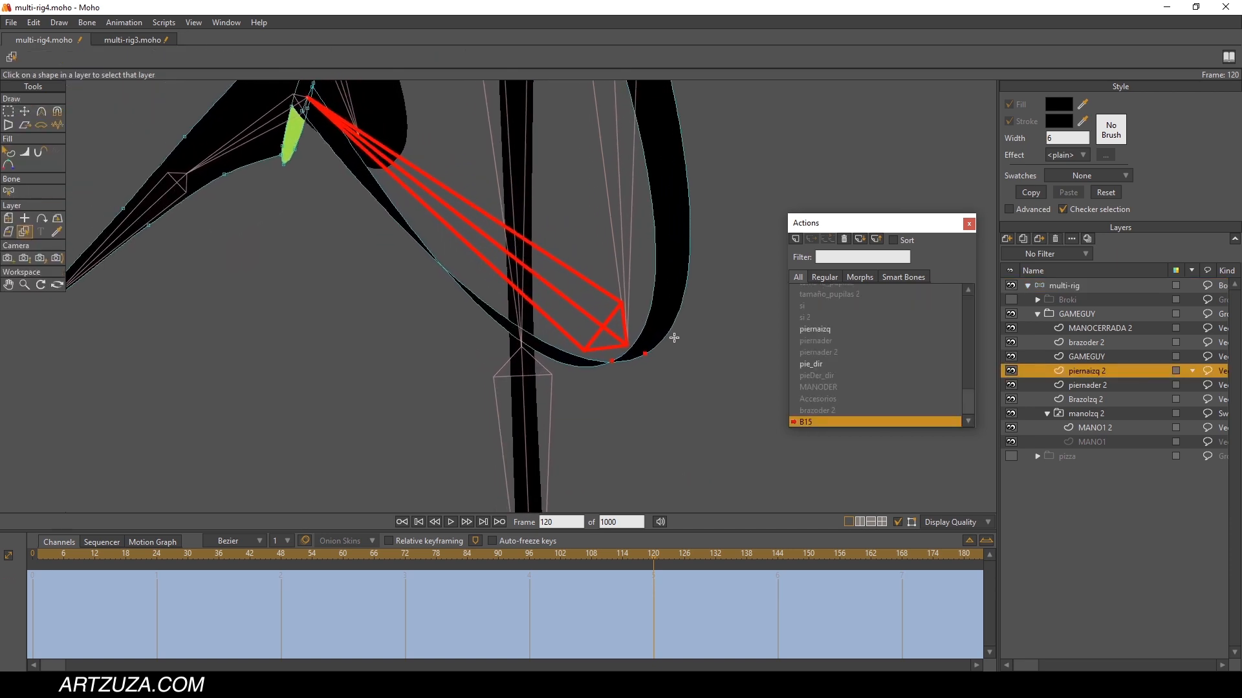
pyautogui.click(8, 111)
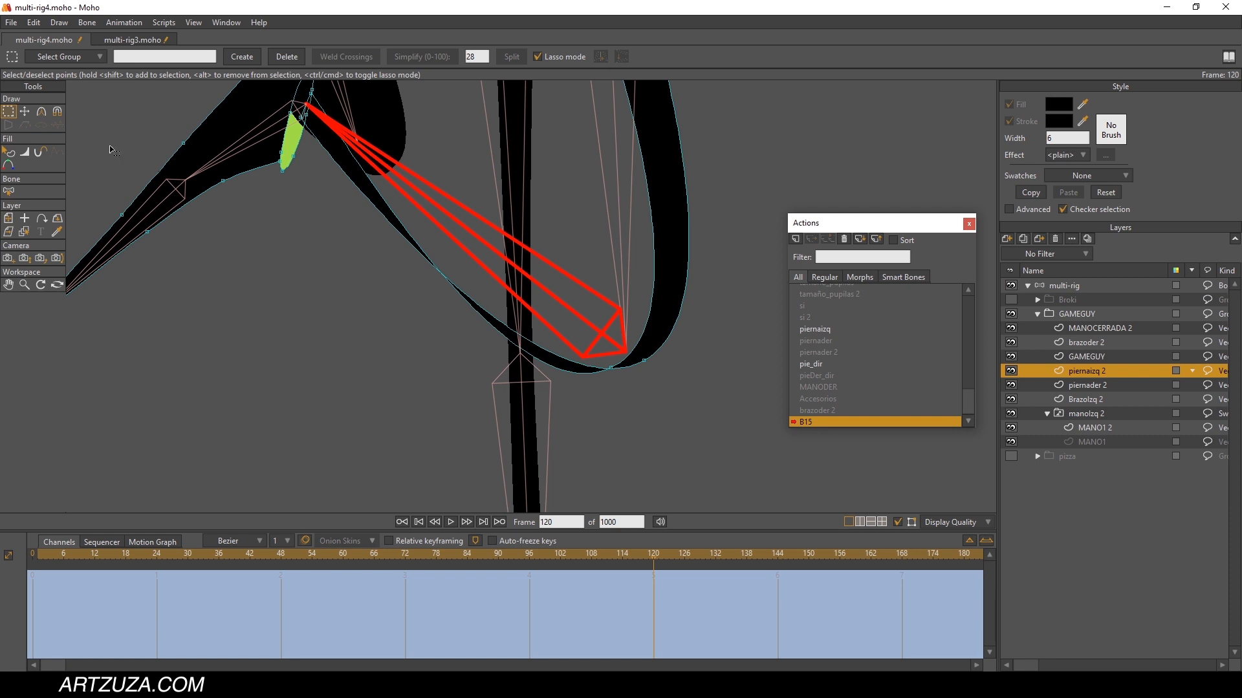
pyautogui.click(26, 113)
pyautogui.moveTo(609, 366); pyautogui.dragTo(513, 353)
pyautogui.click(42, 112)
pyautogui.moveTo(635, 362); pyautogui.dragTo(575, 375)
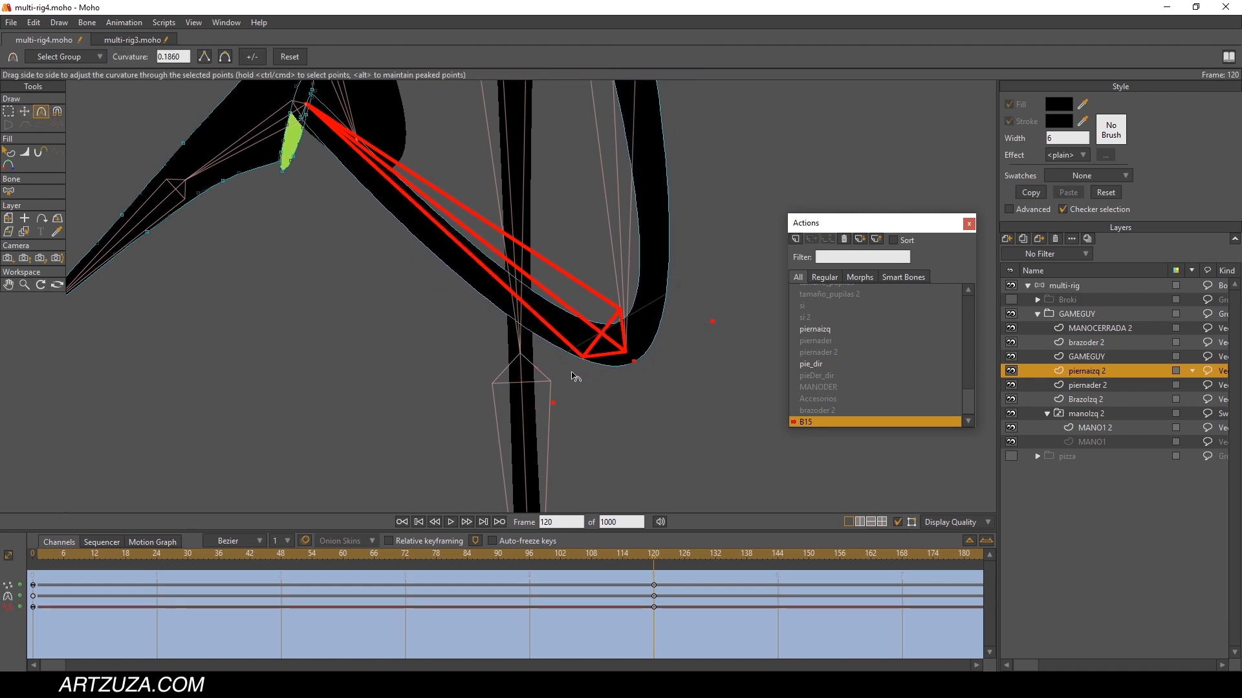
# Step: Scrub the B15 action from frame 0 to frame 85 to check the corrected knee bend
pyautogui.moveTo(41, 555)
pyautogui.mouseDown()
pyautogui.moveTo(579, 559)
pyautogui.moveTo(33, 556)
pyautogui.mouseUp()
pyautogui.scroll(-4, 366, 365)
pyautogui.moveTo(366, 364); pyautogui.dragTo(434, 252)
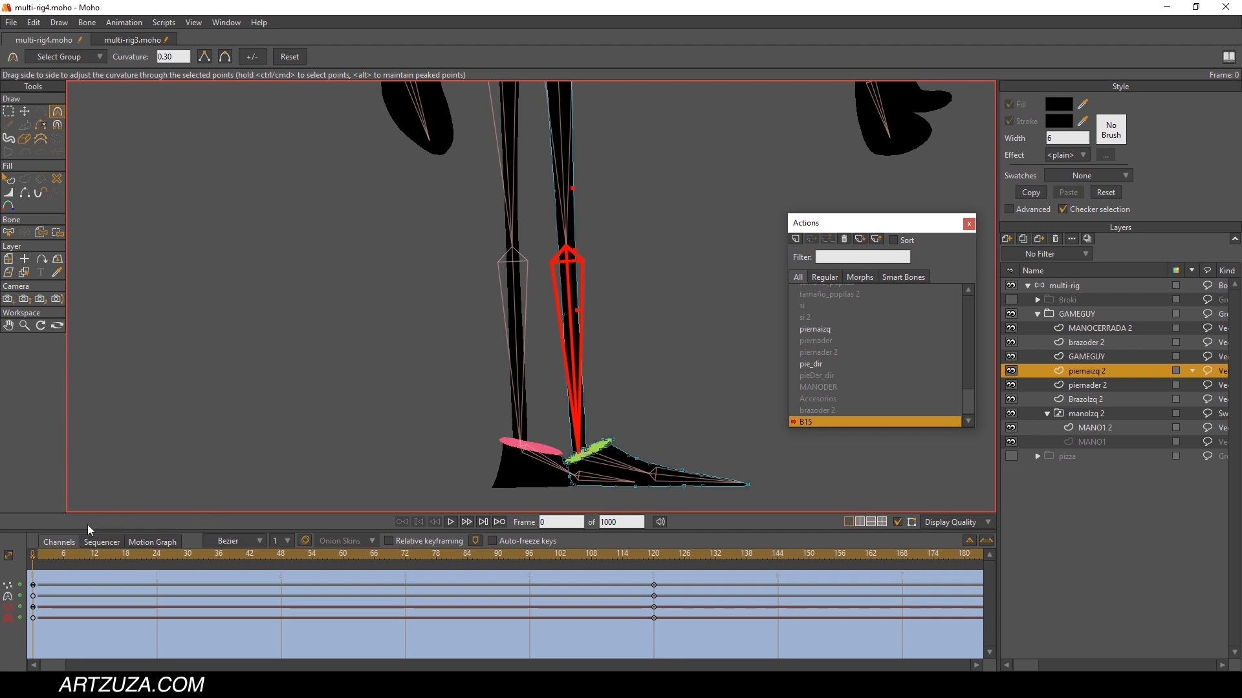
pyautogui.moveTo(55, 560); pyautogui.dragTo(473, 521)
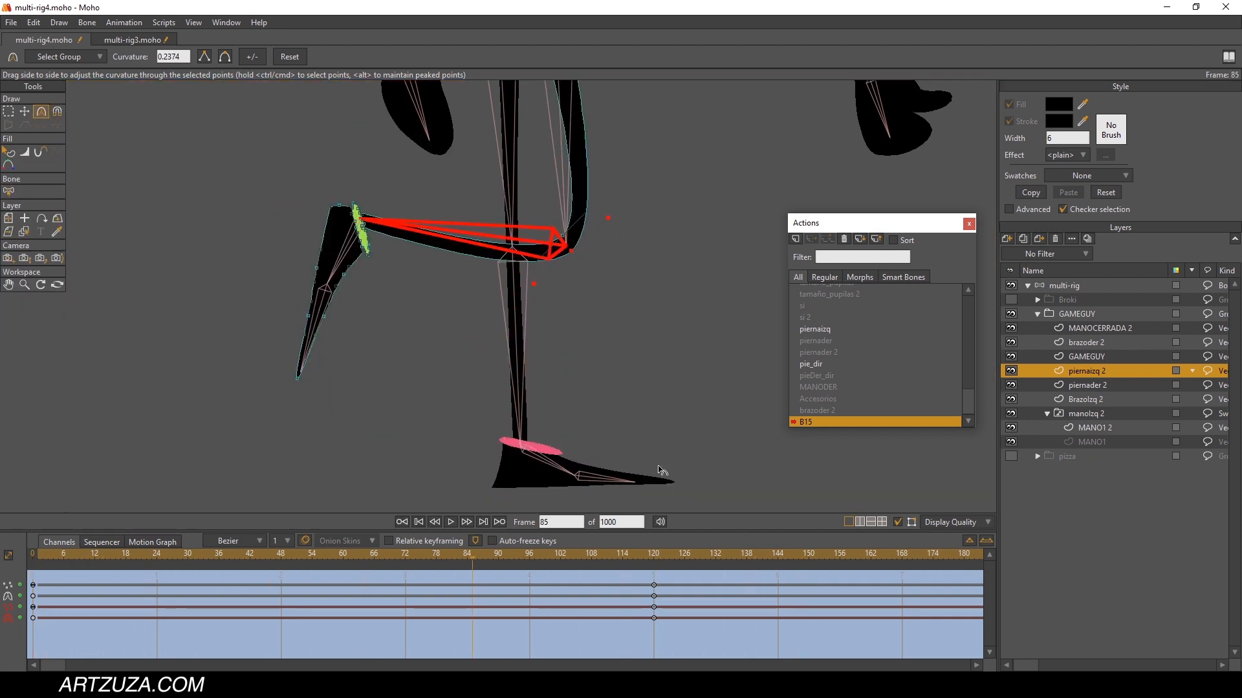
# Step: Switch back to the Mainline animation and go to frame 2 to check the posed leg
pyautogui.moveTo(970, 404); pyautogui.dragTo(970, 231)
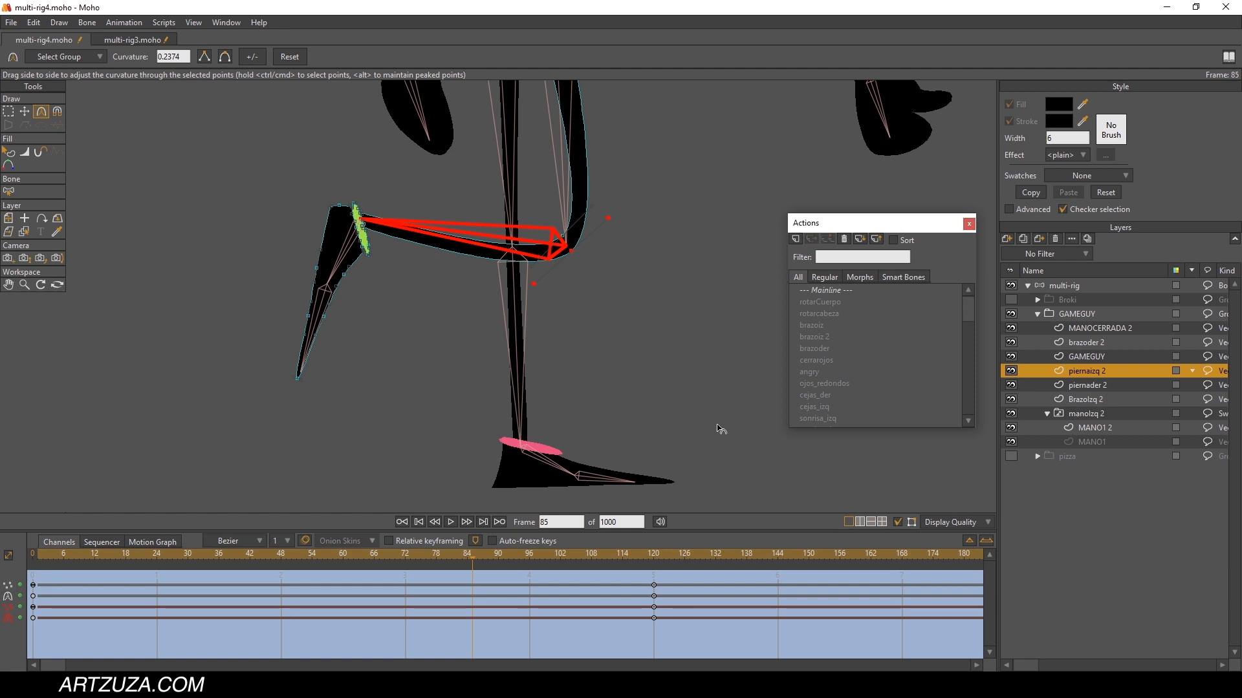
pyautogui.click(834, 291)
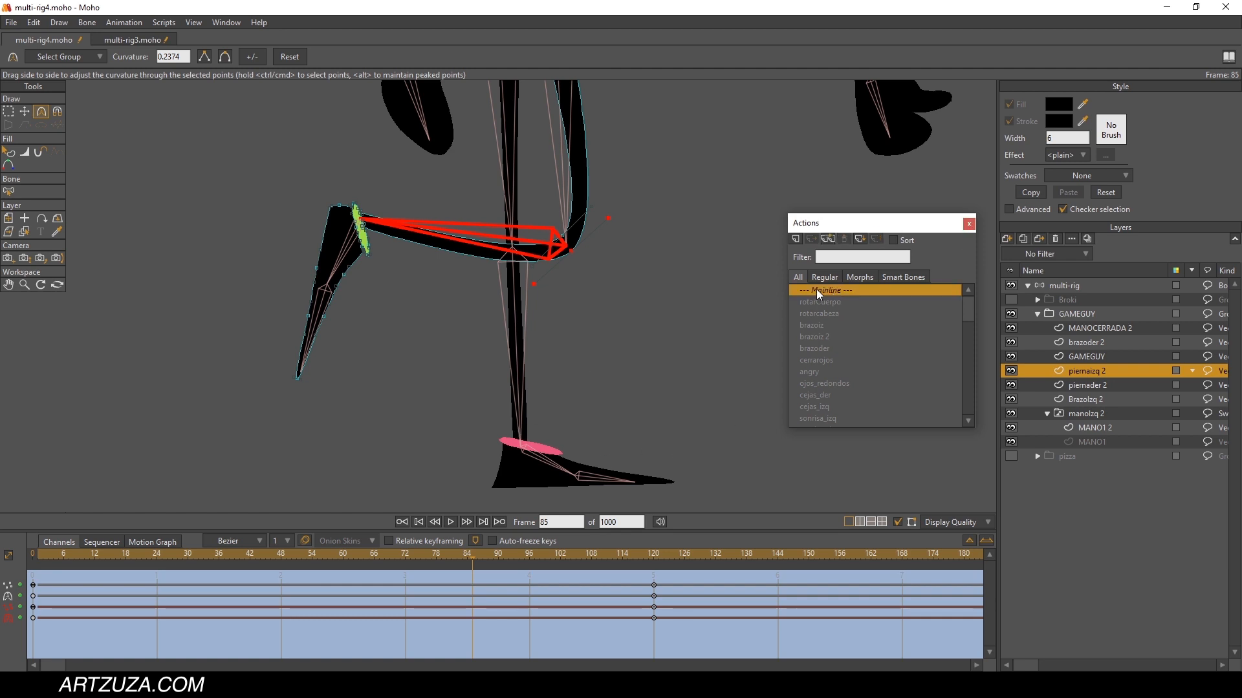
pyautogui.doubleClick(816, 289)
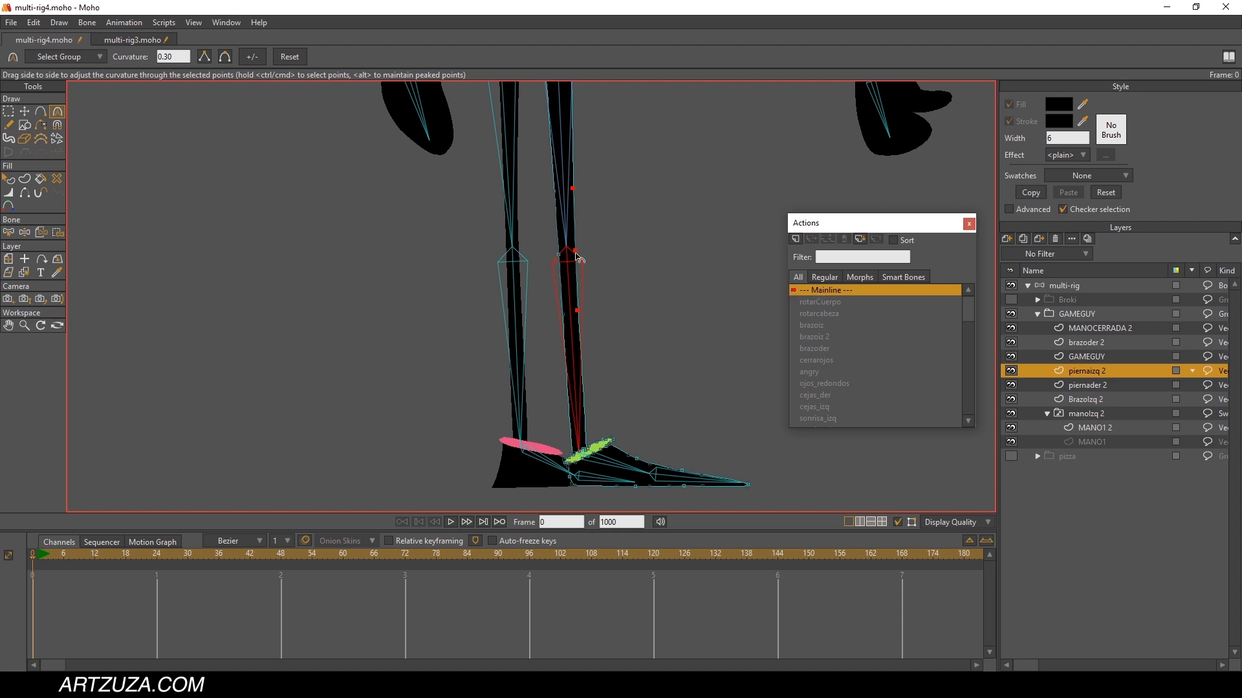
pyautogui.scroll(-2, 430, 222)
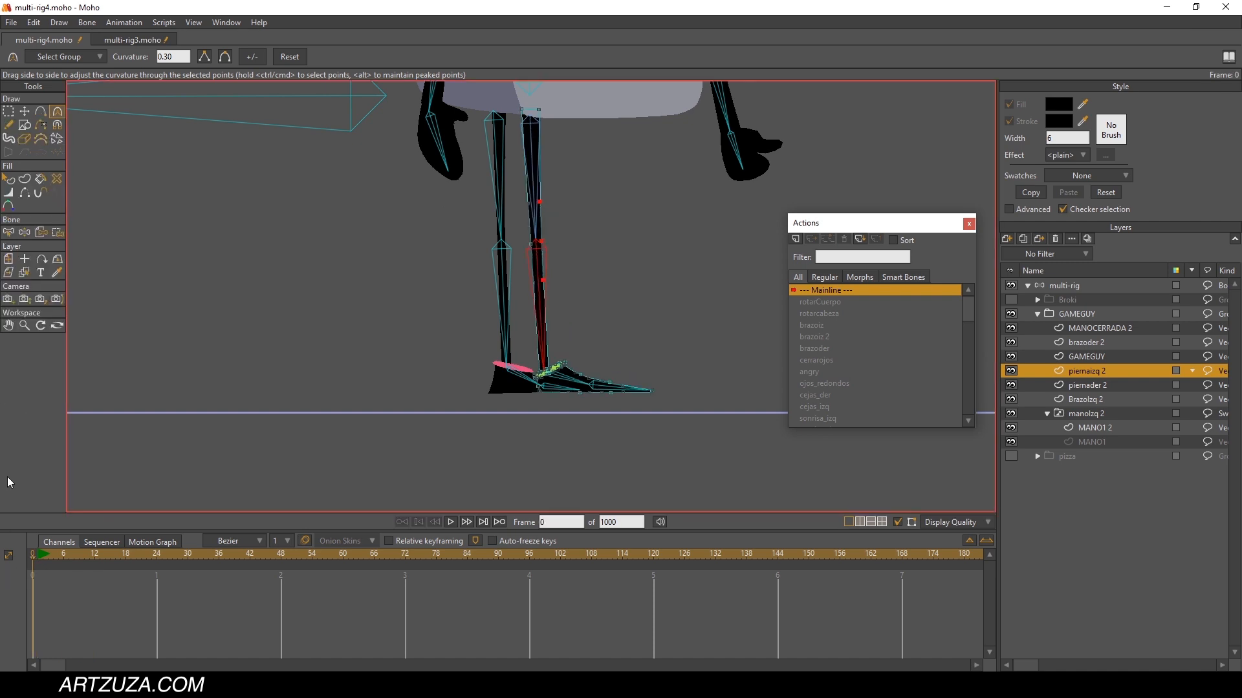
pyautogui.click(44, 562)
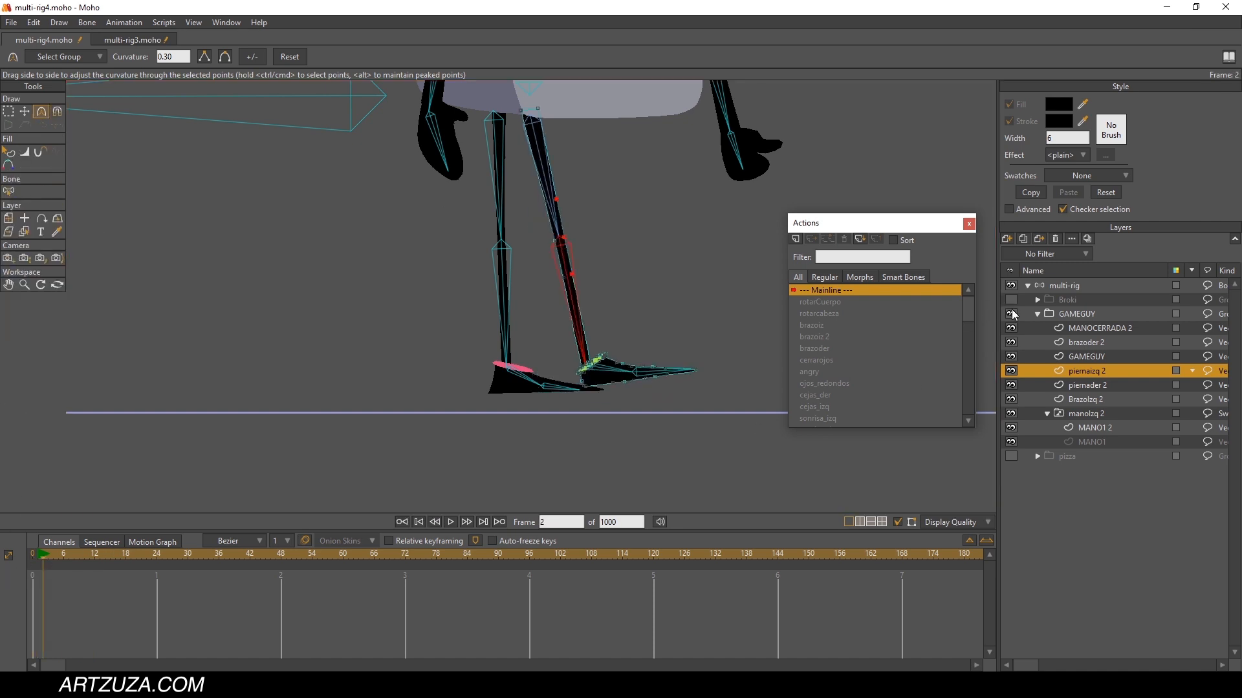
# Step: On the multi-rig bone layer, bend both legs sharply backward at the knees at frame 2 to test their deformation
pyautogui.click(1066, 286)
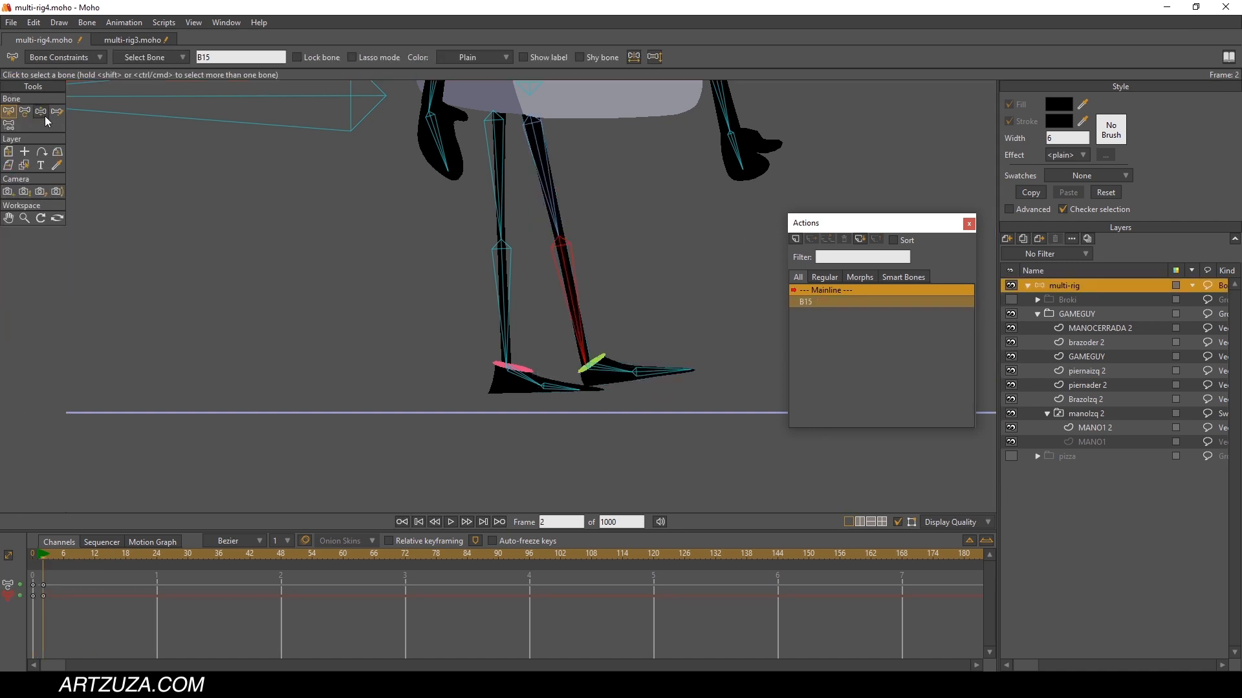
pyautogui.click(41, 112)
pyautogui.scroll(2, 506, 247)
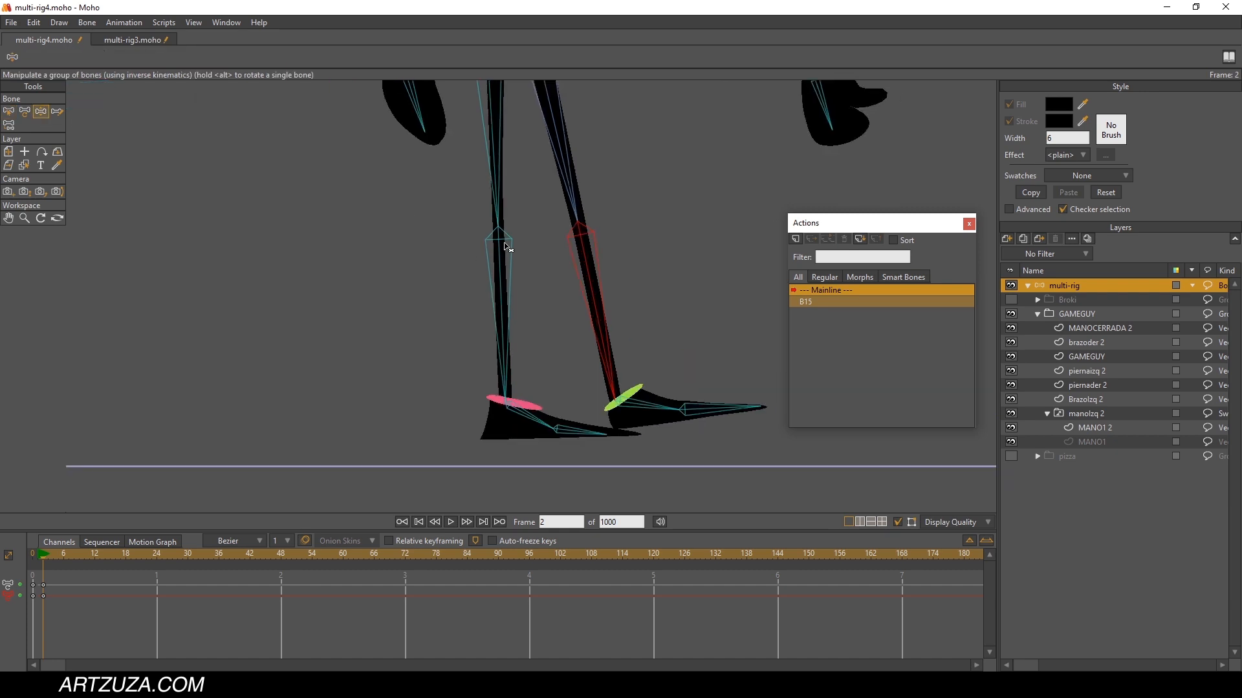
pyautogui.moveTo(550, 258); pyautogui.dragTo(602, 298)
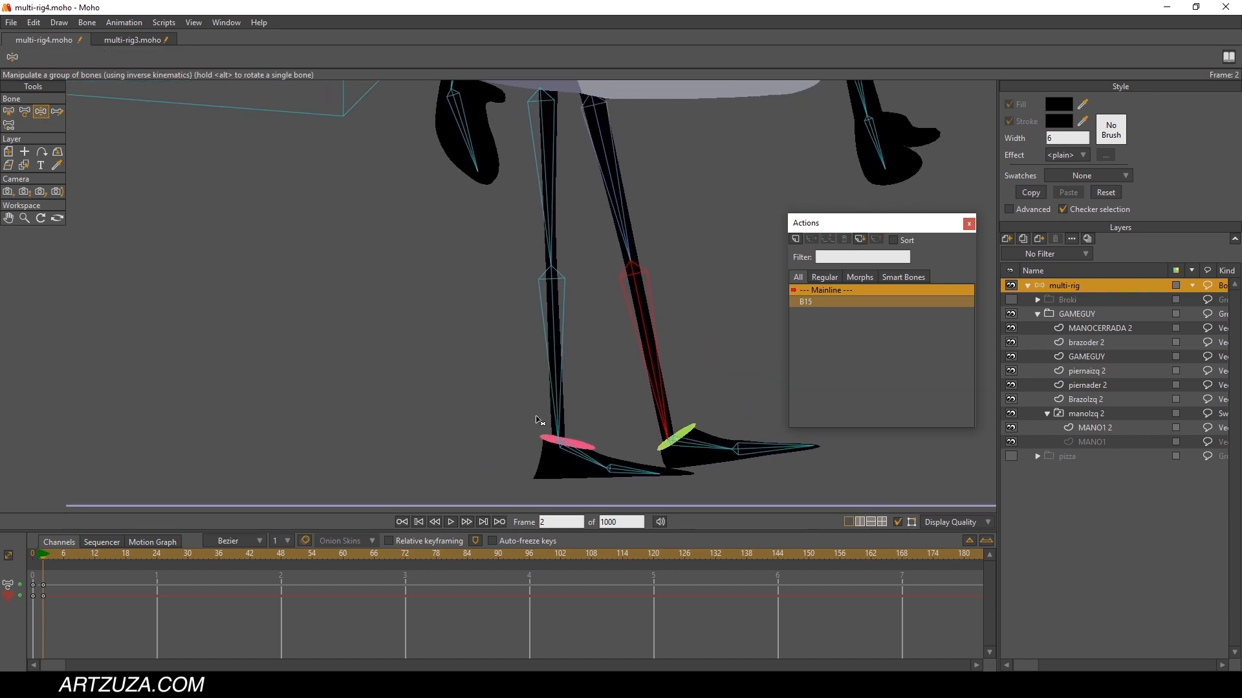
pyautogui.moveTo(536, 421); pyautogui.dragTo(424, 126)
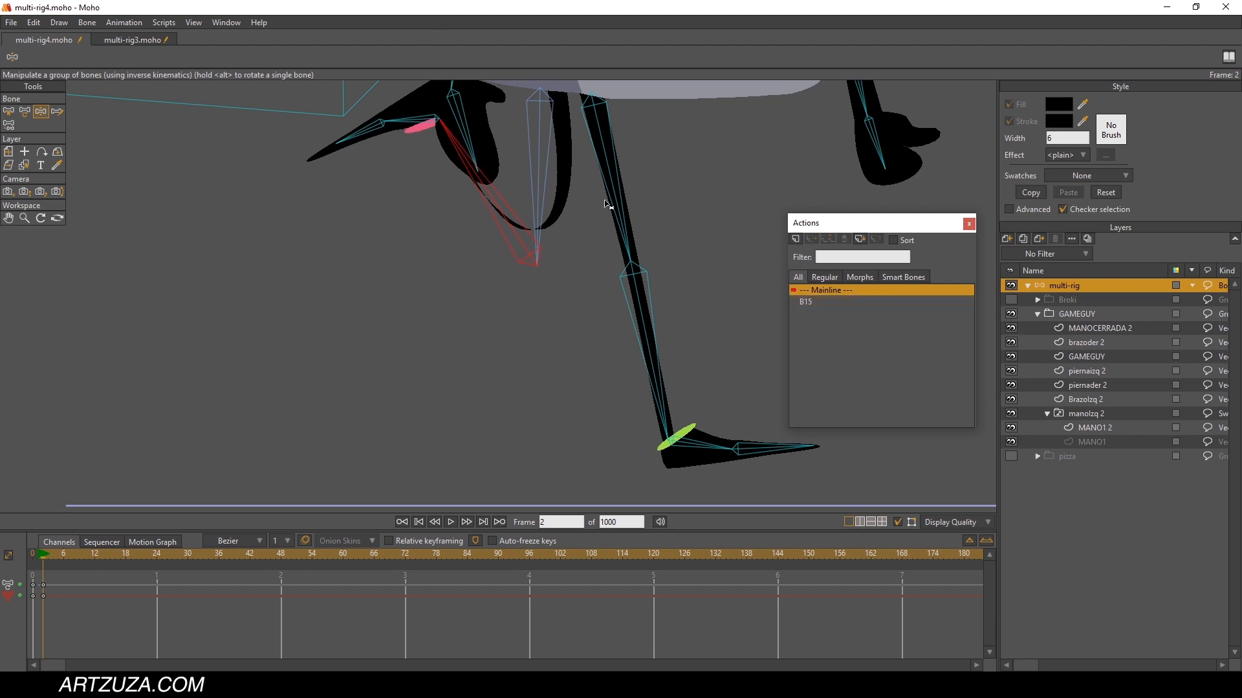
pyautogui.moveTo(650, 336); pyautogui.dragTo(563, 370)
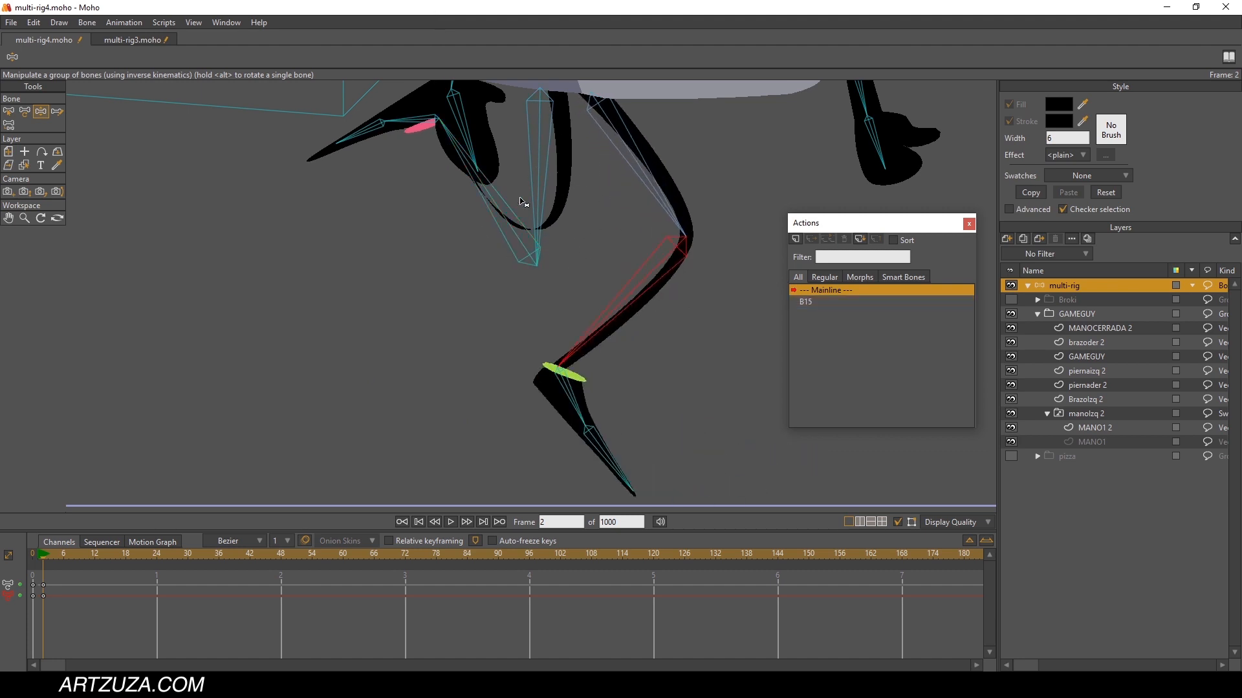
pyautogui.moveTo(519, 201); pyautogui.dragTo(455, 19)
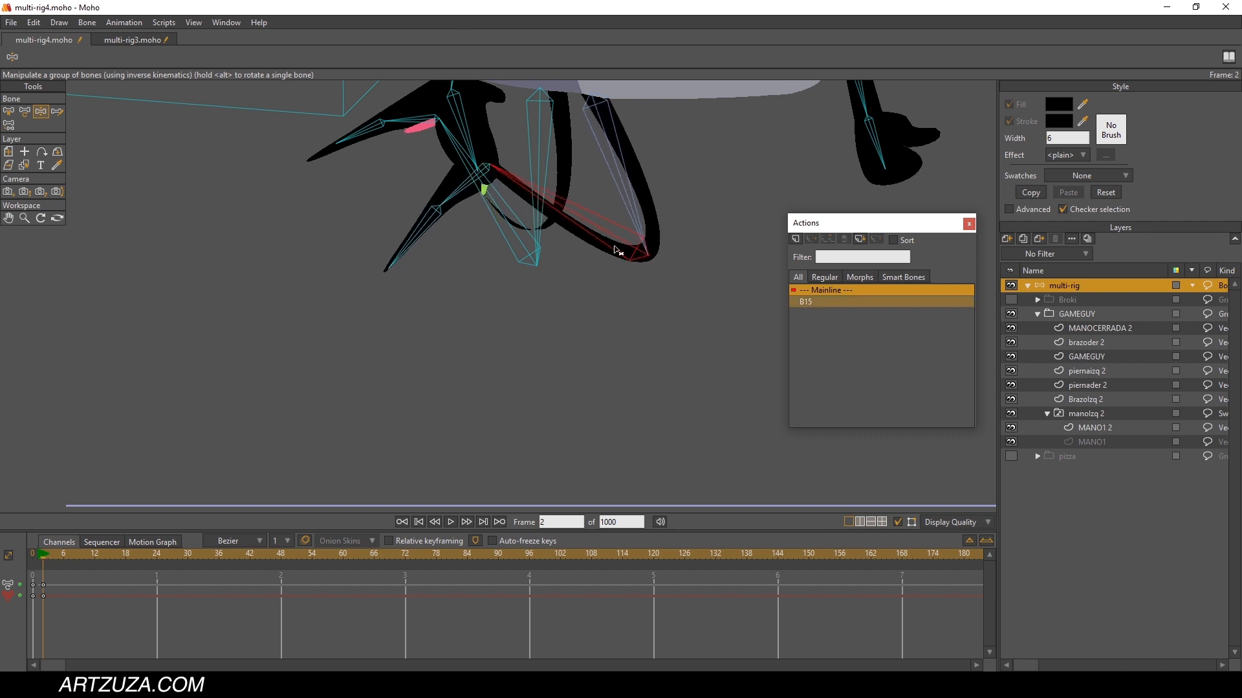
# Step: Return to frame 0 and create a new smart bone action for shin bone B11, keeping the name B11
pyautogui.moveTo(40, 560); pyautogui.dragTo(31, 561)
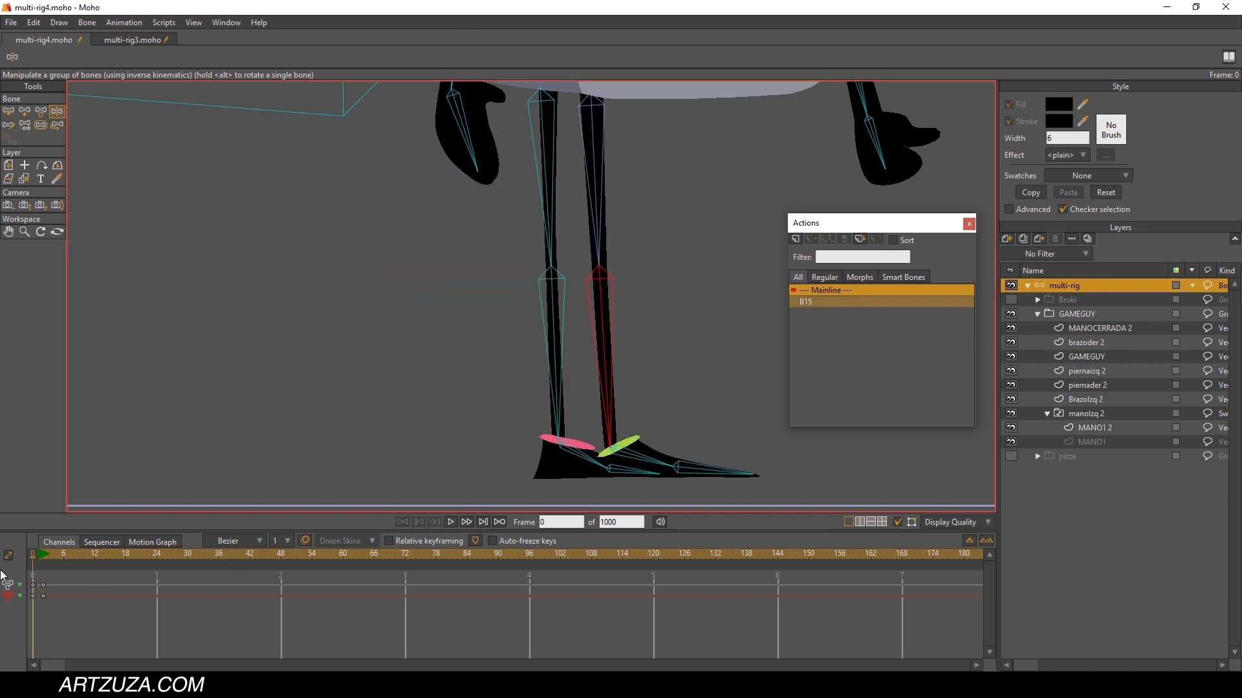
pyautogui.click(23, 179)
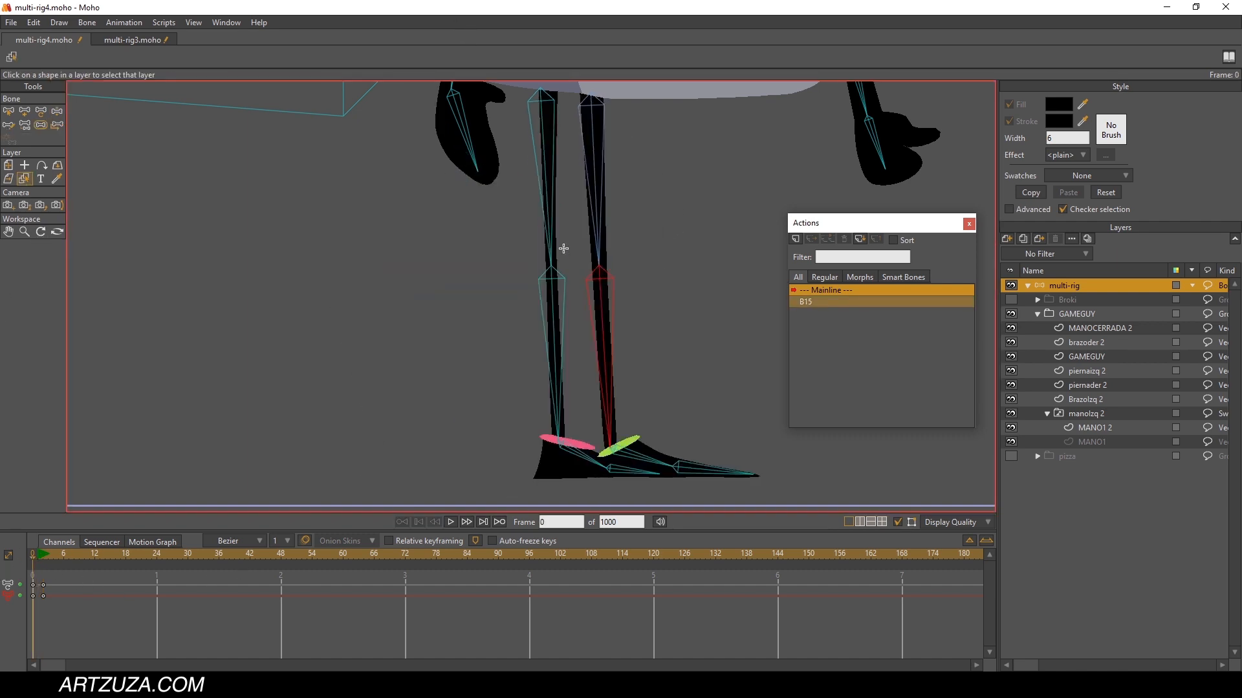
pyautogui.click(8, 111)
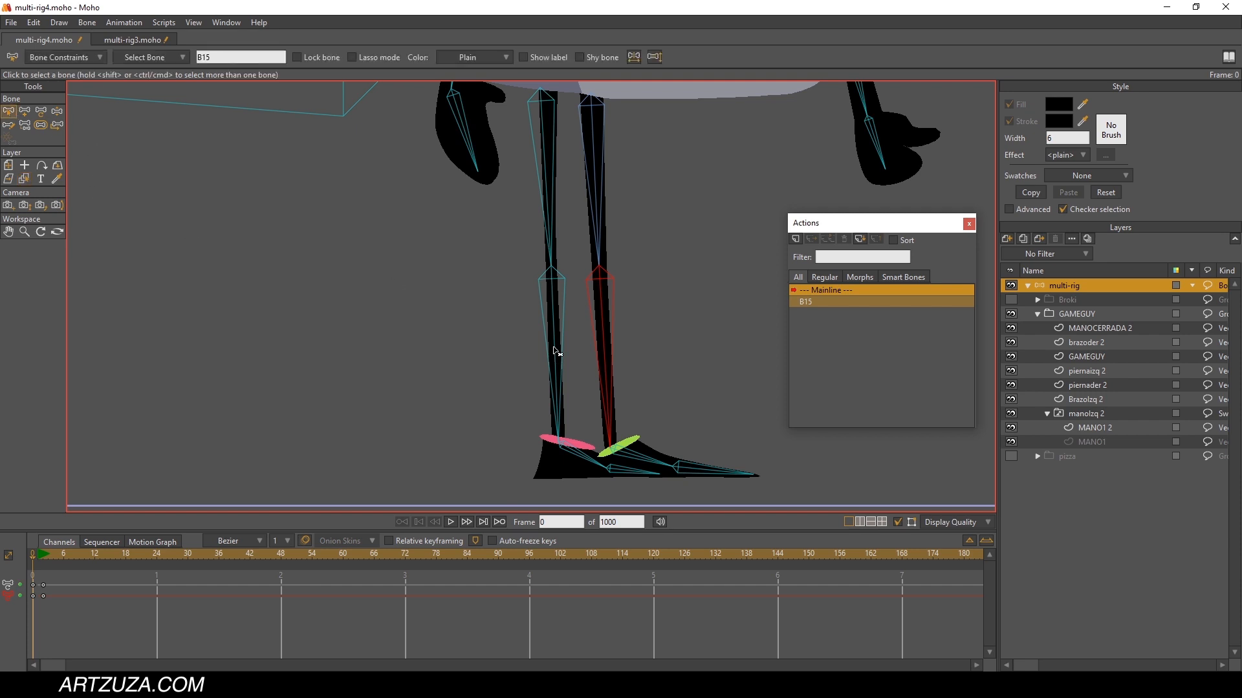
pyautogui.click(557, 279)
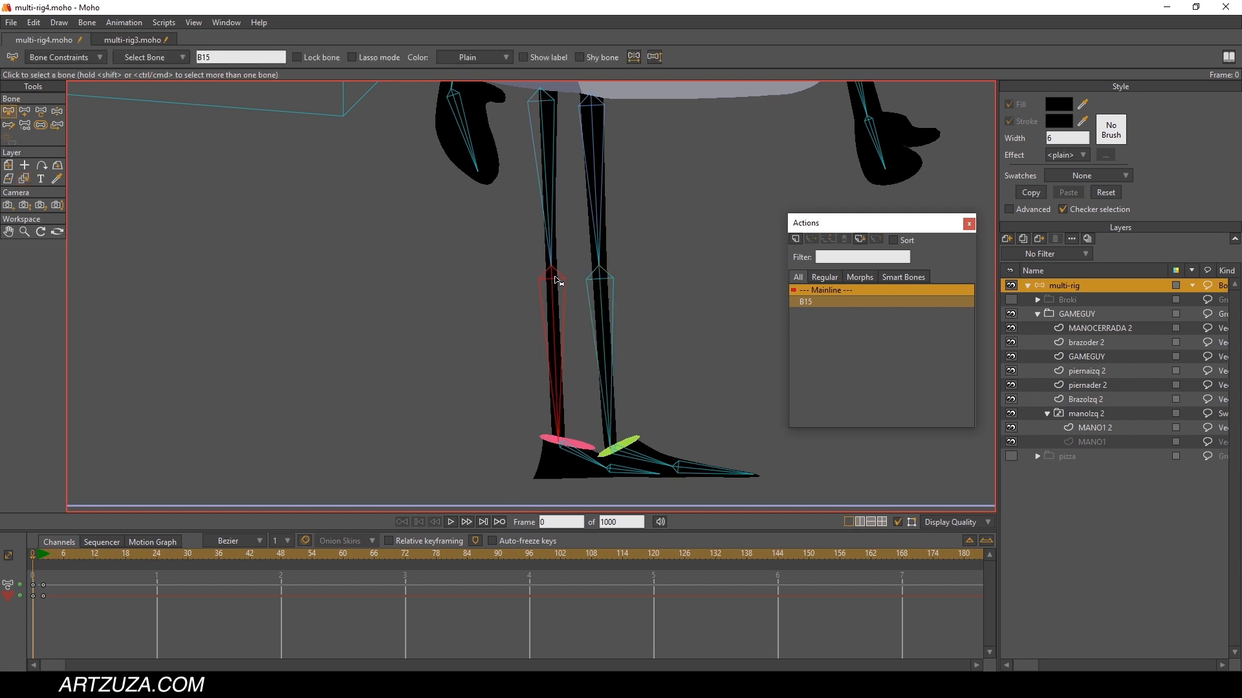
pyautogui.click(797, 237)
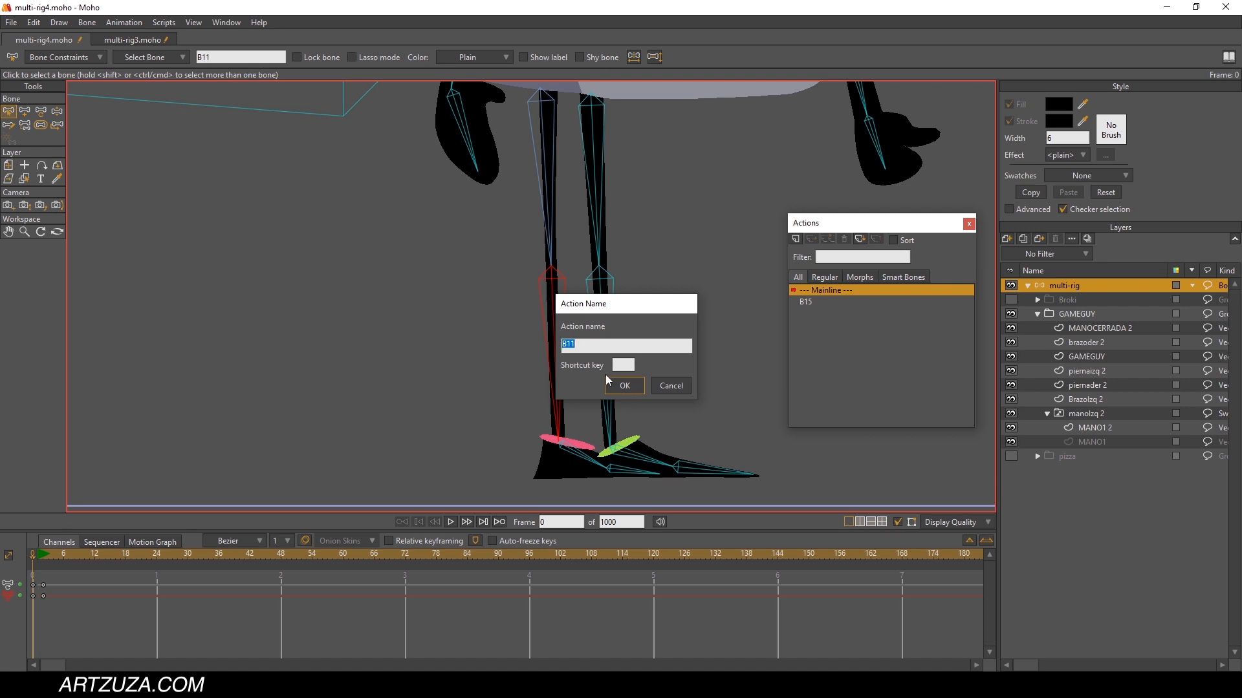
pyautogui.click(624, 386)
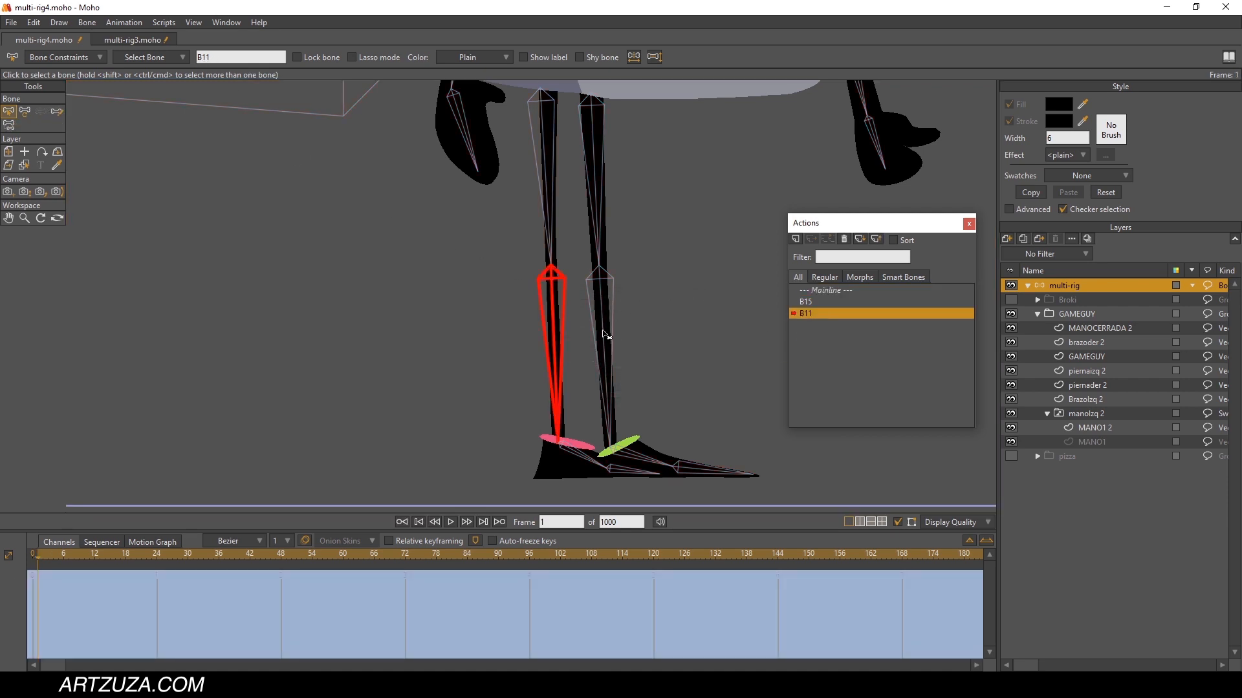
# Step: At frame 120 of the B11 action, rotate the shin bone backward and upward to an angle of about 210.29
pyautogui.moveTo(107, 554); pyautogui.dragTo(653, 562)
pyautogui.click(27, 111)
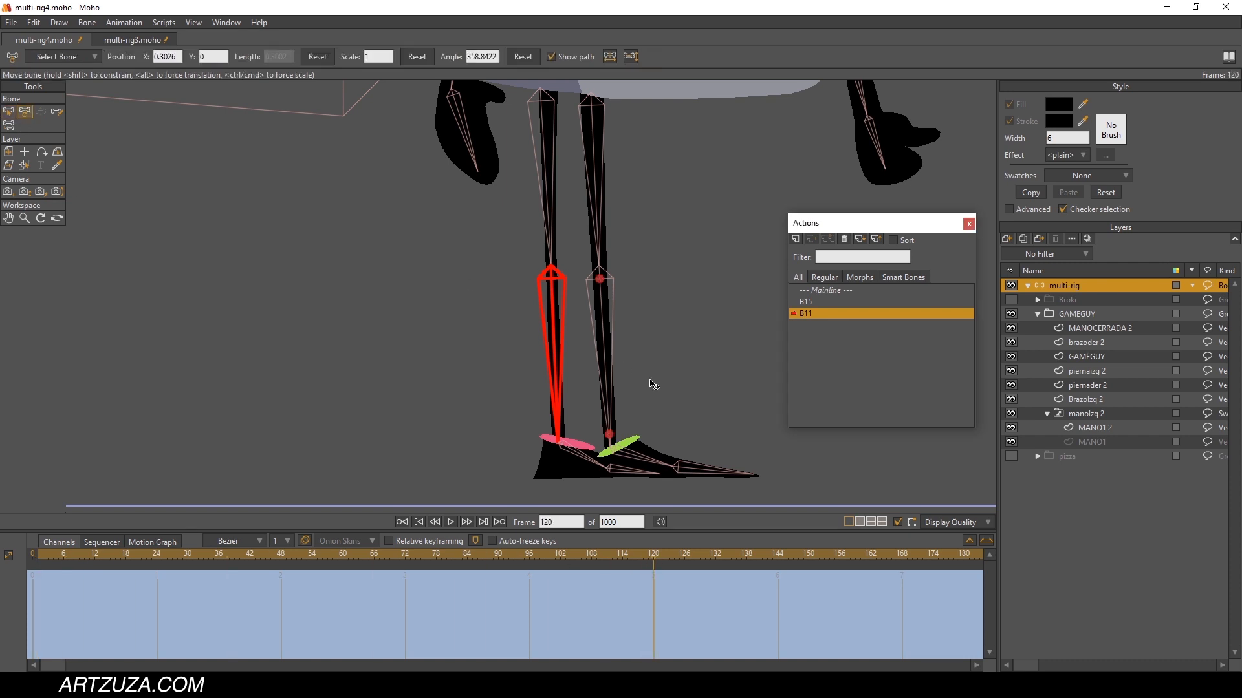
pyautogui.moveTo(551, 343); pyautogui.dragTo(452, 114)
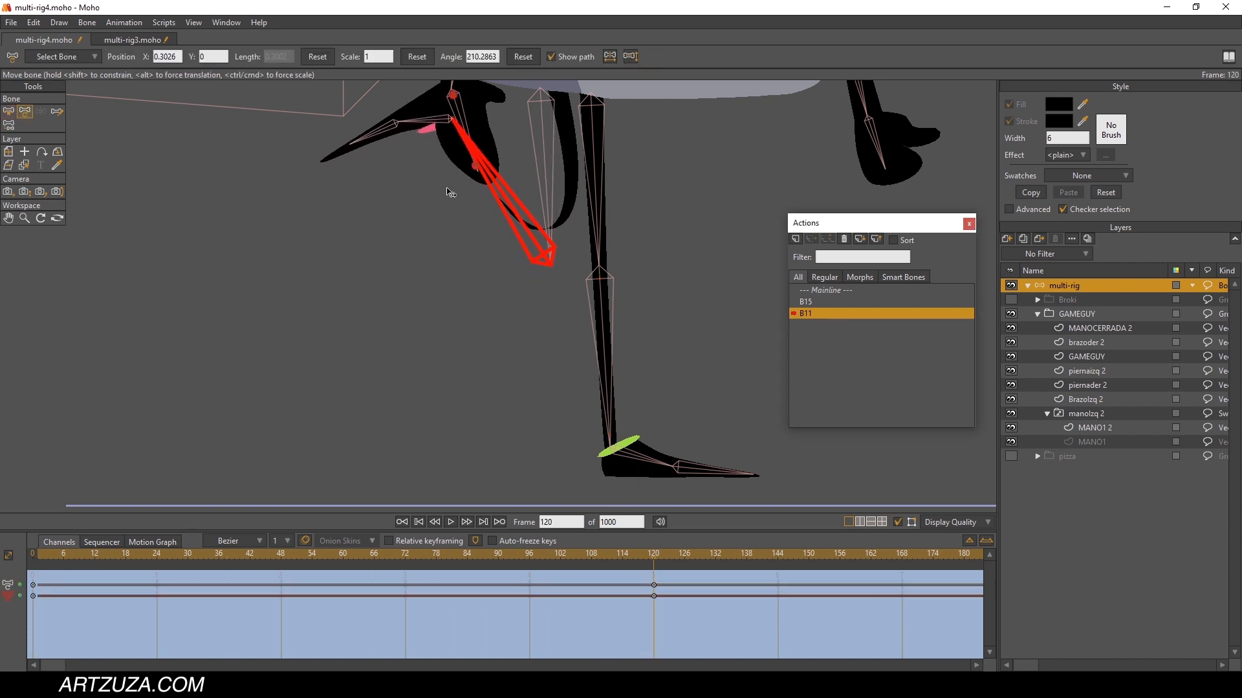
# Step: Correct the piernader 2 knee shape at frame 120 by moving its knee points and adjusting the outer point's curvature to about 0.2159
pyautogui.moveTo(451, 194); pyautogui.dragTo(463, 265)
pyautogui.click(26, 164)
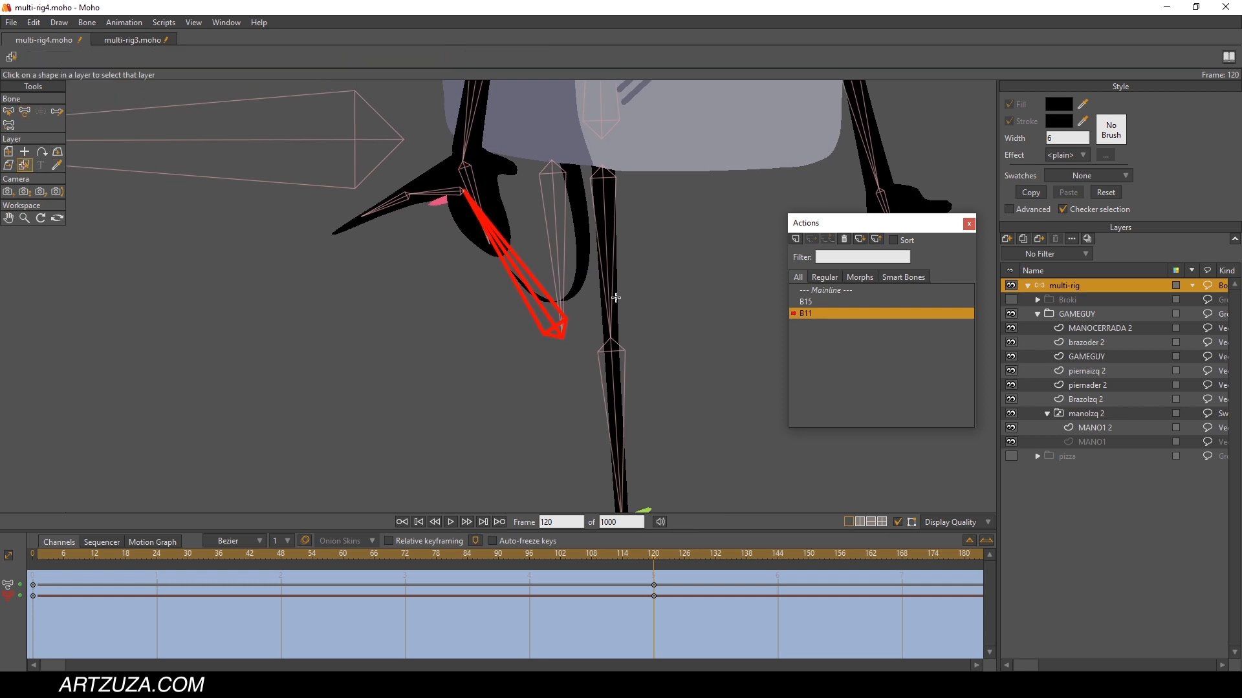
pyautogui.click(576, 294)
pyautogui.scroll(3, 574, 324)
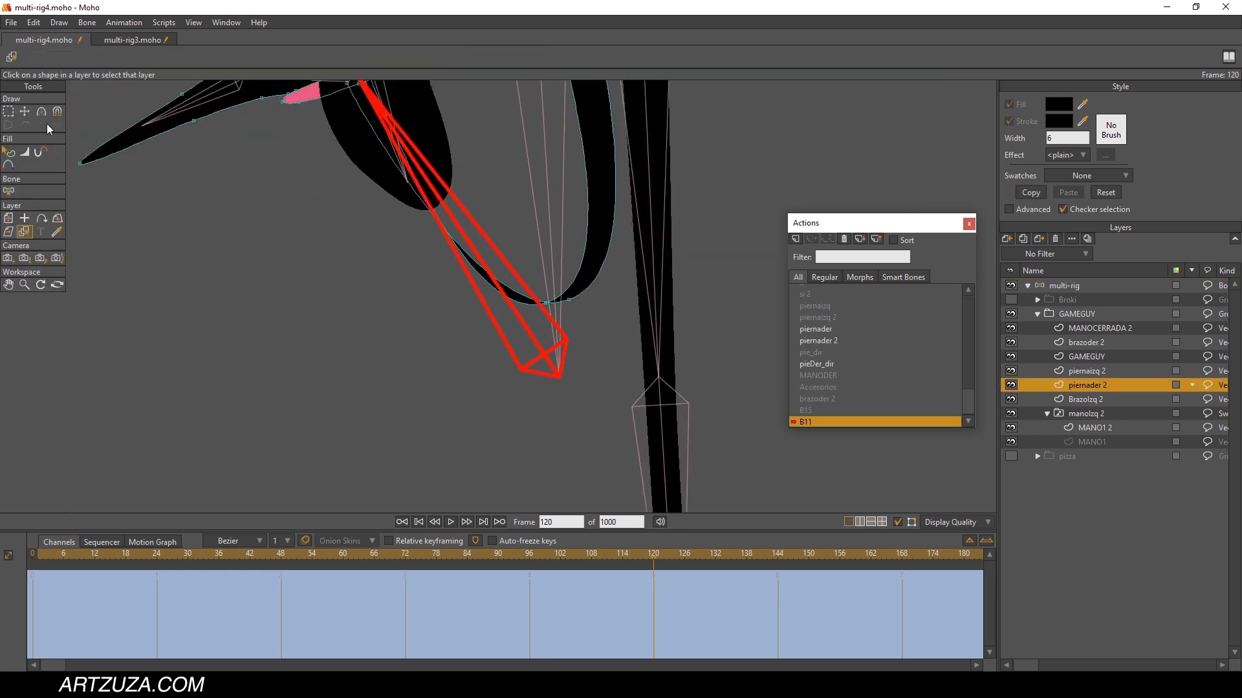
pyautogui.click(24, 111)
pyautogui.moveTo(575, 301); pyautogui.dragTo(559, 385)
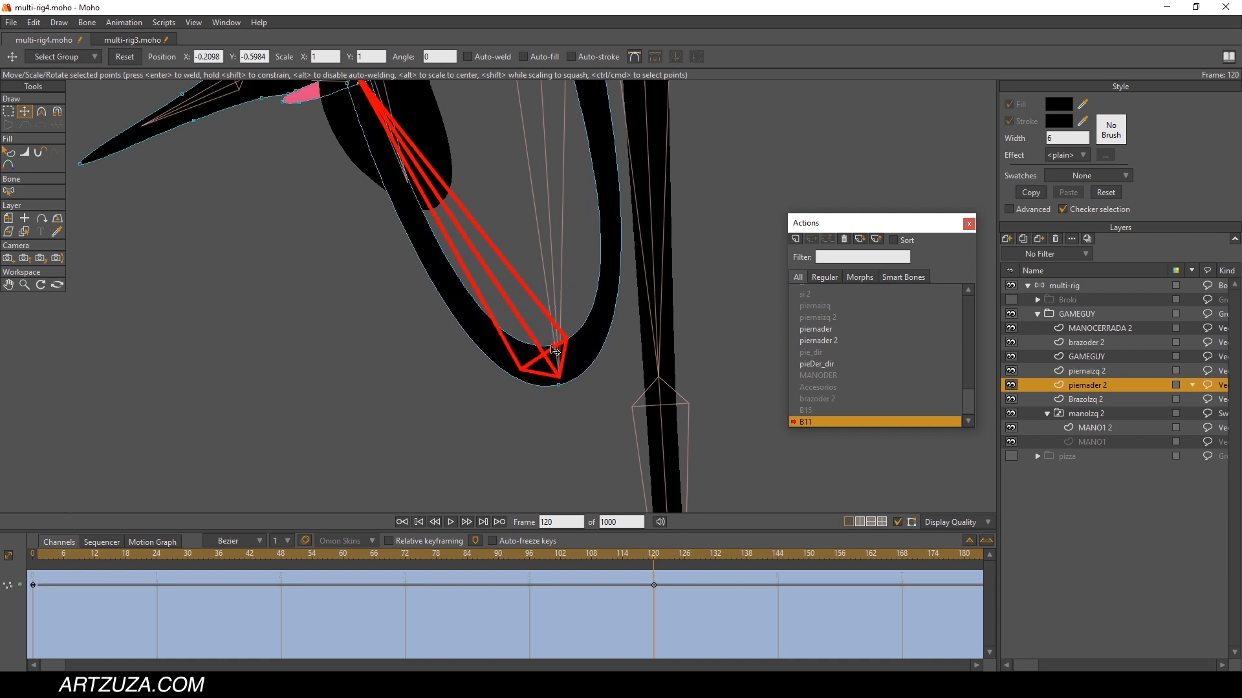
pyautogui.click(41, 111)
pyautogui.moveTo(559, 344); pyautogui.dragTo(422, 367)
pyautogui.moveTo(562, 387); pyautogui.dragTo(490, 405)
# Step: Switch back to the Mainline animation at frame 7 and select the multi-rig bone layer
pyautogui.moveTo(964, 398); pyautogui.dragTo(964, 300)
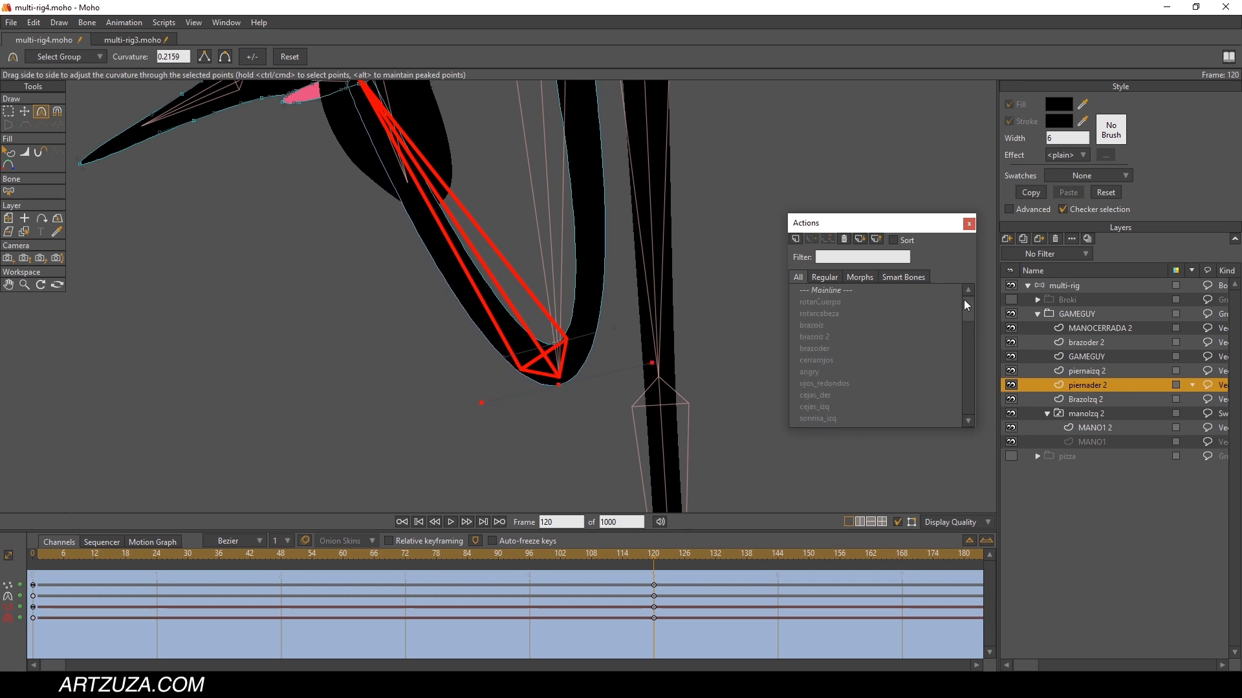
pyautogui.click(844, 290)
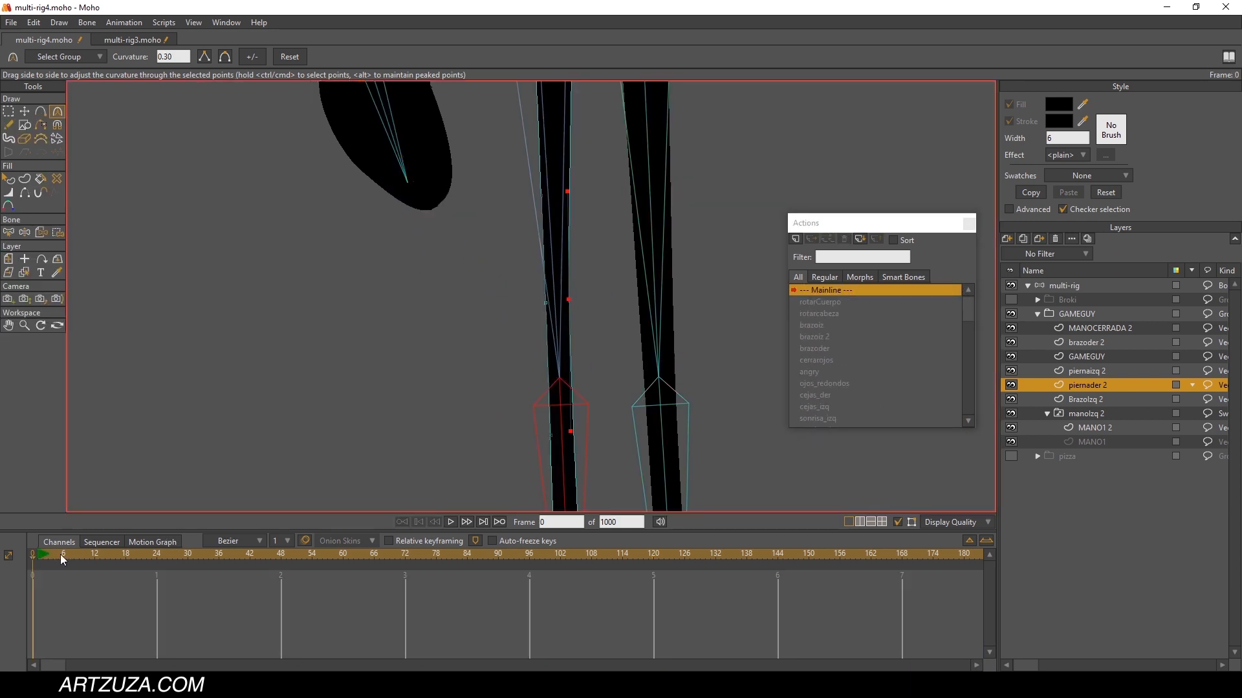
pyautogui.click(69, 555)
pyautogui.click(1064, 288)
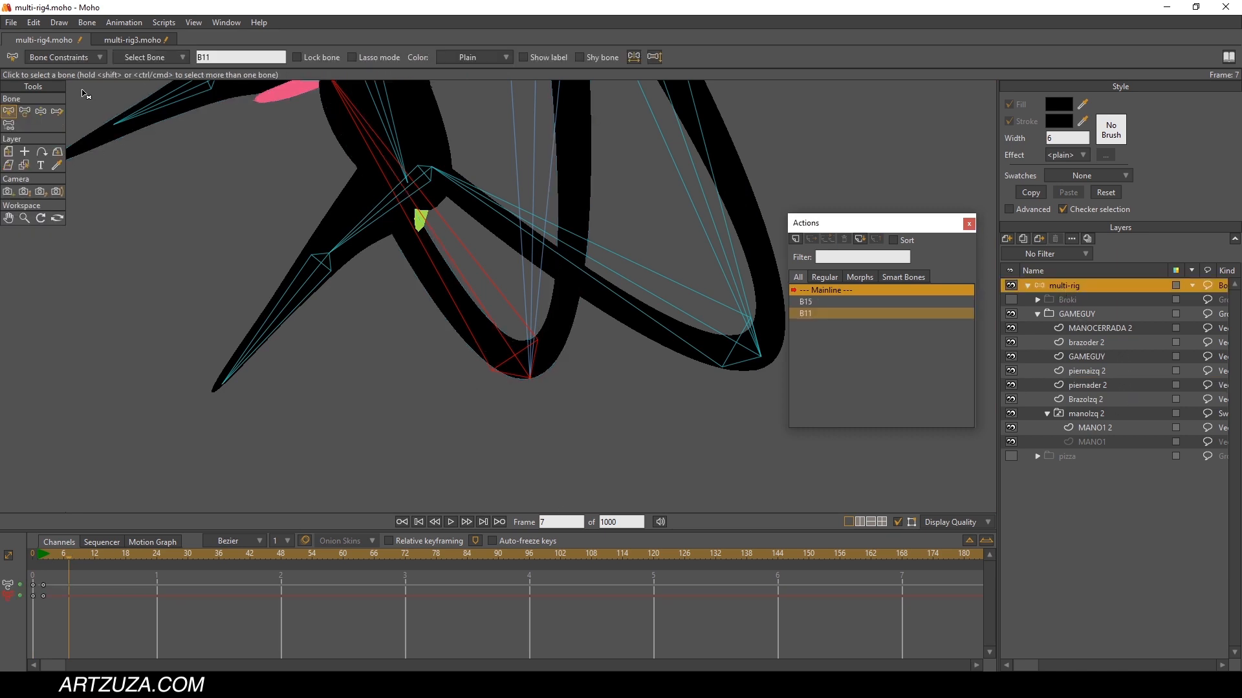
# Step: Pose both legs through bent and straight positions at frame 7 to test the knee corrections, leaving them extended
pyautogui.click(46, 112)
pyautogui.scroll(-3, 477, 250)
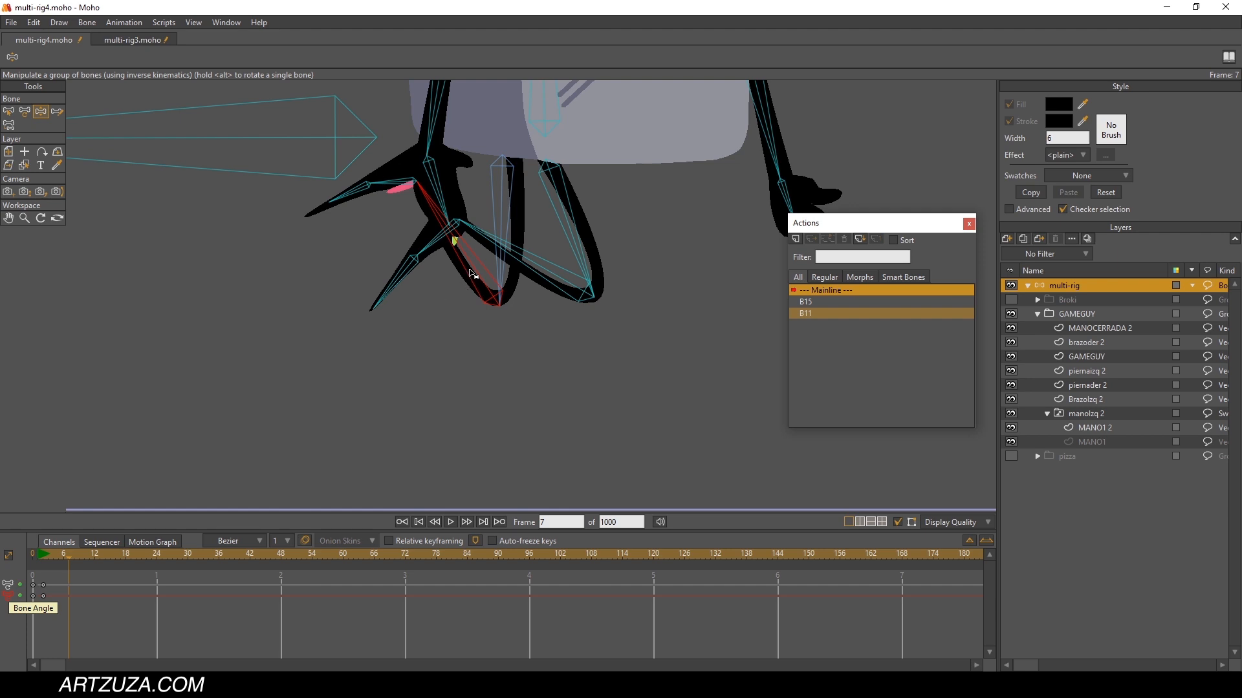
pyautogui.moveTo(473, 274); pyautogui.dragTo(516, 456)
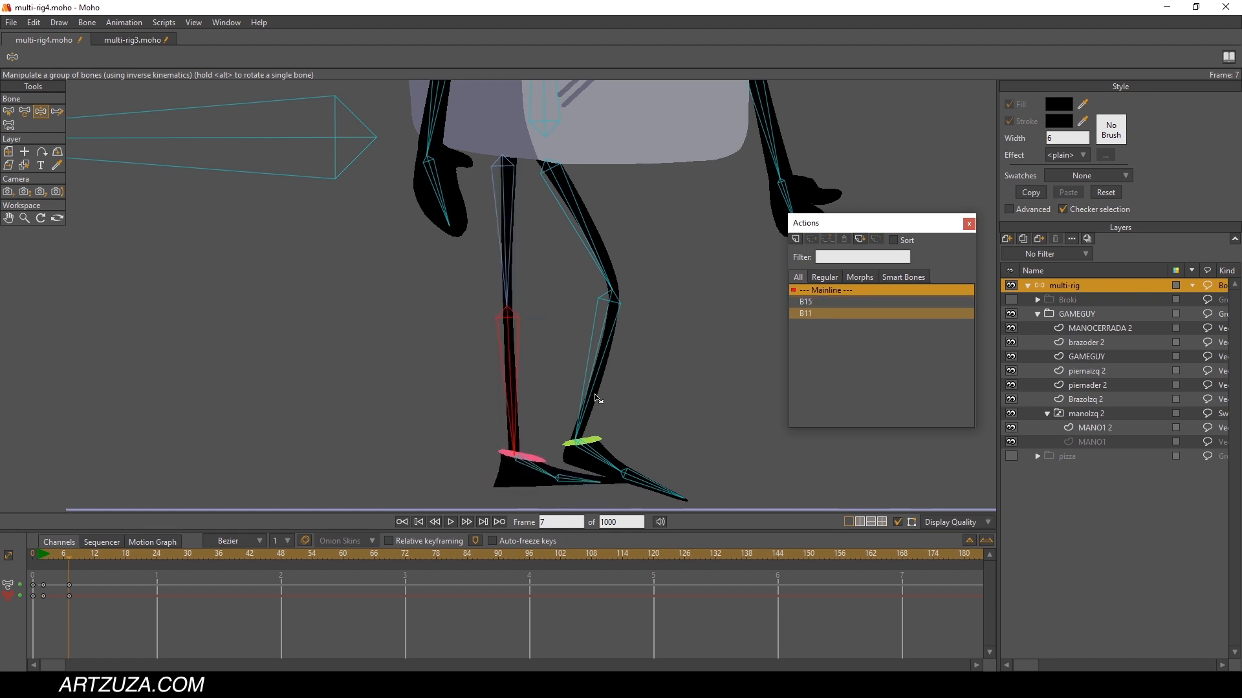
pyautogui.moveTo(595, 445)
pyautogui.mouseDown()
pyautogui.moveTo(611, 453)
pyautogui.moveTo(593, 452)
pyautogui.mouseUp()
pyautogui.moveTo(499, 369); pyautogui.dragTo(542, 466)
pyautogui.moveTo(639, 448); pyautogui.dragTo(670, 348)
pyautogui.moveTo(604, 272); pyautogui.dragTo(566, 482)
# Step: Bend GAMEGUY's arm across the body at frame 7 to test the elbow, and straighten it down along the body
pyautogui.moveTo(491, 231); pyautogui.dragTo(502, 135)
pyautogui.moveTo(501, 137); pyautogui.dragTo(360, 632)
pyautogui.moveTo(443, 282); pyautogui.dragTo(413, 257)
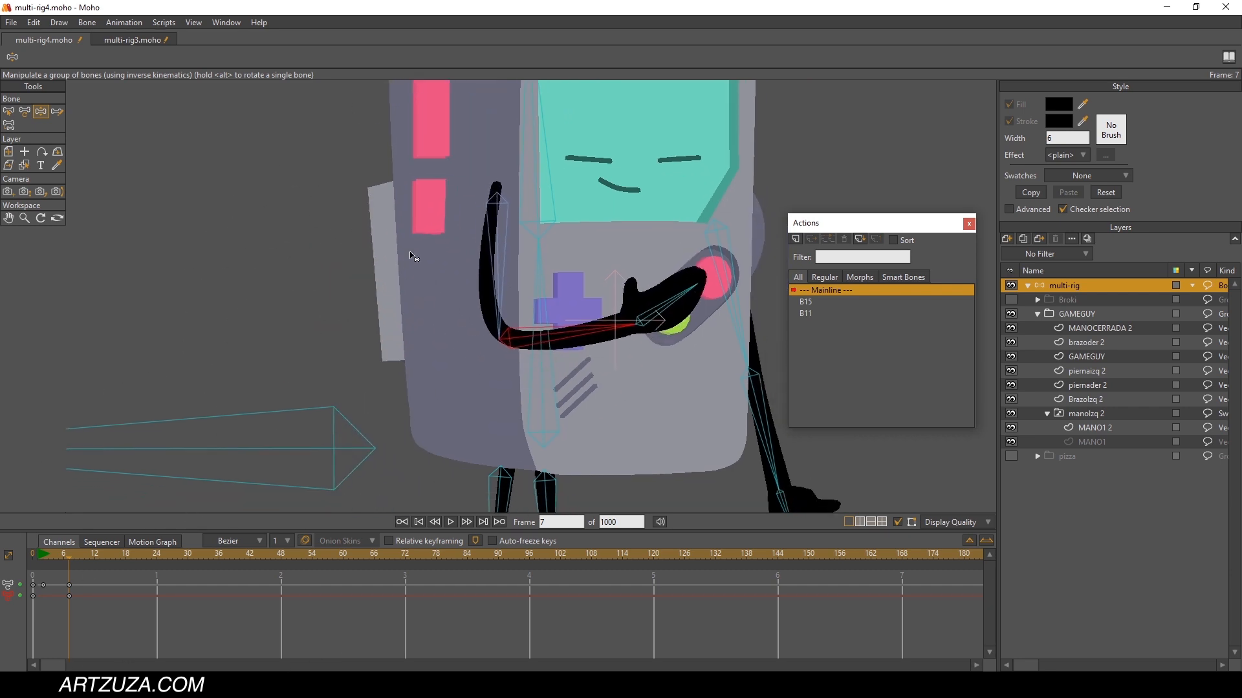
pyautogui.scroll(-4, 432, 260)
pyautogui.scroll(4, 473, 260)
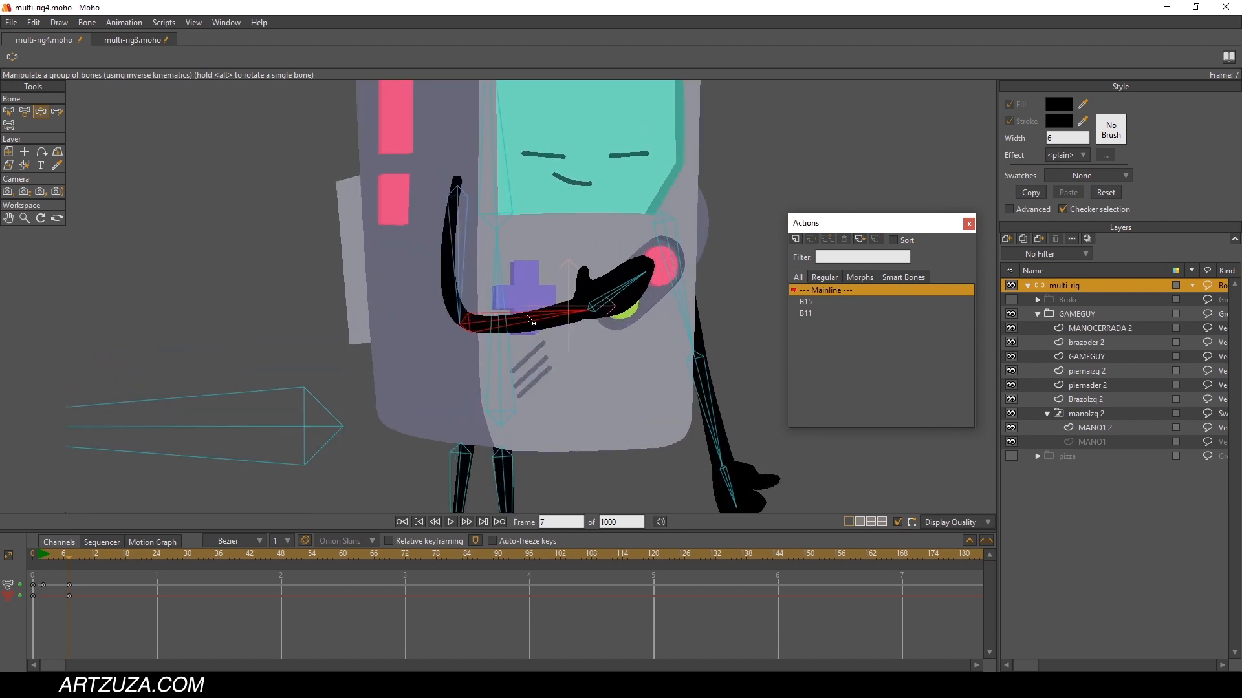
pyautogui.moveTo(529, 320); pyautogui.dragTo(420, 611)
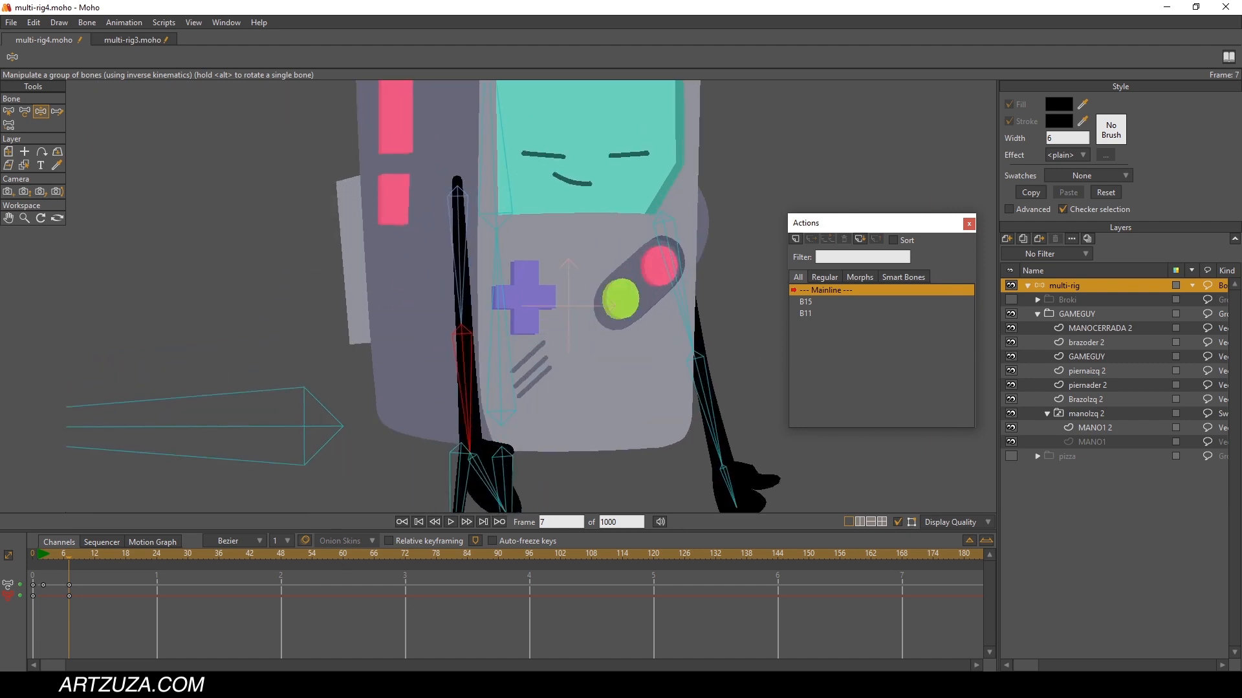
pyautogui.hotkey('ctrl', 'z')
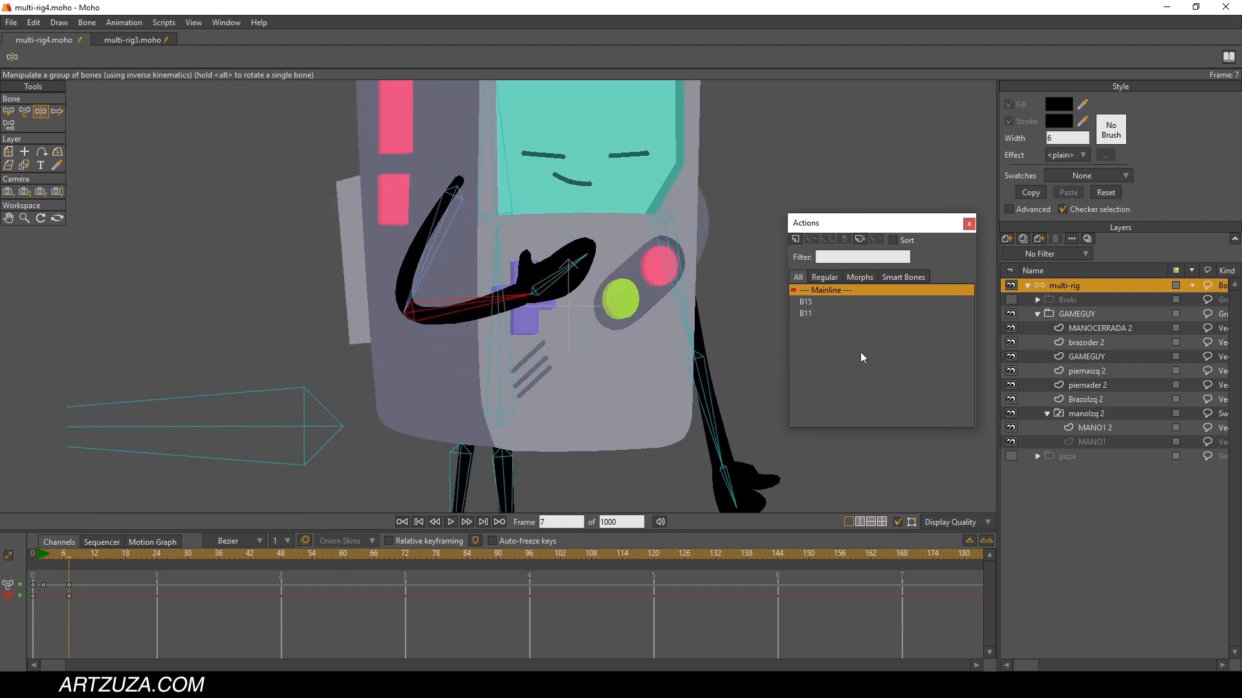
pyautogui.moveTo(428, 239); pyautogui.dragTo(348, 513)
pyautogui.scroll(-5, 563, 272)
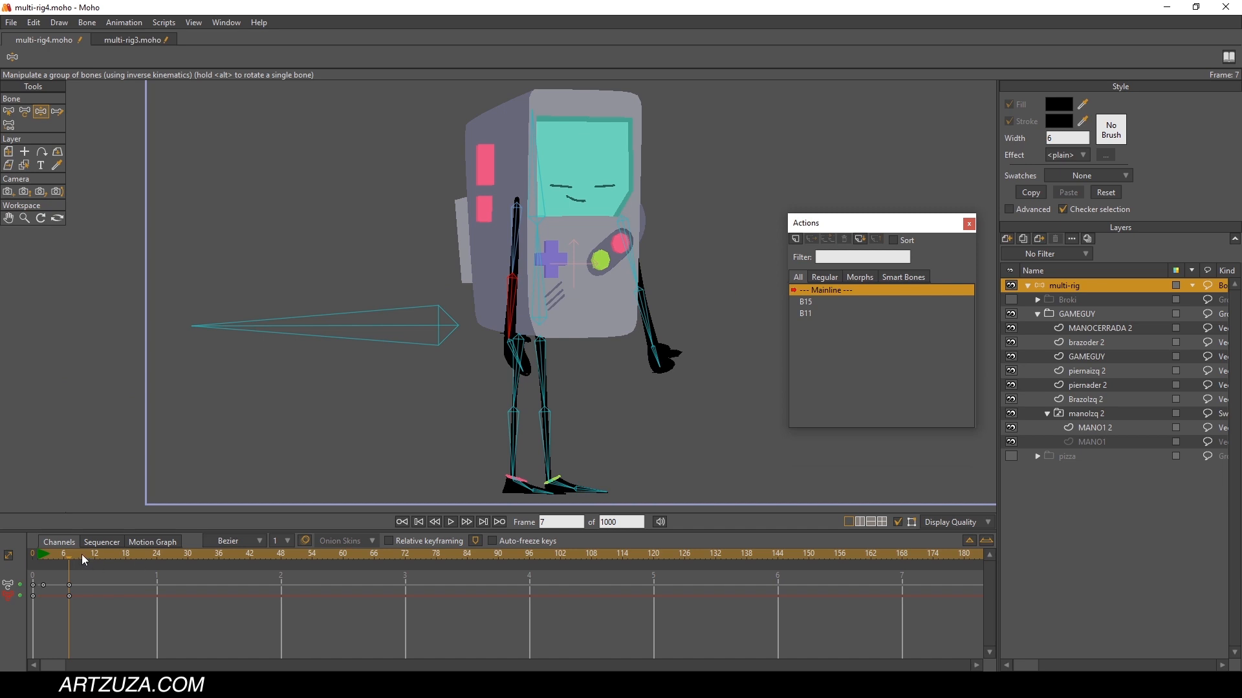
# Step: Return to frame 0, collapse and hide the GAMEGUY group, and show the Broki group
pyautogui.moveTo(82, 554); pyautogui.dragTo(7, 569)
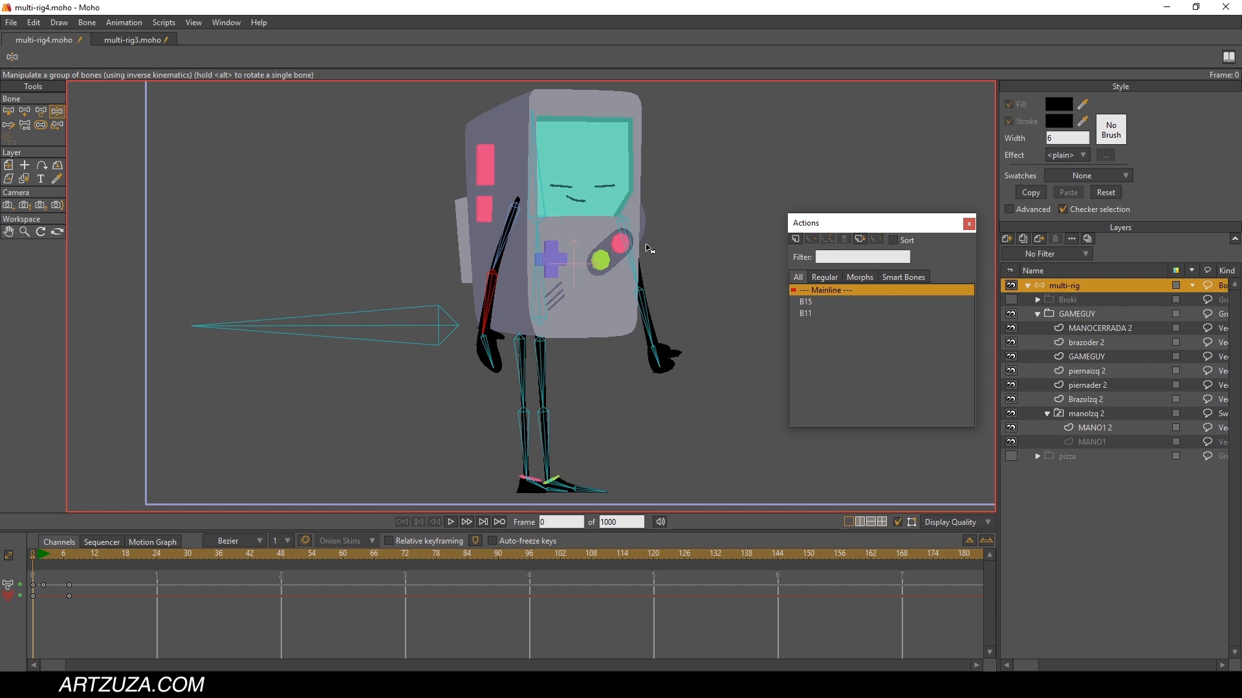
pyautogui.click(1037, 314)
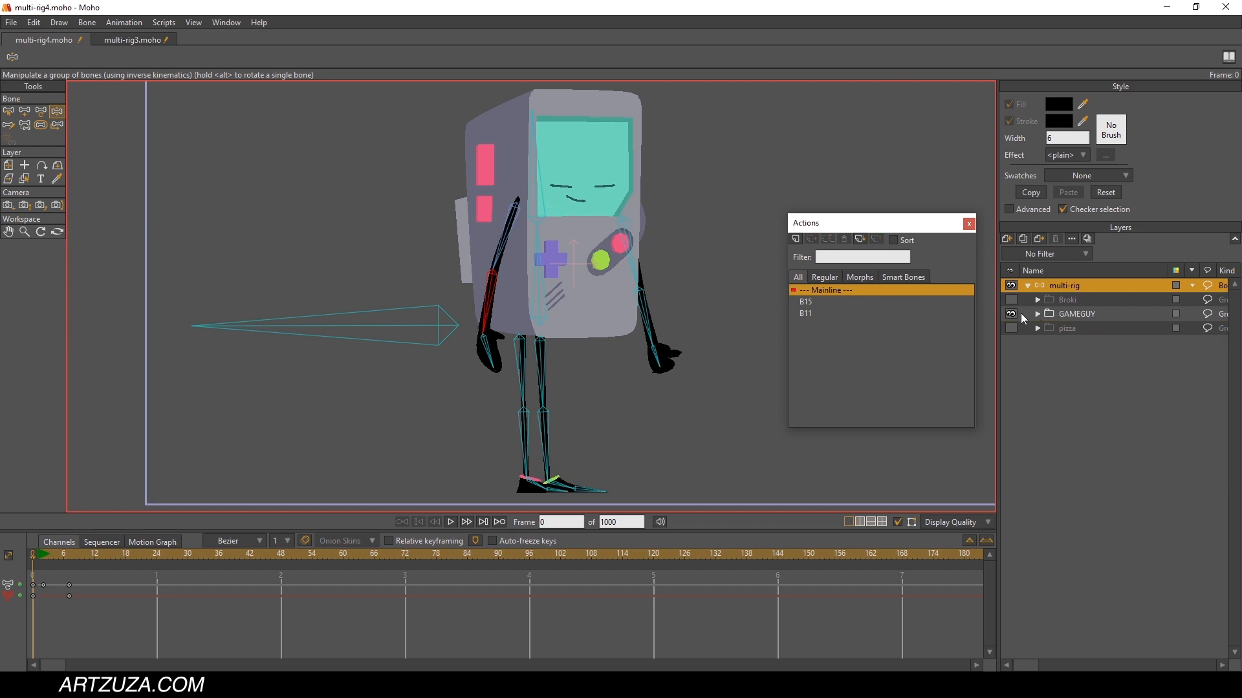
pyautogui.click(1011, 314)
pyautogui.click(1011, 299)
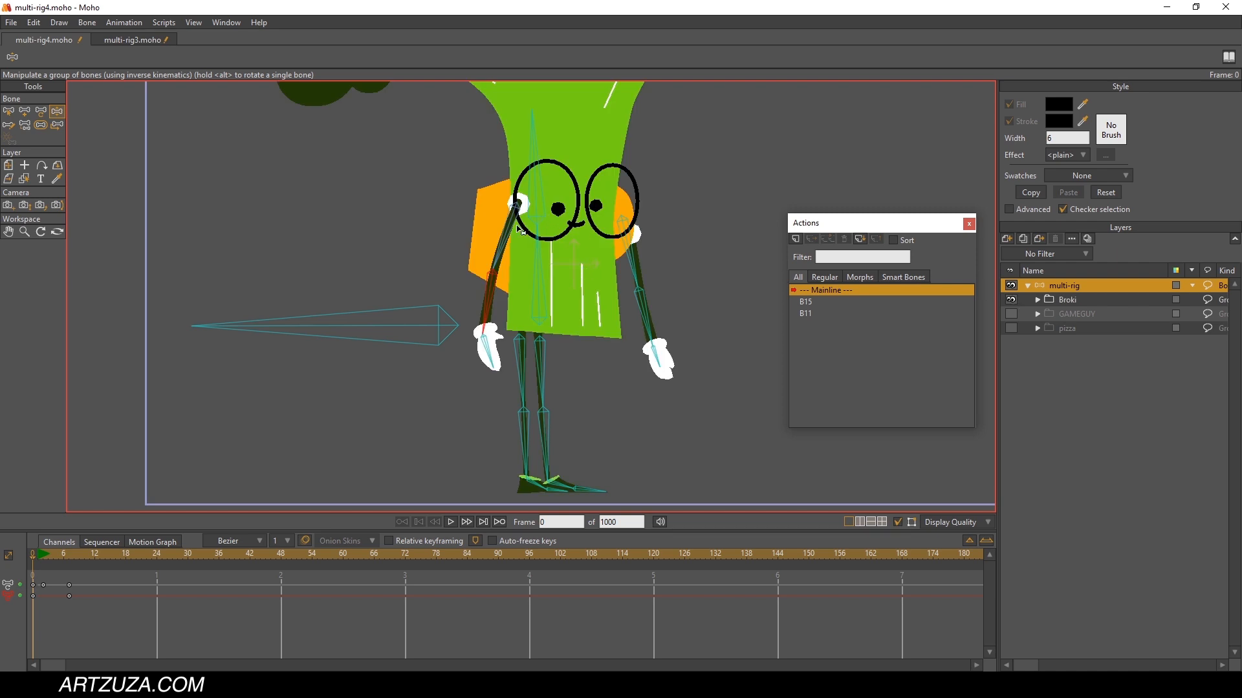
# Step: Examine how the points of Broki's brazoder 3 arm layer are bound to the shared skeleton
pyautogui.scroll(2, 521, 229)
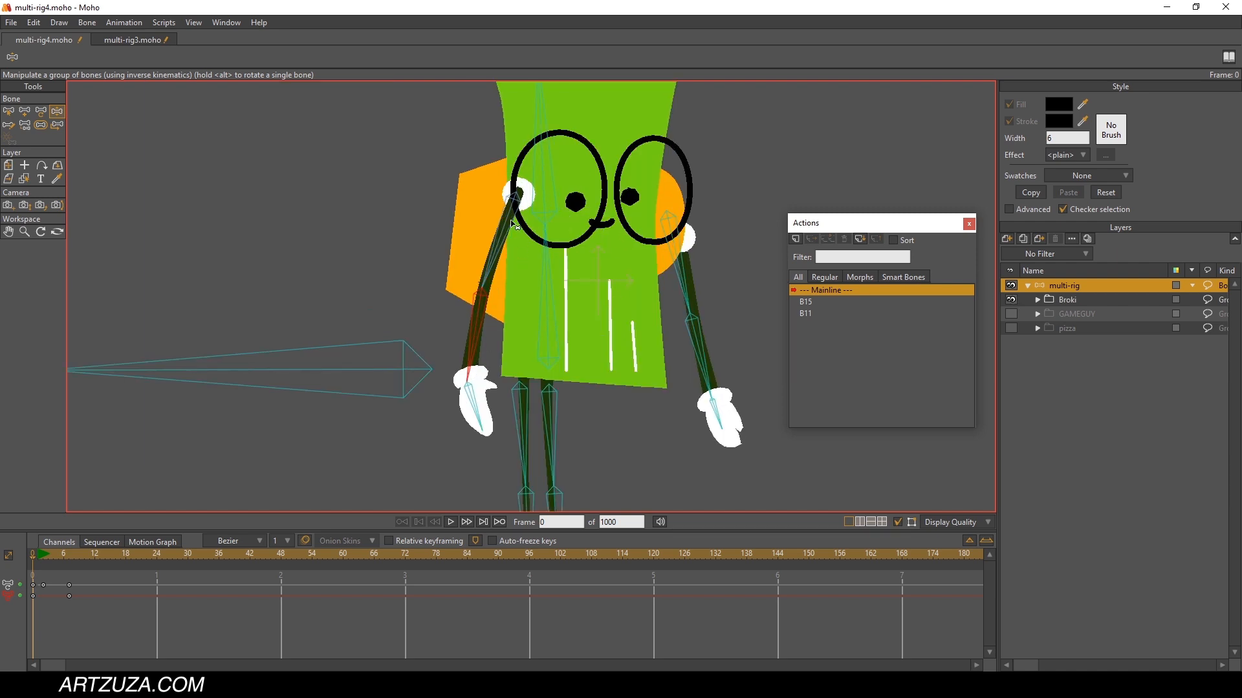
pyautogui.scroll(2, 522, 223)
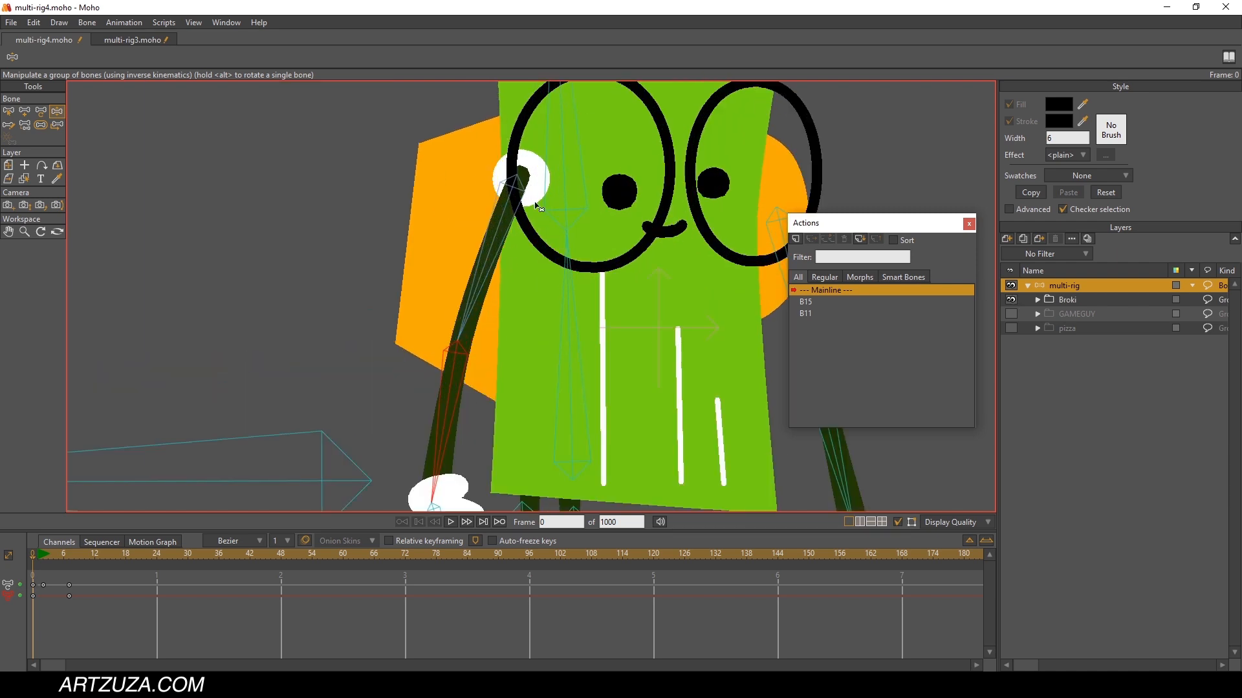
pyautogui.moveTo(529, 167); pyautogui.dragTo(505, 191)
pyautogui.scroll(-4, 513, 209)
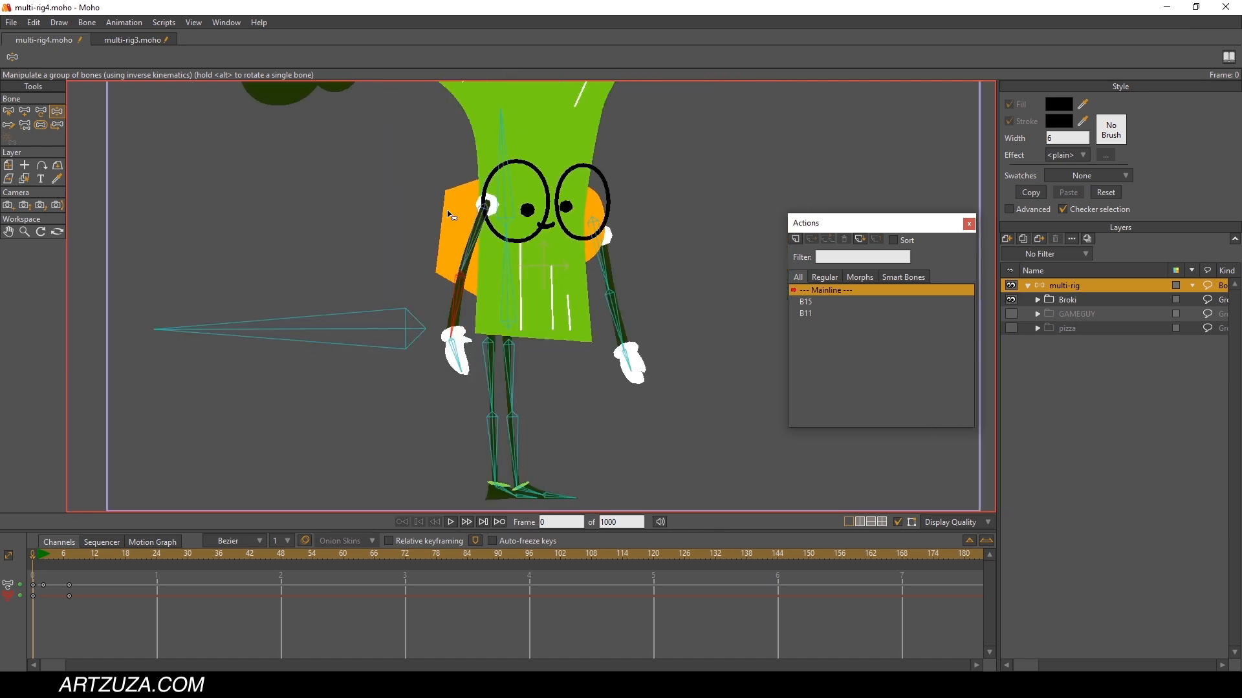
pyautogui.click(26, 178)
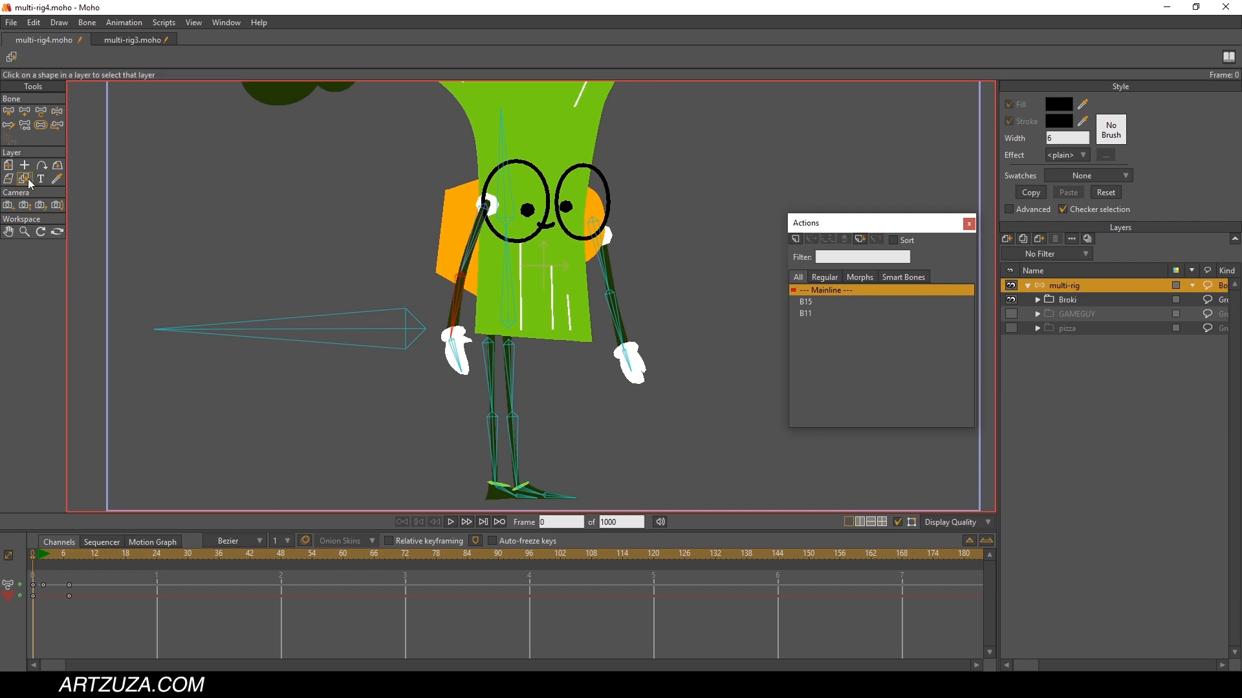
pyautogui.scroll(4, 412, 255)
pyautogui.click(404, 259)
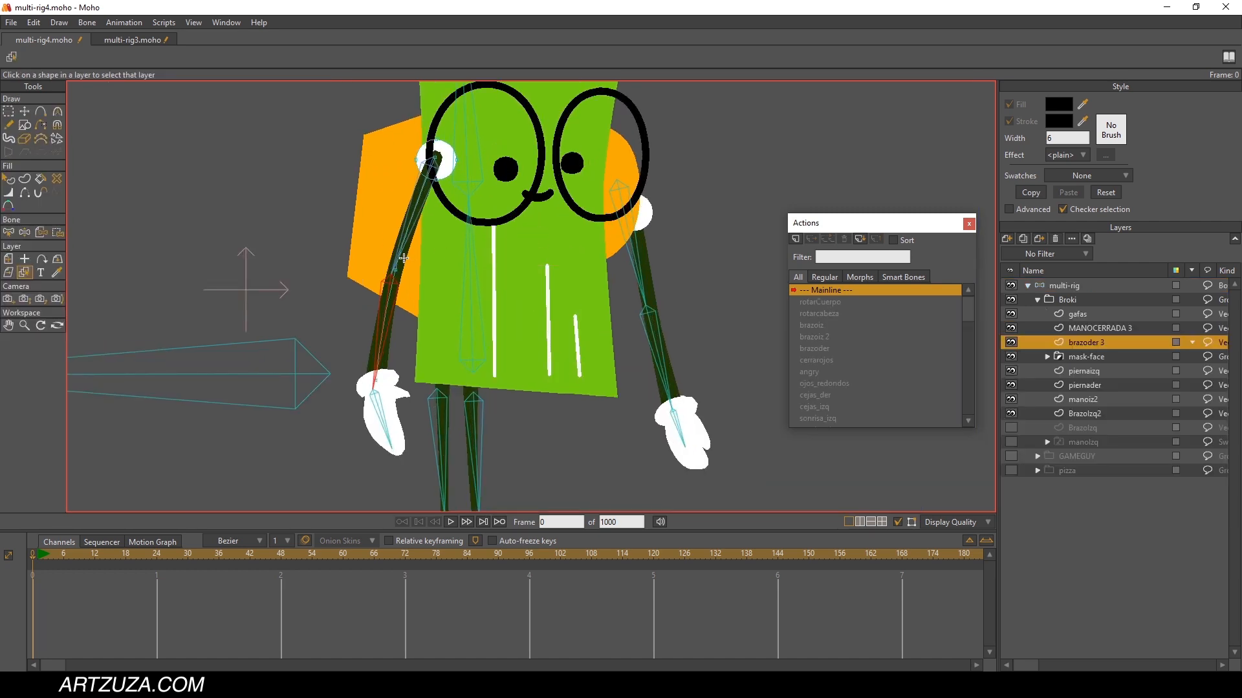
pyautogui.scroll(-4, 483, 195)
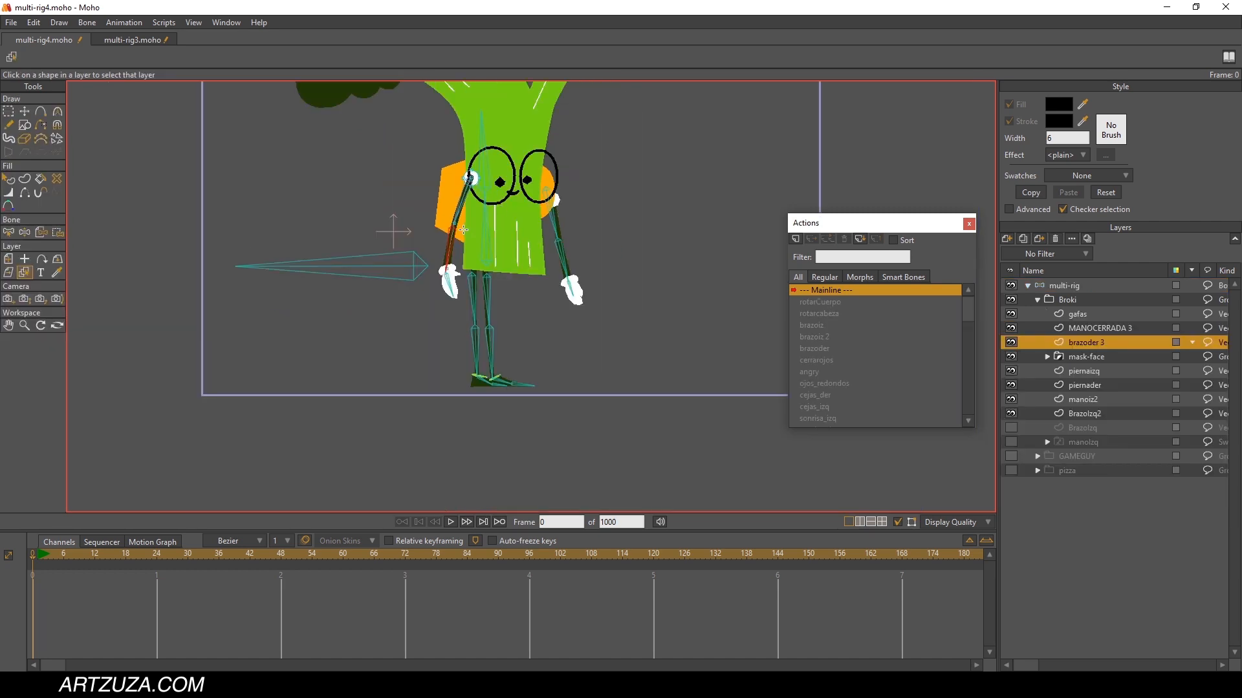
pyautogui.click(58, 233)
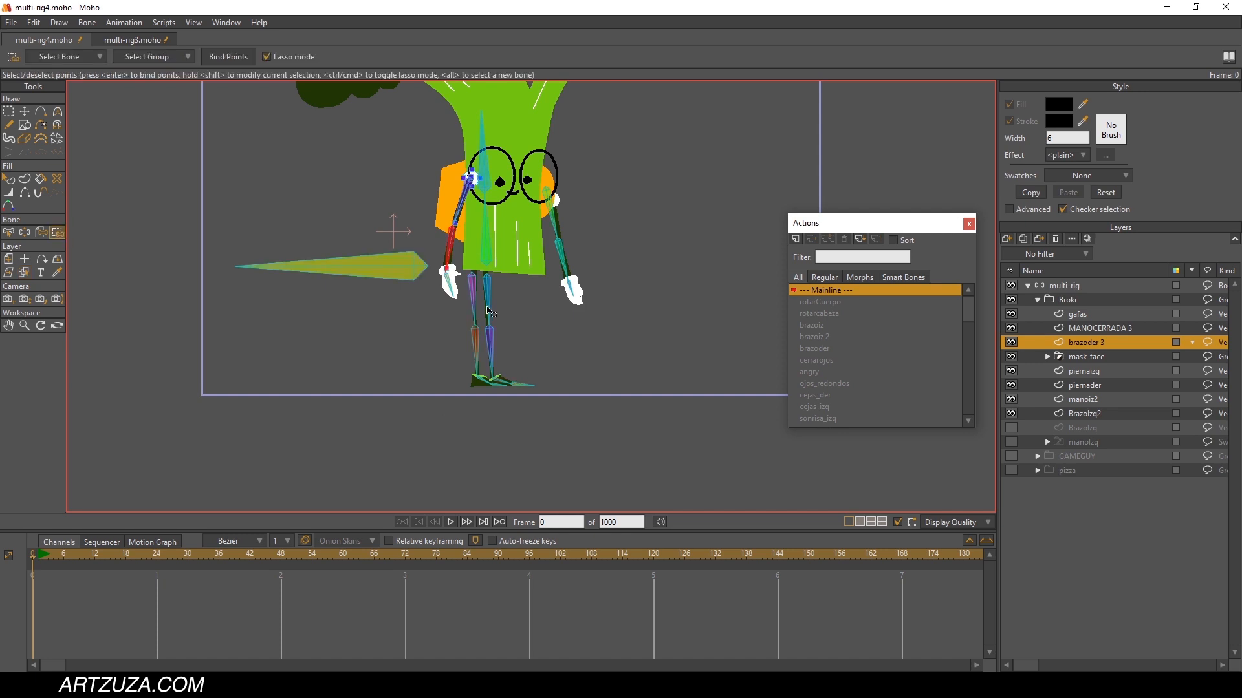
pyautogui.scroll(3, 493, 241)
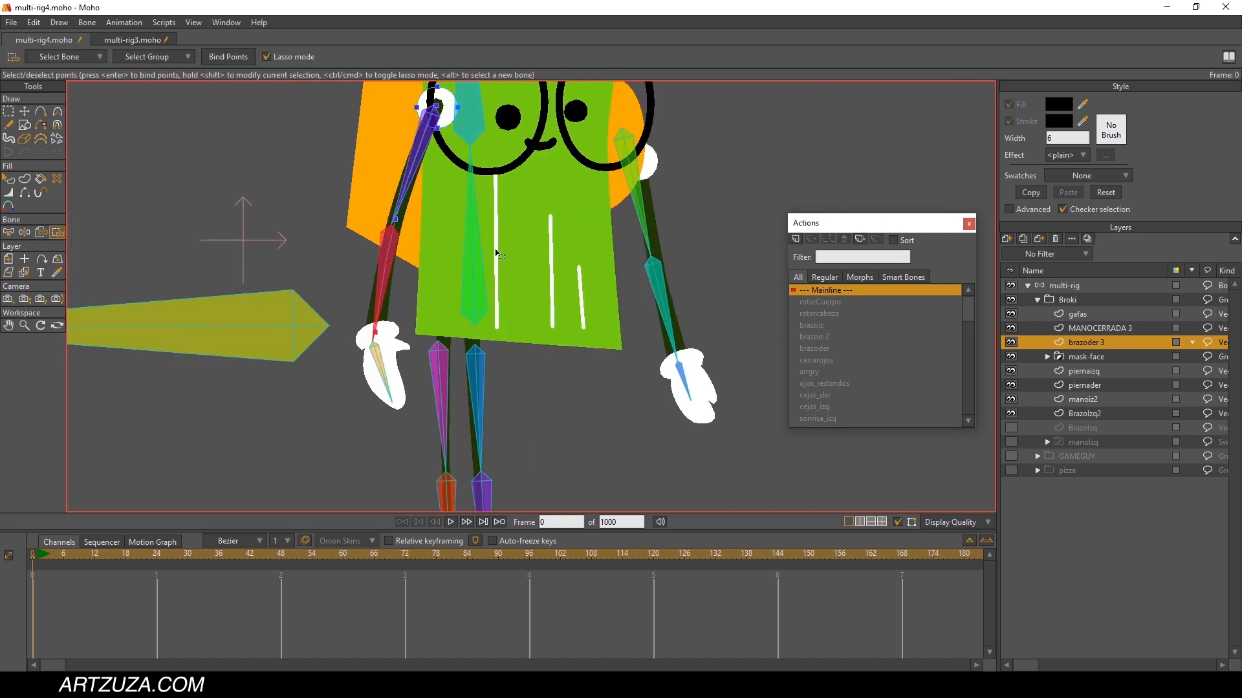
# Step: Bind the shoulder-end points of Broki's brazoder 3 layer to the upper arm bone
pyautogui.click(1037, 298)
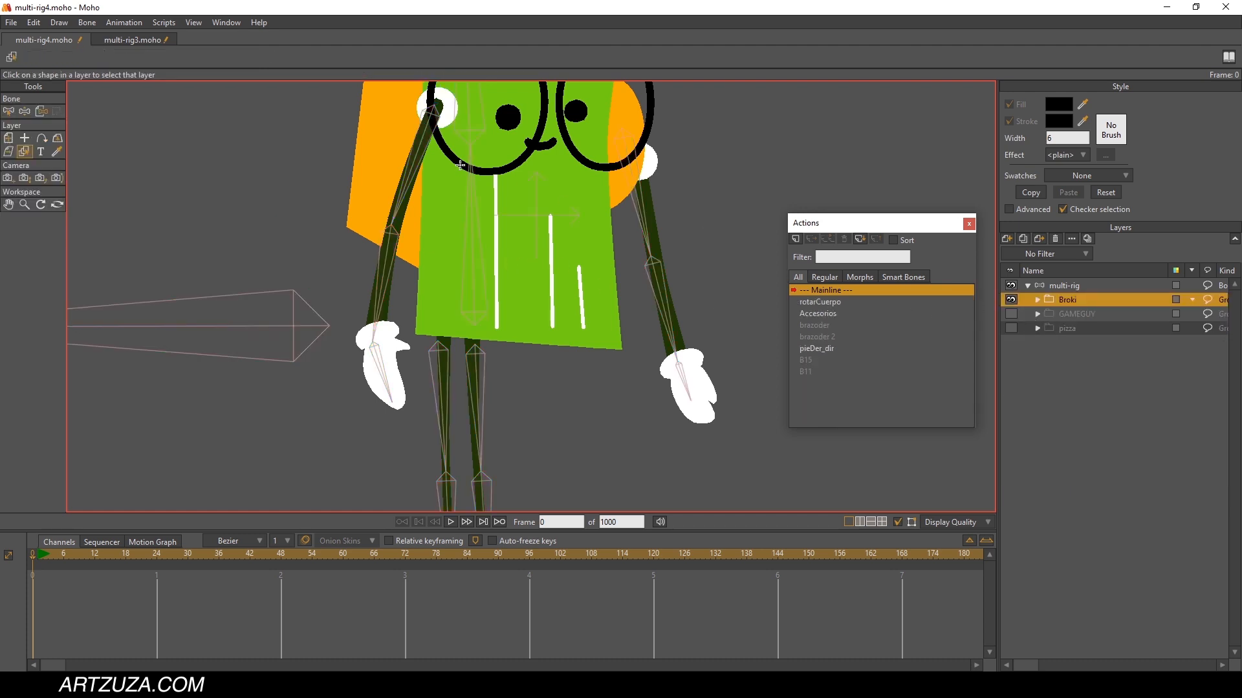
pyautogui.scroll(-4, 460, 165)
pyautogui.scroll(1, 458, 168)
pyautogui.scroll(2, 428, 202)
pyautogui.click(418, 188)
pyautogui.moveTo(397, 174); pyautogui.dragTo(436, 266)
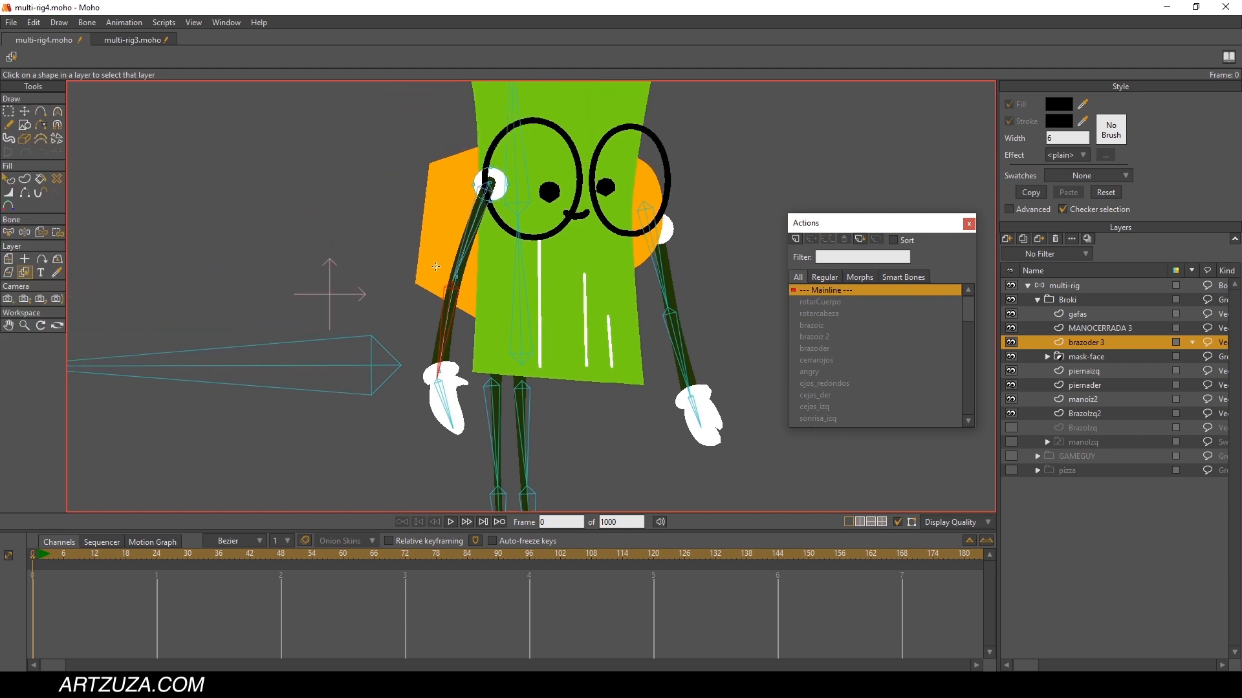
pyautogui.click(56, 233)
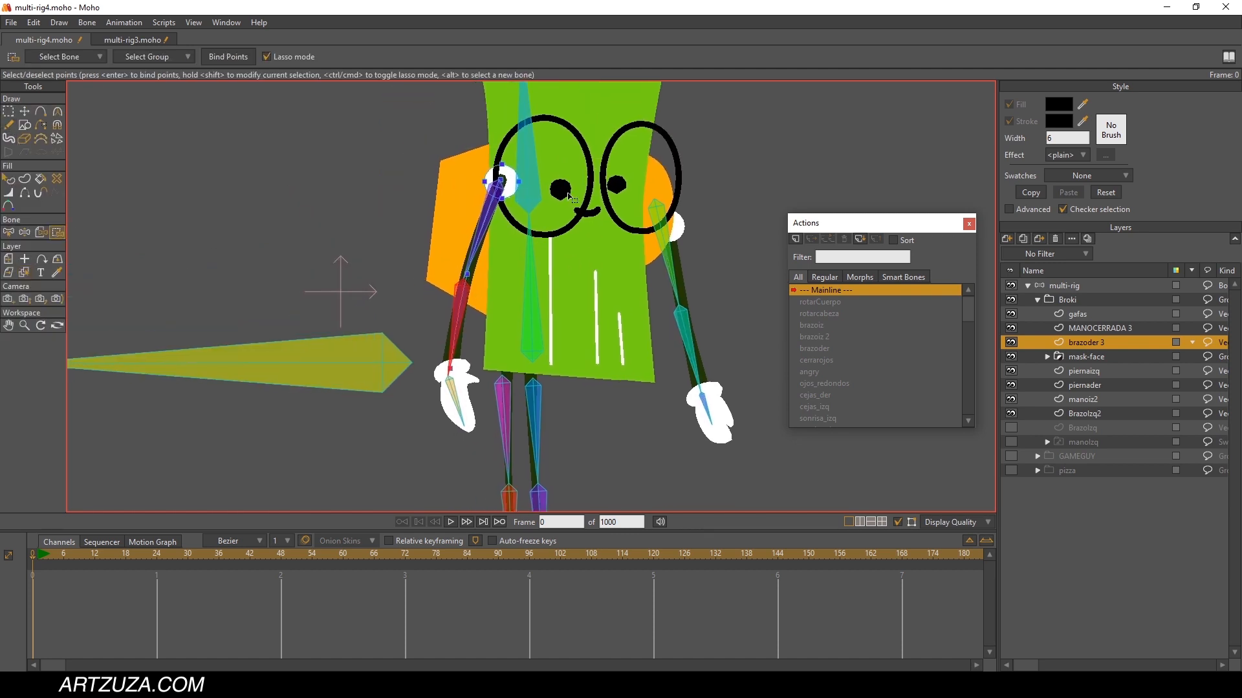
pyautogui.moveTo(500, 157)
pyautogui.mouseDown()
pyautogui.moveTo(471, 173)
pyautogui.moveTo(451, 236)
pyautogui.moveTo(469, 280)
pyautogui.moveTo(484, 156)
pyautogui.moveTo(544, 207)
pyautogui.moveTo(511, 244)
pyautogui.mouseUp()
pyautogui.keyDown('alt'); pyautogui.click(490, 198); pyautogui.keyUp('alt')
pyautogui.click(244, 57)
# Step: Bind the lower points of Broki's brazoder 3 layer to the forearm bone
pyautogui.keyDown('alt'); pyautogui.click(513, 247); pyautogui.keyUp('alt')
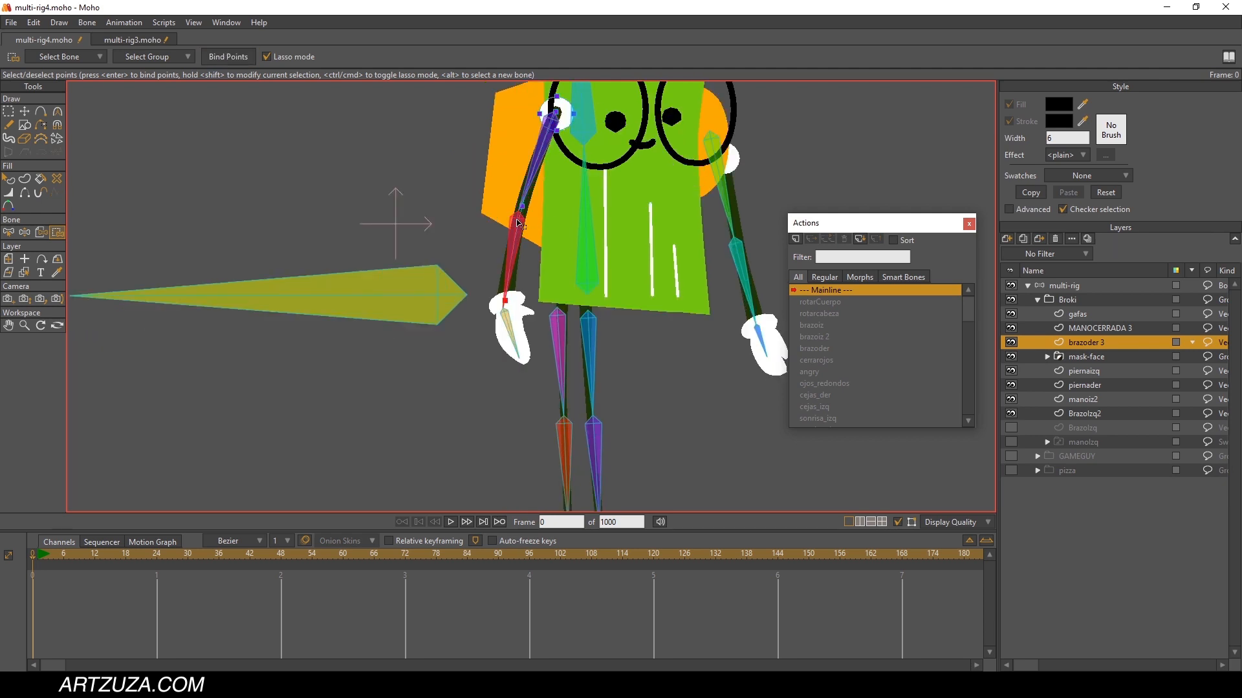
pyautogui.scroll(3, 516, 236)
pyautogui.moveTo(521, 335)
pyautogui.mouseDown()
pyautogui.moveTo(481, 294)
pyautogui.moveTo(498, 299)
pyautogui.mouseUp()
pyautogui.moveTo(633, 204)
pyautogui.mouseDown()
pyautogui.moveTo(420, 223)
pyautogui.moveTo(282, 213)
pyautogui.mouseUp()
pyautogui.moveTo(160, 354)
pyautogui.mouseDown()
pyautogui.moveTo(289, 273)
pyautogui.moveTo(211, 262)
pyautogui.moveTo(333, 311)
pyautogui.mouseUp()
# Step: Bind all points of Broki's MANOCERRADA 3 hand layer to that arm's hand bone
pyautogui.click(25, 273)
pyautogui.click(280, 304)
pyautogui.click(58, 233)
pyautogui.keyDown('alt'); pyautogui.click(278, 322); pyautogui.keyUp('alt')
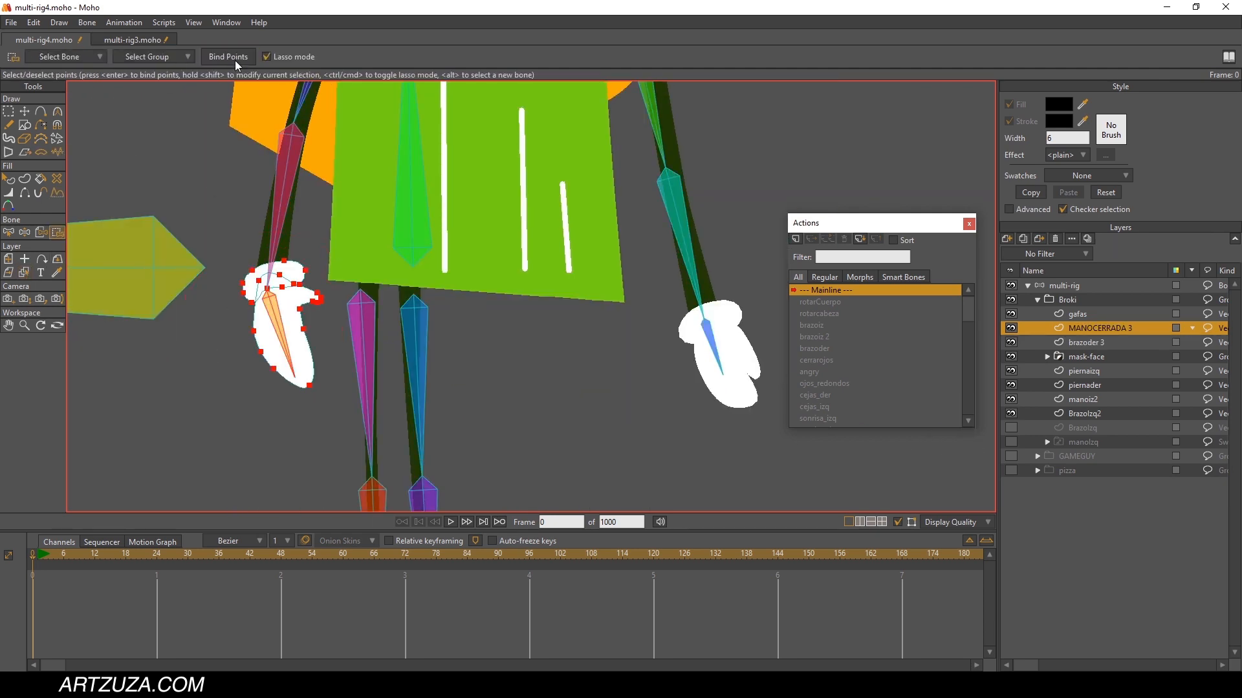
pyautogui.click(234, 61)
# Step: Bind the shoulder-end points of Broki's BrazoIzq2 layer to the other arm's upper arm bone
pyautogui.moveTo(356, 206); pyautogui.dragTo(212, 312)
pyautogui.click(24, 273)
pyautogui.click(511, 183)
pyautogui.click(58, 233)
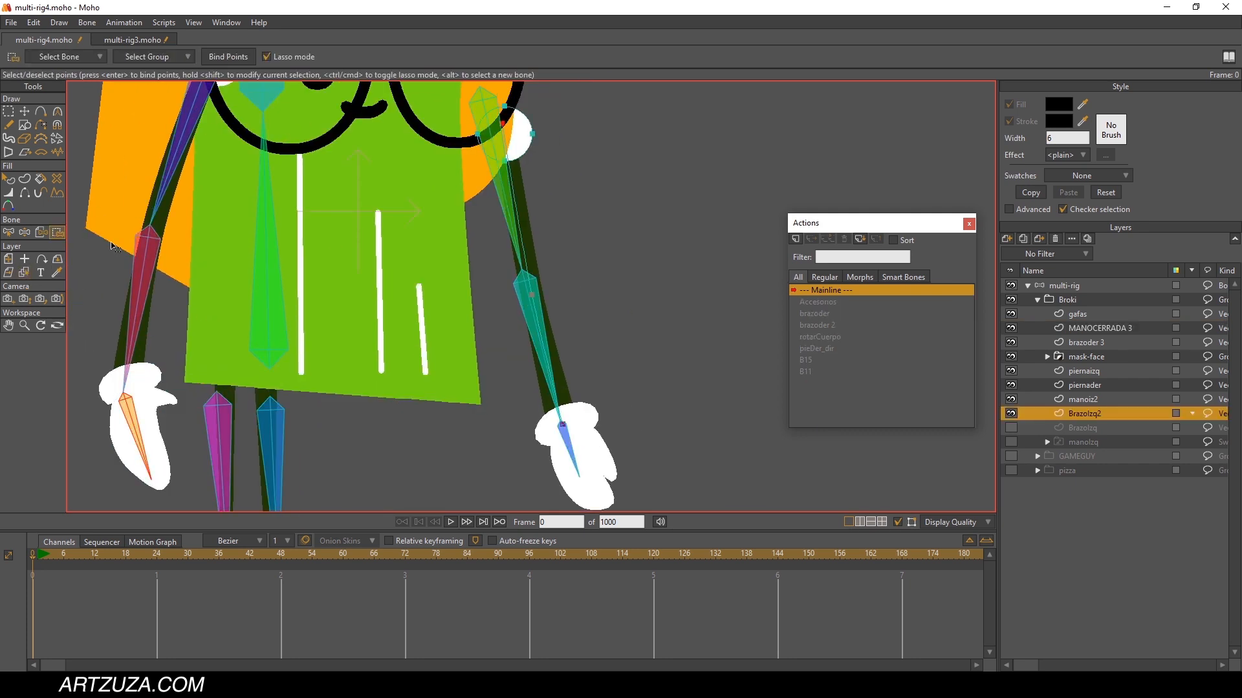
pyautogui.moveTo(482, 121); pyautogui.dragTo(472, 189)
pyautogui.keyDown('alt'); pyautogui.click(474, 168); pyautogui.keyUp('alt')
pyautogui.moveTo(550, 134)
pyautogui.mouseDown()
pyautogui.moveTo(591, 324)
pyautogui.moveTo(582, 304)
pyautogui.mouseUp()
pyautogui.moveTo(540, 285); pyautogui.dragTo(529, 180)
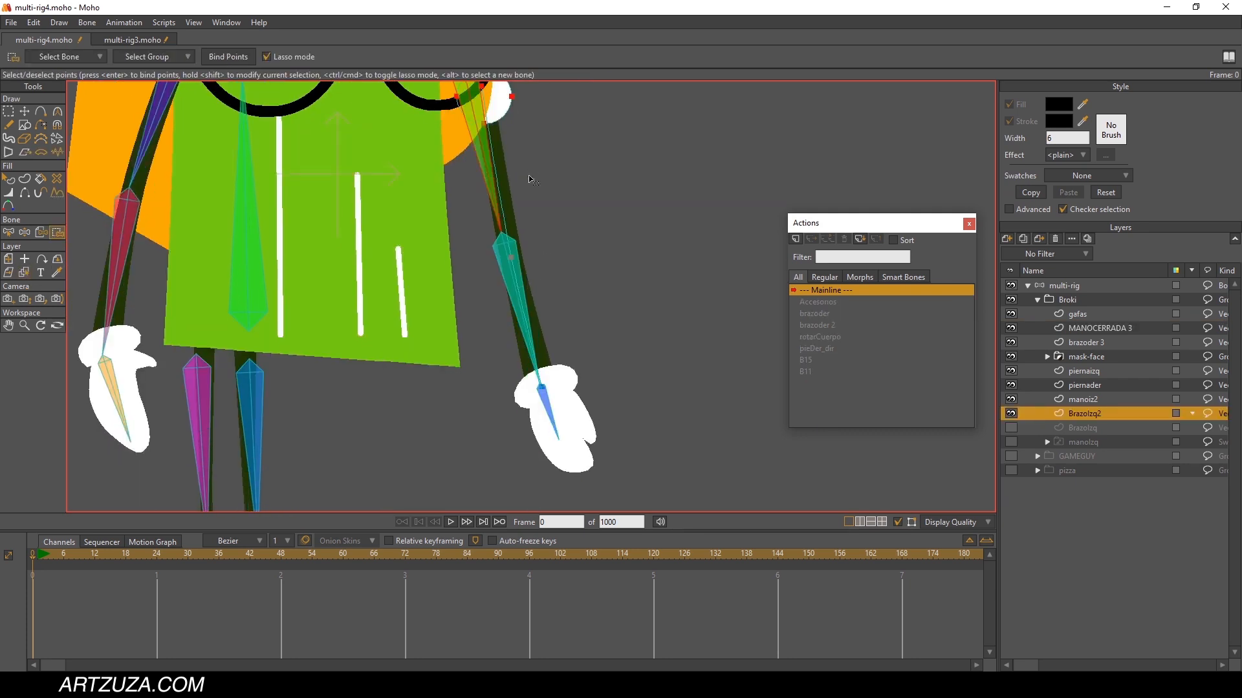
# Step: Bind the lower points of Broki's BrazoIzq2 layer to the forearm bone, keeping that layer selected
pyautogui.click(24, 273)
pyautogui.click(57, 232)
pyautogui.keyDown('alt'); pyautogui.click(513, 286); pyautogui.keyUp('alt')
pyautogui.moveTo(503, 355)
pyautogui.mouseDown()
pyautogui.moveTo(564, 449)
pyautogui.moveTo(501, 342)
pyautogui.mouseUp()
pyautogui.click(1084, 441)
pyautogui.click(1093, 412)
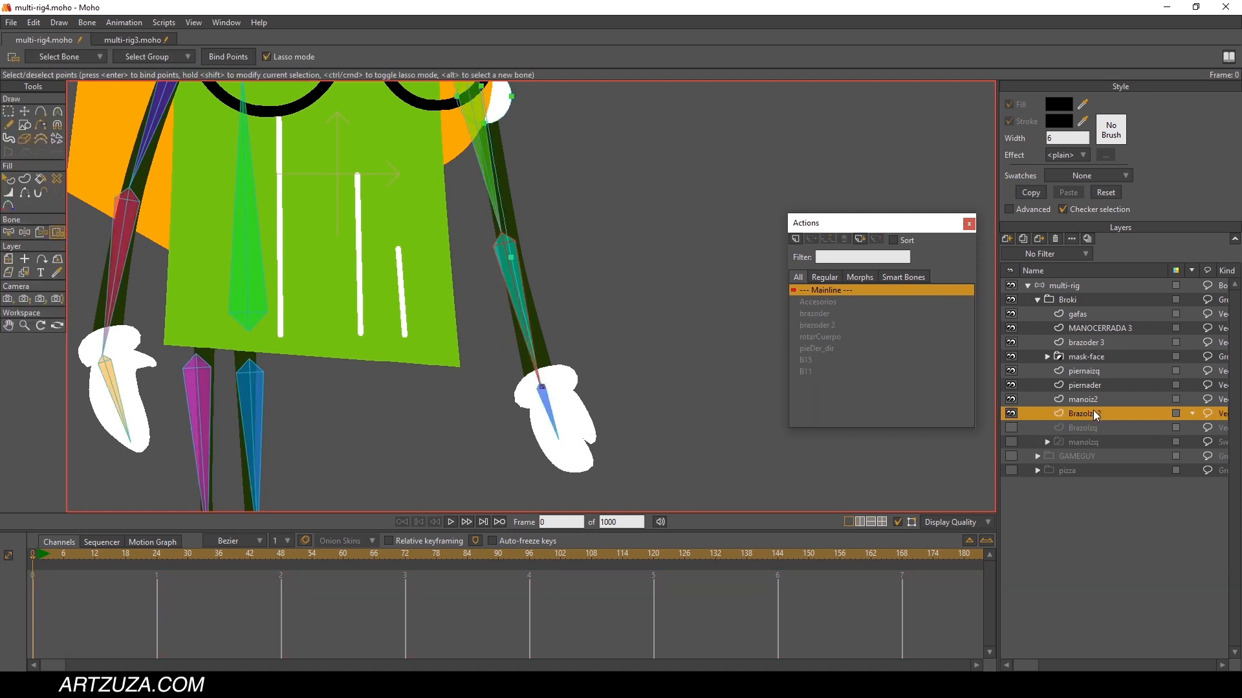
# Step: Bind the points of Broki's manoiz2 hand layer to its hand bone
pyautogui.click(25, 273)
pyautogui.click(562, 427)
pyautogui.click(58, 233)
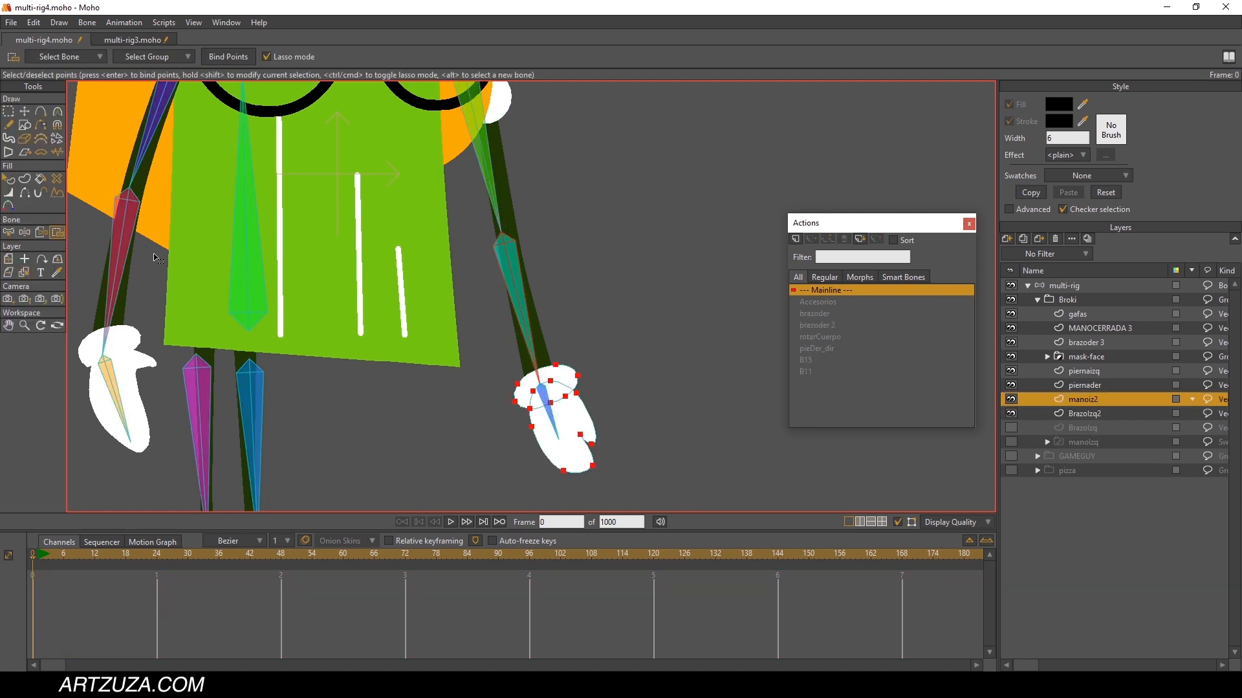
pyautogui.keyDown('alt'); pyautogui.click(547, 397); pyautogui.keyUp('alt')
pyautogui.scroll(-3, 634, 299)
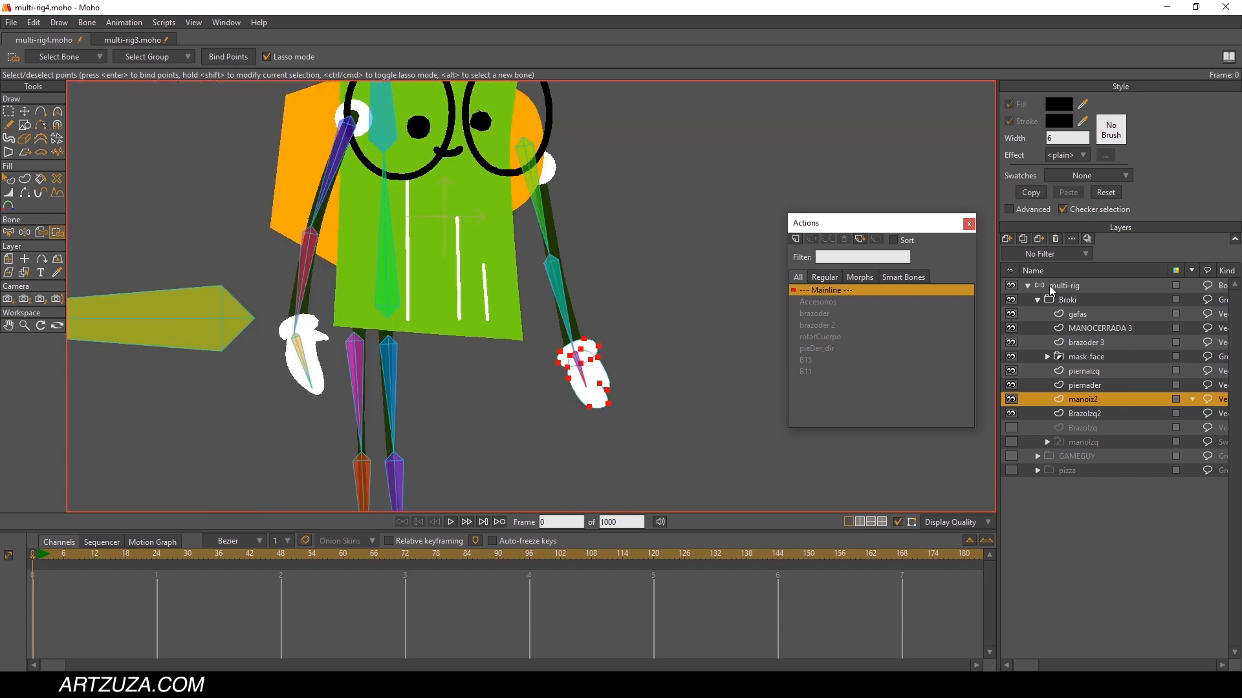
# Step: Bind the upper points of Broki's piernader leg layer to the thigh bone
pyautogui.click(1052, 286)
pyautogui.click(25, 180)
pyautogui.click(405, 291)
pyautogui.moveTo(358, 388)
pyautogui.mouseDown()
pyautogui.moveTo(405, 291)
pyautogui.moveTo(450, 236)
pyautogui.mouseUp()
pyautogui.click(58, 233)
pyautogui.keyDown('alt'); pyautogui.click(406, 282); pyautogui.keyUp('alt')
pyautogui.moveTo(465, 132)
pyautogui.mouseDown()
pyautogui.moveTo(515, 280)
pyautogui.moveTo(507, 201)
pyautogui.mouseUp()
# Step: Bind the lower-leg points of Broki's piernader layer to the shin bone
pyautogui.keyDown('alt'); pyautogui.click(456, 313); pyautogui.keyUp('alt')
pyautogui.scroll(4, 456, 313)
pyautogui.moveTo(381, 347); pyautogui.dragTo(515, 172)
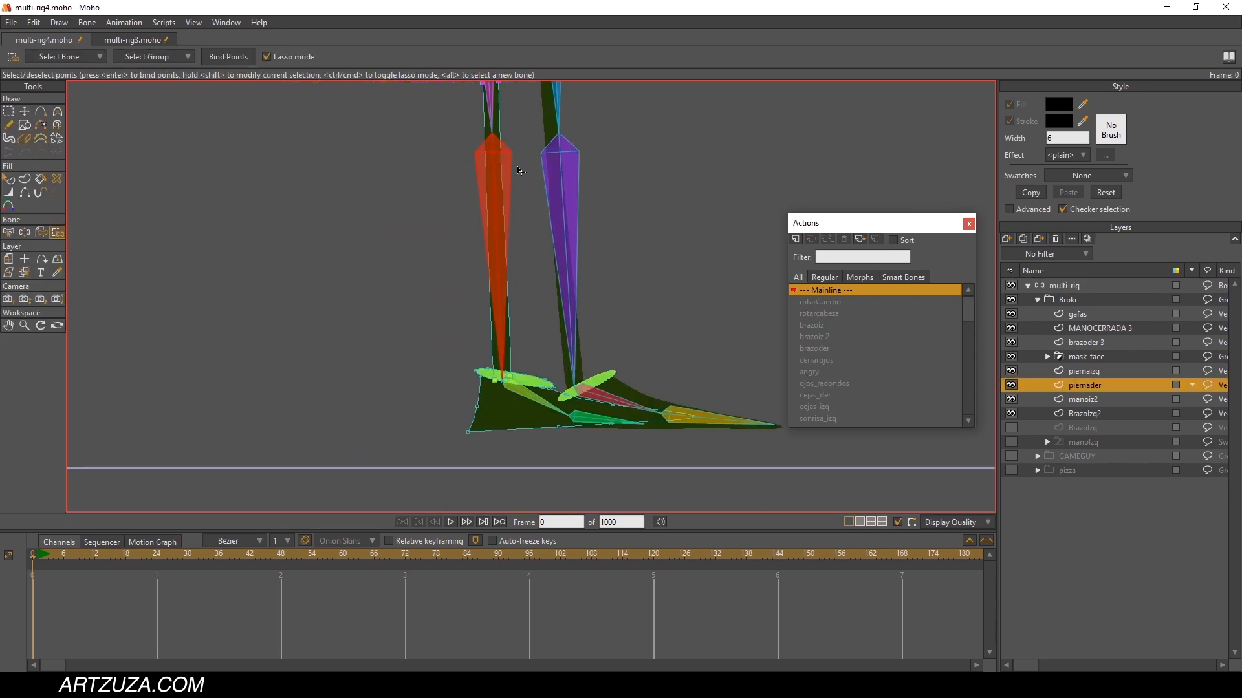
pyautogui.scroll(-4, 505, 249)
pyautogui.moveTo(558, 425); pyautogui.dragTo(569, 333)
pyautogui.click(219, 57)
# Step: Bind the ankle and heel points of Broki's piernader layer to the foot bone
pyautogui.scroll(2, 497, 314)
pyautogui.scroll(3, 497, 314)
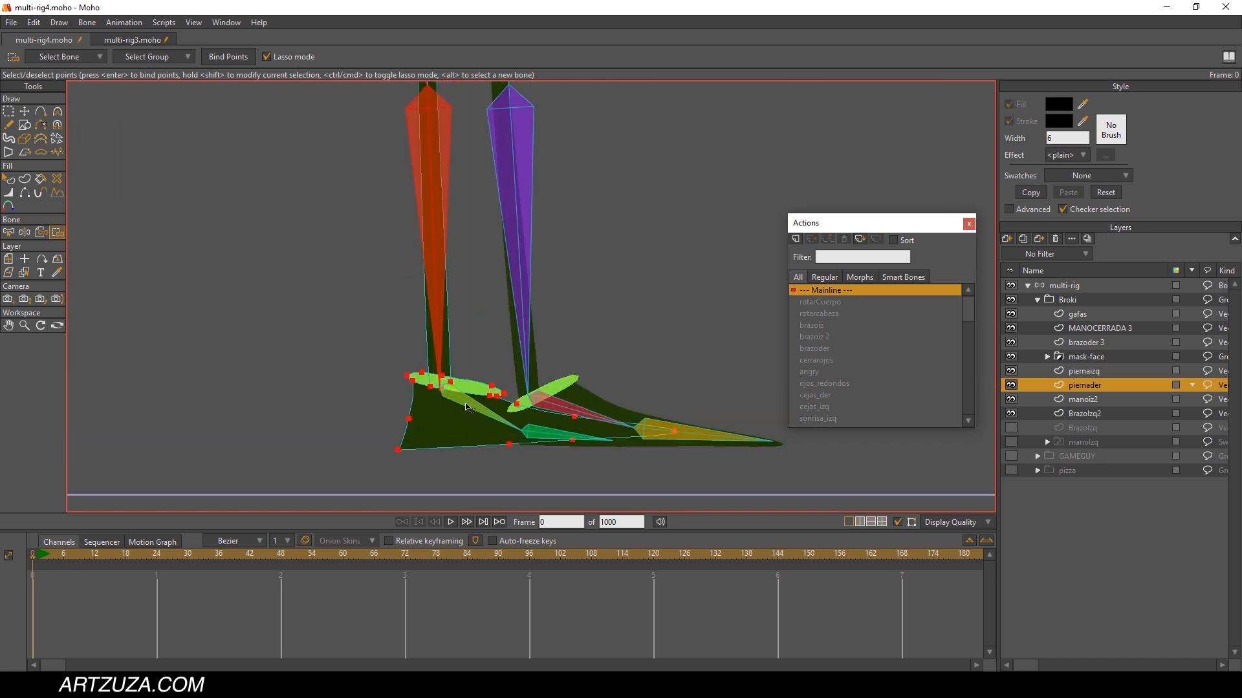
pyautogui.moveTo(772, 401)
pyautogui.mouseDown()
pyautogui.moveTo(511, 343)
pyautogui.moveTo(489, 362)
pyautogui.mouseUp()
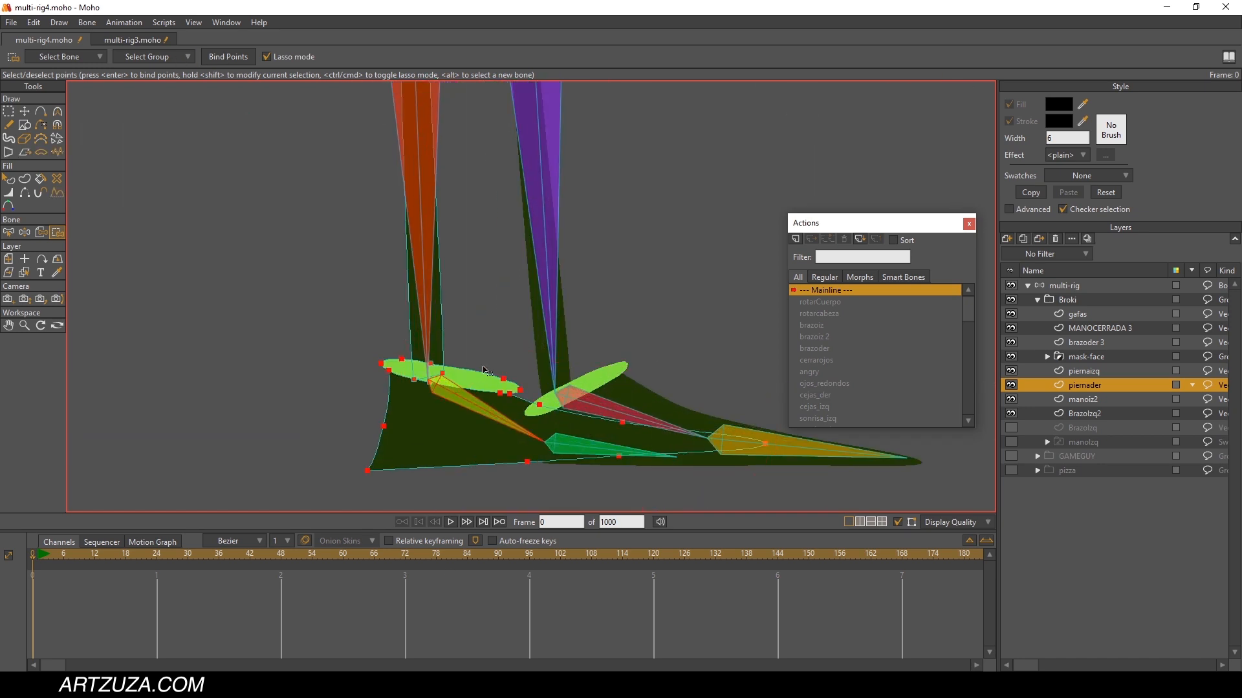
pyautogui.click(248, 59)
# Step: Bind the front shoe points of Broki's piernader layer to the toe bone
pyautogui.moveTo(614, 446); pyautogui.dragTo(535, 277)
pyautogui.keyDown('alt'); pyautogui.click(539, 269); pyautogui.keyUp('alt')
pyautogui.moveTo(522, 233); pyautogui.dragTo(556, 226)
pyautogui.click(249, 58)
pyautogui.scroll(-4, 352, 259)
pyautogui.moveTo(359, 155); pyautogui.dragTo(362, 309)
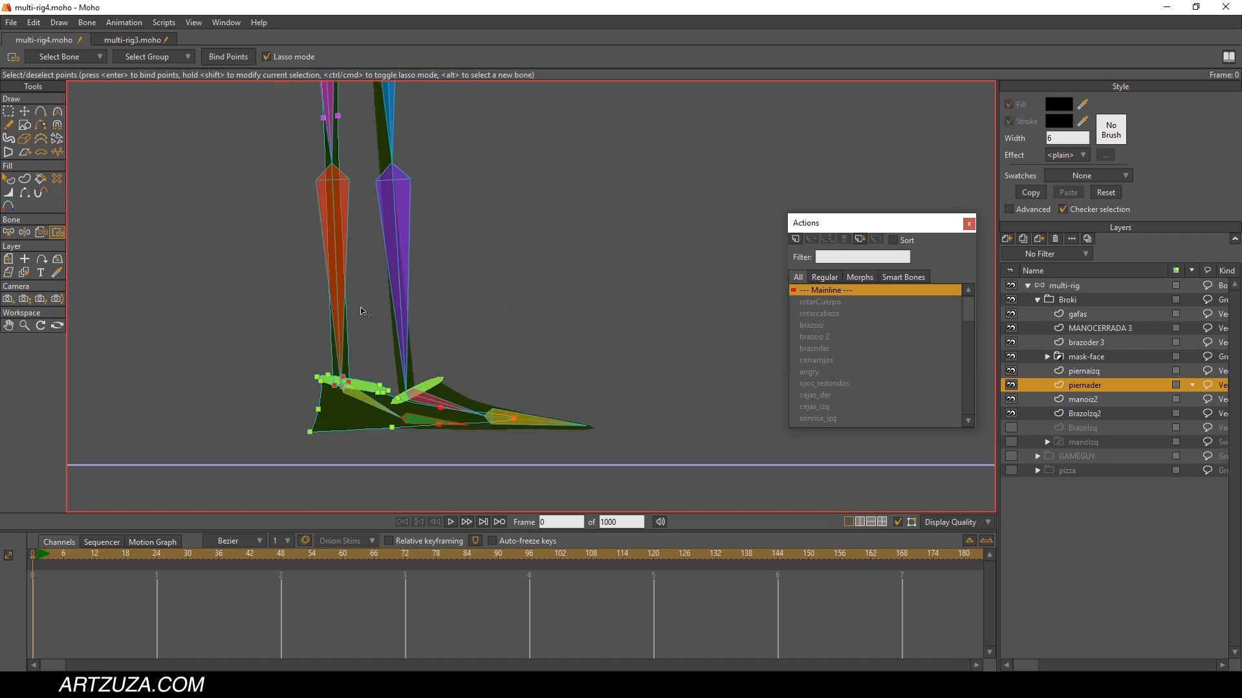
# Step: Bind the upper points of Broki's piernaizq leg layer to the other leg's thigh bone
pyautogui.click(26, 272)
pyautogui.scroll(-3, 310, 338)
pyautogui.click(348, 206)
pyautogui.click(58, 233)
pyautogui.scroll(3, 395, 237)
pyautogui.keyDown('alt'); pyautogui.click(334, 194); pyautogui.keyUp('alt')
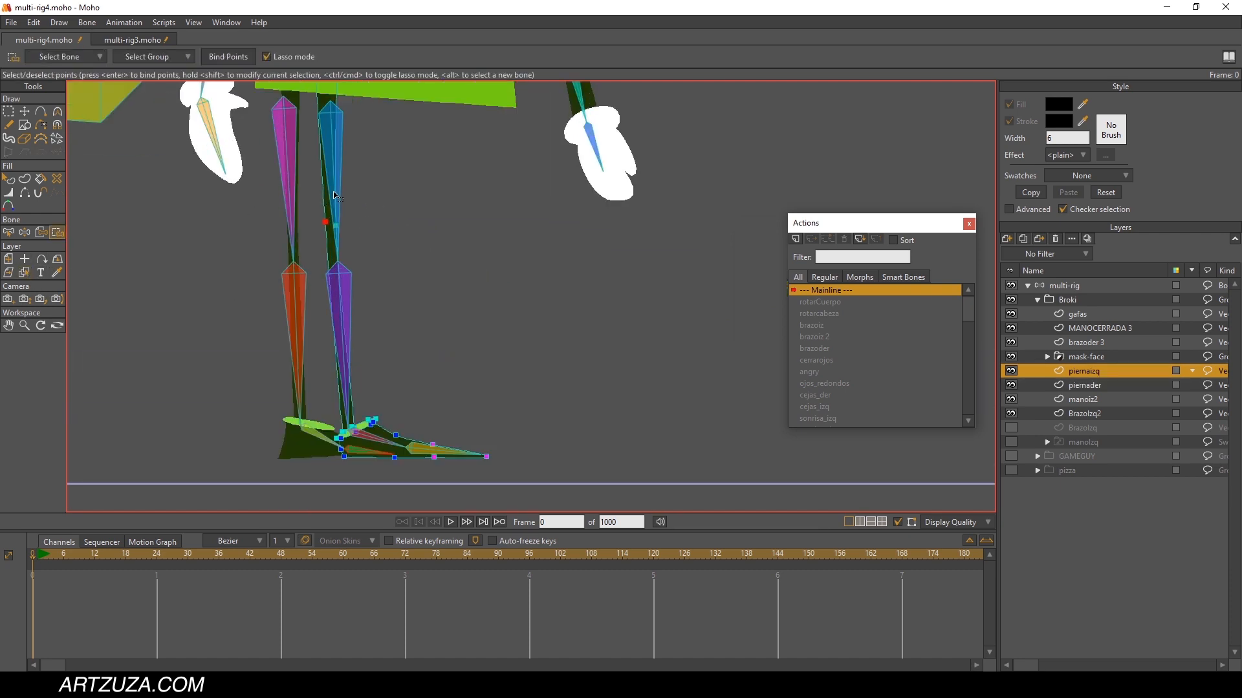
pyautogui.moveTo(336, 194); pyautogui.dragTo(382, 278)
pyautogui.moveTo(407, 137)
pyautogui.mouseDown()
pyautogui.moveTo(350, 150)
pyautogui.moveTo(350, 179)
pyautogui.mouseUp()
pyautogui.click(226, 58)
# Step: Bind the lower-leg points of Broki's piernaizq layer to the shin bone
pyautogui.moveTo(389, 355); pyautogui.dragTo(414, 256)
pyautogui.keyDown('alt'); pyautogui.click(414, 257); pyautogui.keyUp('alt')
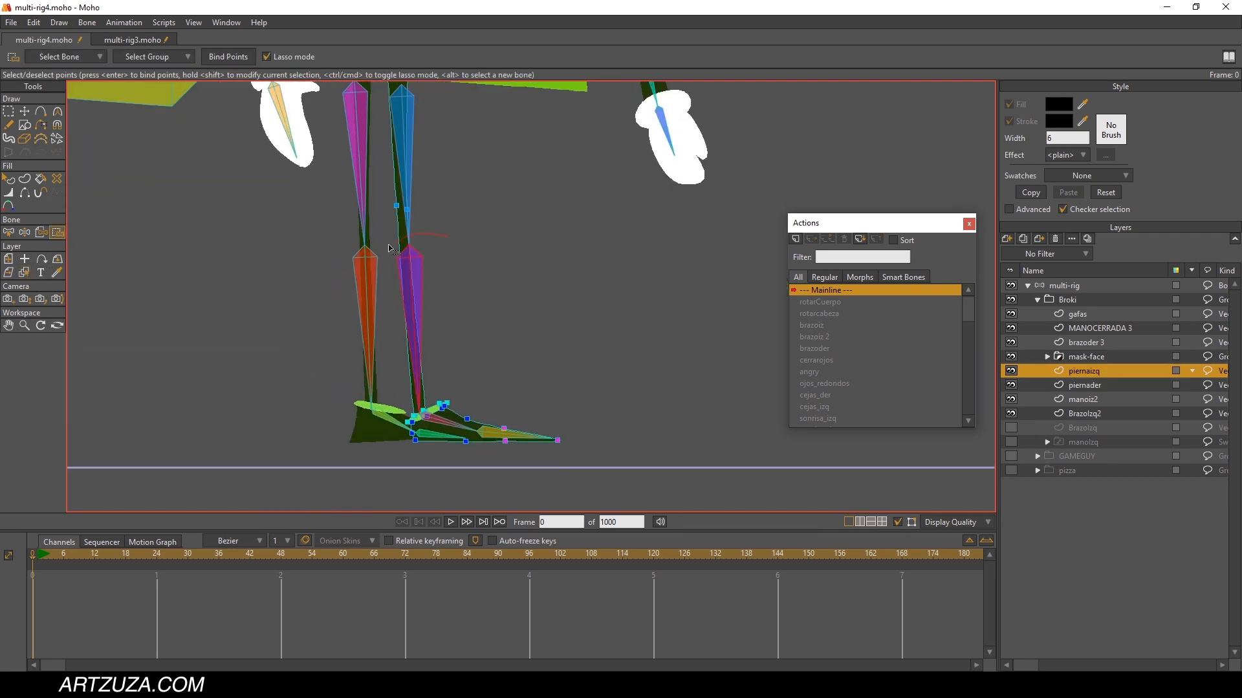
pyautogui.moveTo(388, 388); pyautogui.dragTo(523, 247)
pyautogui.click(235, 54)
# Step: Bind the ankle and heel points of Broki's piernaizq layer to the foot bone
pyautogui.scroll(4, 465, 382)
pyautogui.moveTo(416, 464); pyautogui.dragTo(481, 306)
pyautogui.keyDown('alt'); pyautogui.click(469, 315); pyautogui.keyUp('alt')
pyautogui.moveTo(462, 234); pyautogui.dragTo(443, 292)
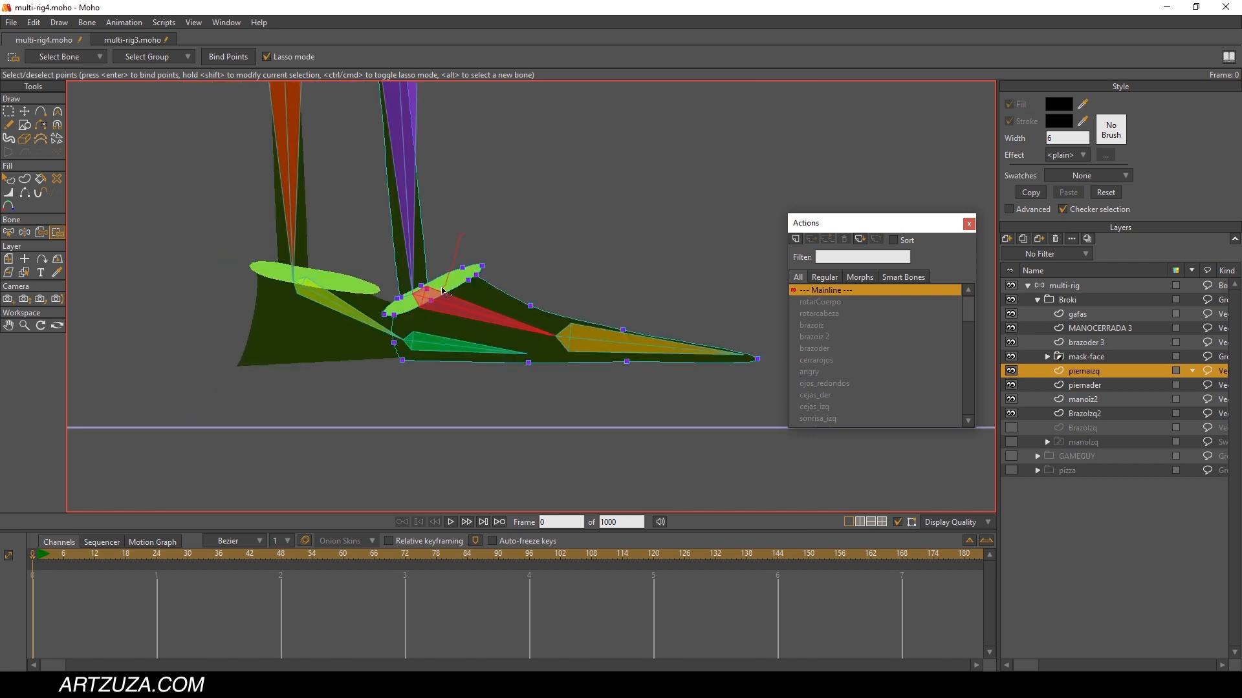
pyautogui.moveTo(686, 260); pyautogui.dragTo(478, 239)
pyautogui.click(229, 57)
# Step: Bind the front shoe points of Broki's piernaizq layer to the toe bone
pyautogui.keyDown('alt'); pyautogui.click(621, 338); pyautogui.keyUp('alt')
pyautogui.moveTo(624, 289); pyautogui.dragTo(598, 381)
pyautogui.click(228, 57)
pyautogui.scroll(-7, 550, 260)
# Step: Move the knee points of Broki's piernaizq layer onto the knee joint
pyautogui.moveTo(551, 262); pyautogui.dragTo(531, 472)
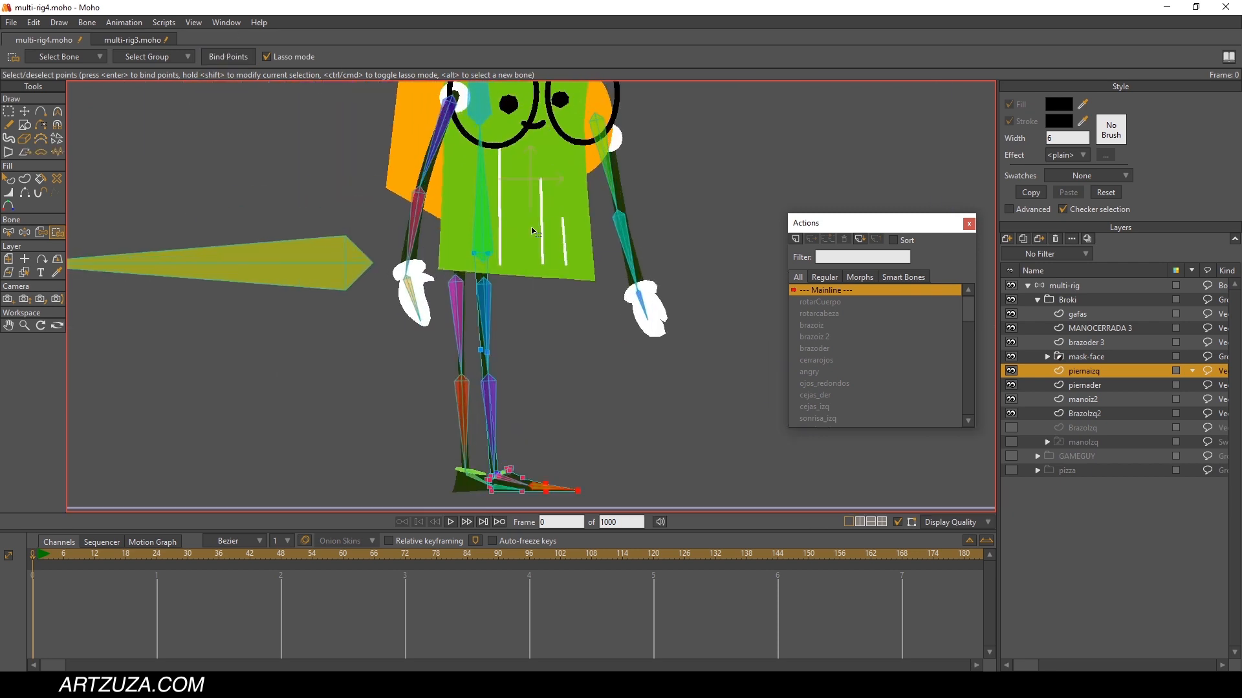
pyautogui.moveTo(531, 231); pyautogui.dragTo(458, 317)
pyautogui.moveTo(568, 466); pyautogui.dragTo(602, 374)
pyautogui.scroll(5, 477, 349)
pyautogui.click(24, 111)
pyautogui.moveTo(402, 328)
pyautogui.mouseDown()
pyautogui.moveTo(429, 355)
pyautogui.moveTo(433, 387)
pyautogui.mouseUp()
# Step: Select the knee points of Broki's piernader layer and align them with the knee joint
pyautogui.click(25, 272)
pyautogui.click(382, 378)
pyautogui.click(8, 112)
pyautogui.moveTo(393, 350)
pyautogui.mouseDown()
pyautogui.moveTo(397, 334)
pyautogui.moveTo(389, 389)
pyautogui.moveTo(401, 437)
pyautogui.mouseUp()
pyautogui.click(22, 112)
pyautogui.scroll(-5, 390, 391)
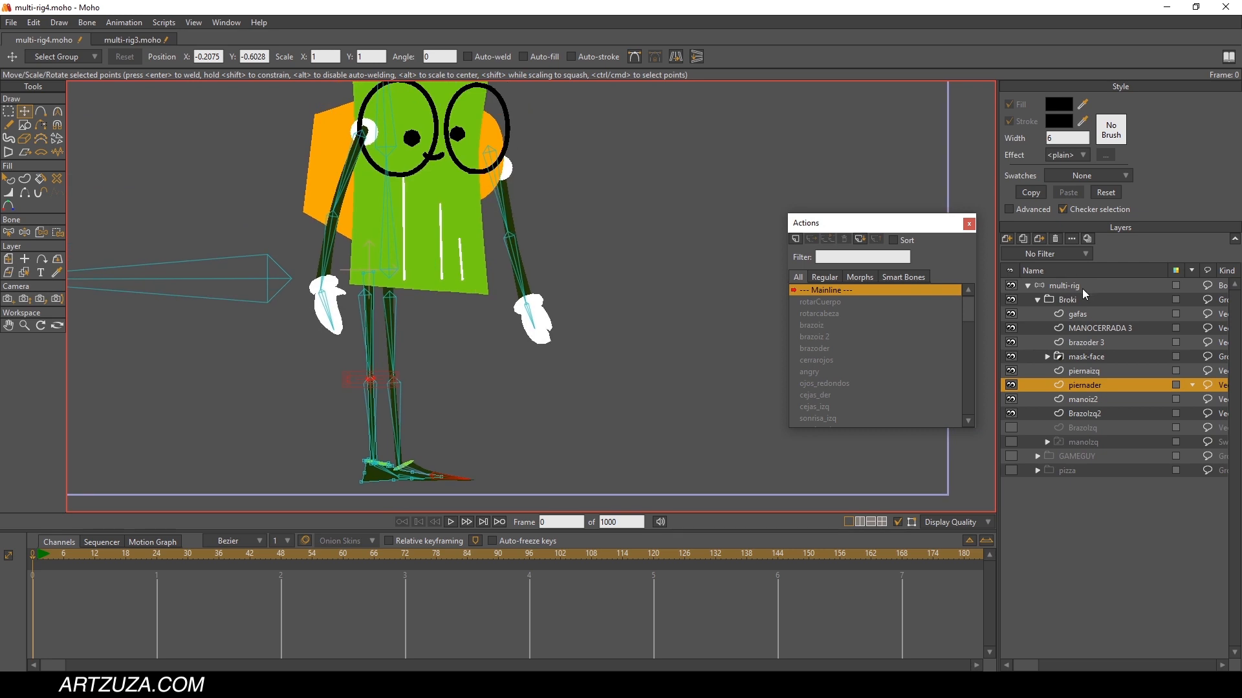
# Step: Select the multi-rig layer and pose Broki's arms and legs with Manipulate Bones to test the new bindings
pyautogui.click(1082, 290)
pyautogui.click(58, 112)
pyautogui.moveTo(480, 272); pyautogui.dragTo(481, 303)
pyautogui.moveTo(522, 309); pyautogui.dragTo(569, 278)
pyautogui.moveTo(326, 304); pyautogui.dragTo(419, 226)
pyautogui.moveTo(401, 470); pyautogui.dragTo(327, 380)
# Step: Return to frame 0, collapse and hide the Broki group, and show and select the pizza group
pyautogui.click(34, 555)
pyautogui.click(1036, 301)
pyautogui.click(1011, 300)
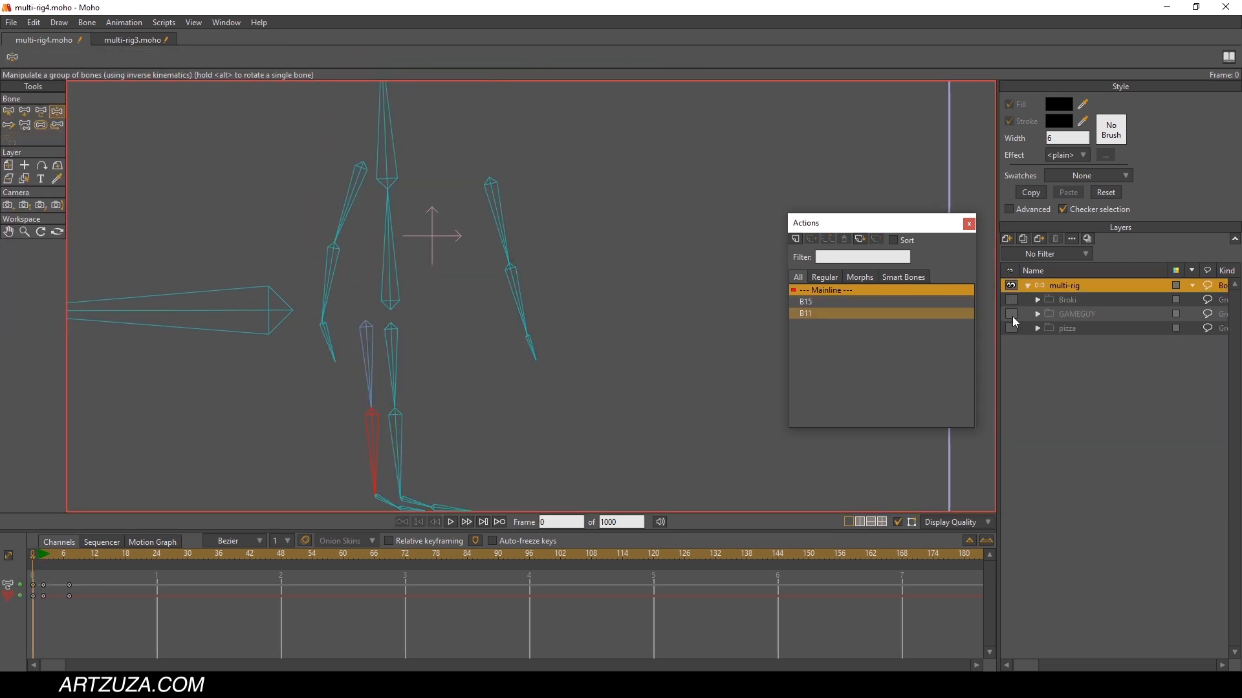
pyautogui.click(1011, 328)
pyautogui.click(1067, 328)
# Step: Bind the upper points of the pizza's brazoder 3 arm layer to the upper arm bone
pyautogui.click(25, 152)
pyautogui.click(341, 212)
pyautogui.scroll(4, 304, 205)
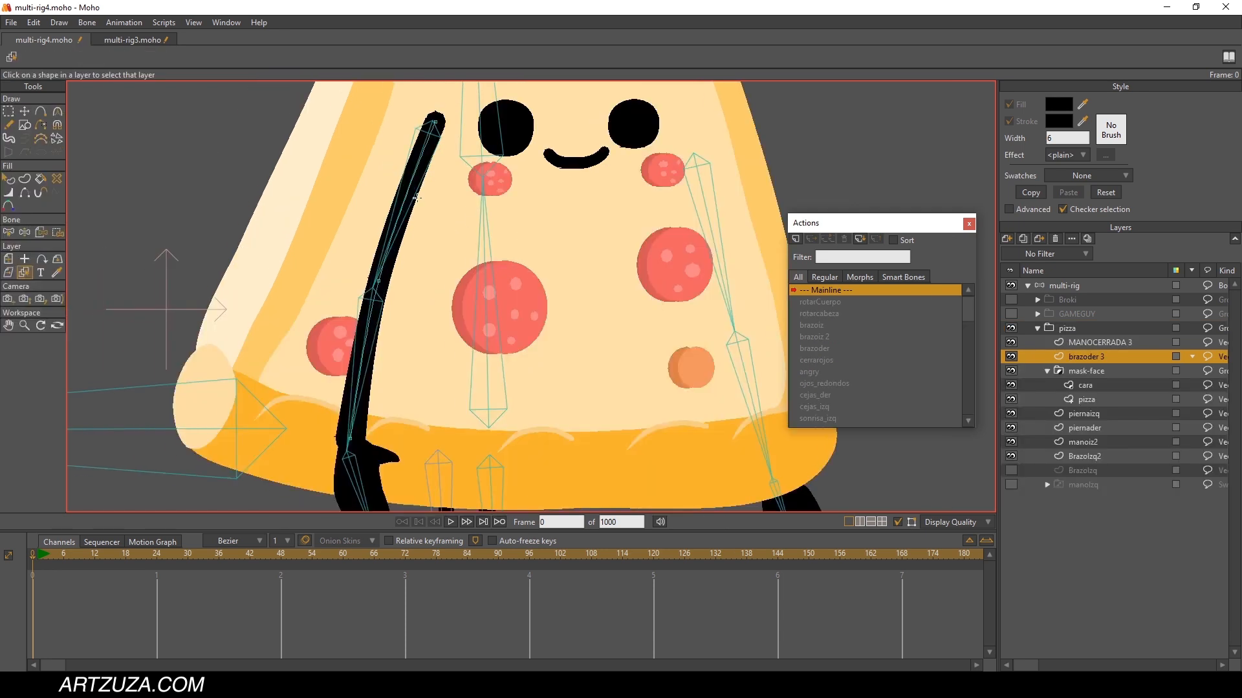
pyautogui.click(57, 232)
pyautogui.scroll(-3, 250, 252)
pyautogui.keyDown('alt'); pyautogui.click(321, 200); pyautogui.keyUp('alt')
pyautogui.moveTo(341, 160)
pyautogui.mouseDown()
pyautogui.moveTo(368, 214)
pyautogui.moveTo(363, 203)
pyautogui.mouseUp()
# Step: Bind the lower points of the pizza's brazoder 3 layer to the forearm bone
pyautogui.moveTo(319, 293)
pyautogui.mouseDown()
pyautogui.moveTo(399, 278)
pyautogui.moveTo(427, 400)
pyautogui.moveTo(433, 369)
pyautogui.mouseUp()
pyautogui.keyDown('alt'); pyautogui.click(370, 277); pyautogui.keyUp('alt')
pyautogui.scroll(3, 324, 356)
pyautogui.click(229, 57)
# Step: Bind the points of the pizza's MANOCERRADA 3 hand layer to its hand bone
pyautogui.click(24, 272)
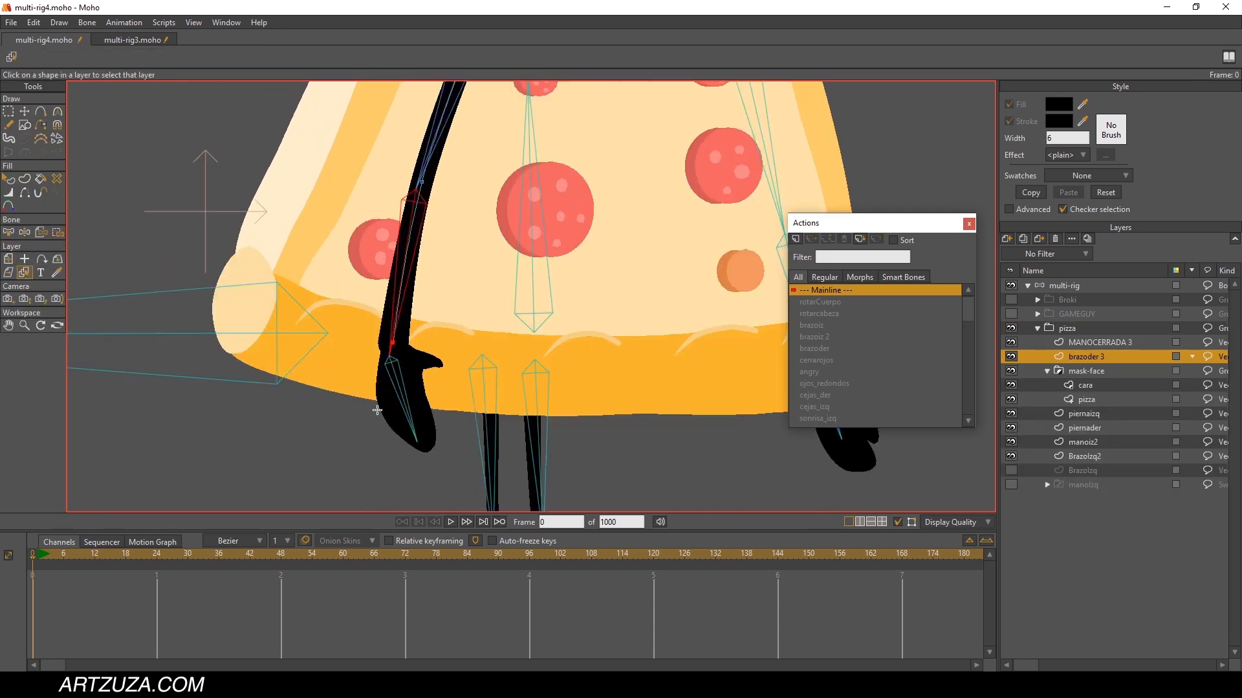
pyautogui.click(397, 372)
pyautogui.click(57, 233)
pyautogui.keyDown('alt'); pyautogui.click(393, 367); pyautogui.keyUp('alt')
pyautogui.moveTo(449, 299)
pyautogui.mouseDown()
pyautogui.moveTo(499, 304)
pyautogui.moveTo(485, 294)
pyautogui.mouseUp()
# Step: Select the pizza's manoiz2 hand layer and pick its hand and forearm bones for point binding
pyautogui.moveTo(612, 275); pyautogui.dragTo(359, 277)
pyautogui.click(28, 274)
pyautogui.click(595, 409)
pyautogui.click(57, 232)
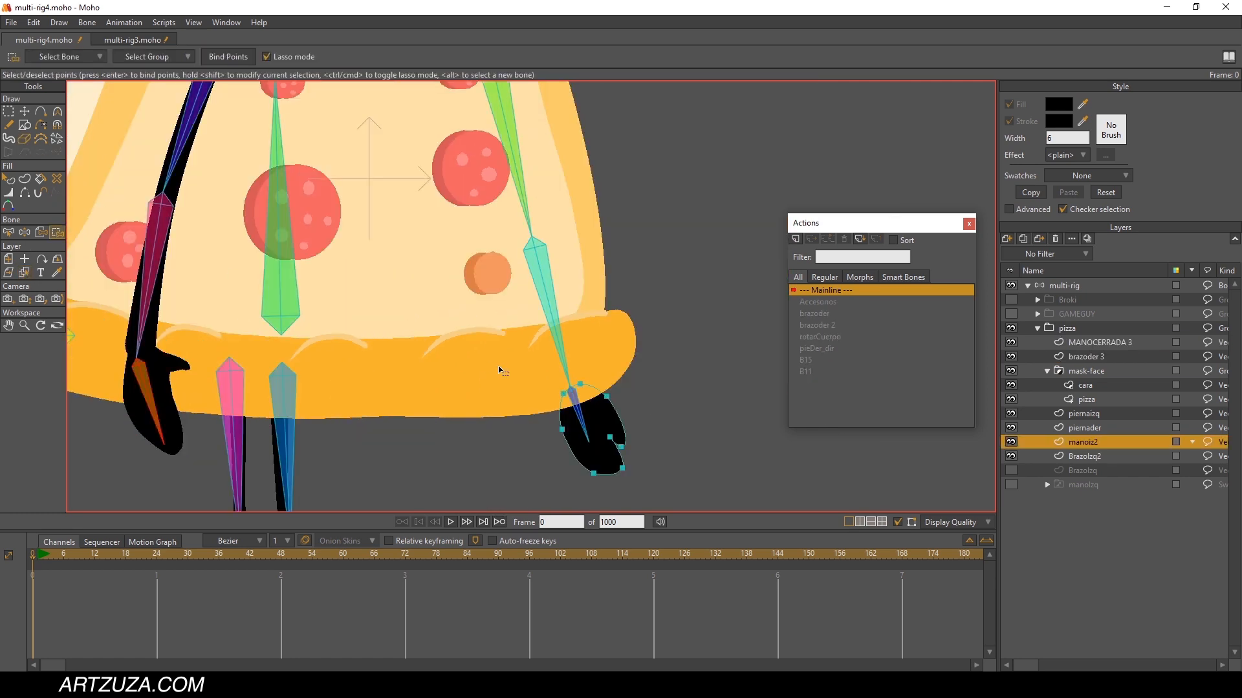
pyautogui.keyDown('alt'); pyautogui.click(575, 402); pyautogui.keyUp('alt')
pyautogui.keyDown('alt'); pyautogui.click(536, 248); pyautogui.keyUp('alt')
# Step: Hide the pizza's mask-face group and bind the BrazoIzq2 arm points to the upper arm and forearm bones
pyautogui.click(24, 273)
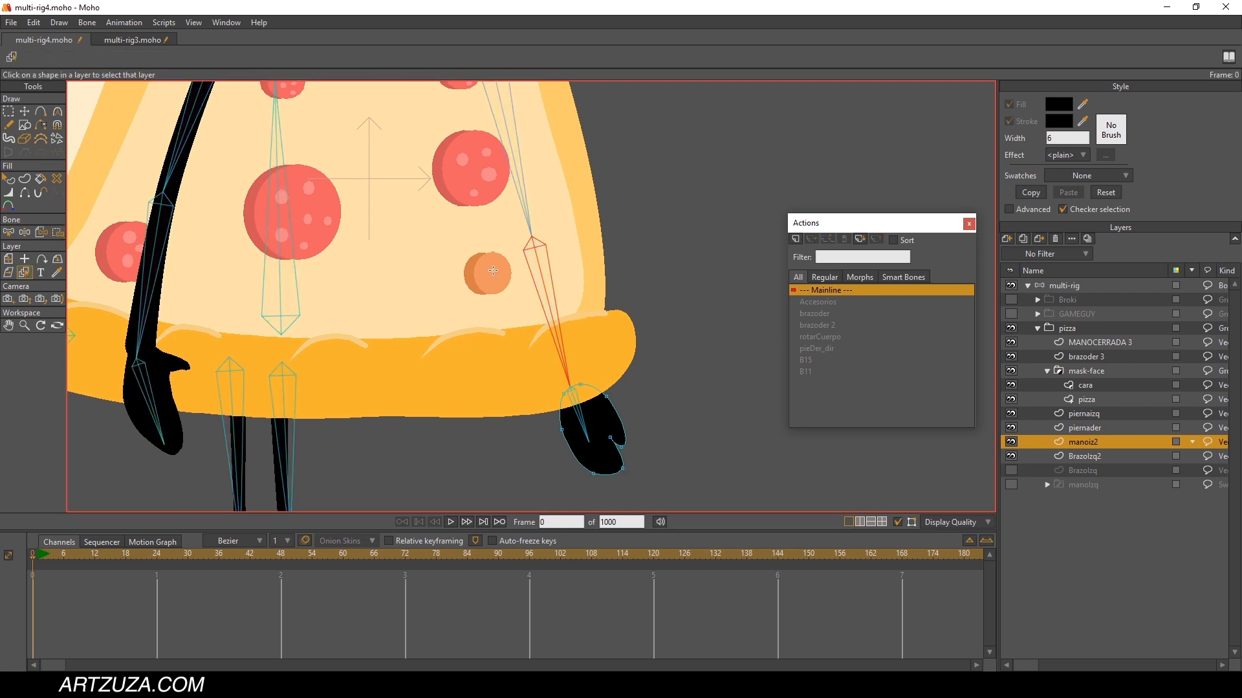
pyautogui.scroll(-2, 503, 262)
pyautogui.click(1011, 371)
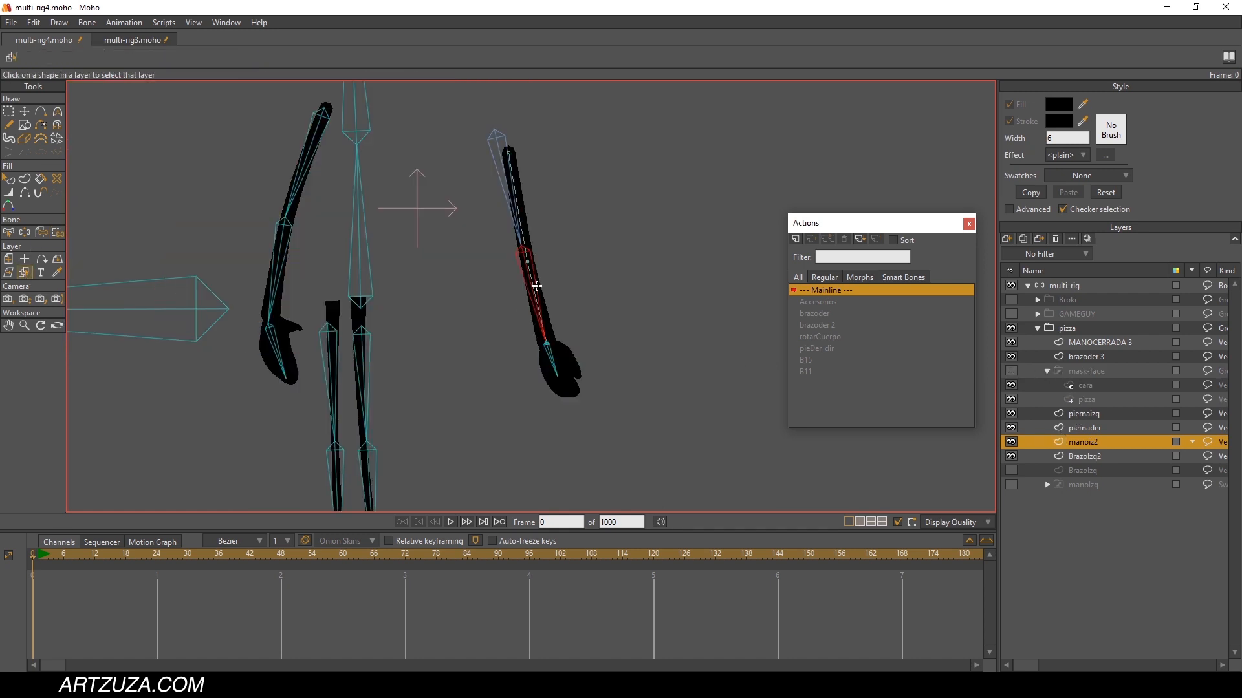
pyautogui.click(1085, 456)
pyautogui.click(58, 233)
pyautogui.keyDown('alt'); pyautogui.click(497, 143); pyautogui.keyUp('alt')
pyautogui.moveTo(467, 266)
pyautogui.mouseDown()
pyautogui.moveTo(547, 285)
pyautogui.moveTo(510, 270)
pyautogui.moveTo(510, 331)
pyautogui.mouseUp()
pyautogui.press('Return')
pyautogui.keyDown('alt'); pyautogui.click(533, 285); pyautogui.keyUp('alt')
pyautogui.scroll(2, 608, 308)
# Step: Bind the points of the pizza's manoiz2 hand layer to its hand bone
pyautogui.click(24, 273)
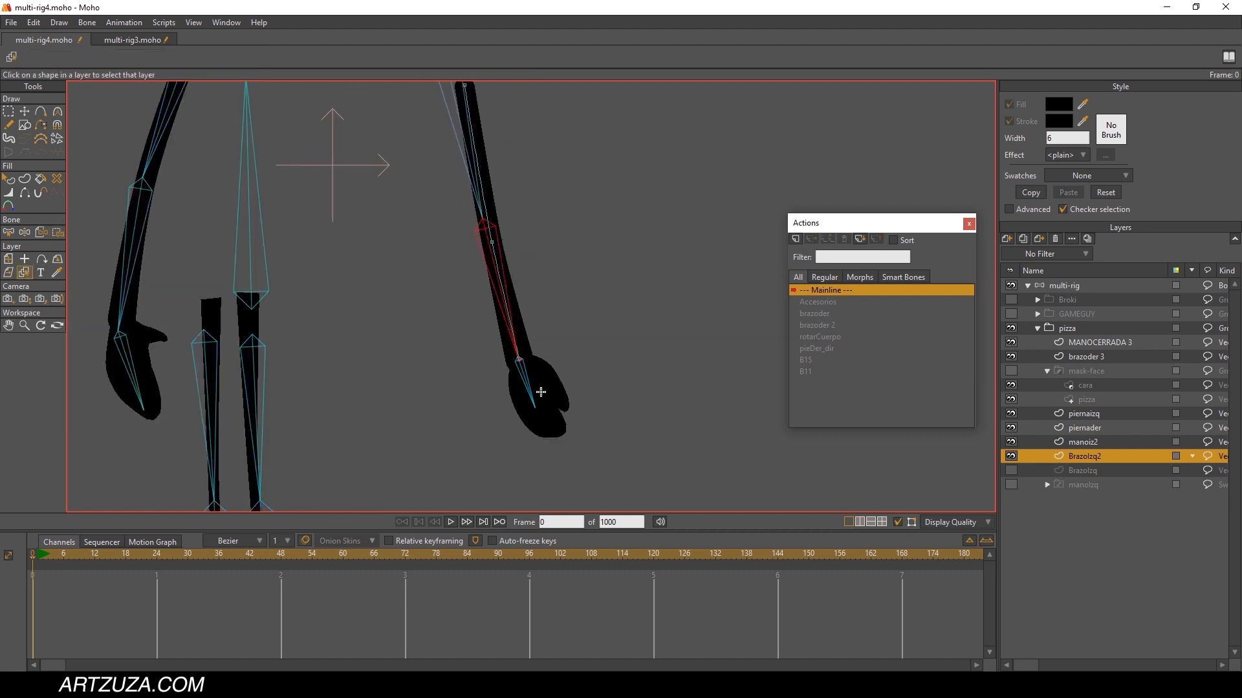
pyautogui.click(538, 394)
pyautogui.click(57, 233)
pyautogui.keyDown('alt'); pyautogui.click(524, 379); pyautogui.keyUp('alt')
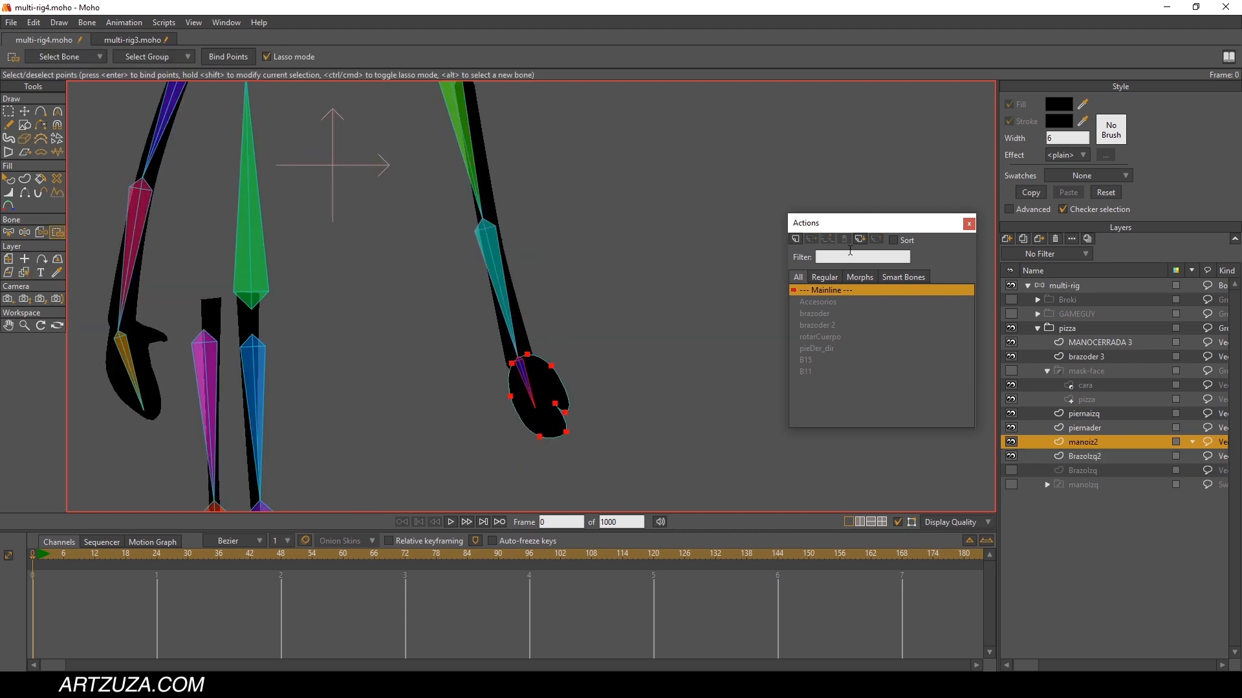
# Step: Show the pizza's mask-face group again and test the bound arm by manipulating the multi-rig bones
pyautogui.click(1011, 372)
pyautogui.click(1067, 328)
pyautogui.scroll(-3, 527, 189)
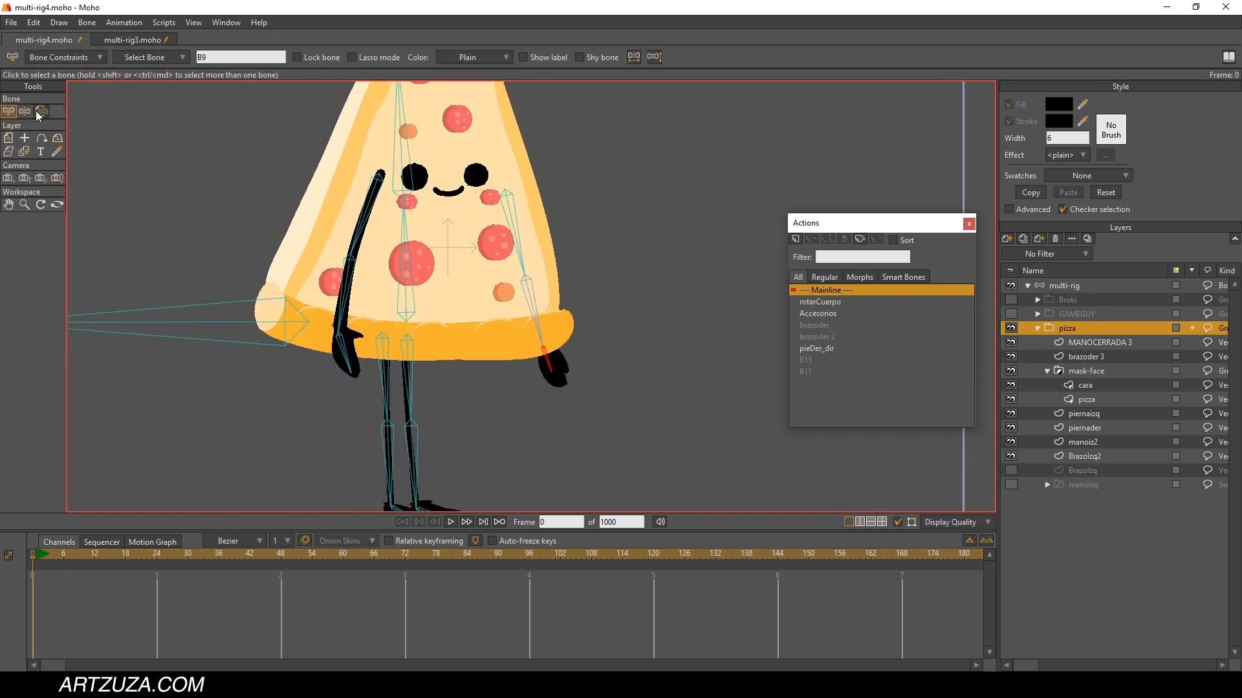
pyautogui.click(1064, 286)
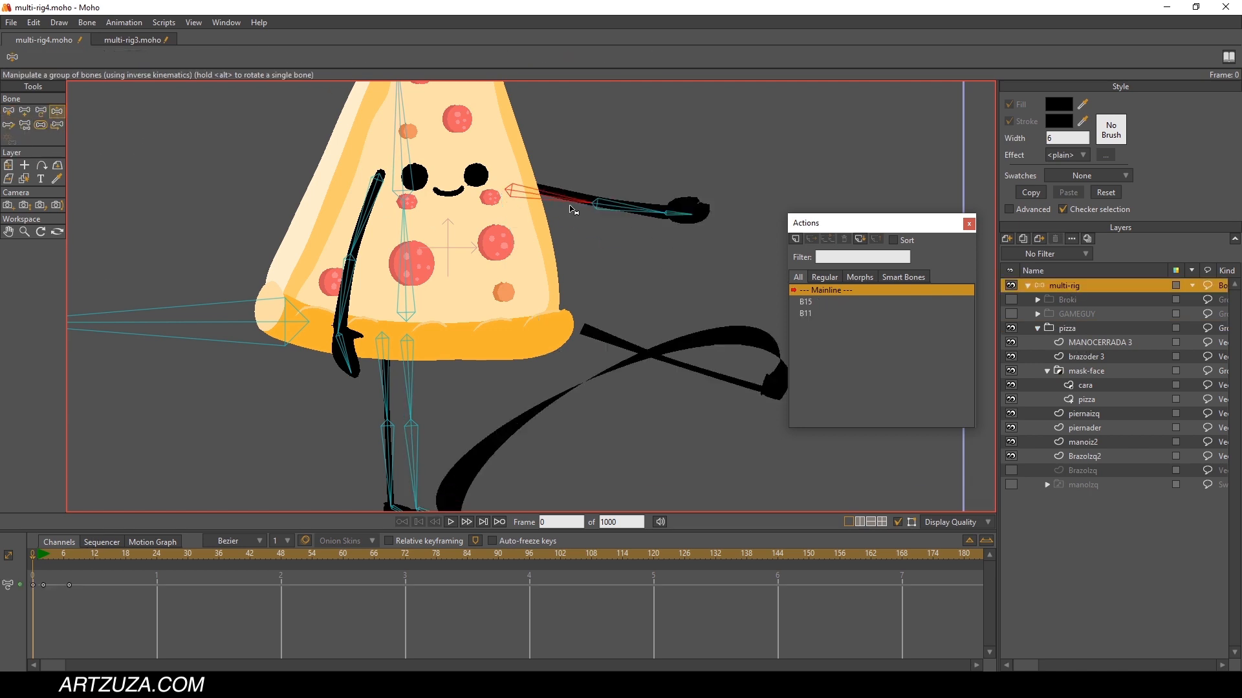
# Step: Select the pizza's piernaizq leg layer and move its mid-leg points down to the knee joint
pyautogui.click(25, 179)
pyautogui.click(457, 262)
pyautogui.scroll(2, 458, 263)
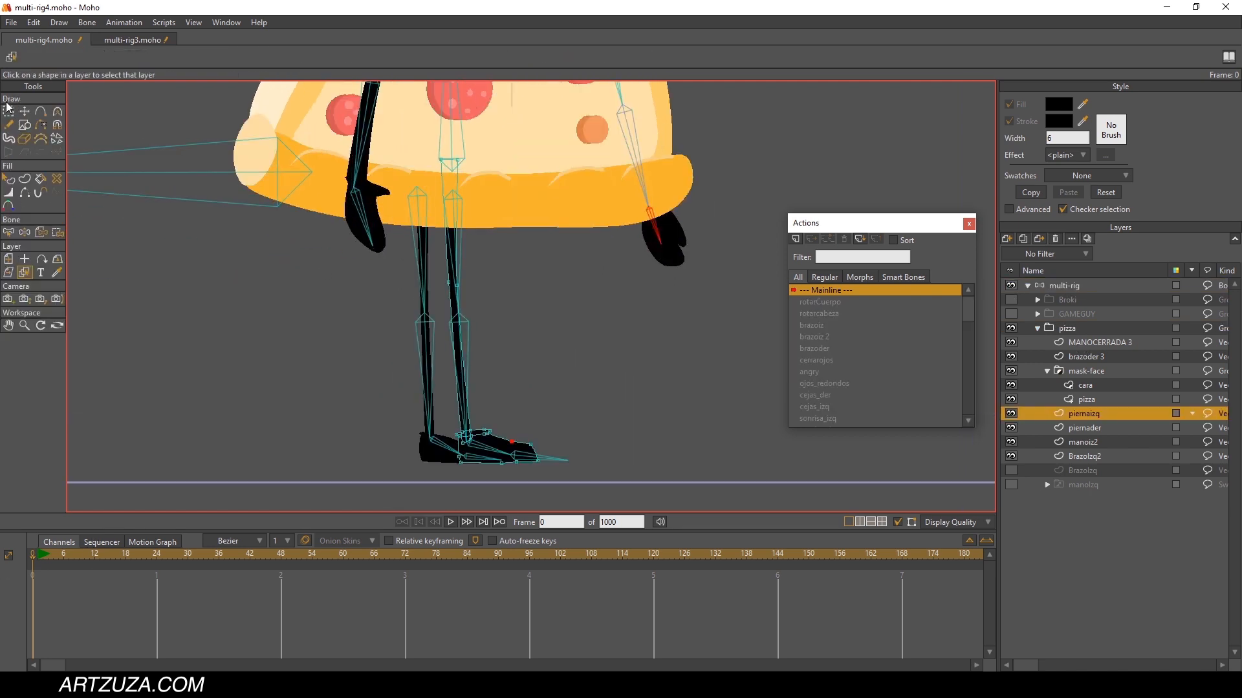
pyautogui.click(8, 111)
pyautogui.moveTo(476, 266)
pyautogui.mouseDown()
pyautogui.moveTo(427, 292)
pyautogui.moveTo(460, 286)
pyautogui.moveTo(463, 315)
pyautogui.mouseUp()
pyautogui.click(25, 111)
pyautogui.click(8, 111)
pyautogui.scroll(2, 551, 363)
# Step: Bind the upper piernaizq points to the thigh bone and the lower points to the shin bone
pyautogui.click(57, 232)
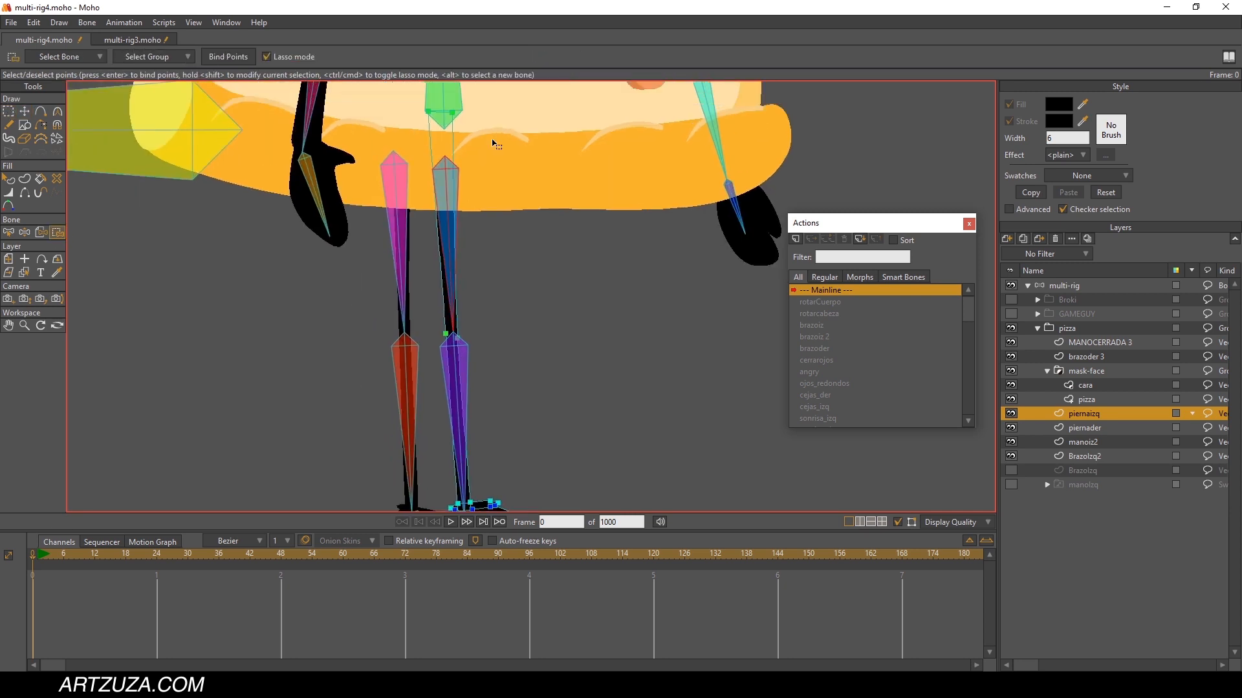
pyautogui.moveTo(557, 184); pyautogui.dragTo(577, 155)
pyautogui.keyDown('alt'); pyautogui.click(514, 311); pyautogui.keyUp('alt')
pyautogui.moveTo(545, 383); pyautogui.dragTo(578, 320)
pyautogui.moveTo(578, 320)
pyautogui.mouseDown()
pyautogui.moveTo(626, 304)
pyautogui.moveTo(582, 317)
pyautogui.mouseUp()
pyautogui.click(230, 62)
# Step: Bind the shoe points of the piernaizq layer to the foot bone, leaving out the leg's ankle points
pyautogui.scroll(4, 582, 411)
pyautogui.scroll(3, 486, 338)
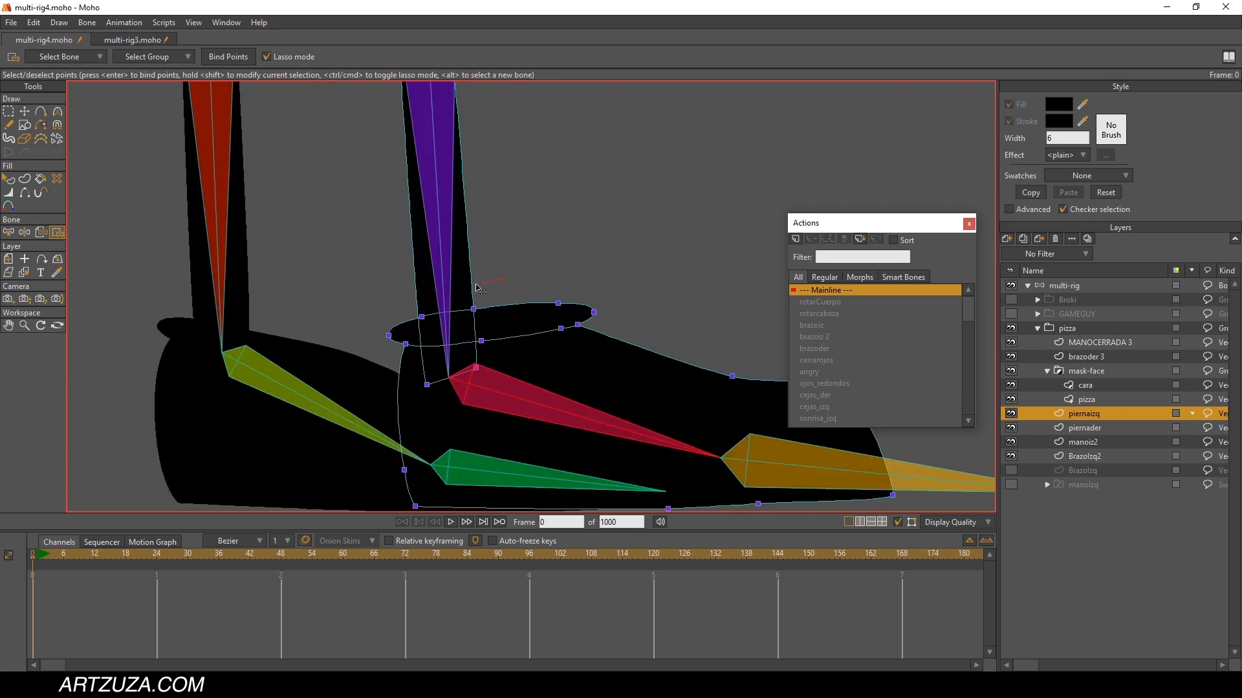
pyautogui.moveTo(430, 302)
pyautogui.mouseDown()
pyautogui.moveTo(502, 383)
pyautogui.moveTo(421, 574)
pyautogui.moveTo(677, 533)
pyautogui.mouseUp()
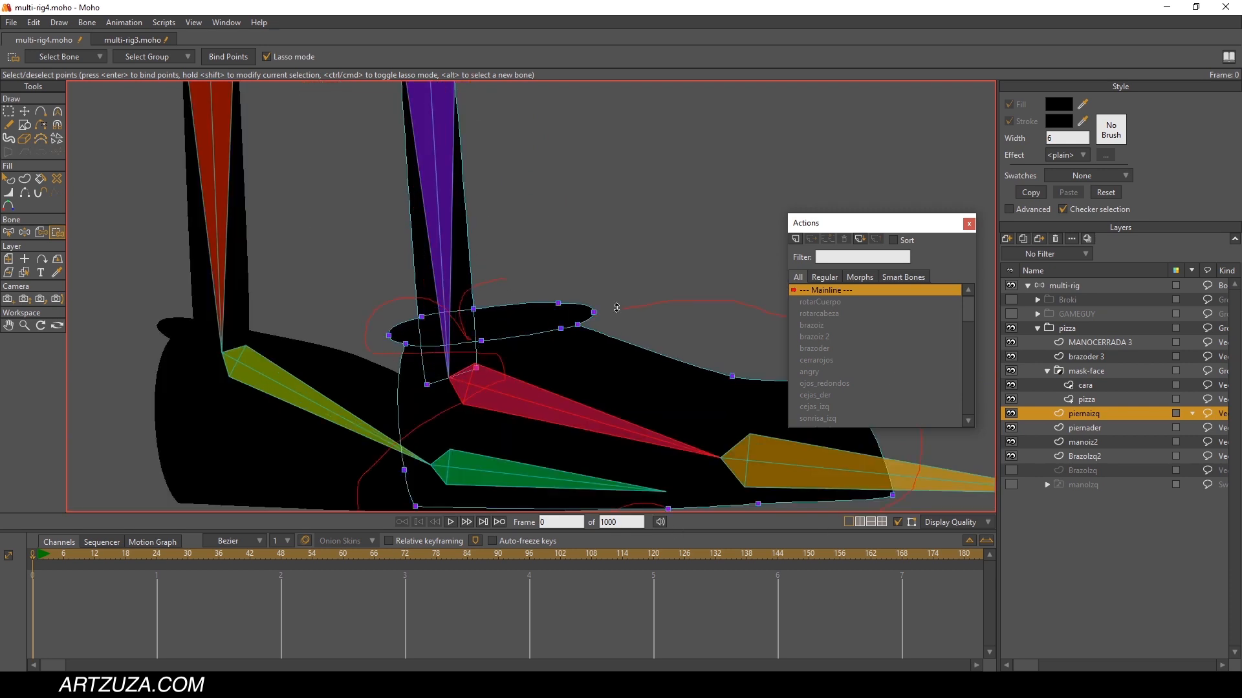
pyautogui.moveTo(616, 308); pyautogui.dragTo(497, 276)
pyautogui.moveTo(497, 275); pyautogui.dragTo(372, 211)
pyautogui.click(219, 53)
# Step: Select the pizza's piernader leg layer and bind its upper points to the thigh bone
pyautogui.scroll(-3, 253, 152)
pyautogui.moveTo(255, 152); pyautogui.dragTo(388, 305)
pyautogui.click(25, 272)
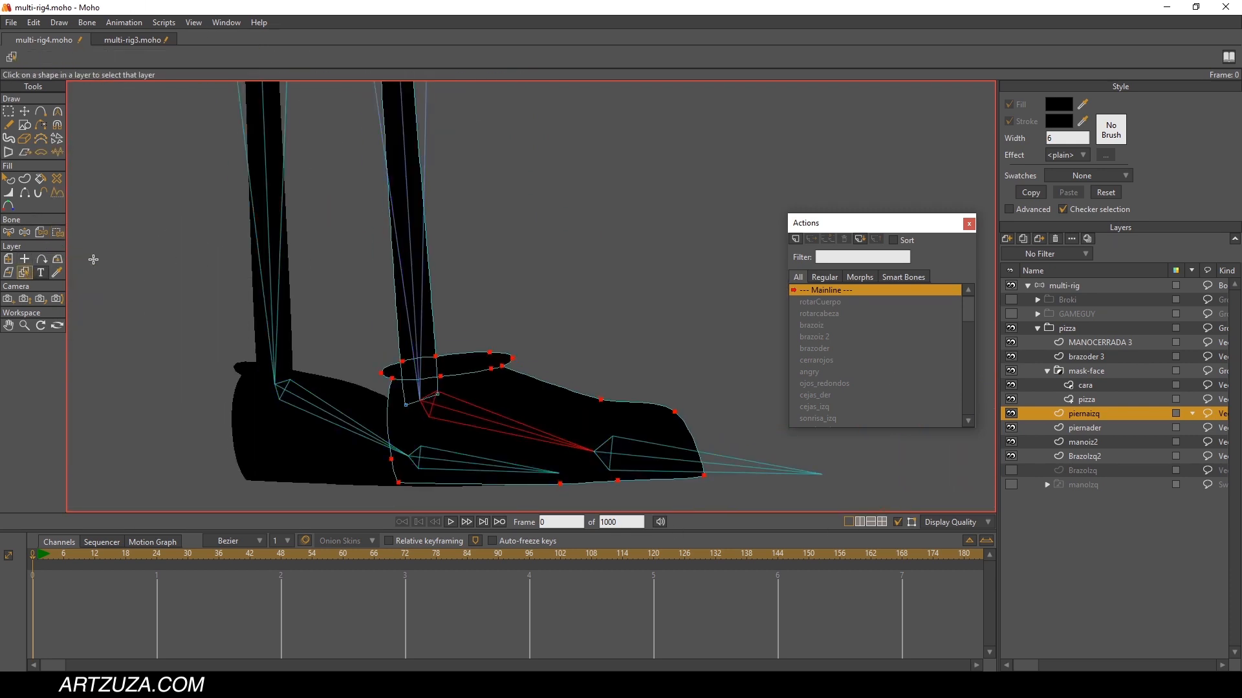
pyautogui.click(268, 194)
pyautogui.scroll(-4, 322, 488)
pyautogui.moveTo(269, 194); pyautogui.dragTo(336, 380)
pyautogui.click(58, 232)
pyautogui.moveTo(310, 87); pyautogui.dragTo(373, 168)
pyautogui.keyDown('alt'); pyautogui.click(375, 173); pyautogui.keyUp('alt')
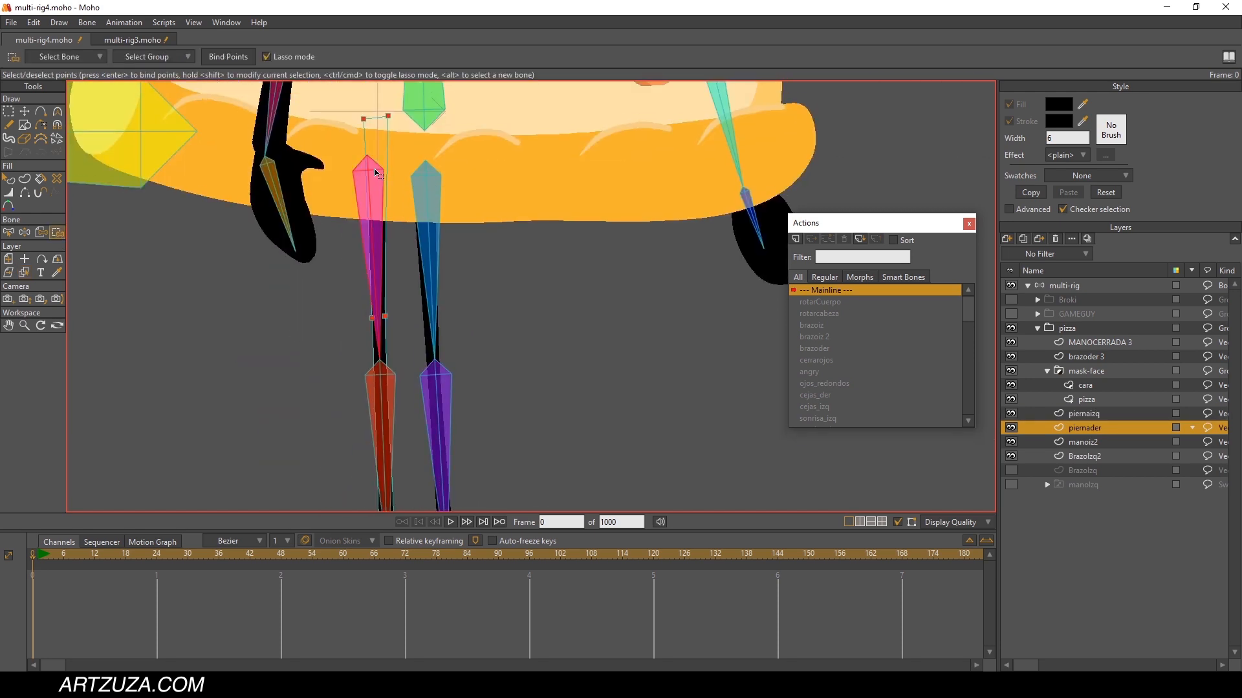
pyautogui.moveTo(386, 108)
pyautogui.mouseDown()
pyautogui.moveTo(304, 148)
pyautogui.moveTo(363, 100)
pyautogui.moveTo(346, 99)
pyautogui.mouseUp()
pyautogui.click(227, 57)
# Step: Bind the ankle and shoe points of the piernader layer to the shin bone
pyautogui.moveTo(371, 367); pyautogui.dragTo(427, 196)
pyautogui.keyDown('alt'); pyautogui.click(448, 243); pyautogui.keyUp('alt')
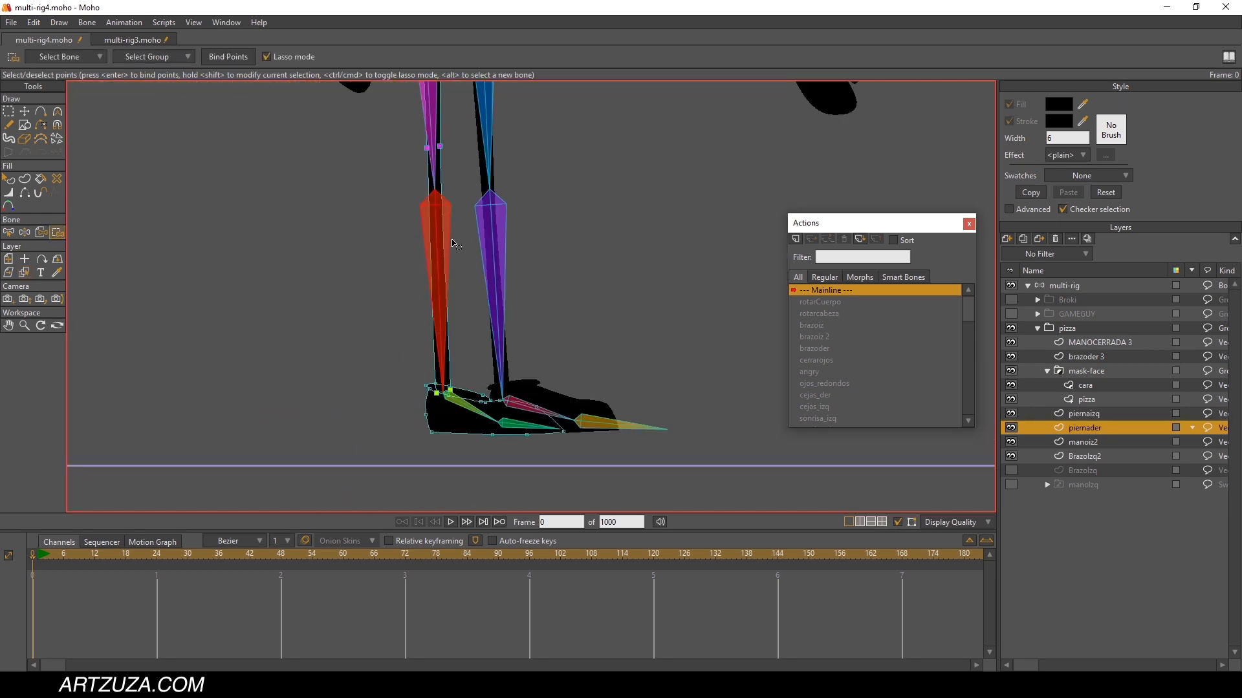
pyautogui.moveTo(452, 243); pyautogui.dragTo(455, 230)
pyautogui.moveTo(414, 310)
pyautogui.mouseDown()
pyautogui.moveTo(665, 299)
pyautogui.moveTo(549, 284)
pyautogui.mouseUp()
pyautogui.click(240, 58)
# Step: Pick the foot bone and select the shoe points of the piernader layer for binding
pyautogui.scroll(5, 459, 356)
pyautogui.keyDown('alt'); pyautogui.click(479, 427); pyautogui.keyUp('alt')
pyautogui.moveTo(483, 420); pyautogui.dragTo(539, 315)
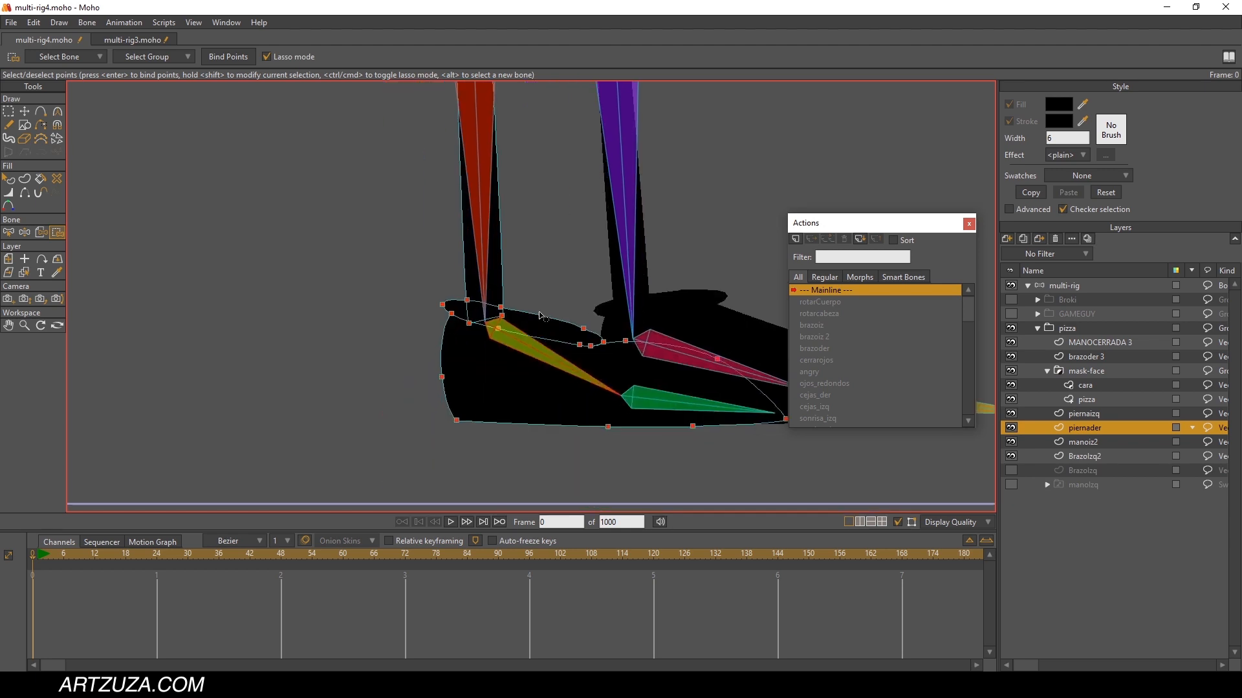
# Step: Bind the lassoed ankle points and the remaining foot points of the pizza's piernader layer to their foot bones
pyautogui.scroll(2, 542, 317)
pyautogui.moveTo(427, 318)
pyautogui.mouseDown()
pyautogui.moveTo(707, 585)
pyautogui.moveTo(492, 275)
pyautogui.moveTo(462, 277)
pyautogui.mouseUp()
pyautogui.click(233, 57)
pyautogui.keyDown('alt'); pyautogui.click(534, 381); pyautogui.keyUp('alt')
pyautogui.moveTo(690, 440)
pyautogui.mouseDown()
pyautogui.moveTo(535, 380)
pyautogui.moveTo(542, 296)
pyautogui.moveTo(531, 339)
pyautogui.mouseUp()
pyautogui.click(233, 58)
# Step: Test the pizza's leg bindings by bending both legs with Manipulate Bones on the multi-rig layer
pyautogui.scroll(-6, 423, 240)
pyautogui.moveTo(424, 240); pyautogui.dragTo(403, 471)
pyautogui.click(1066, 288)
pyautogui.scroll(-4, 651, 294)
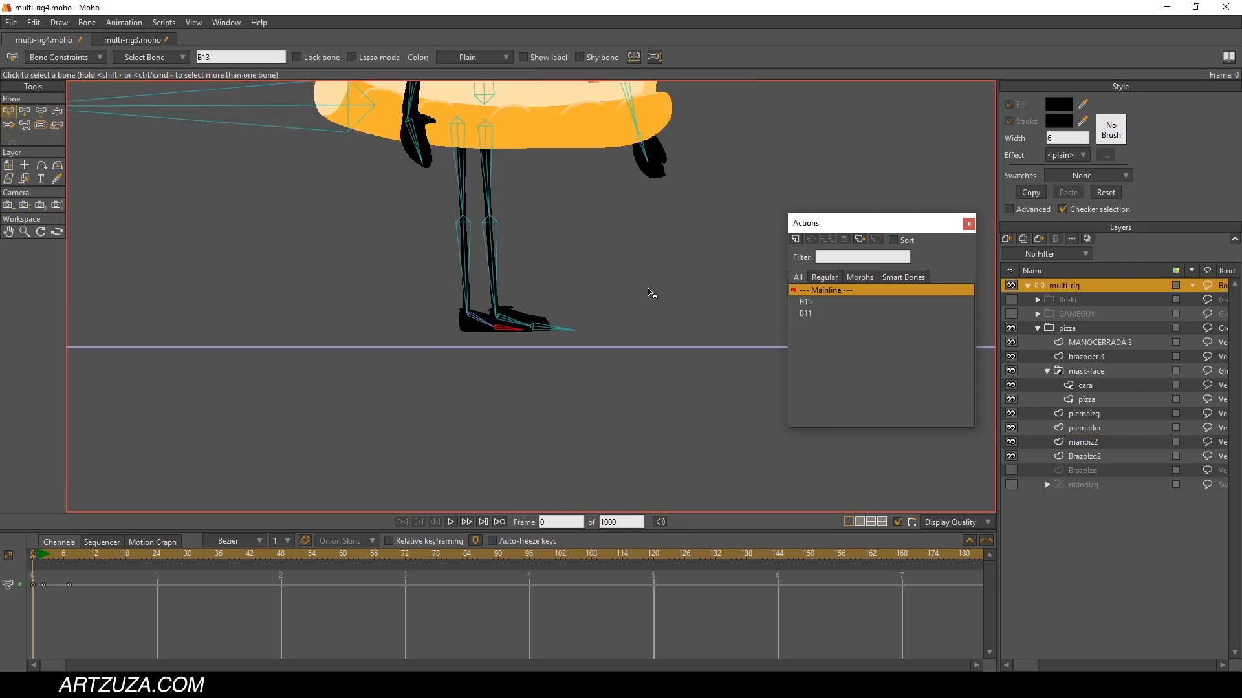
pyautogui.moveTo(651, 294); pyautogui.dragTo(558, 358)
pyautogui.scroll(-4, 558, 358)
pyautogui.scroll(2, 537, 261)
pyautogui.moveTo(537, 261); pyautogui.dragTo(486, 202)
pyautogui.click(57, 112)
pyautogui.moveTo(287, 298); pyautogui.dragTo(228, 241)
pyautogui.moveTo(344, 430); pyautogui.dragTo(317, 419)
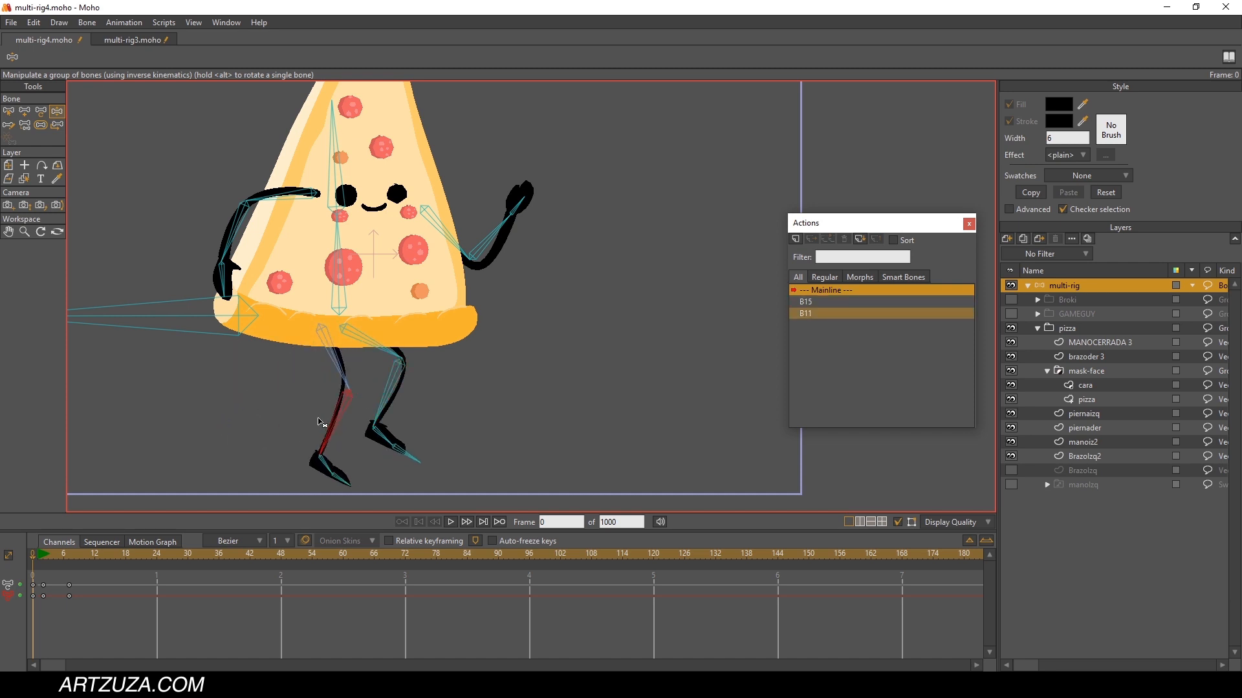
pyautogui.moveTo(333, 375); pyautogui.dragTo(342, 383)
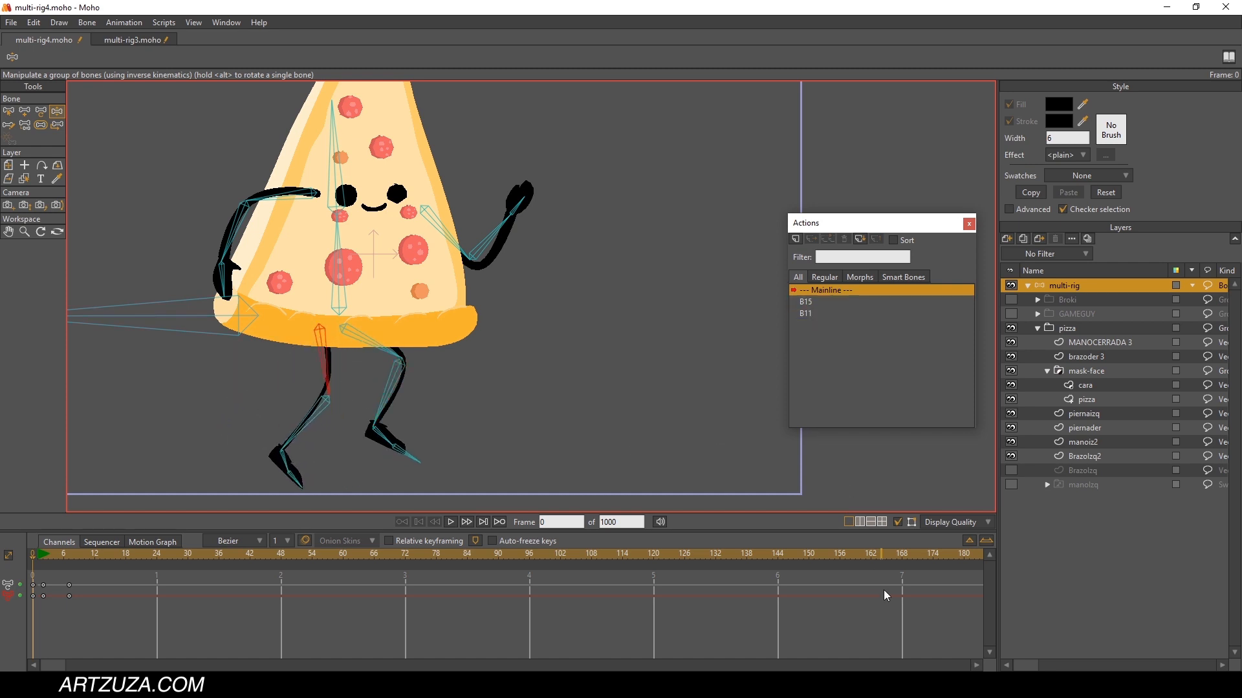
# Step: Collapse and hide the pizza group, and show the Broki group on the posed skeleton
pyautogui.click(1072, 327)
pyautogui.click(1038, 329)
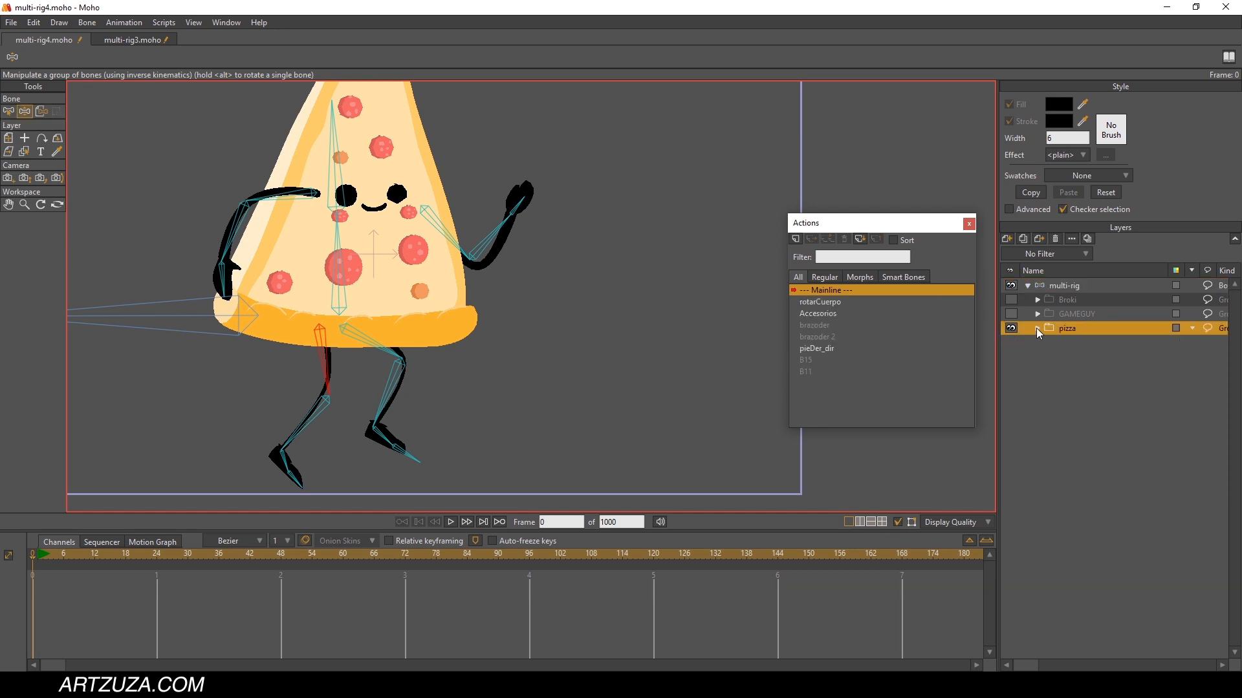
pyautogui.click(1010, 314)
pyautogui.click(1011, 328)
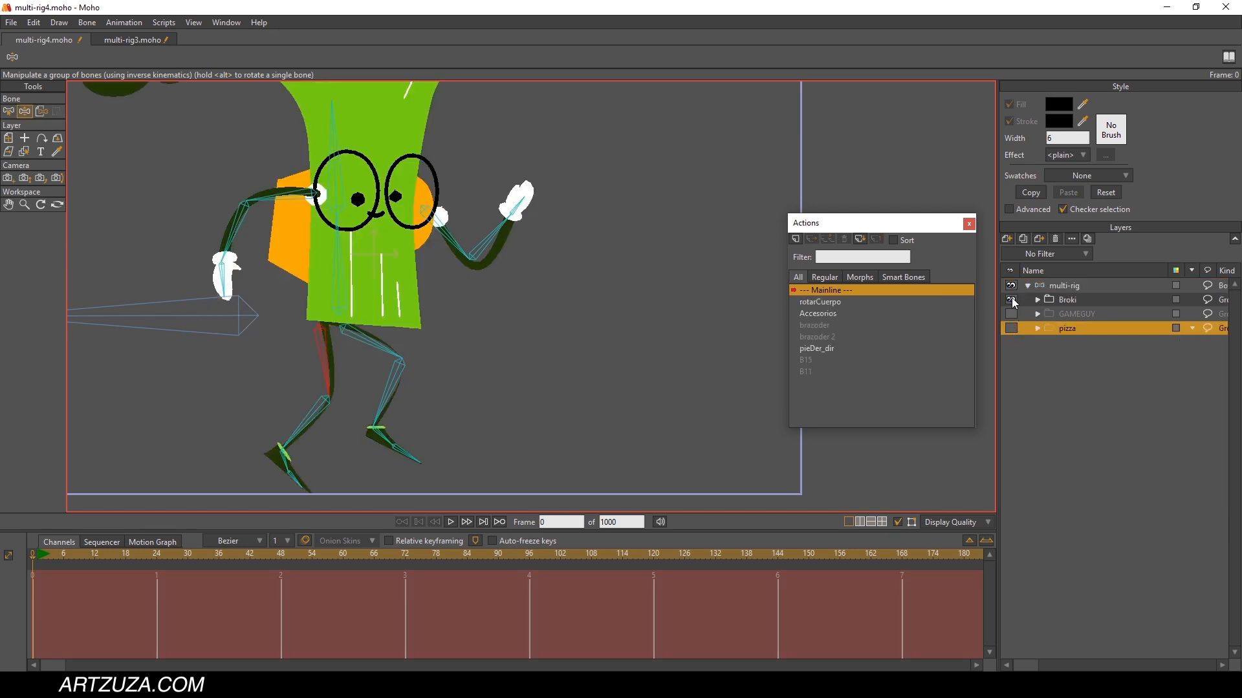
pyautogui.click(1011, 314)
pyautogui.moveTo(469, 372); pyautogui.dragTo(630, 369)
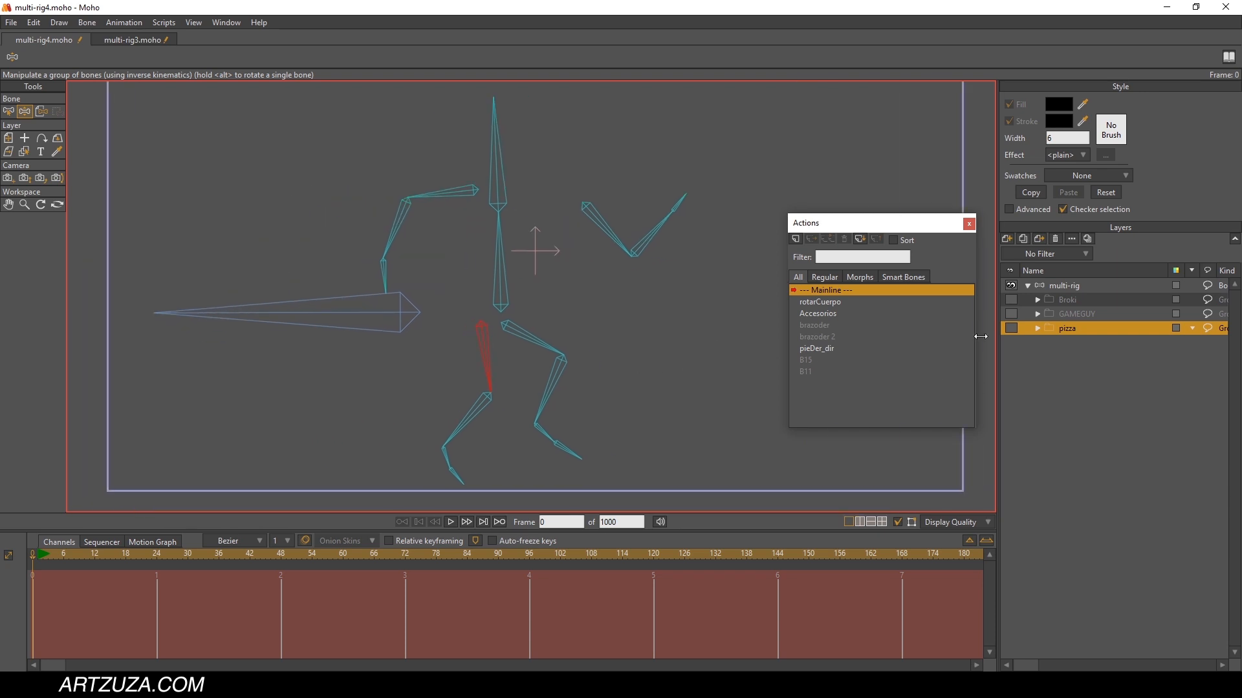
pyautogui.click(1011, 300)
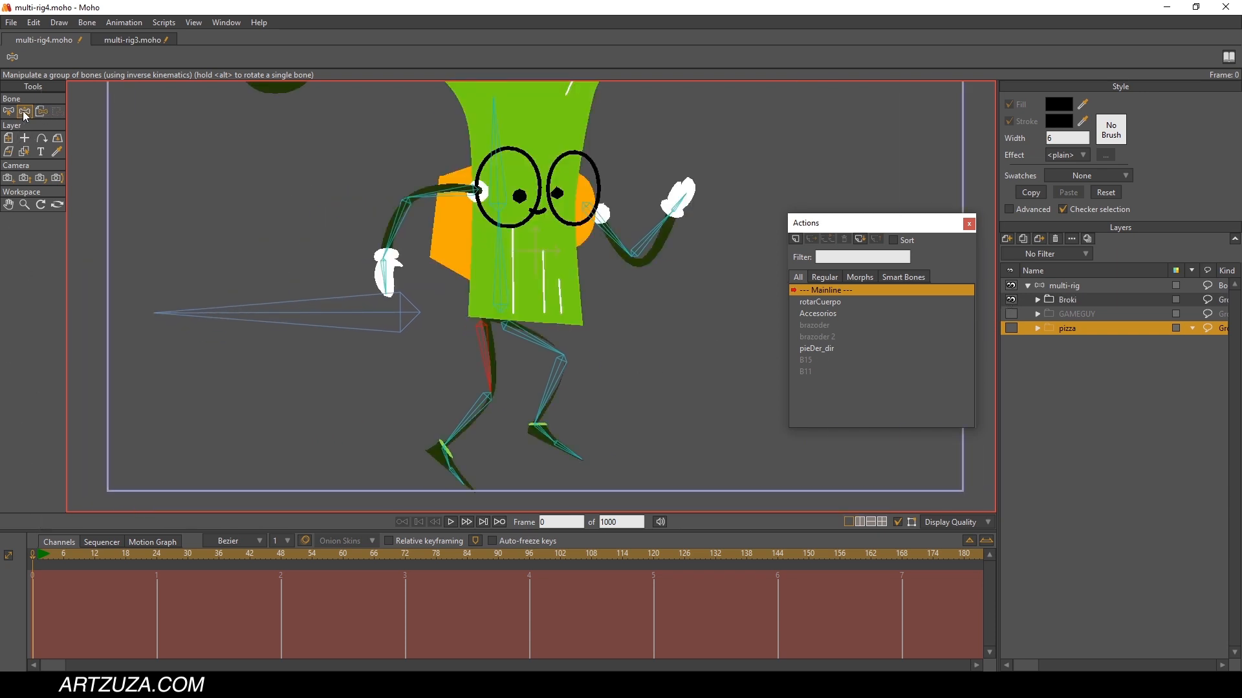
# Step: Test Broki's rig by manipulating the bones of both arms and both legs
pyautogui.moveTo(650, 242); pyautogui.dragTo(676, 243)
pyautogui.hotkey('ctrl', 'z')
pyautogui.hotkey('ctrl', 'z')
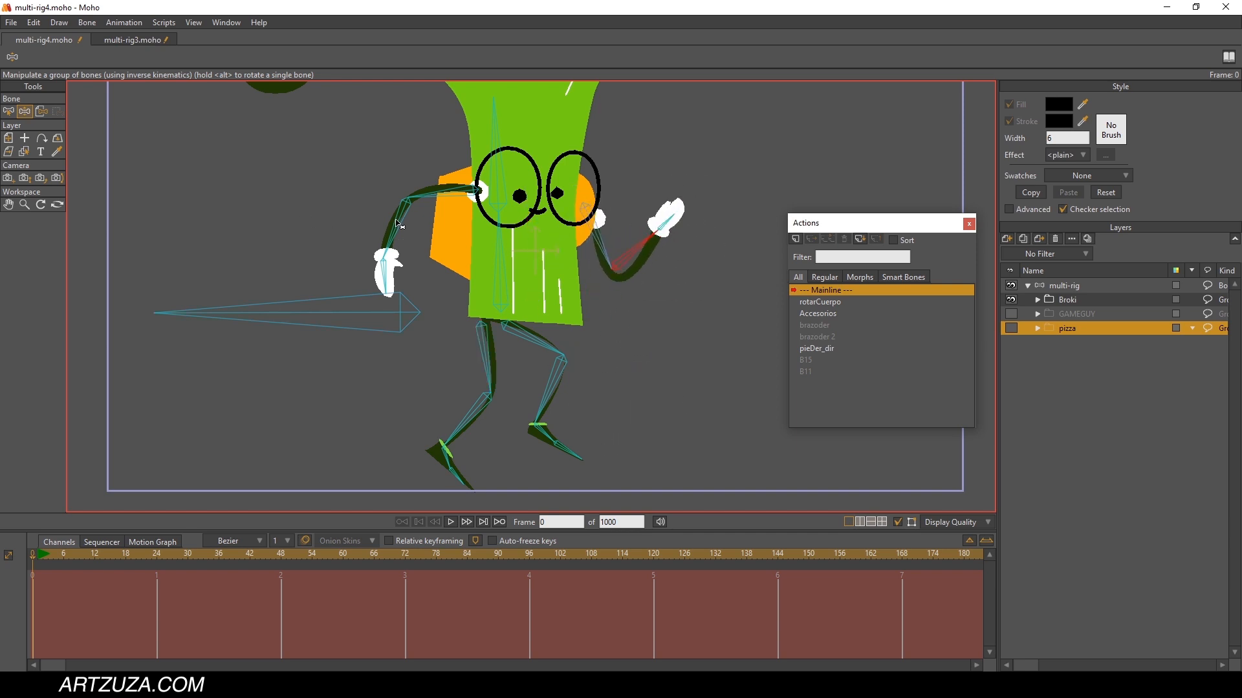
pyautogui.moveTo(397, 223); pyautogui.dragTo(443, 286)
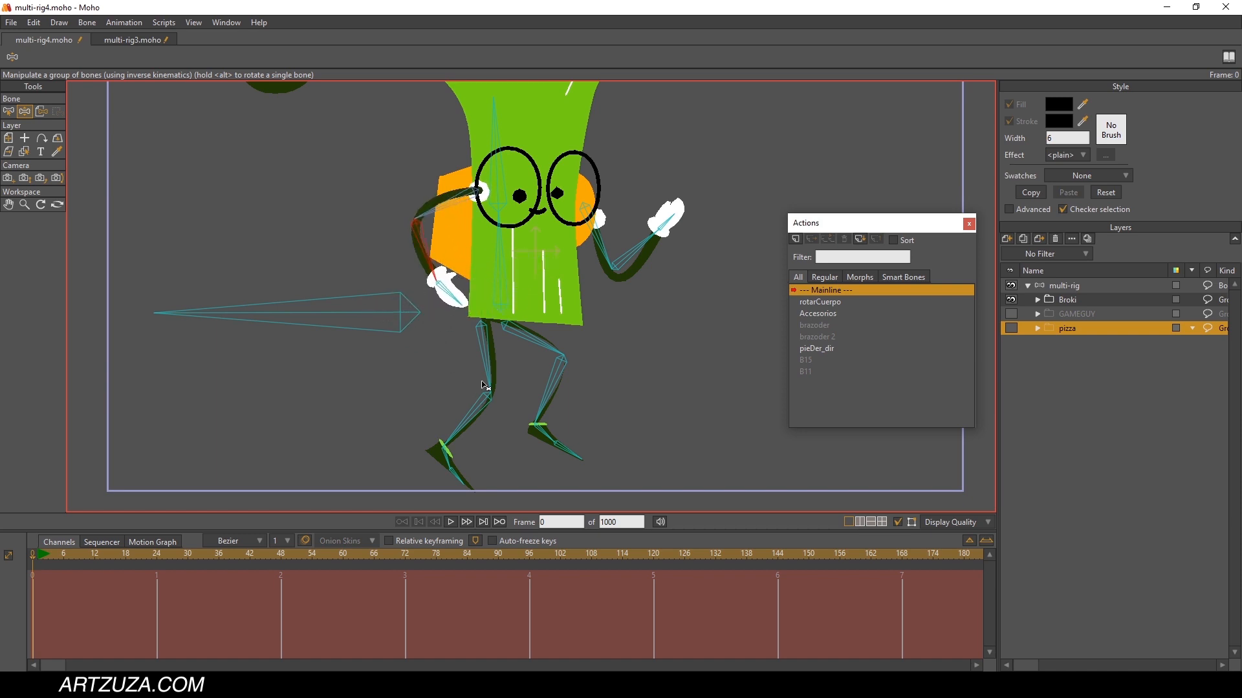
pyautogui.moveTo(483, 381); pyautogui.dragTo(333, 243)
pyautogui.scroll(3, 560, 397)
pyautogui.moveTo(576, 342); pyautogui.dragTo(582, 380)
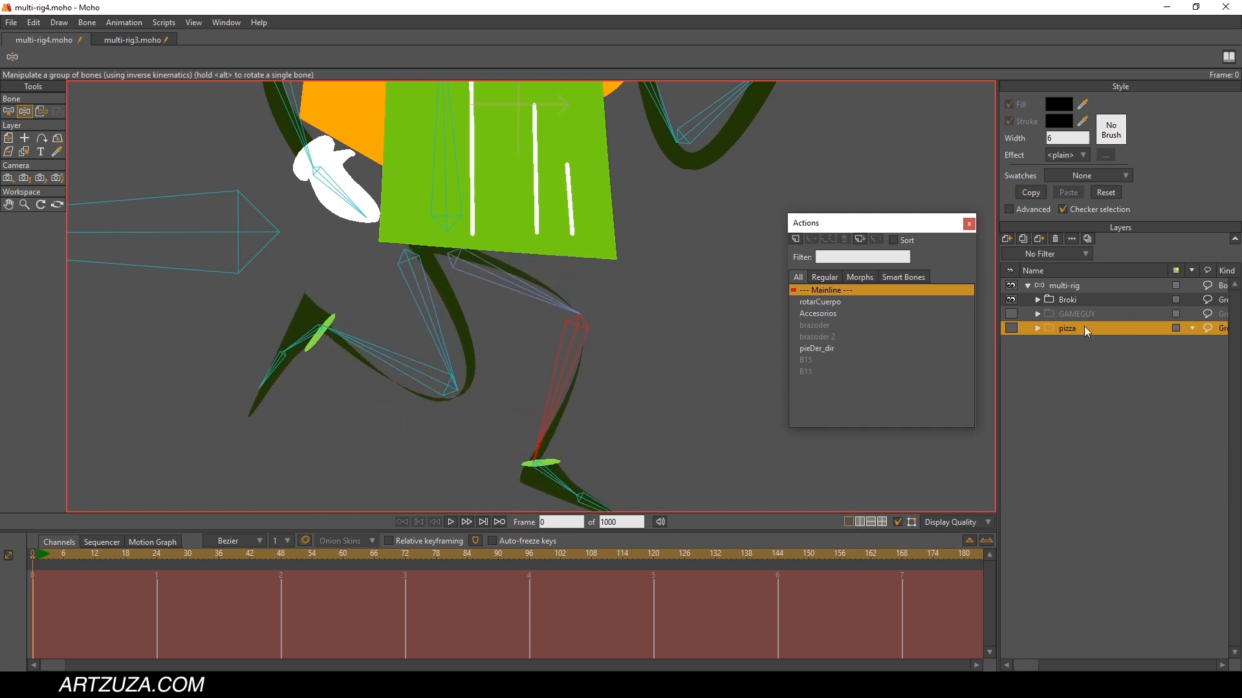
# Step: Swap the visible character from Broki back to pizza and test how its knees bend
pyautogui.click(1011, 299)
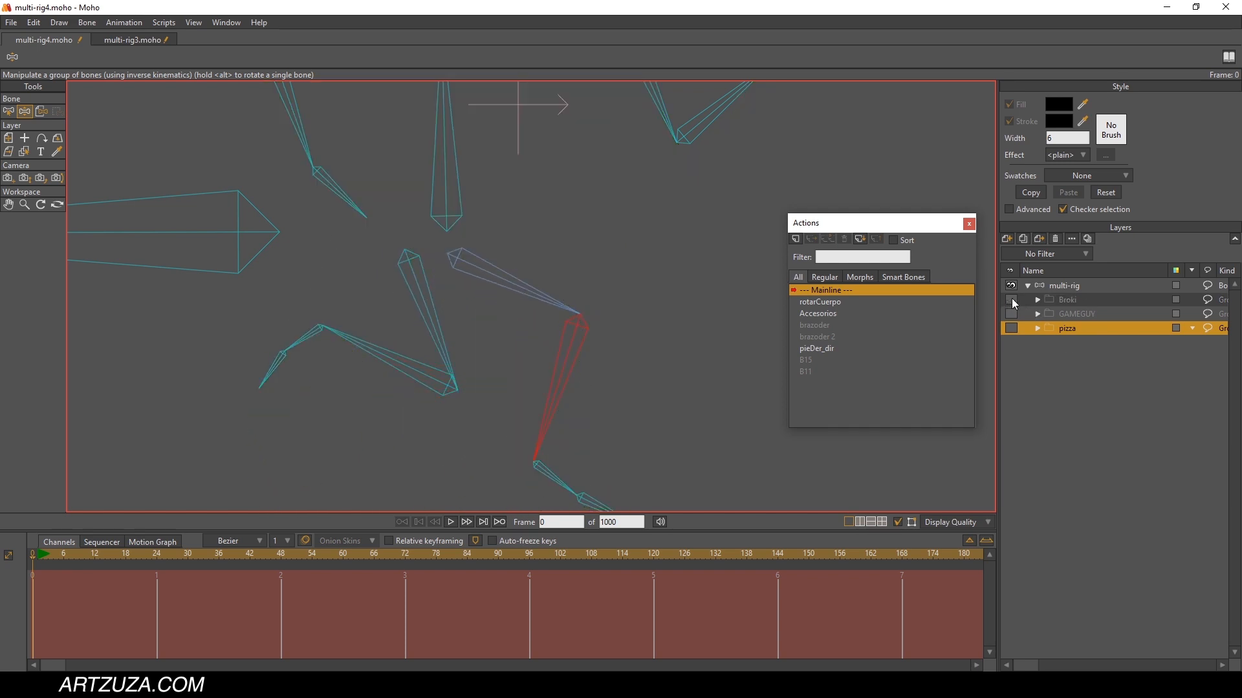
pyautogui.click(1011, 328)
pyautogui.moveTo(575, 372); pyautogui.dragTo(536, 444)
pyautogui.click(401, 382)
pyautogui.moveTo(400, 382); pyautogui.dragTo(415, 508)
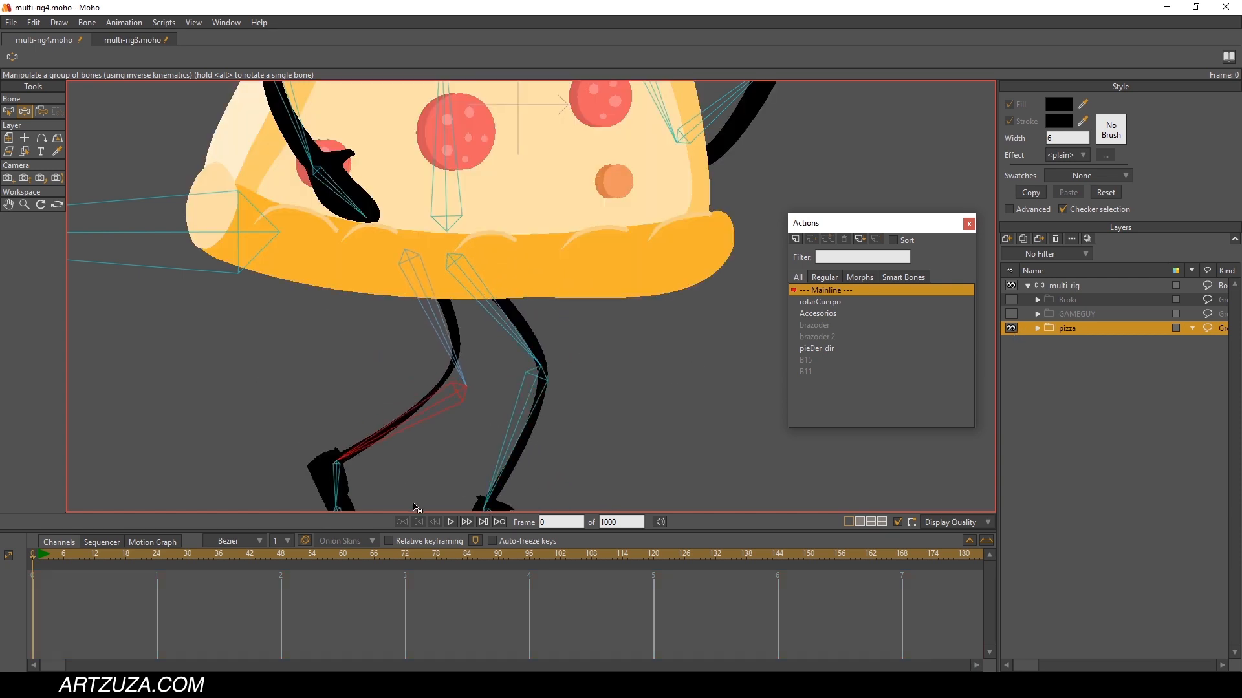
pyautogui.moveTo(37, 556); pyautogui.dragTo(4, 567)
# Step: Open the B15 smart bone action for editing and move to frame 120
pyautogui.moveTo(567, 349); pyautogui.dragTo(573, 278)
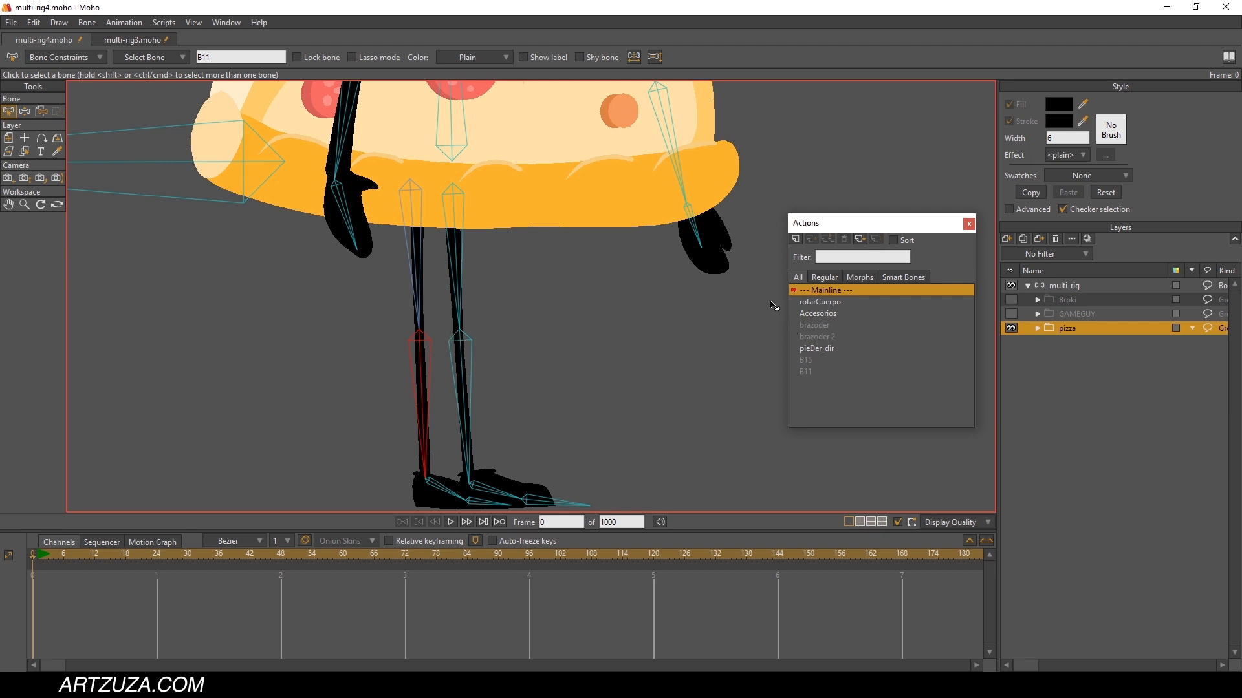
pyautogui.scroll(-5, 610, 274)
pyautogui.moveTo(609, 276); pyautogui.dragTo(590, 296)
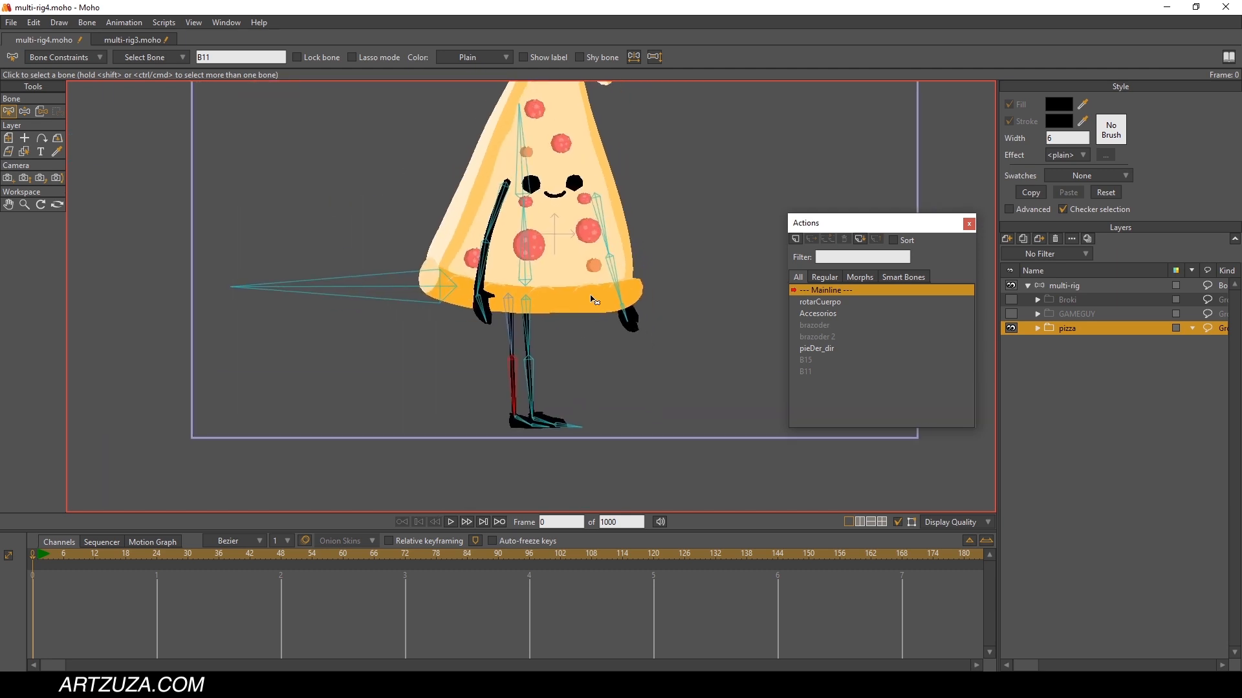
pyautogui.scroll(3, 610, 280)
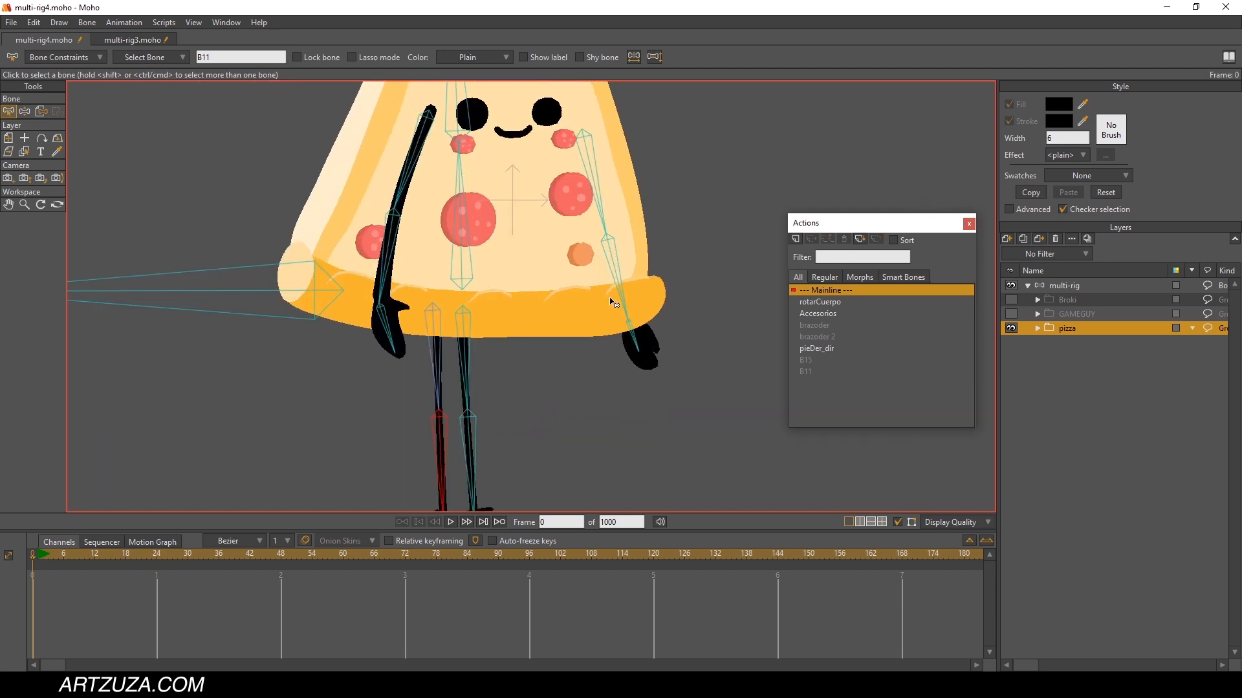
pyautogui.moveTo(748, 239); pyautogui.dragTo(750, 195)
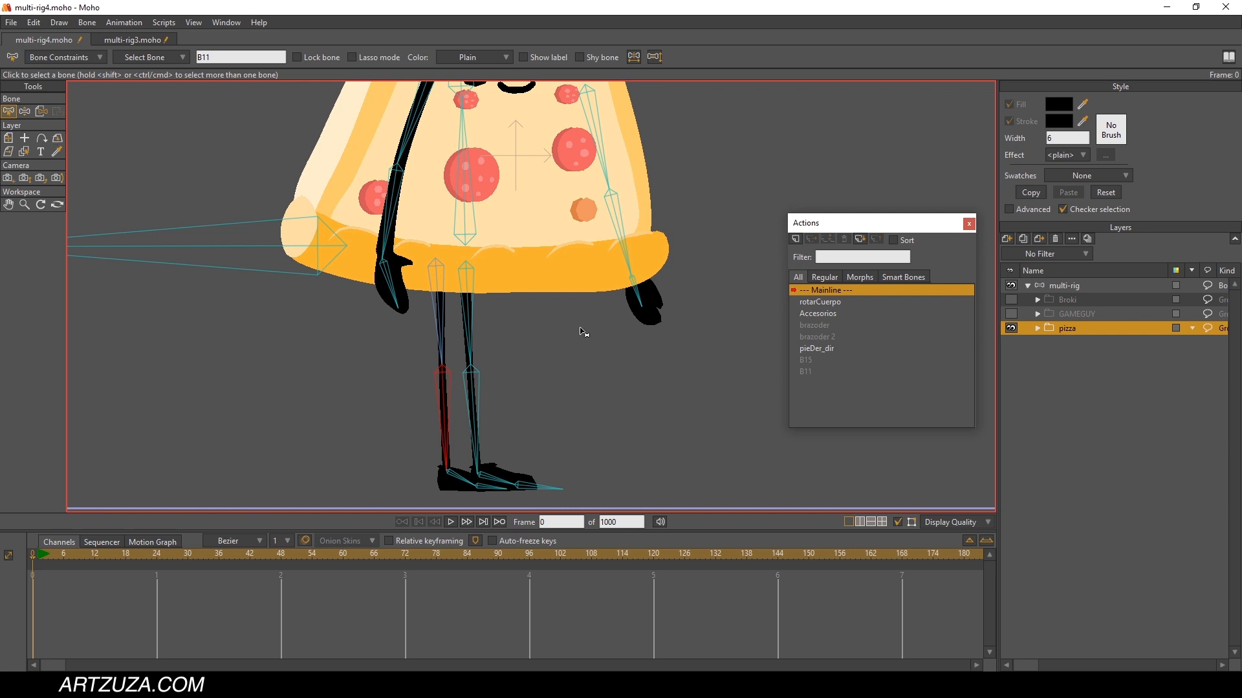
pyautogui.doubleClick(804, 361)
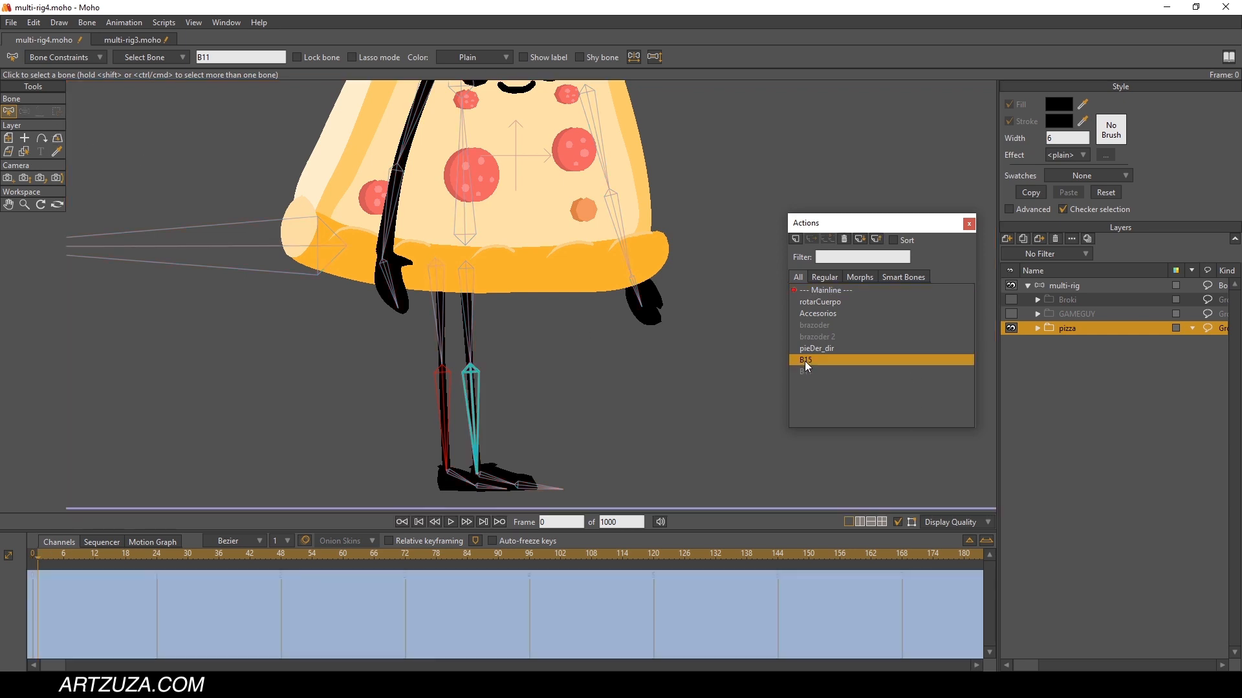
pyautogui.moveTo(45, 554); pyautogui.dragTo(653, 544)
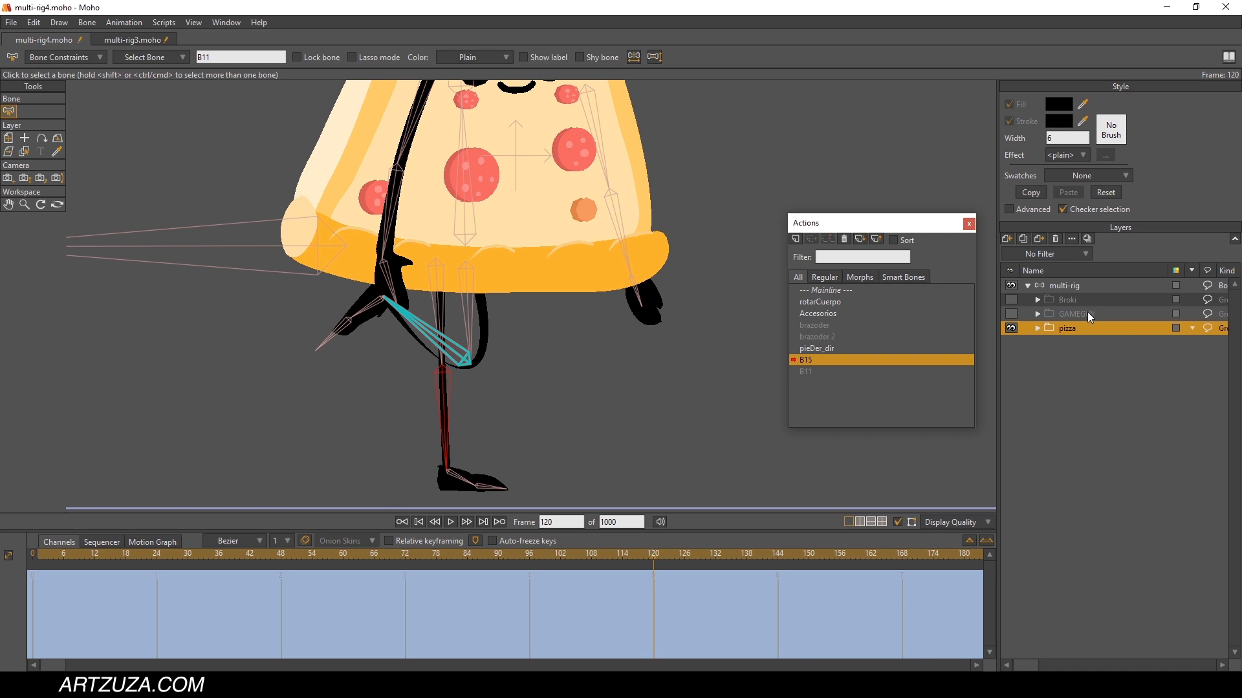
# Step: Show GAMEGUY in place of pizza to compare its bent knee, and switch back to pizza
pyautogui.scroll(2, 443, 341)
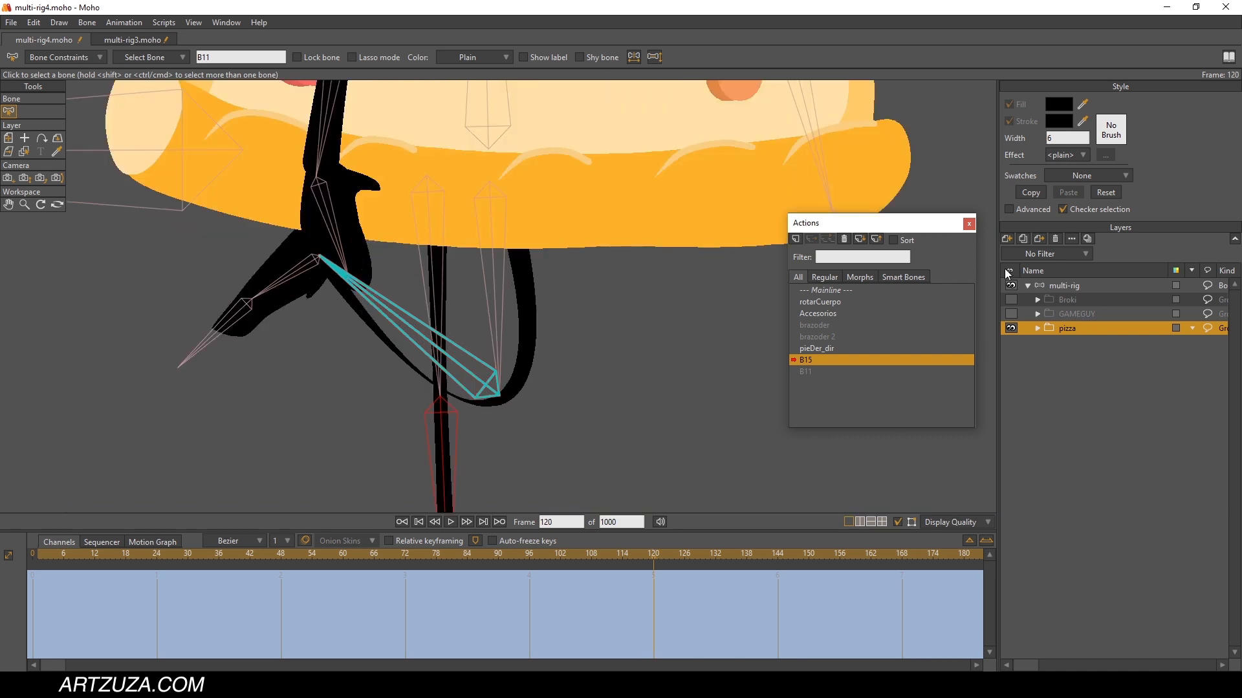
pyautogui.click(1011, 330)
pyautogui.click(1010, 314)
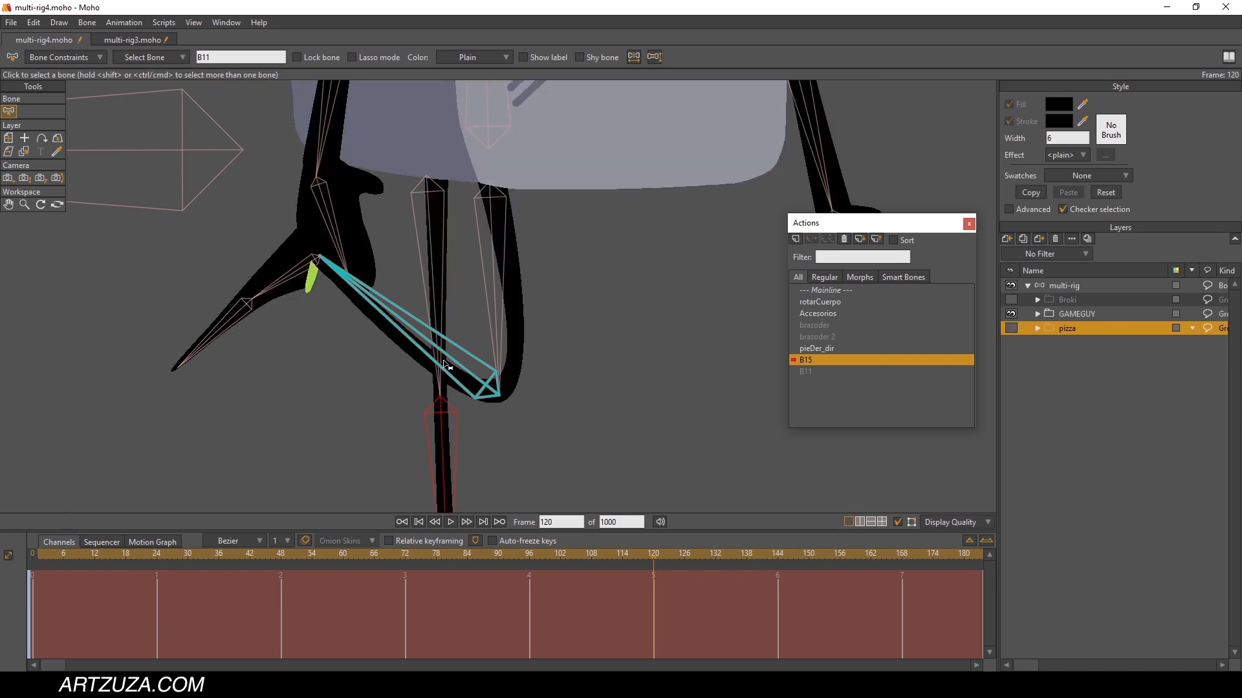
pyautogui.scroll(2, 503, 357)
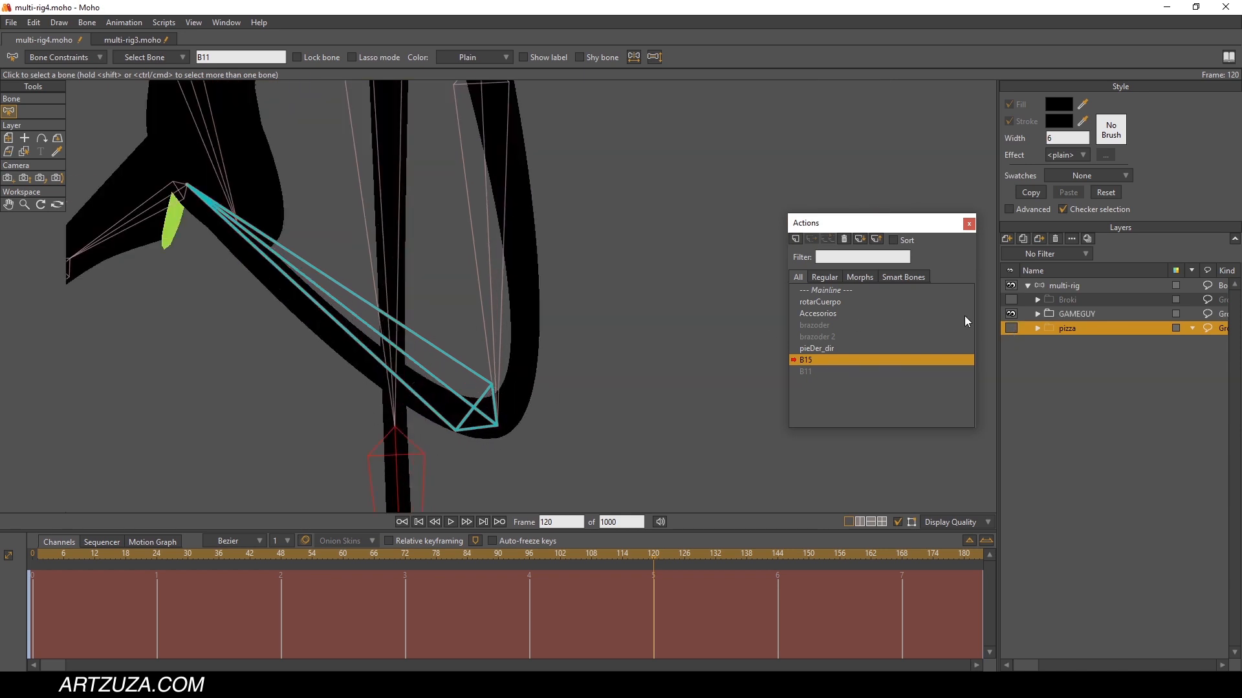
pyautogui.click(1013, 314)
pyautogui.click(1011, 328)
pyautogui.scroll(-3, 534, 397)
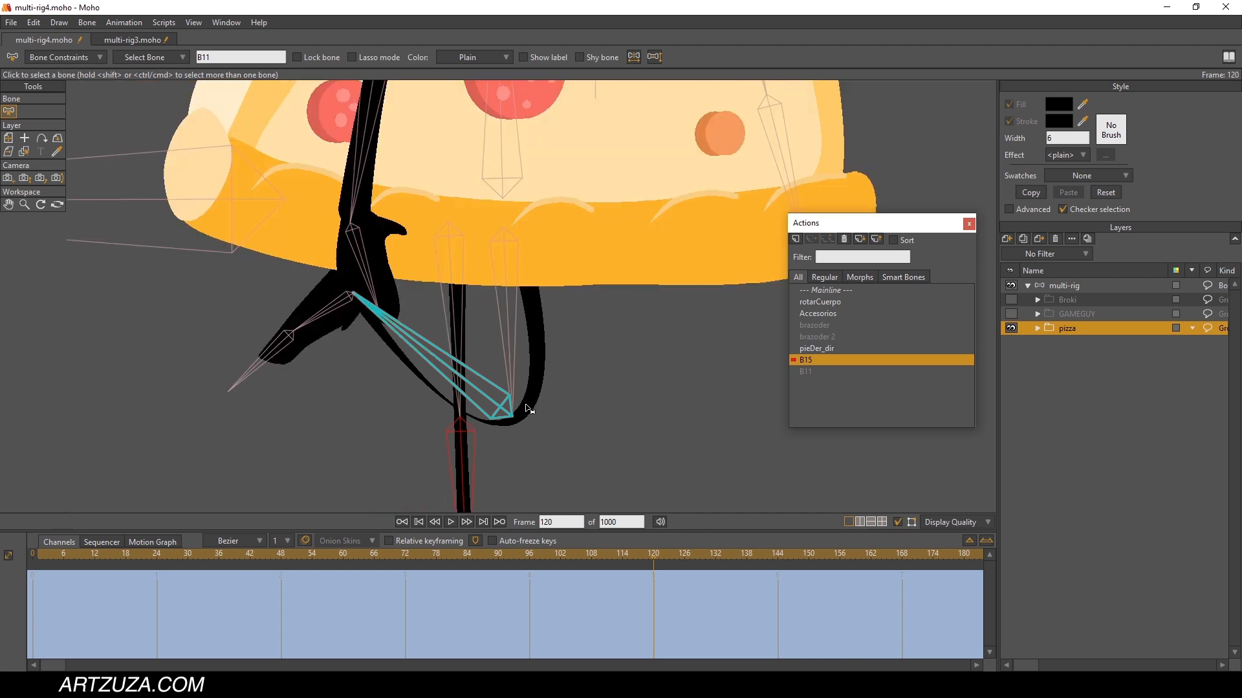
# Step: On the pizza's piernaizq layer, reduce the inner knee point's curvature to about 0.07 and adjust the outer knee point's curvature
pyautogui.scroll(4, 534, 398)
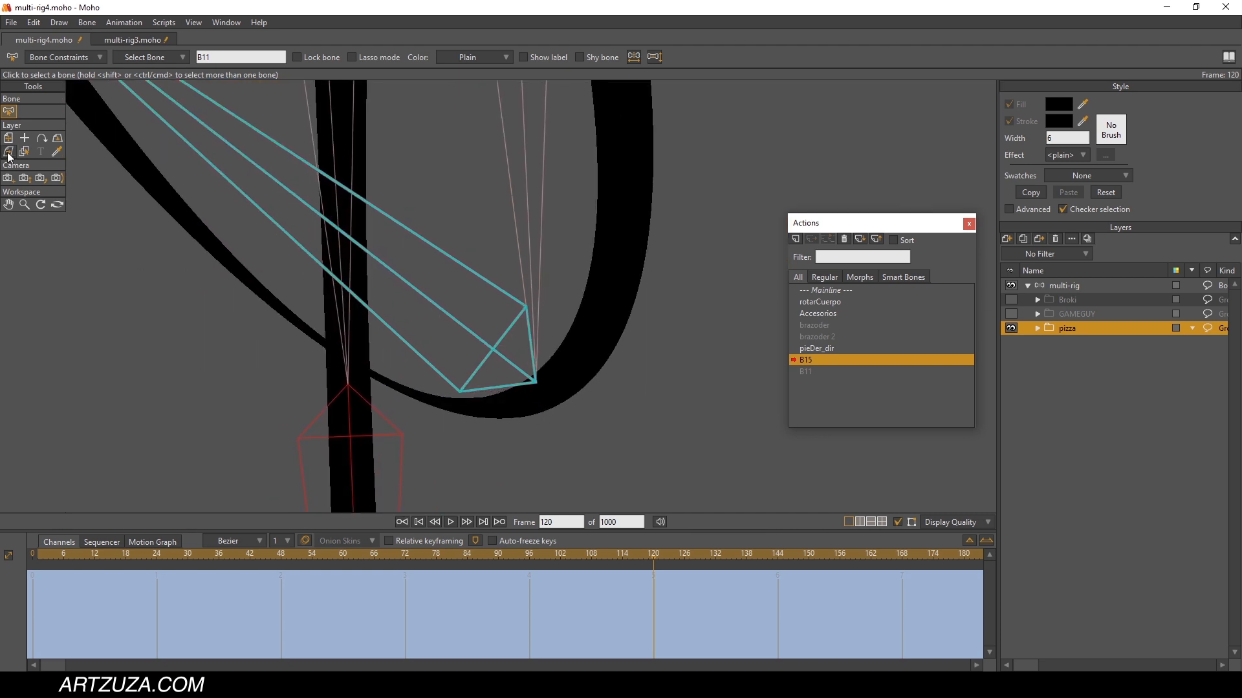
pyautogui.click(24, 151)
pyautogui.click(557, 355)
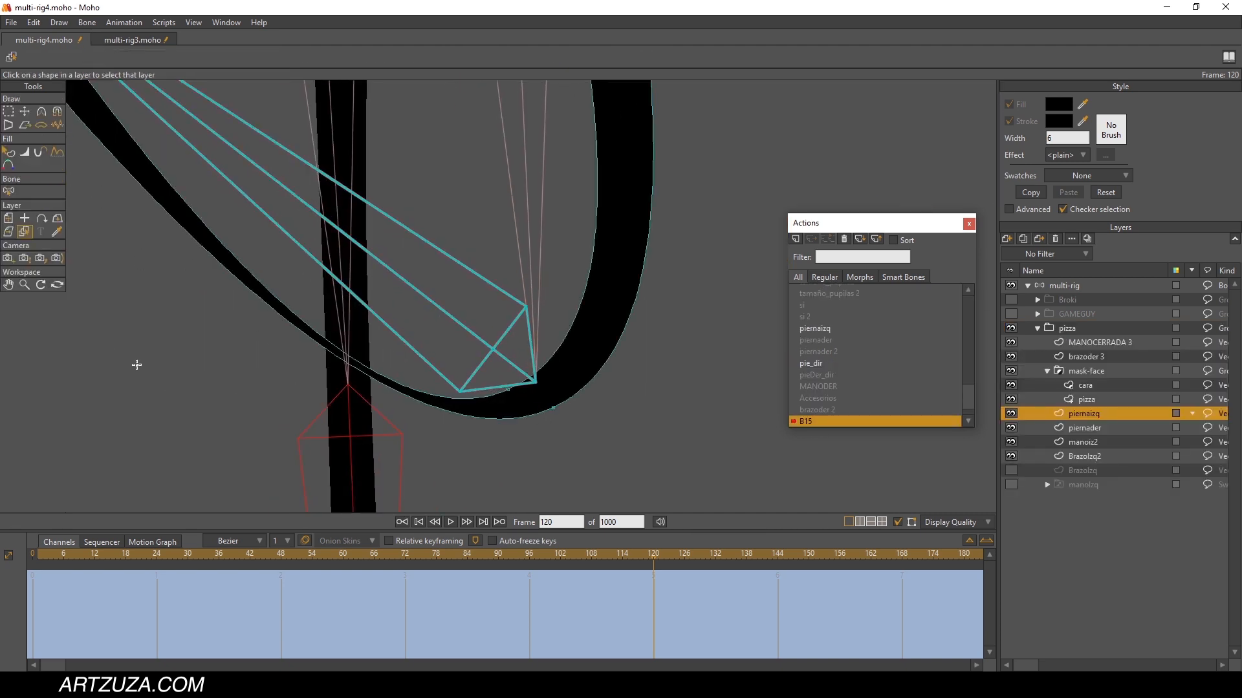
pyautogui.click(41, 111)
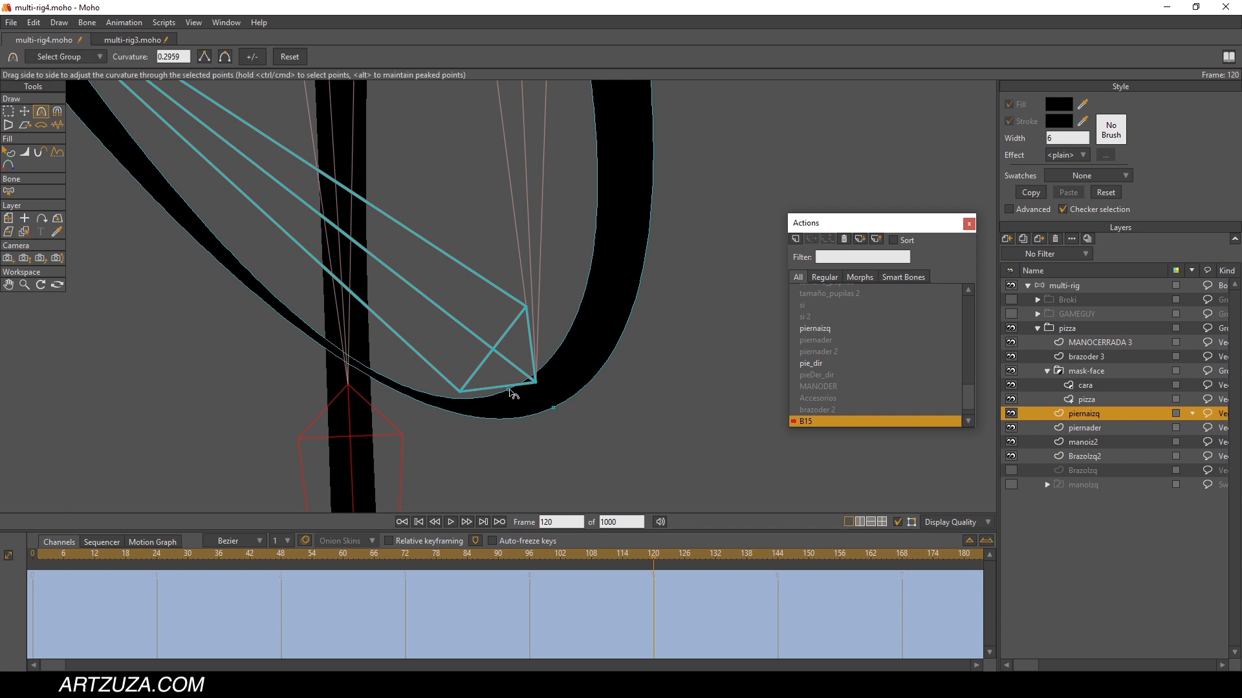
pyautogui.click(401, 396)
pyautogui.hotkey('ctrl', 'z')
pyautogui.click(8, 112)
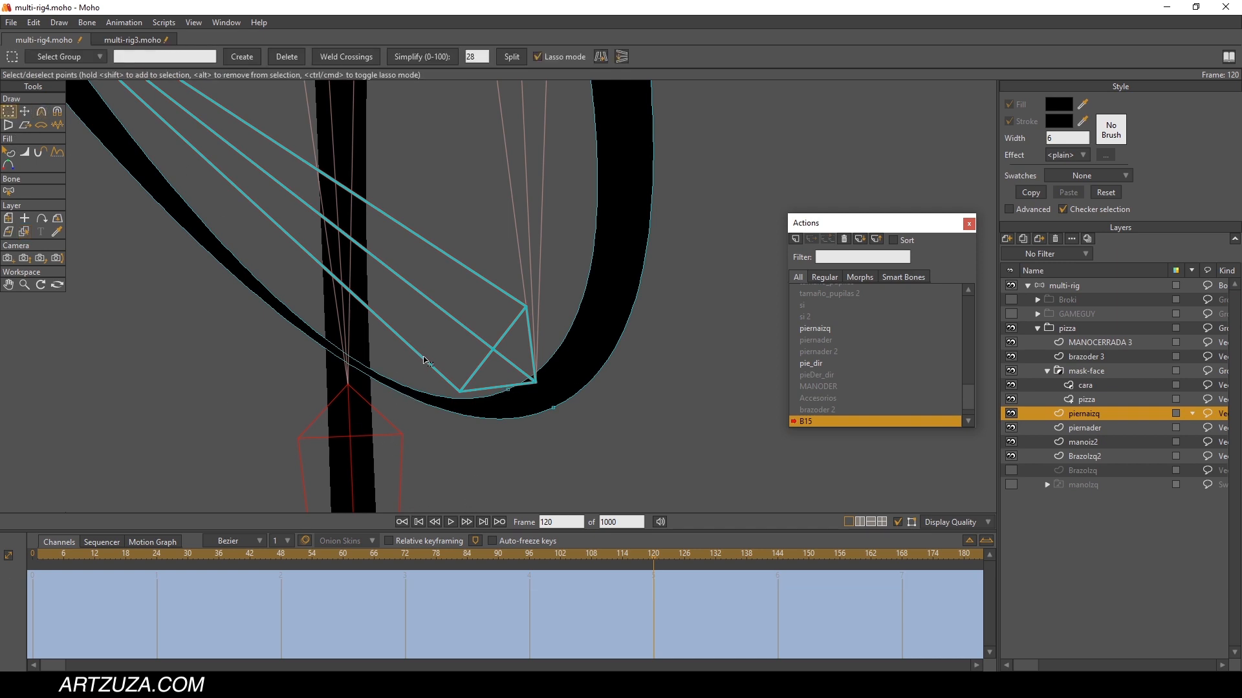
pyautogui.click(509, 391)
pyautogui.click(42, 111)
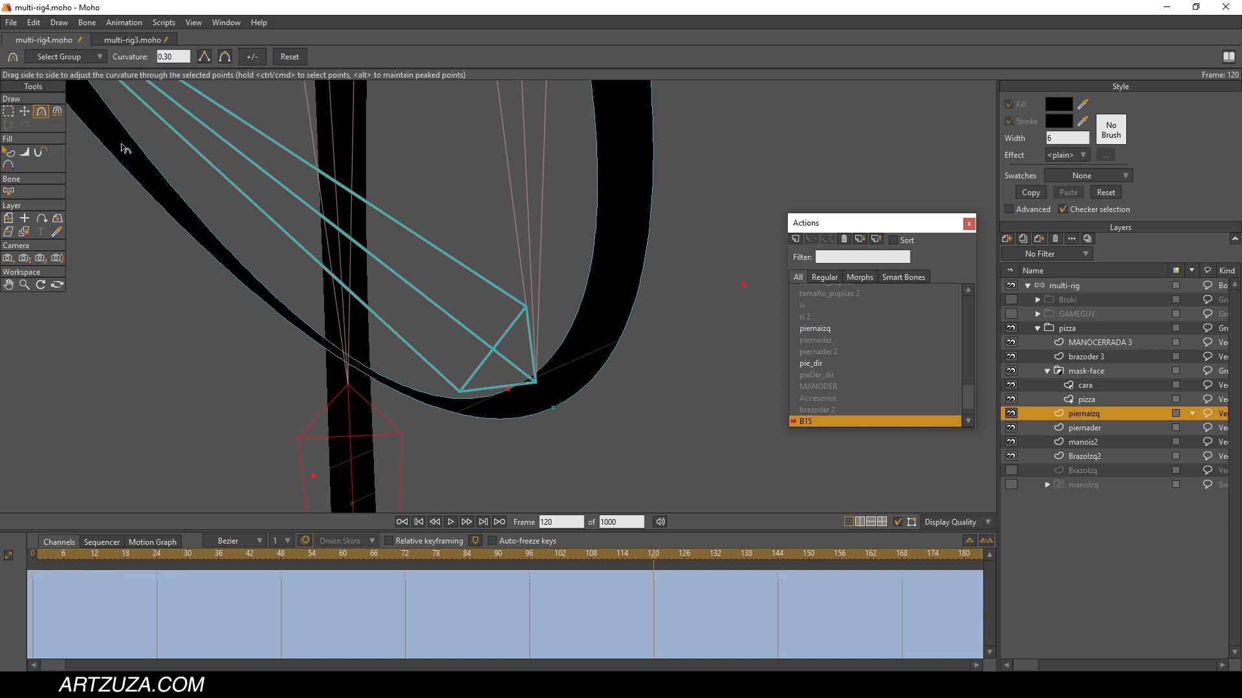
pyautogui.moveTo(516, 374); pyautogui.dragTo(475, 392)
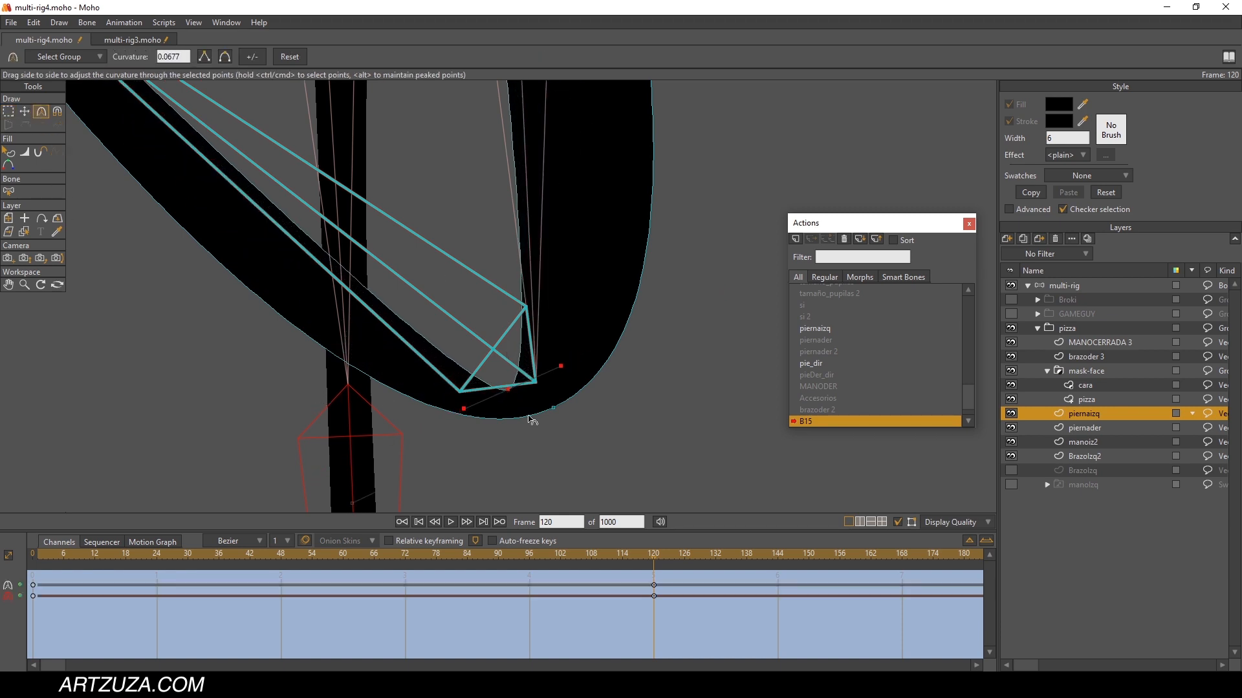
pyautogui.moveTo(535, 418); pyautogui.dragTo(480, 435)
# Step: Reposition the outer and inner knee points of the pizza's piernaizq layer to refine the bent knee at frame 120
pyautogui.click(24, 112)
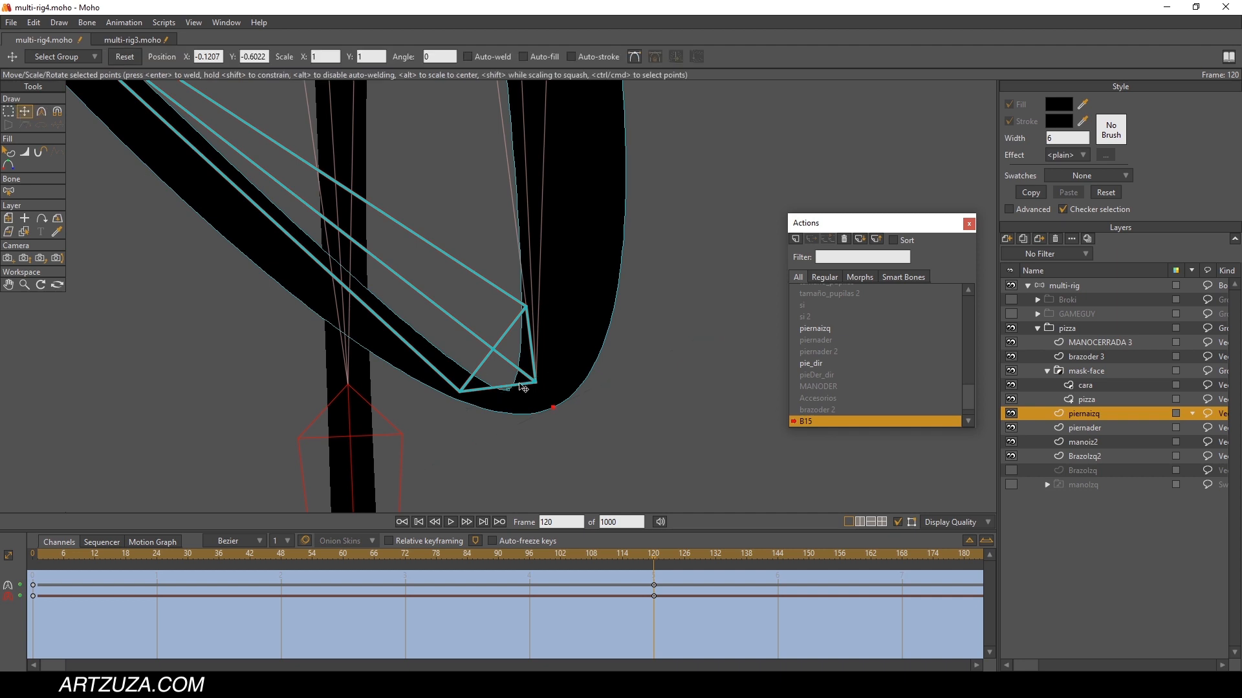
pyautogui.moveTo(552, 410)
pyautogui.mouseDown()
pyautogui.moveTo(505, 436)
pyautogui.moveTo(522, 431)
pyautogui.mouseUp()
pyautogui.moveTo(508, 390)
pyautogui.mouseDown()
pyautogui.moveTo(497, 335)
pyautogui.moveTo(566, 288)
pyautogui.moveTo(559, 297)
pyautogui.mouseUp()
pyautogui.scroll(-5, 498, 336)
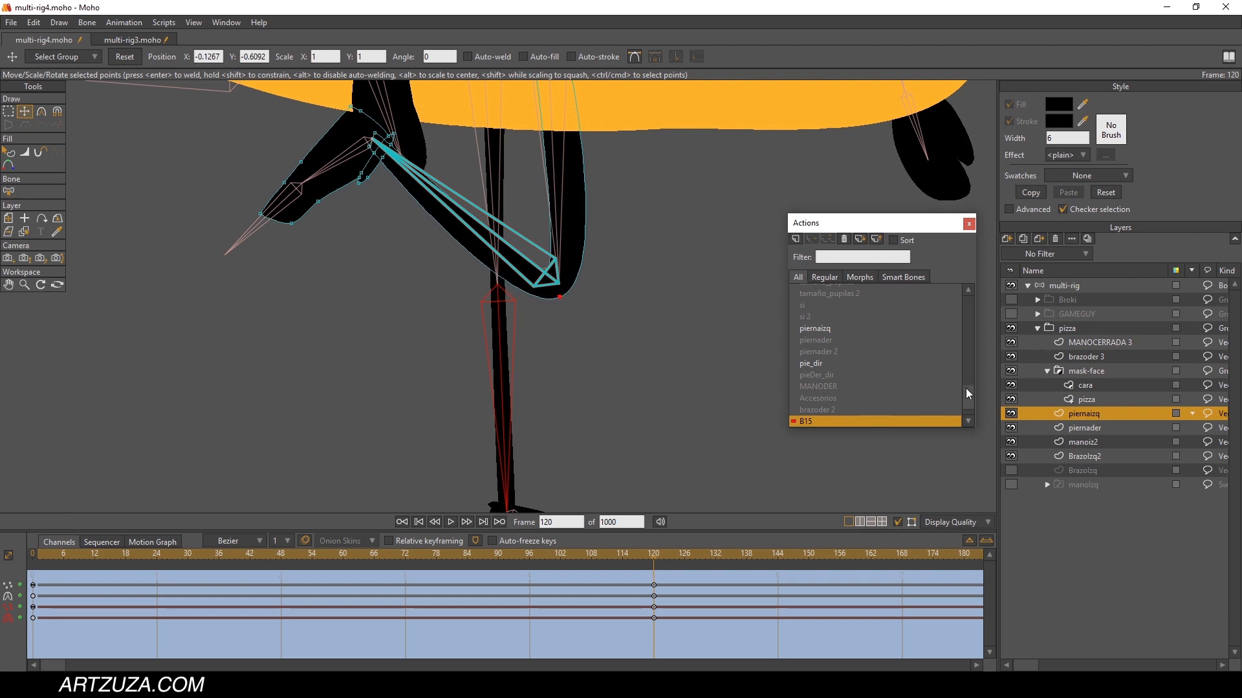
pyautogui.scroll(-1, 968, 393)
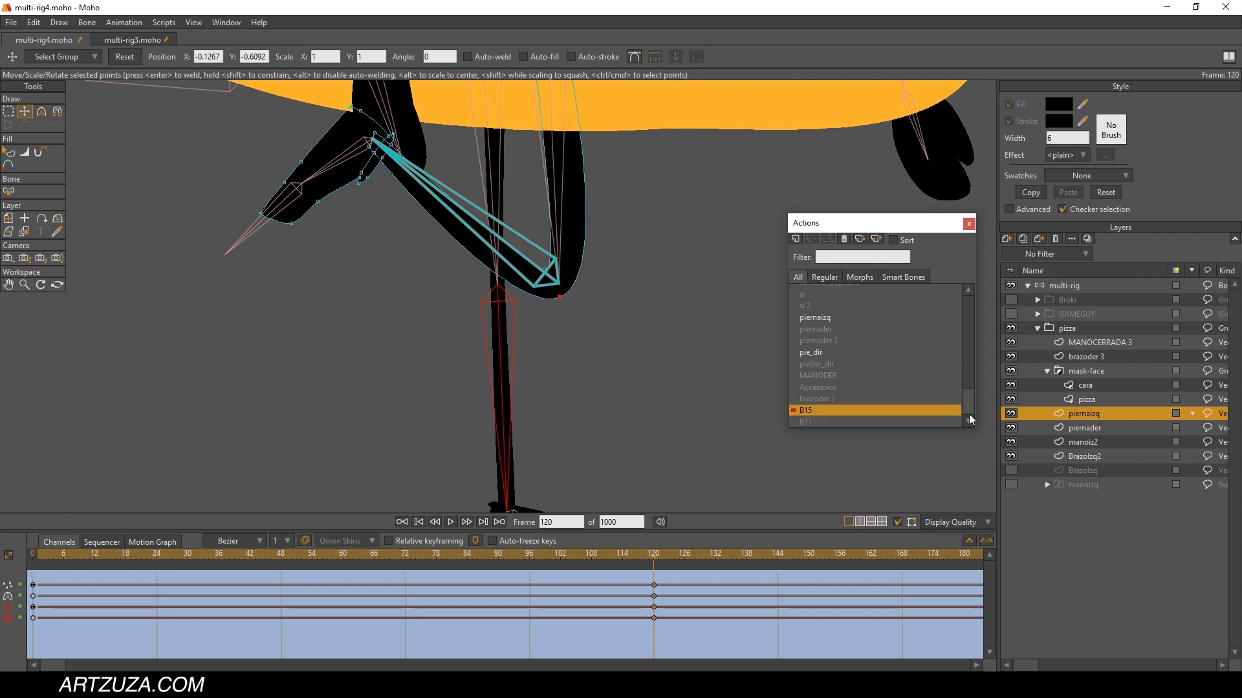
# Step: Collapse the pizza group, and show and expand the Broki group alongside it
pyautogui.click(1036, 328)
pyautogui.click(1015, 299)
pyautogui.click(1038, 299)
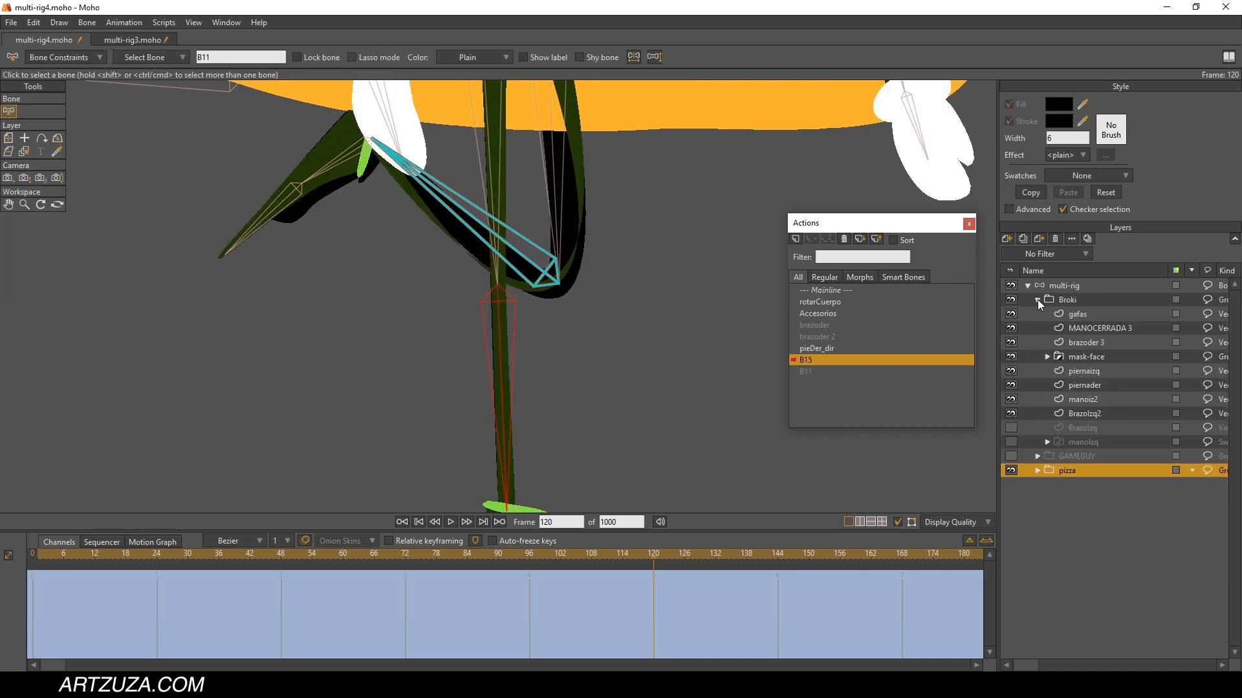
pyautogui.scroll(3, 635, 143)
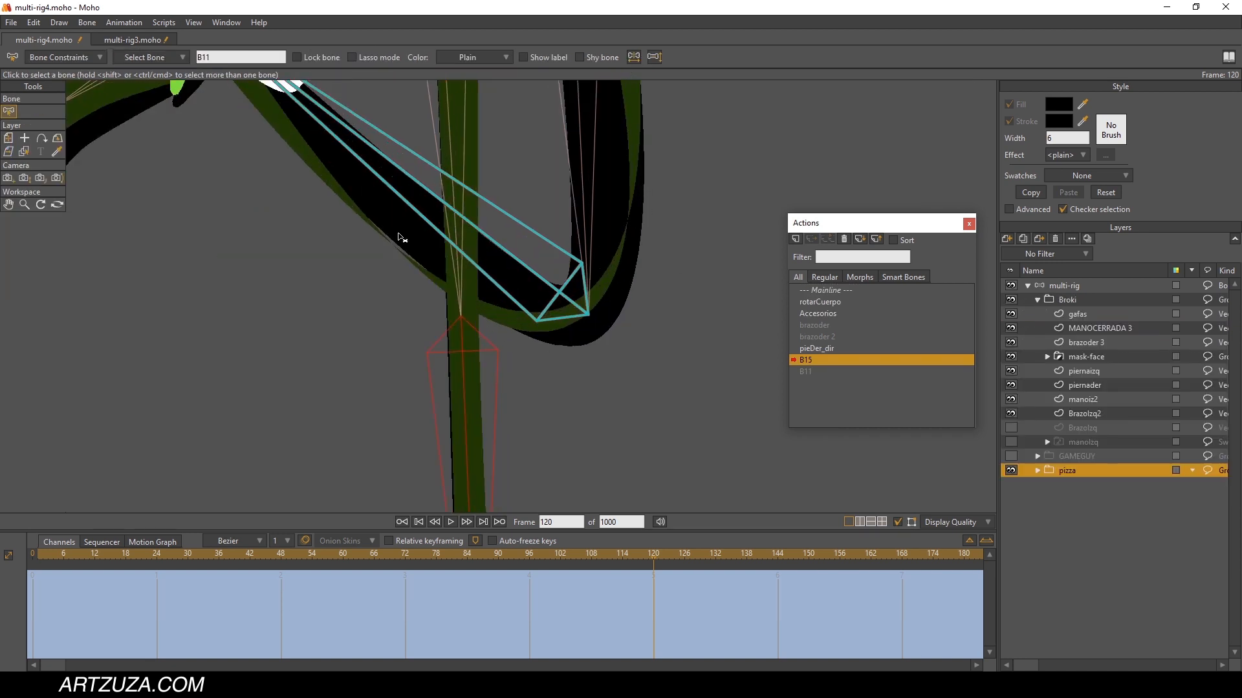
# Step: On Broki's piernaizq layer, reposition the knee points and adjust their curvature to round the bend at frame 120, and collapse the Broki group
pyautogui.moveTo(676, 203); pyautogui.dragTo(643, 319)
pyautogui.click(24, 151)
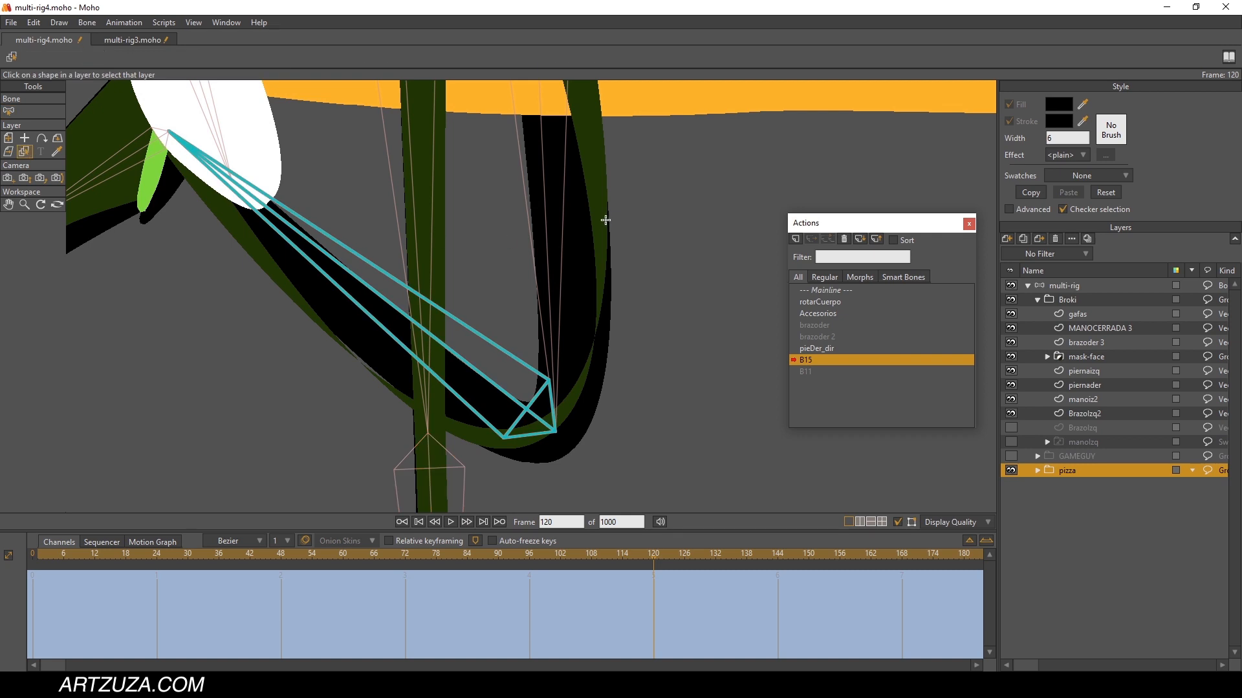
pyautogui.click(598, 220)
pyautogui.click(26, 117)
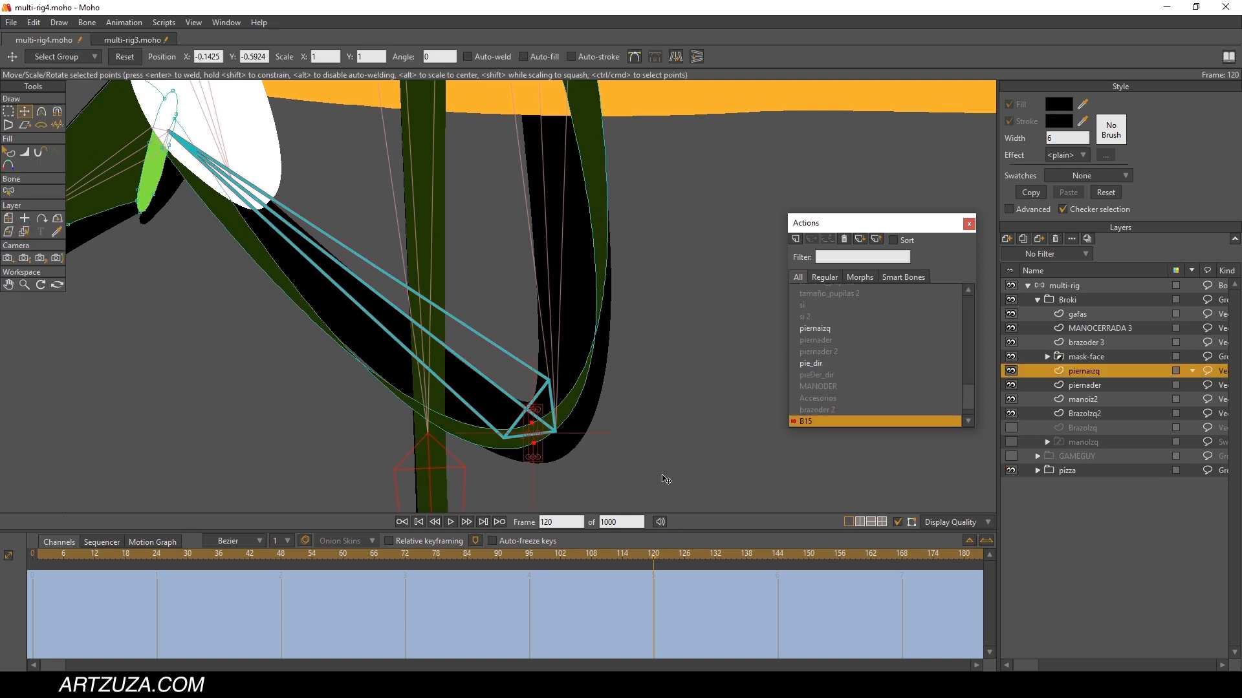
pyautogui.click(647, 410)
pyautogui.moveTo(532, 425); pyautogui.dragTo(372, 430)
pyautogui.click(41, 111)
pyautogui.moveTo(558, 463); pyautogui.dragTo(510, 464)
pyautogui.click(1035, 298)
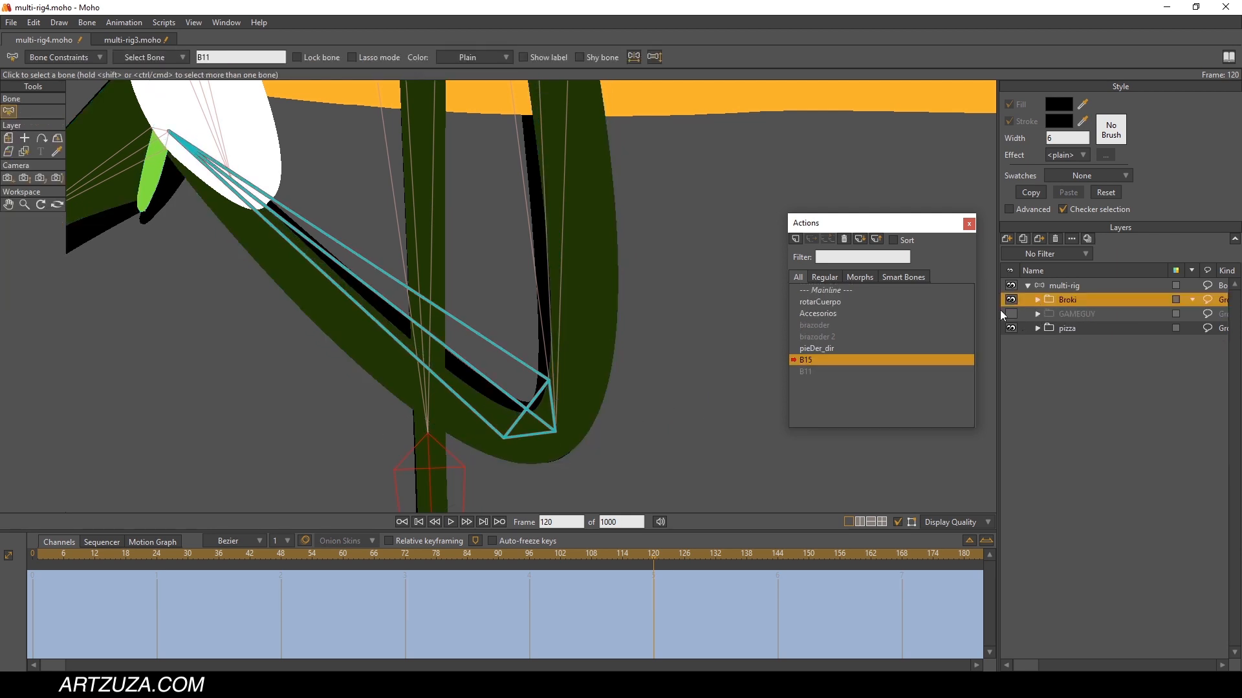
# Step: Activate the B11 smart bone action for editing and go to frame 120, where the other leg is fully bent
pyautogui.doubleClick(821, 370)
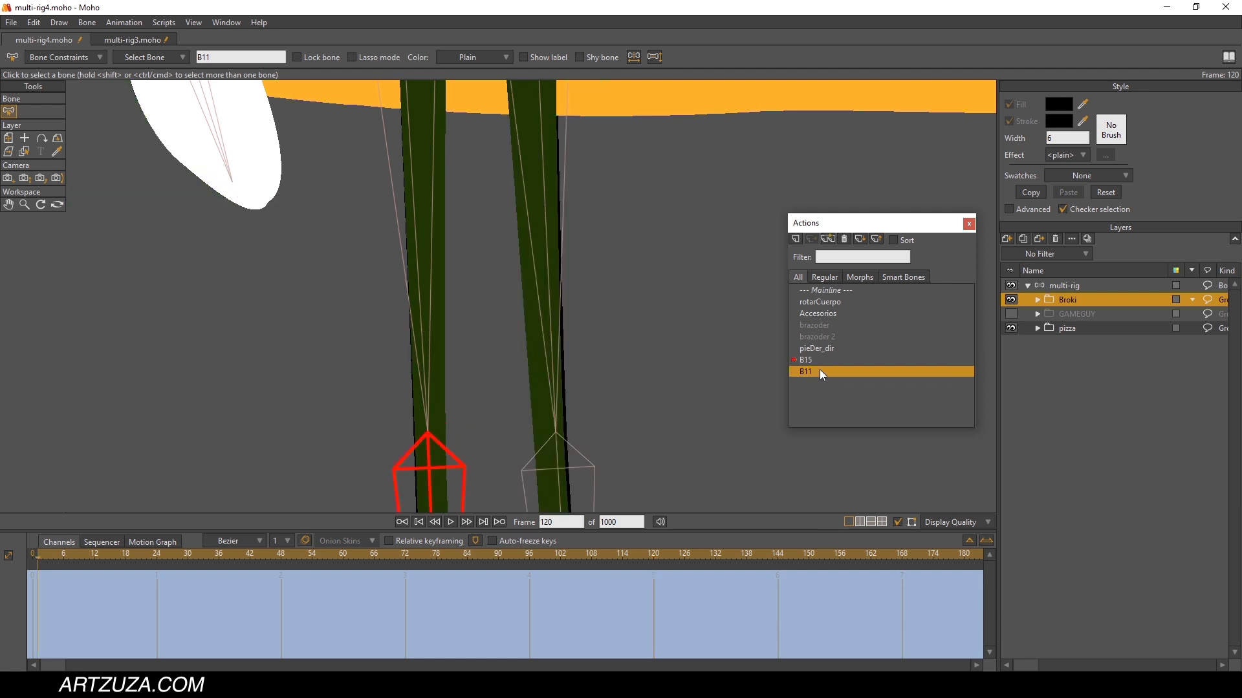
pyautogui.scroll(2, 567, 265)
pyautogui.scroll(-1, 566, 265)
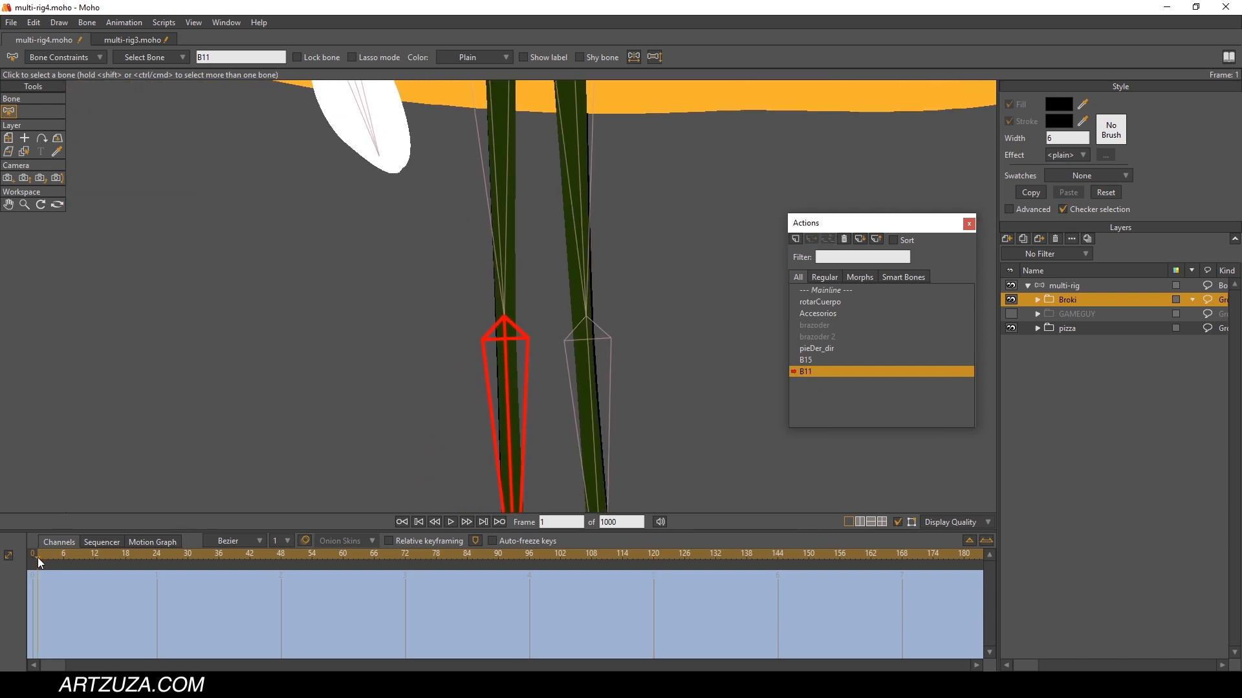
pyautogui.moveTo(37, 555); pyautogui.dragTo(654, 545)
pyautogui.scroll(1, 512, 316)
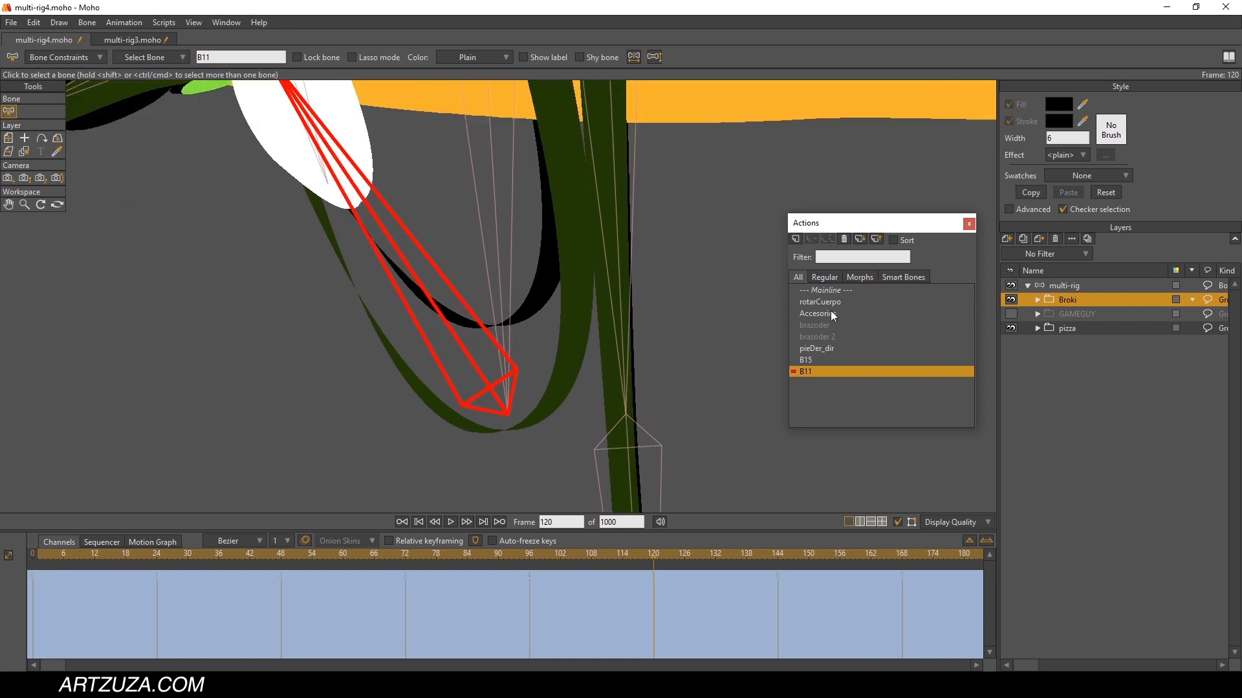
# Step: On the pizza's piernader layer, reposition the knee points and adjust their curvature to thicken the bent knee at frame 120
pyautogui.click(24, 152)
pyautogui.click(537, 298)
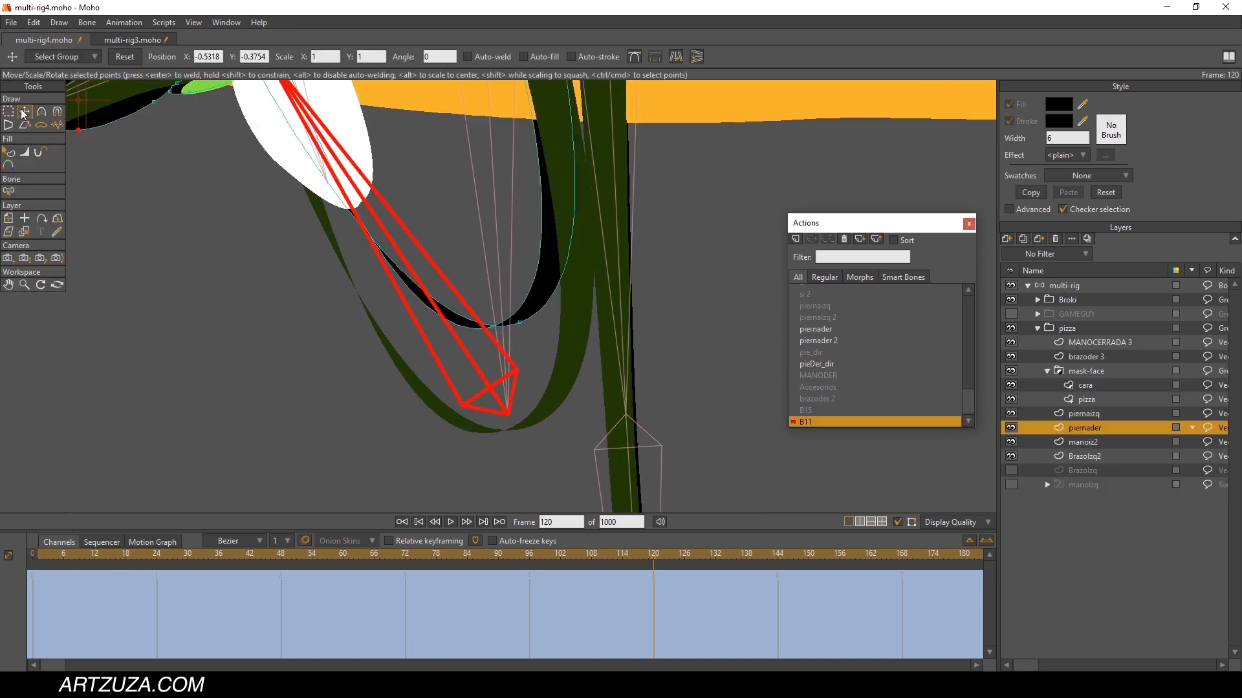
pyautogui.moveTo(492, 306); pyautogui.dragTo(427, 417)
pyautogui.hotkey('ctrl', 'z')
pyautogui.click(41, 111)
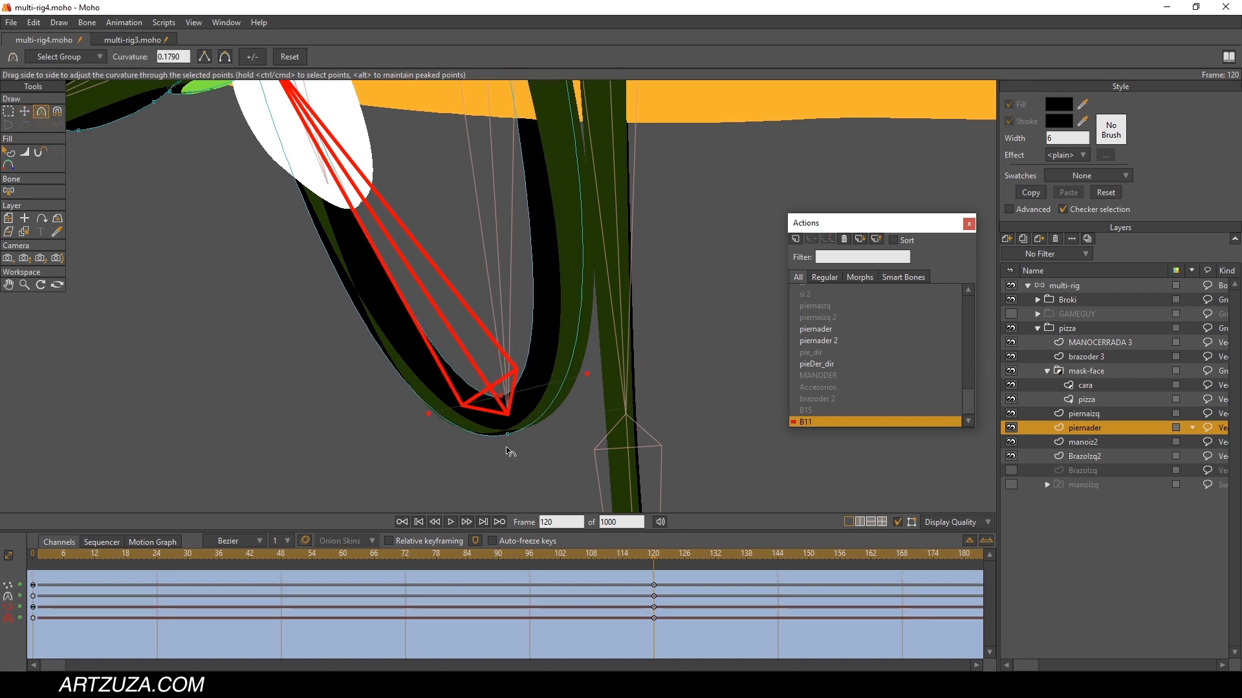
# Step: Select Broki's piernader layer and move its knee points to match the pizza's bent knee at frame 120
pyautogui.click(25, 231)
pyautogui.click(564, 317)
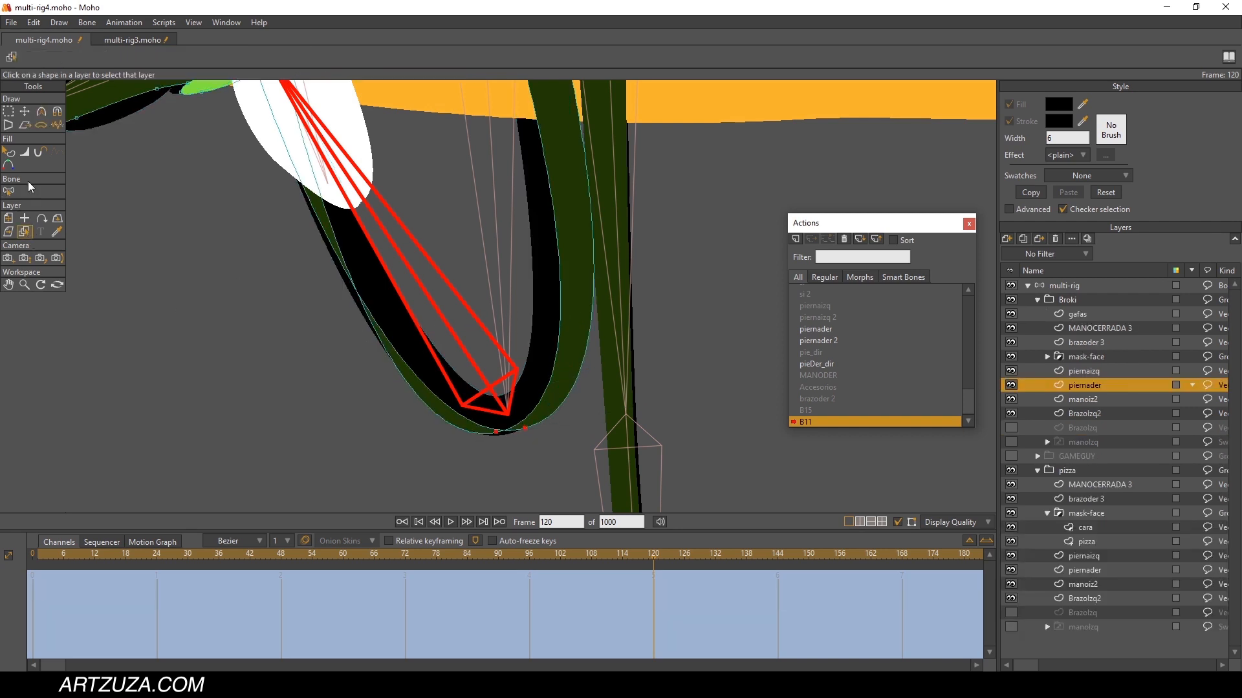
pyautogui.press('t')
pyautogui.moveTo(513, 425); pyautogui.dragTo(498, 404)
pyautogui.click(528, 457)
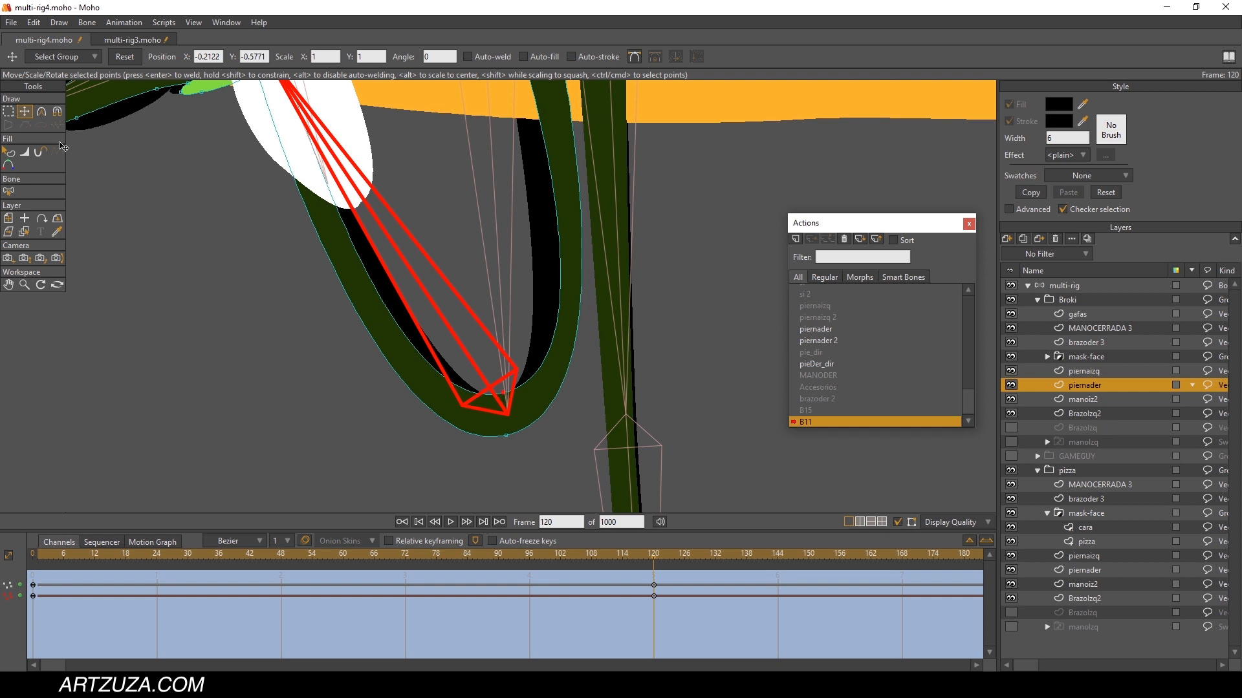
# Step: Adjust the curvature of the knee points on Broki's piernader layer, bringing the outer point to about 0.27
pyautogui.click(41, 112)
pyautogui.moveTo(515, 401); pyautogui.dragTo(482, 445)
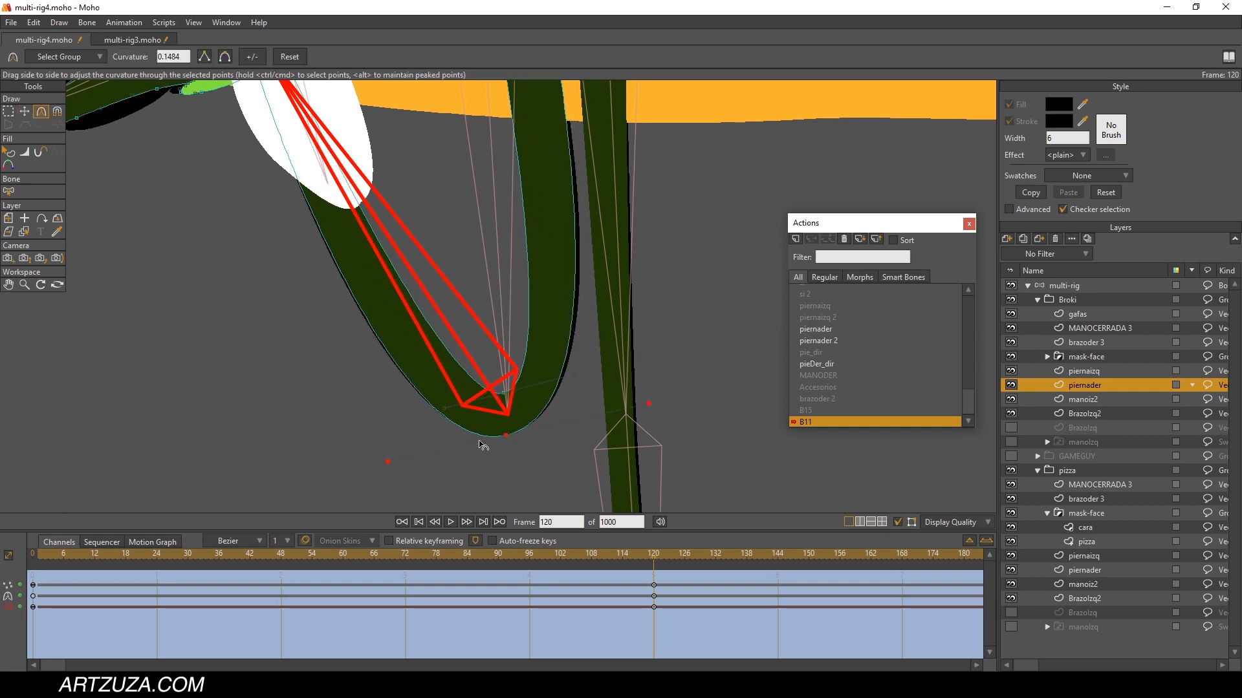
pyautogui.scroll(-4, 546, 286)
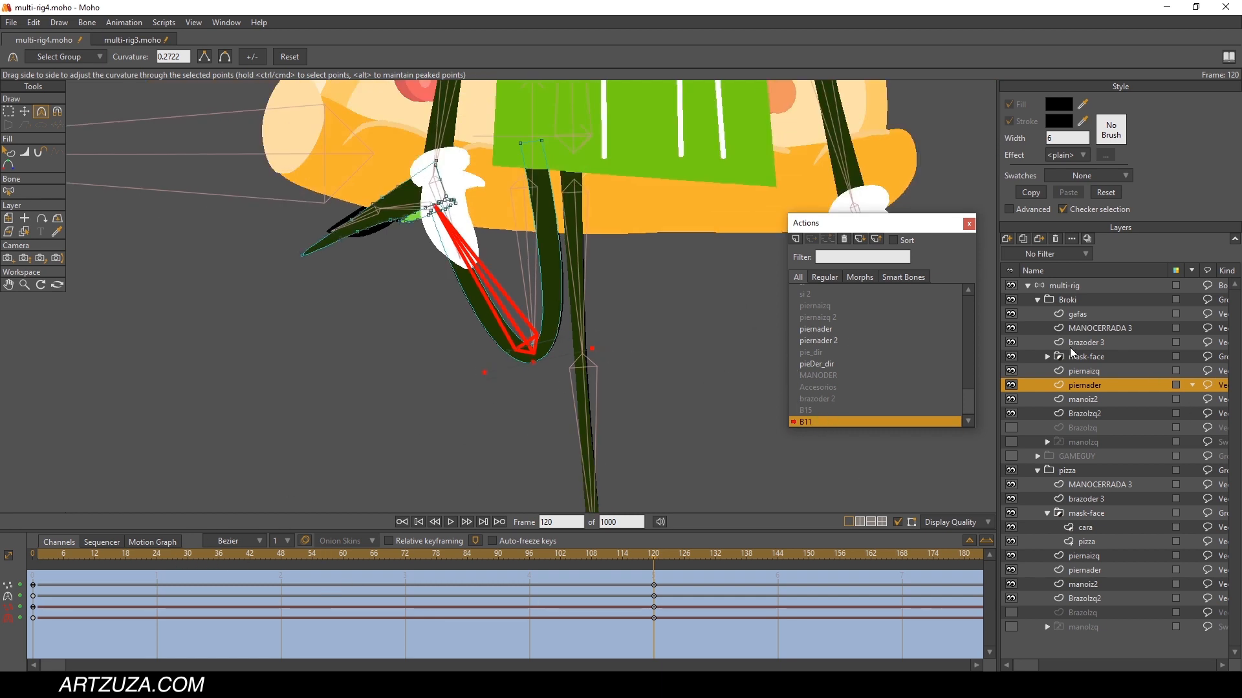
# Step: Collapse the Broki and pizza groups, show GAMEGUY, and scrub the B11 action back towards its start to check the leg
pyautogui.click(1037, 299)
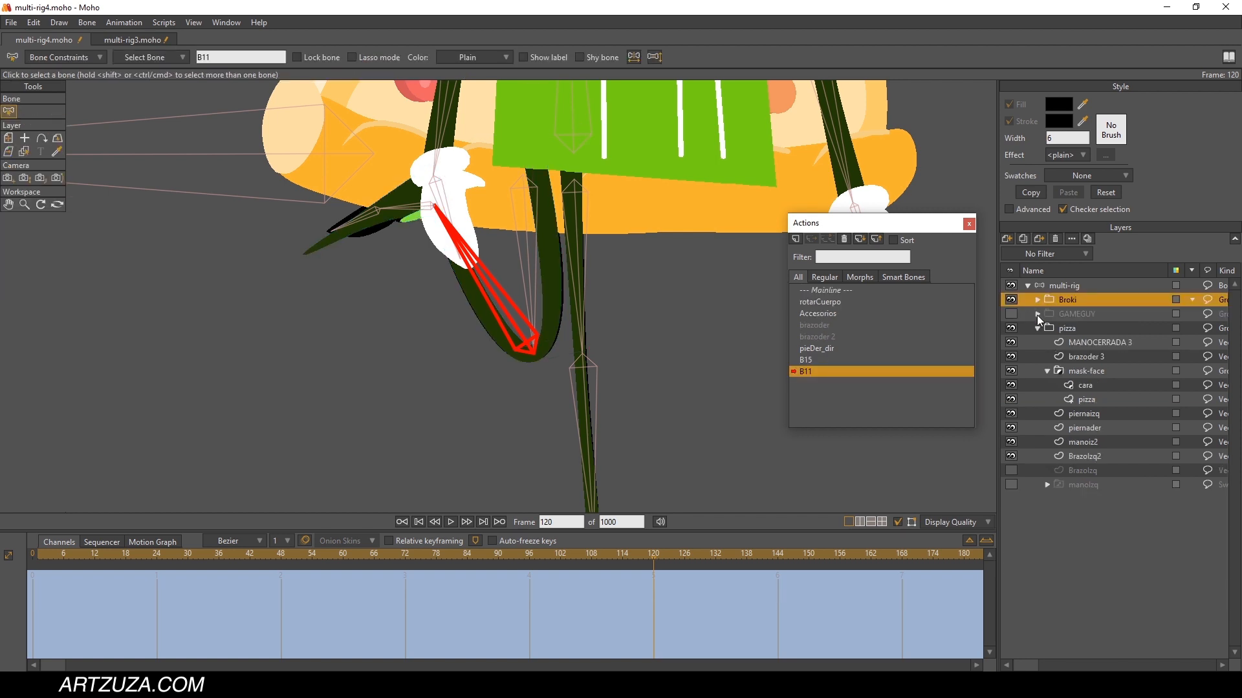
pyautogui.click(1038, 328)
pyautogui.click(1010, 314)
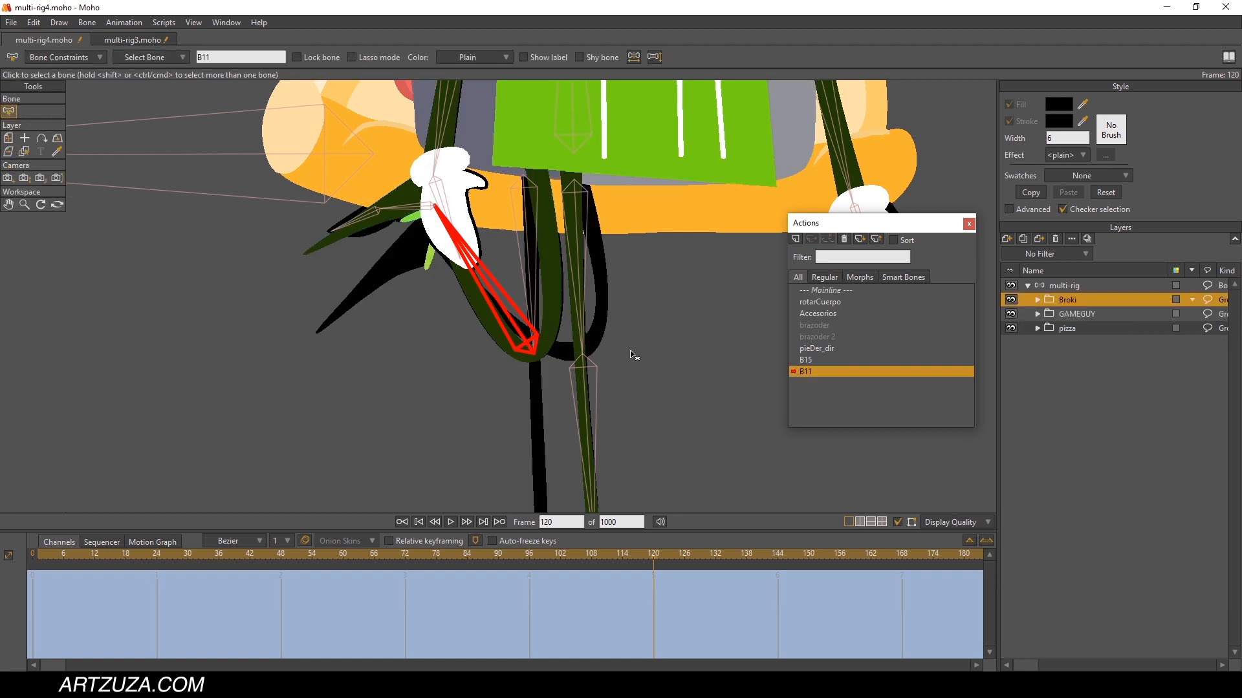
pyautogui.moveTo(48, 558)
pyautogui.mouseDown()
pyautogui.moveTo(637, 528)
pyautogui.moveTo(32, 542)
pyautogui.mouseUp()
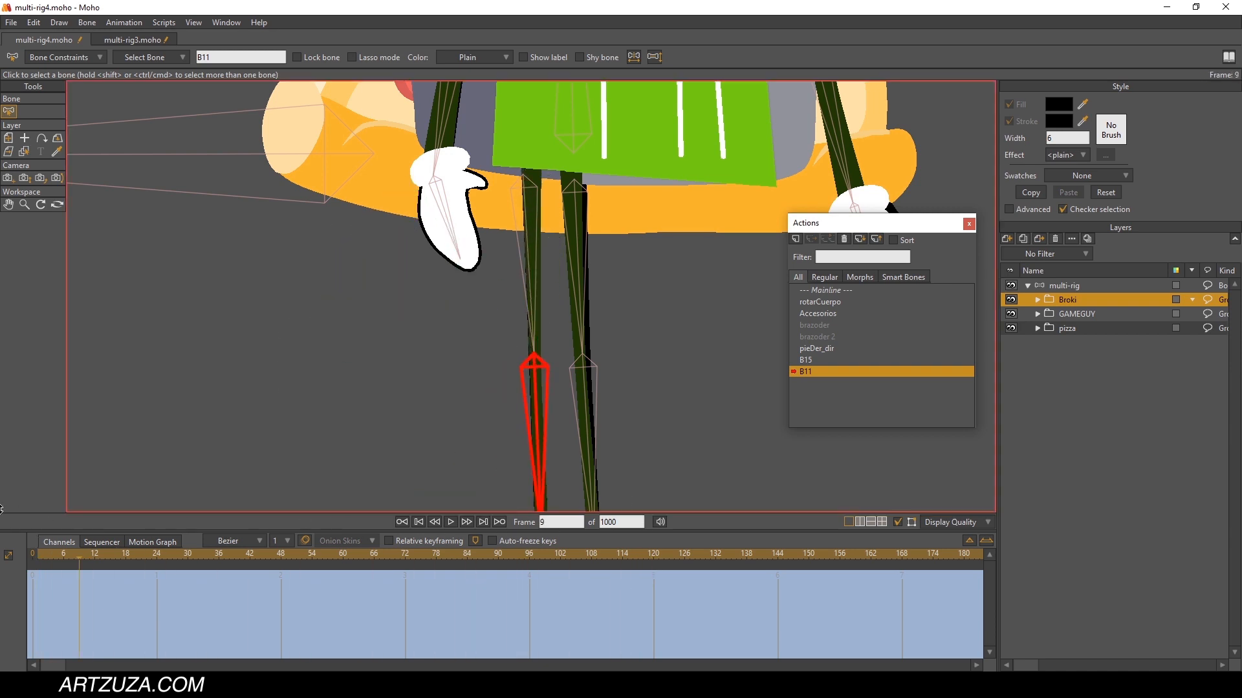
# Step: Return to the Mainline and, on the multi-rig layer, use Manipulate Bones to raise the forearm beside the body outward
pyautogui.click(821, 290)
pyautogui.scroll(-8, 490, 265)
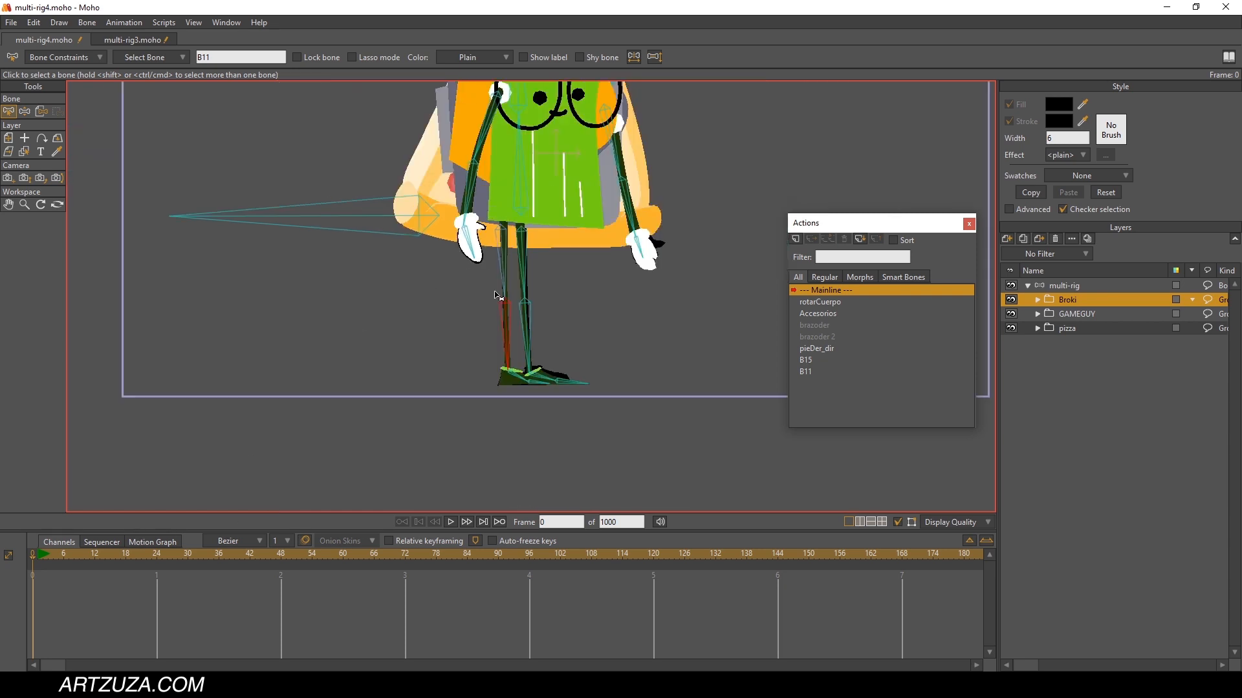
pyautogui.moveTo(561, 273); pyautogui.dragTo(541, 314)
pyautogui.scroll(6, 432, 182)
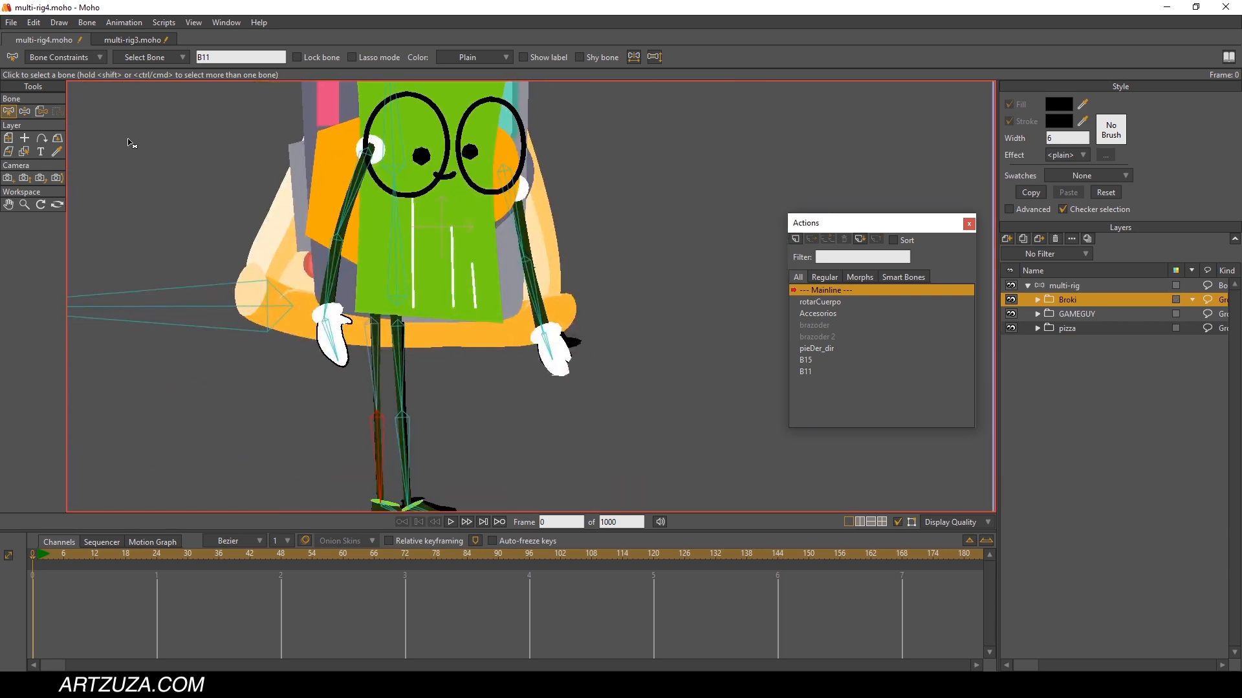
pyautogui.click(1081, 288)
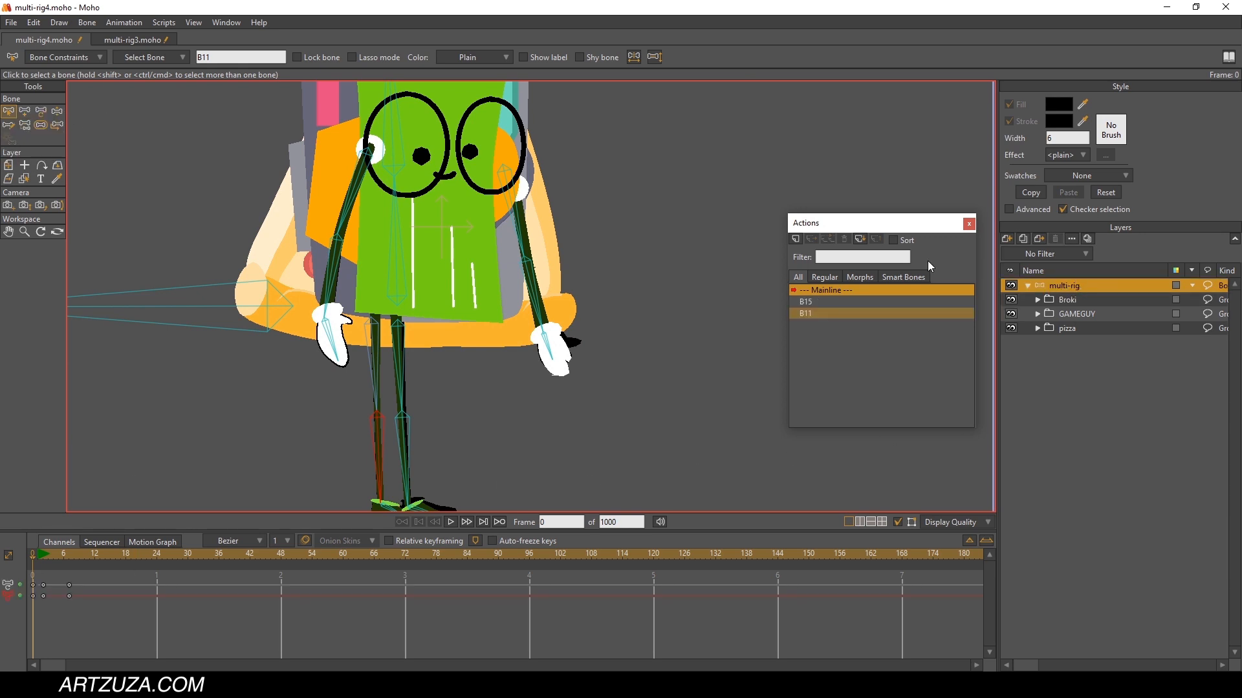
pyautogui.click(56, 111)
pyautogui.moveTo(455, 252); pyautogui.dragTo(591, 268)
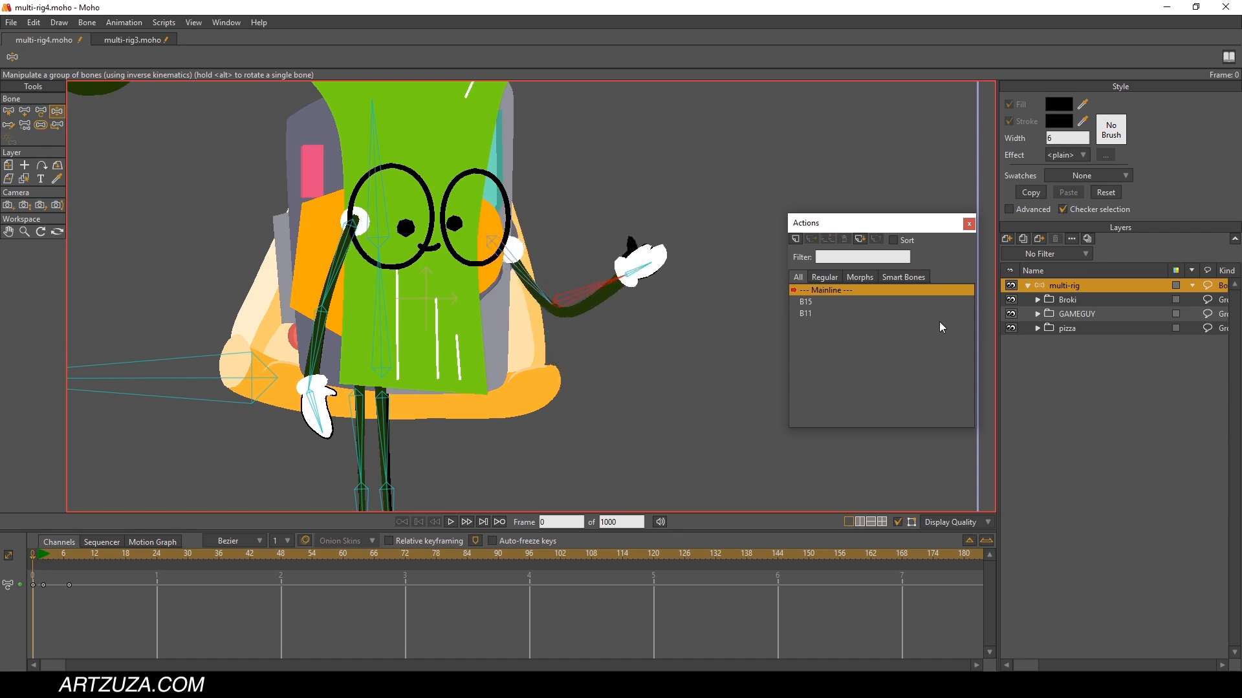
# Step: Toggle the visibility of Broki, GAMEGUY and pizza to compare the bent arm on each character, and show all three again
pyautogui.click(1010, 301)
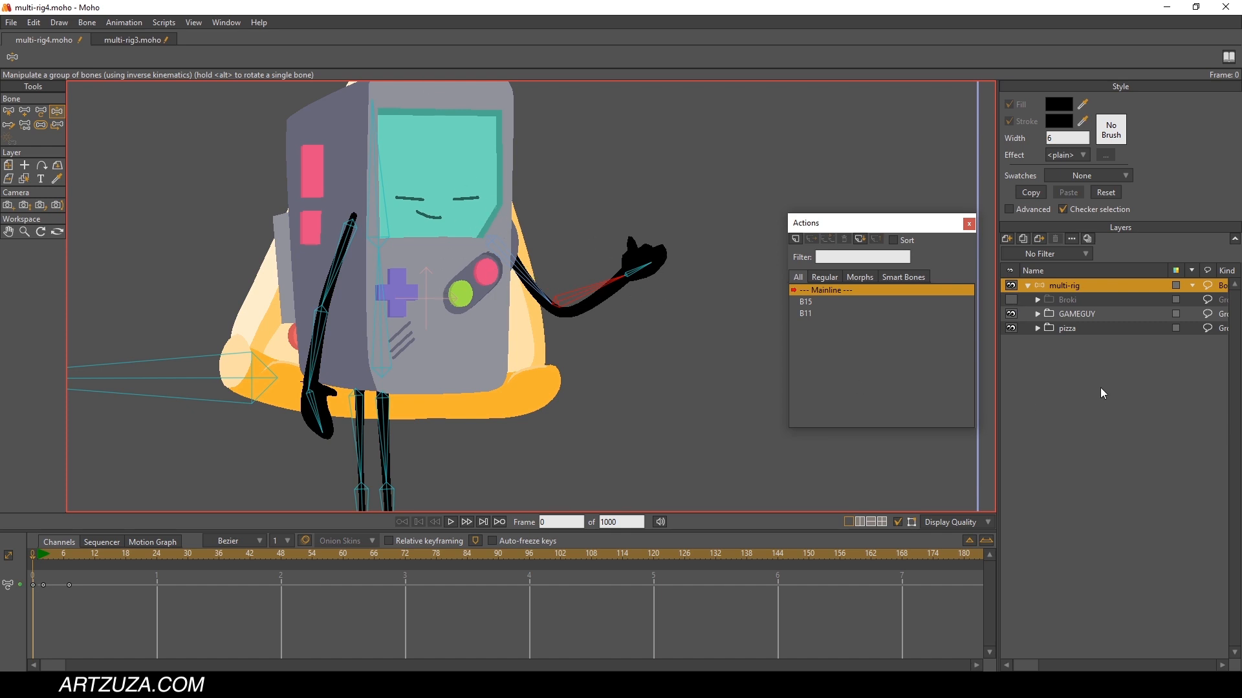
pyautogui.click(1011, 314)
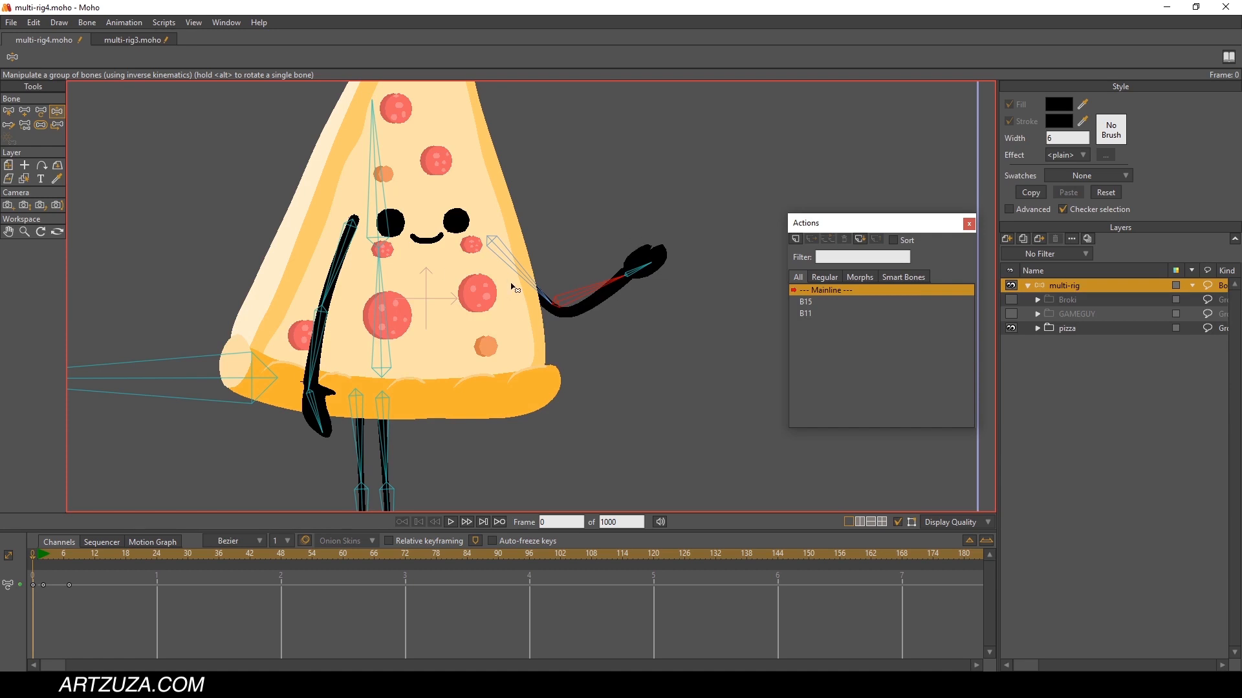
pyautogui.click(1011, 327)
pyautogui.click(1013, 299)
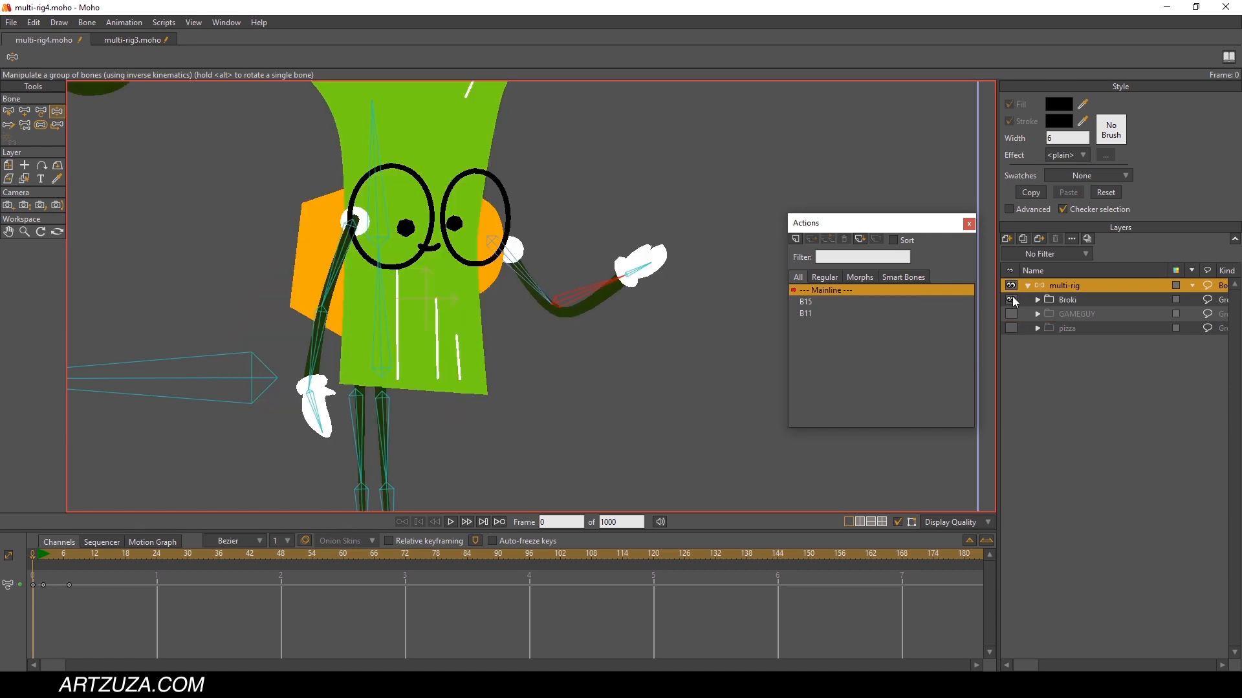
pyautogui.click(1014, 300)
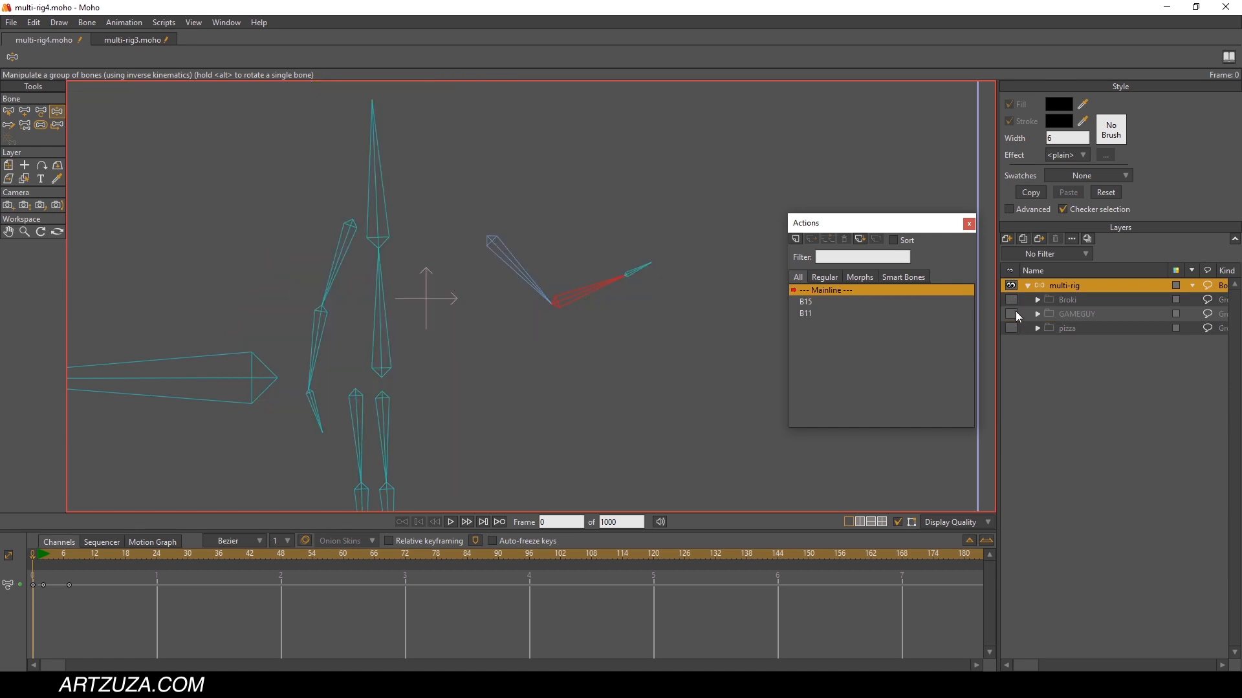
pyautogui.click(1010, 300)
pyautogui.click(1011, 314)
pyautogui.click(1011, 327)
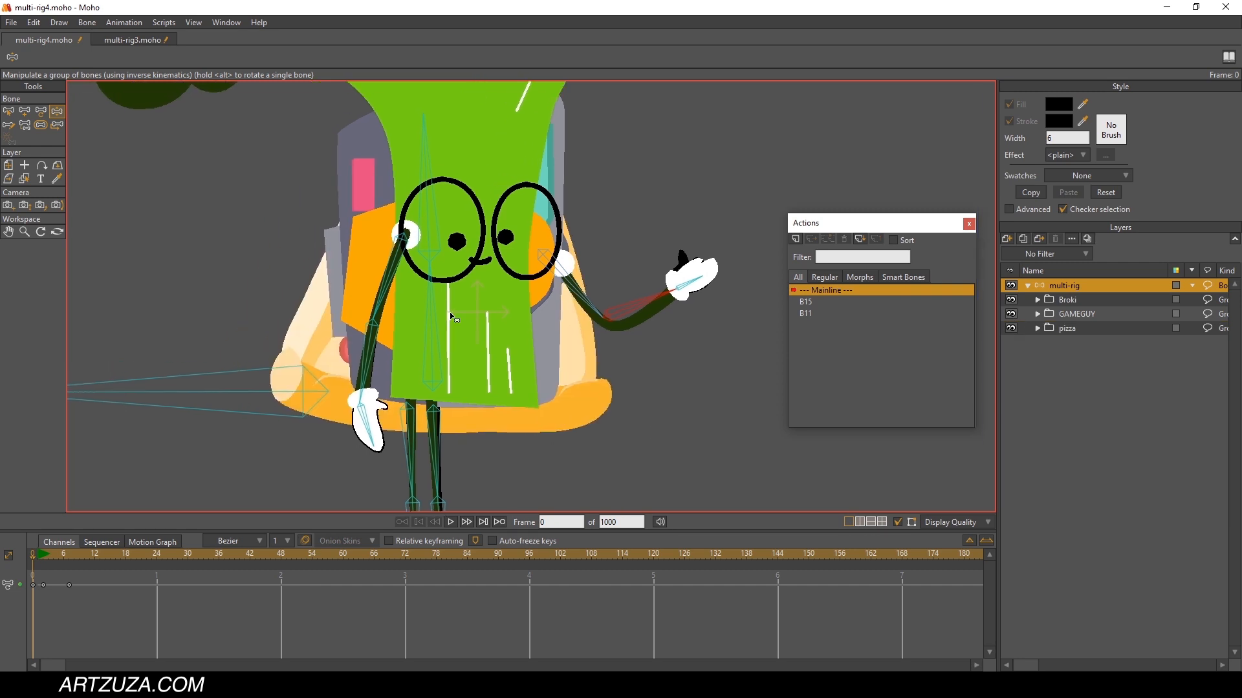
# Step: Bend the other arm so its hand rests in front of the body, and check the pose on Broki, GAMEGUY and pizza
pyautogui.moveTo(406, 292); pyautogui.dragTo(209, 201)
pyautogui.moveTo(275, 221); pyautogui.dragTo(422, 345)
pyautogui.click(1010, 299)
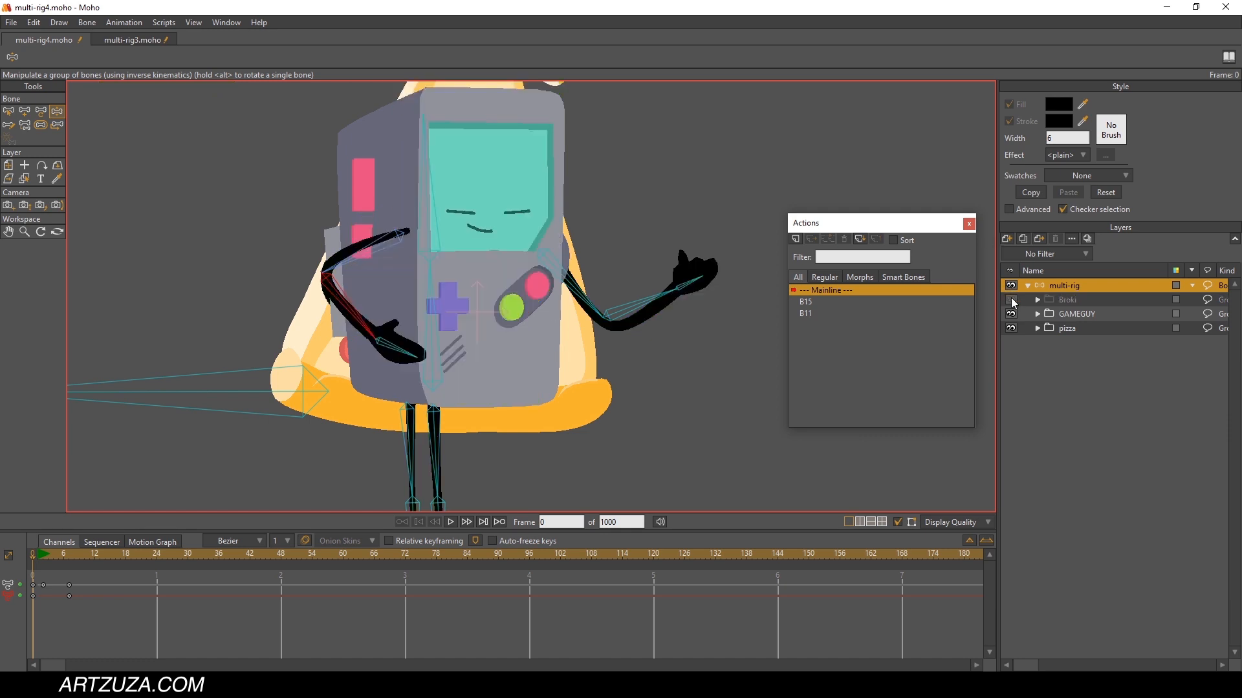
pyautogui.click(1011, 314)
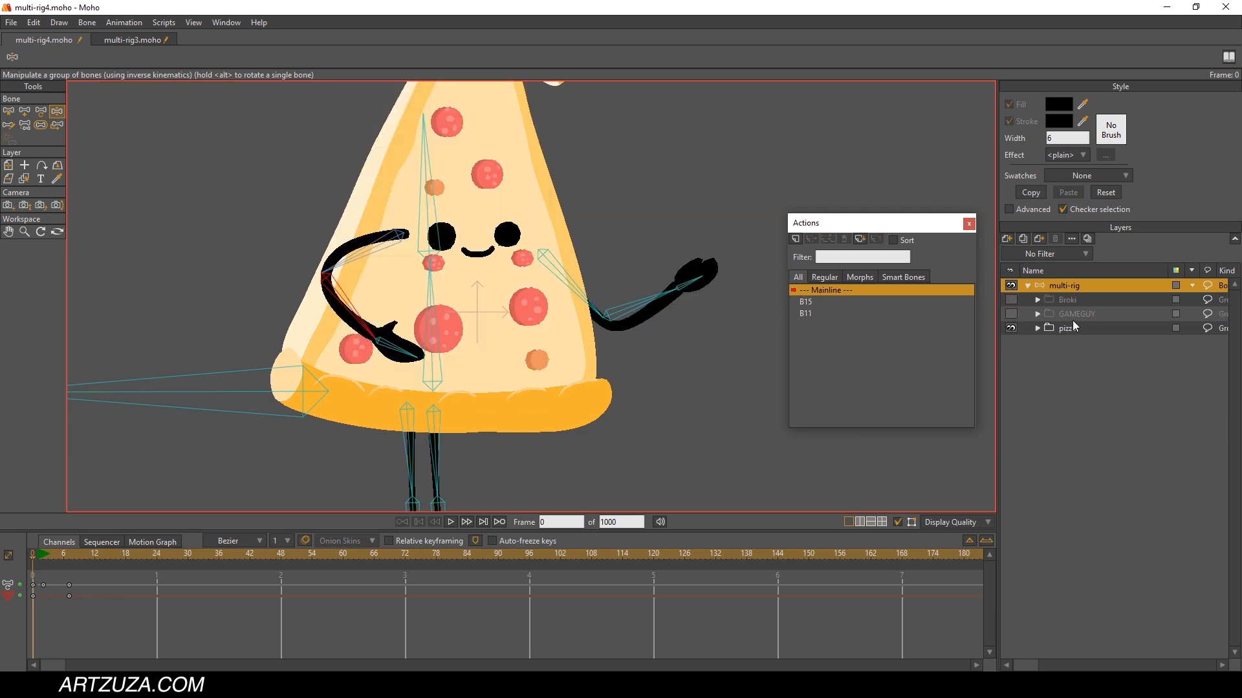
pyautogui.click(1010, 329)
pyautogui.click(1011, 329)
pyautogui.click(1011, 313)
pyautogui.click(1011, 300)
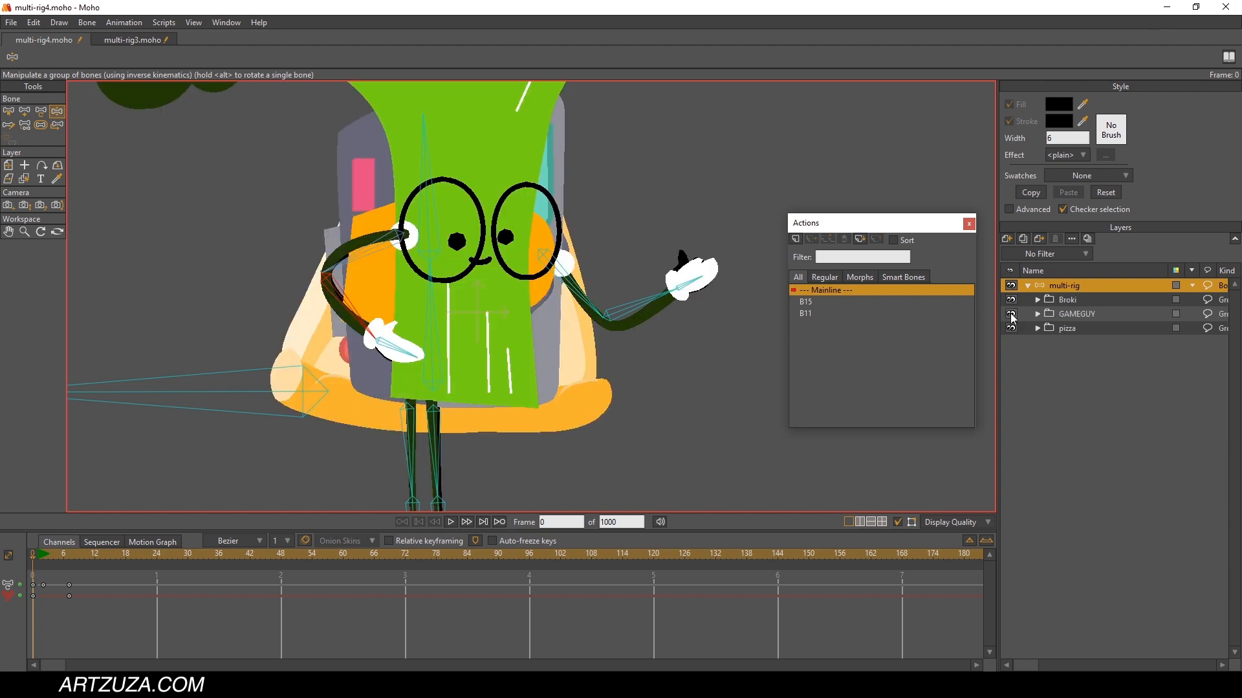
# Step: Isolate GAMEGUY to examine both bent arms, and bring back Broki and pizza
pyautogui.click(1012, 302)
pyautogui.click(1011, 313)
pyautogui.click(1010, 328)
pyautogui.click(1011, 313)
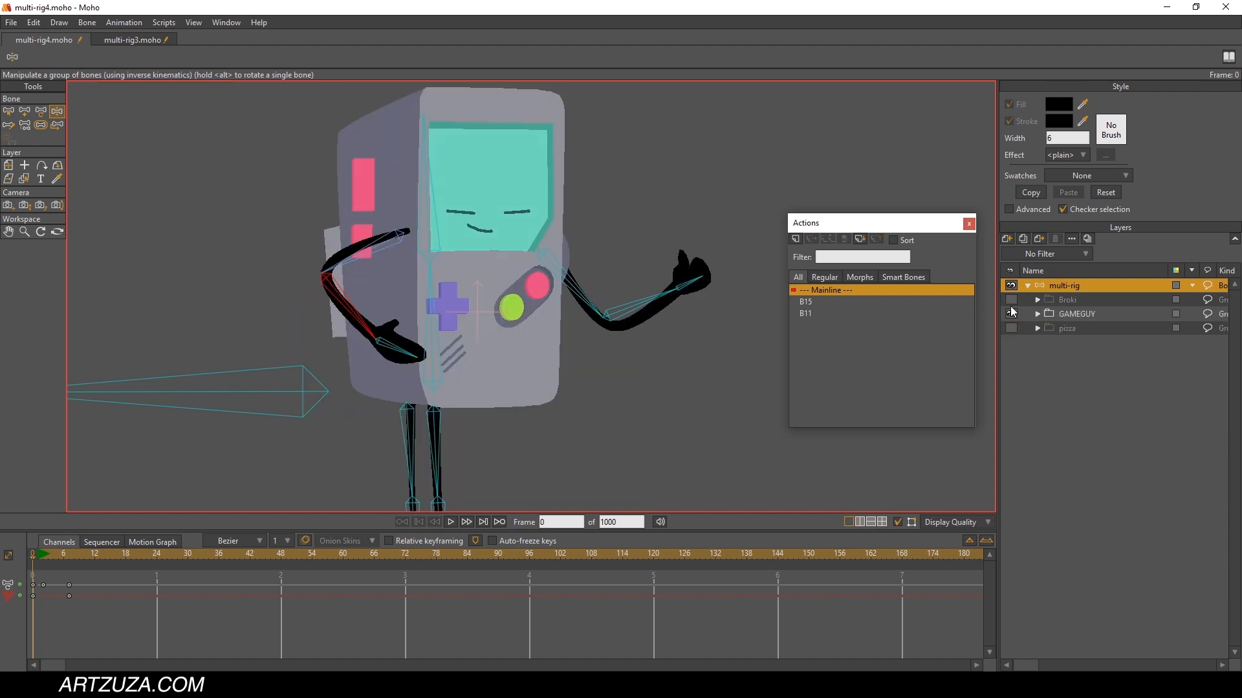
pyautogui.click(1010, 300)
pyautogui.click(1007, 328)
# Step: Pose the rig's legs in a running stance, with one leg bent backward and the other thigh raised forward
pyautogui.moveTo(317, 229); pyautogui.dragTo(358, 159)
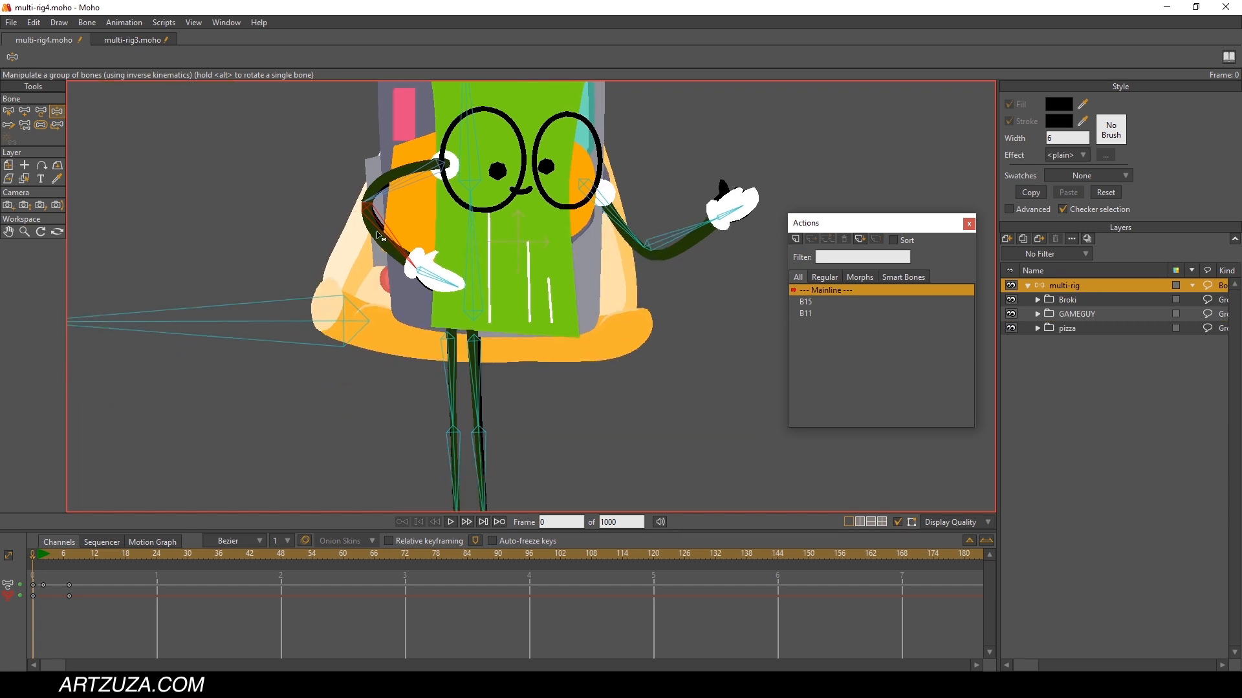
pyautogui.moveTo(541, 162); pyautogui.dragTo(547, 217)
pyautogui.scroll(-3, 571, 355)
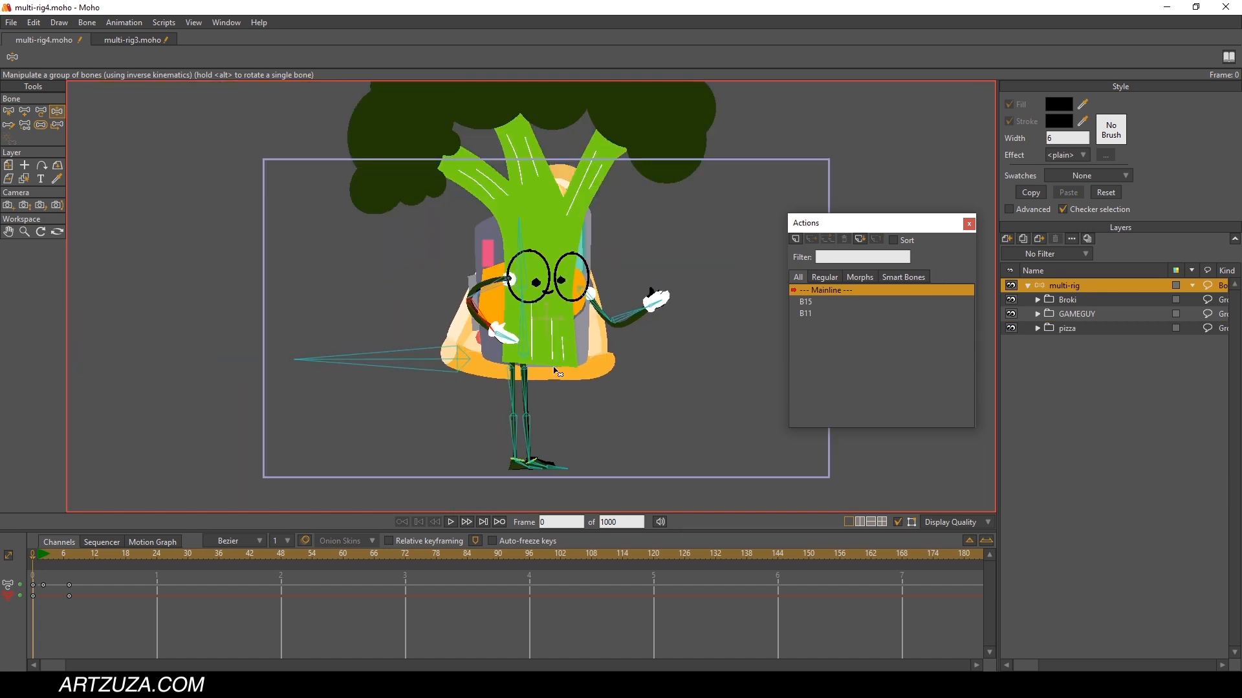
pyautogui.moveTo(515, 450); pyautogui.dragTo(619, 438)
pyautogui.scroll(3, 525, 363)
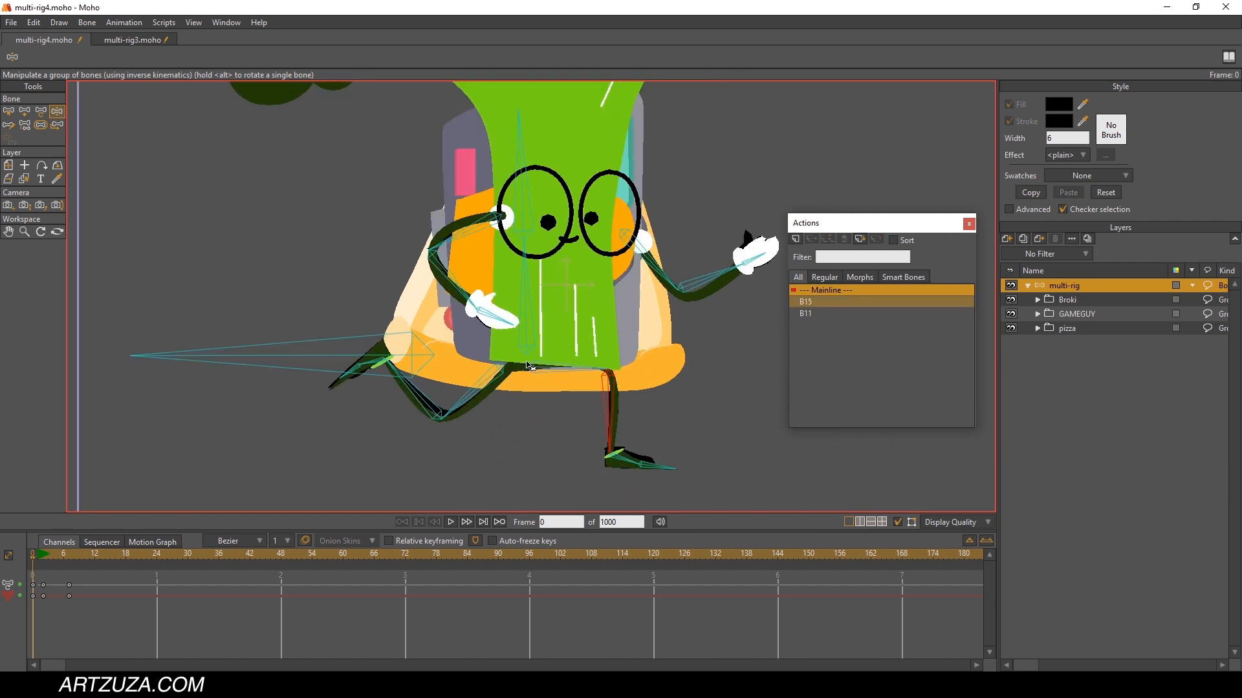
# Step: Toggle the visibility of Broki, GAMEGUY and pizza to compare the running pose and knee bends on each character
pyautogui.click(1011, 301)
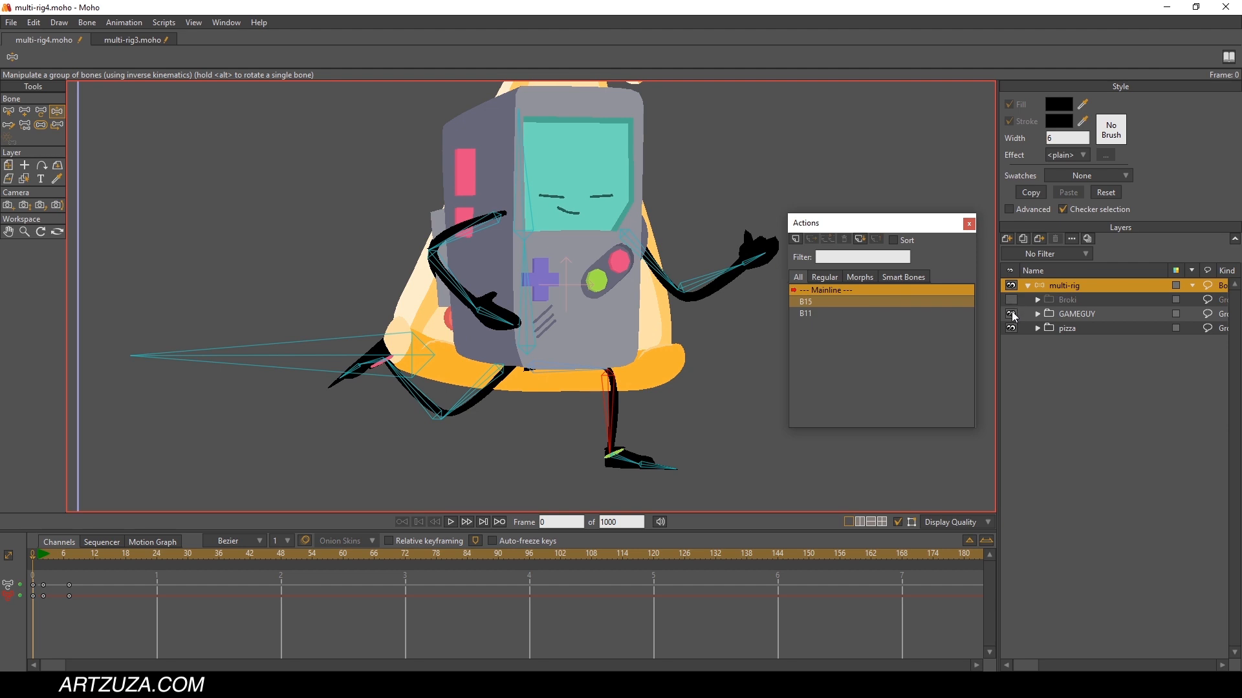
pyautogui.click(1011, 315)
pyautogui.click(1012, 328)
pyautogui.click(1012, 328)
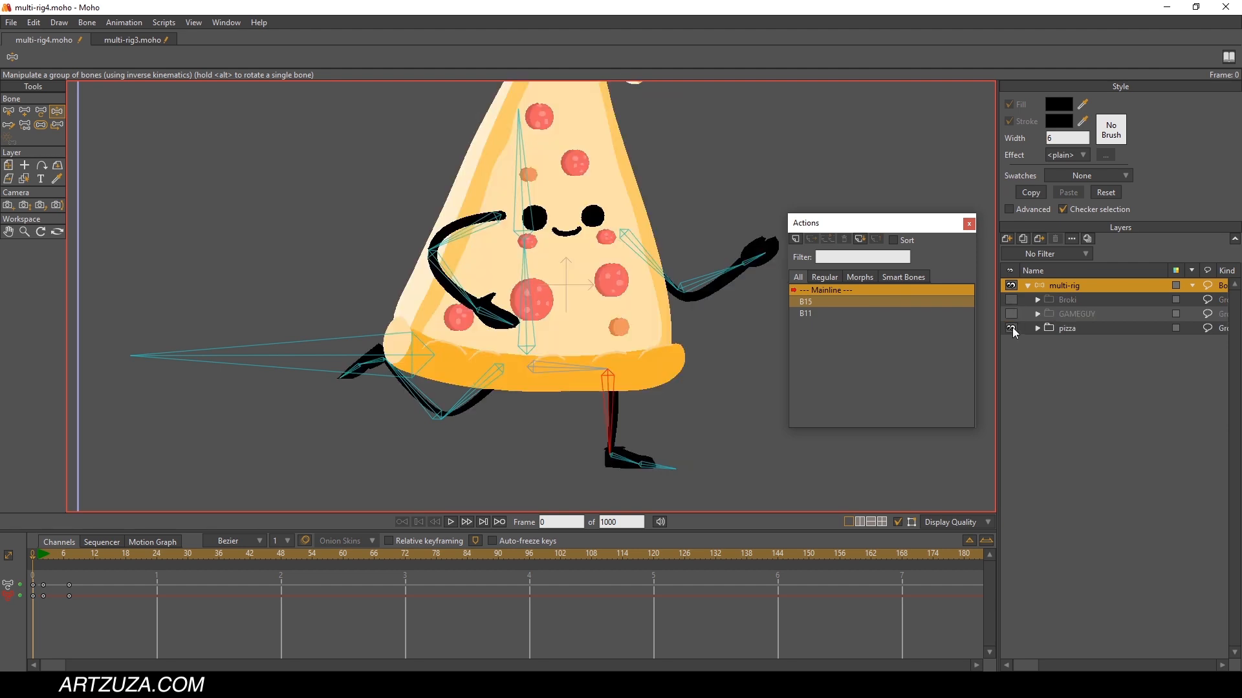
pyautogui.click(1012, 315)
pyautogui.click(1012, 300)
pyautogui.click(1011, 315)
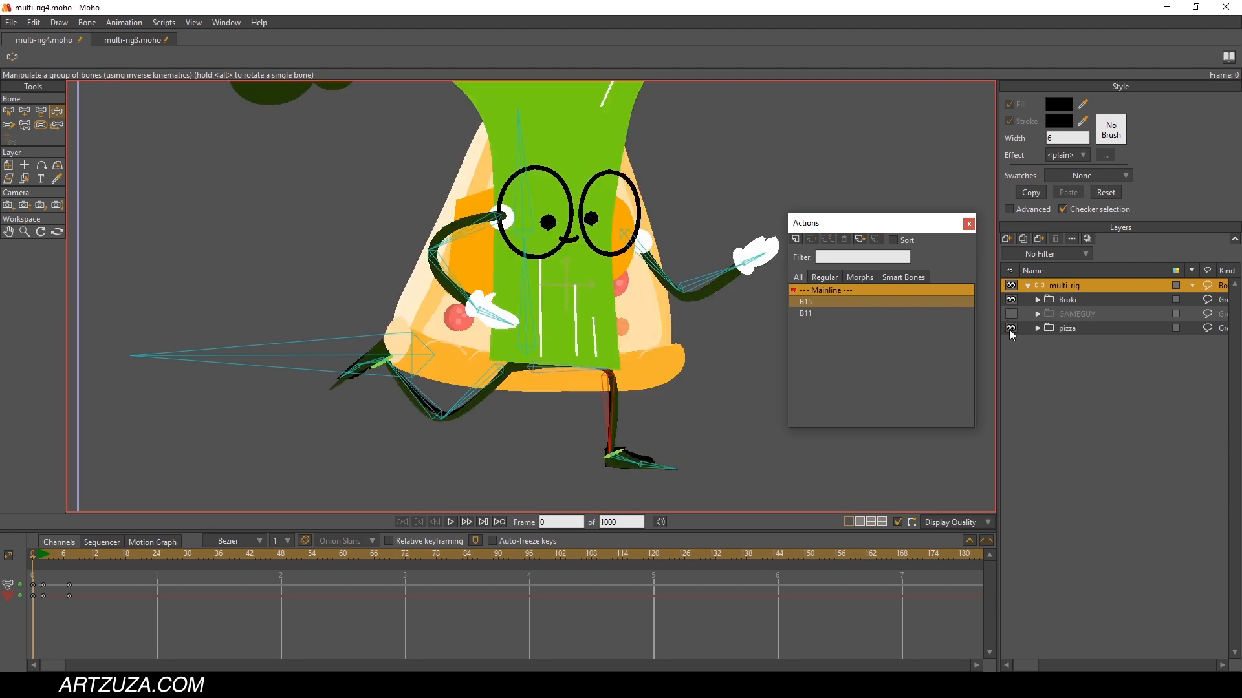
pyautogui.click(1011, 328)
pyautogui.click(1012, 300)
pyautogui.click(1012, 300)
pyautogui.click(1012, 314)
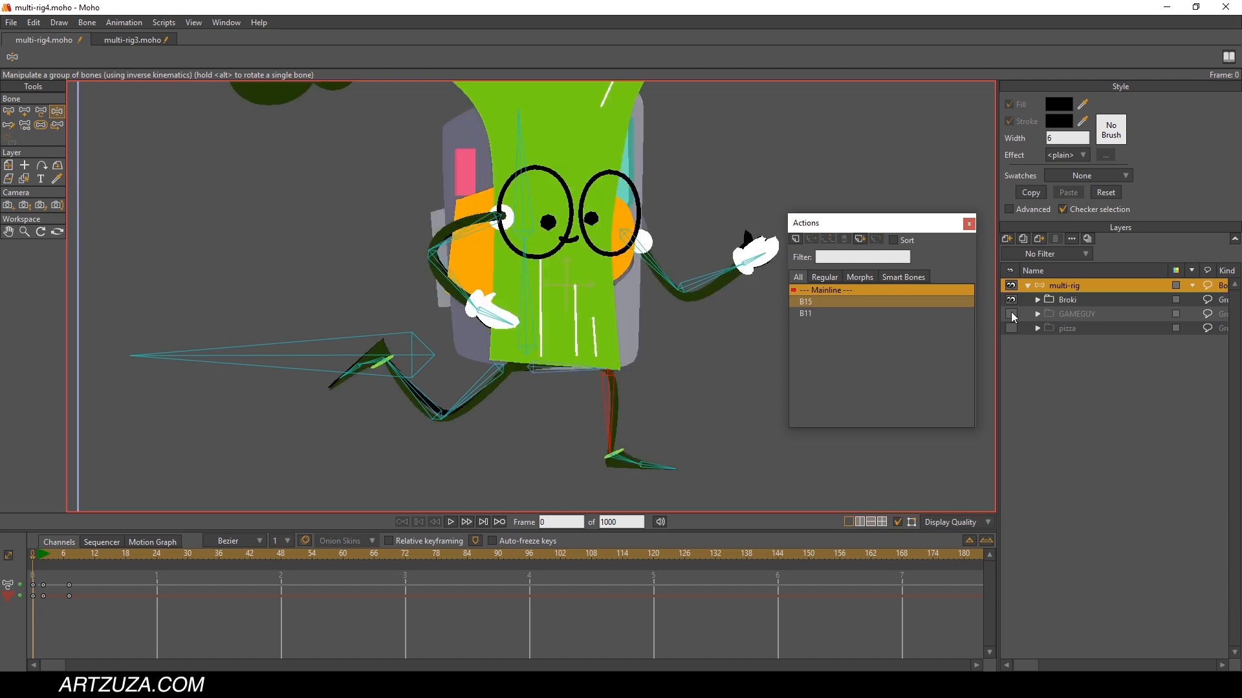
# Step: Show all three characters, test-rotate the rig's torso bone, and undo the poses back to the standing rest pose
pyautogui.click(1012, 328)
pyautogui.scroll(-3, 630, 223)
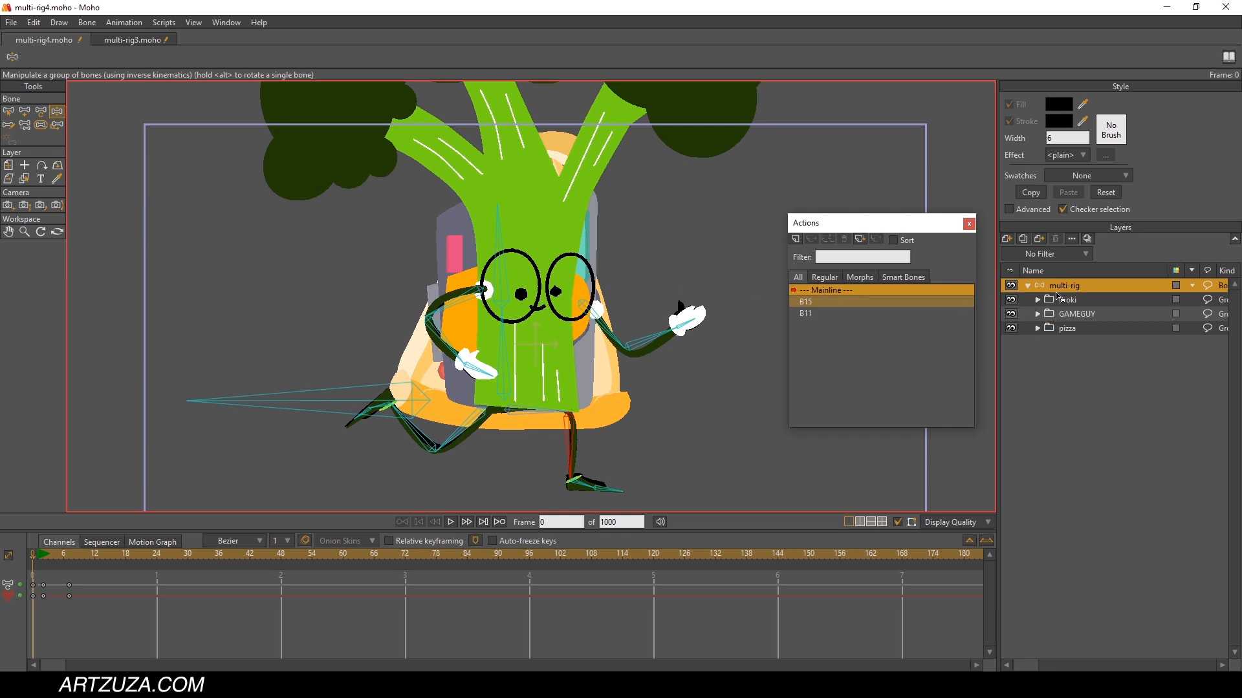
pyautogui.moveTo(529, 221); pyautogui.dragTo(590, 102)
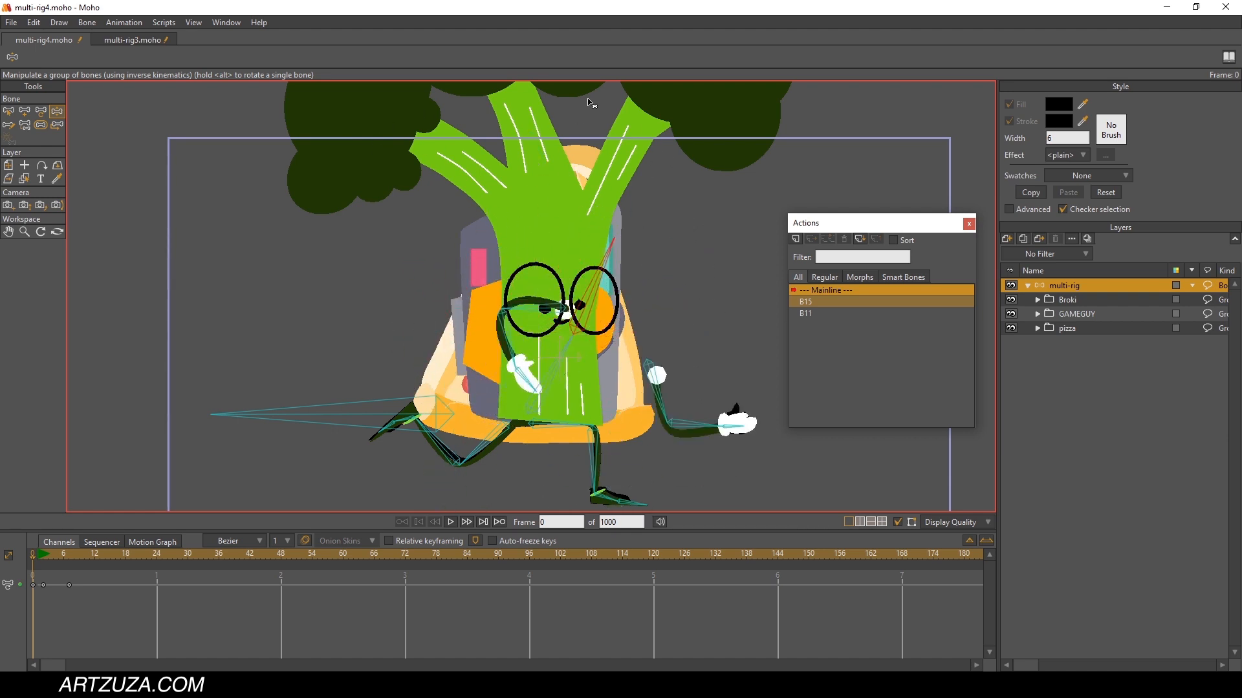
pyautogui.hotkey('ctrl', 'z')
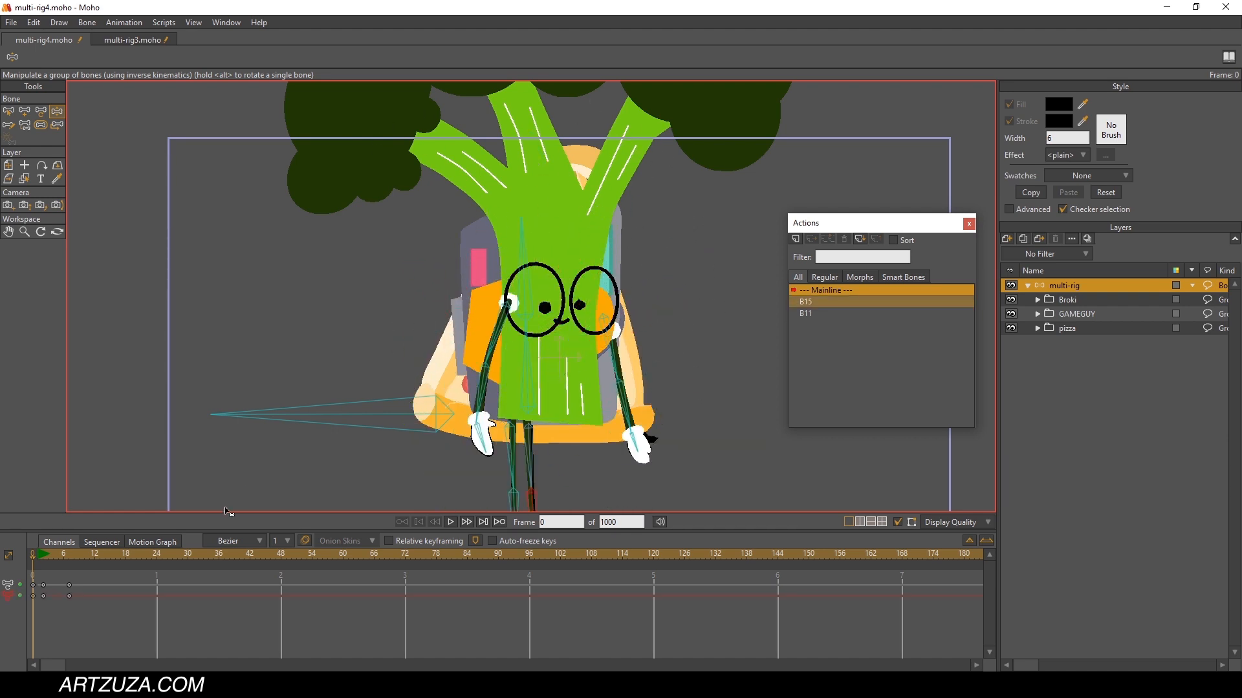
# Step: Isolate GAMEGUY by hiding Broki and pizza, and pick its GAMEGUY body vector layer for point selection
pyautogui.click(1011, 301)
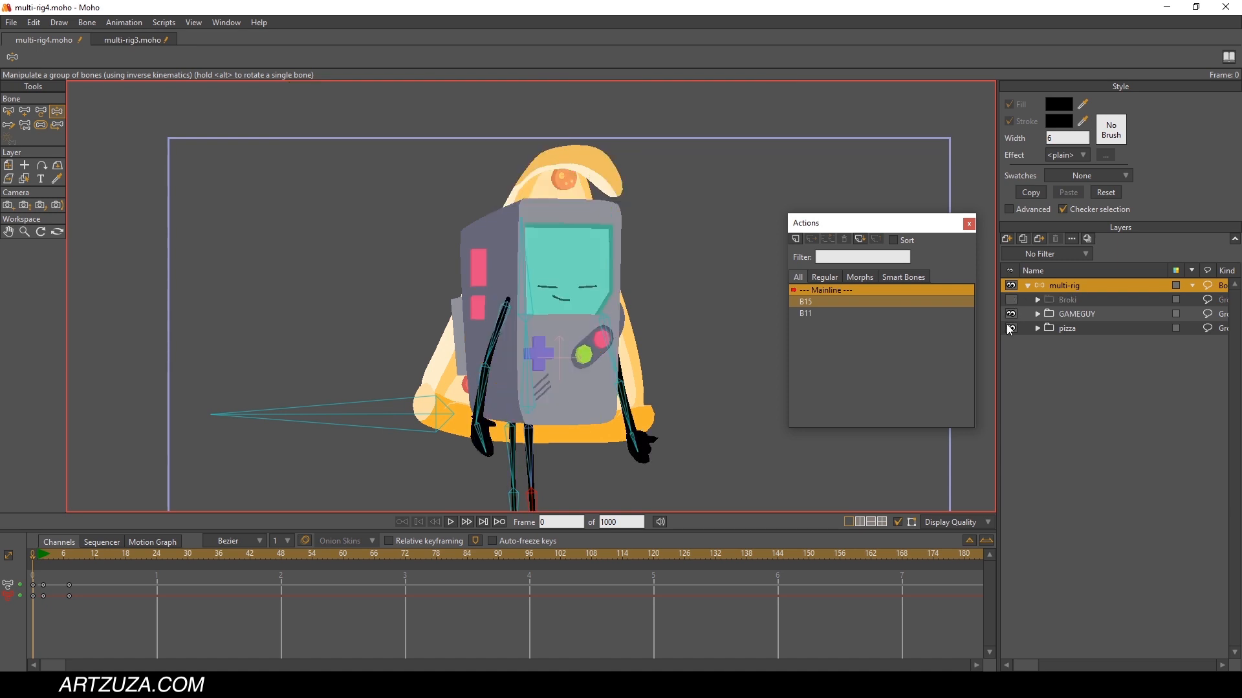
pyautogui.click(1011, 328)
pyautogui.click(1080, 314)
pyautogui.scroll(5, 536, 274)
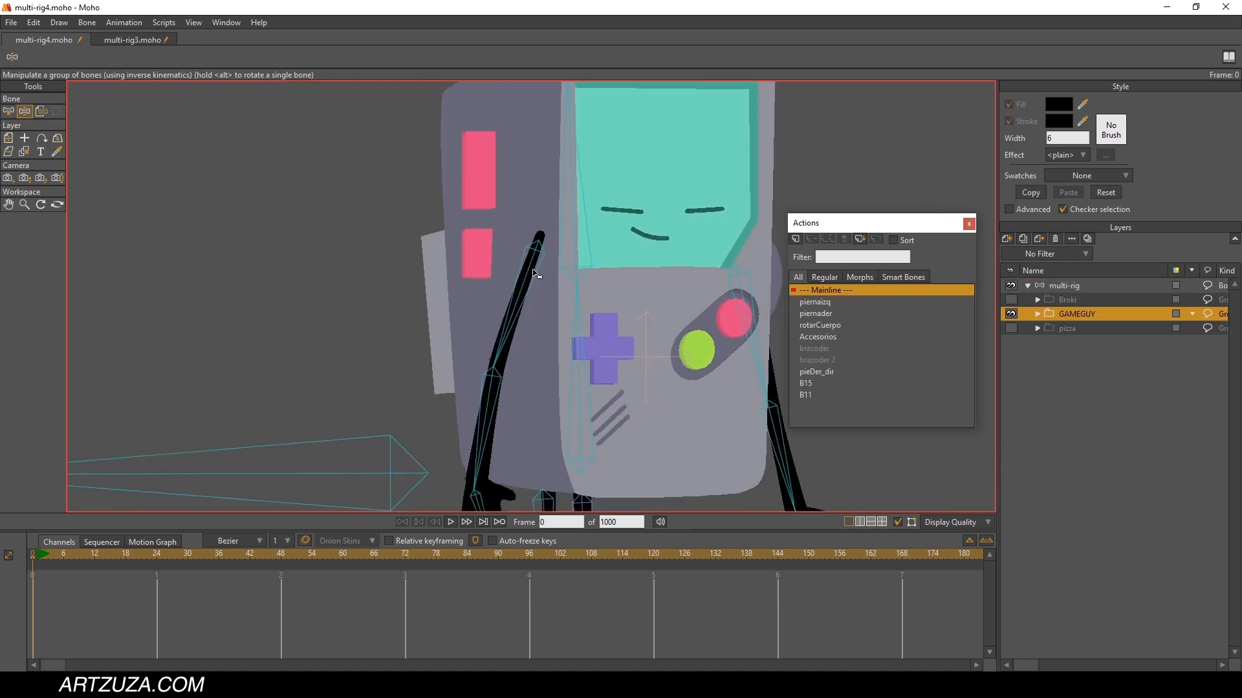
pyautogui.scroll(-3, 536, 274)
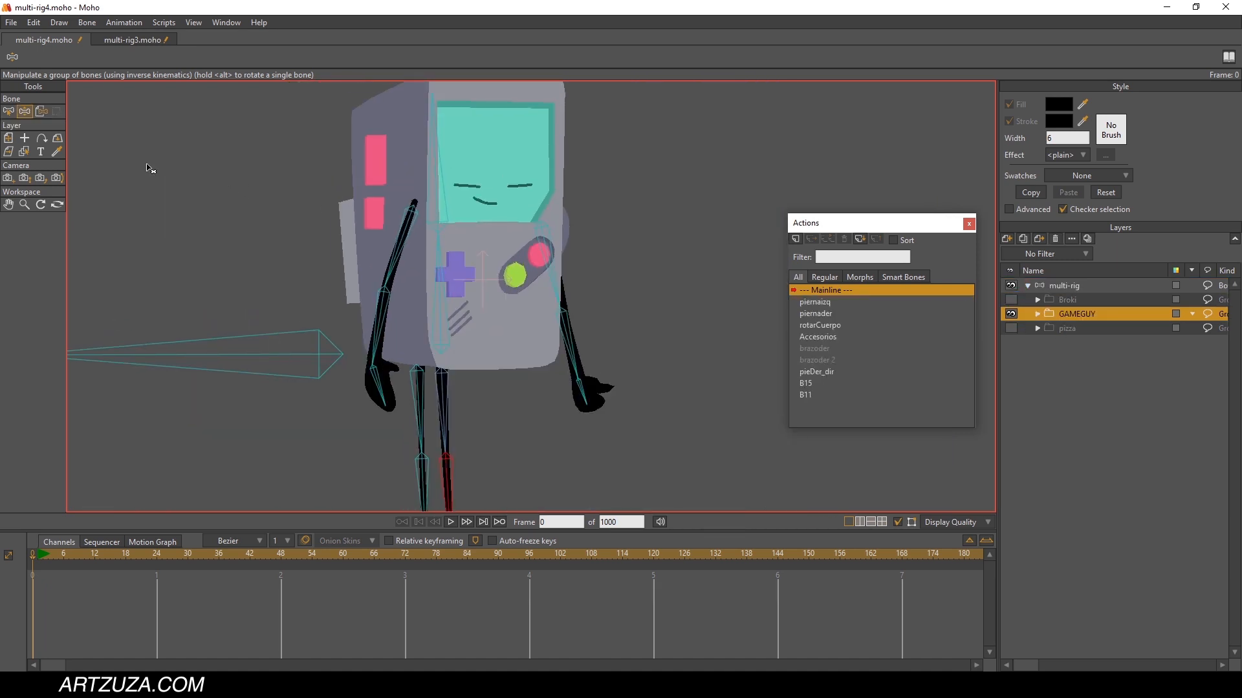
pyautogui.click(23, 152)
pyautogui.click(466, 224)
pyautogui.scroll(-3, 466, 223)
pyautogui.moveTo(466, 223); pyautogui.dragTo(494, 267)
pyautogui.scroll(4, 493, 266)
pyautogui.click(8, 111)
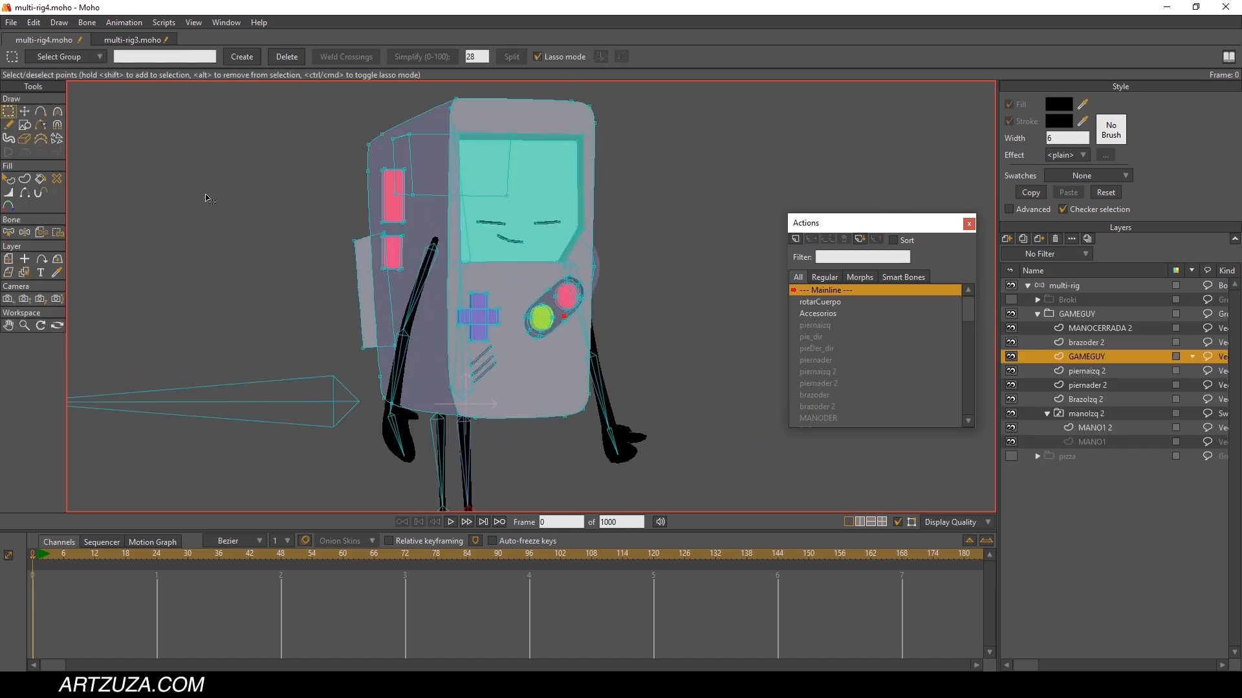
# Step: Select all points of GAMEGUY's body and bind them to the lower torso bone B2
pyautogui.scroll(-2, 586, 259)
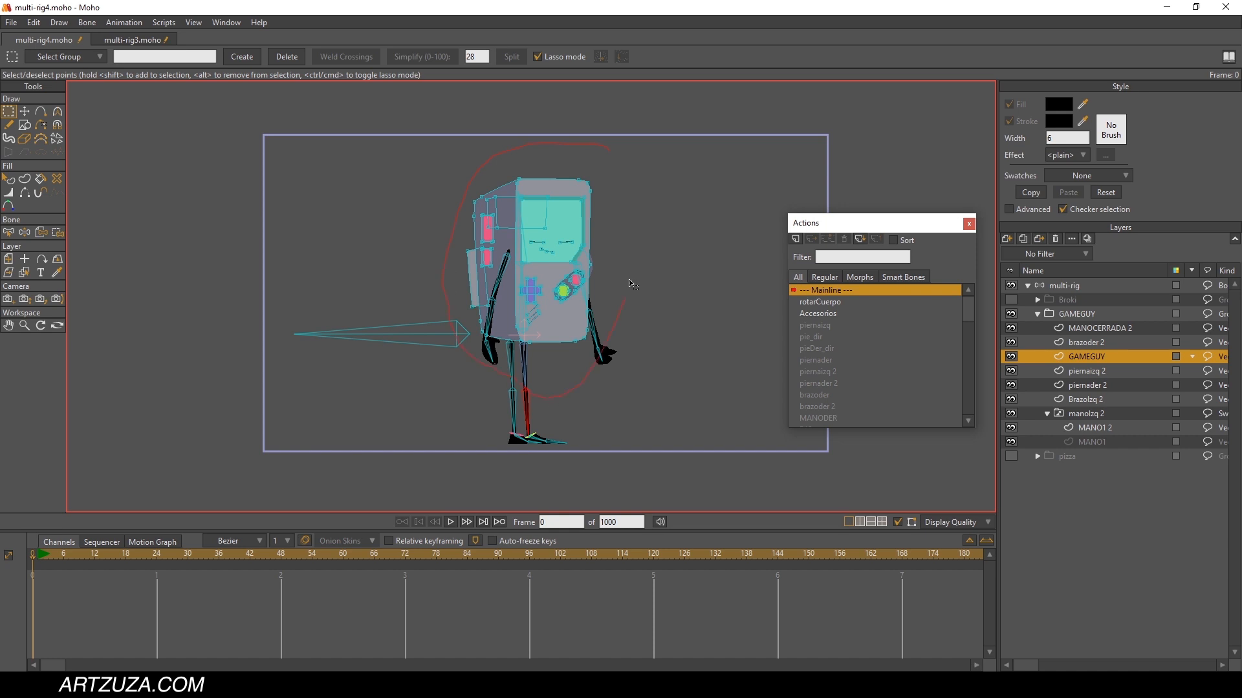
pyautogui.moveTo(503, 152); pyautogui.dragTo(504, 154)
pyautogui.scroll(2, 560, 229)
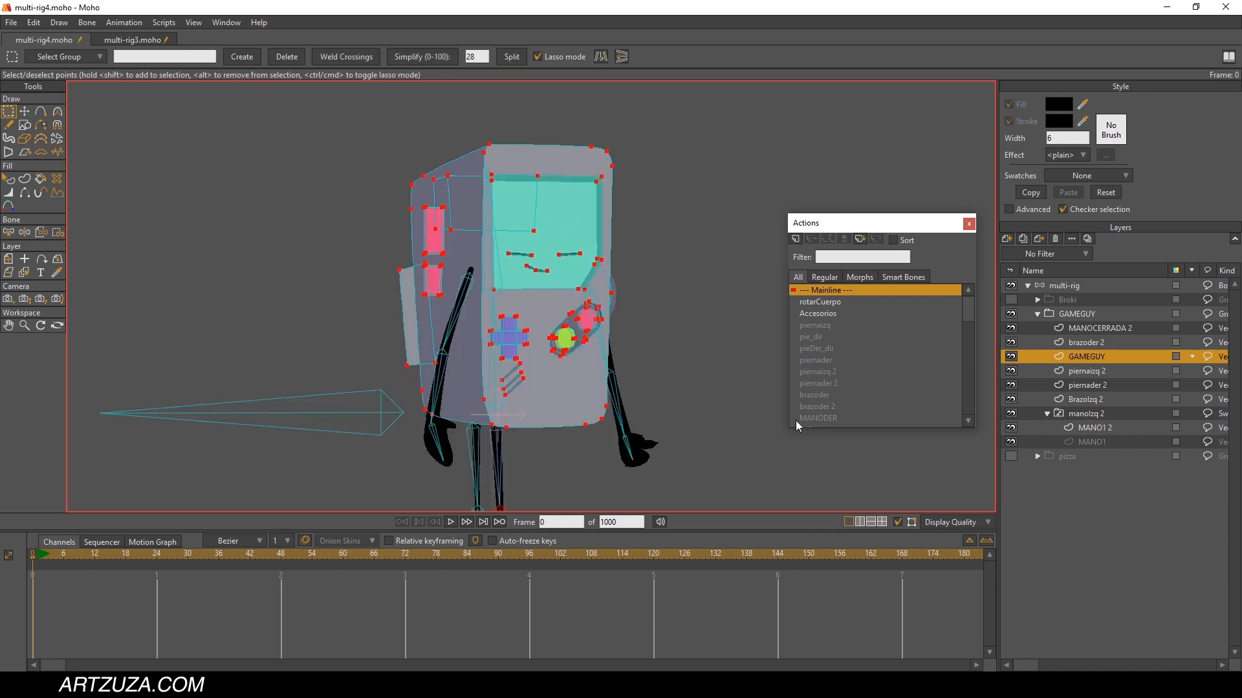
pyautogui.click(57, 234)
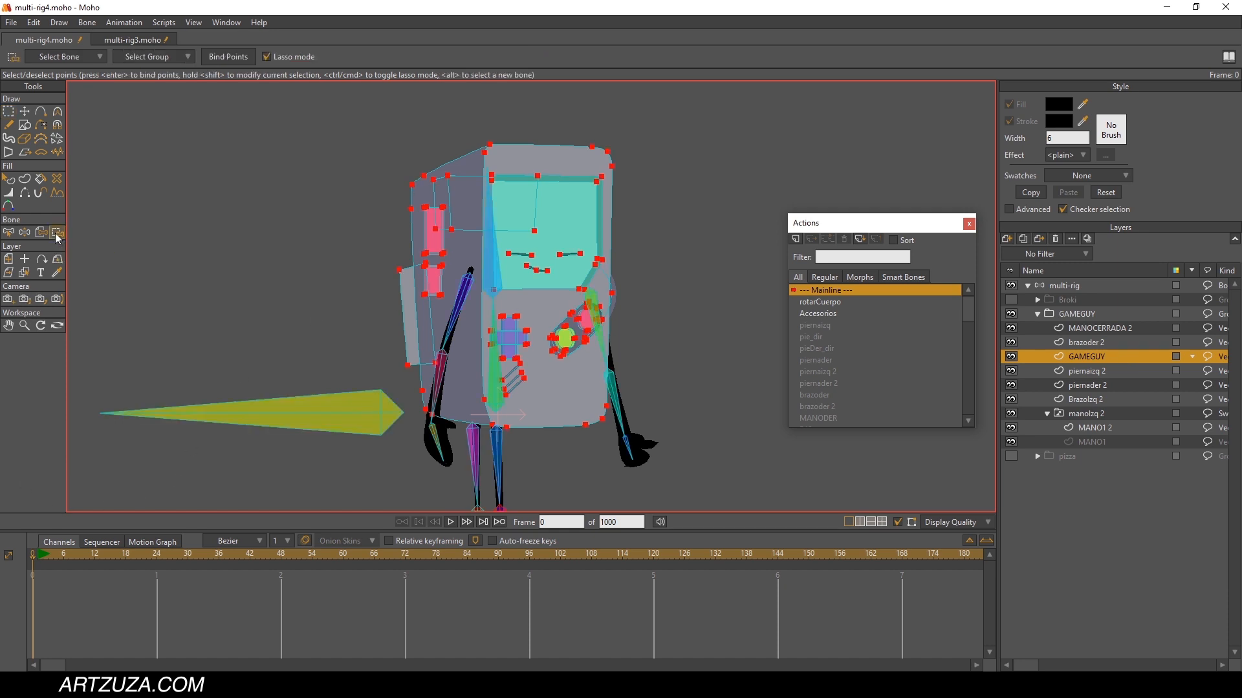
pyautogui.keyDown('alt'); pyautogui.click(496, 370); pyautogui.keyUp('alt')
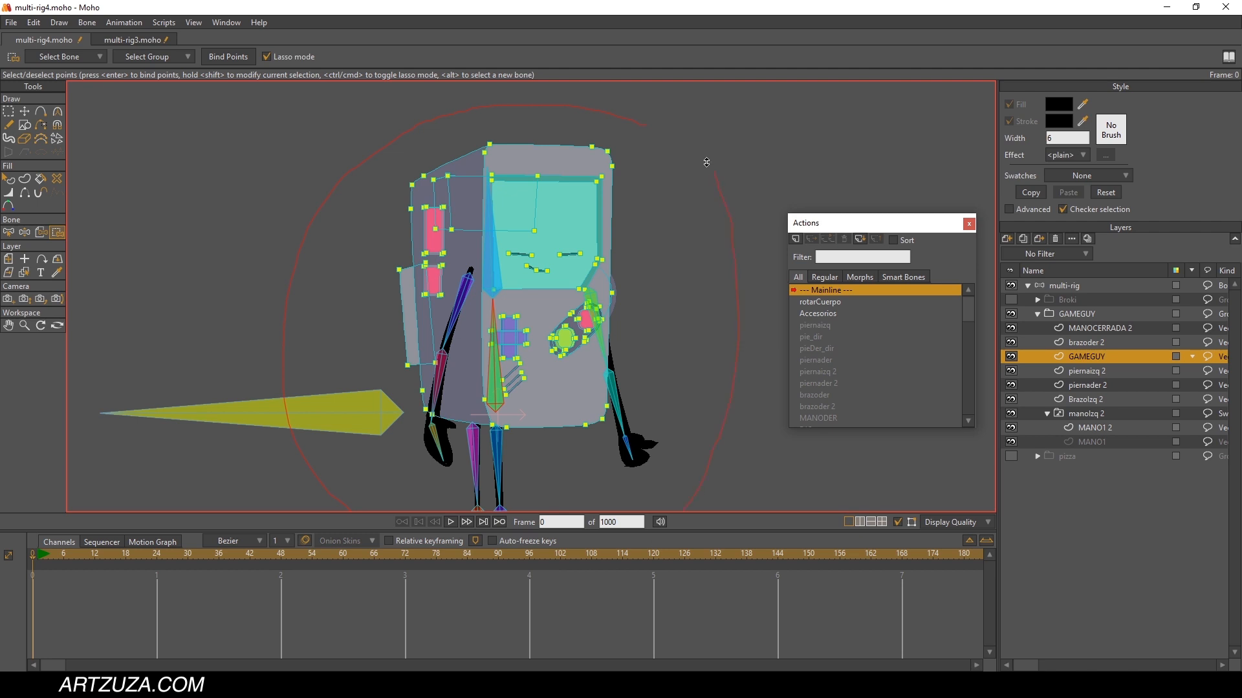
pyautogui.moveTo(616, 121); pyautogui.dragTo(608, 120)
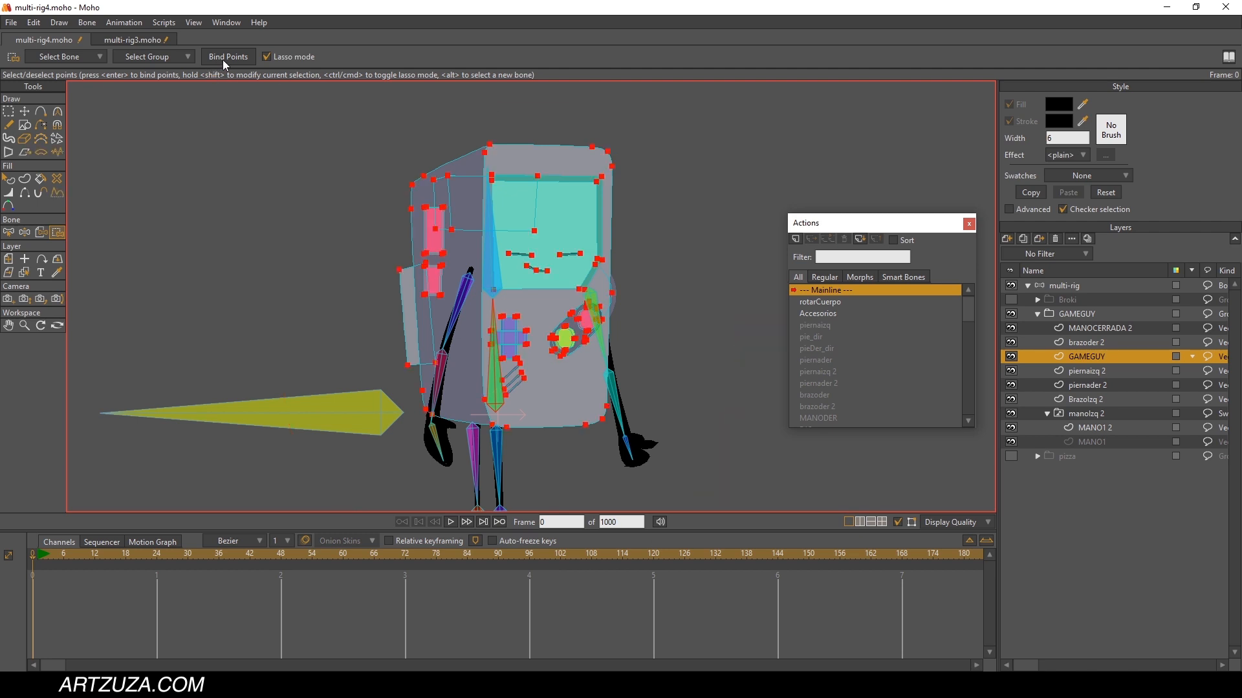
pyautogui.click(1036, 314)
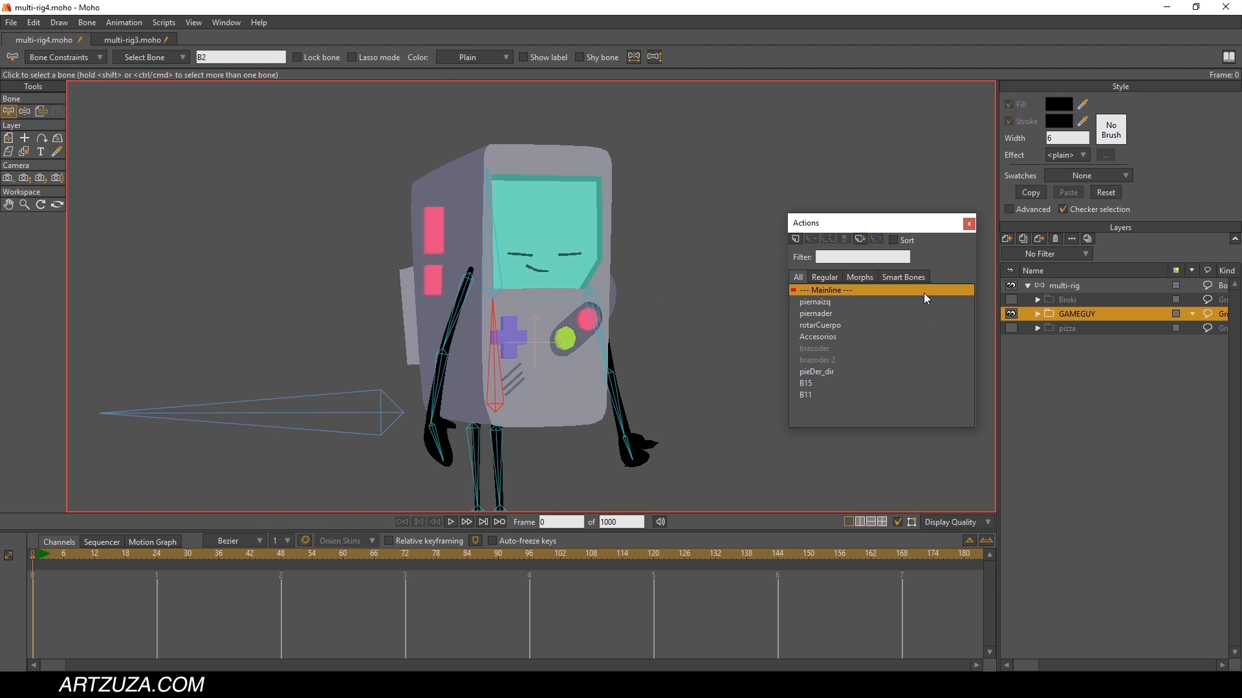
# Step: Show Broki in place of GAMEGUY and pick its aguacate body layer inside the mask-face group
pyautogui.click(1013, 315)
pyautogui.click(1011, 300)
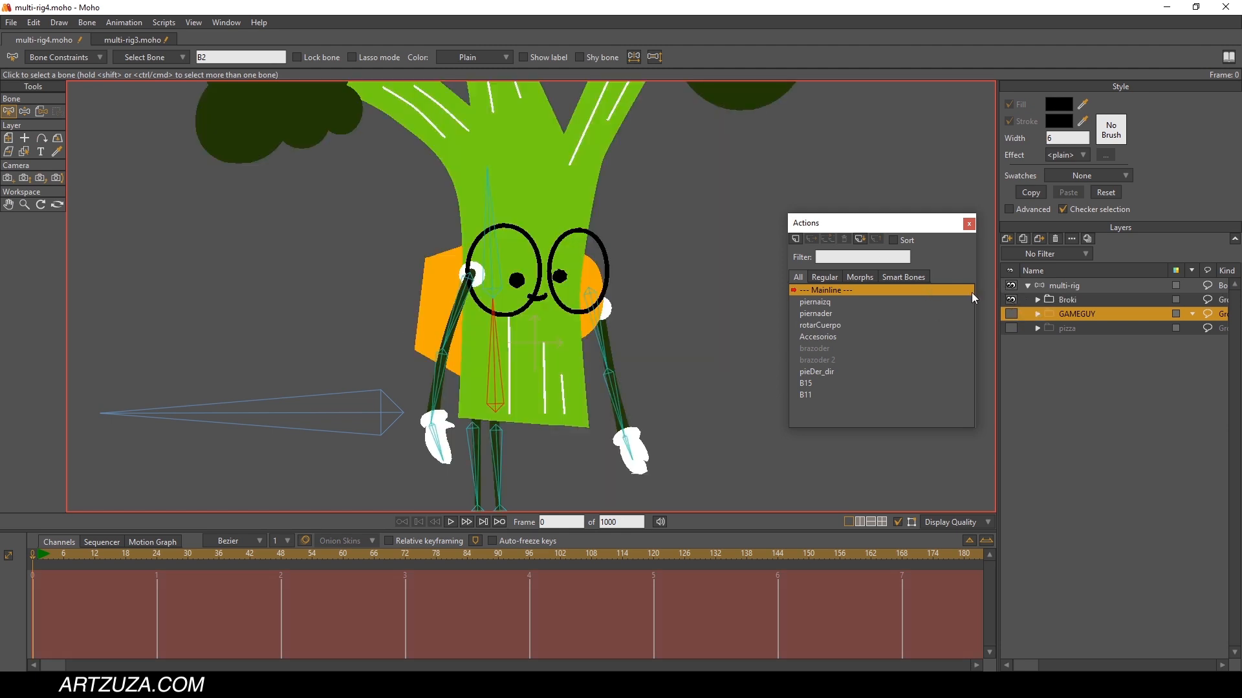
pyautogui.click(25, 151)
pyautogui.click(525, 244)
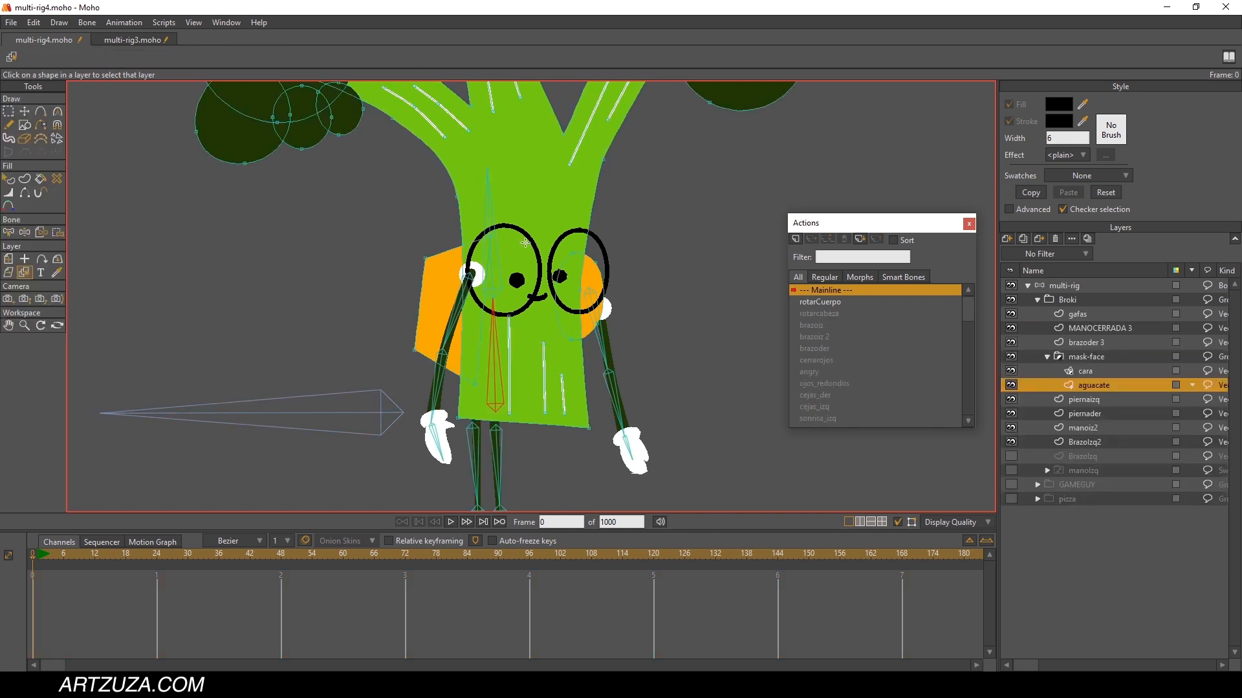
pyautogui.scroll(-1, 525, 244)
pyautogui.scroll(-1, 490, 272)
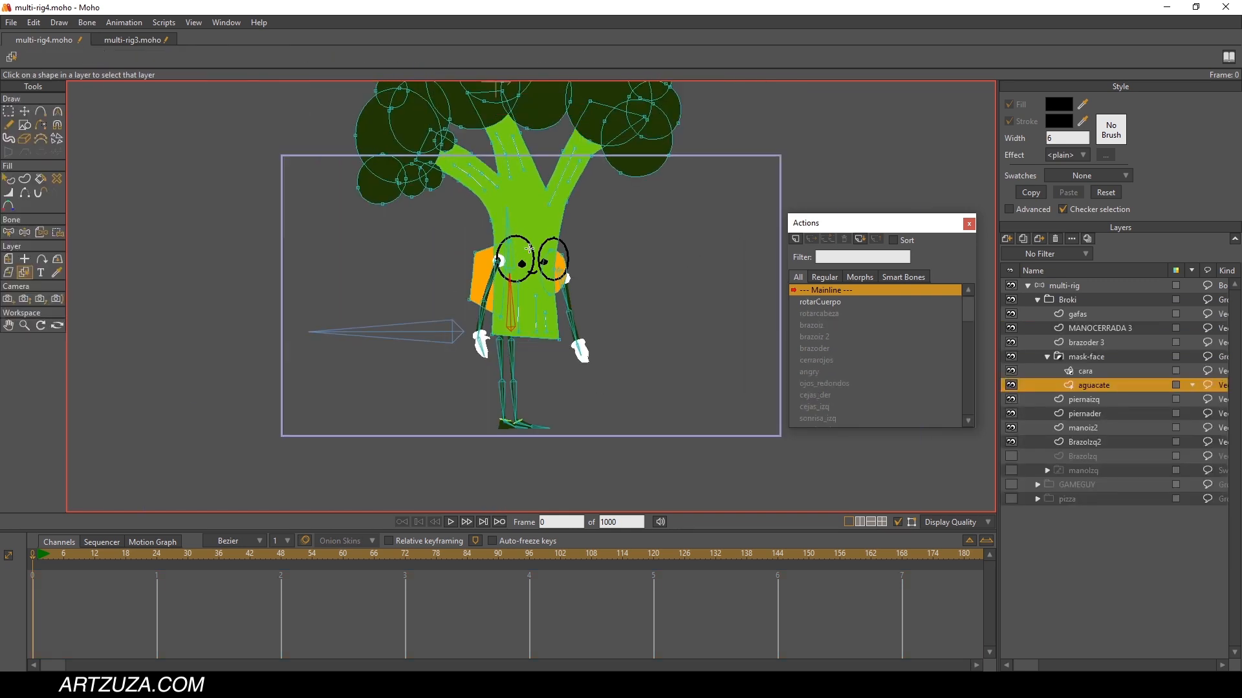
# Step: Bind all points of Broki's aguacate layer, including the treetop, to the lower torso bone B2
pyautogui.click(56, 231)
pyautogui.scroll(1, 482, 343)
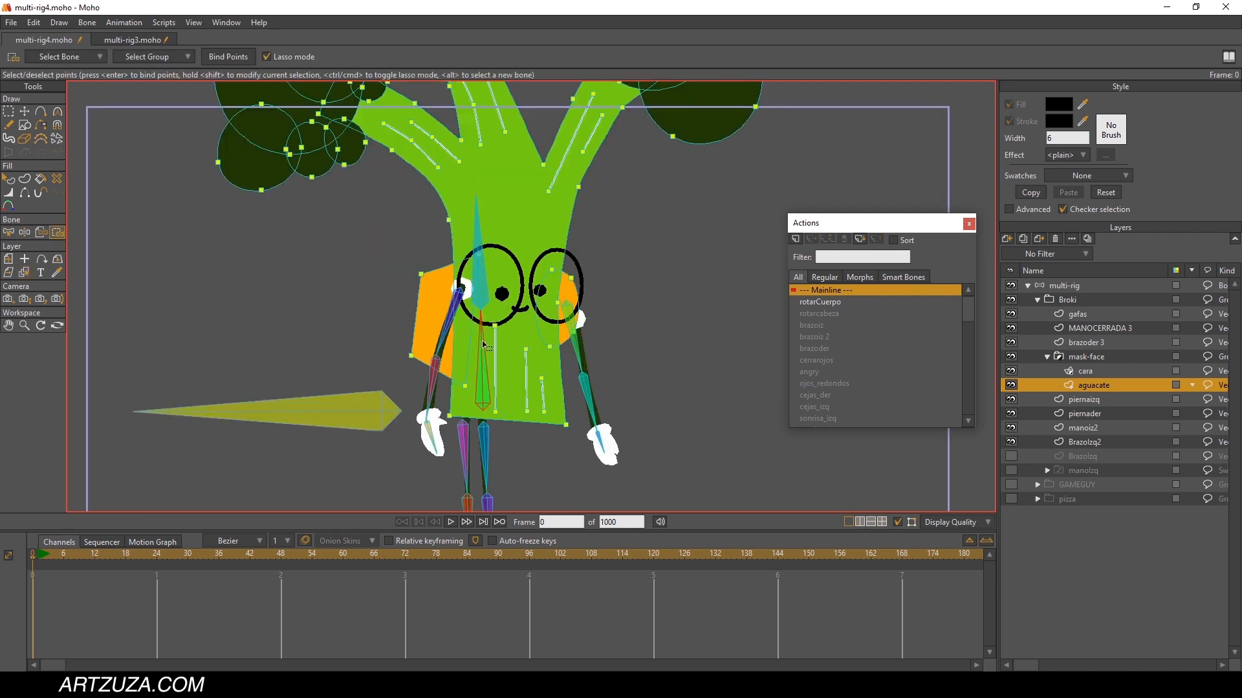
pyautogui.scroll(-1, 483, 344)
pyautogui.moveTo(298, 216)
pyautogui.mouseDown()
pyautogui.moveTo(431, 410)
pyautogui.moveTo(780, 286)
pyautogui.moveTo(705, 101)
pyautogui.moveTo(491, 97)
pyautogui.mouseUp()
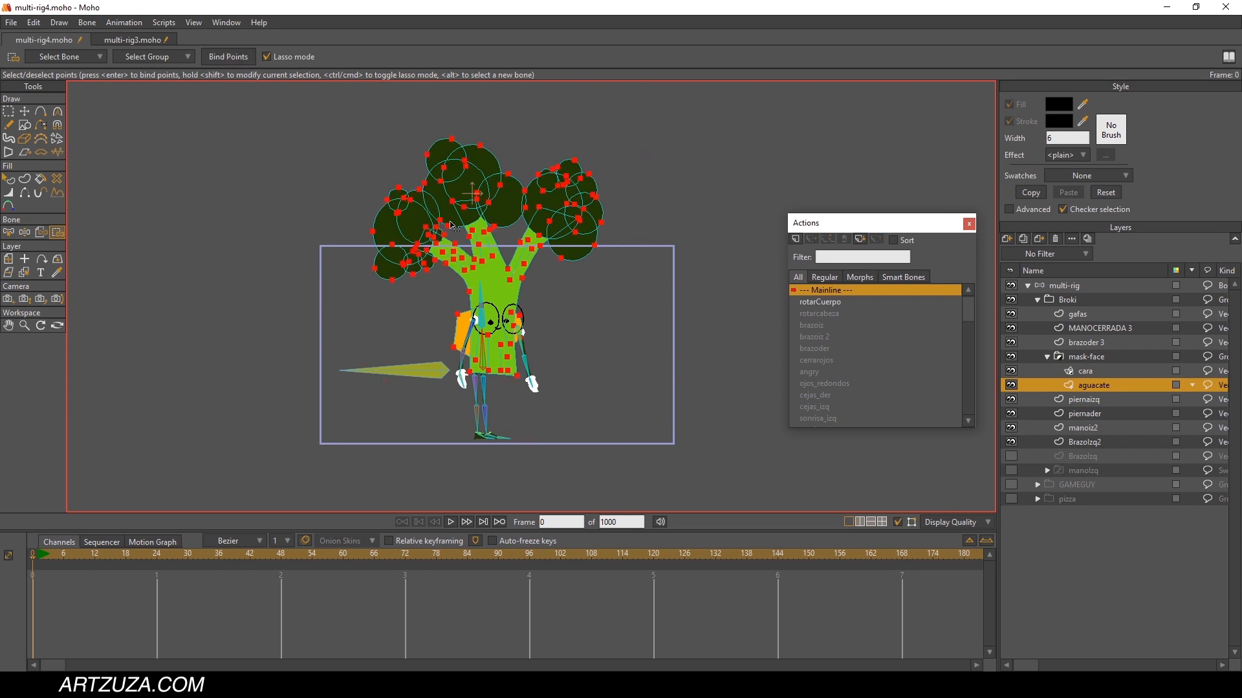
pyautogui.scroll(2, 494, 308)
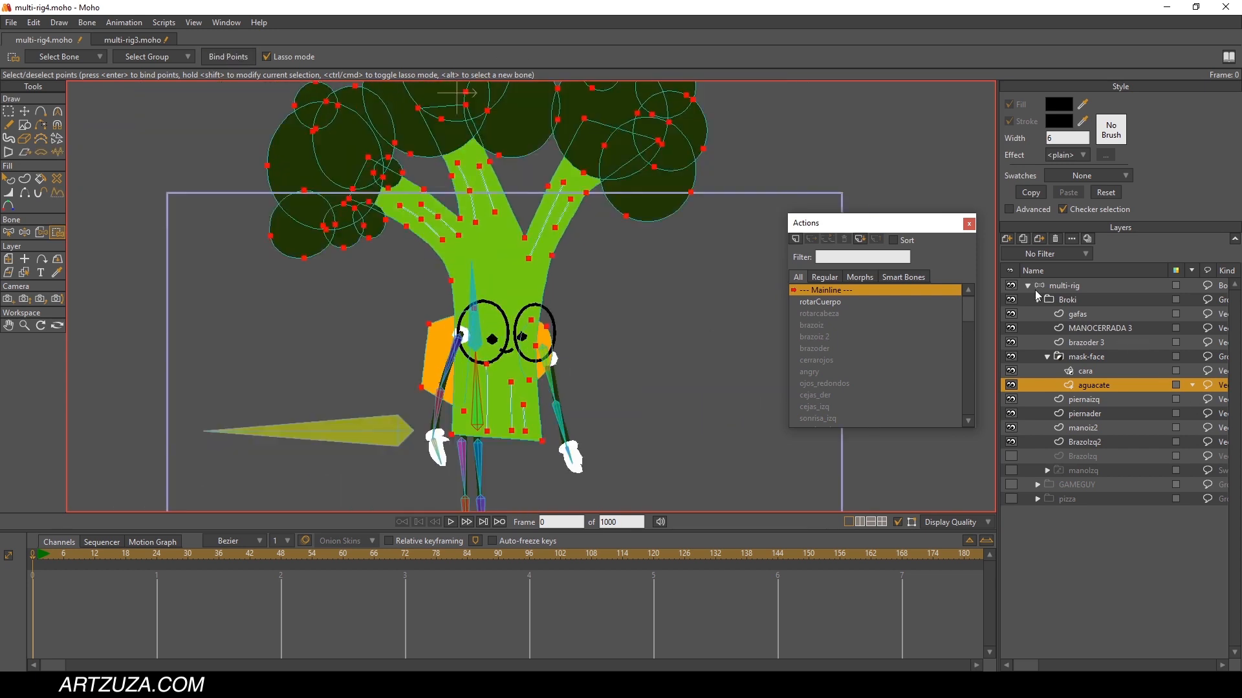
pyautogui.click(1037, 300)
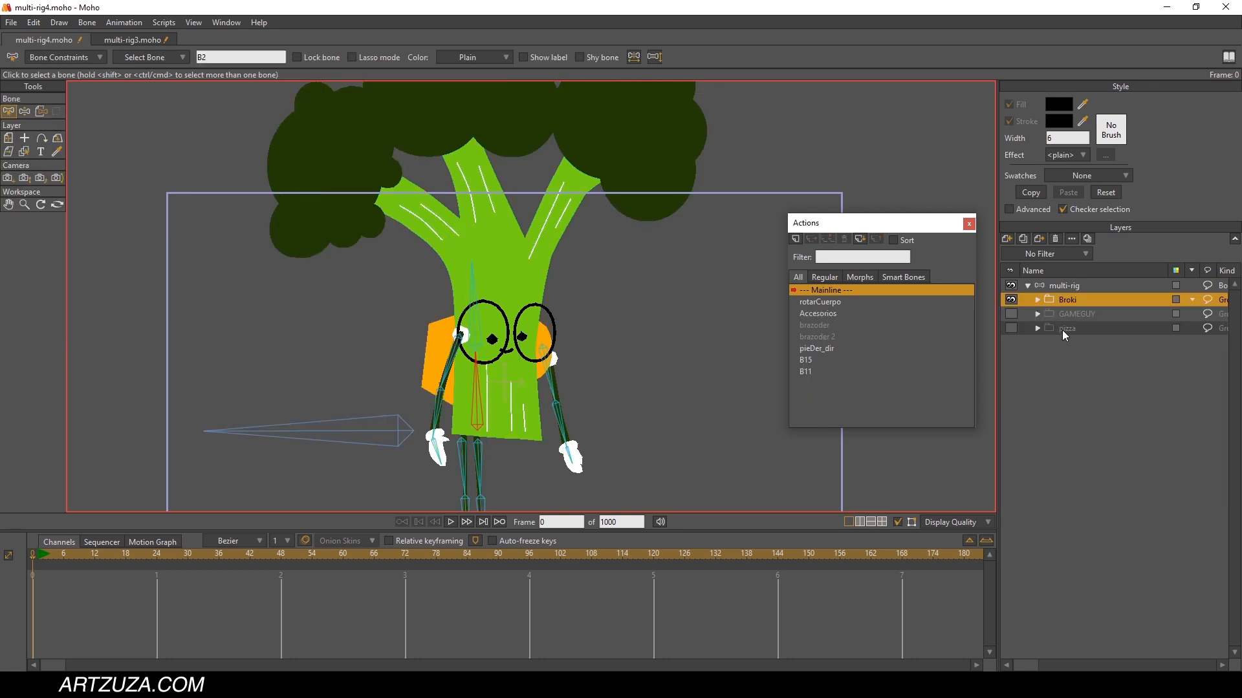
# Step: Show pizza in place of Broki and pick the pizza body layer inside its mask-face group
pyautogui.click(1010, 300)
pyautogui.click(1010, 328)
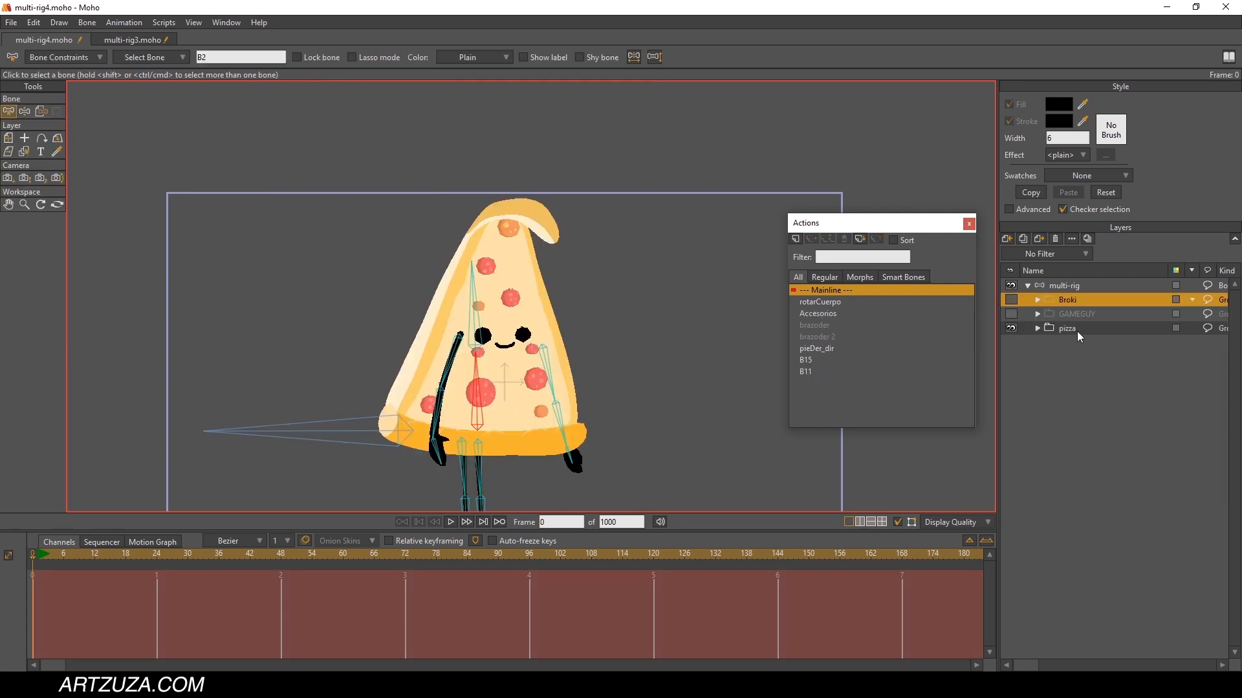
pyautogui.click(25, 152)
pyautogui.click(506, 308)
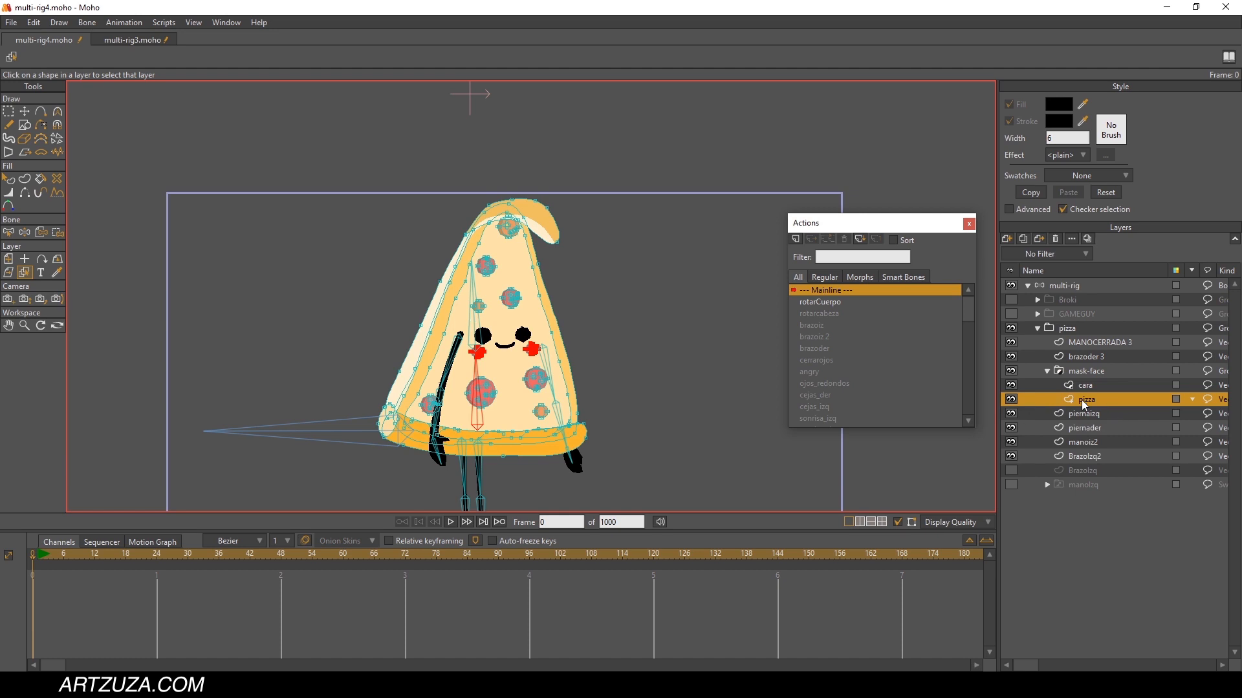
# Step: Bind pizza's entire mask-face group to the lower torso bone B2 as a layer
pyautogui.click(1080, 374)
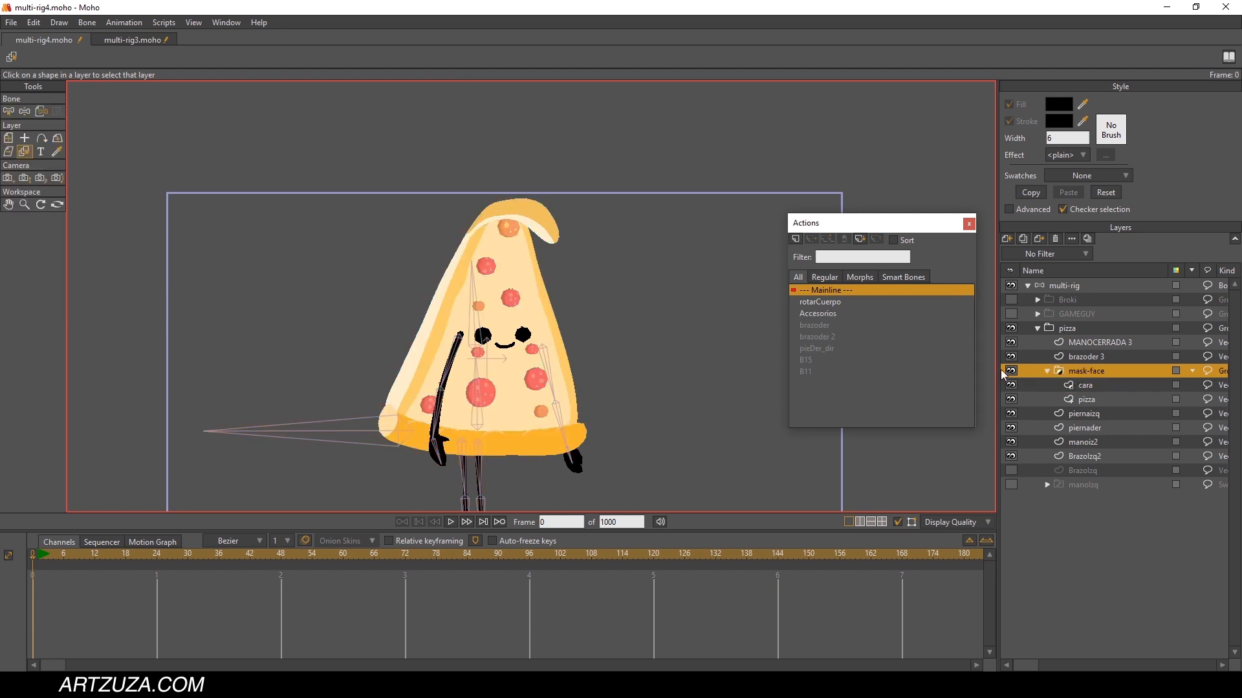
pyautogui.click(1047, 372)
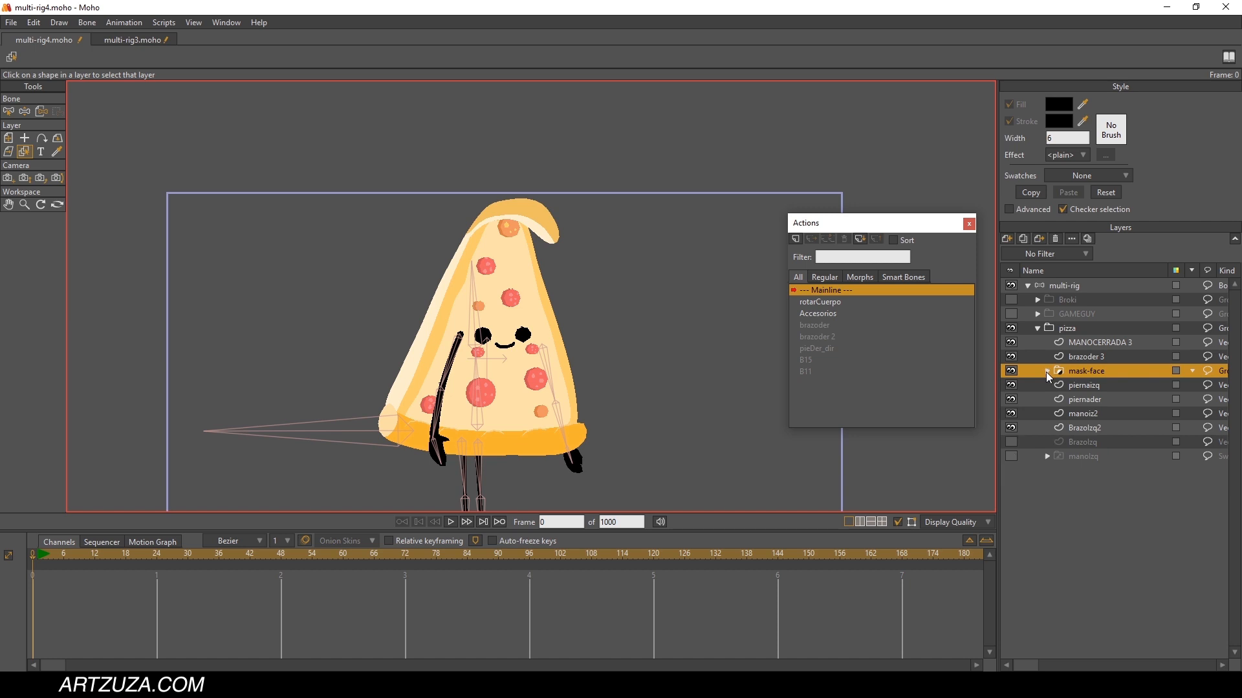
pyautogui.click(1048, 372)
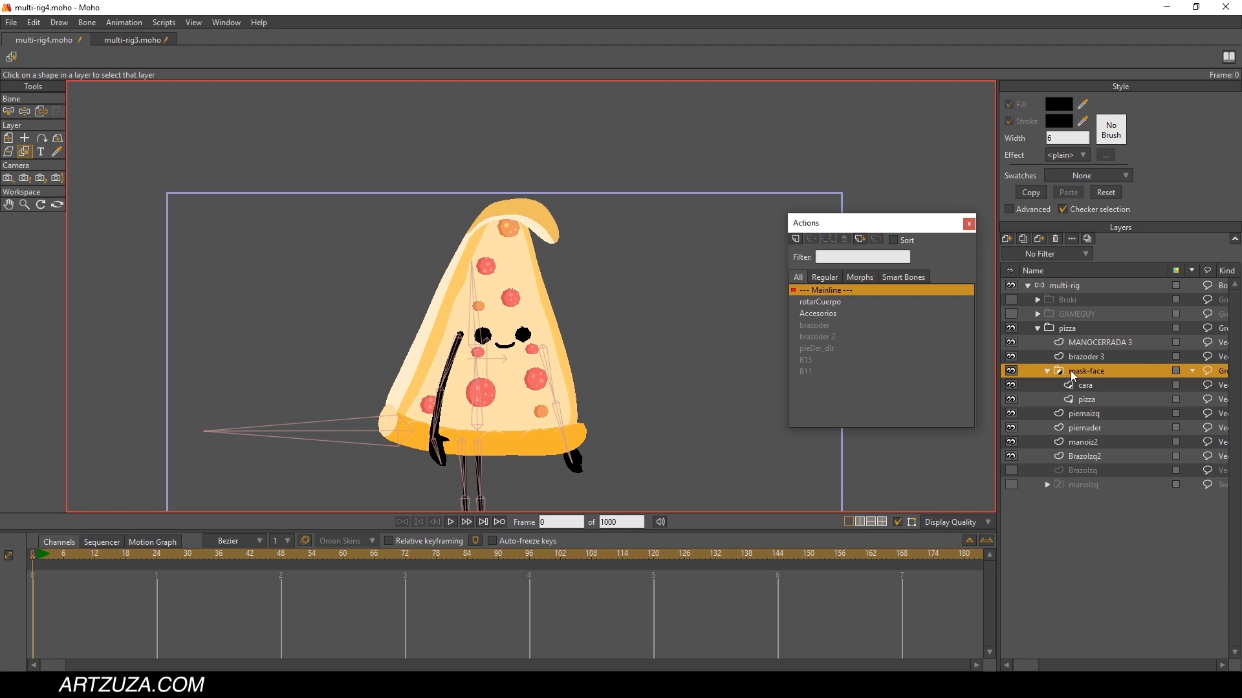
pyautogui.click(1047, 372)
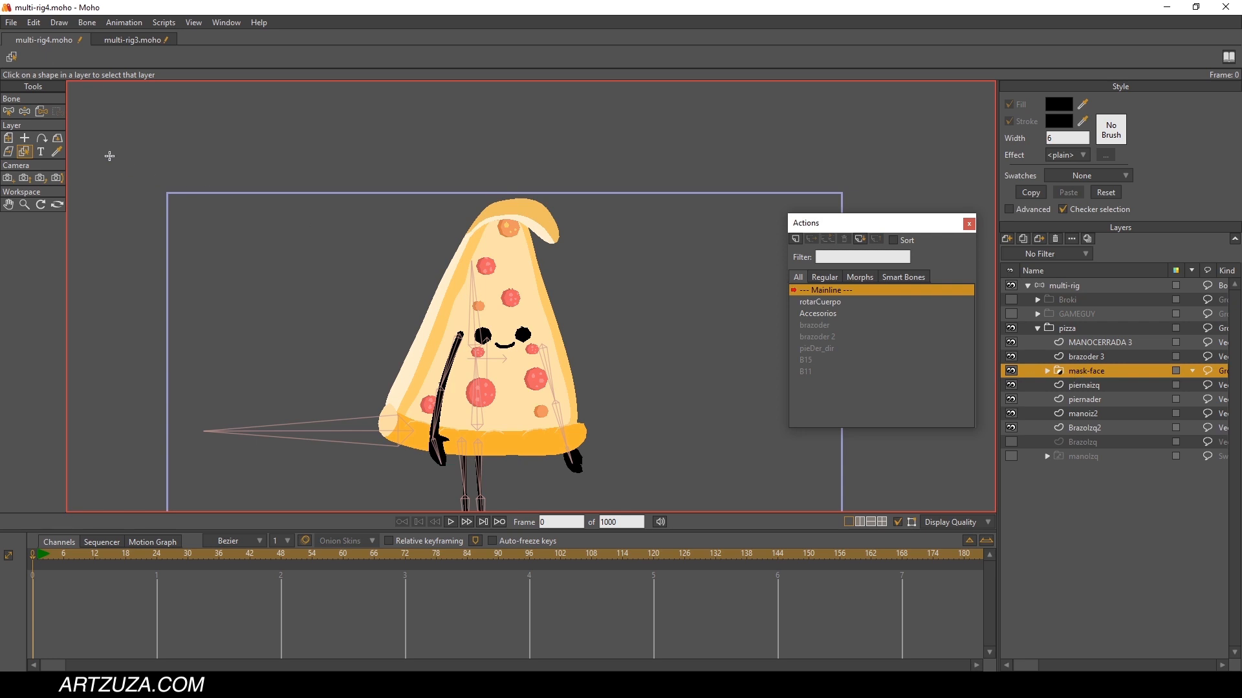
pyautogui.click(42, 113)
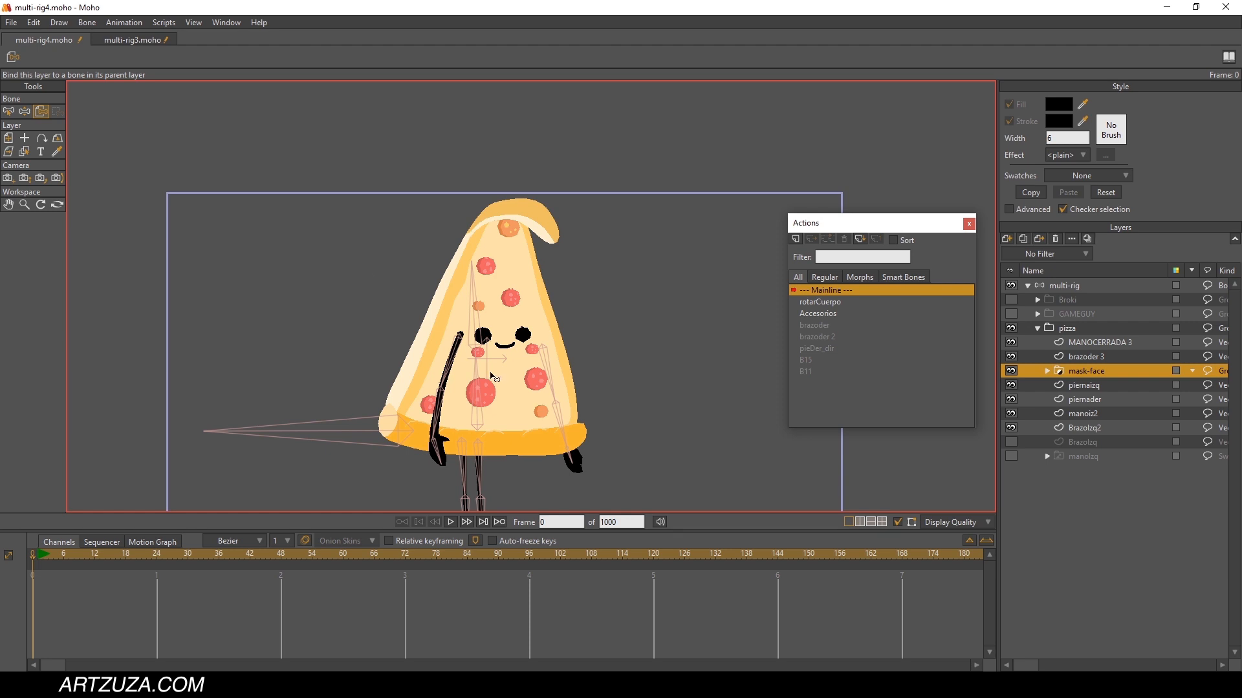
pyautogui.scroll(1, 478, 386)
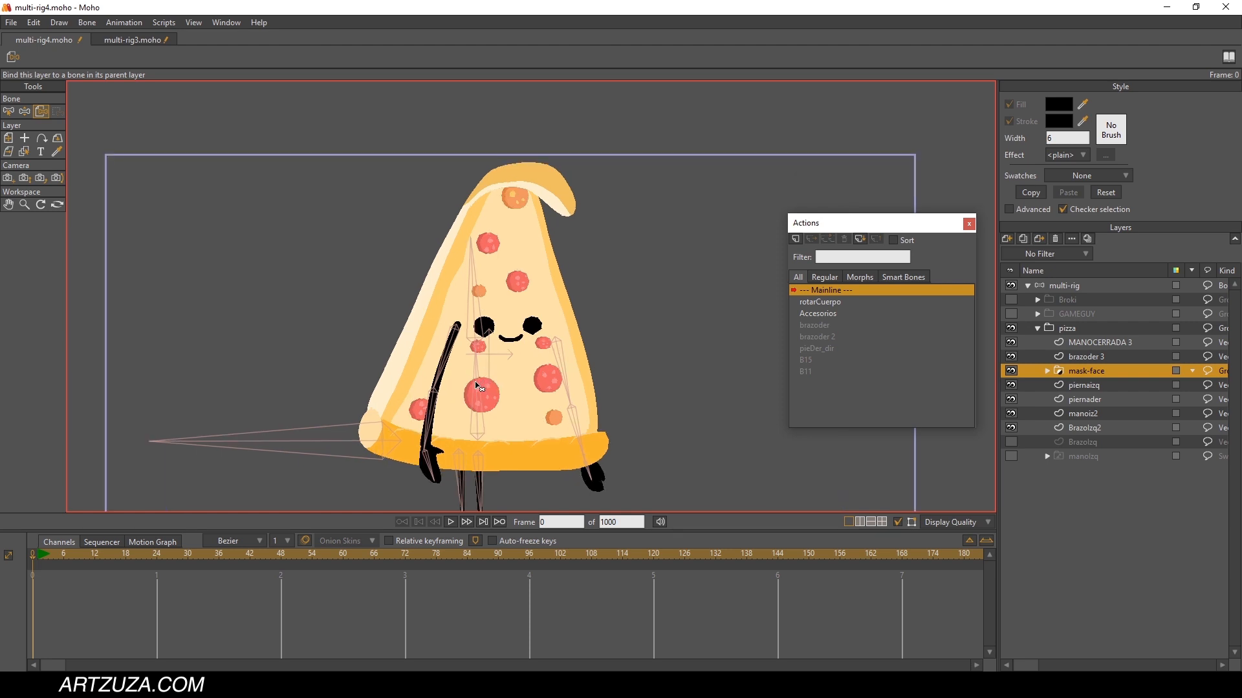
pyautogui.scroll(2, 478, 386)
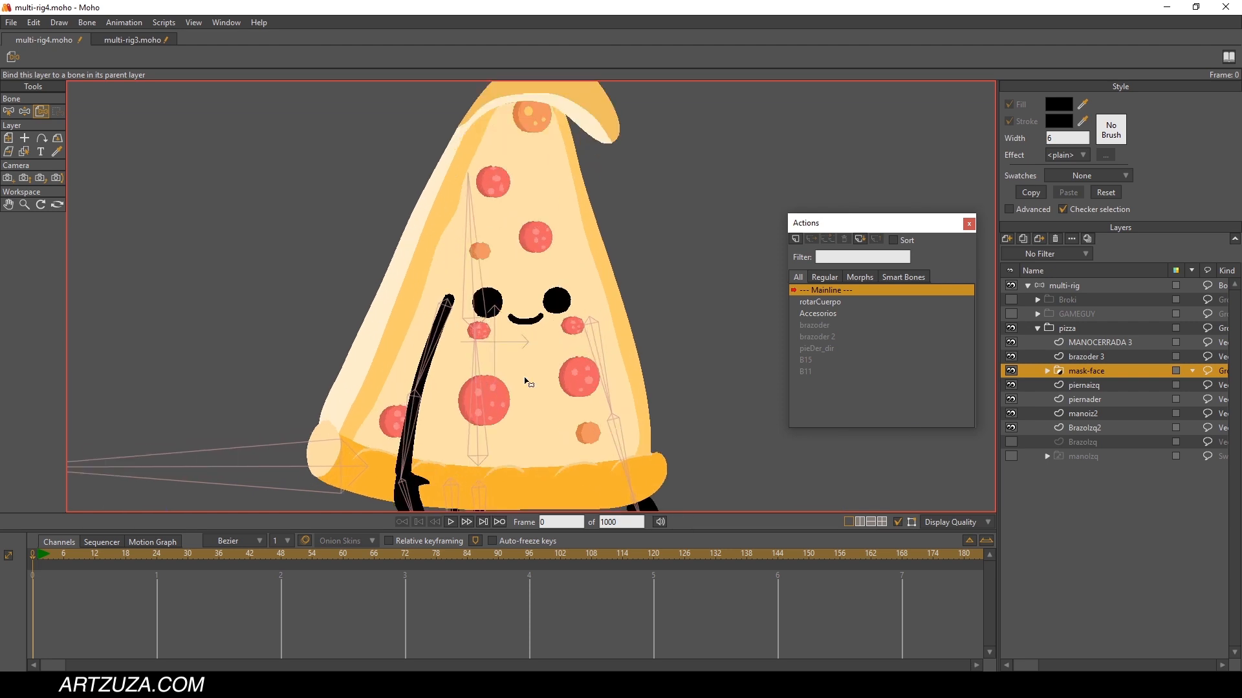
pyautogui.click(478, 377)
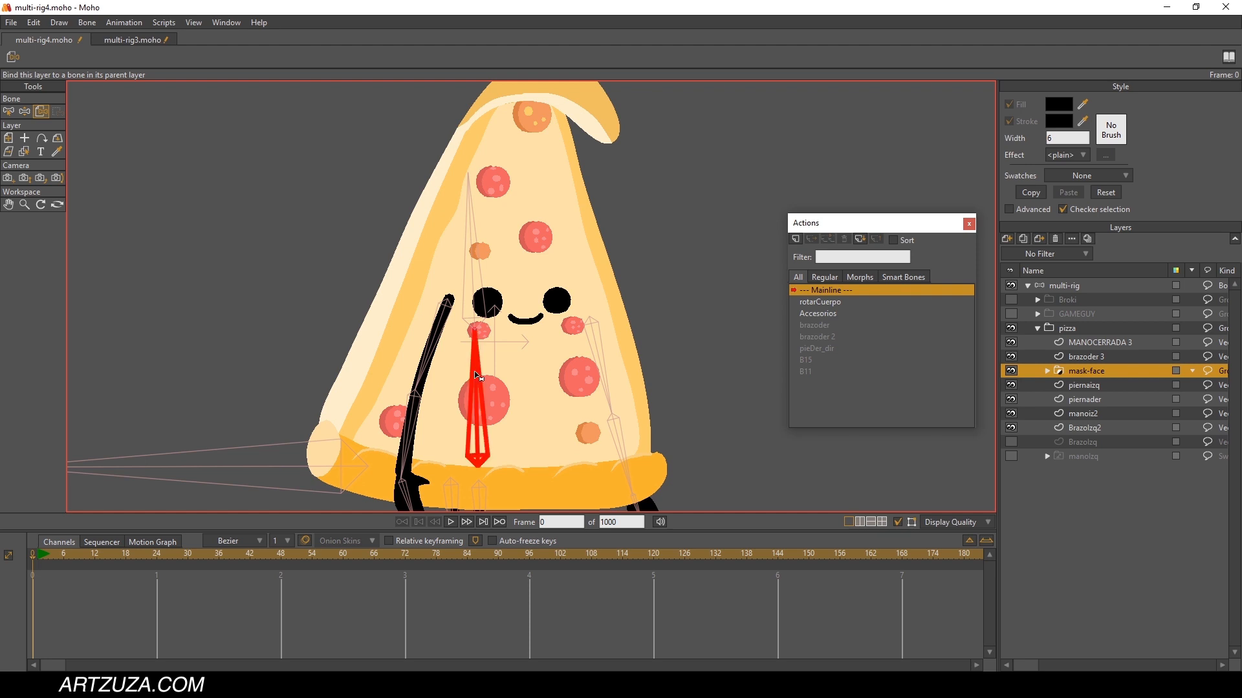
pyautogui.scroll(-5, 478, 377)
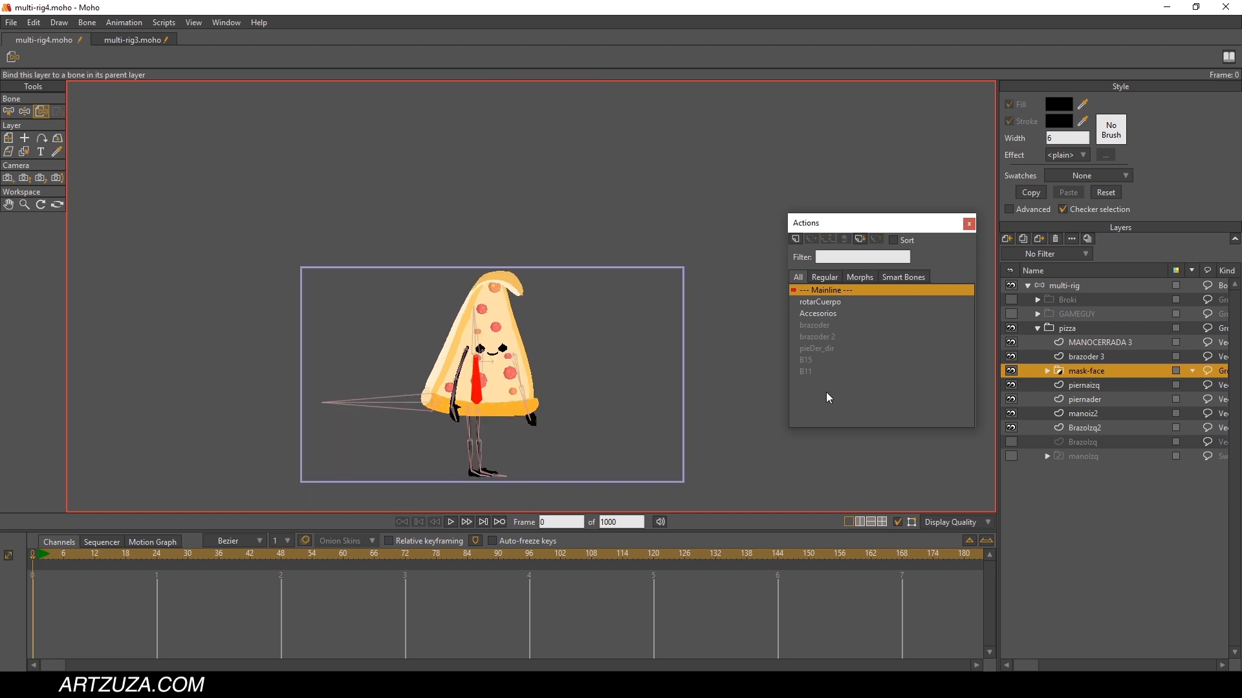
pyautogui.click(1037, 328)
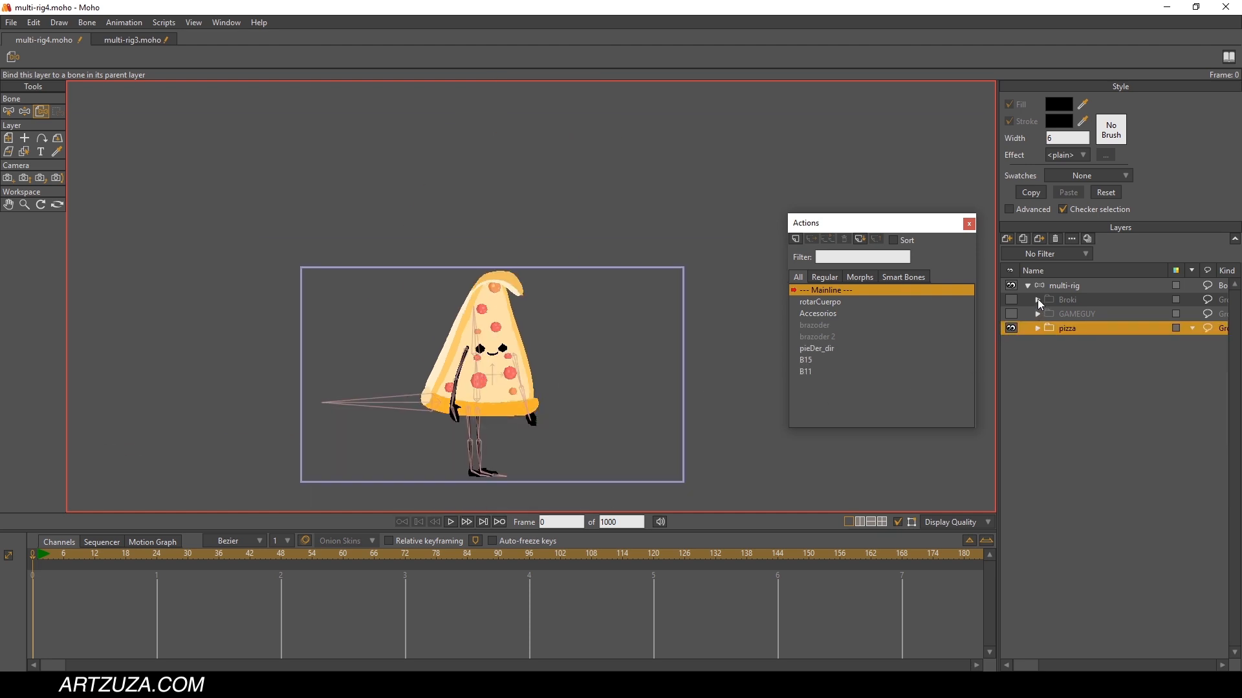
# Step: Show Broki alongside pizza and bind Broki's entire mask-face group to the lower torso bone B2 as a layer
pyautogui.click(1038, 300)
pyautogui.click(1096, 360)
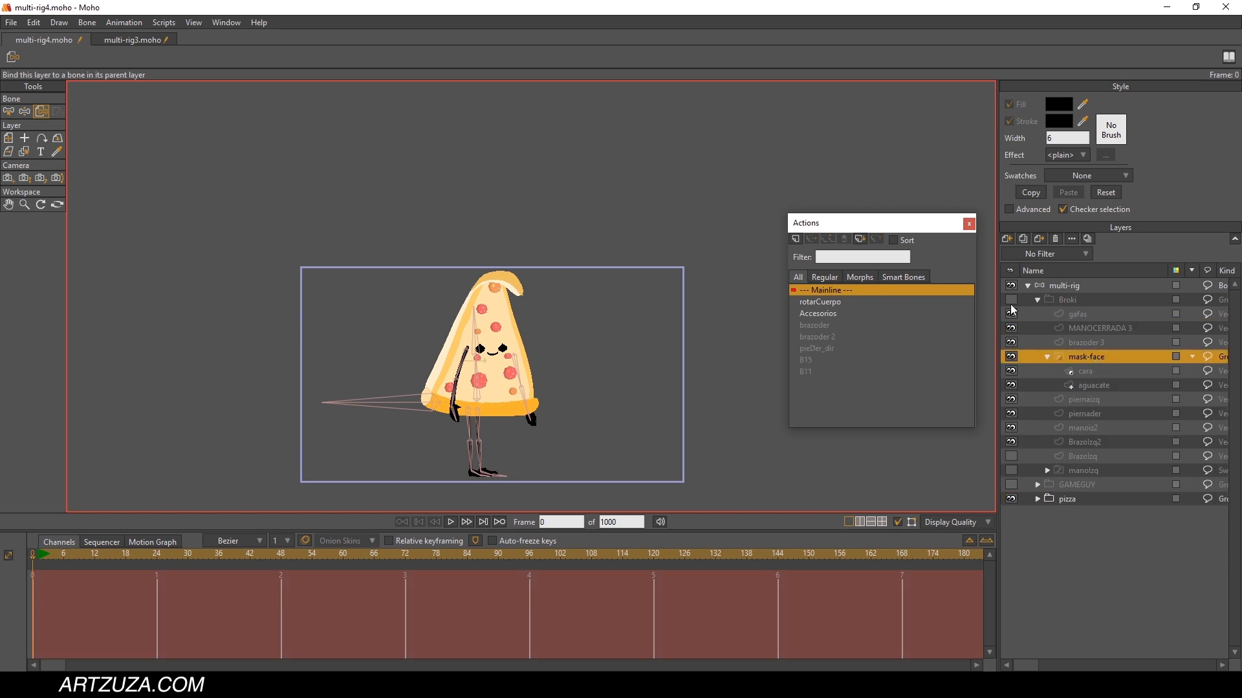
pyautogui.click(1010, 301)
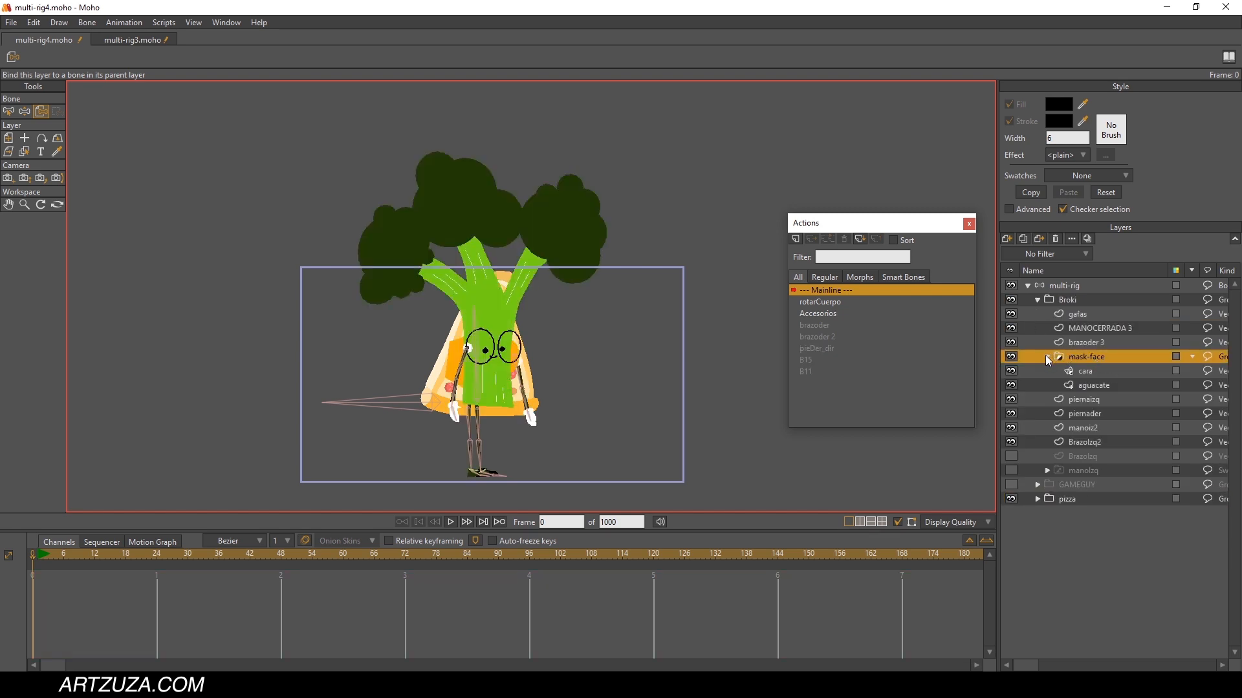
pyautogui.click(1047, 357)
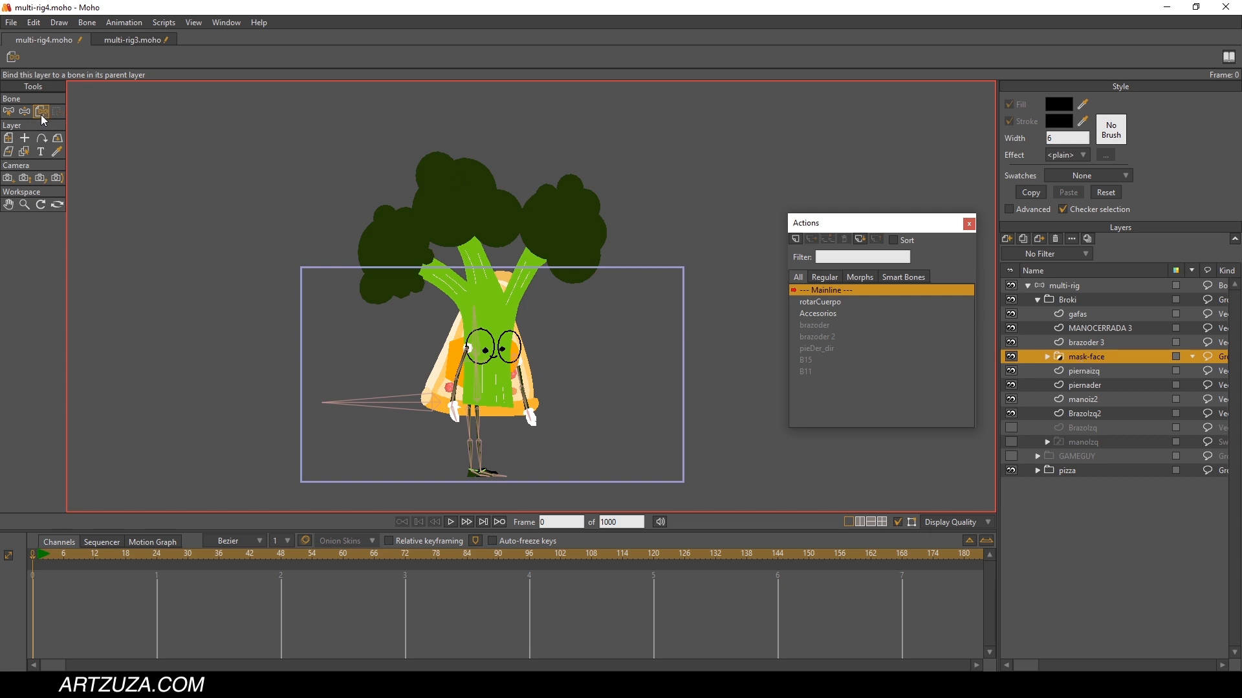
pyautogui.scroll(3, 183, 226)
pyautogui.moveTo(672, 384); pyautogui.dragTo(524, 148)
pyautogui.scroll(6, 523, 187)
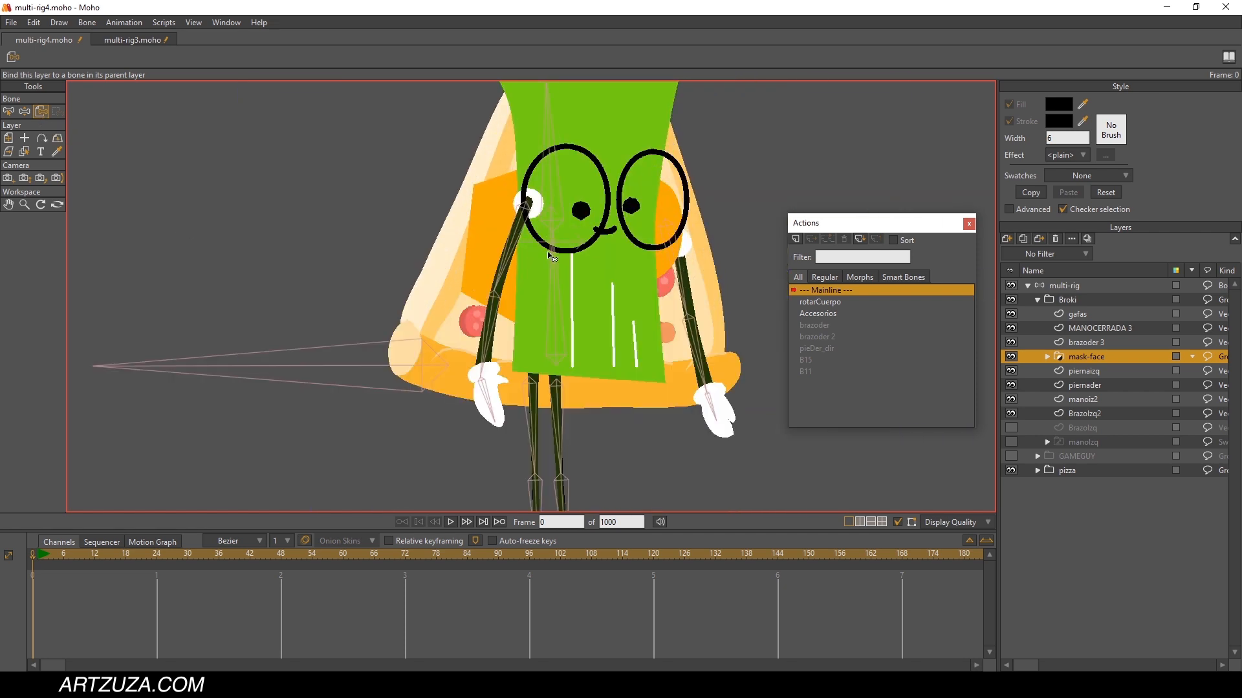
pyautogui.click(554, 272)
pyautogui.scroll(-5, 639, 298)
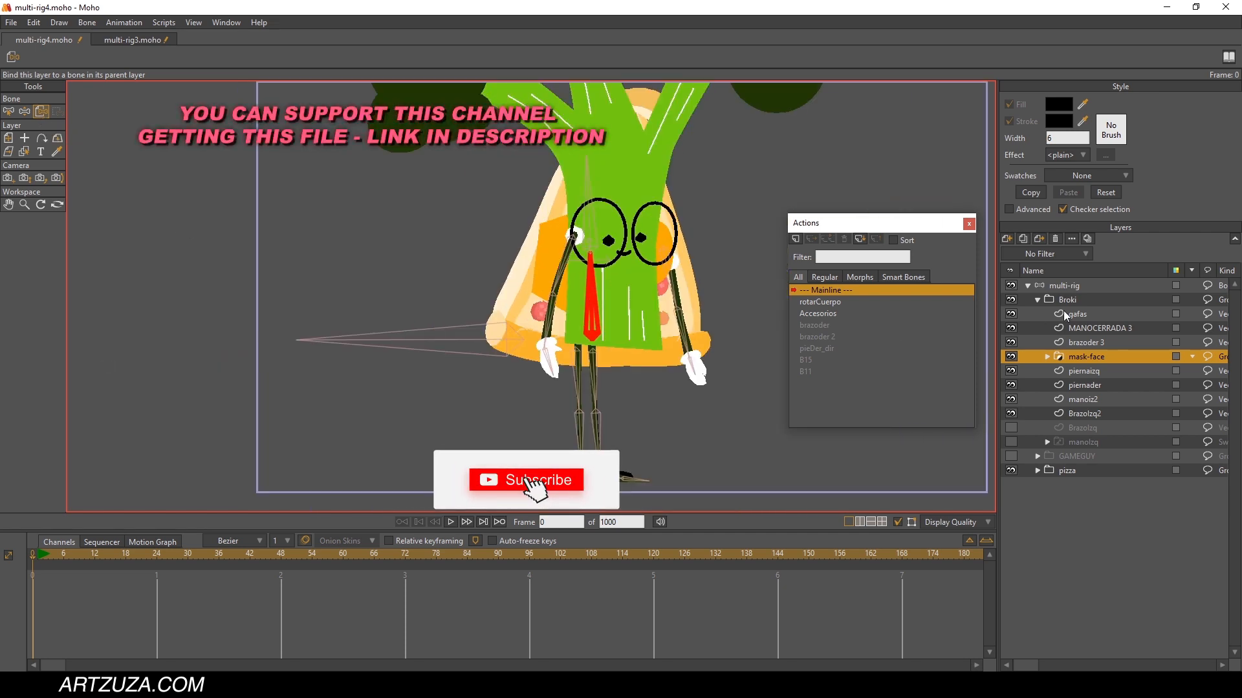
# Step: Test the multi-rig's torso bones with Manipulate Bones on Broki and pizza, hiding Broki to check pizza alone
pyautogui.click(1039, 300)
pyautogui.click(1054, 284)
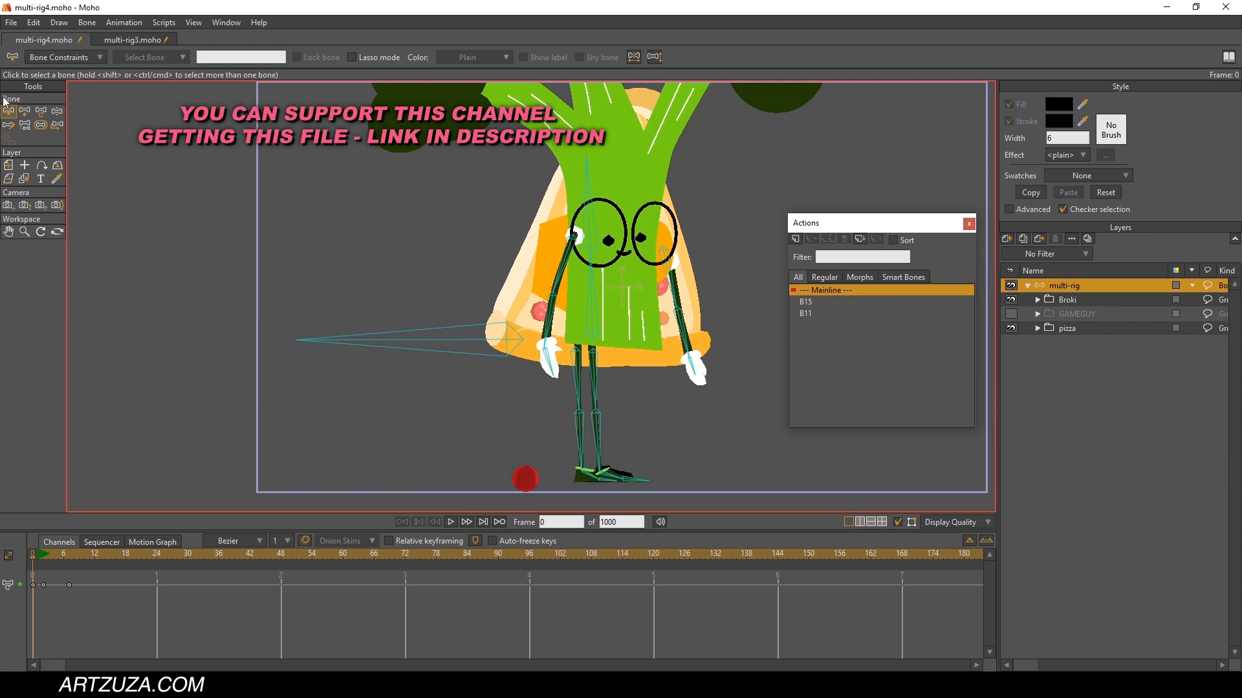
pyautogui.click(57, 111)
pyautogui.scroll(-2, 589, 287)
pyautogui.moveTo(590, 286); pyautogui.dragTo(610, 318)
pyautogui.scroll(3, 560, 270)
pyautogui.click(1011, 300)
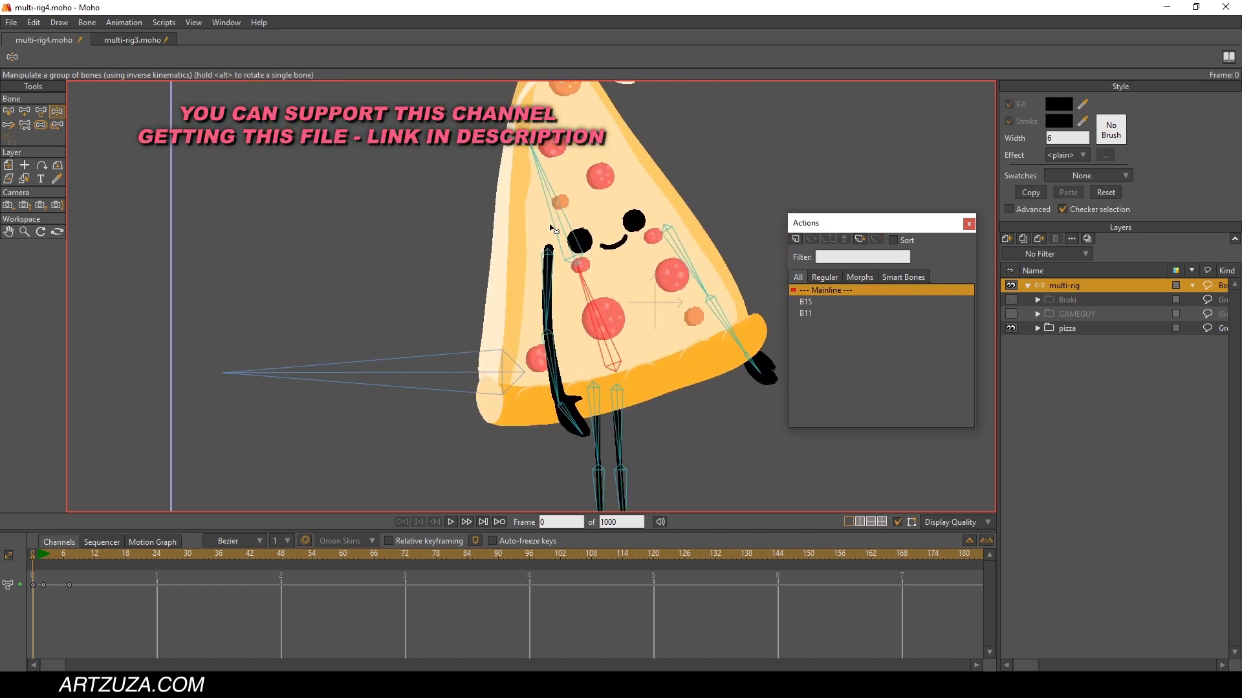
pyautogui.moveTo(551, 229); pyautogui.dragTo(631, 231)
pyautogui.scroll(-2, 631, 231)
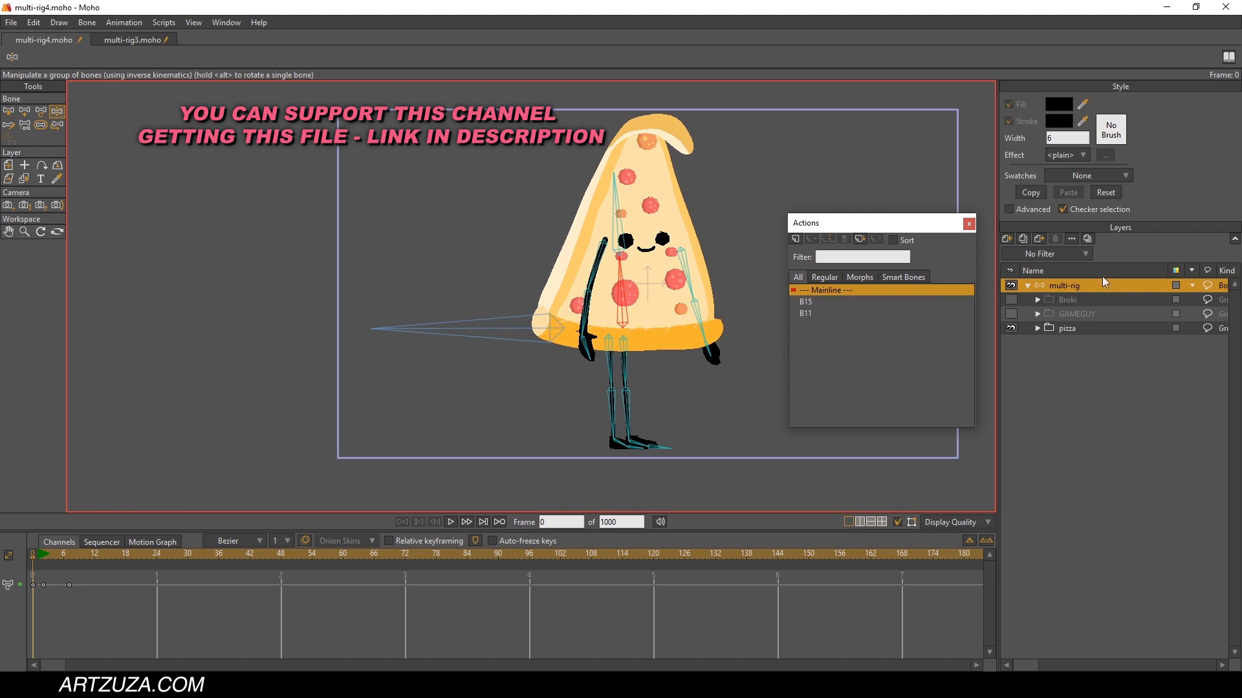
# Step: Show Broki in place of pizza and bind its gafas layer to the lower torso bone B2
pyautogui.click(1011, 328)
pyautogui.click(1010, 299)
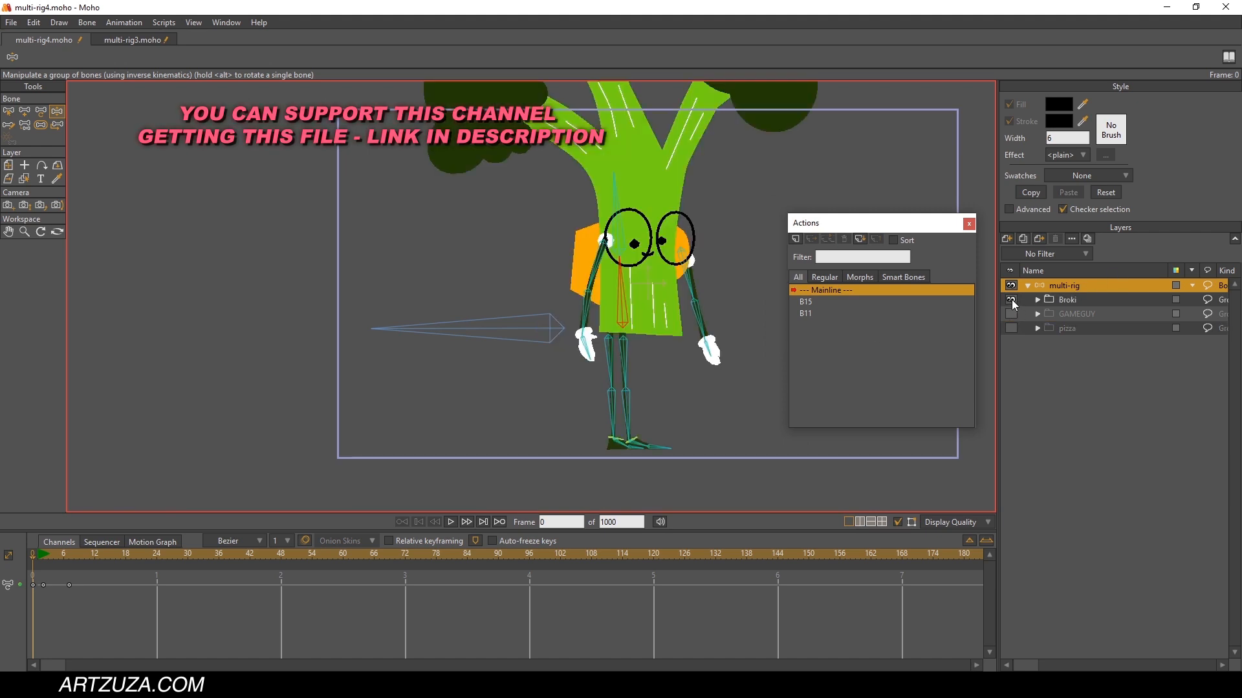
pyautogui.scroll(2, 676, 234)
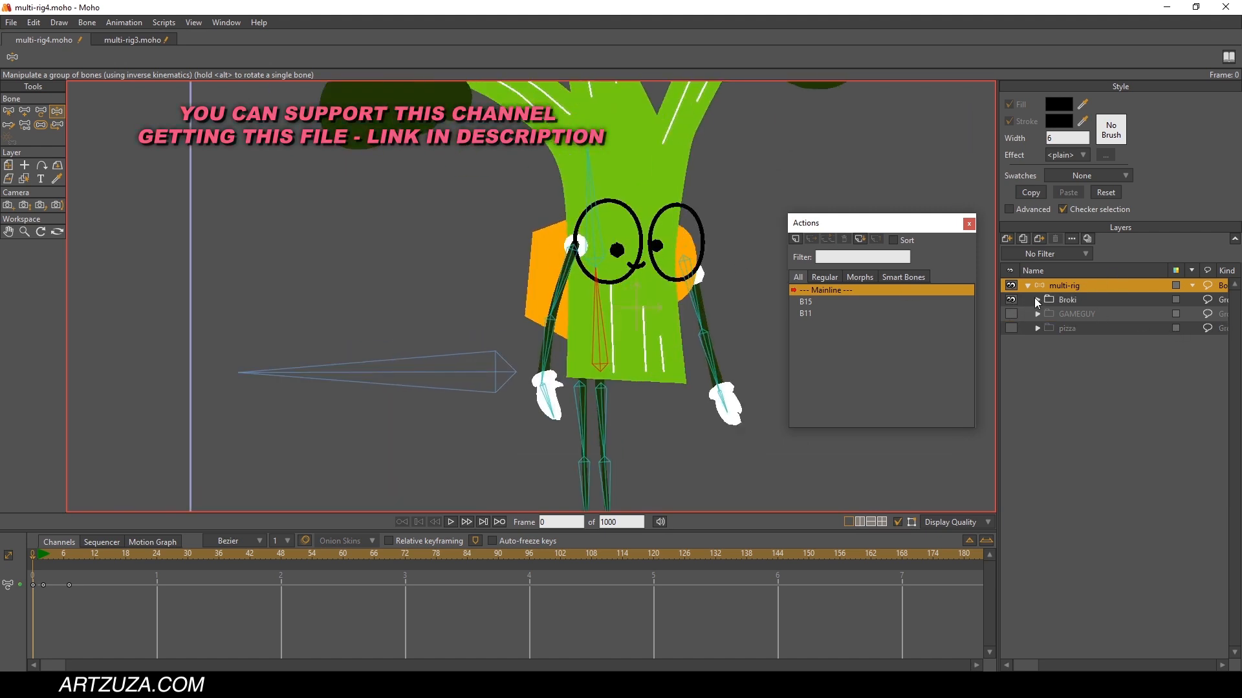
pyautogui.click(1037, 300)
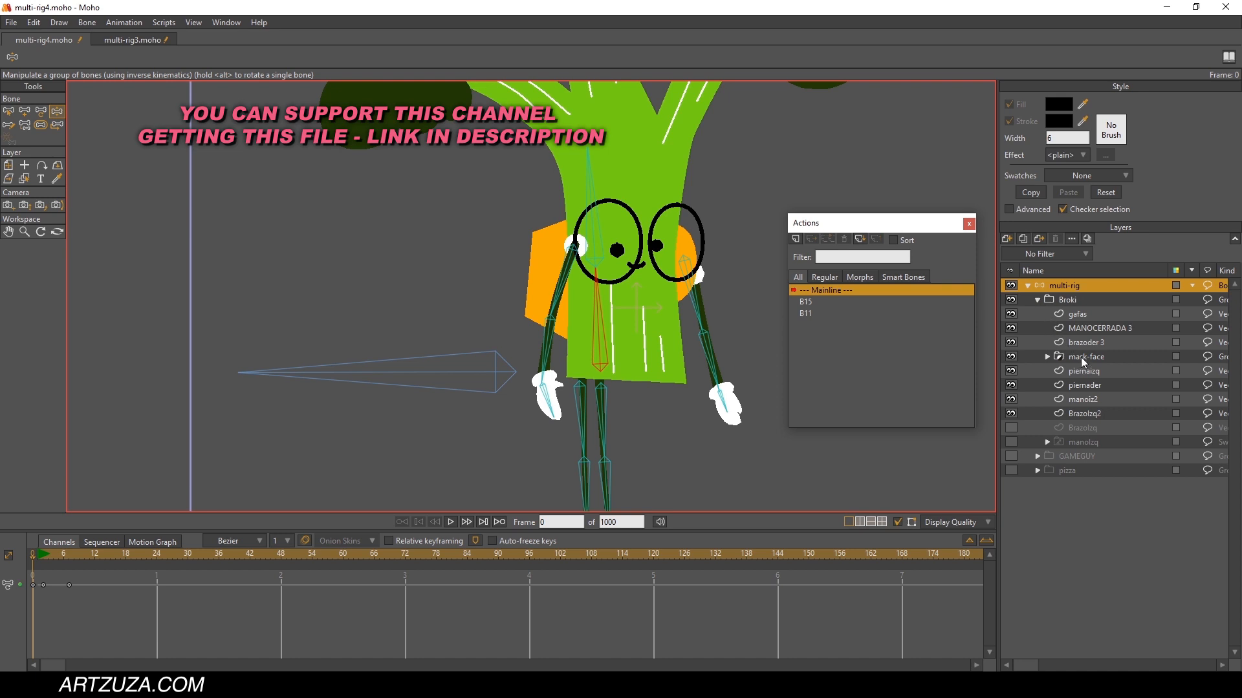
pyautogui.click(1089, 317)
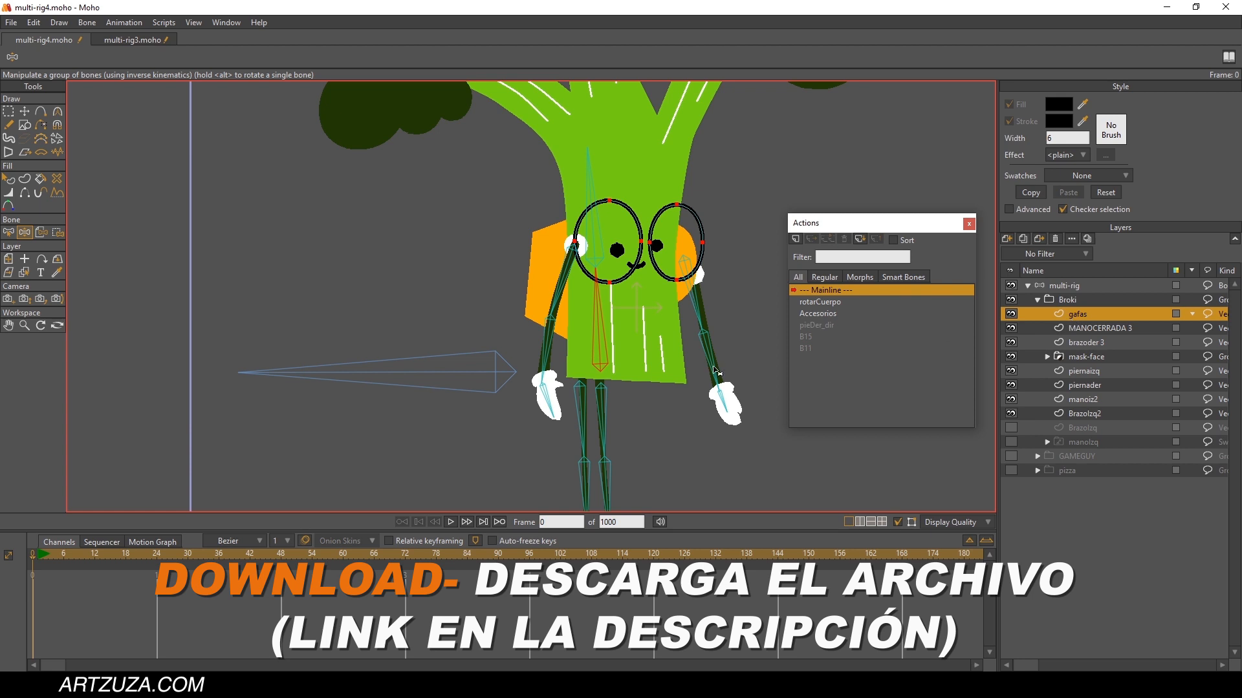
pyautogui.click(41, 235)
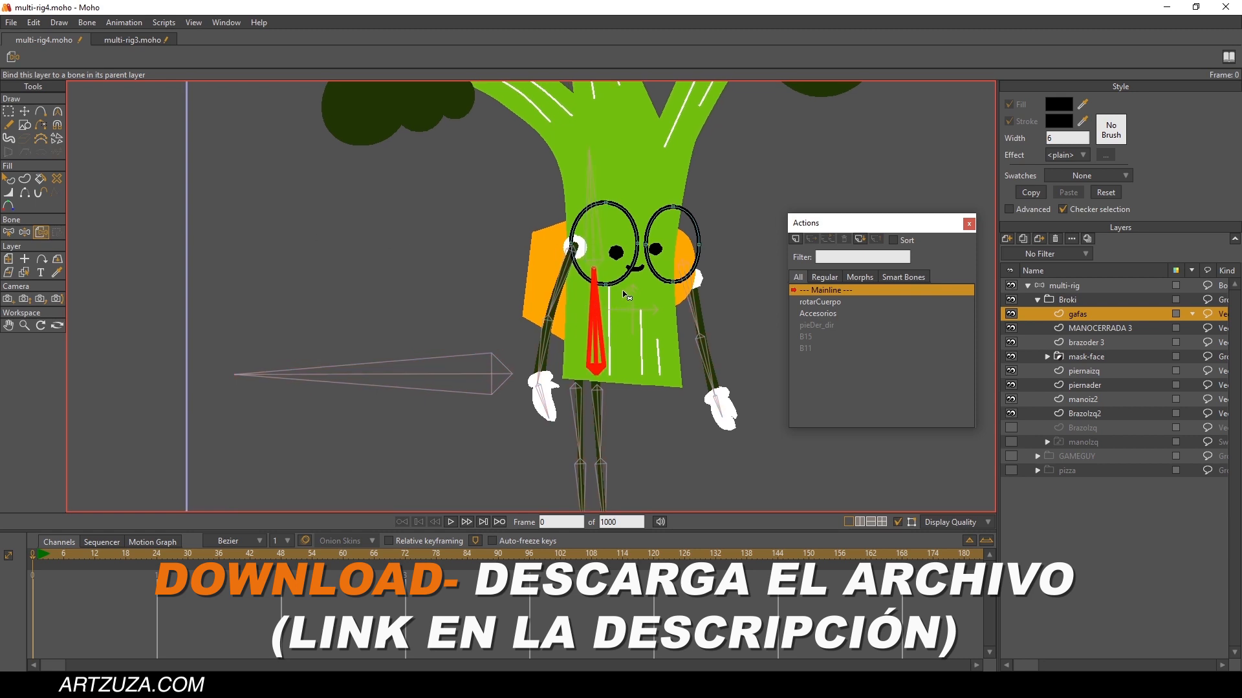
pyautogui.scroll(-3, 589, 288)
pyautogui.moveTo(588, 289); pyautogui.dragTo(584, 311)
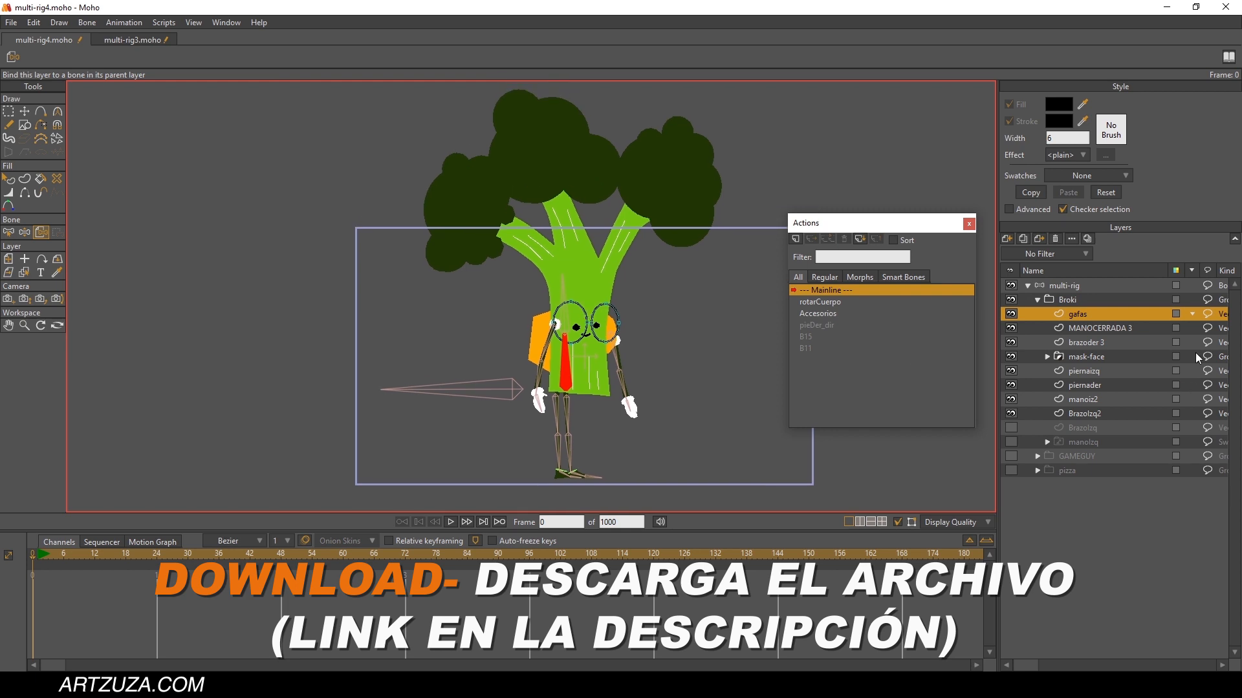
# Step: Test the gafas binding and legs on Broki by manipulating the multi-rig's torso and leg bones
pyautogui.click(1037, 299)
pyautogui.click(1064, 285)
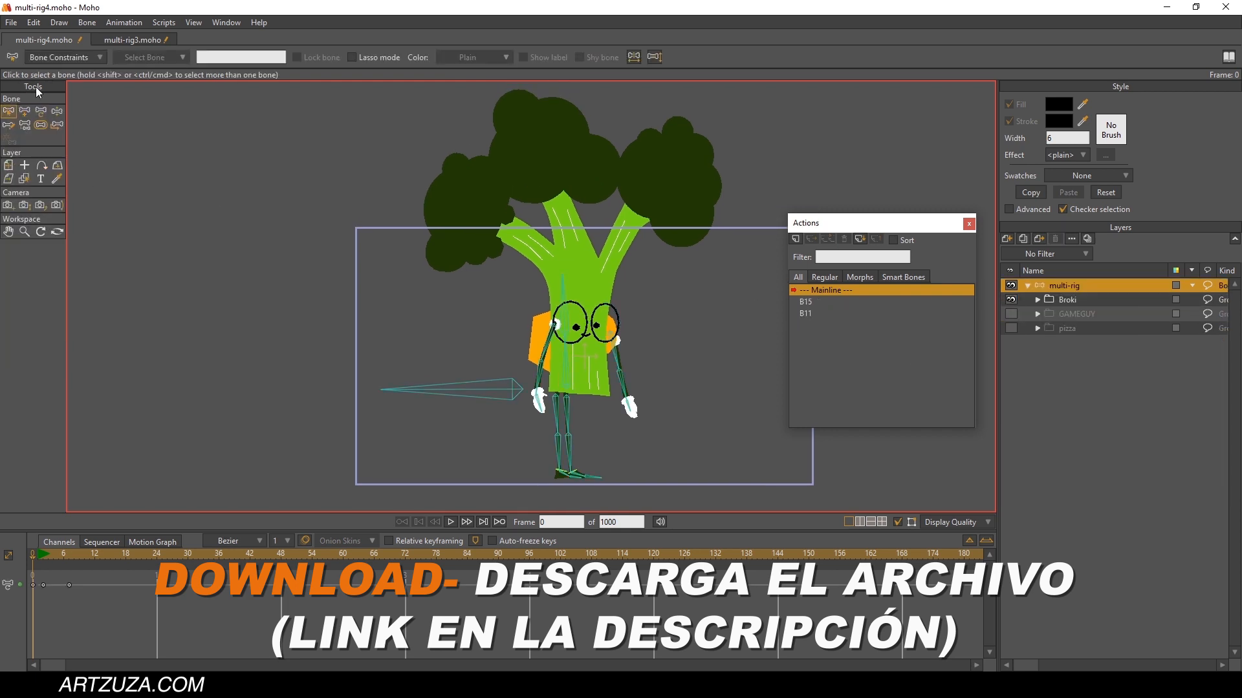
pyautogui.click(55, 111)
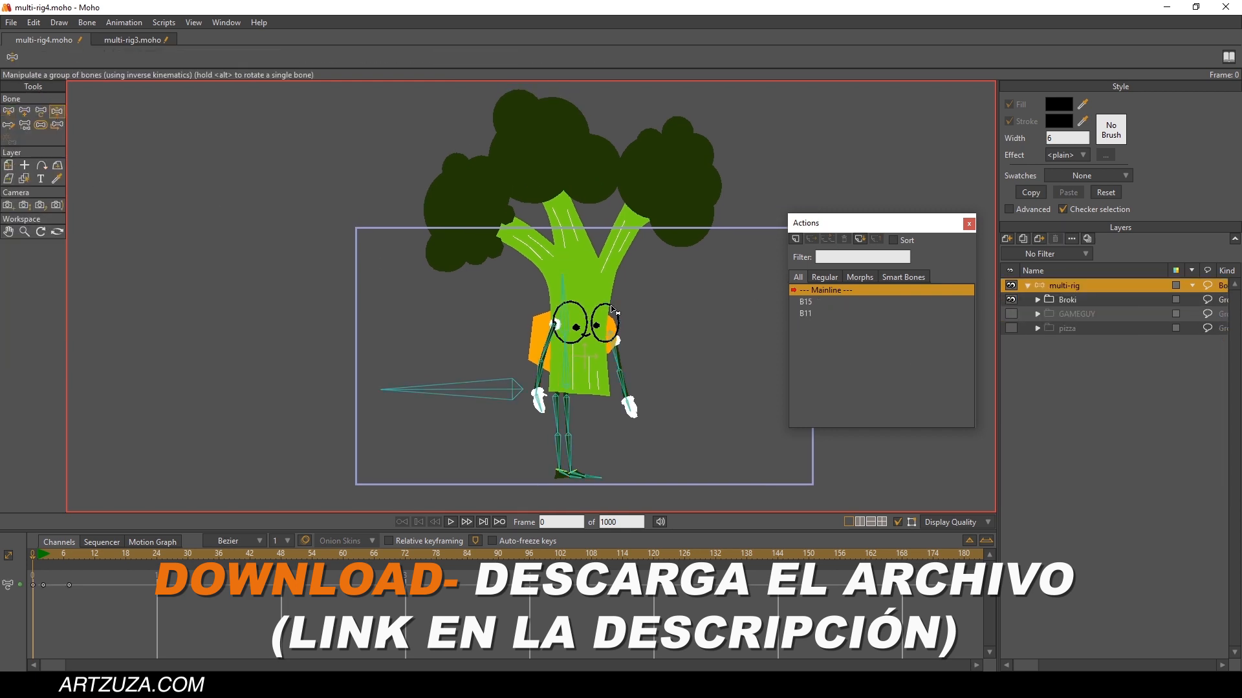
pyautogui.moveTo(568, 298)
pyautogui.mouseDown()
pyautogui.moveTo(551, 315)
pyautogui.moveTo(605, 287)
pyautogui.moveTo(556, 333)
pyautogui.moveTo(605, 326)
pyautogui.moveTo(578, 311)
pyautogui.moveTo(585, 299)
pyautogui.mouseUp()
pyautogui.hotkey('ctrl', 'z')
pyautogui.scroll(3, 579, 341)
pyautogui.moveTo(595, 472); pyautogui.dragTo(572, 411)
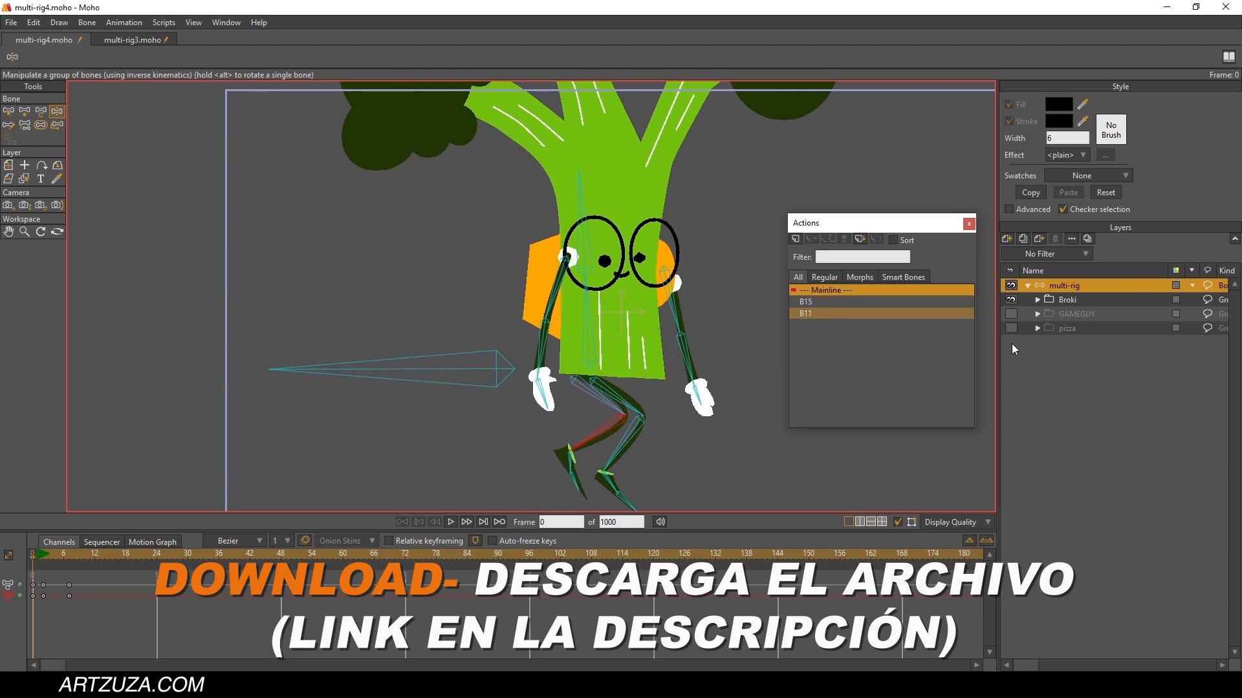
# Step: Check the bent-leg pose on GAMEGUY and pizza while moving torso and arm bones, and reset the rig at frame 0
pyautogui.click(1011, 314)
pyautogui.click(1010, 300)
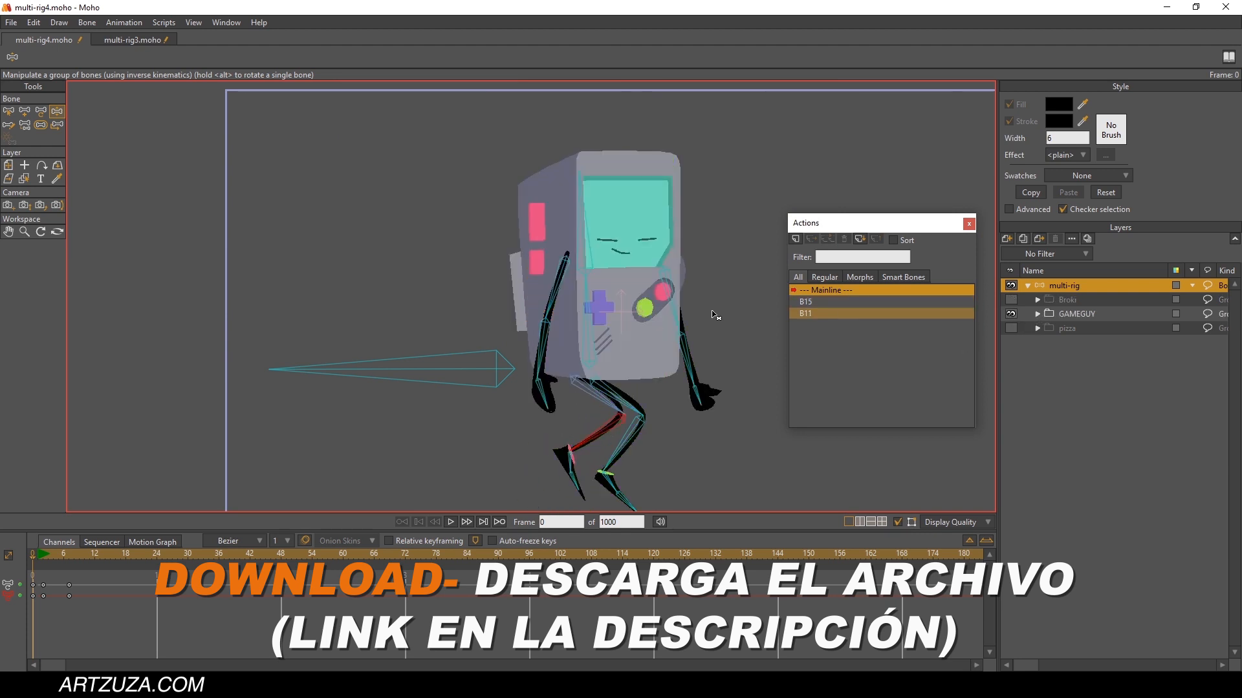
pyautogui.moveTo(686, 311); pyautogui.dragTo(638, 253)
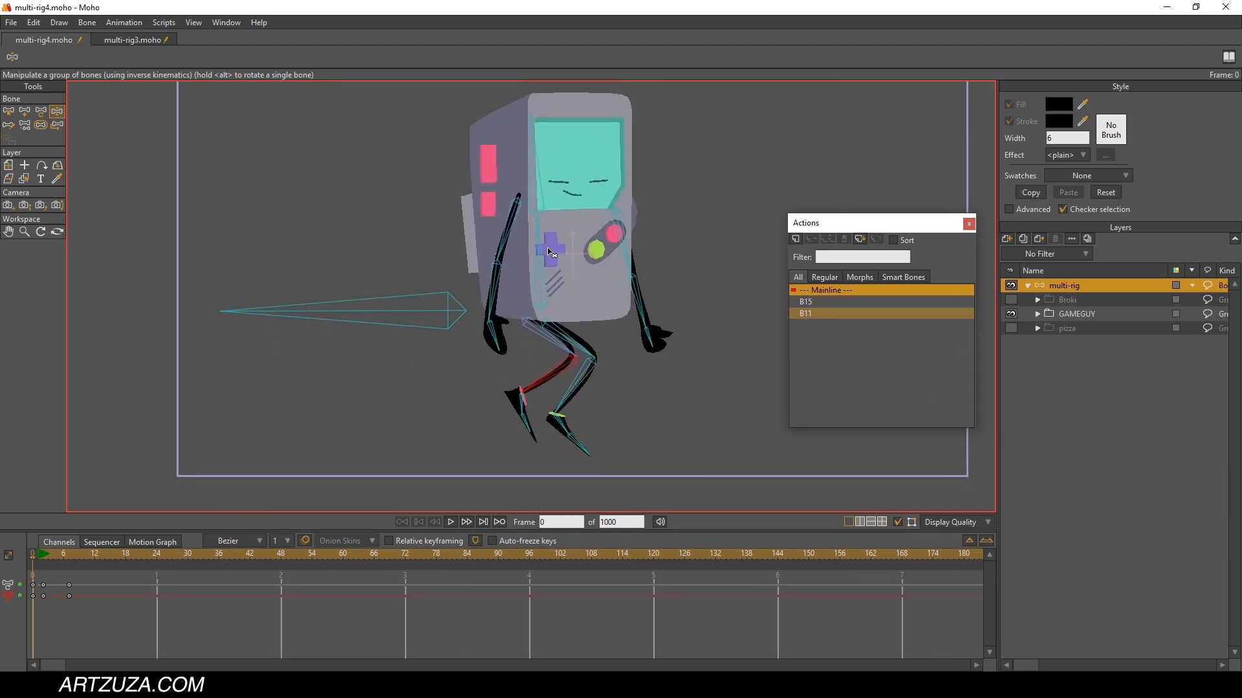
pyautogui.moveTo(545, 253); pyautogui.dragTo(629, 261)
pyautogui.click(1011, 314)
pyautogui.click(1011, 328)
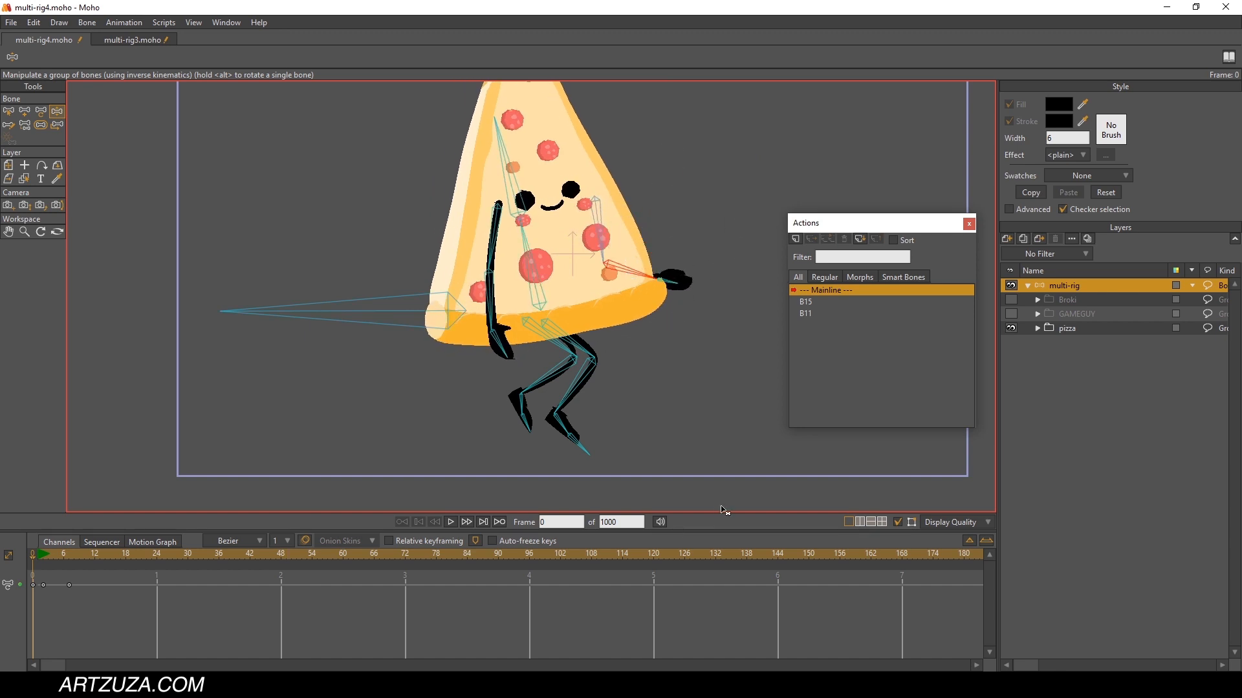
pyautogui.click(35, 556)
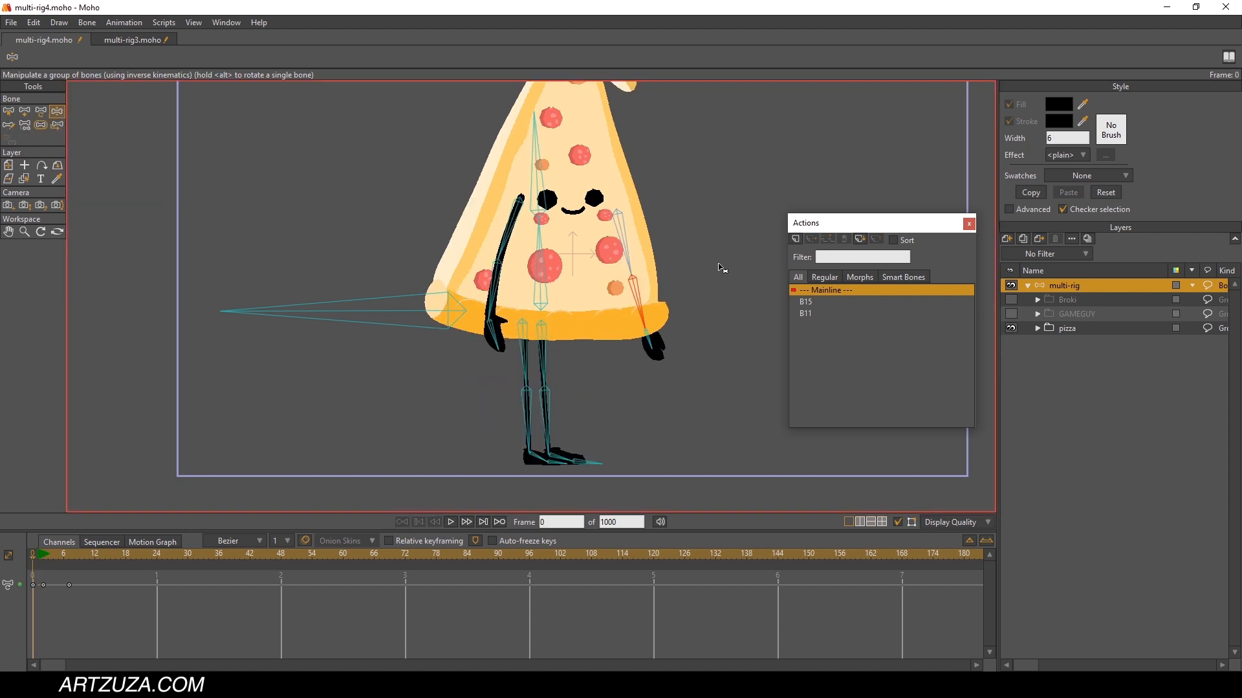
# Step: Move the root bone B1 to test the whole rig, showing Broki and GAMEGUY together with pizza
pyautogui.moveTo(714, 244); pyautogui.dragTo(708, 271)
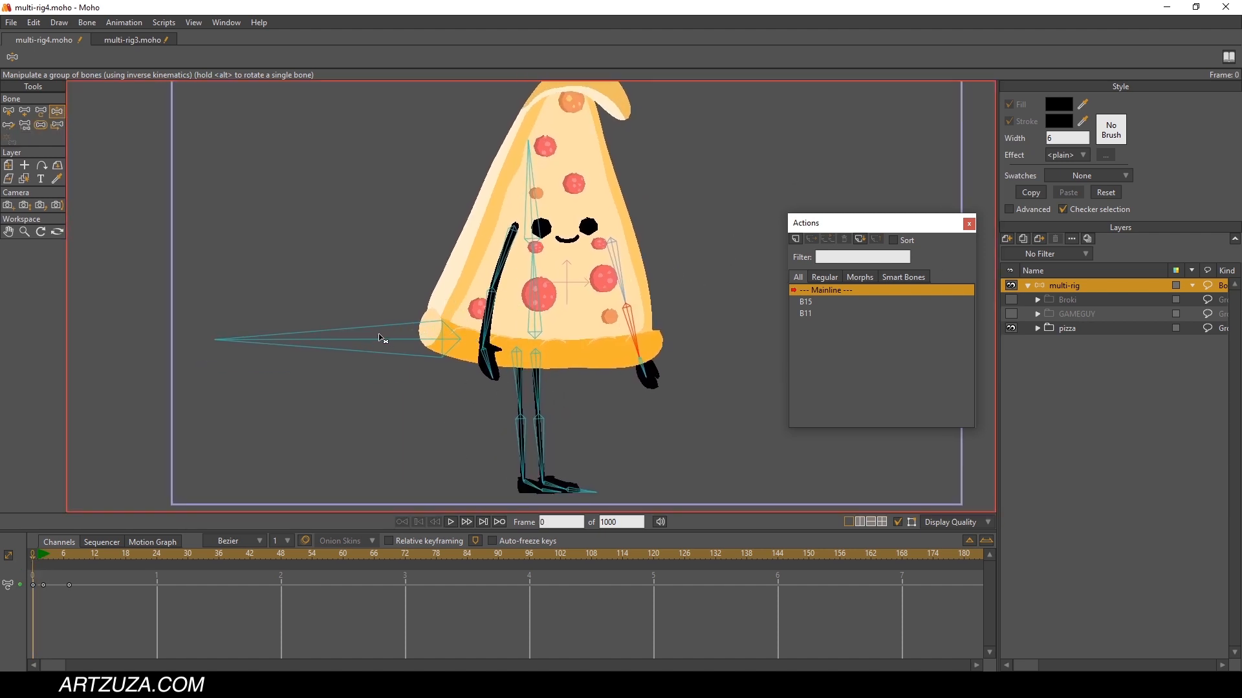
pyautogui.moveTo(381, 338); pyautogui.dragTo(439, 322)
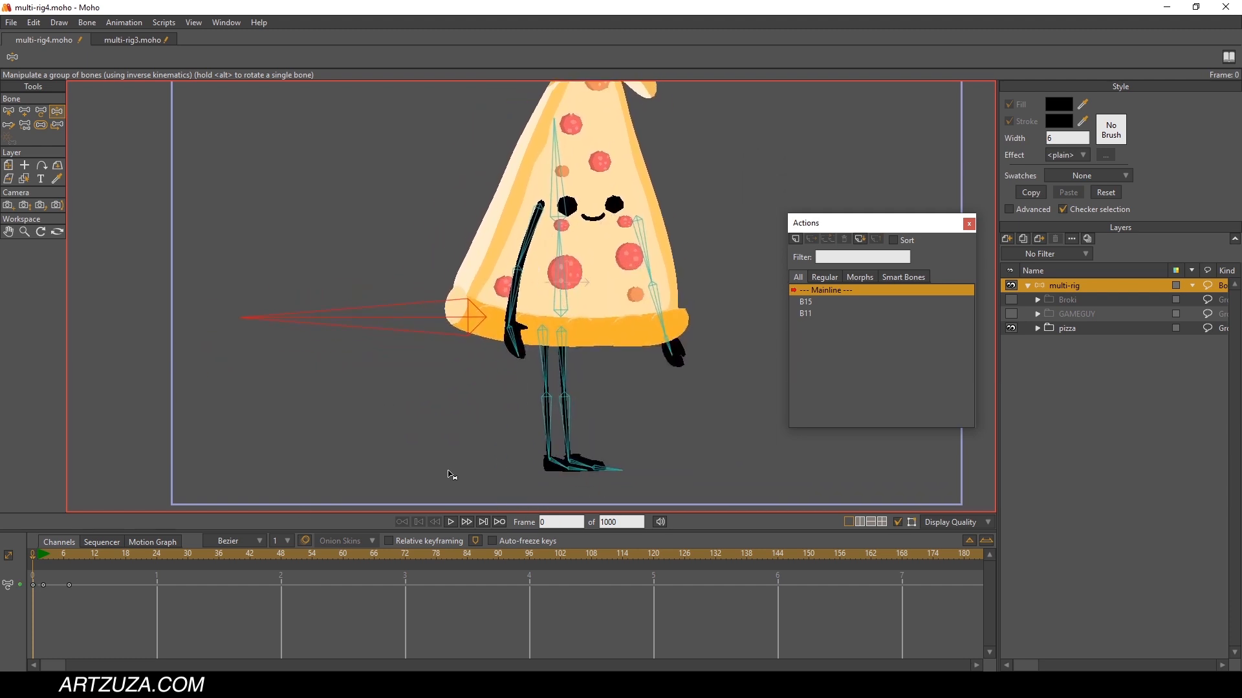
pyautogui.click(1010, 299)
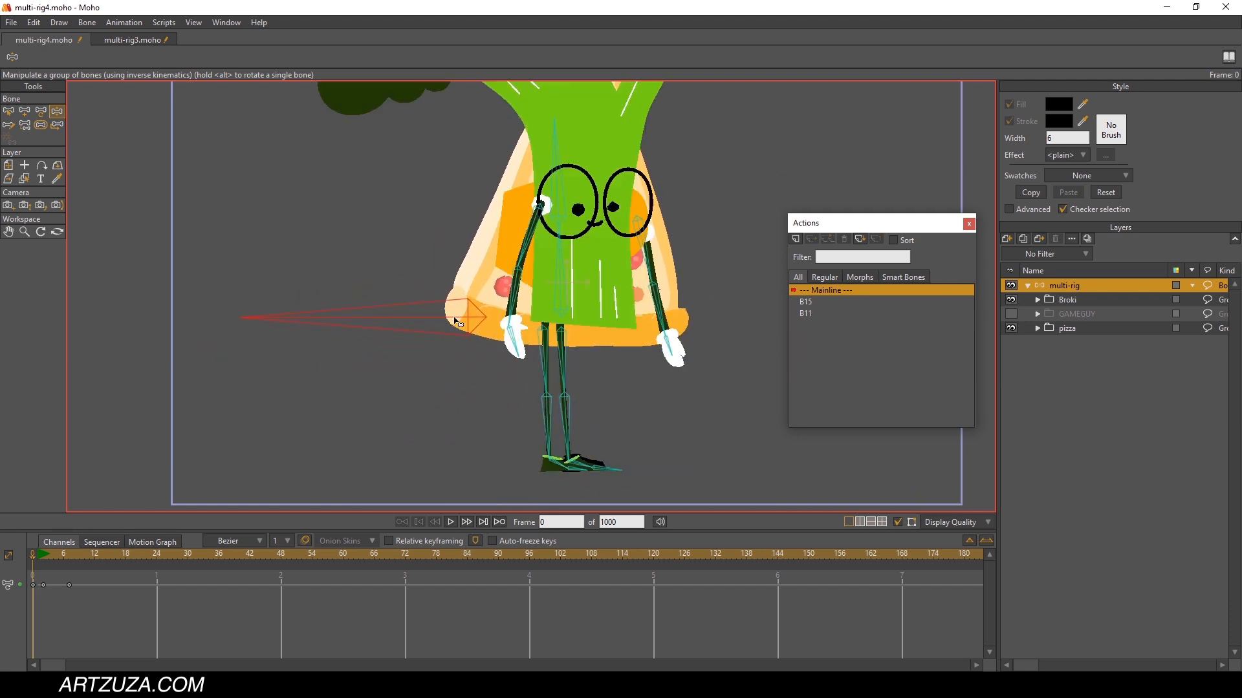
pyautogui.click(1011, 314)
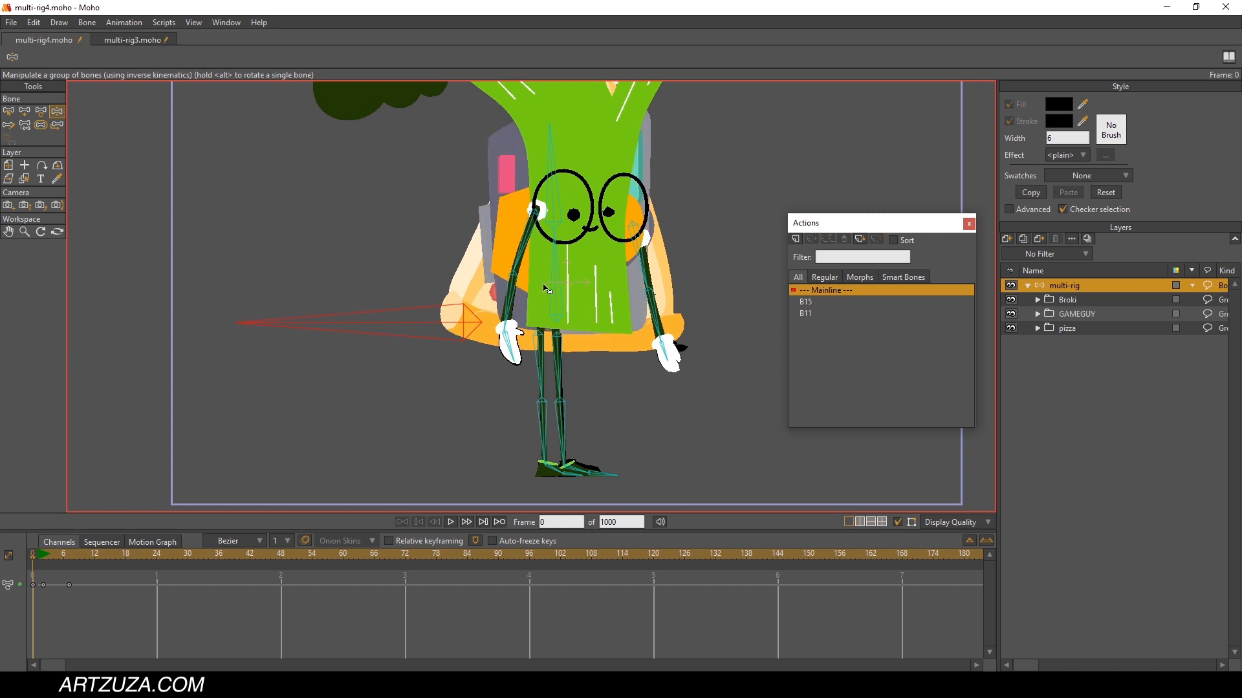
pyautogui.moveTo(465, 323)
pyautogui.mouseDown()
pyautogui.moveTo(447, 302)
pyautogui.moveTo(447, 333)
pyautogui.mouseUp()
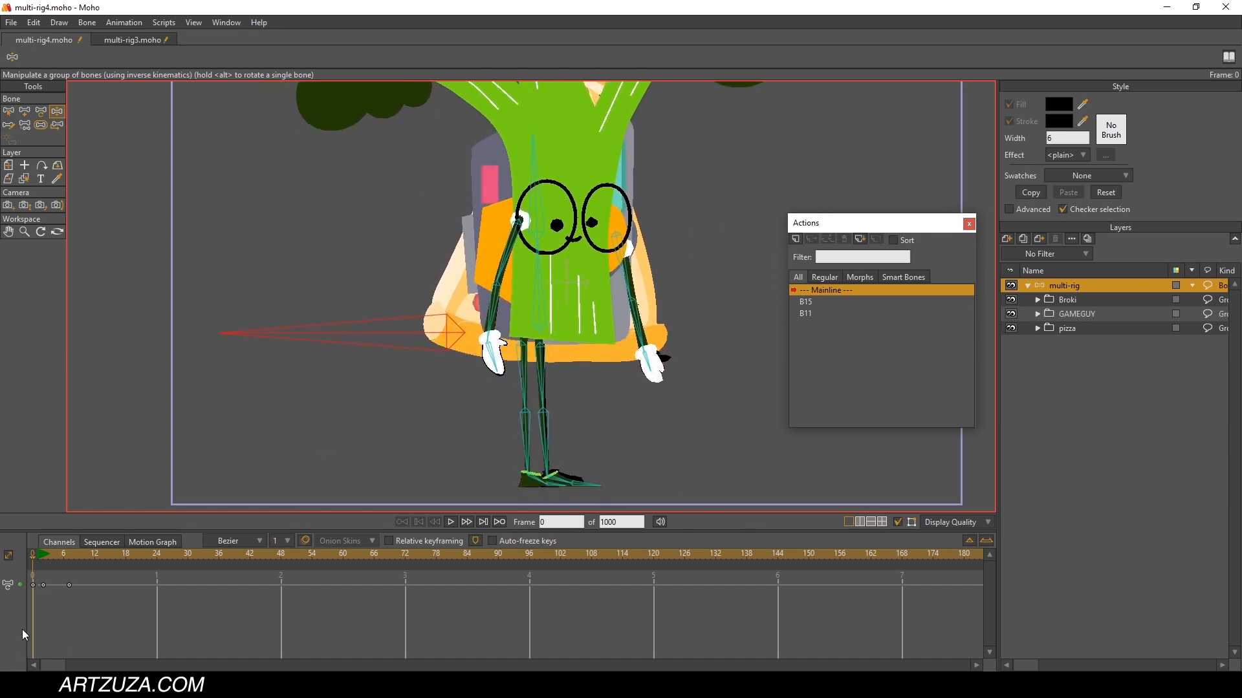
# Step: Test a raised arm and the root bone B1 on all three overlaid characters, and reset the pose at frame 0
pyautogui.scroll(-4, 585, 245)
pyautogui.scroll(5, 586, 248)
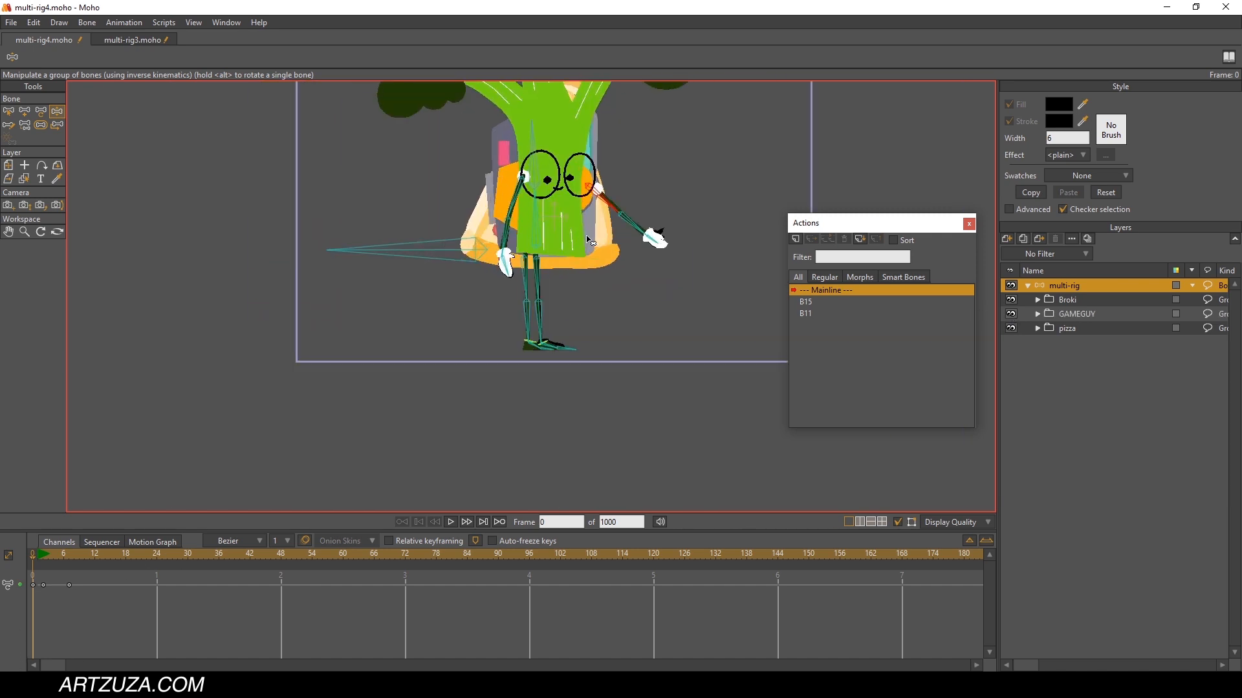
pyautogui.scroll(3, 590, 323)
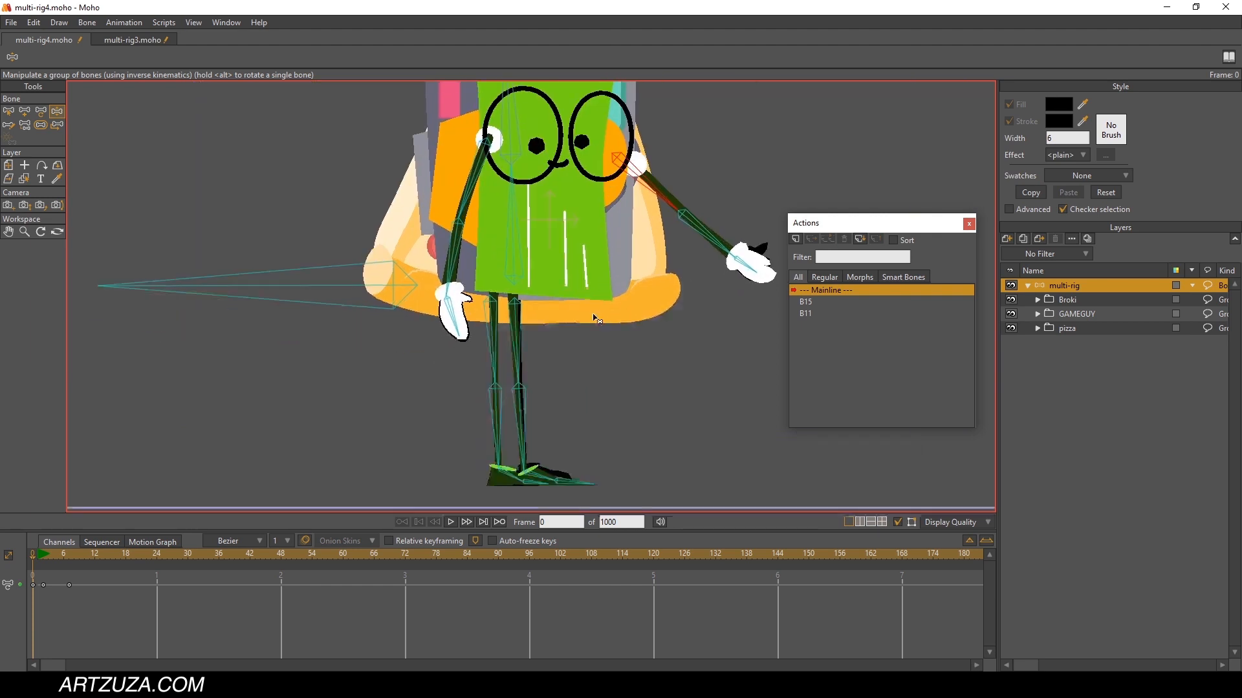
pyautogui.scroll(2, 577, 336)
pyautogui.scroll(-3, 577, 337)
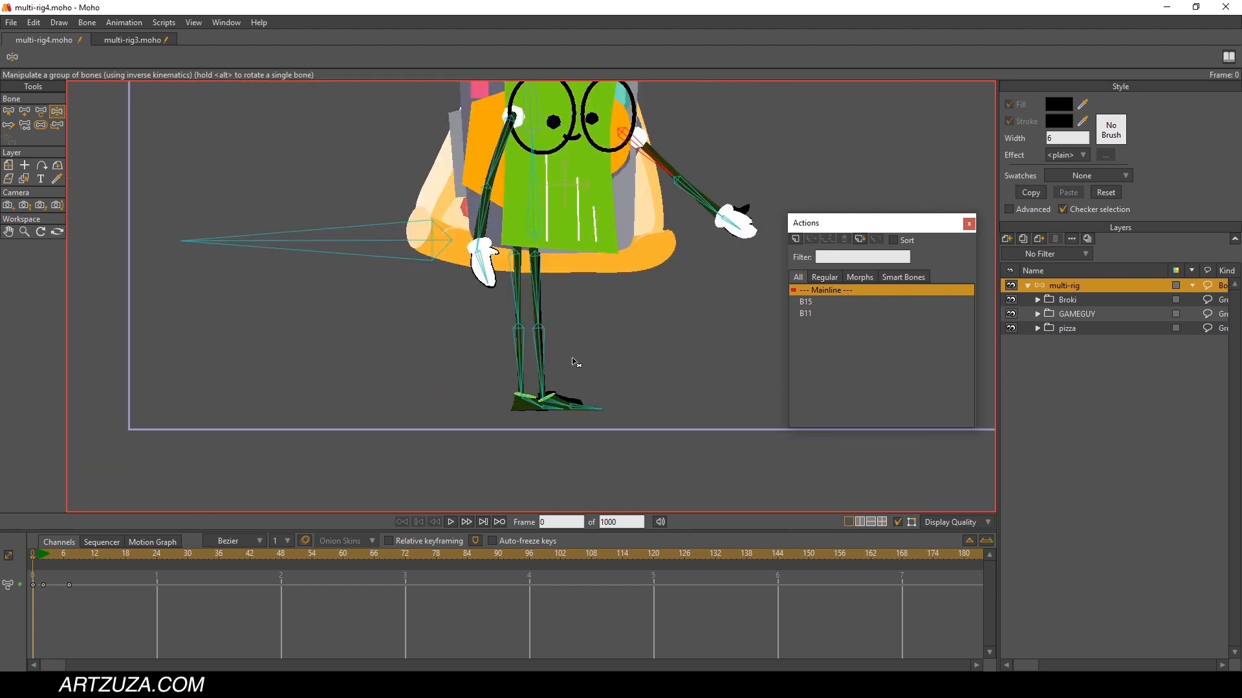
pyautogui.scroll(3, 508, 438)
pyautogui.scroll(-3, 533, 340)
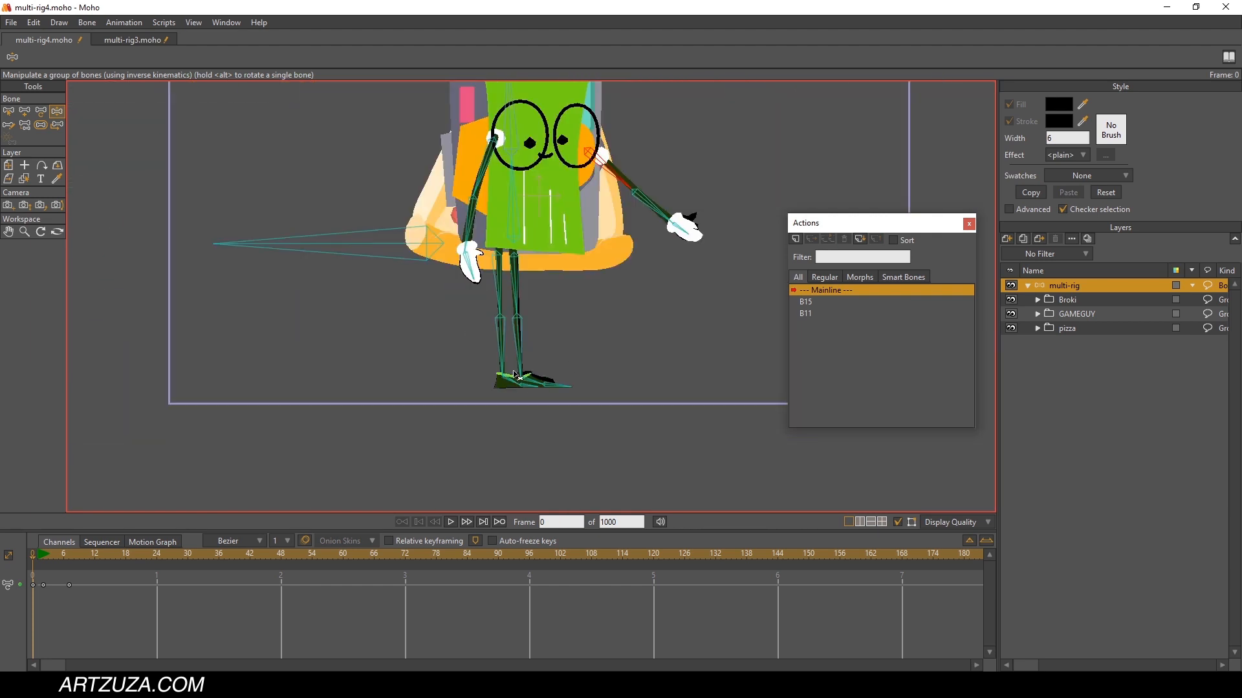
pyautogui.moveTo(415, 237); pyautogui.dragTo(432, 263)
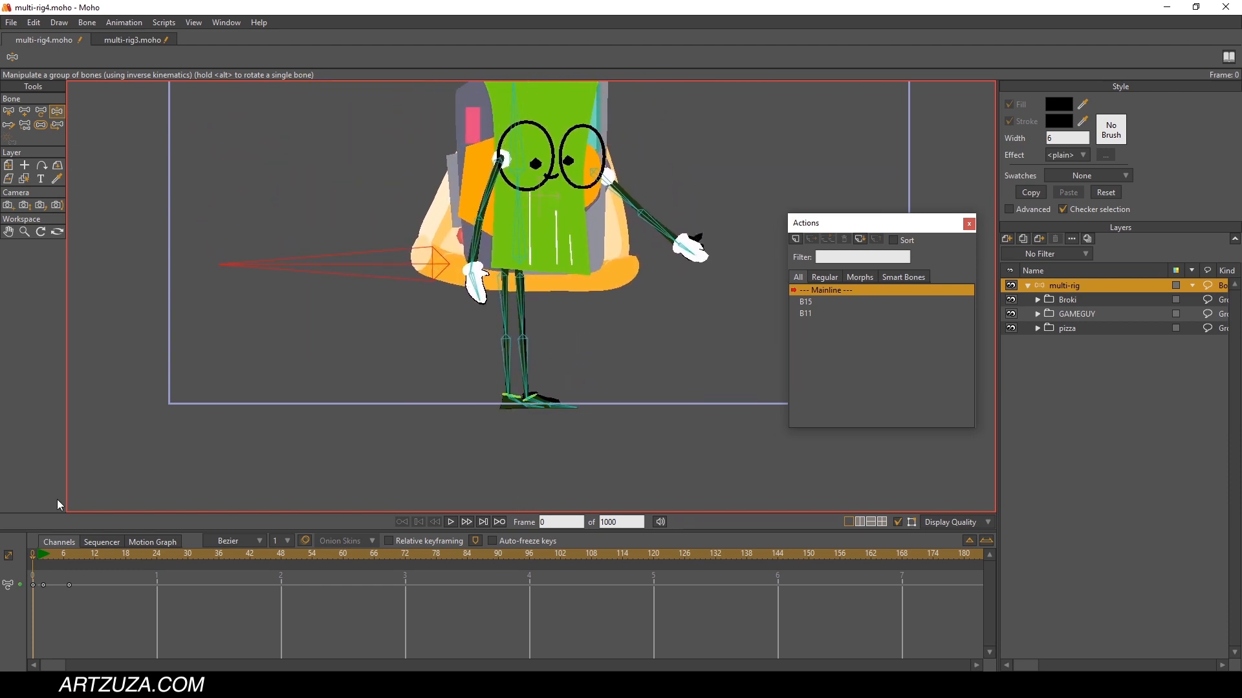
pyautogui.click(33, 555)
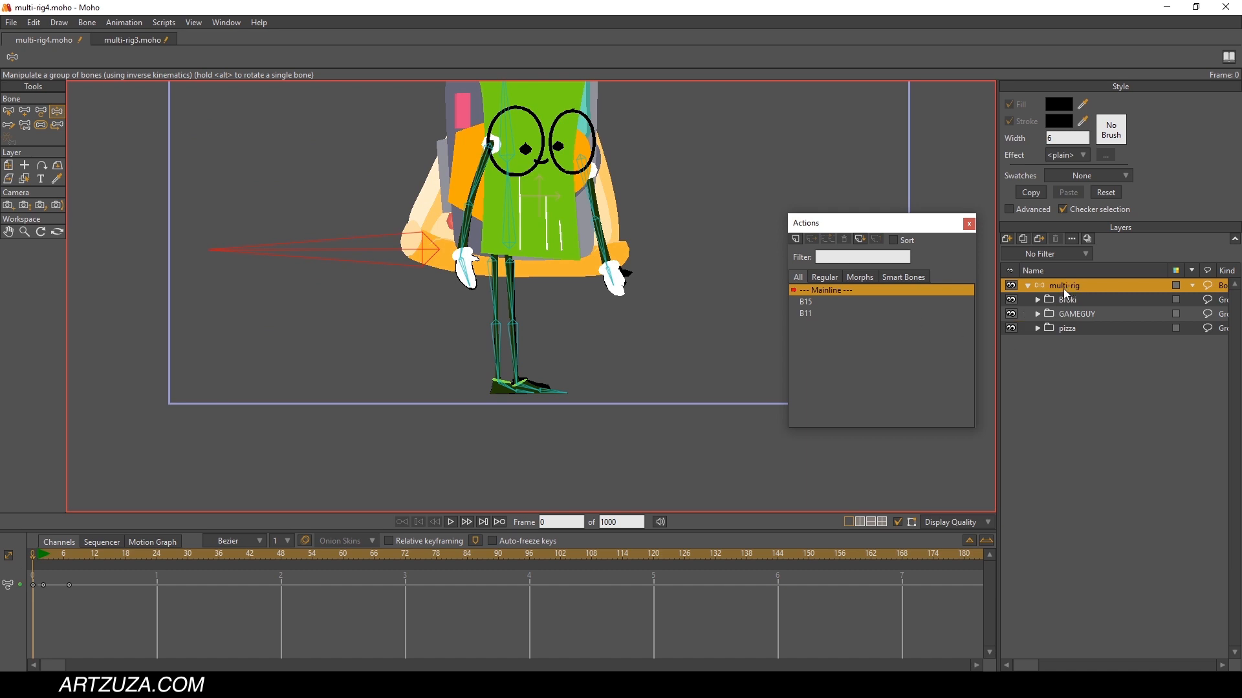
# Step: Prepare to add bones to multi-rig, with the root bone B1 deselected so that new bones have no parent
pyautogui.click(26, 119)
pyautogui.scroll(4, 527, 340)
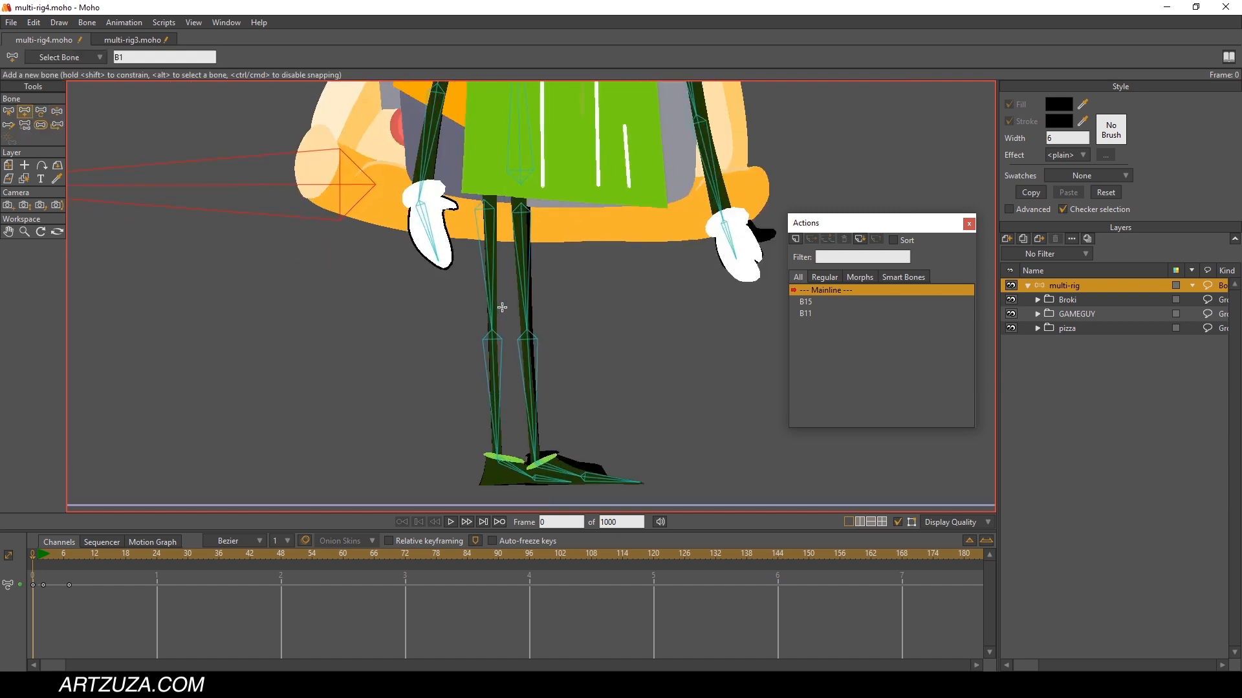
pyautogui.scroll(-3, 527, 340)
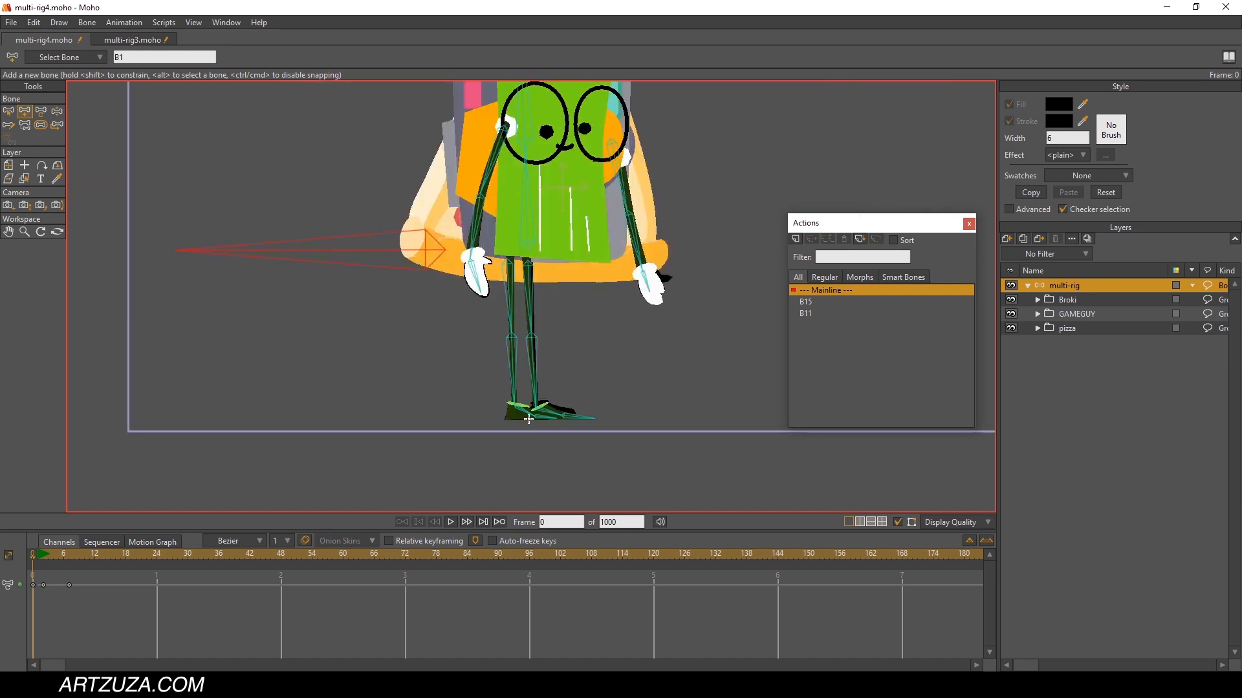
pyautogui.scroll(2, 528, 419)
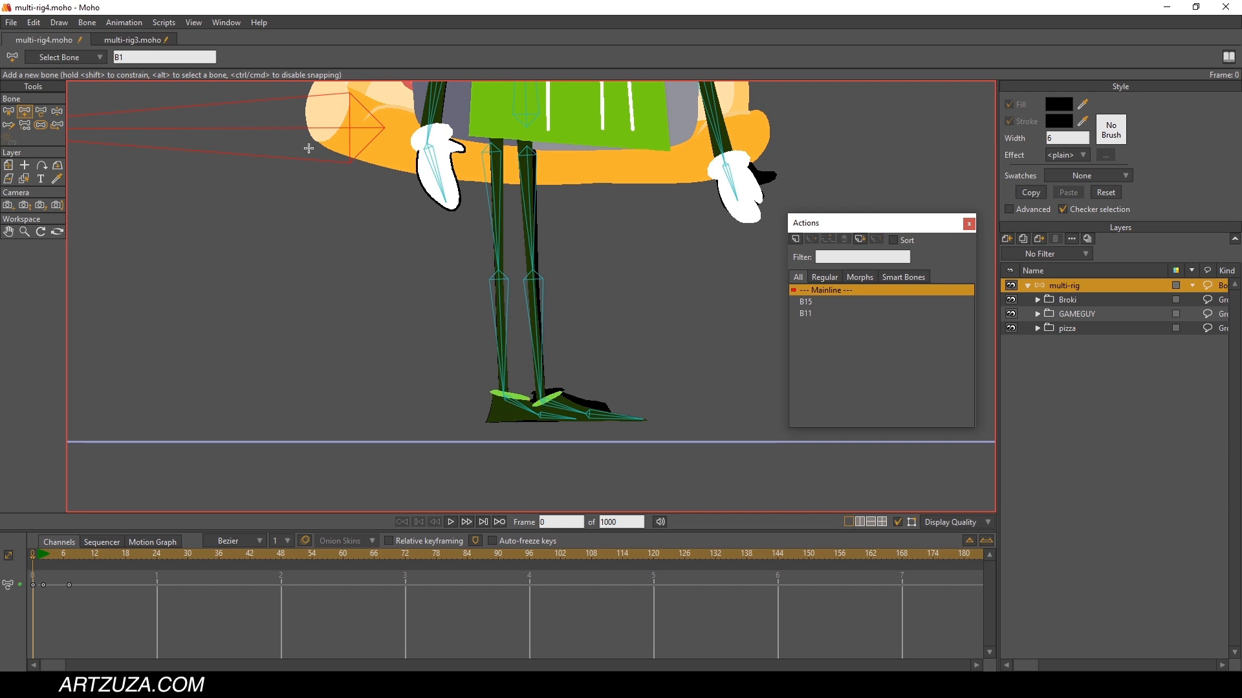
pyautogui.scroll(-2, 430, 159)
pyautogui.moveTo(400, 180); pyautogui.dragTo(434, 226)
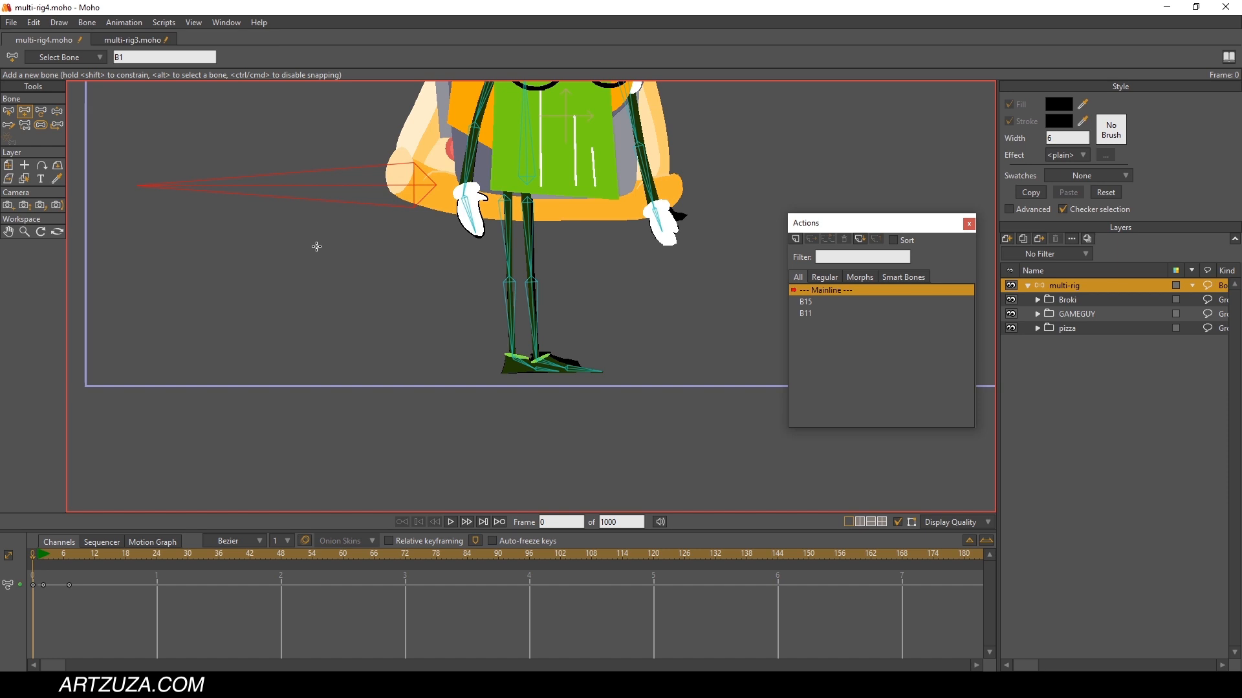
pyautogui.click(299, 276)
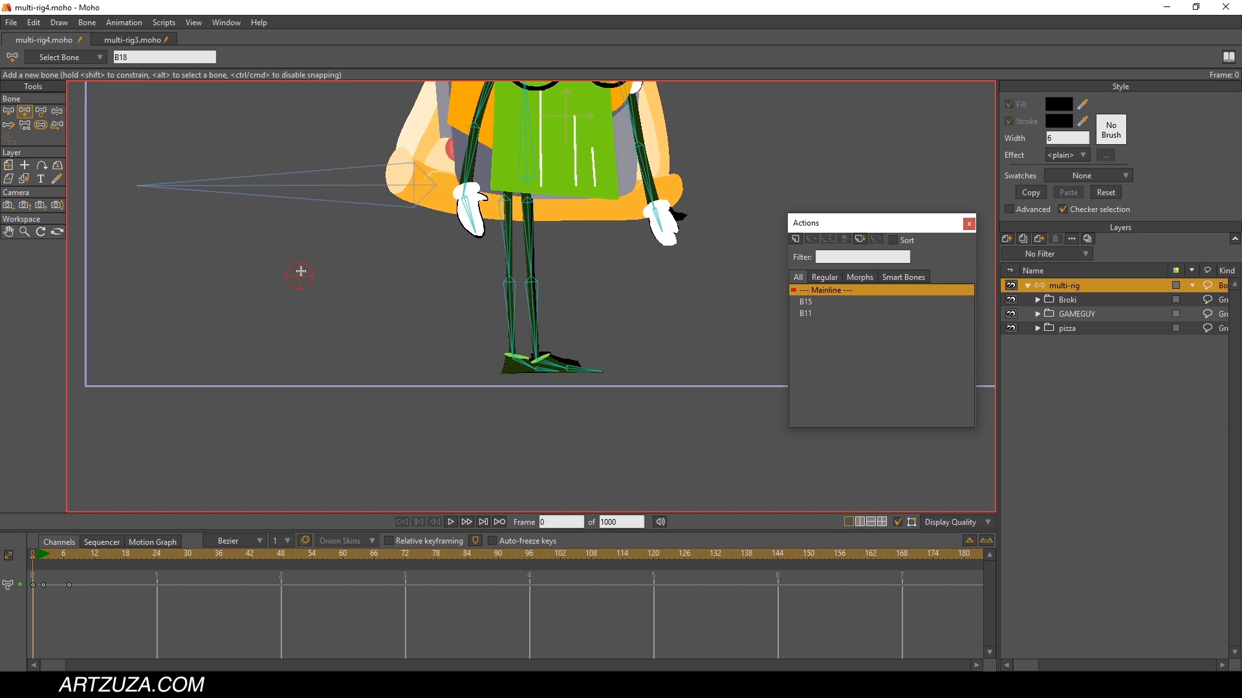
pyautogui.click(394, 209)
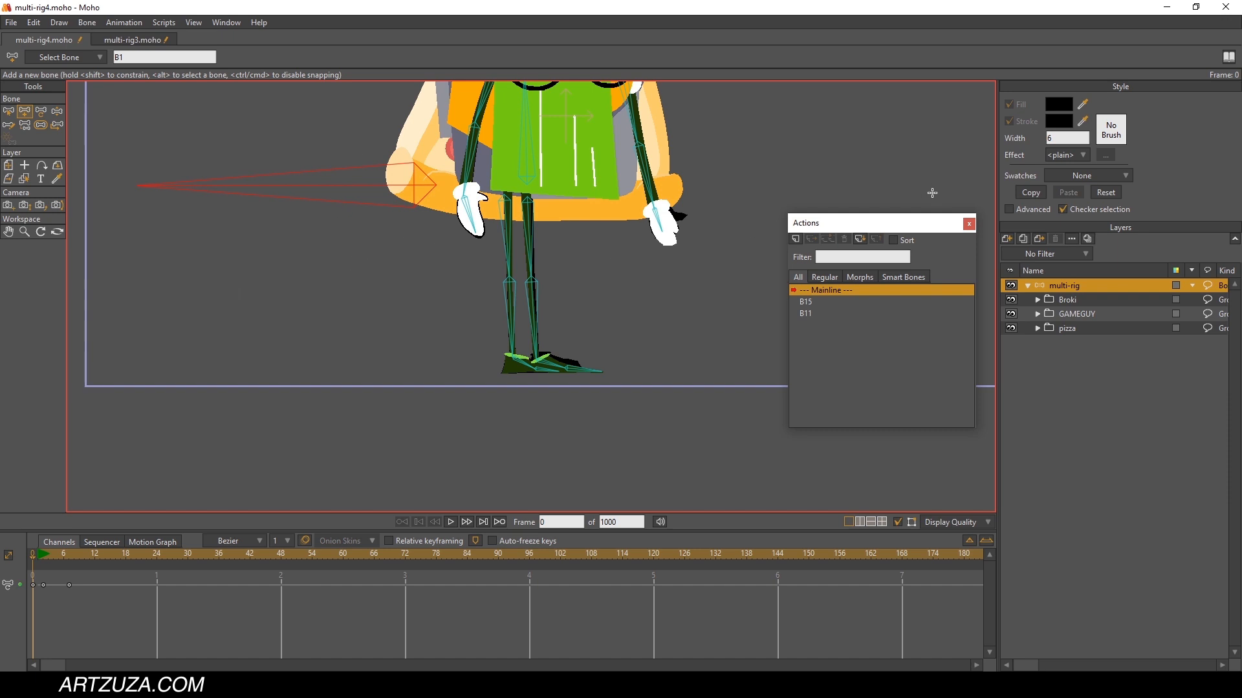
pyautogui.click(298, 299)
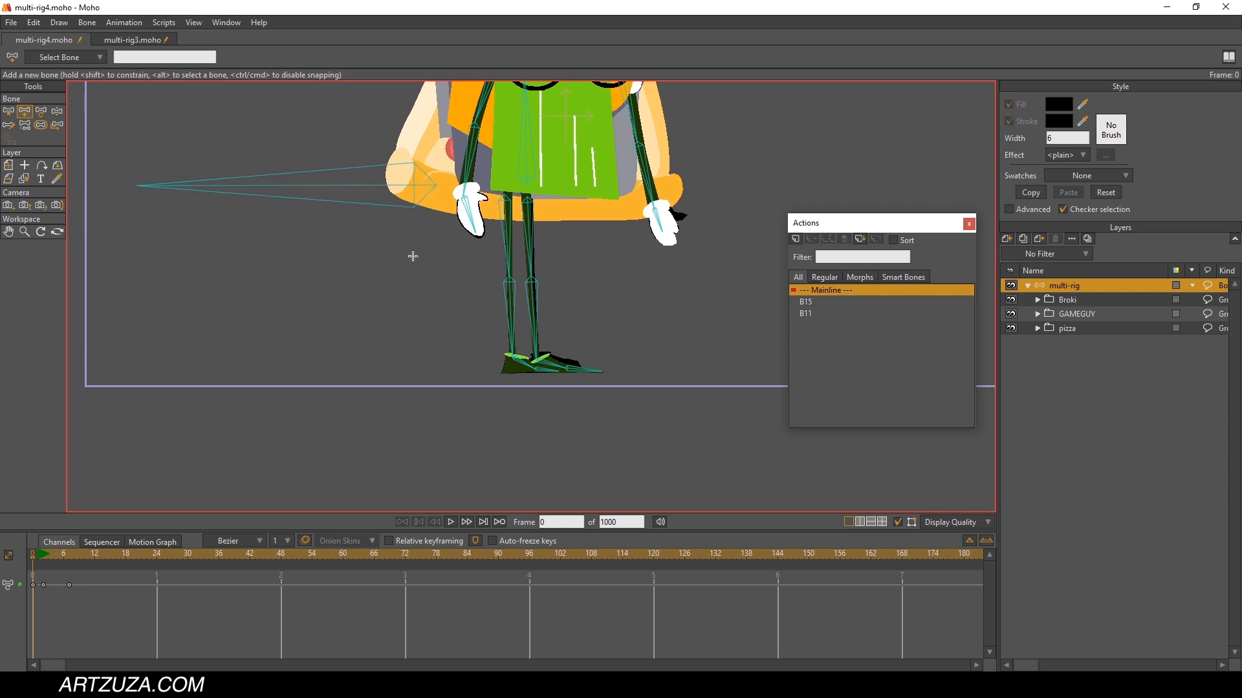
# Step: Add an unparented vertical bone running straight down from the ankle joint of the character's right leg
pyautogui.scroll(2, 468, 228)
pyautogui.moveTo(526, 319); pyautogui.dragTo(477, 176)
pyautogui.scroll(2, 498, 280)
pyautogui.scroll(1, 498, 281)
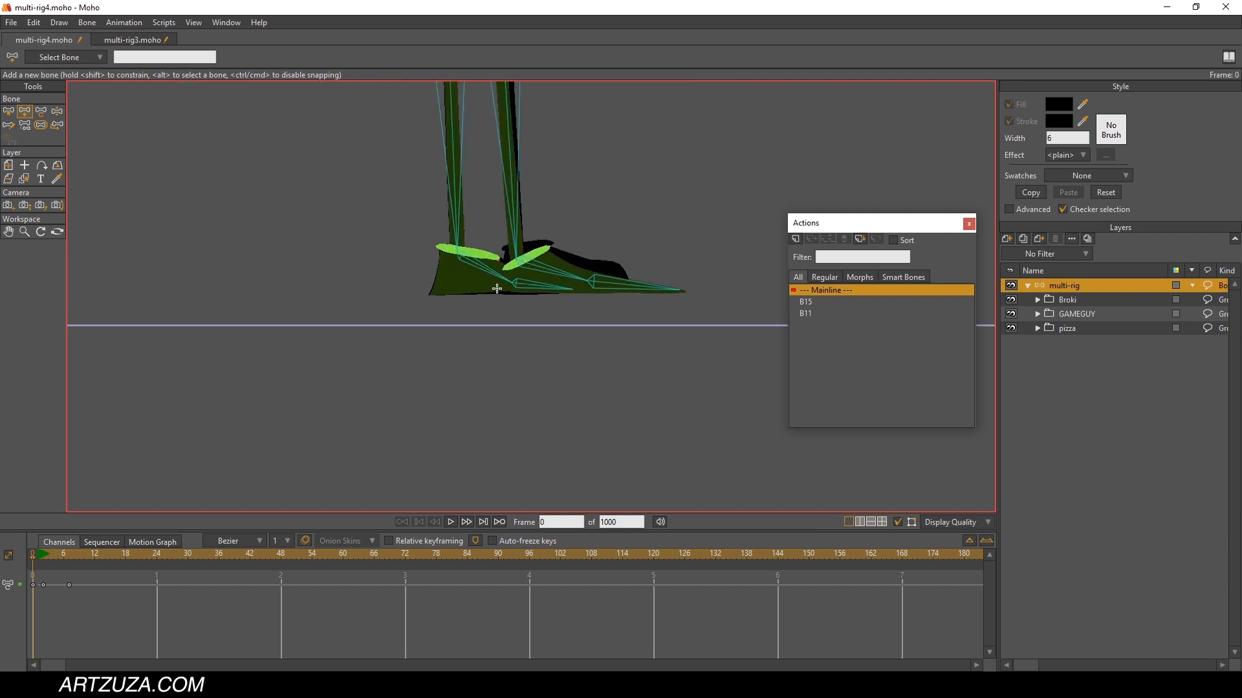
pyautogui.moveTo(457, 257); pyautogui.dragTo(457, 461)
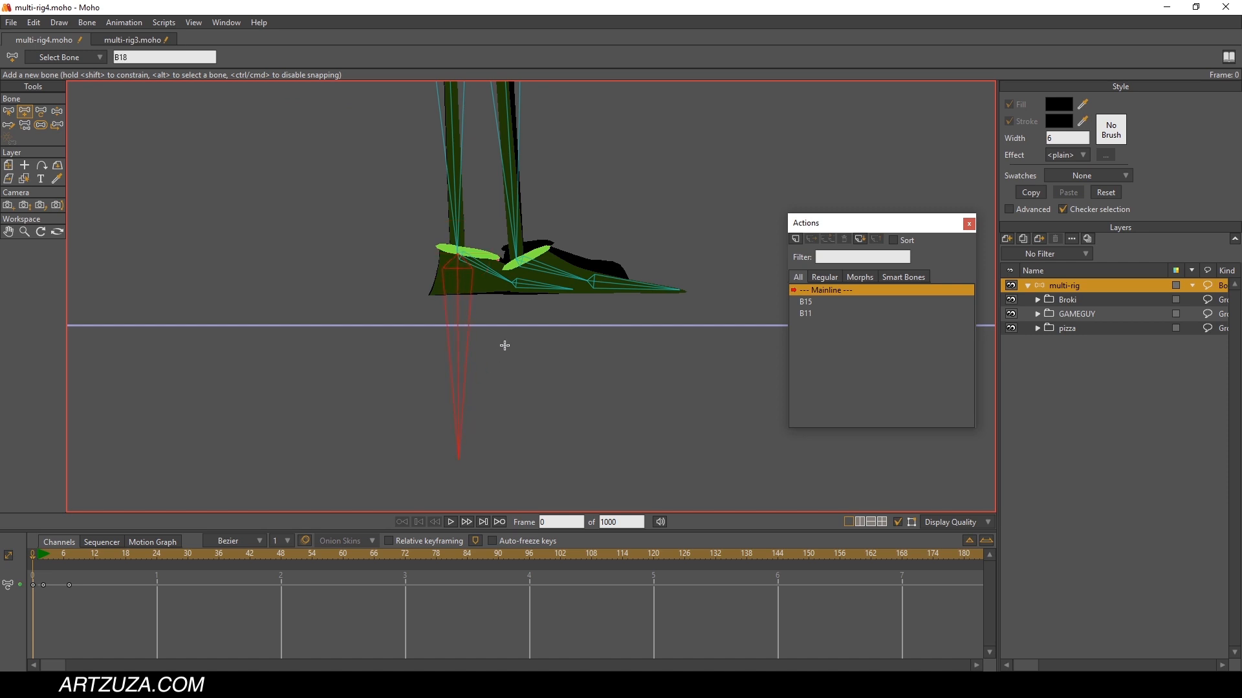
# Step: Deselect the new bone and add a second unparented vertical bone down from the left leg's ankle joint
pyautogui.scroll(-3, 537, 301)
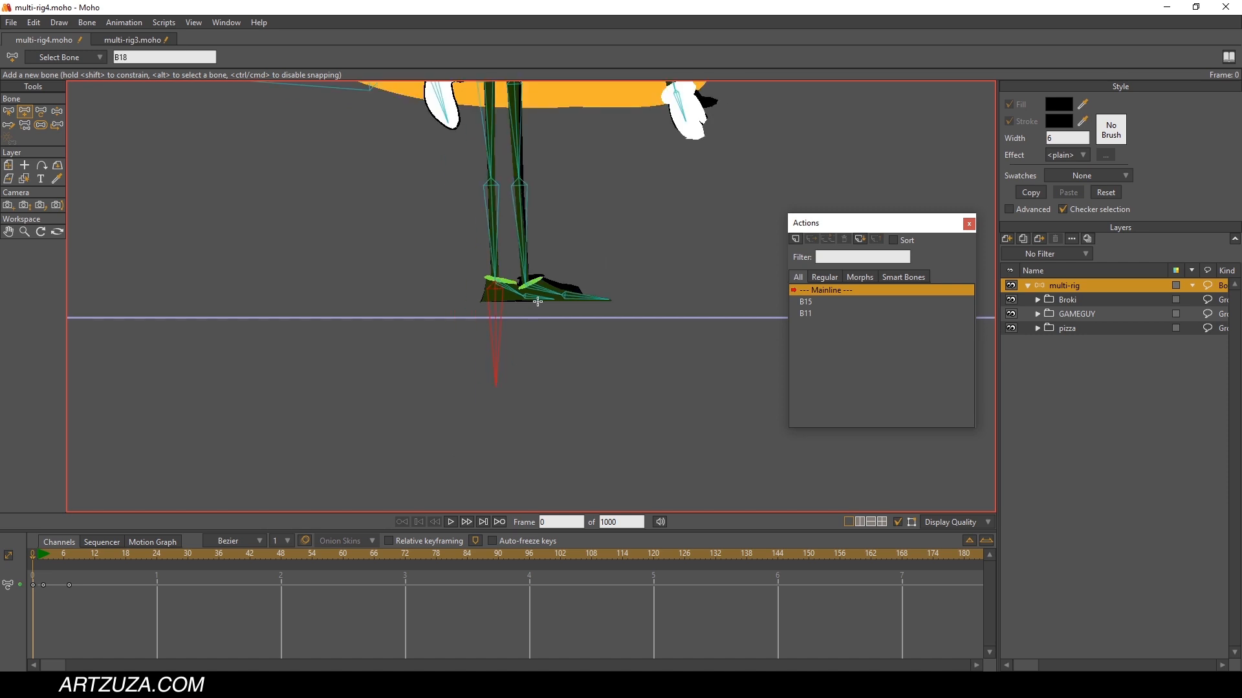
pyautogui.click(581, 333)
pyautogui.scroll(3, 535, 302)
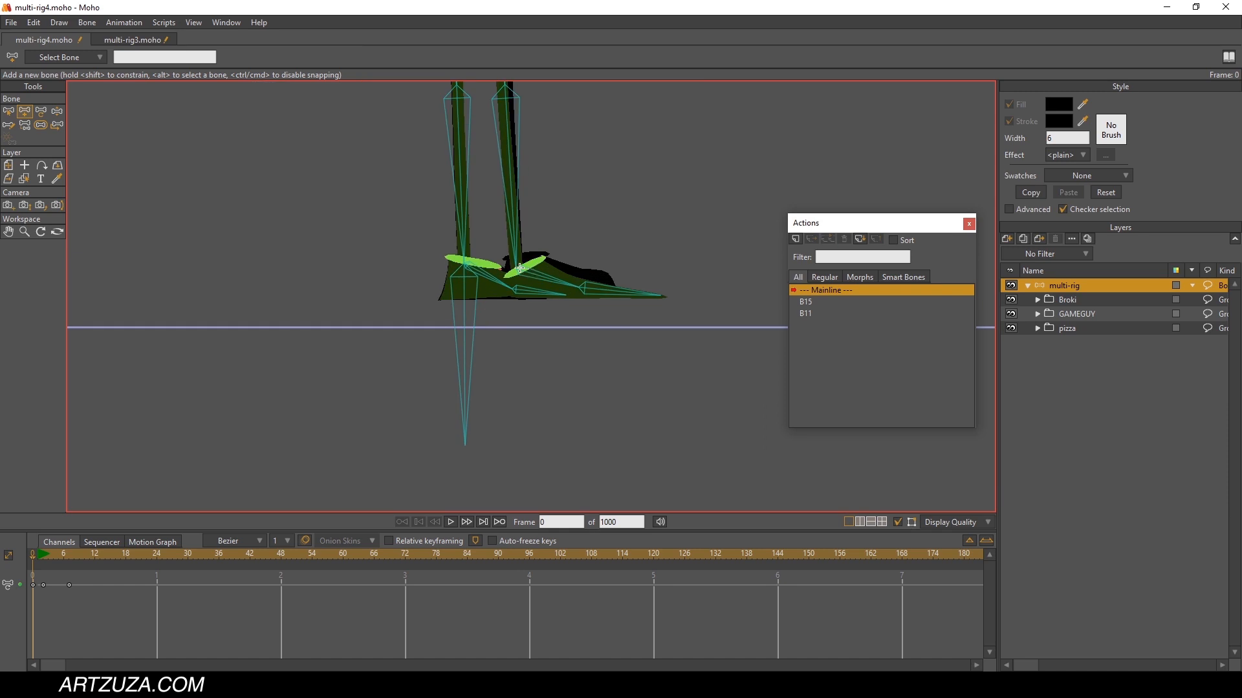
pyautogui.moveTo(519, 435); pyautogui.dragTo(518, 437)
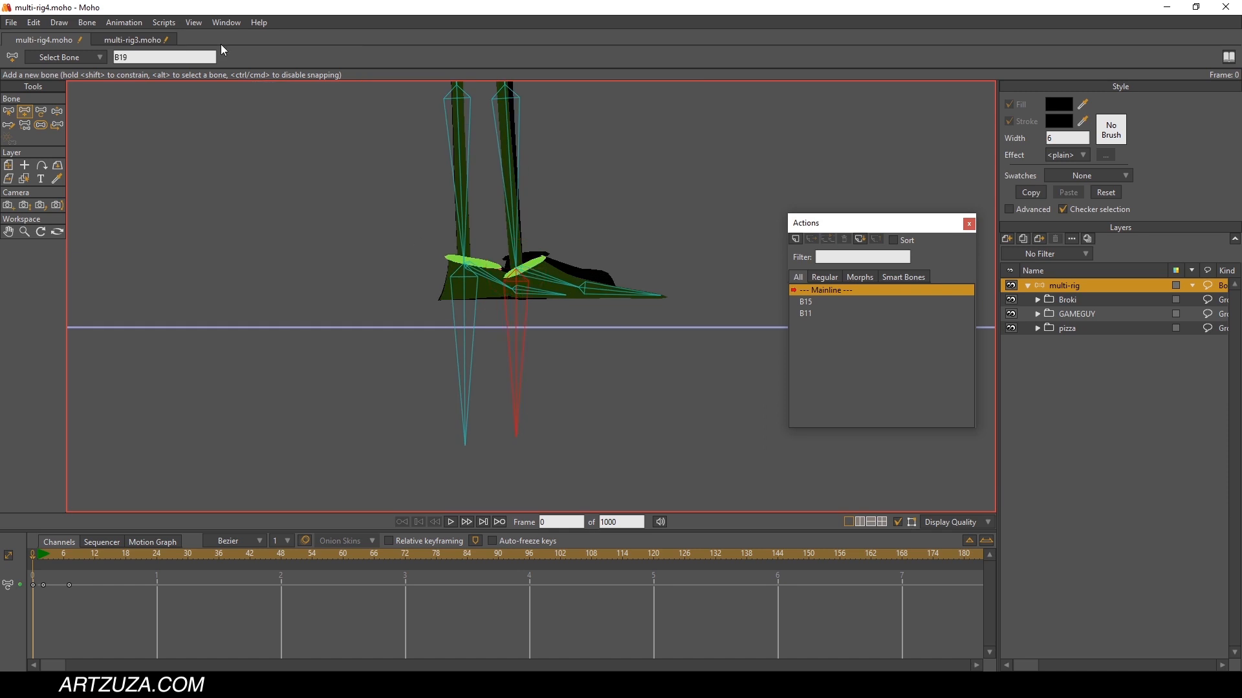
# Step: Rename the new bone under the left foot as ctrl_pieizq
pyautogui.doubleClick(181, 58)
pyautogui.write('c')
pyautogui.write('trl_pieizq')
pyautogui.press('Return')
# Step: Select the new bone under the right foot and rename it as ctrl_pie_der
pyautogui.keyDown('alt'); pyautogui.click(467, 283); pyautogui.keyUp('alt')
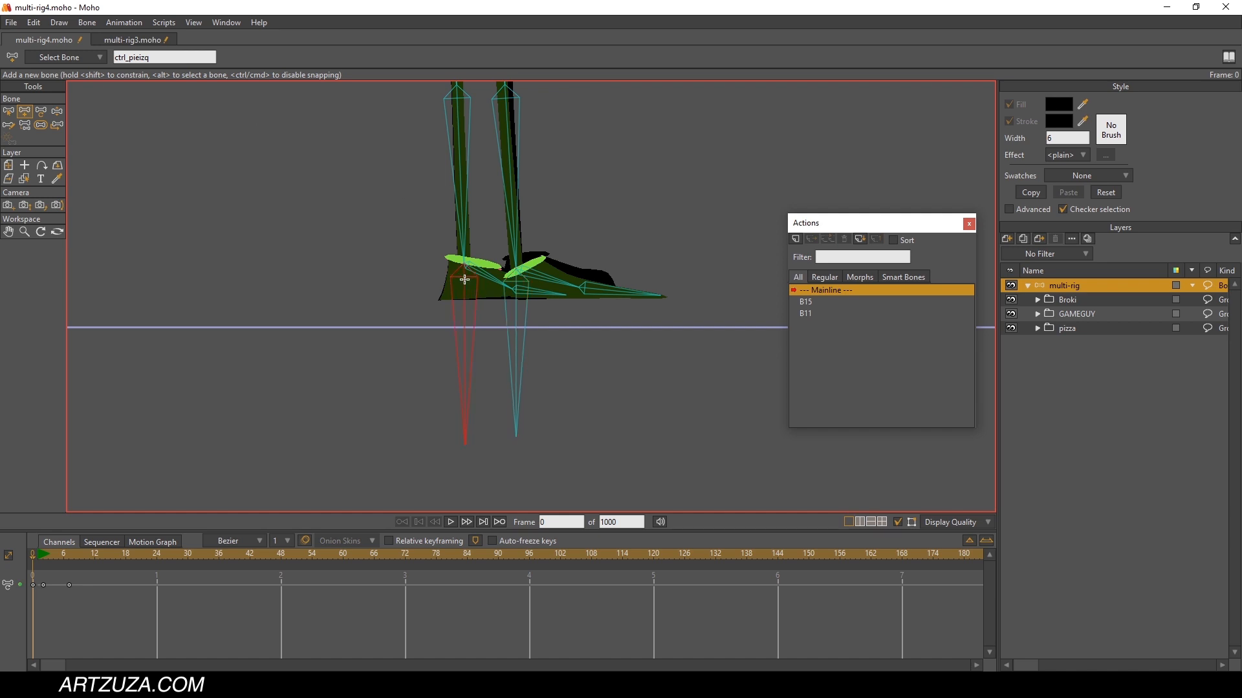
pyautogui.moveTo(138, 57); pyautogui.dragTo(105, 52)
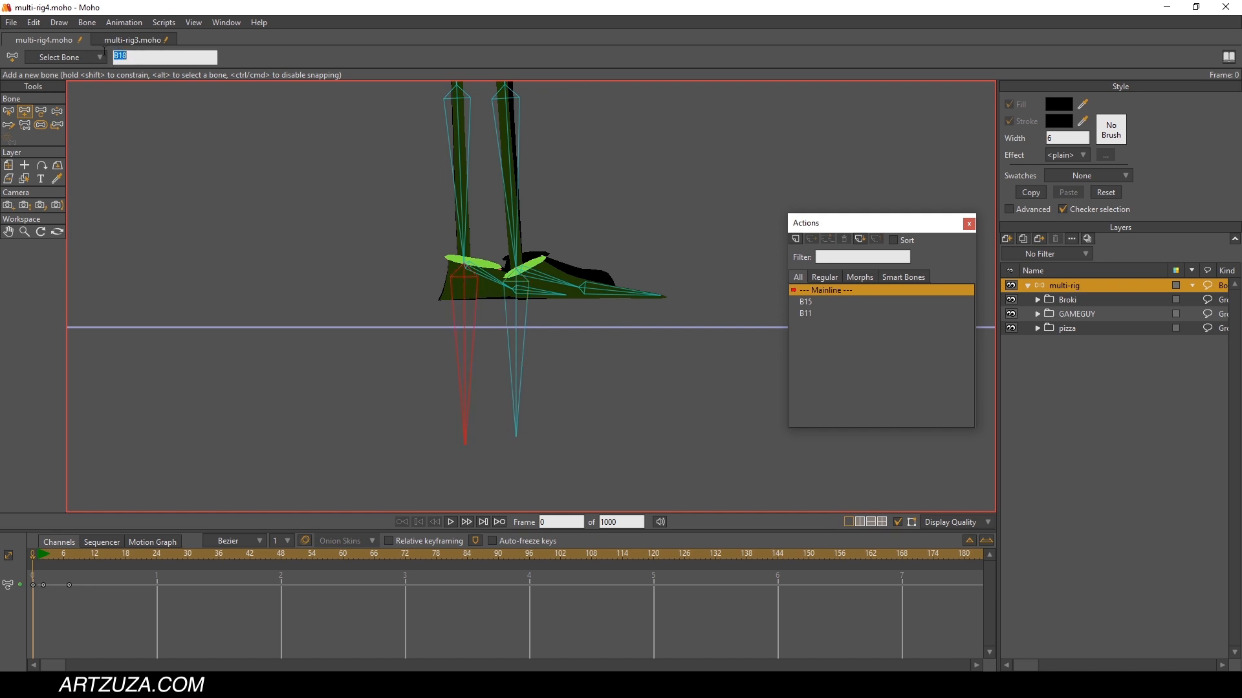
pyautogui.write('ctrl_pie_der')
pyautogui.press('Return')
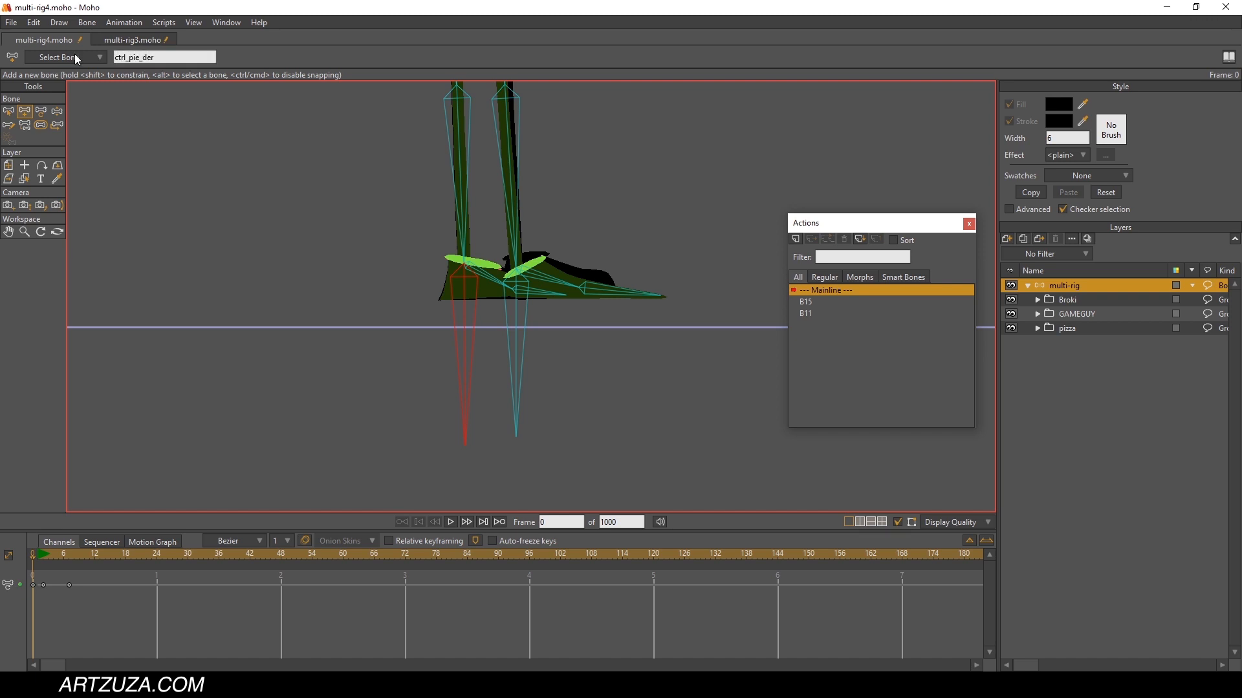
# Step: Set the bone strength of both foot control bones, ctrl_pie_der and ctrl_pieizq, to 0
pyautogui.click(8, 113)
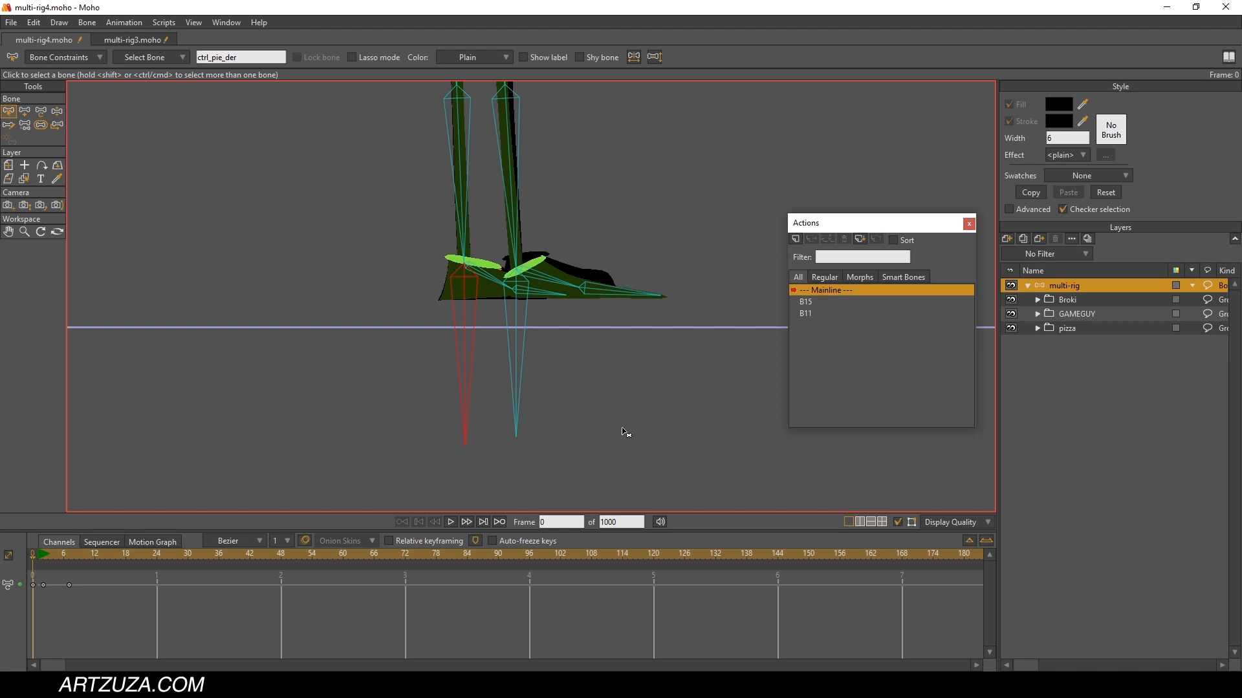
pyautogui.click(41, 126)
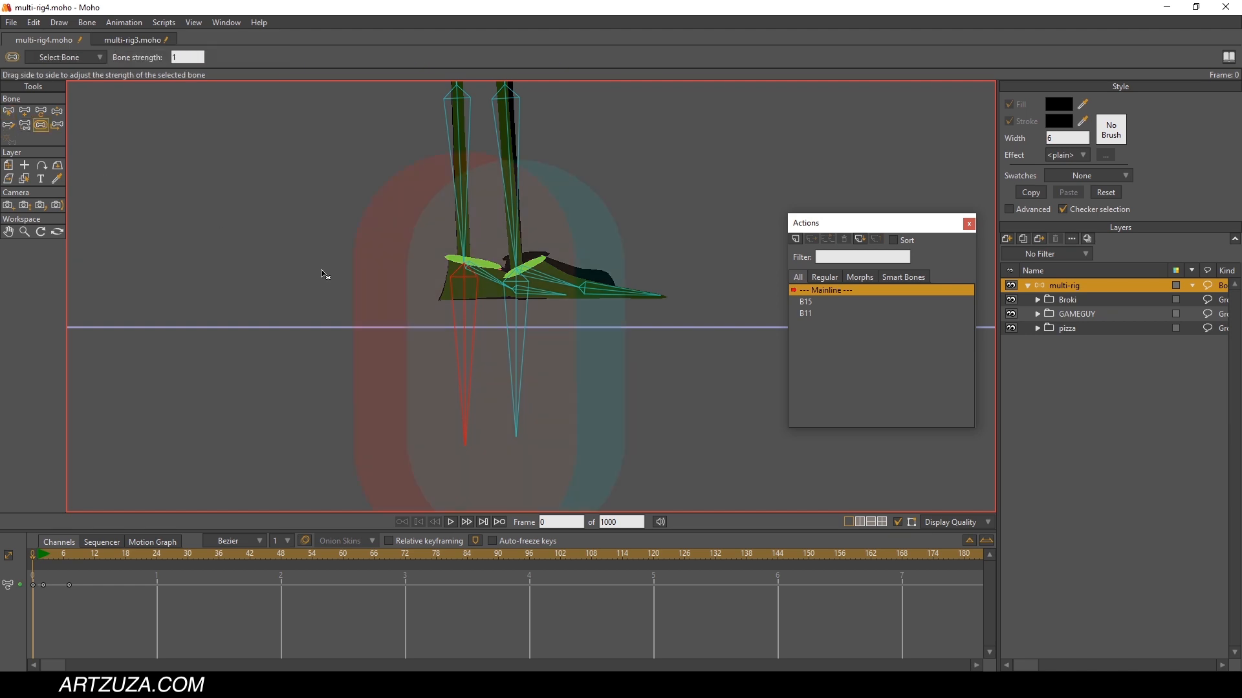
pyautogui.moveTo(459, 294); pyautogui.dragTo(140, 318)
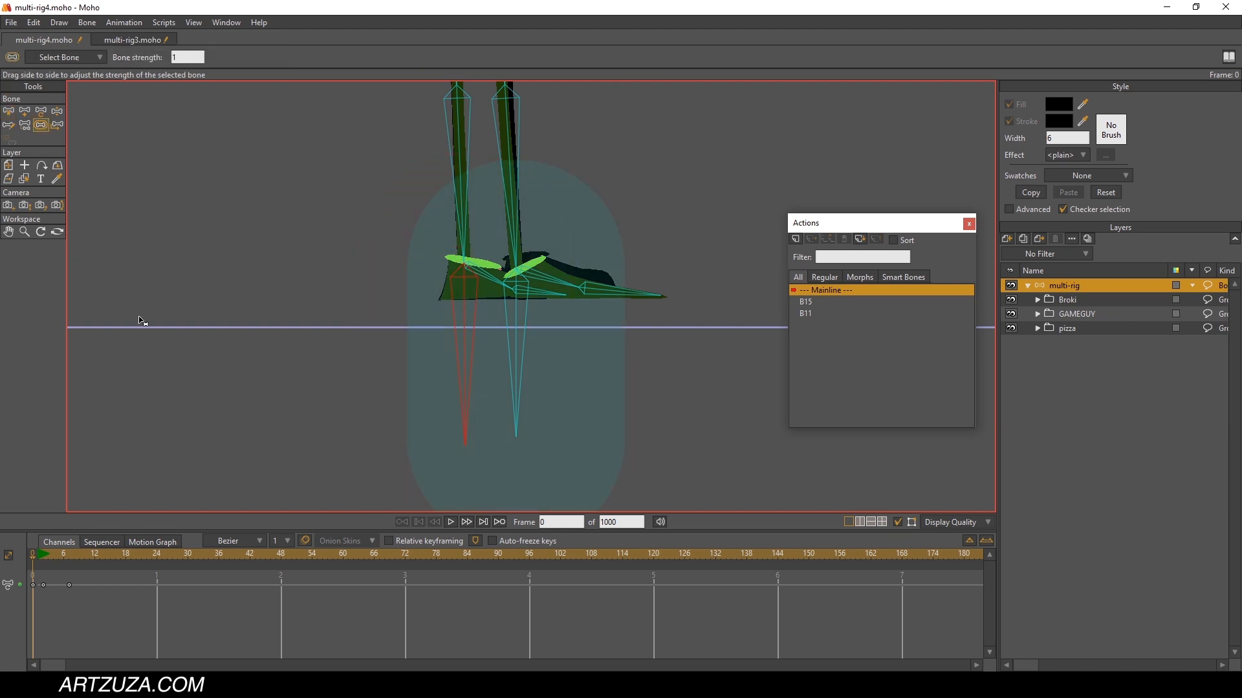
pyautogui.moveTo(518, 316); pyautogui.dragTo(331, 292)
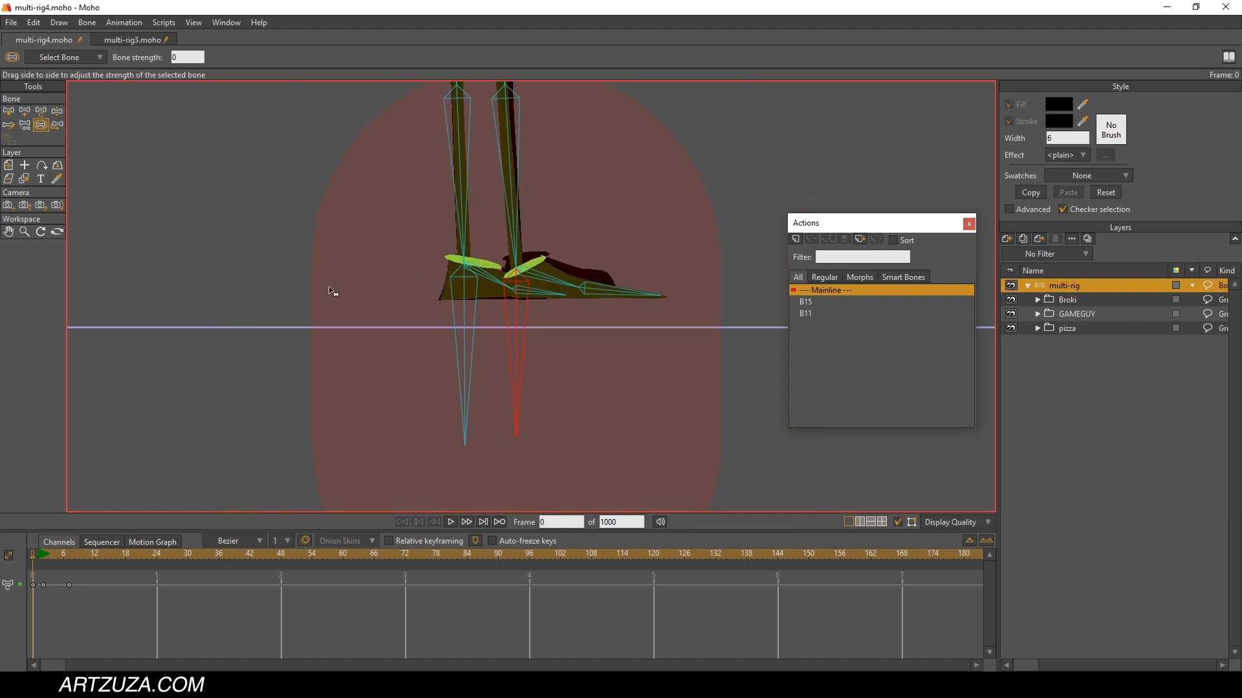
pyautogui.write('0')
pyautogui.press('Return')
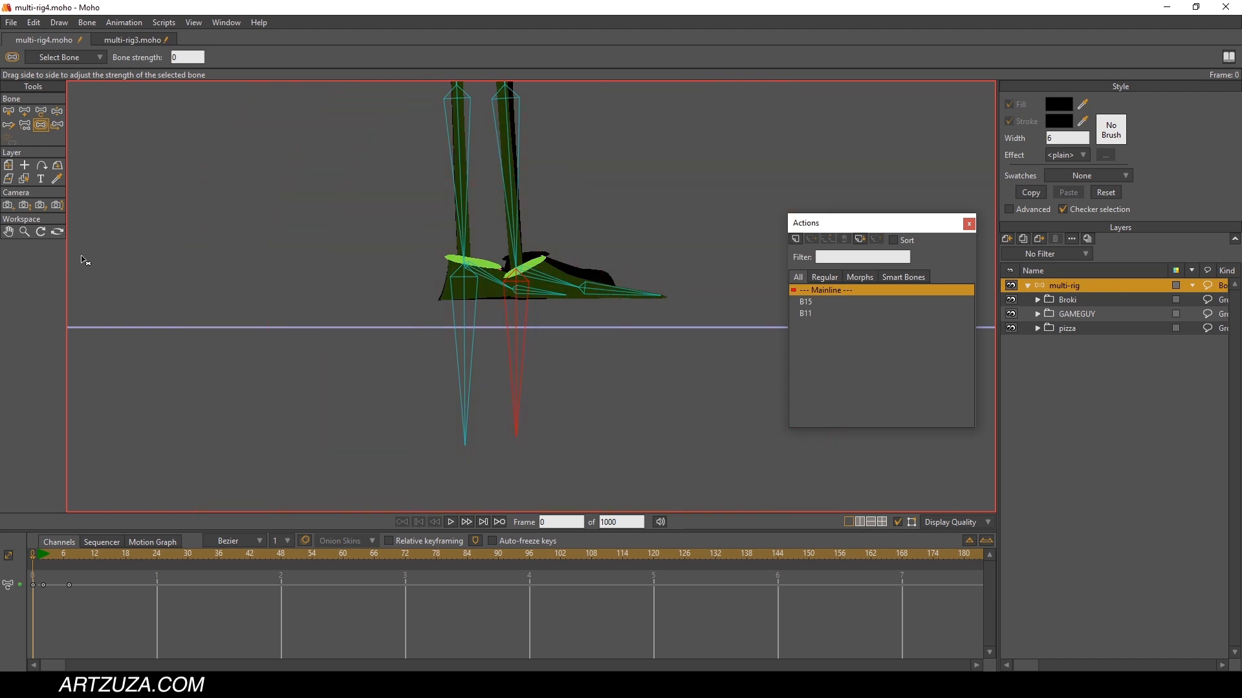
pyautogui.moveTo(516, 306); pyautogui.dragTo(602, 307)
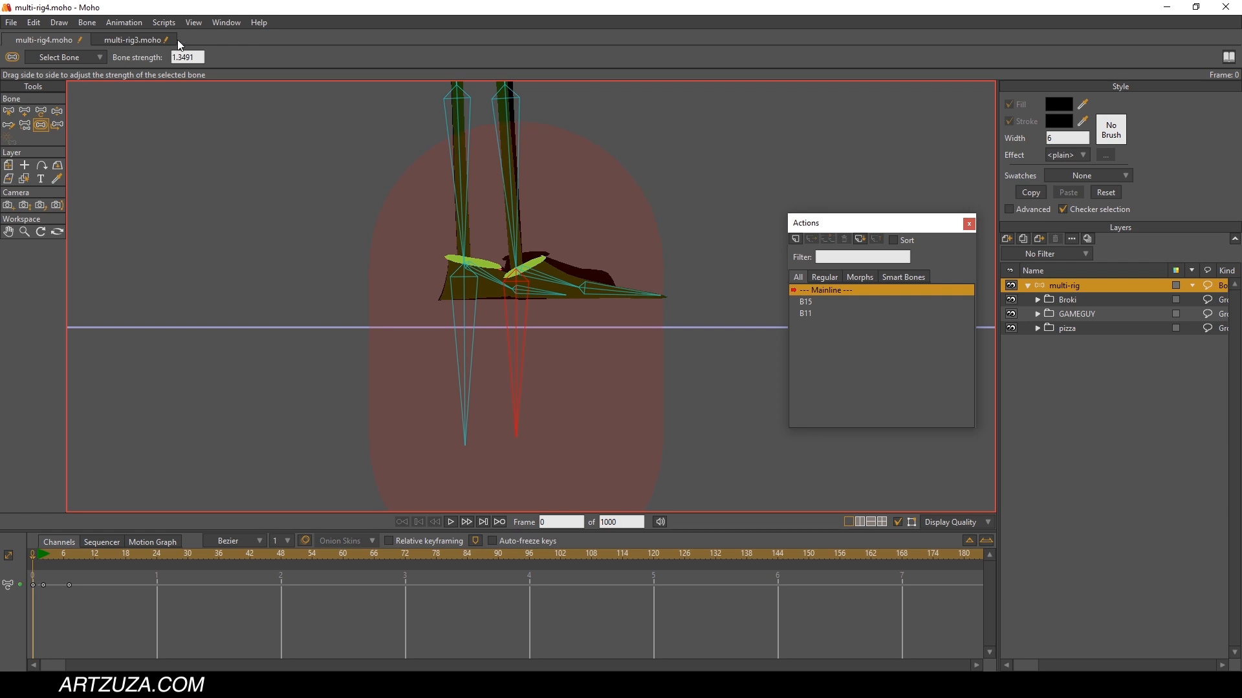
pyautogui.moveTo(485, 306); pyautogui.dragTo(187, 330)
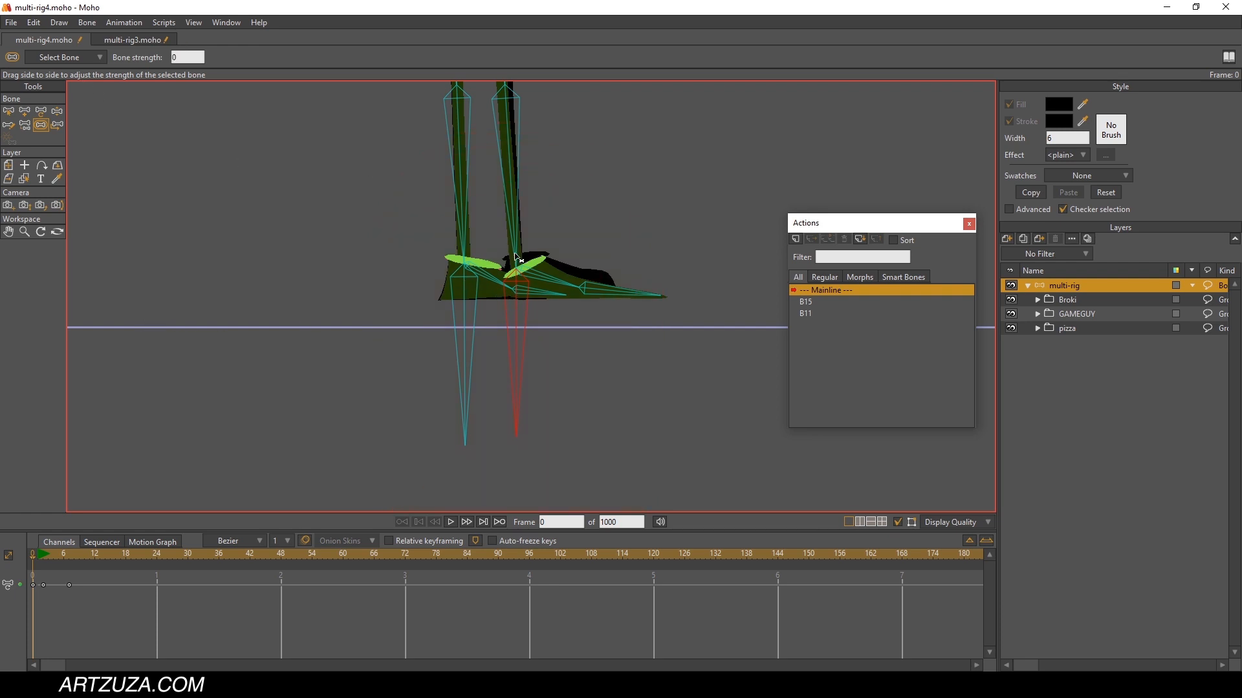
# Step: Test bending the left leg by manipulating its lower-leg bone B15, and undo the pose change
pyautogui.scroll(-2, 543, 152)
pyautogui.click(57, 111)
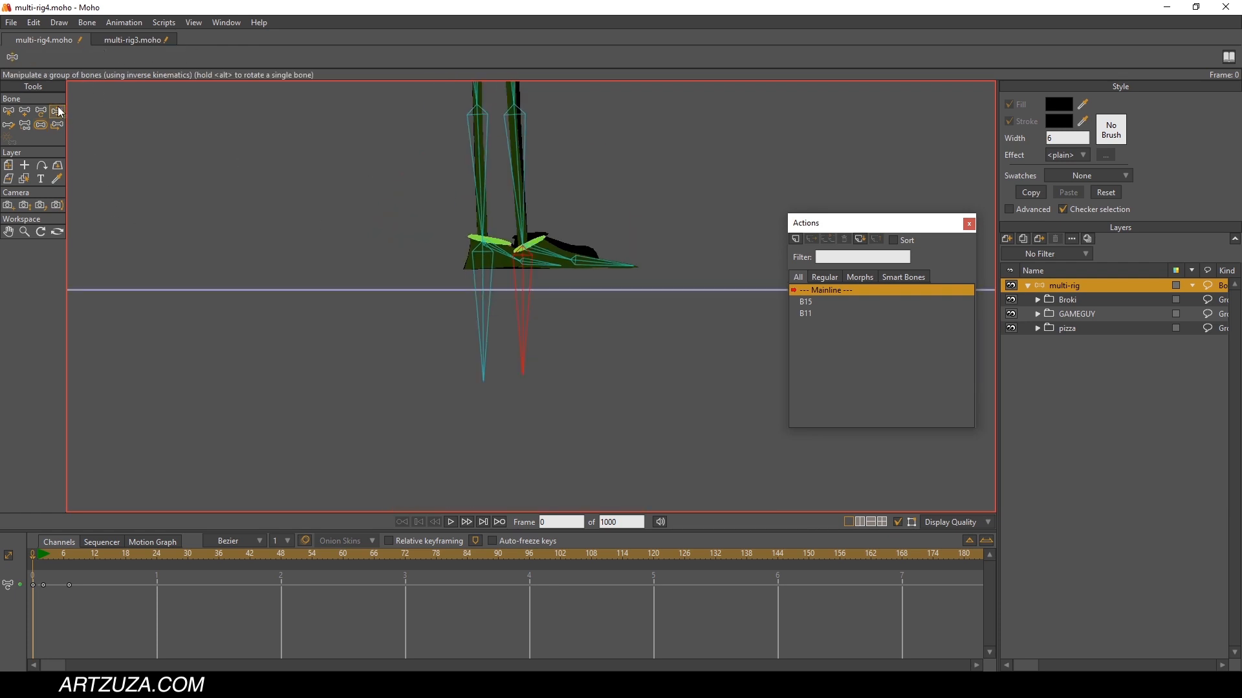
pyautogui.scroll(3, 614, 260)
pyautogui.moveTo(475, 148); pyautogui.dragTo(525, 304)
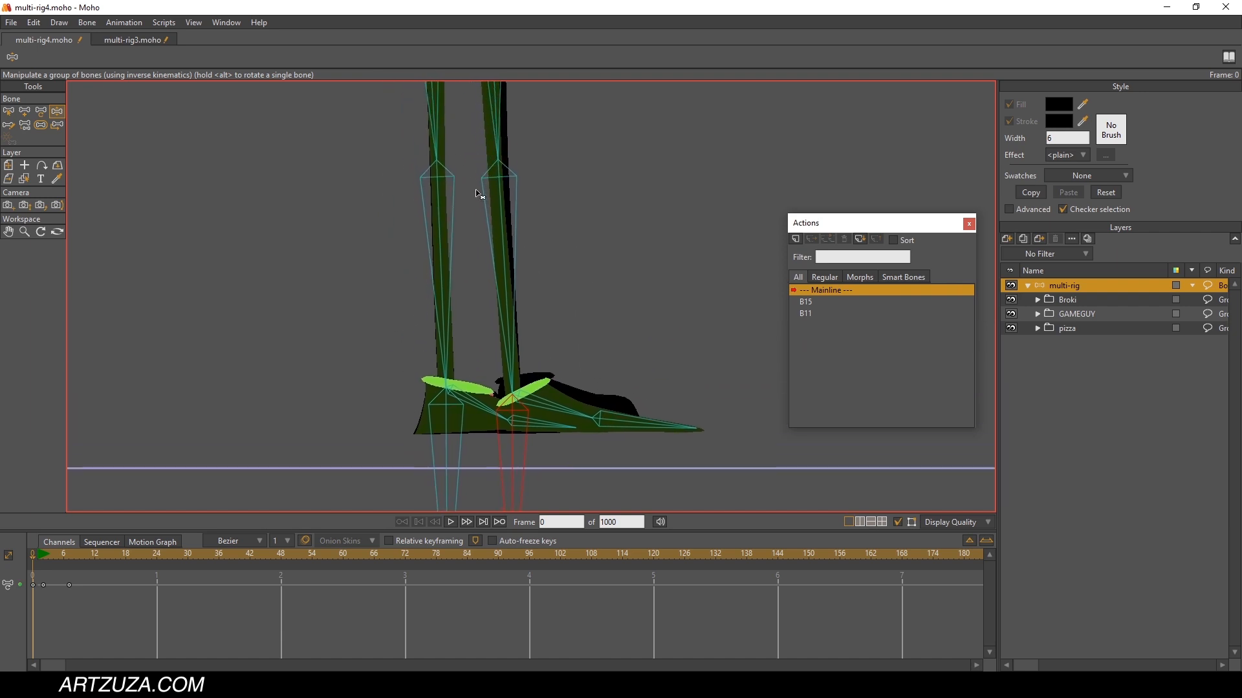
pyautogui.scroll(-2, 511, 233)
pyautogui.scroll(1, 518, 248)
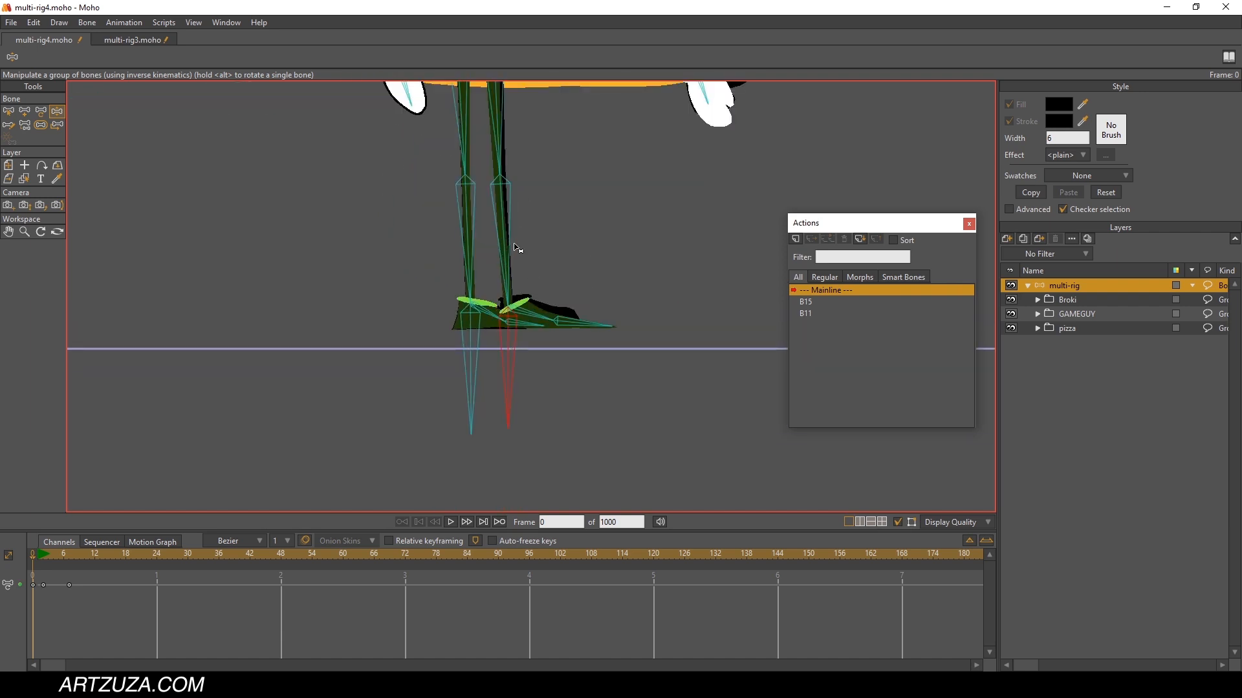
pyautogui.moveTo(517, 249); pyautogui.dragTo(523, 214)
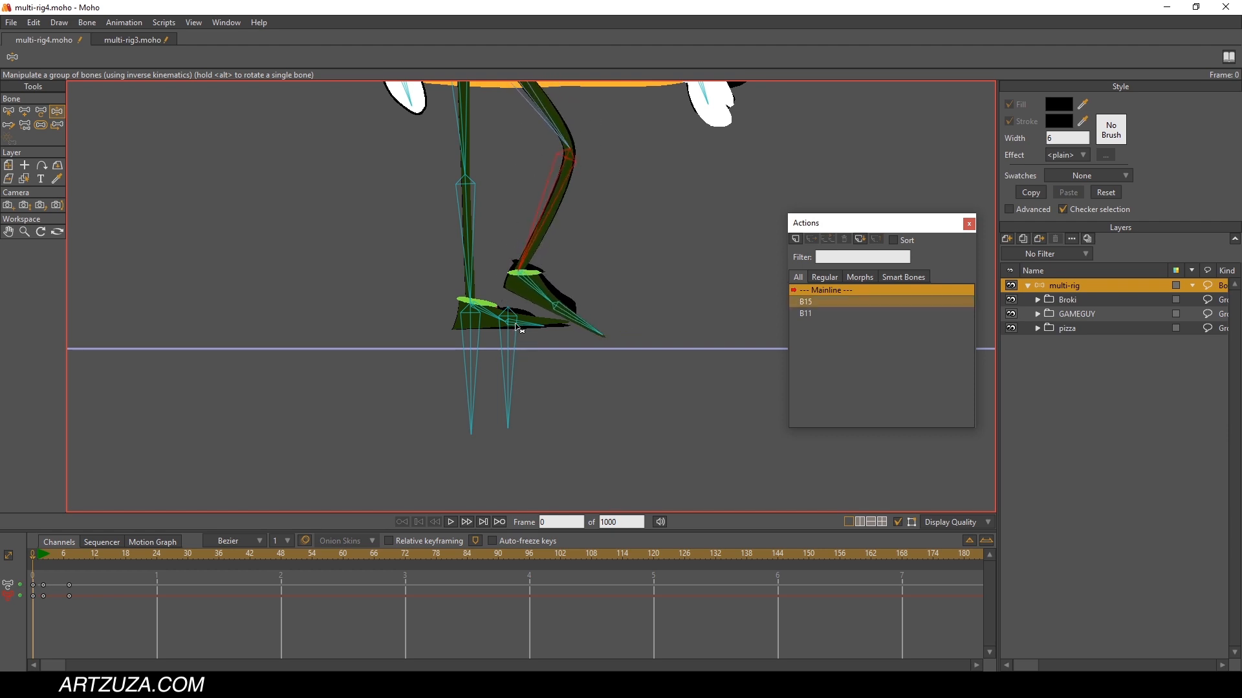
pyautogui.moveTo(553, 219); pyautogui.dragTo(585, 202)
pyautogui.scroll(-3, 605, 211)
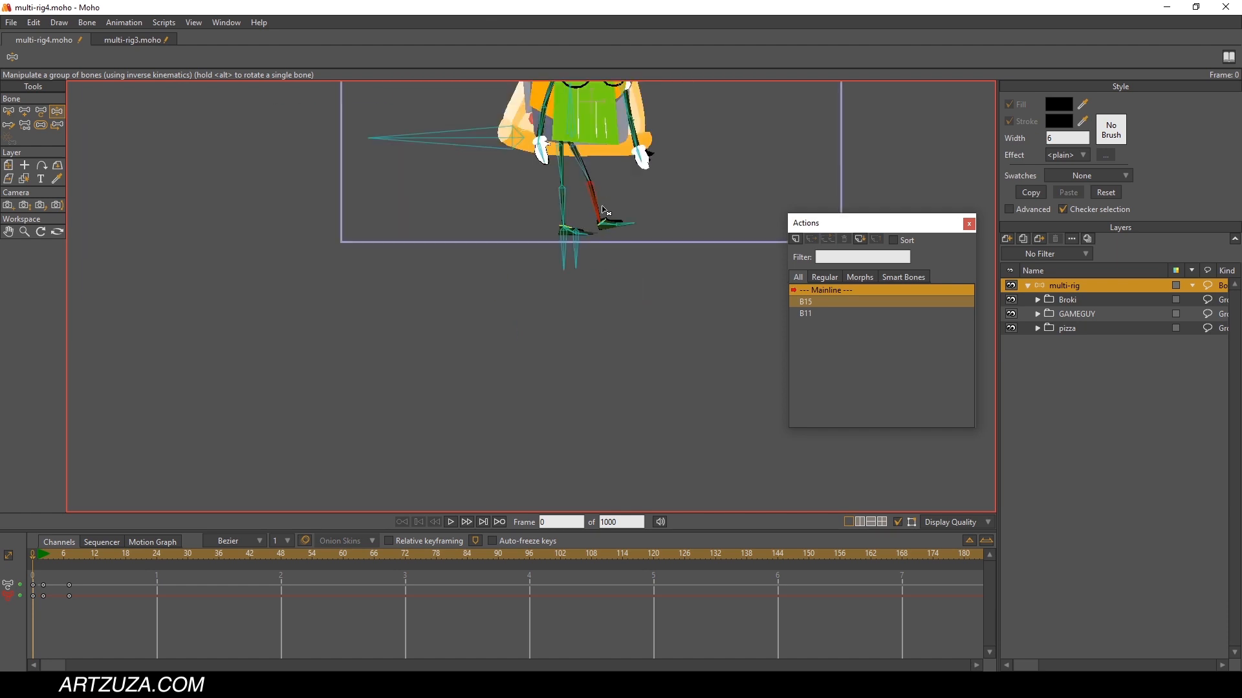
pyautogui.scroll(3, 605, 211)
pyautogui.moveTo(579, 302); pyautogui.dragTo(586, 378)
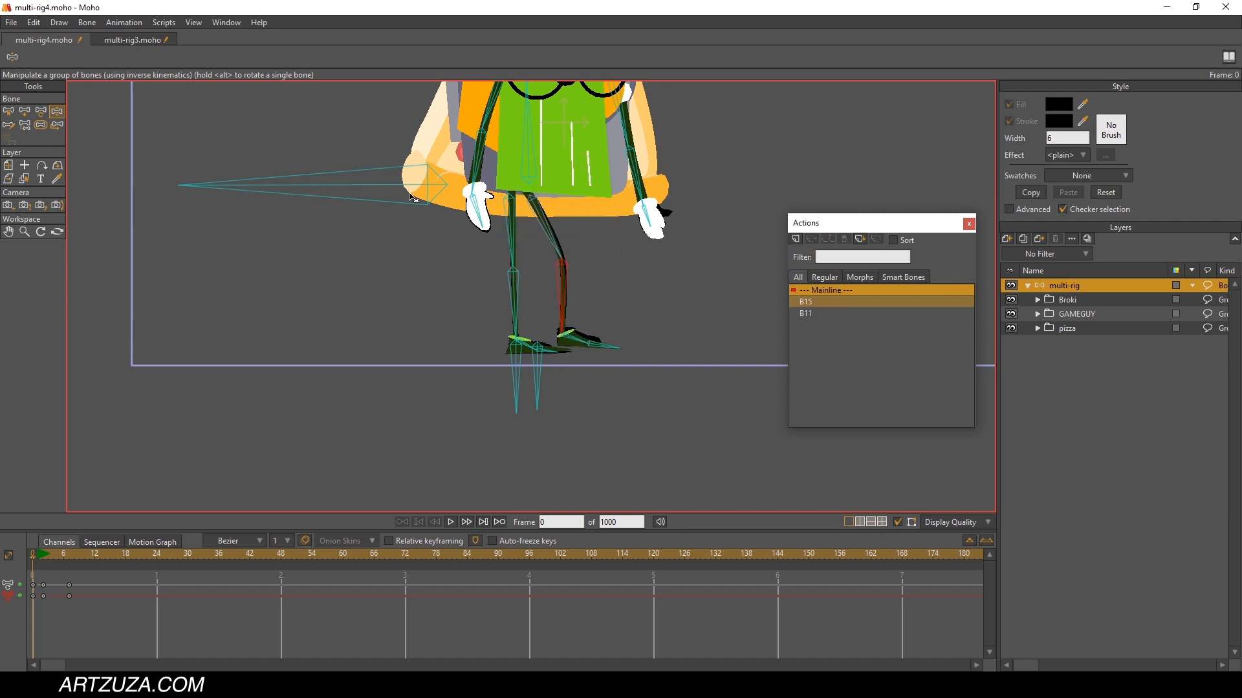
pyautogui.moveTo(411, 197); pyautogui.dragTo(408, 161)
pyautogui.hotkey('ctrl', 'z')
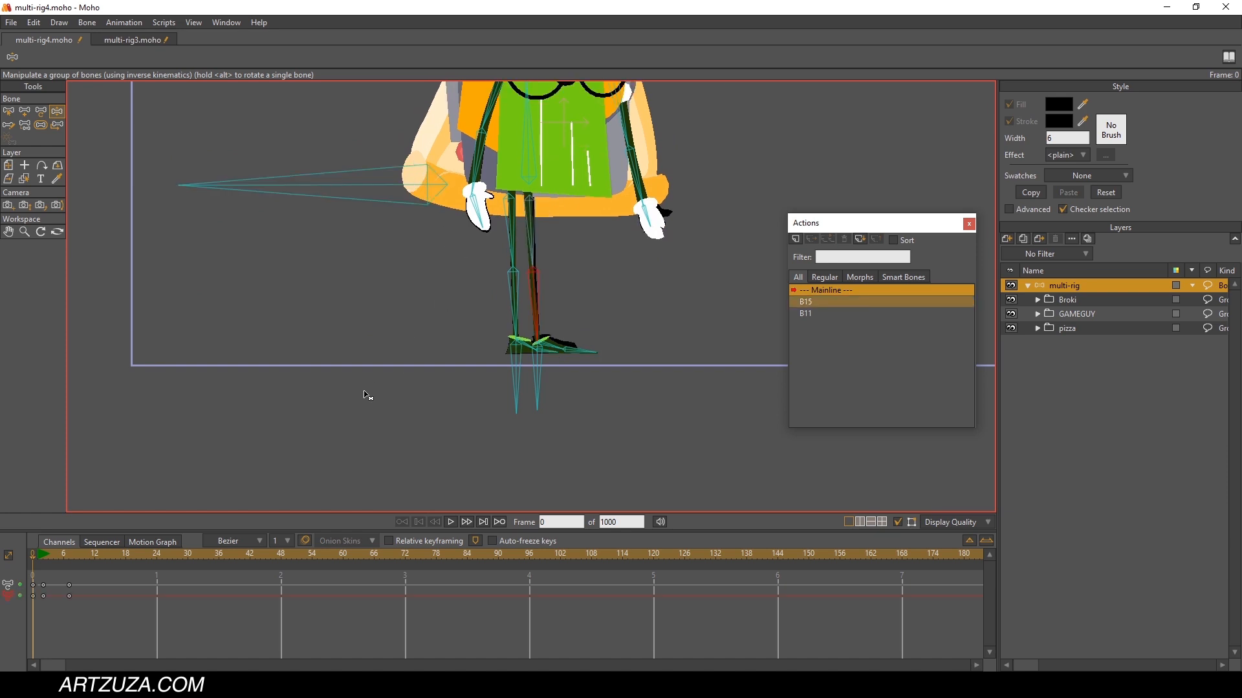
# Step: Set ctrl_pieizq as the target of the lower-leg bone B15 in its bone constraints
pyautogui.scroll(3, 517, 322)
pyautogui.moveTo(552, 335); pyautogui.dragTo(519, 377)
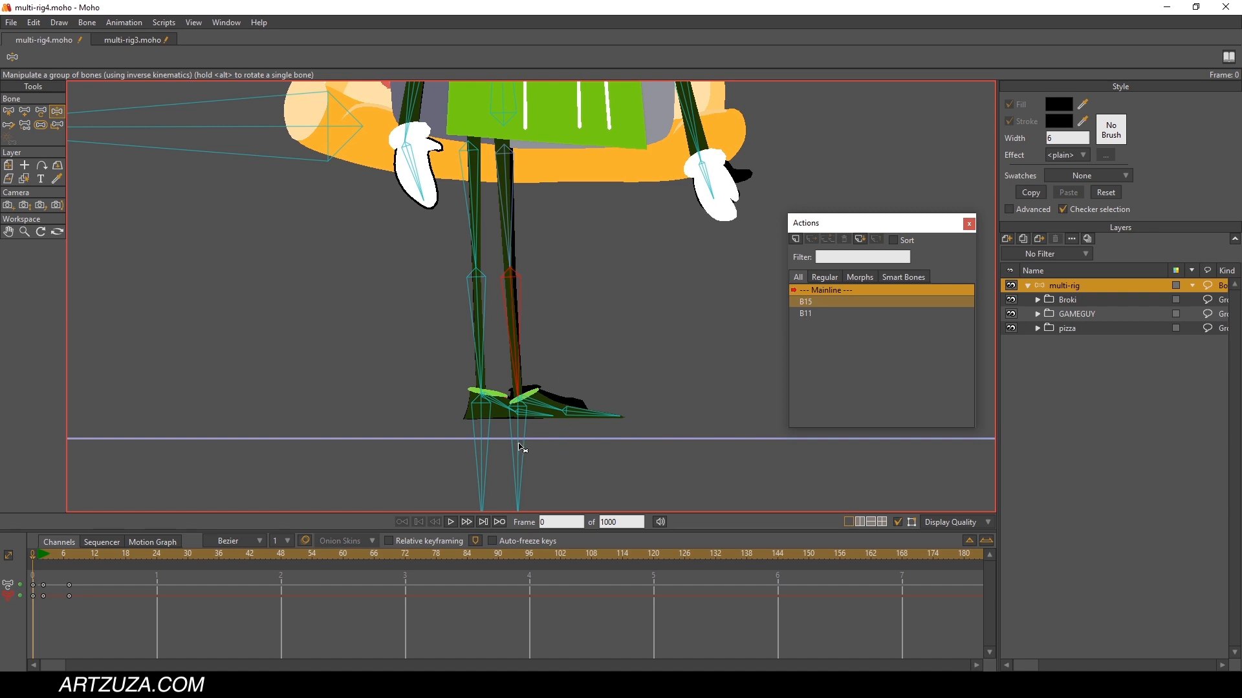
pyautogui.click(9, 114)
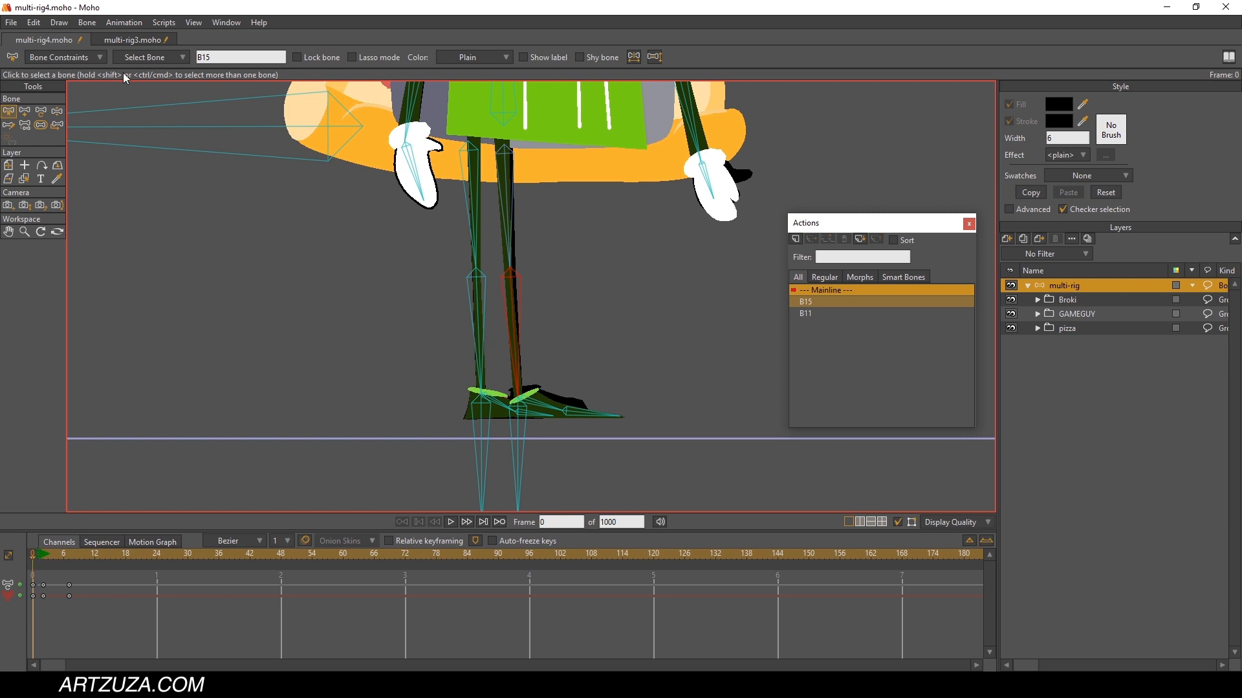
pyautogui.click(86, 57)
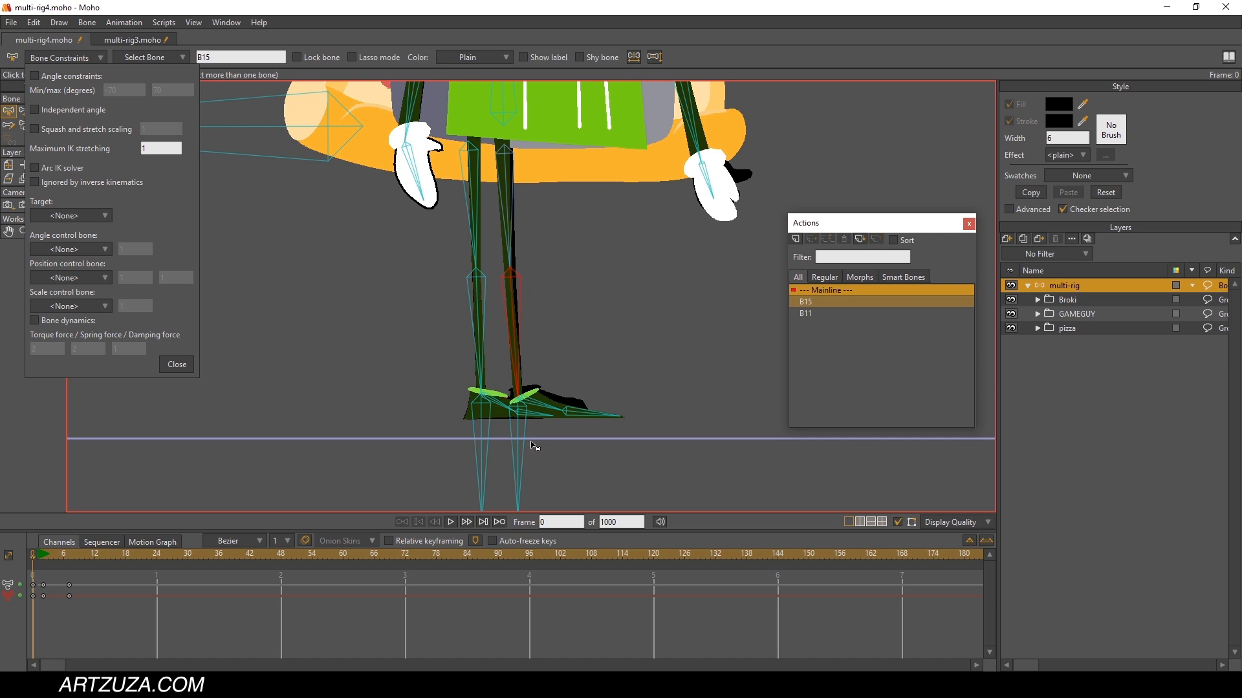
pyautogui.click(96, 218)
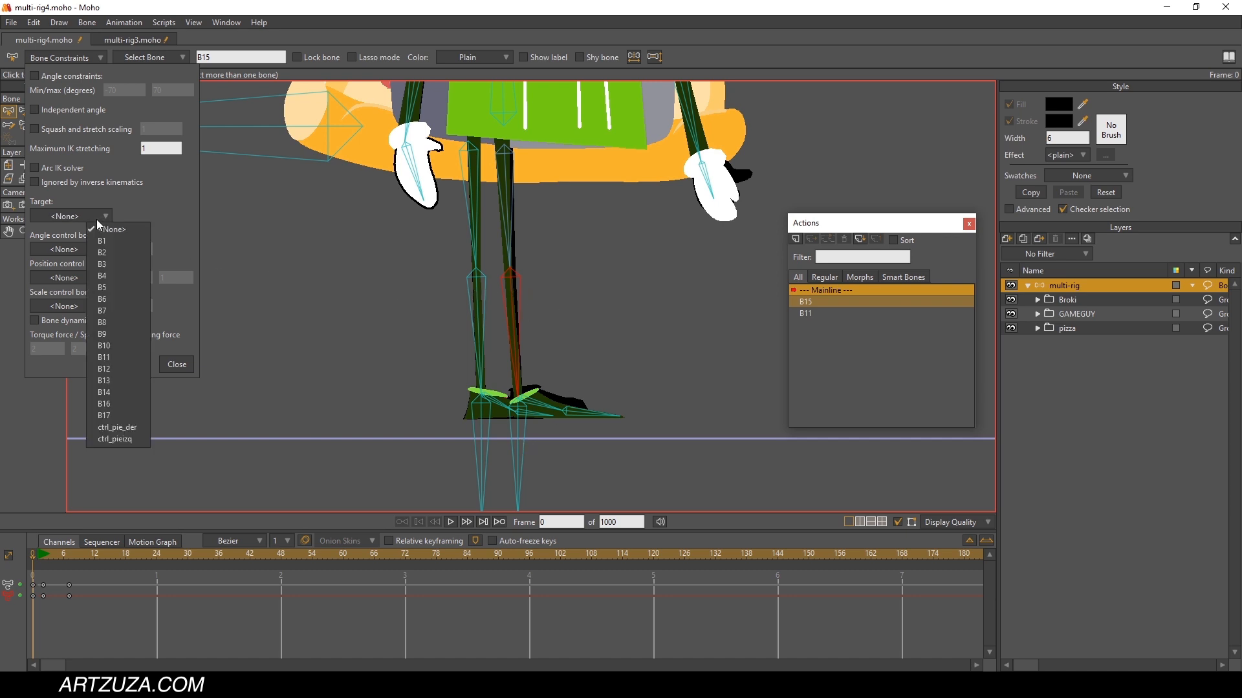
pyautogui.click(138, 436)
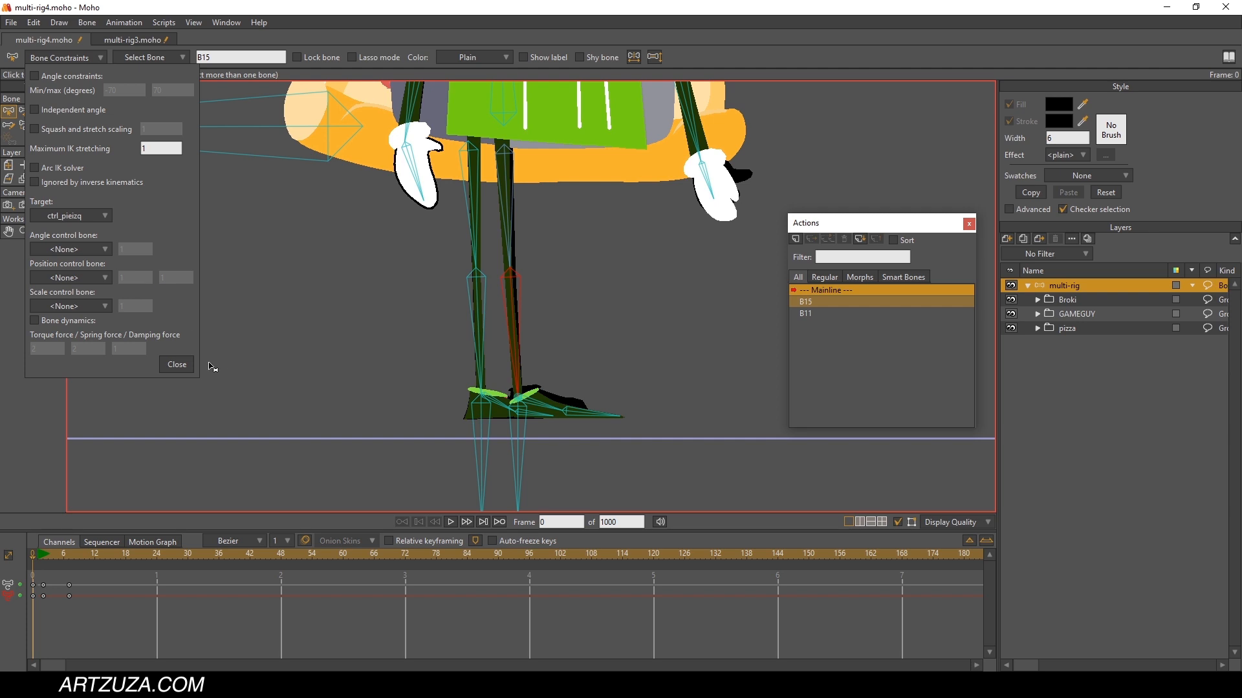
pyautogui.scroll(5, 540, 414)
pyautogui.scroll(2, 525, 403)
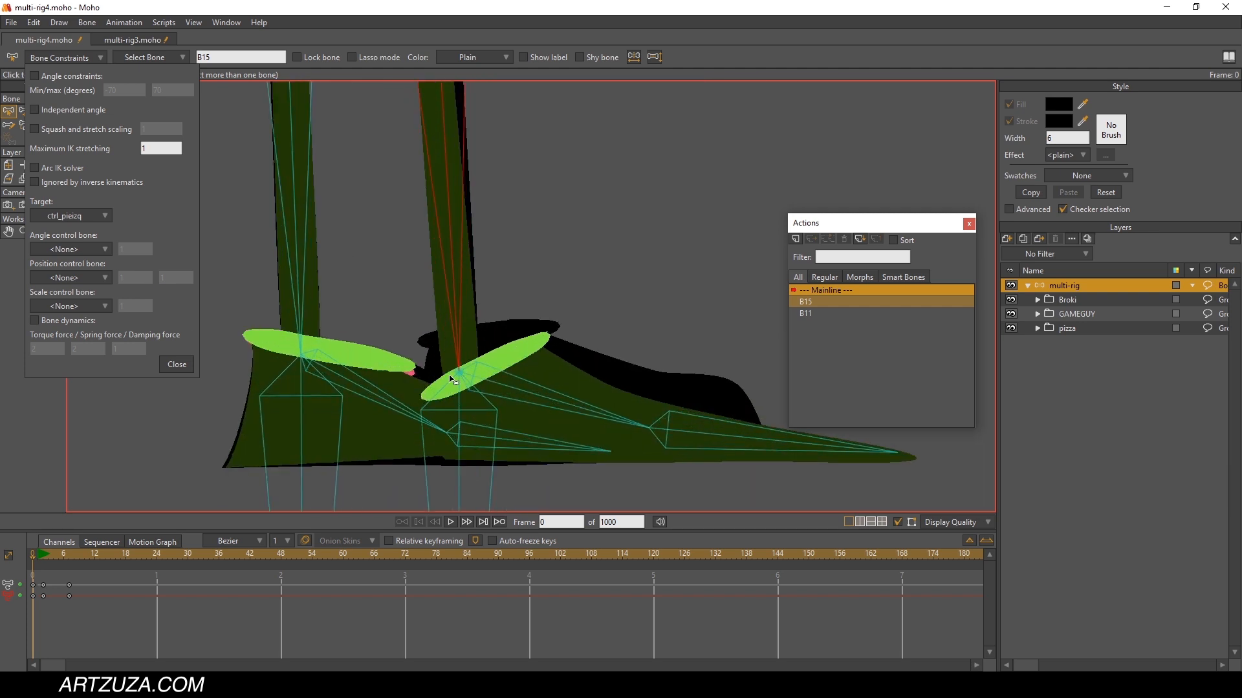
# Step: Set ctrl_pie_der as the target of the right lower-leg bone B11 in its bone constraints
pyautogui.scroll(-6, 460, 374)
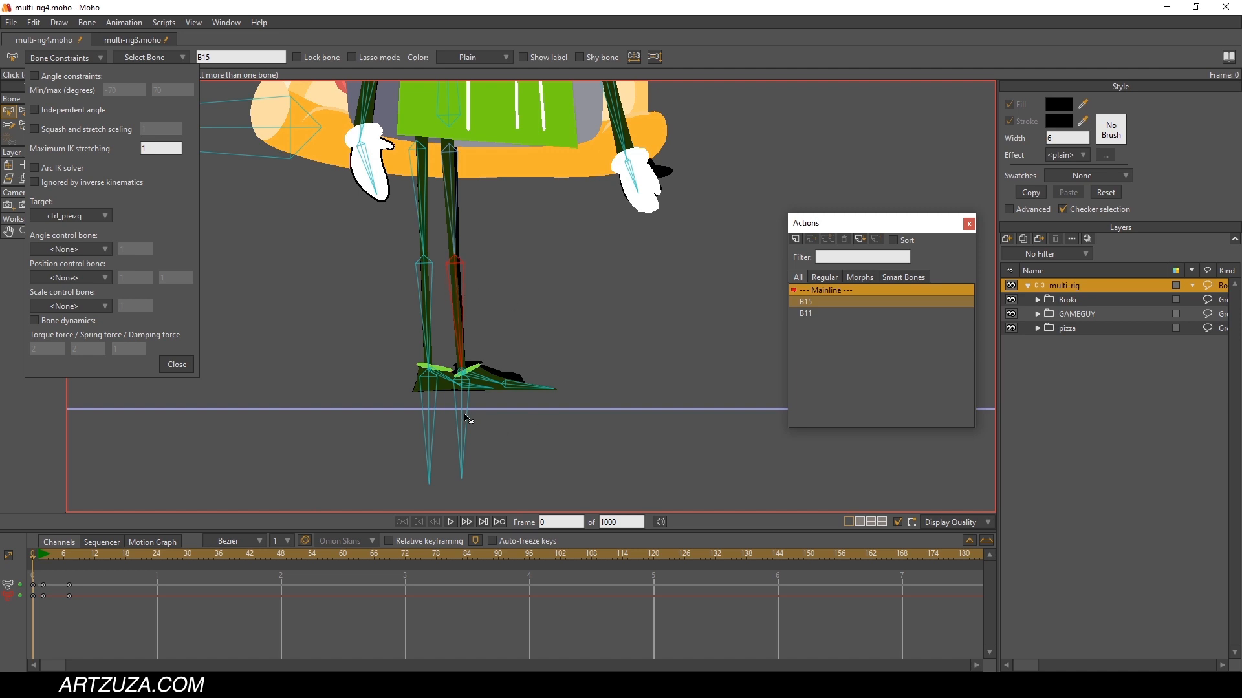
pyautogui.click(176, 364)
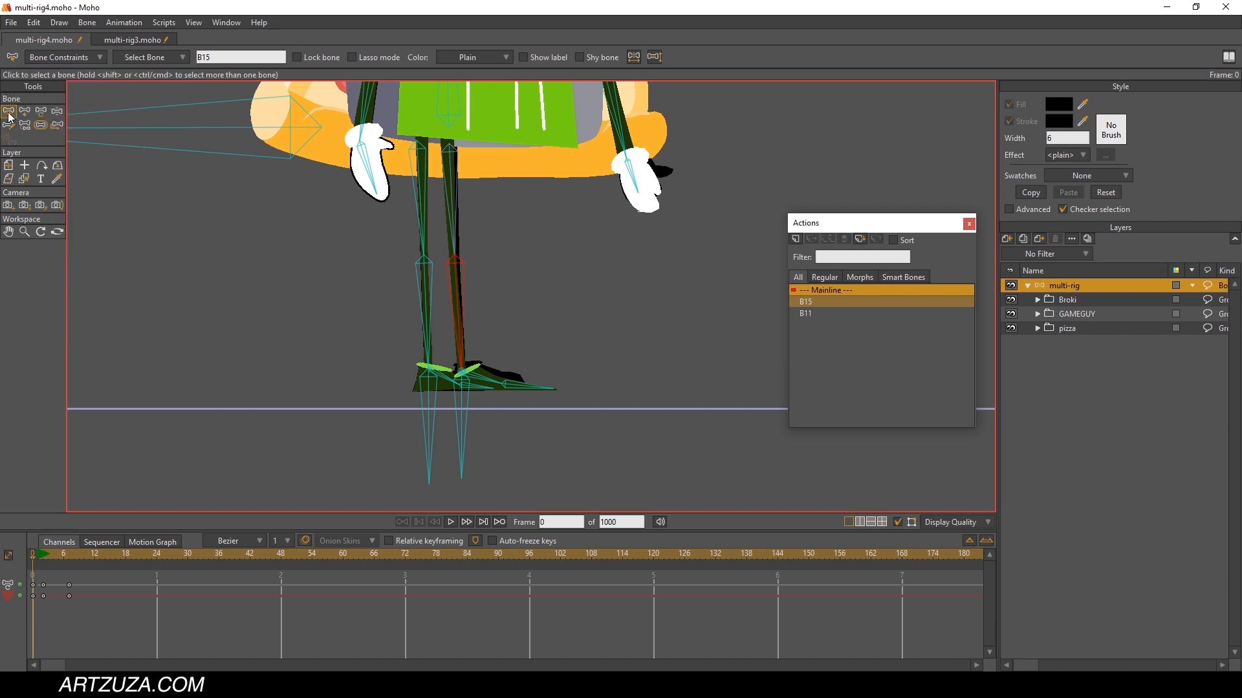
pyautogui.click(427, 291)
pyautogui.click(425, 285)
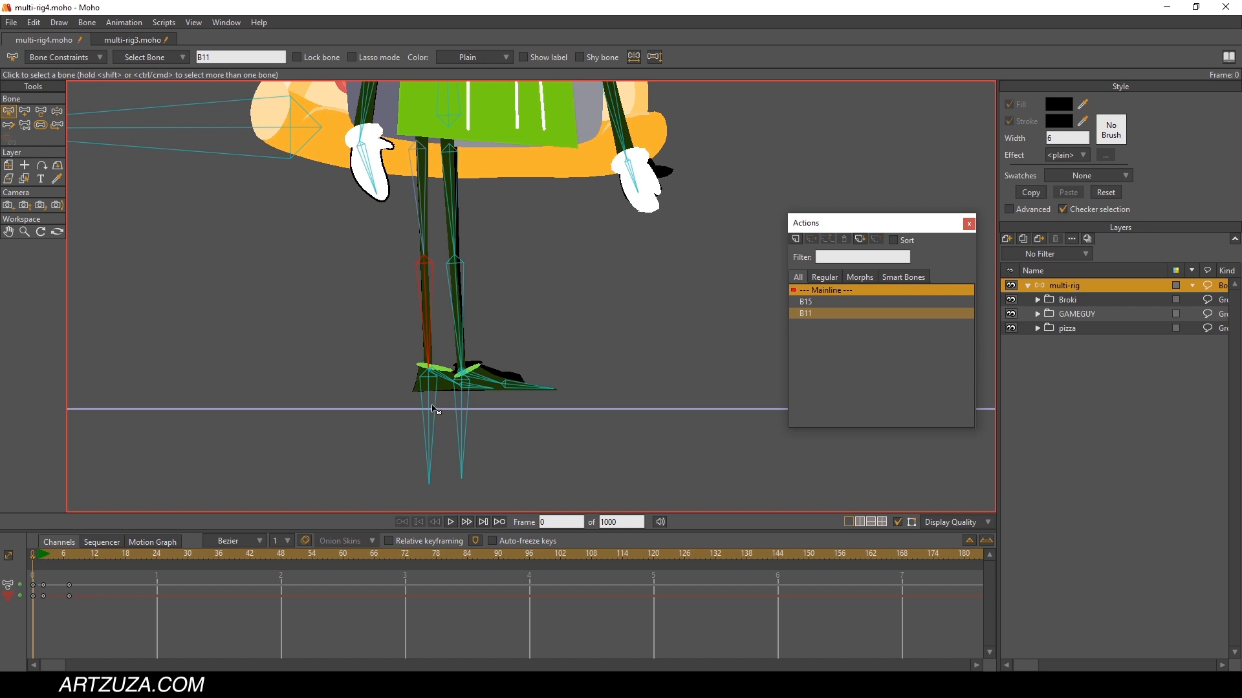
pyautogui.click(45, 56)
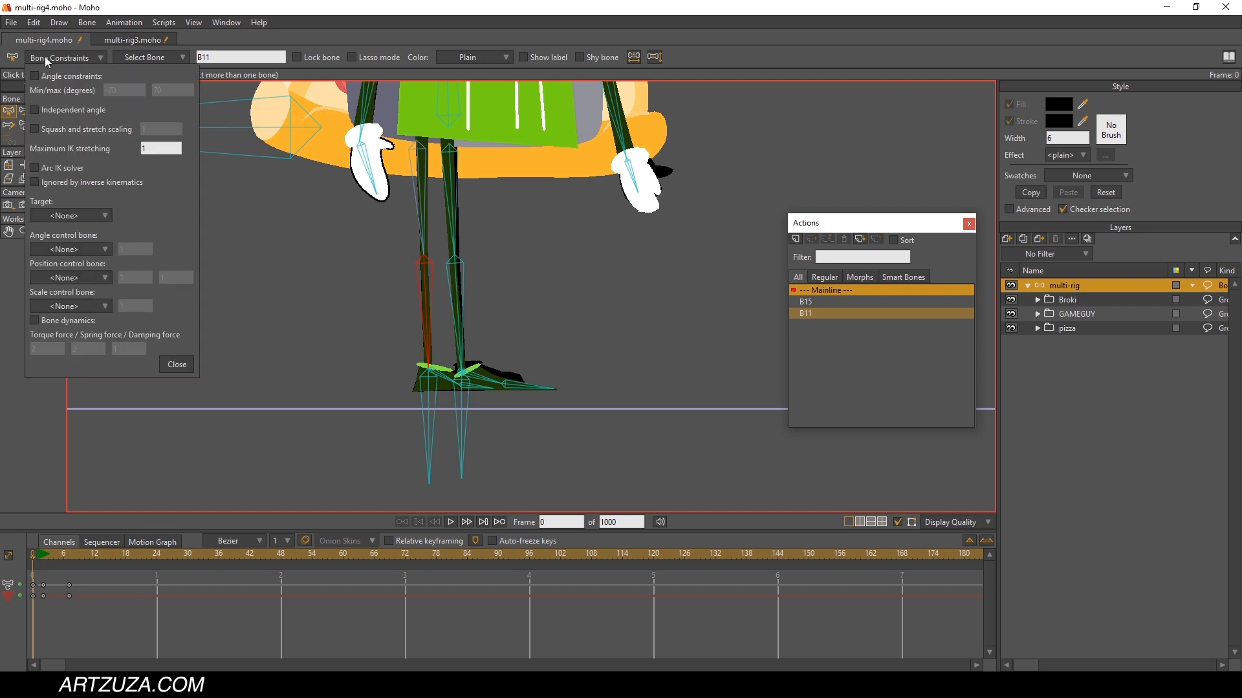
pyautogui.click(65, 215)
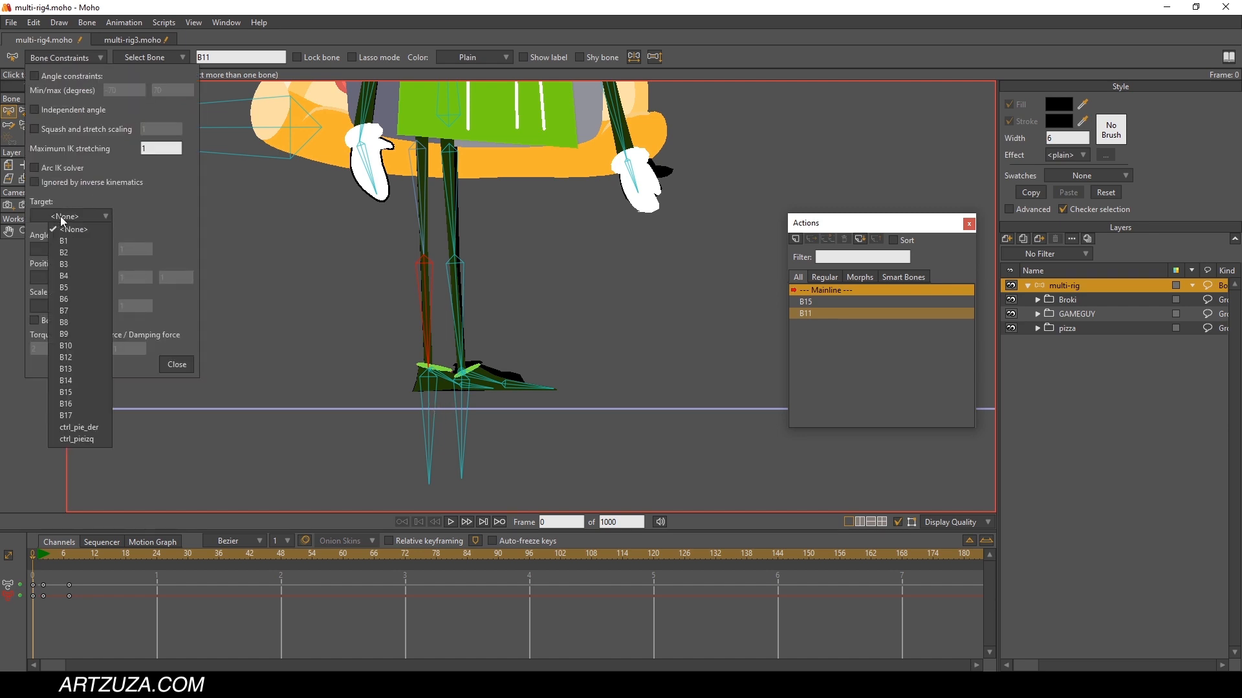
pyautogui.click(91, 429)
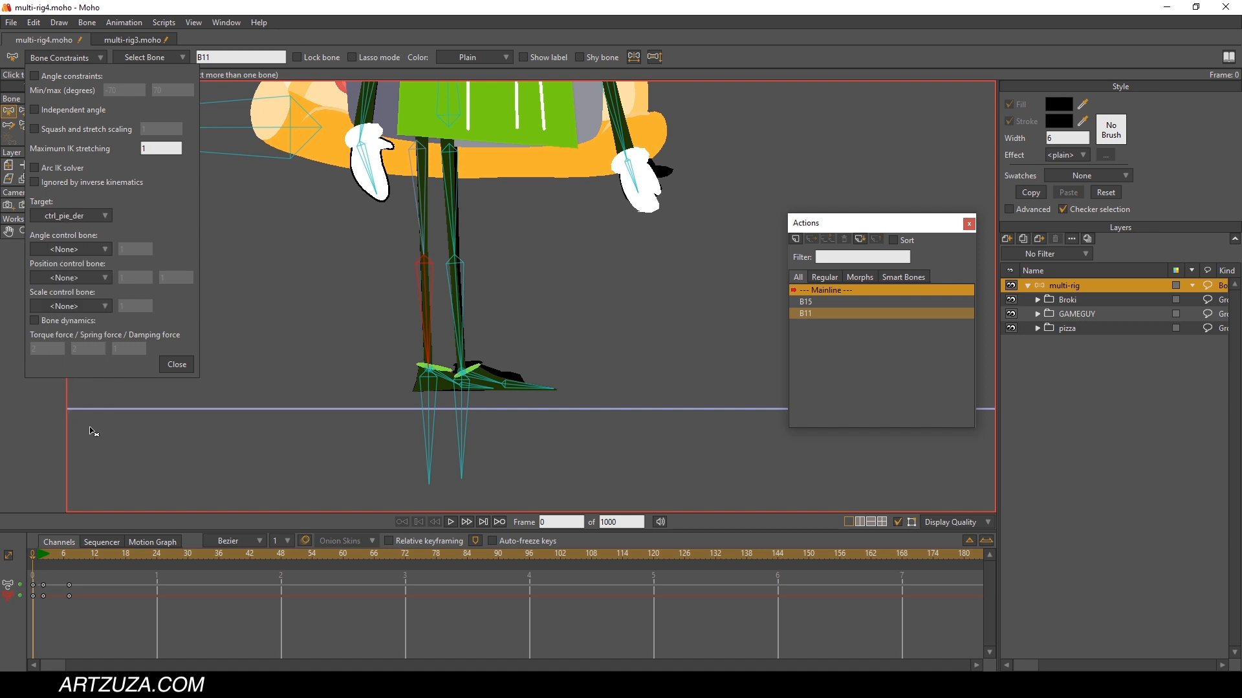
pyautogui.click(175, 365)
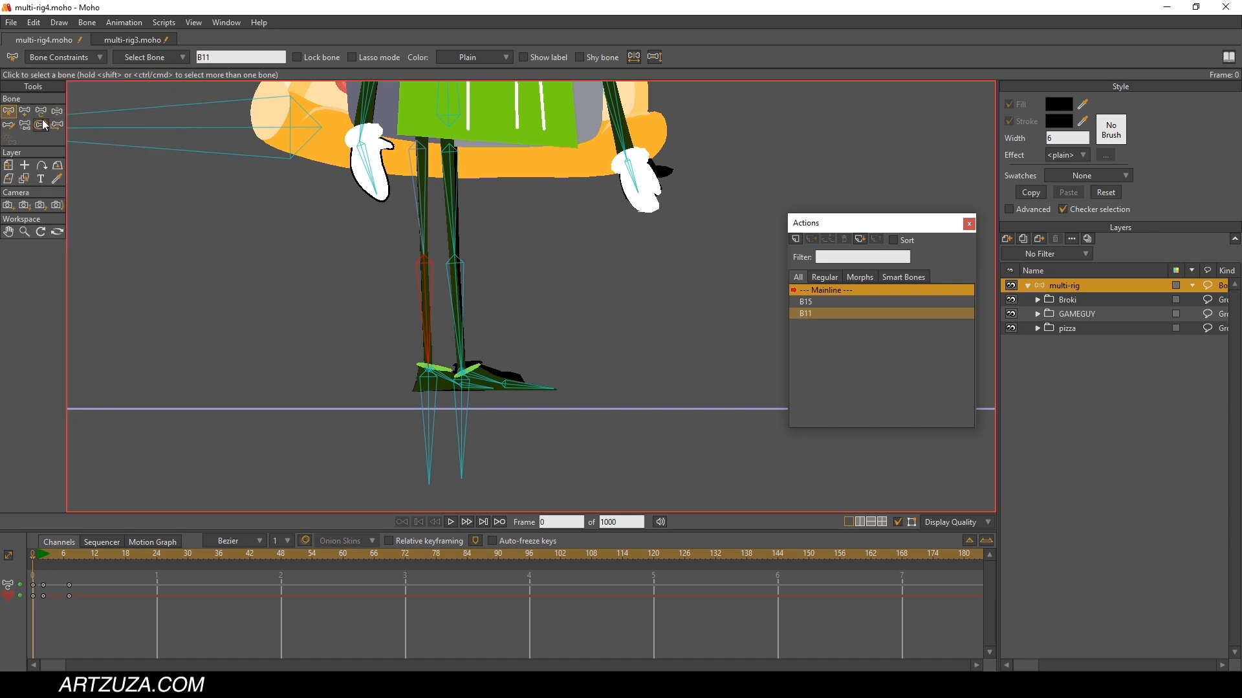
# Step: Test the leg targets at frame 0 by lowering the root bone B1, and undo the pose change
pyautogui.click(57, 111)
pyautogui.moveTo(226, 219); pyautogui.dragTo(306, 269)
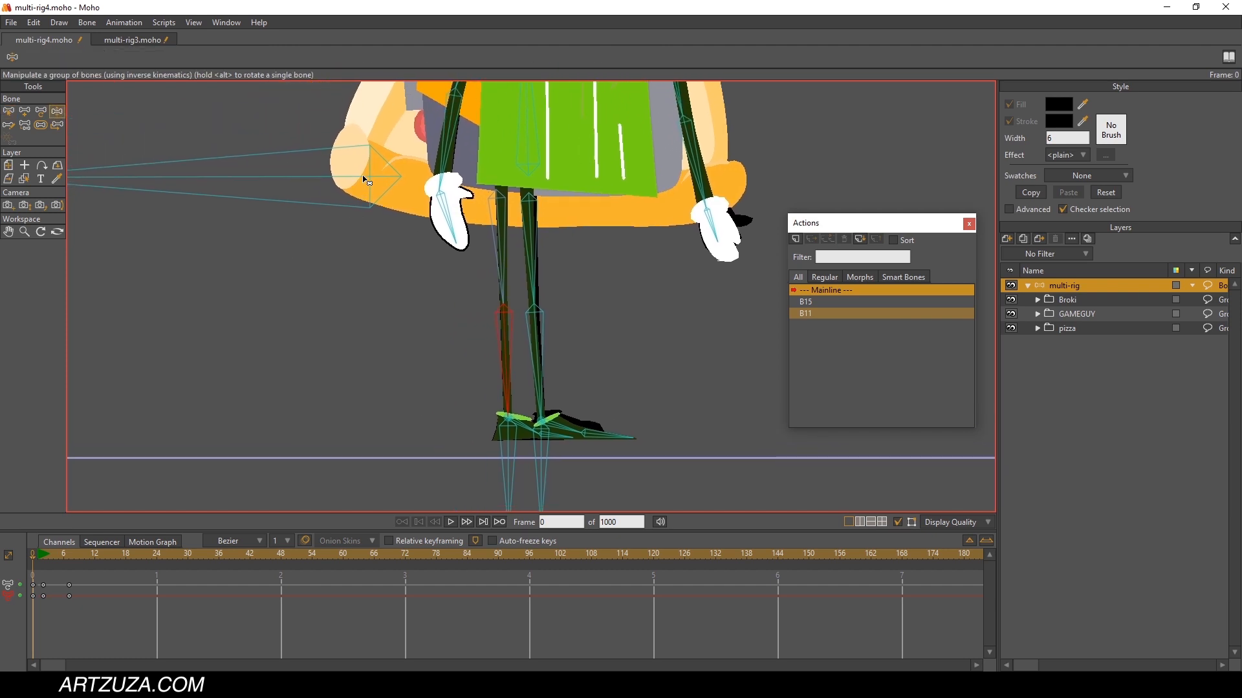
pyautogui.moveTo(366, 181); pyautogui.dragTo(426, 241)
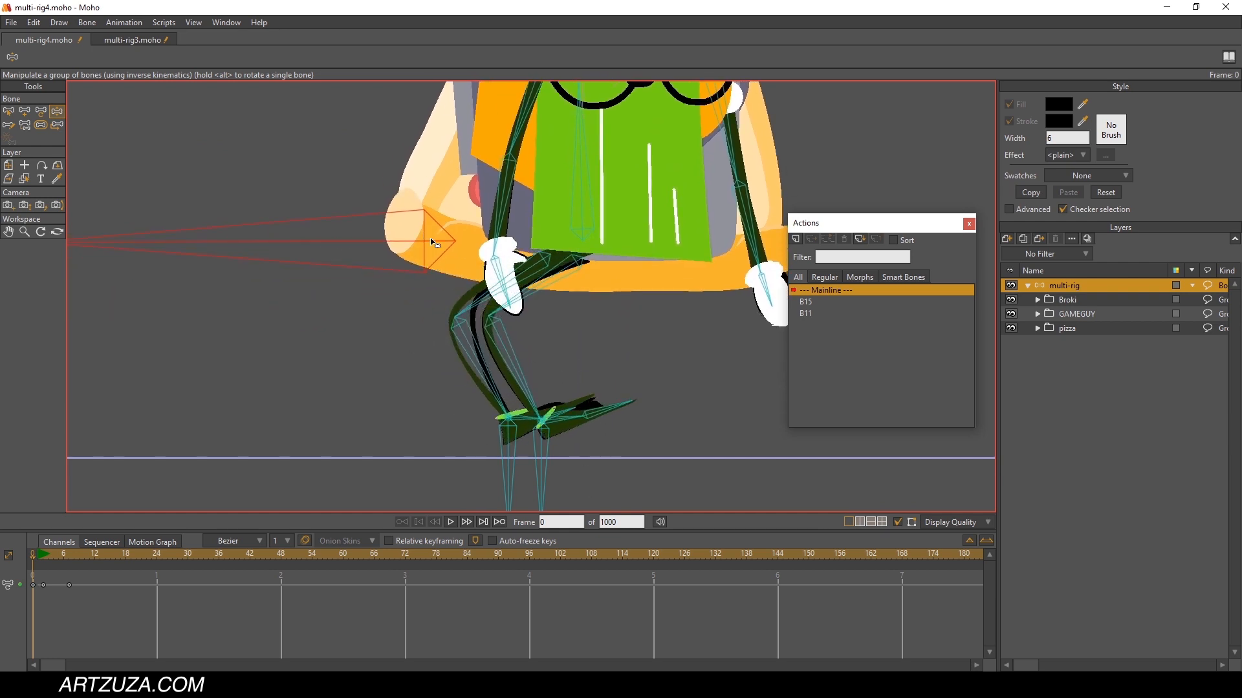
pyautogui.moveTo(433, 244)
pyautogui.mouseDown()
pyautogui.moveTo(421, 285)
pyautogui.moveTo(440, 206)
pyautogui.moveTo(447, 239)
pyautogui.moveTo(450, 215)
pyautogui.moveTo(444, 260)
pyautogui.mouseUp()
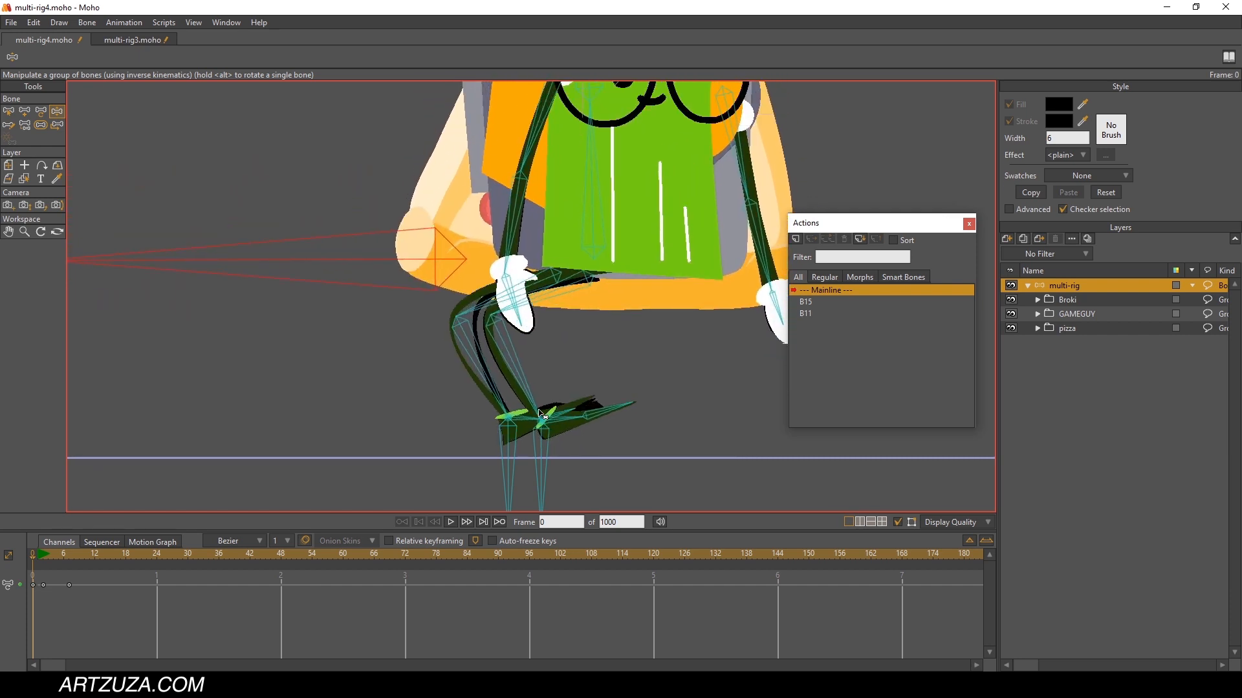
pyautogui.scroll(2, 542, 414)
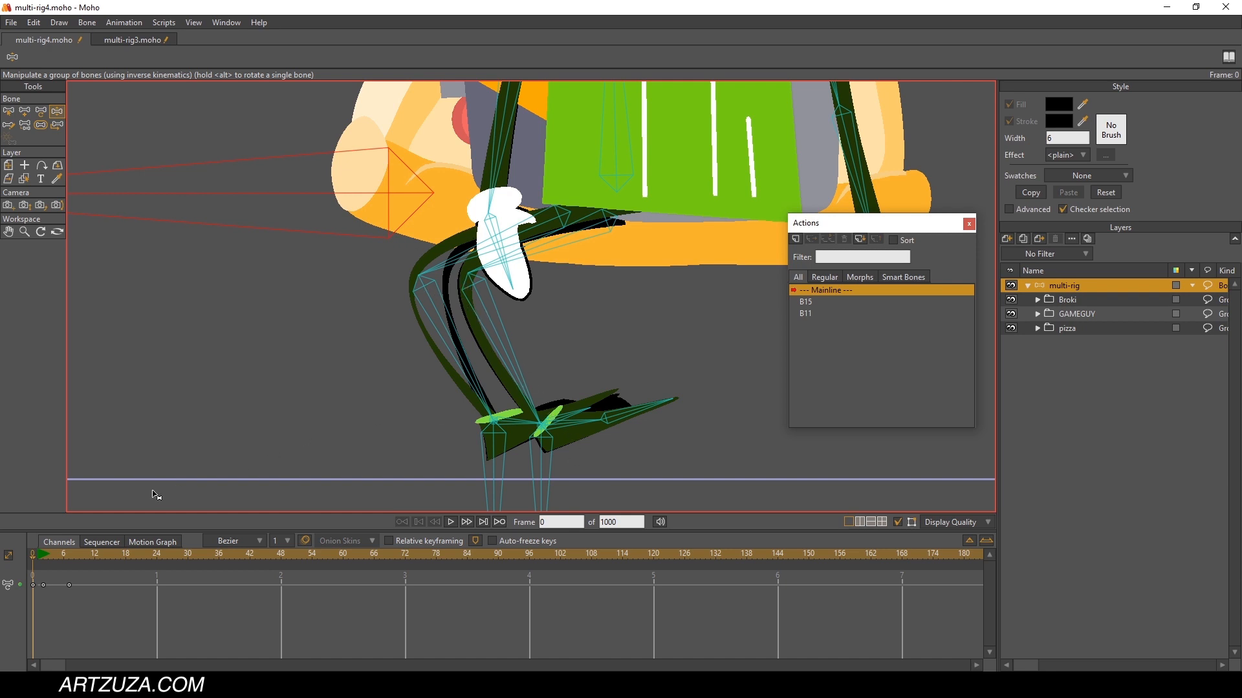
pyautogui.moveTo(39, 554); pyautogui.dragTo(2, 561)
# Step: Turn off the angle constraints of foot bone B16 and enable its independent angle
pyautogui.click(5, 112)
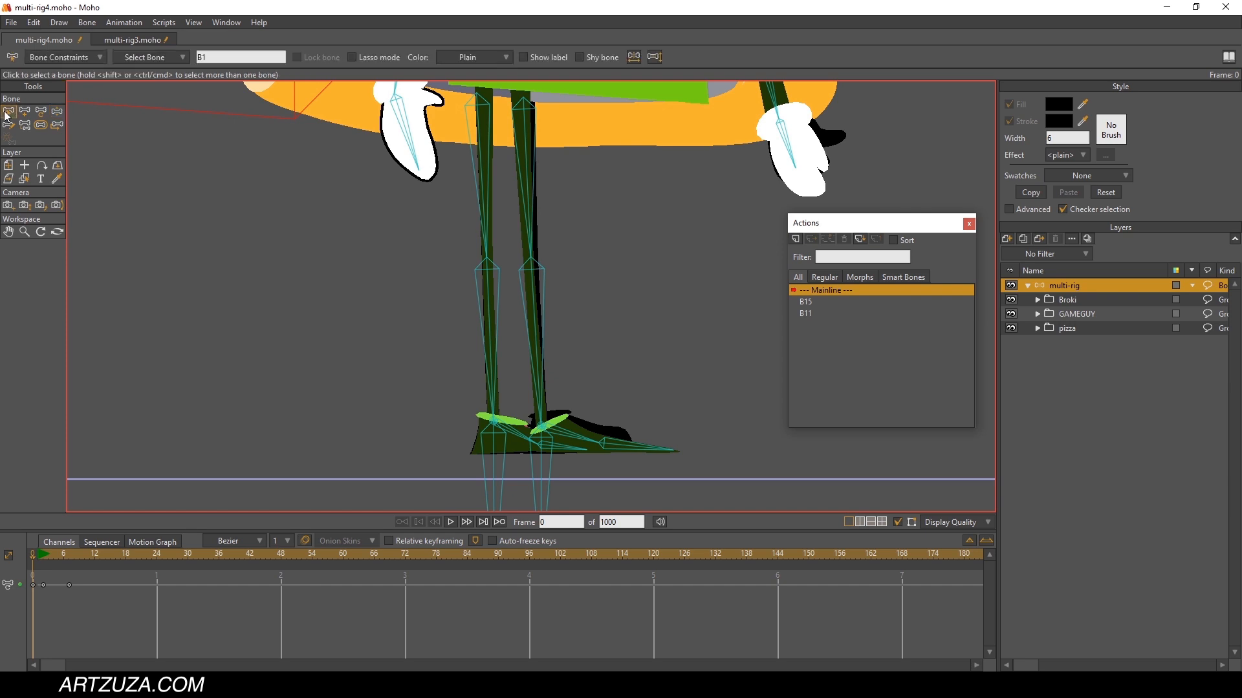
pyautogui.click(567, 438)
pyautogui.click(72, 59)
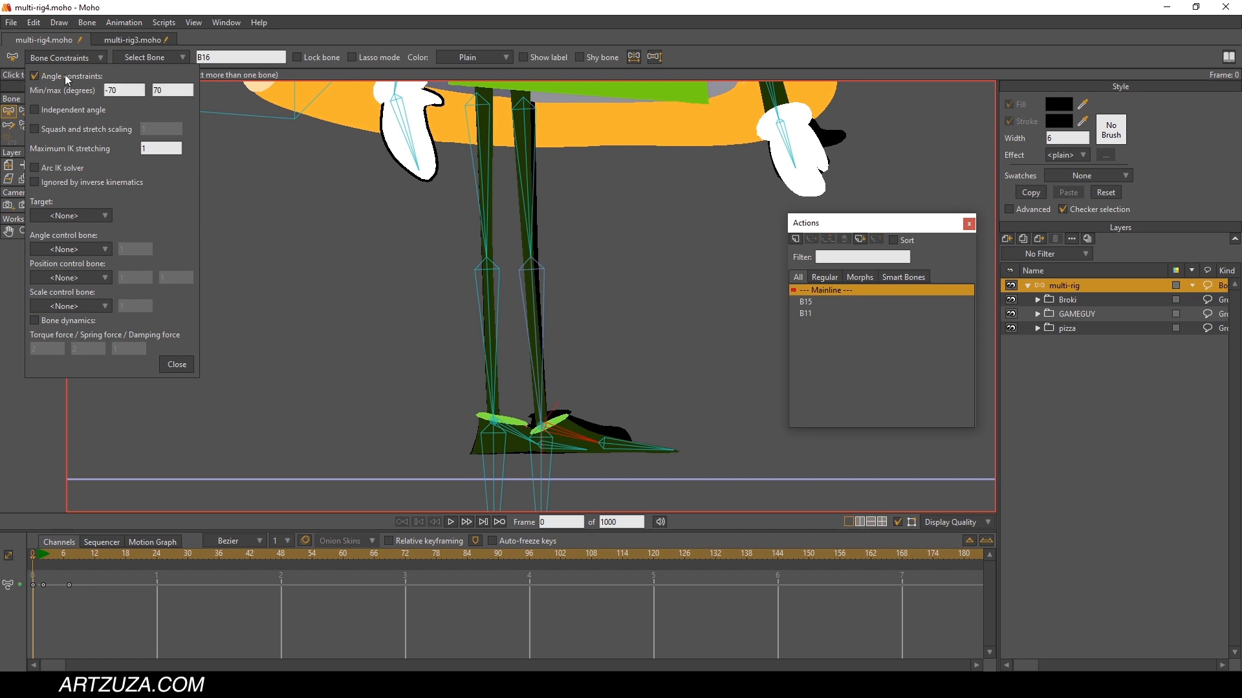
pyautogui.click(34, 76)
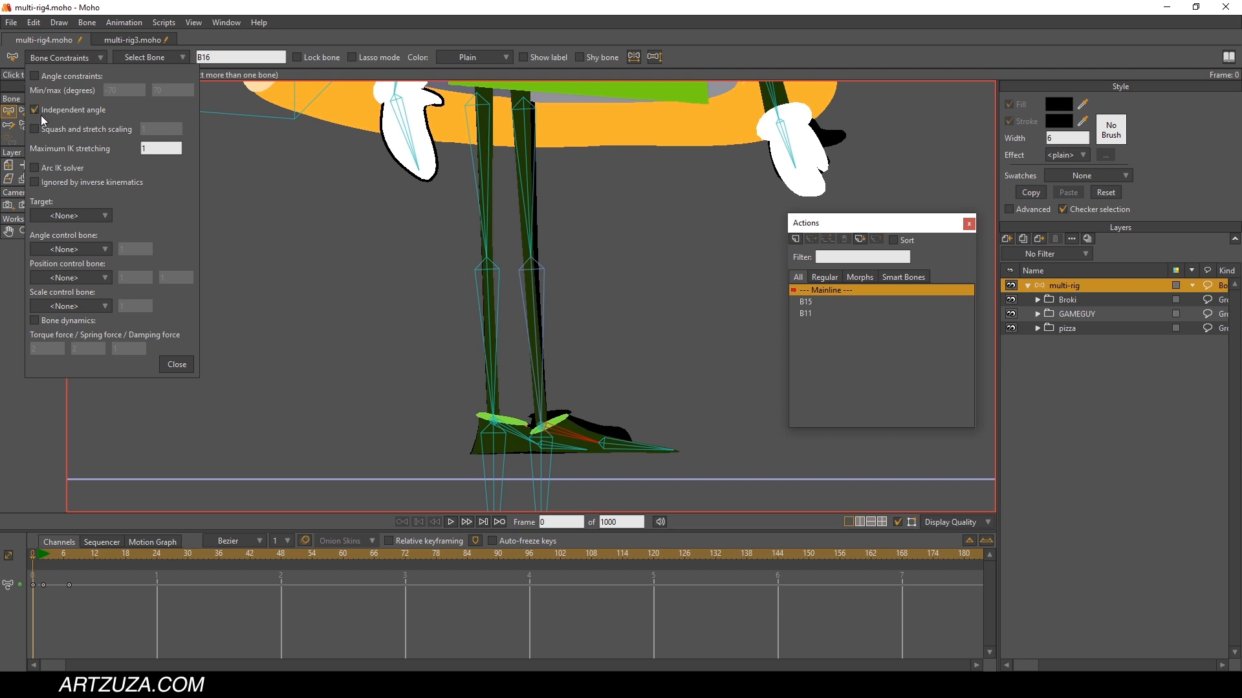
pyautogui.click(171, 365)
# Step: Enable the independent angle constraint for the right foot bone B12
pyautogui.click(525, 440)
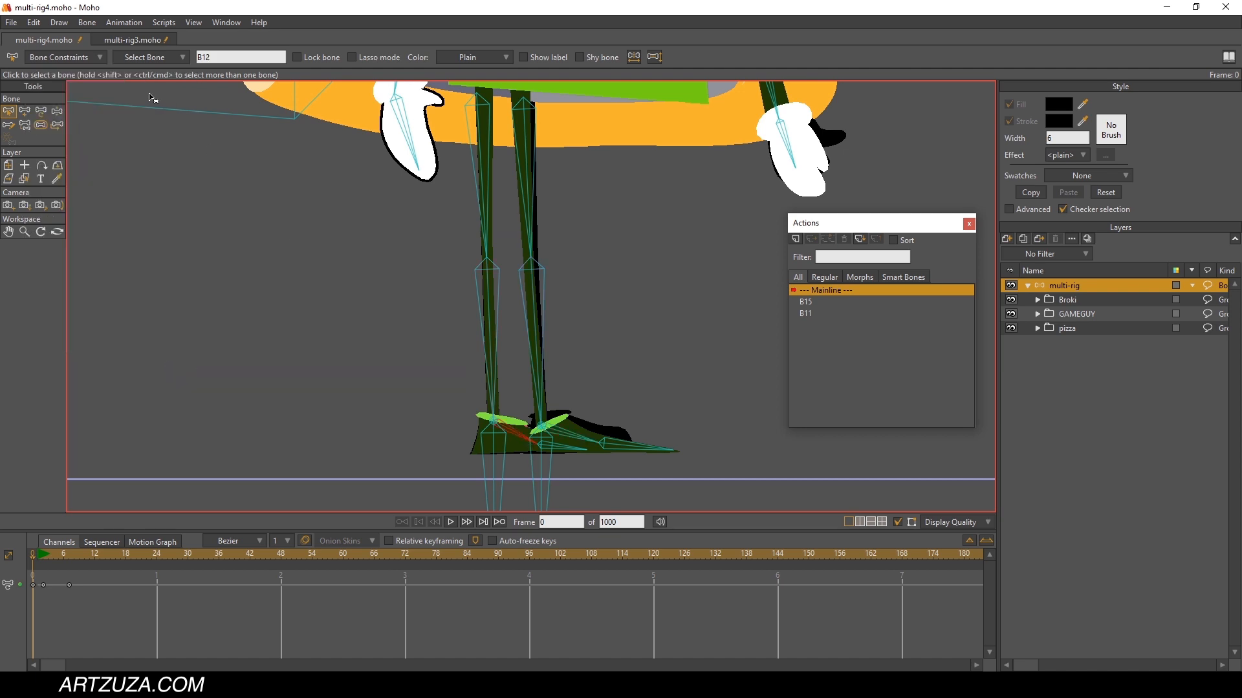
pyautogui.click(70, 58)
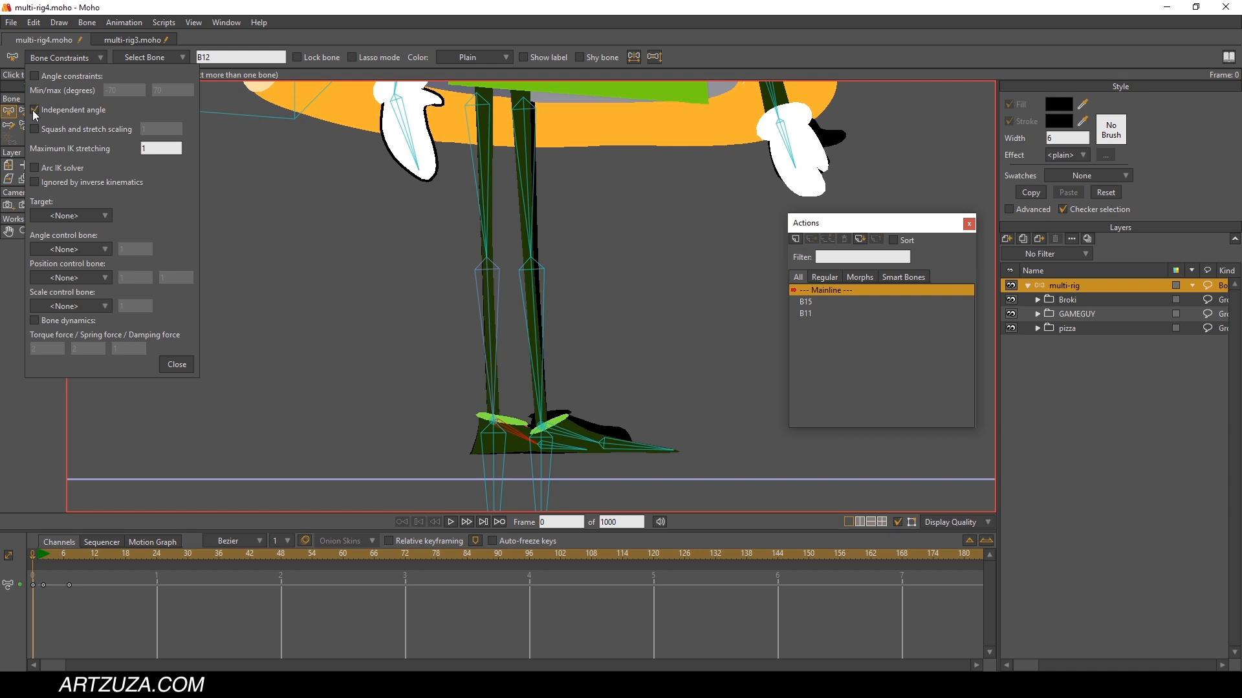
pyautogui.click(170, 370)
# Step: Test the crouch with independent foot angles by lowering and raising the root bone B1, and undo the pose change
pyautogui.click(55, 111)
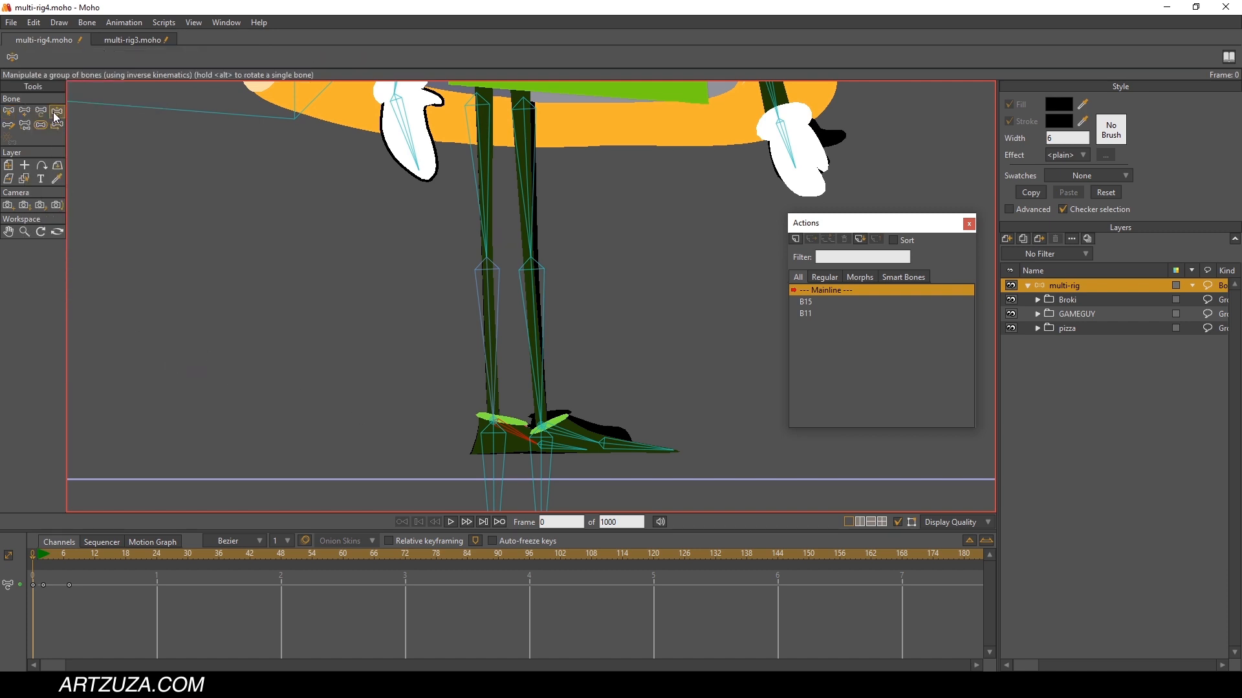
pyautogui.moveTo(293, 104); pyautogui.dragTo(315, 231)
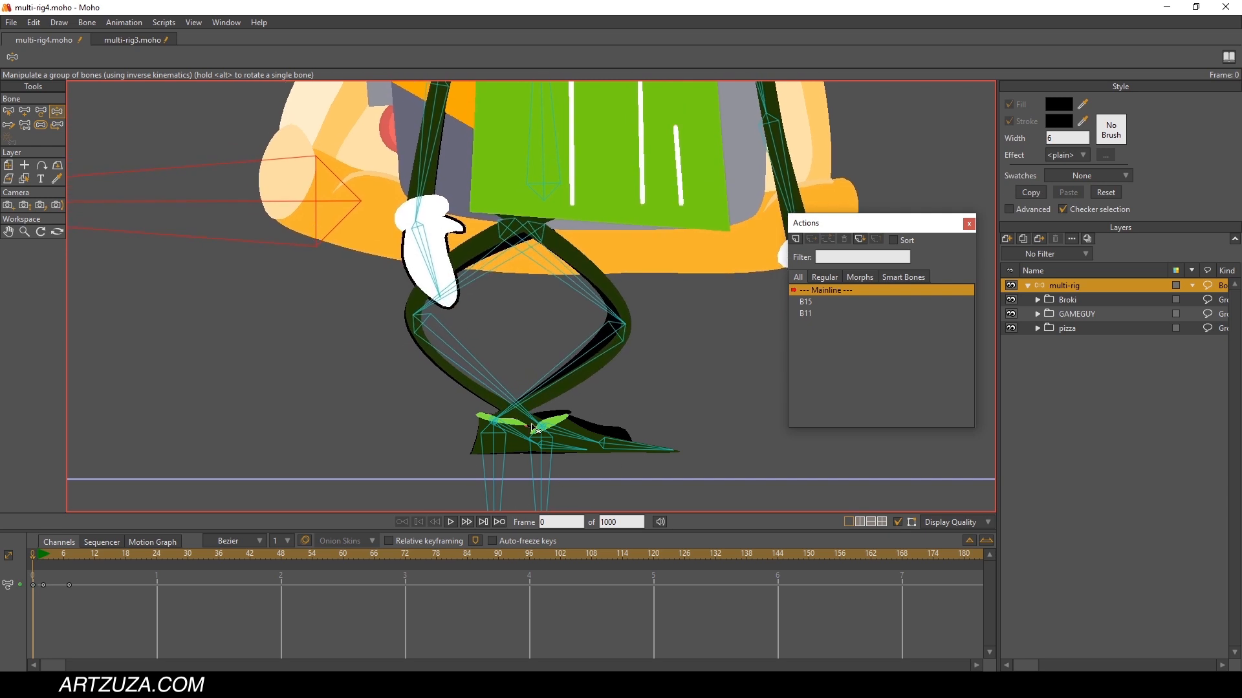
pyautogui.scroll(-3, 132, 354)
pyautogui.moveTo(197, 342); pyautogui.dragTo(331, 357)
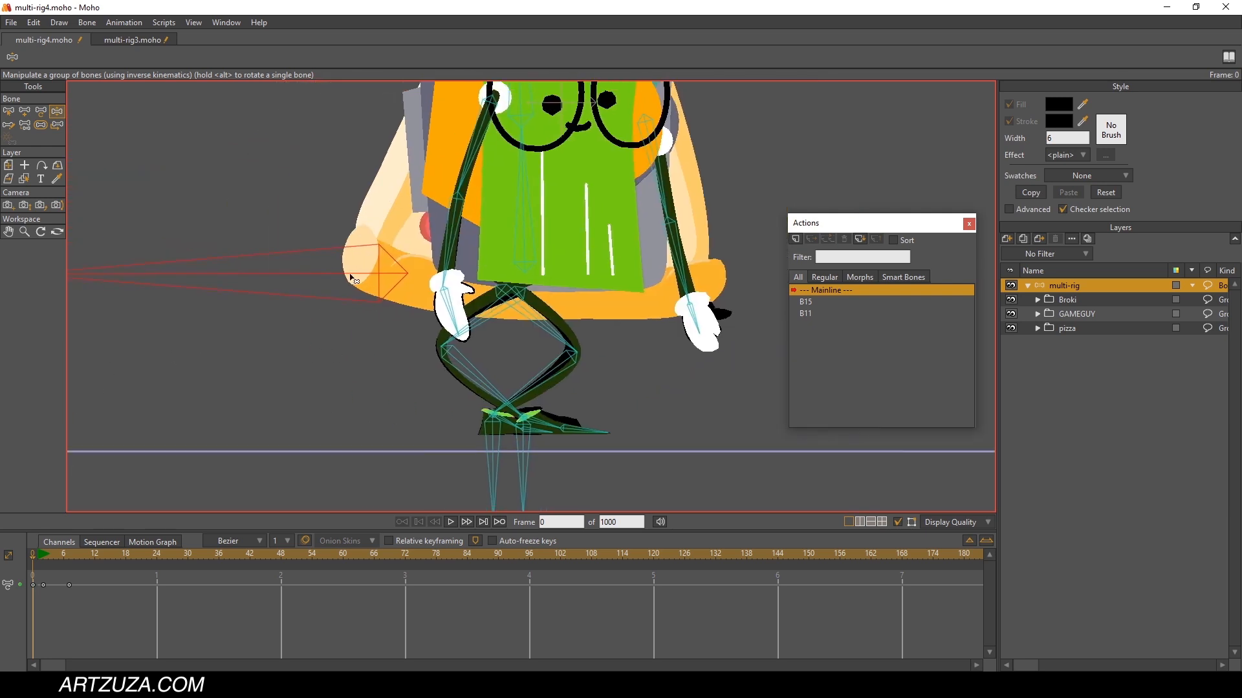
pyautogui.moveTo(357, 272); pyautogui.dragTo(369, 222)
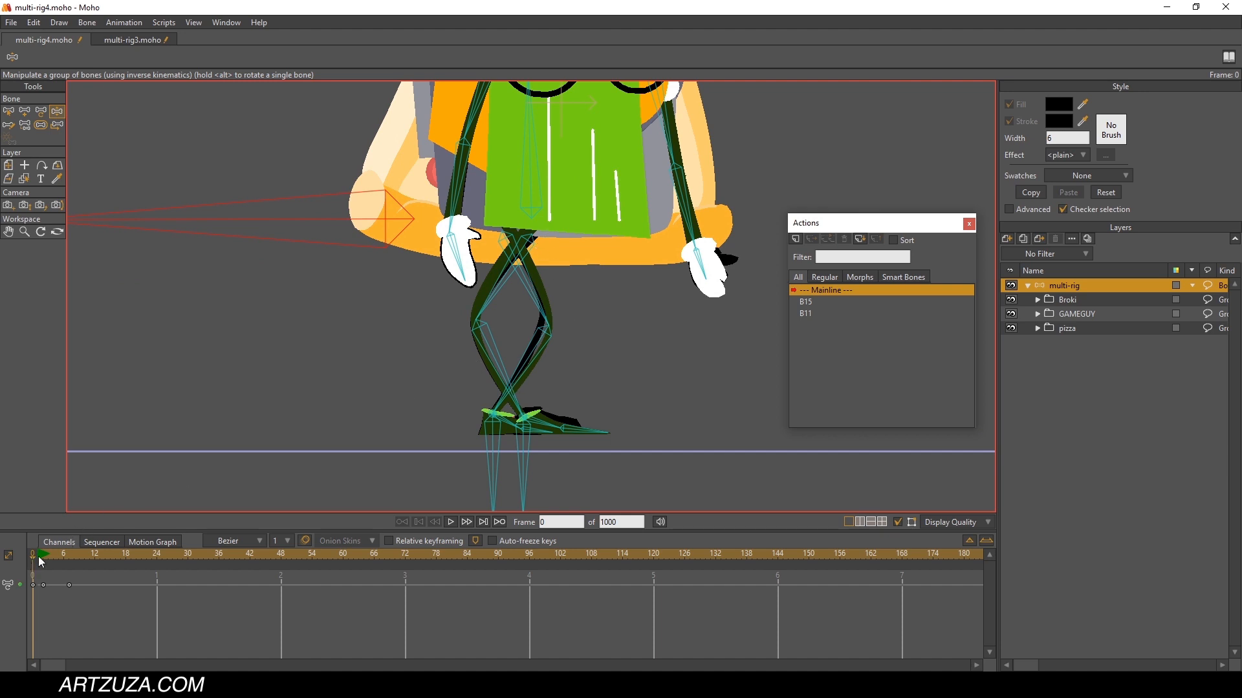
pyautogui.moveTo(39, 559); pyautogui.dragTo(1, 560)
# Step: Pose the character crouching at frame 2 by lowering the root bone with both knees forward, undo the last change and return to frame 0
pyautogui.scroll(2, 476, 220)
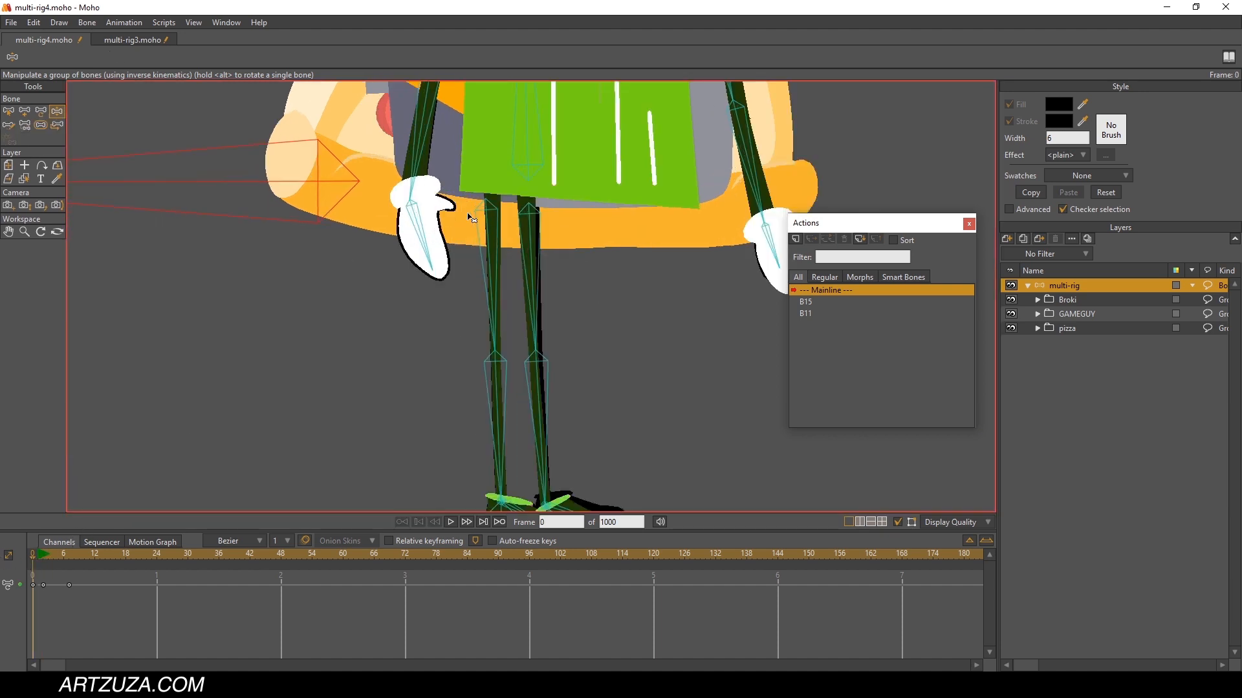
pyautogui.scroll(-2, 465, 218)
pyautogui.moveTo(49, 556); pyautogui.dragTo(41, 559)
pyautogui.moveTo(382, 203); pyautogui.dragTo(391, 257)
pyautogui.scroll(3, 656, 263)
pyautogui.moveTo(516, 302); pyautogui.dragTo(622, 240)
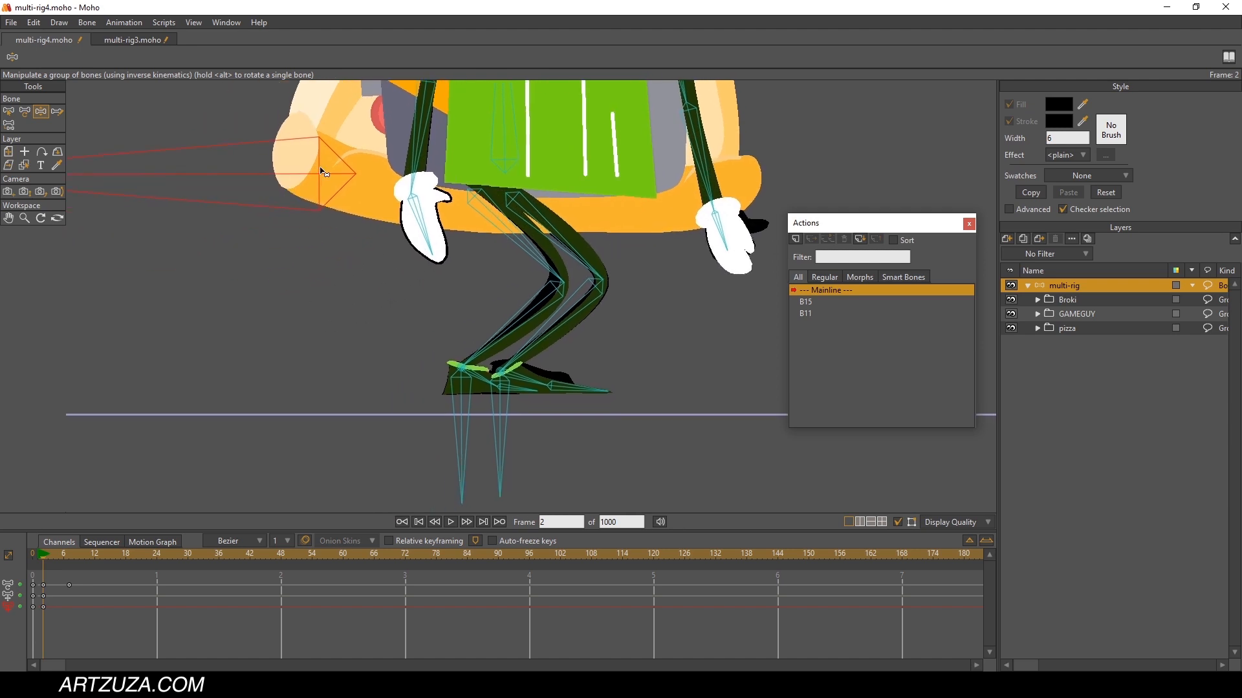
pyautogui.moveTo(323, 172); pyautogui.dragTo(345, 215)
pyautogui.click(35, 555)
pyautogui.hotkey('ctrl', 'z')
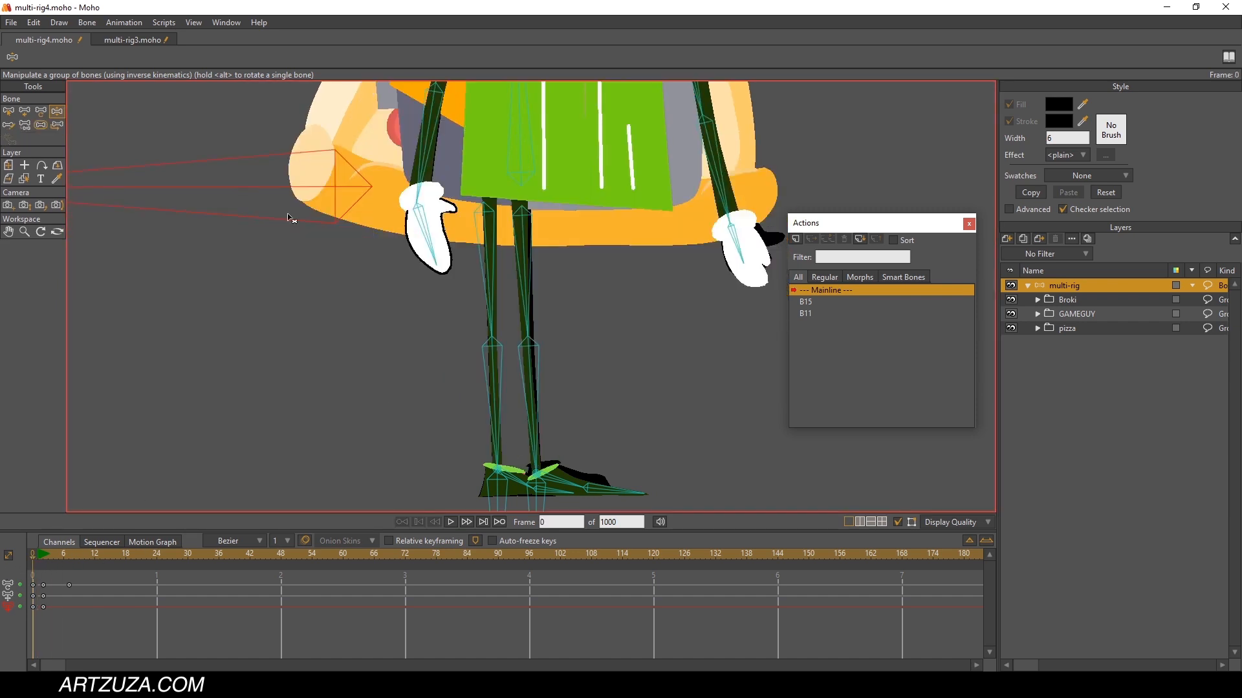
# Step: Shift the right leg's knee joint slightly forward at frame 0 by transforming its upper-leg bone and lower-leg bone B11
pyautogui.scroll(-2, 517, 218)
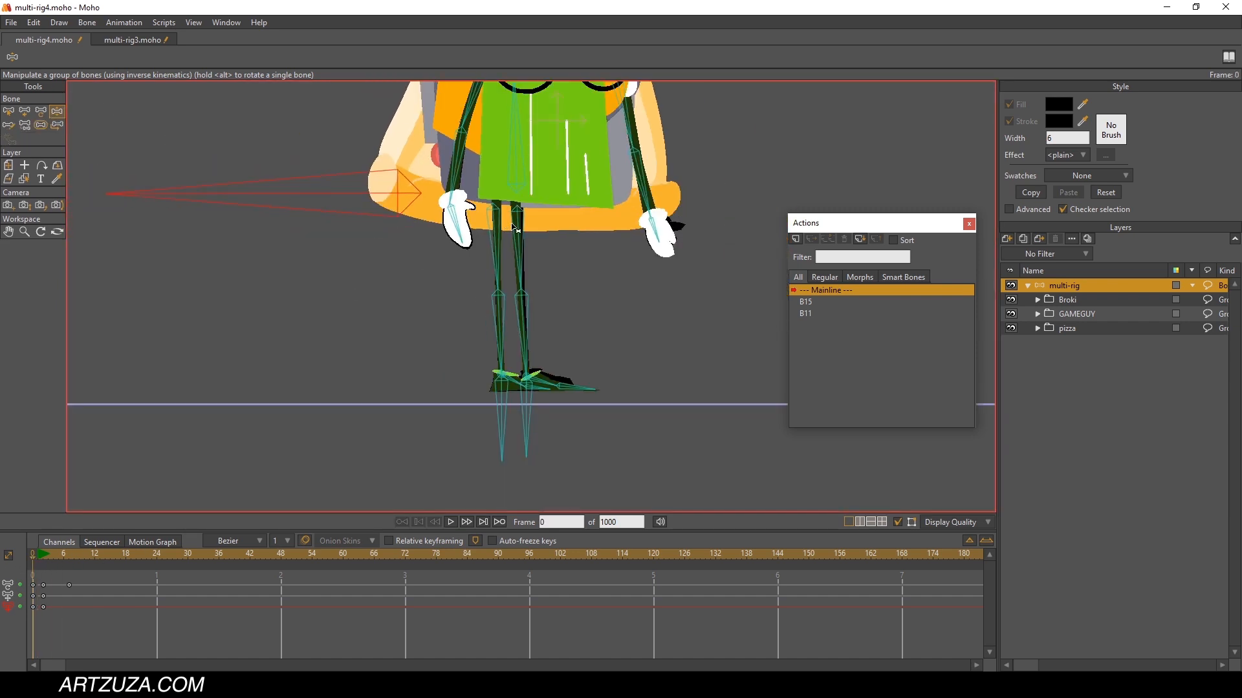
pyautogui.scroll(2, 494, 287)
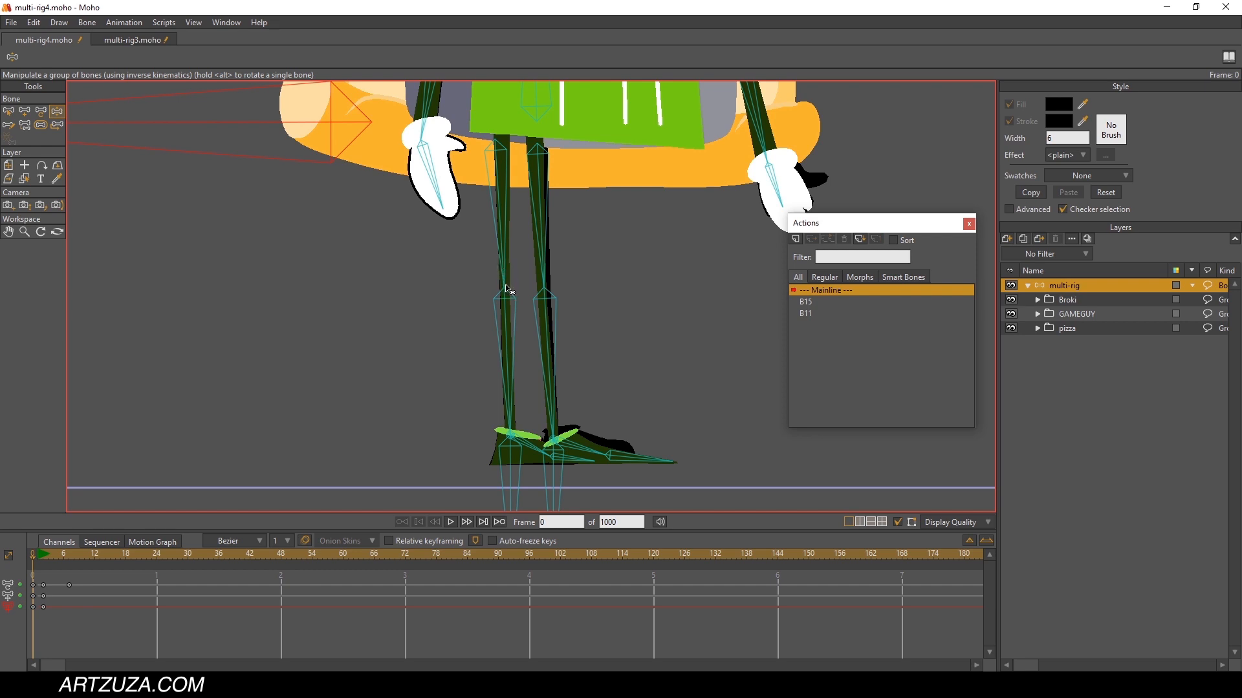
pyautogui.click(41, 111)
pyautogui.click(505, 273)
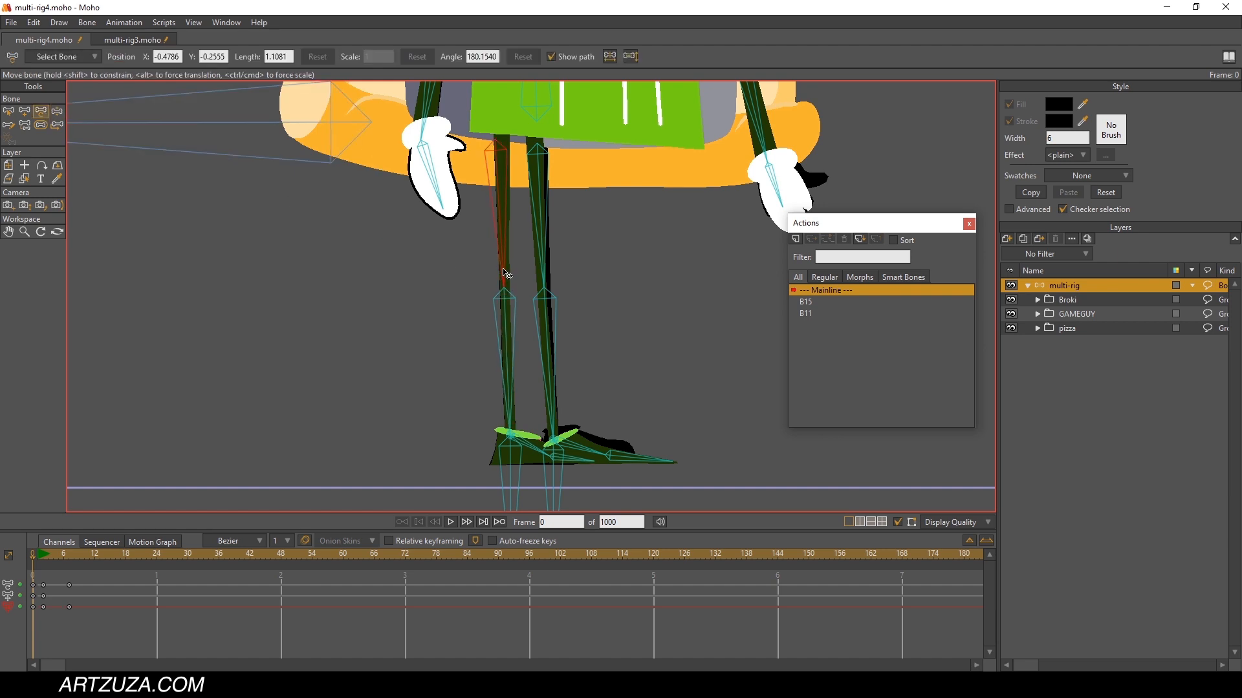
pyautogui.click(508, 324)
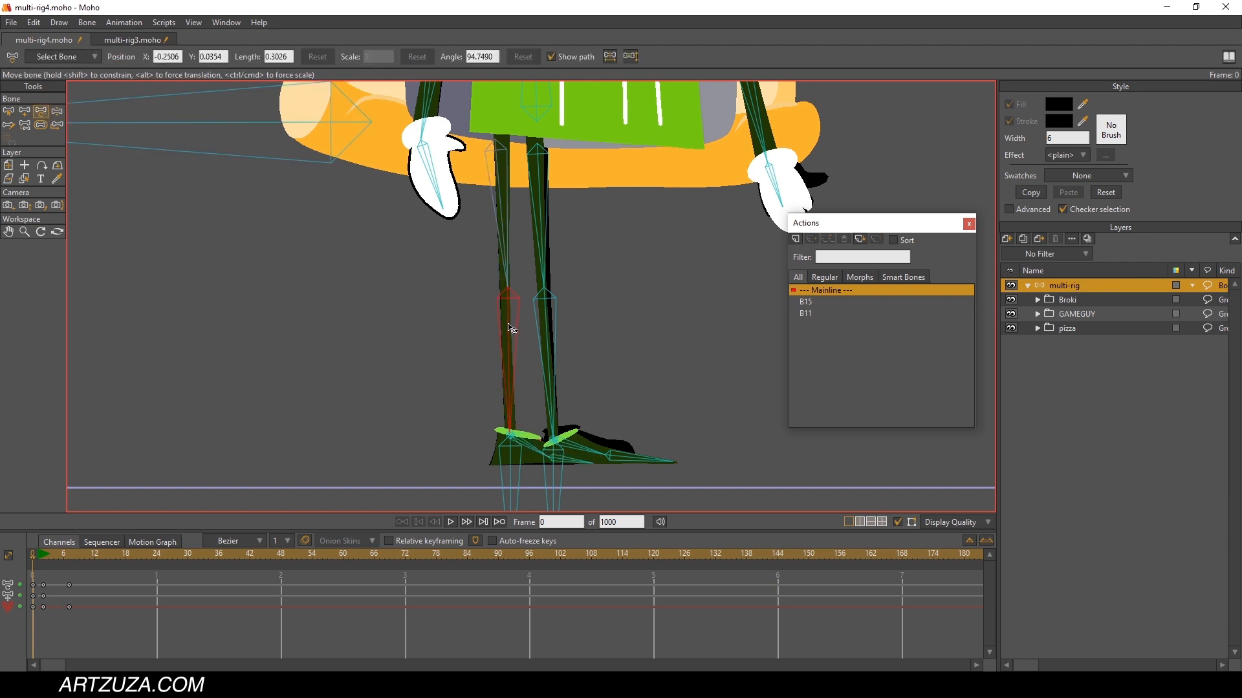
pyautogui.click(514, 253)
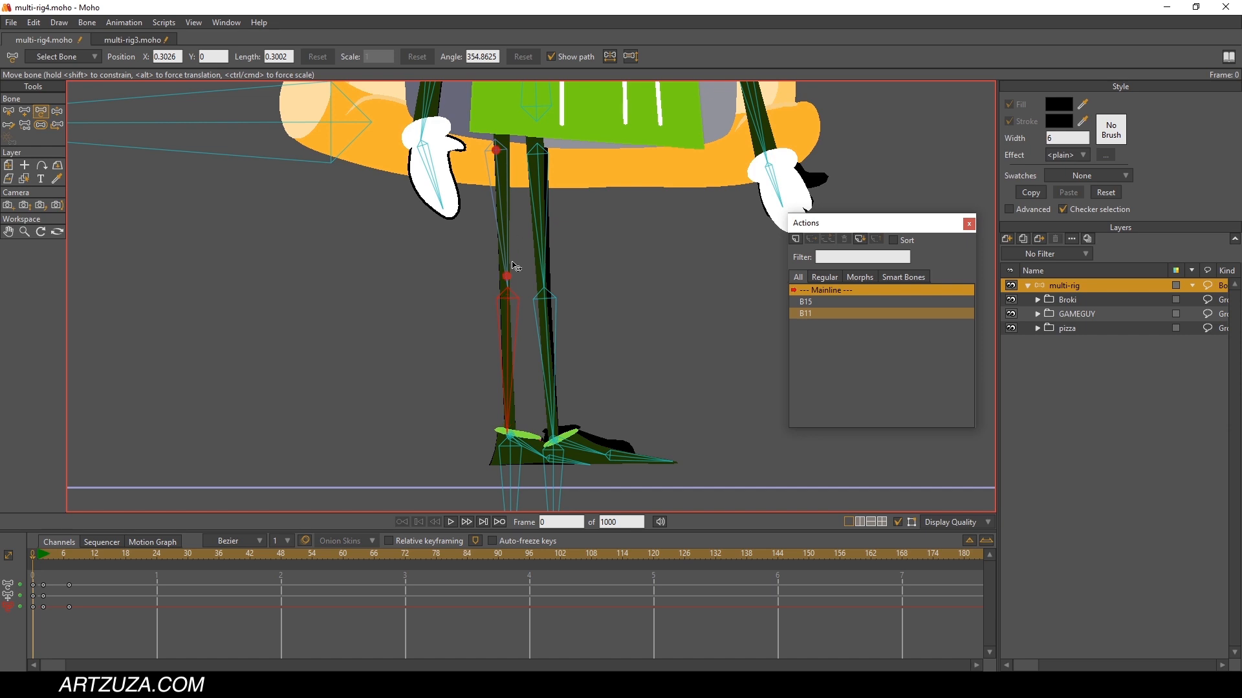
# Step: Shift the left leg's knee joint slightly forward by transforming its upper-leg bone and lower-leg bone B15
pyautogui.click(542, 267)
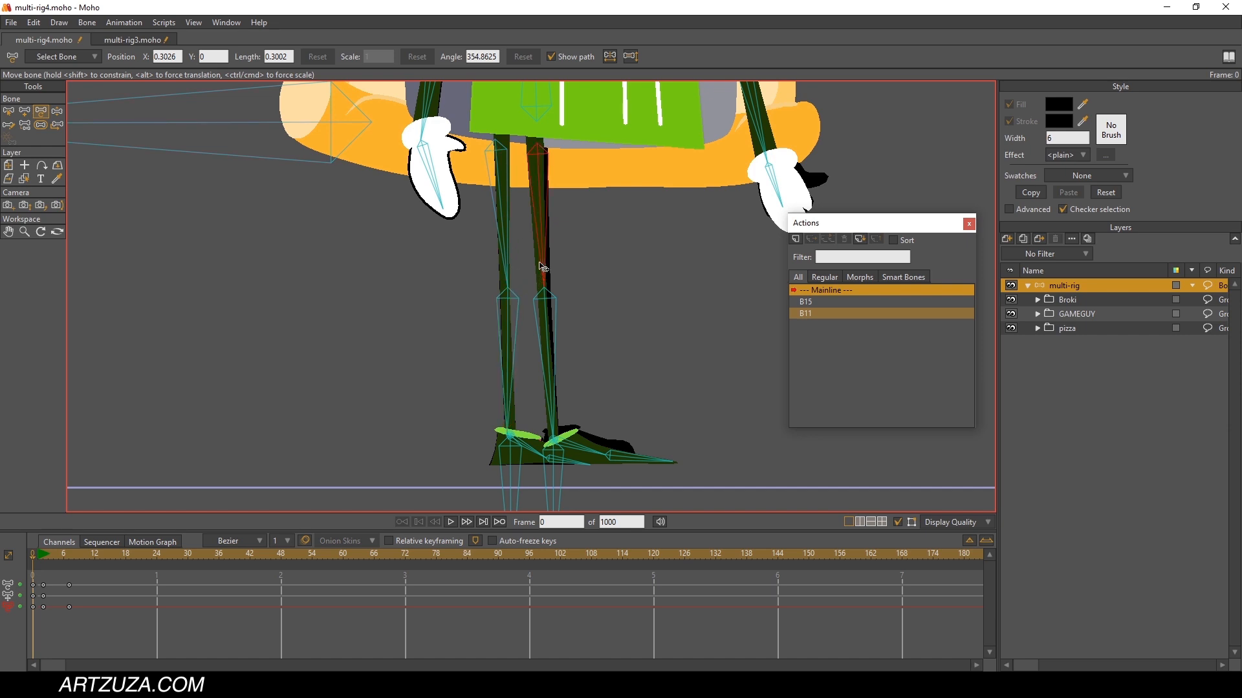
pyautogui.moveTo(539, 264); pyautogui.dragTo(545, 265)
pyautogui.moveTo(554, 320); pyautogui.dragTo(551, 322)
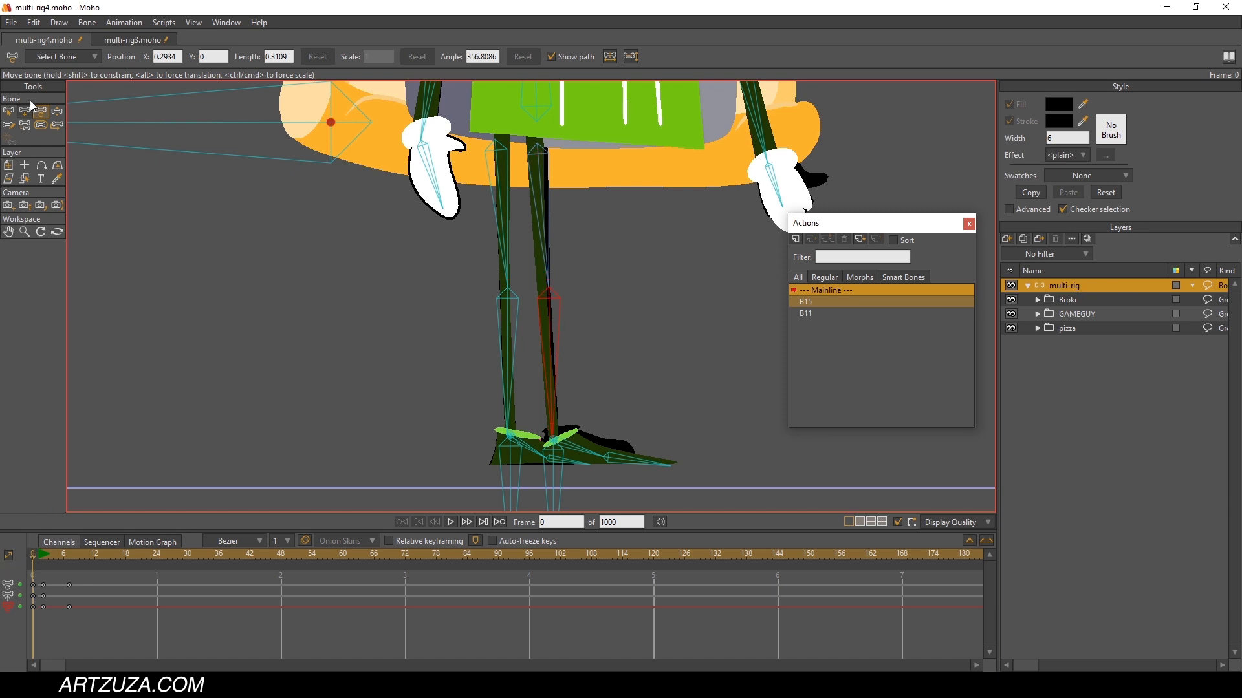
# Step: Test the adjusted knees by lowering the root bone B1 at frame 0 and raising it at frame 2
pyautogui.click(59, 111)
pyautogui.moveTo(360, 127); pyautogui.dragTo(322, 239)
pyautogui.click(44, 558)
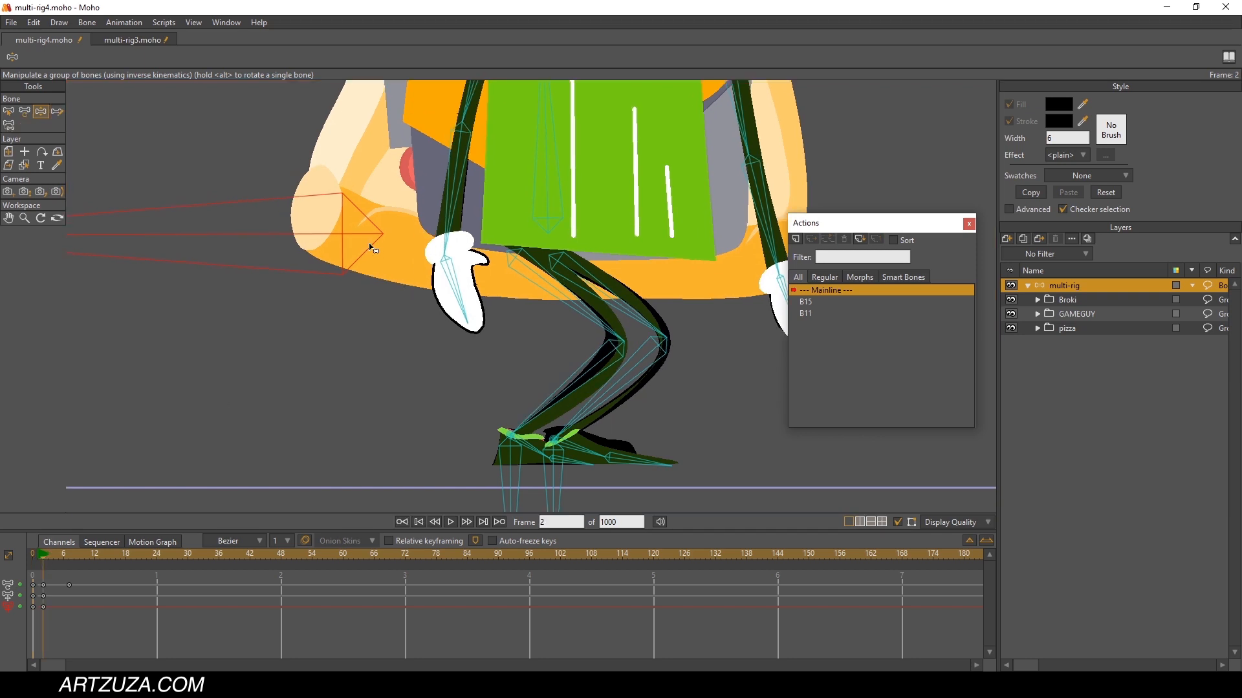
pyautogui.moveTo(372, 248); pyautogui.dragTo(380, 190)
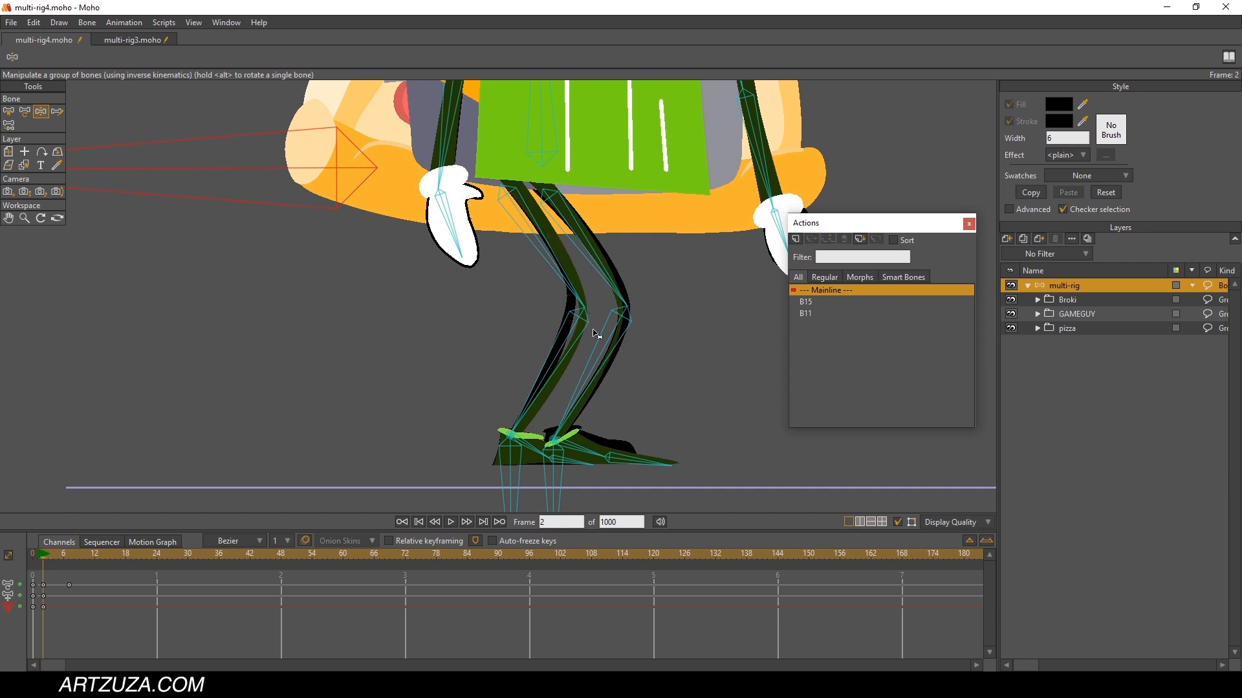
# Step: Bend the right knee backward at frame 2 by rotating its lower-leg bone B11
pyautogui.click(25, 113)
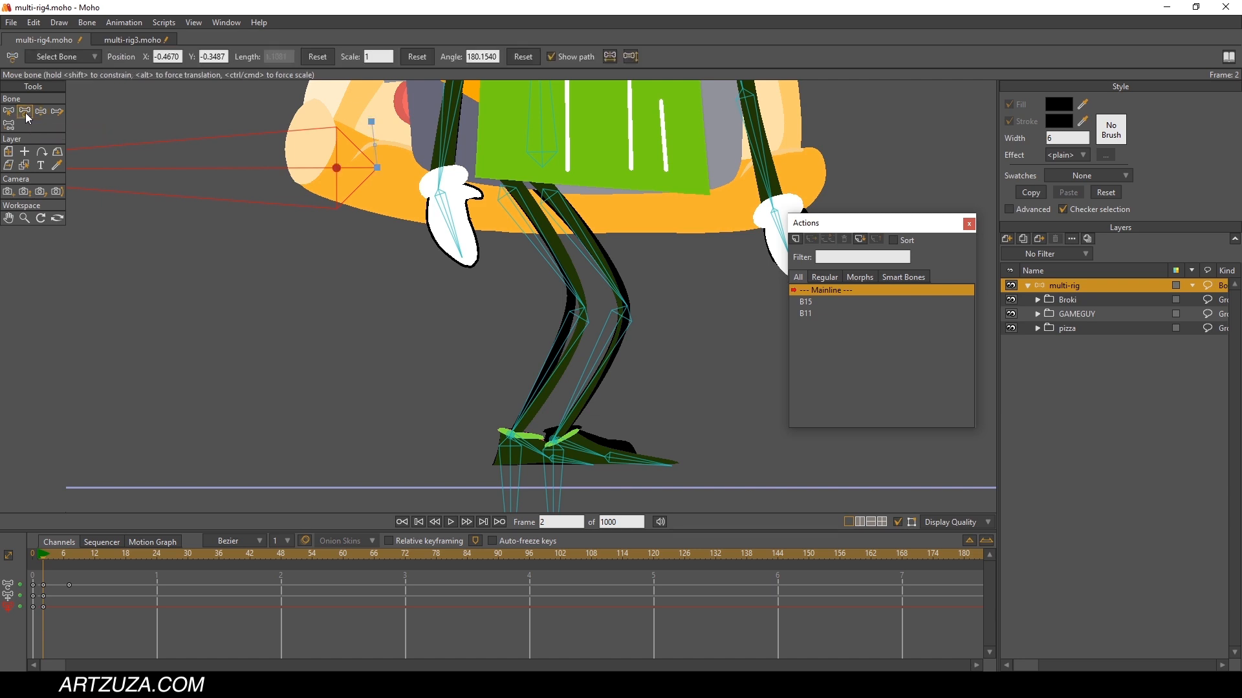
pyautogui.click(566, 335)
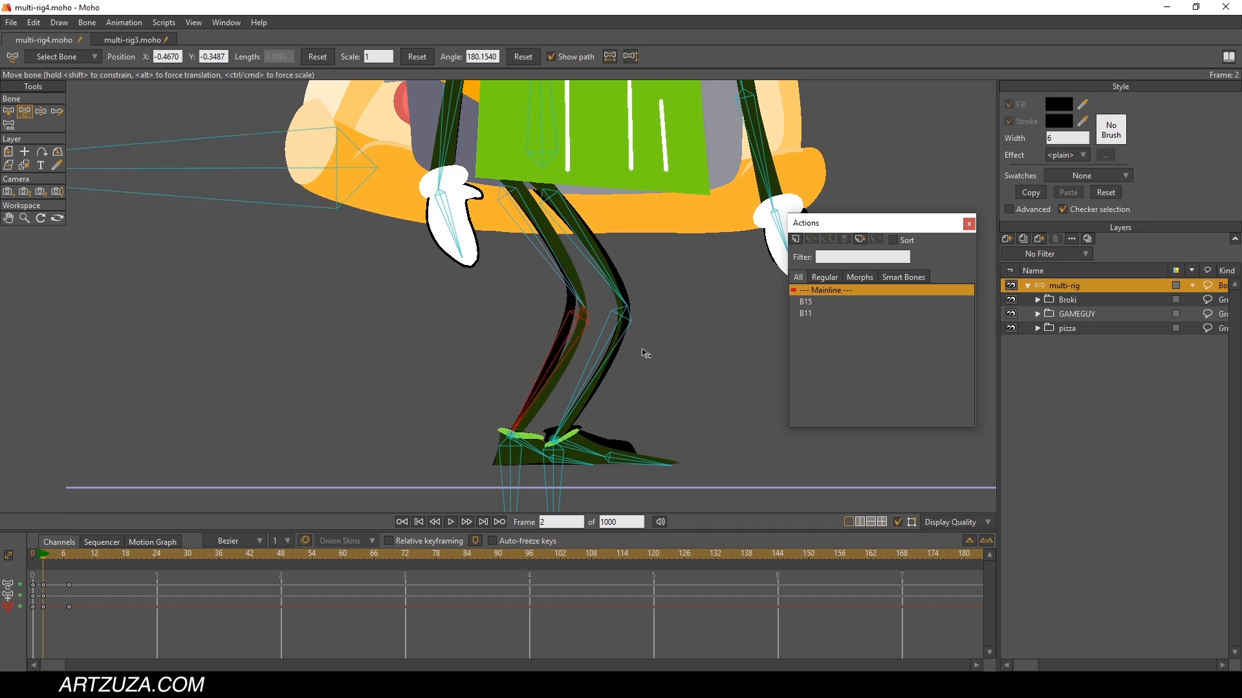
pyautogui.click(504, 353)
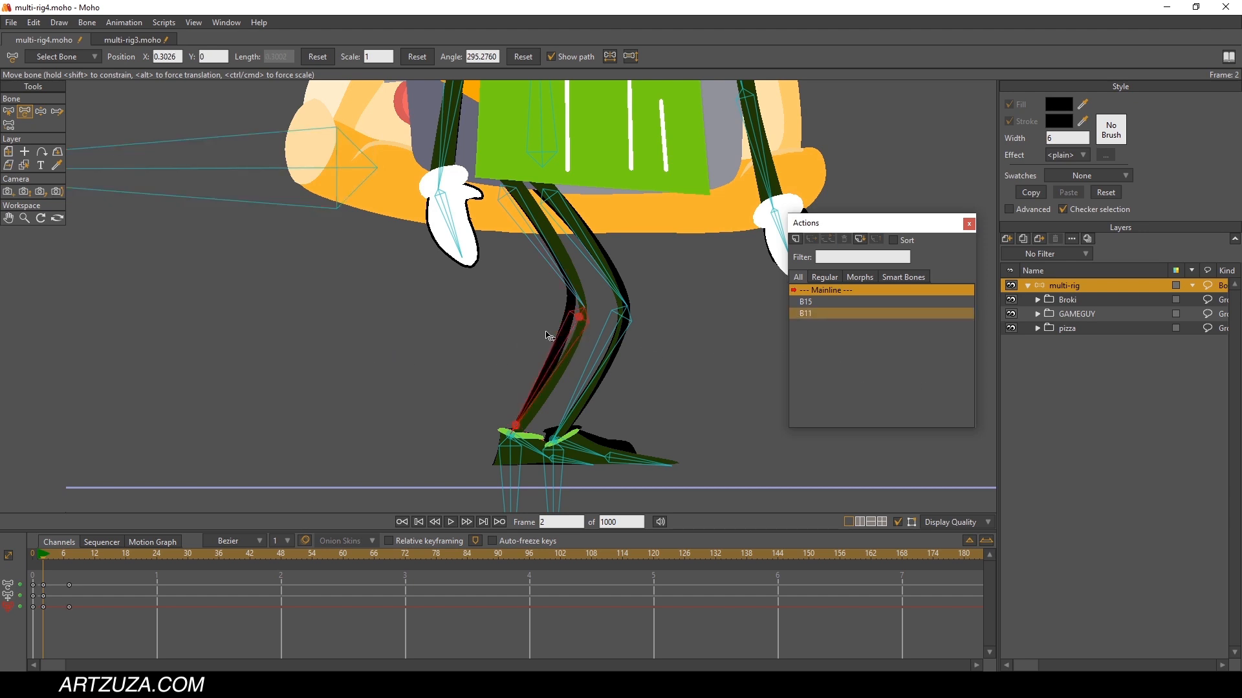
pyautogui.moveTo(580, 336); pyautogui.dragTo(522, 341)
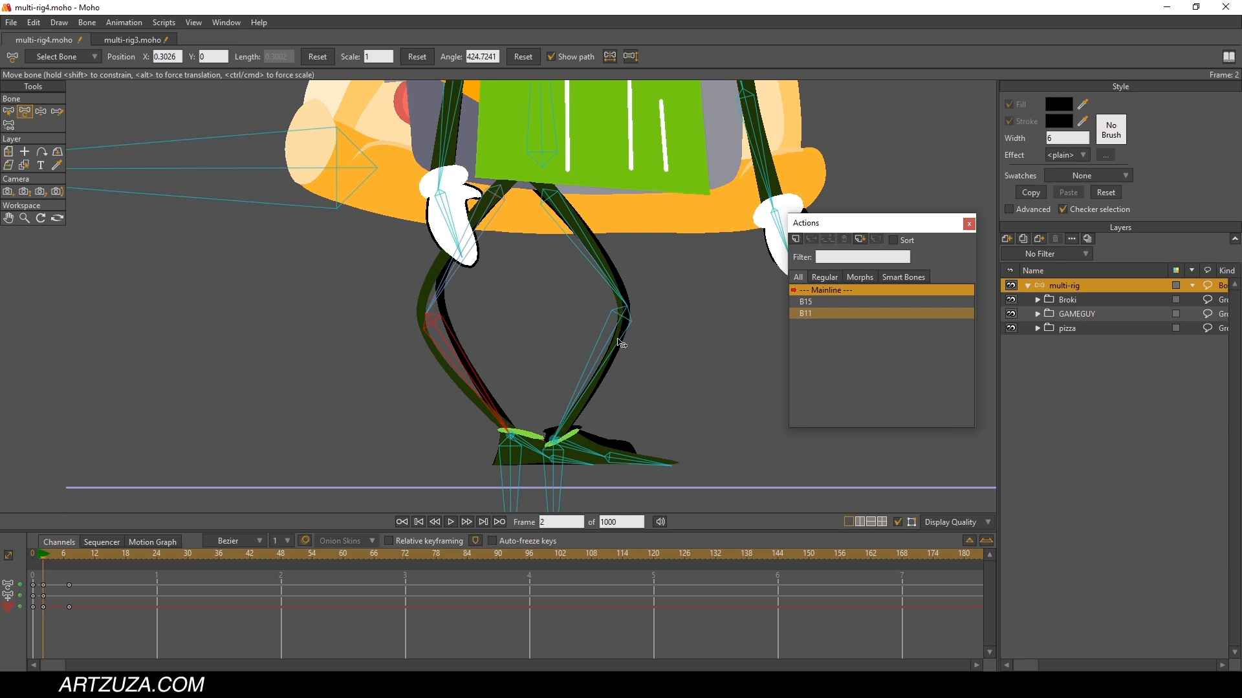
# Step: Flip the right knee forward and backward again at frame 3 by rotating lower-leg bone B11
pyautogui.click(49, 555)
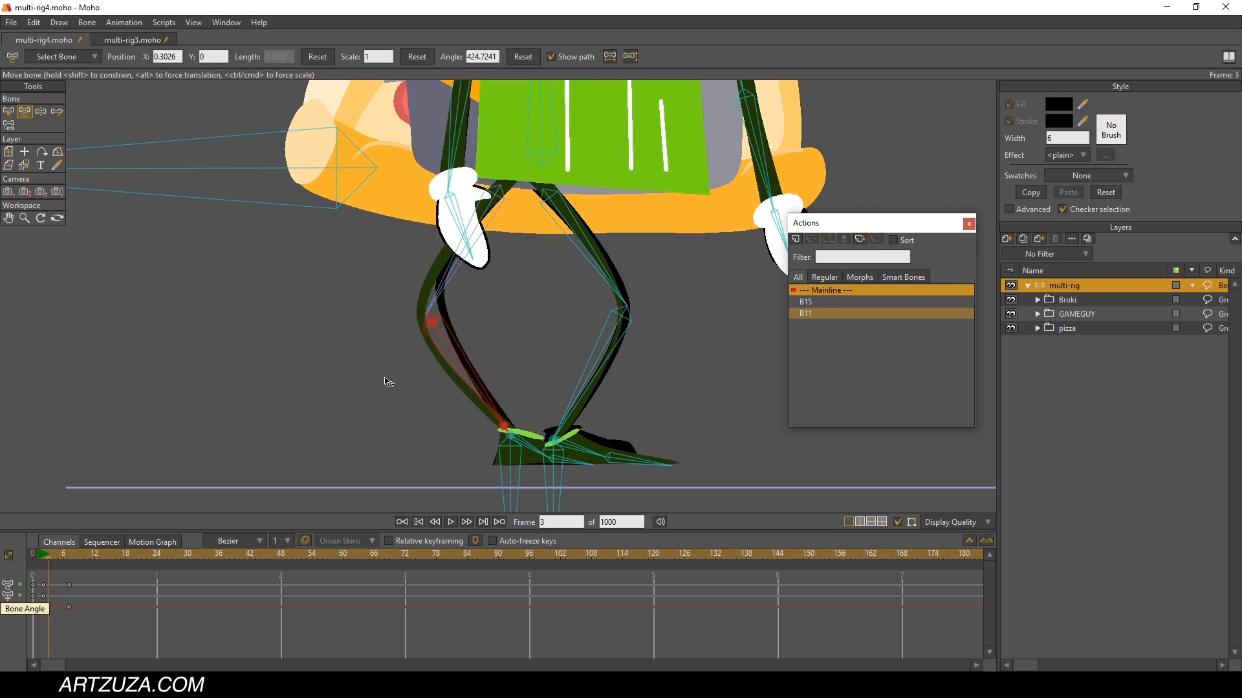
pyautogui.moveTo(454, 361)
pyautogui.mouseDown()
pyautogui.moveTo(580, 354)
pyautogui.moveTo(376, 365)
pyautogui.moveTo(435, 359)
pyautogui.mouseUp()
pyautogui.moveTo(143, 361); pyautogui.dragTo(106, 348)
pyautogui.hotkey('ctrl', 'z')
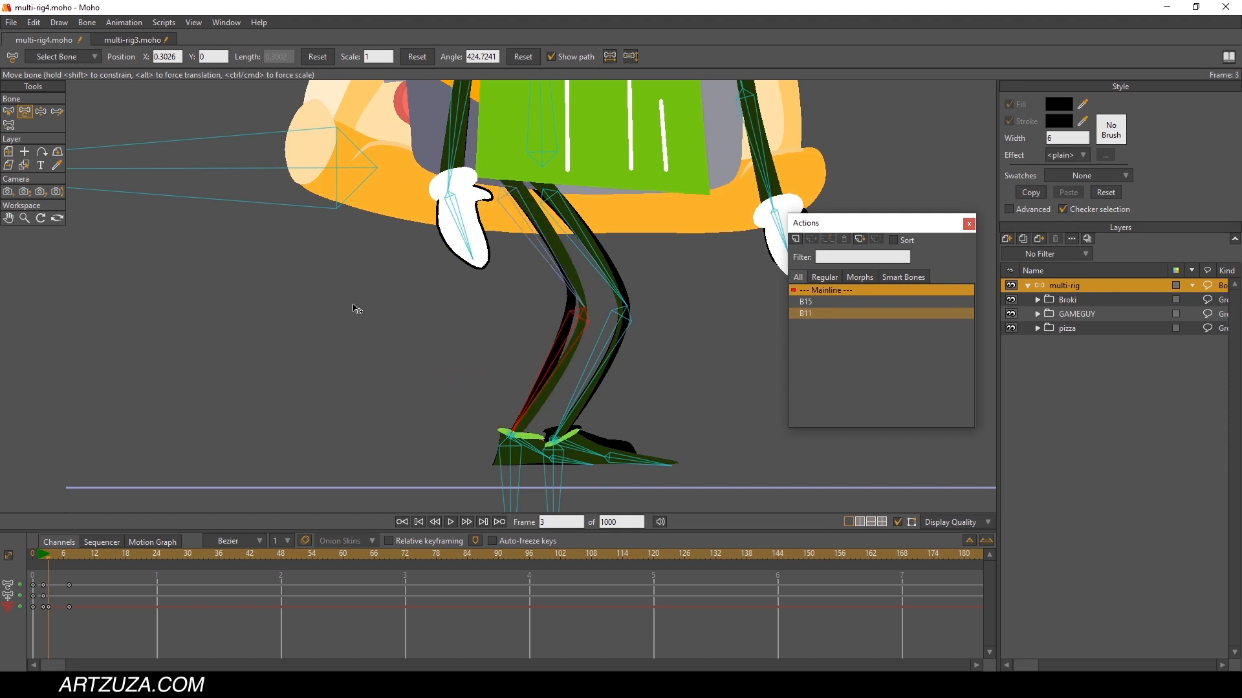
pyautogui.moveTo(355, 308); pyautogui.dragTo(360, 426)
# Step: Move the right foot's control bone slightly at frame 3 to test the leg with its knee bent backward
pyautogui.click(42, 112)
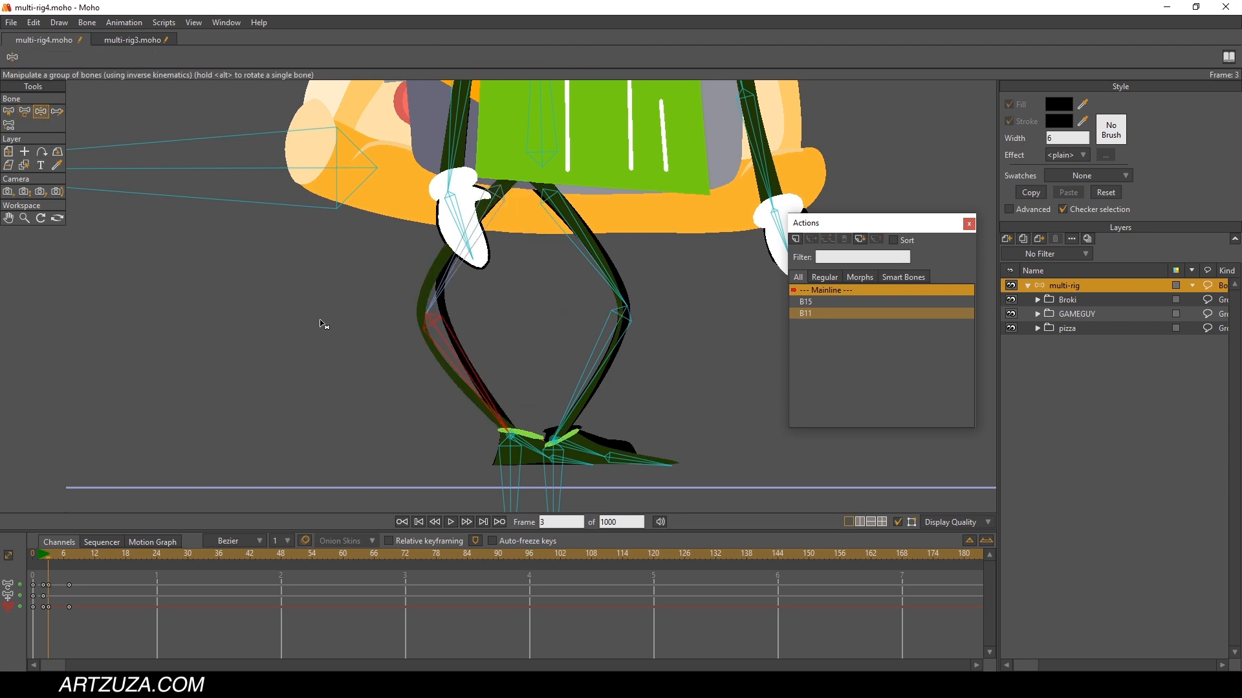
pyautogui.moveTo(524, 468)
pyautogui.mouseDown()
pyautogui.moveTo(511, 446)
pyautogui.moveTo(500, 472)
pyautogui.mouseUp()
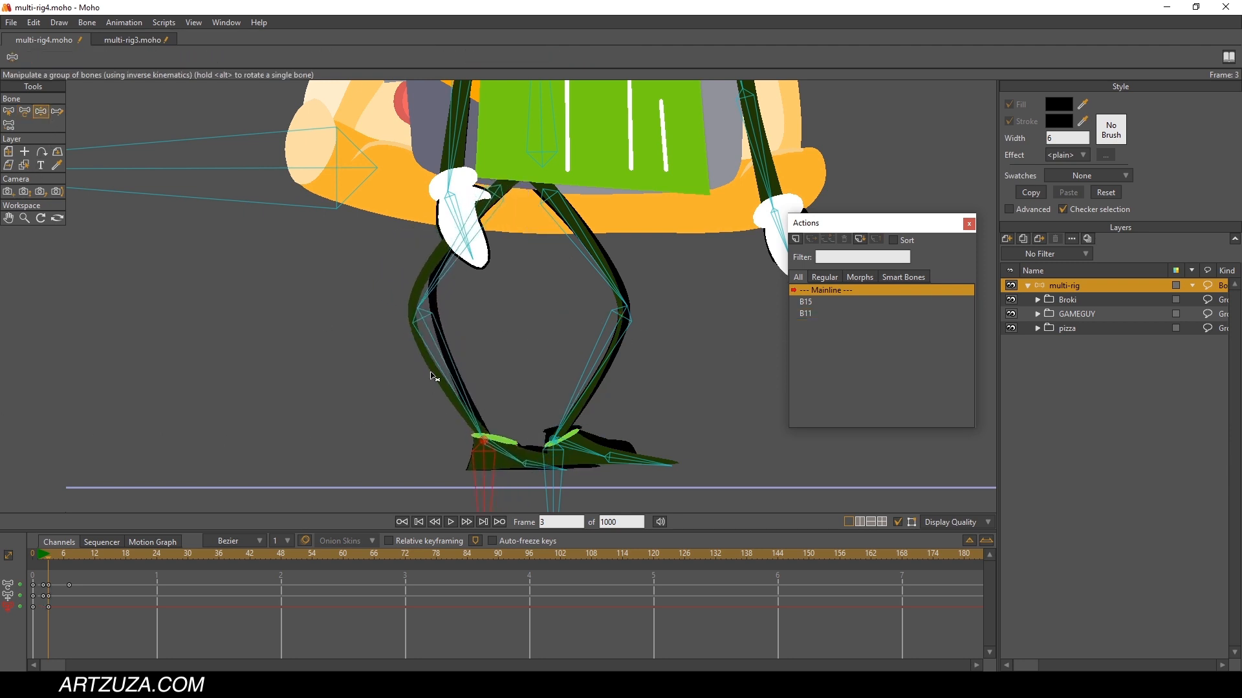
pyautogui.hotkey('ctrl', 'z')
pyautogui.hotkey('ctrl', 'z')
pyautogui.hotkey('ctrl', 'z')
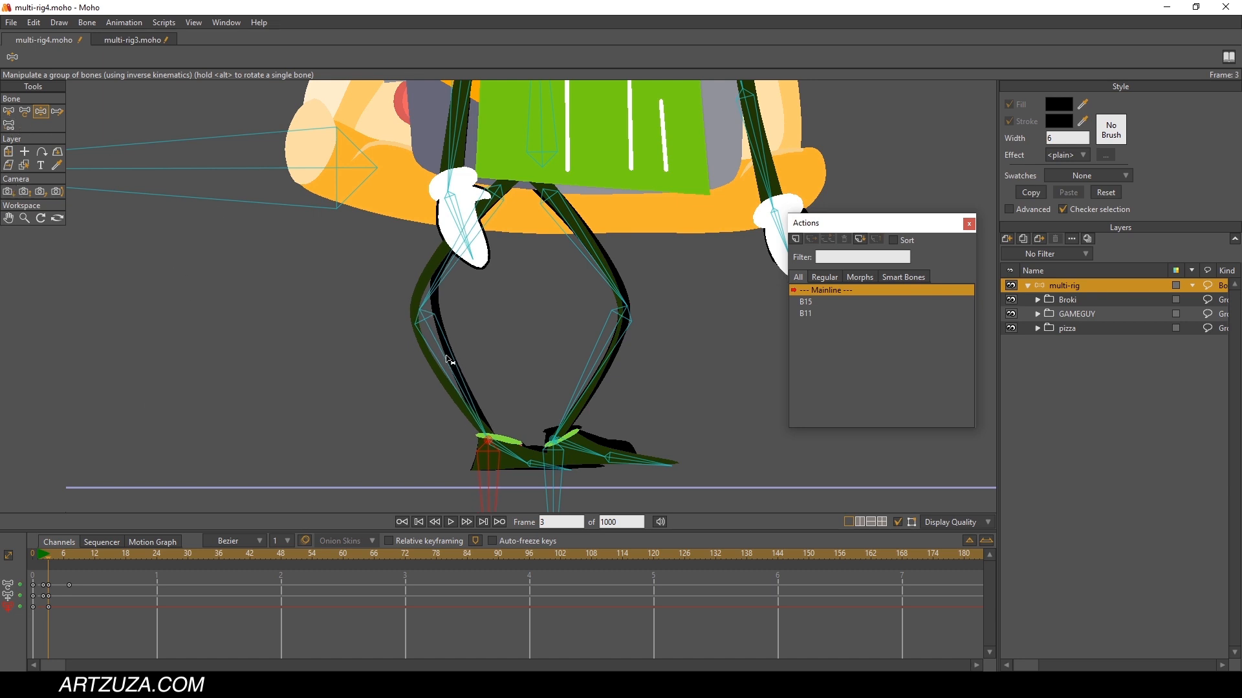
# Step: Flip the right knee forward at frame 3 with bone B11 and shift its foot control bone up and backward
pyautogui.click(25, 112)
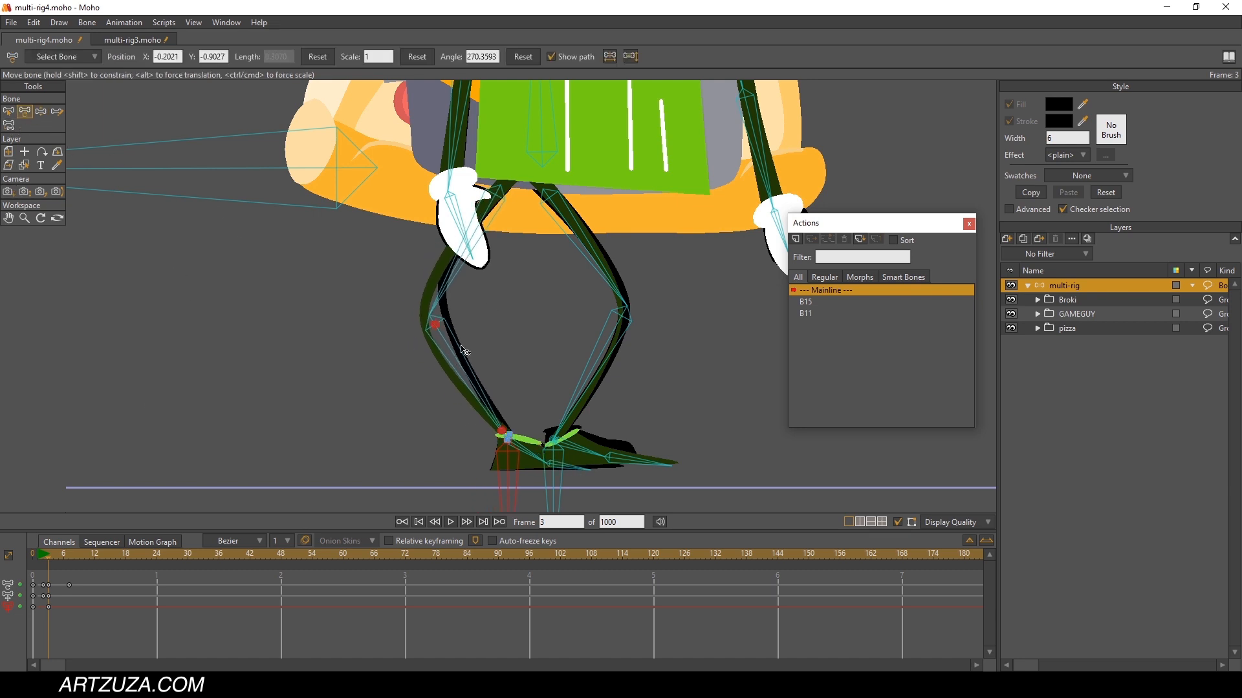
pyautogui.moveTo(452, 349); pyautogui.dragTo(642, 366)
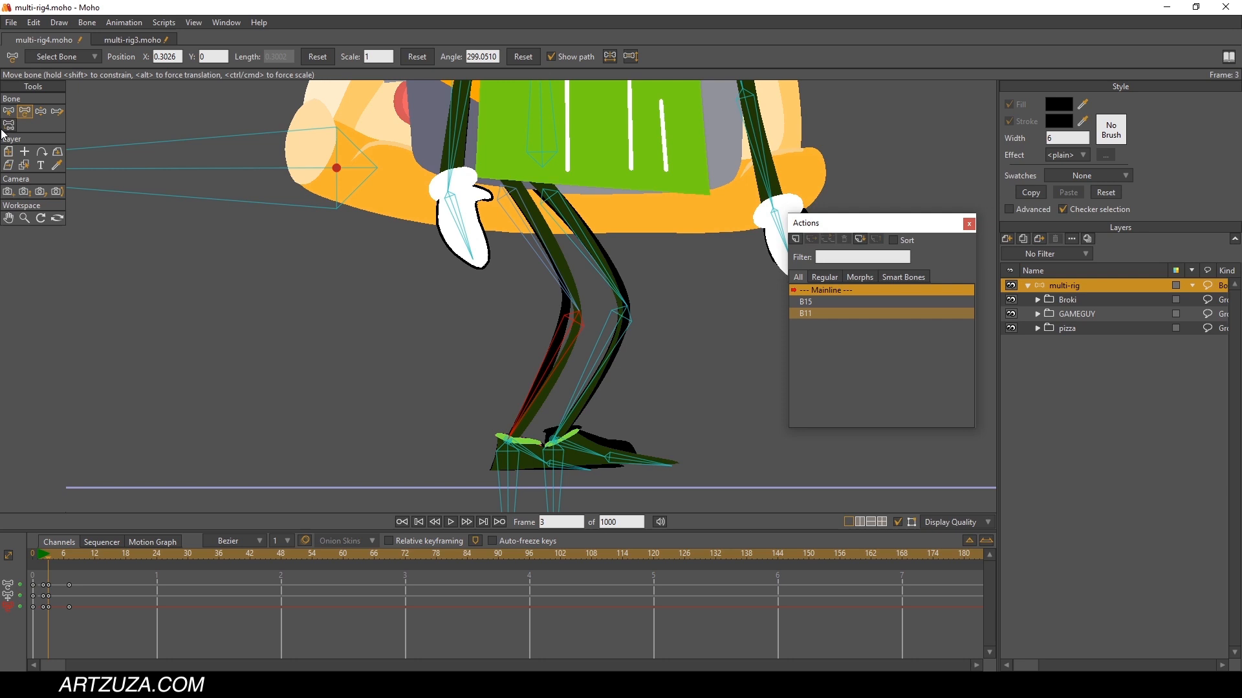
pyautogui.click(41, 112)
pyautogui.moveTo(522, 479); pyautogui.dragTo(486, 439)
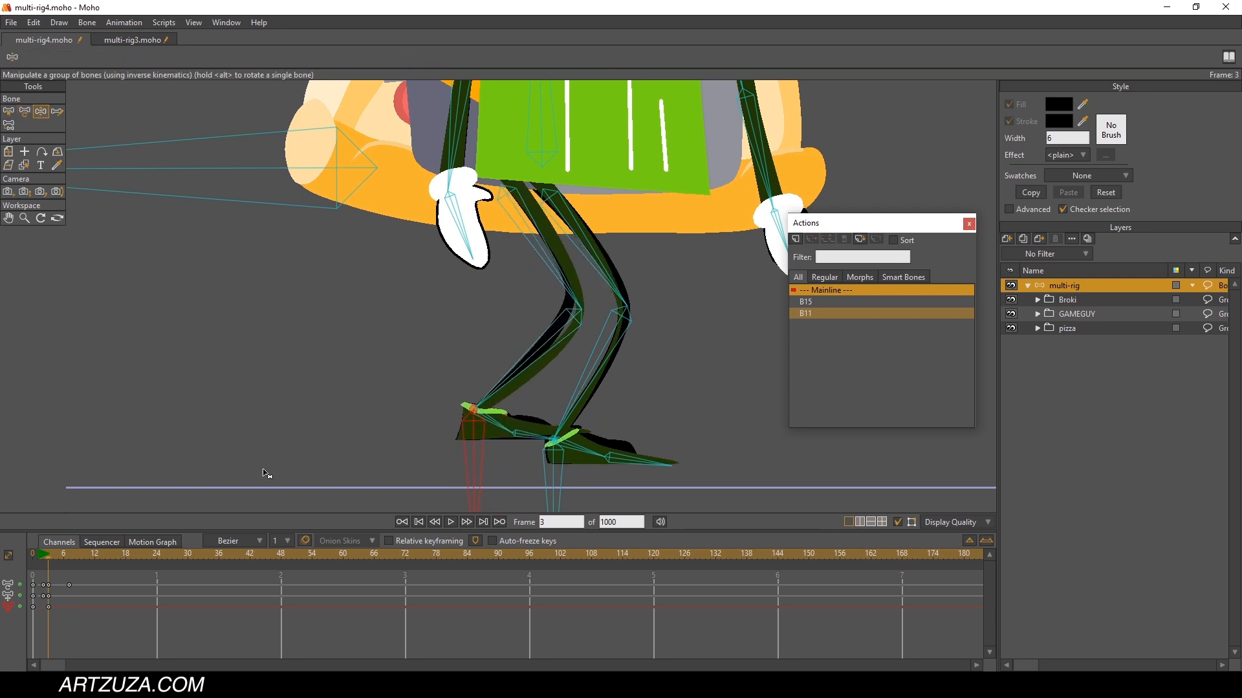
# Step: Return to frame 0 and pull the right foot's control bone down and away from the foot
pyautogui.moveTo(44, 560); pyautogui.dragTo(11, 564)
pyautogui.scroll(-3, 581, 344)
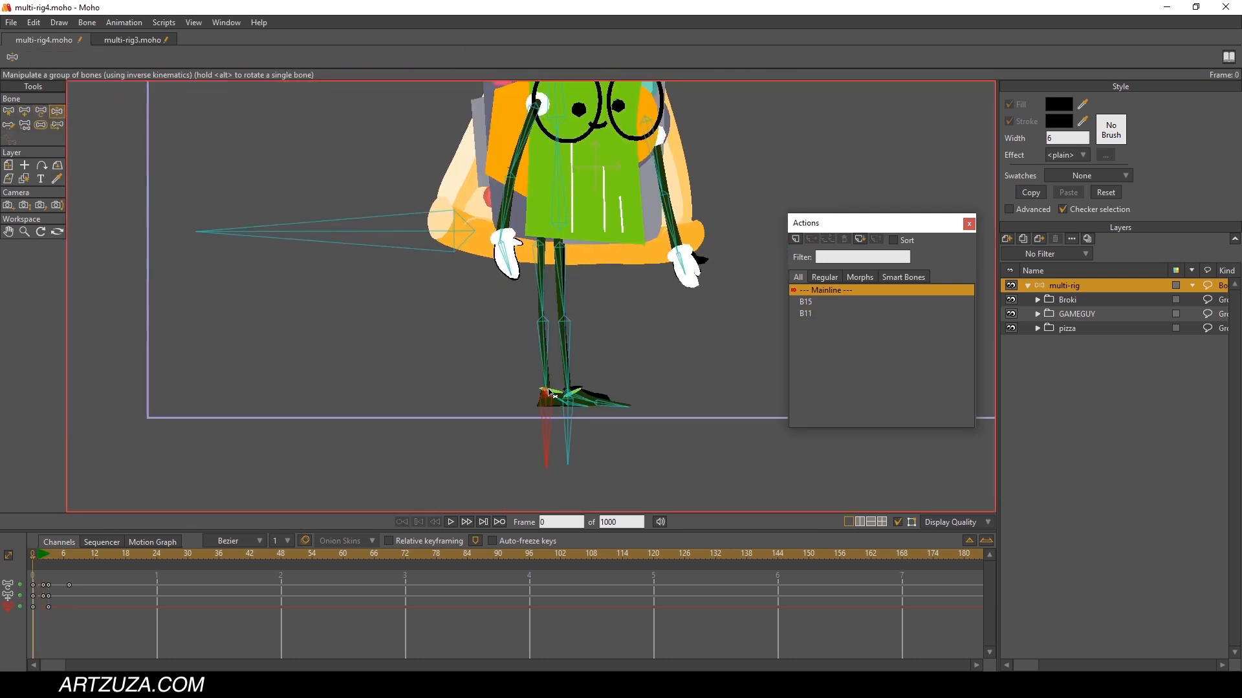
pyautogui.moveTo(547, 410); pyautogui.dragTo(525, 472)
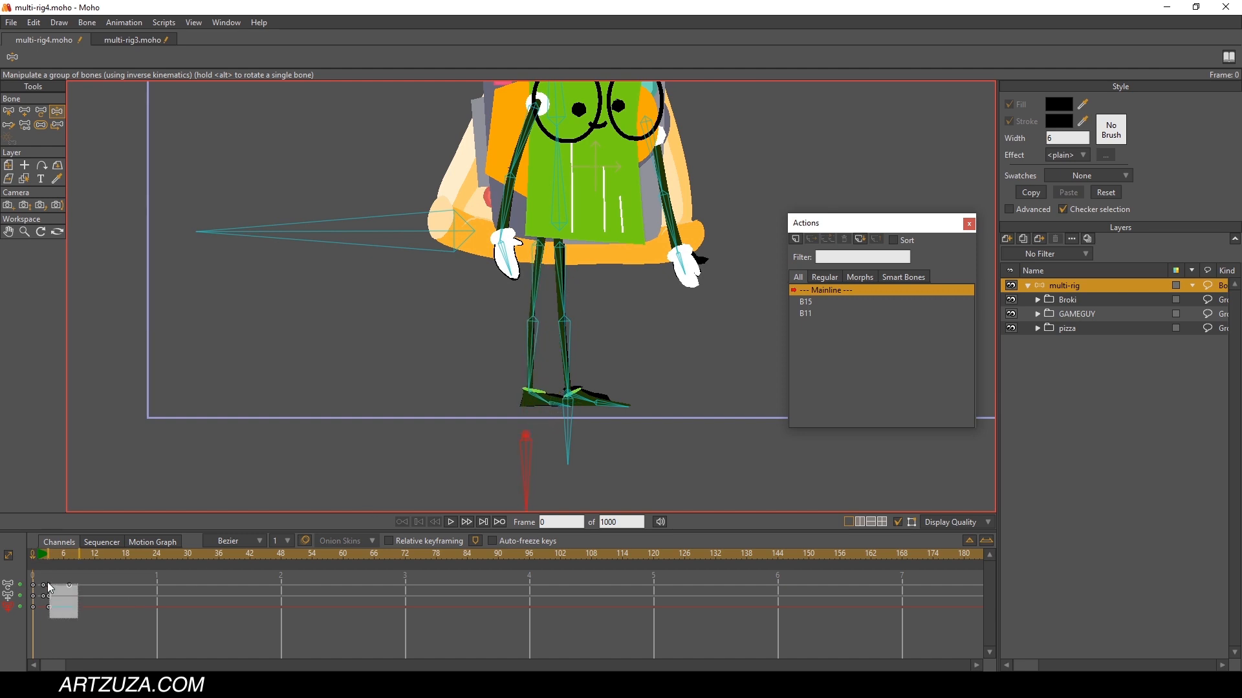
# Step: Select all the test keyframes and clear the animation from the whole document
pyautogui.moveTo(48, 582); pyautogui.dragTo(35, 573)
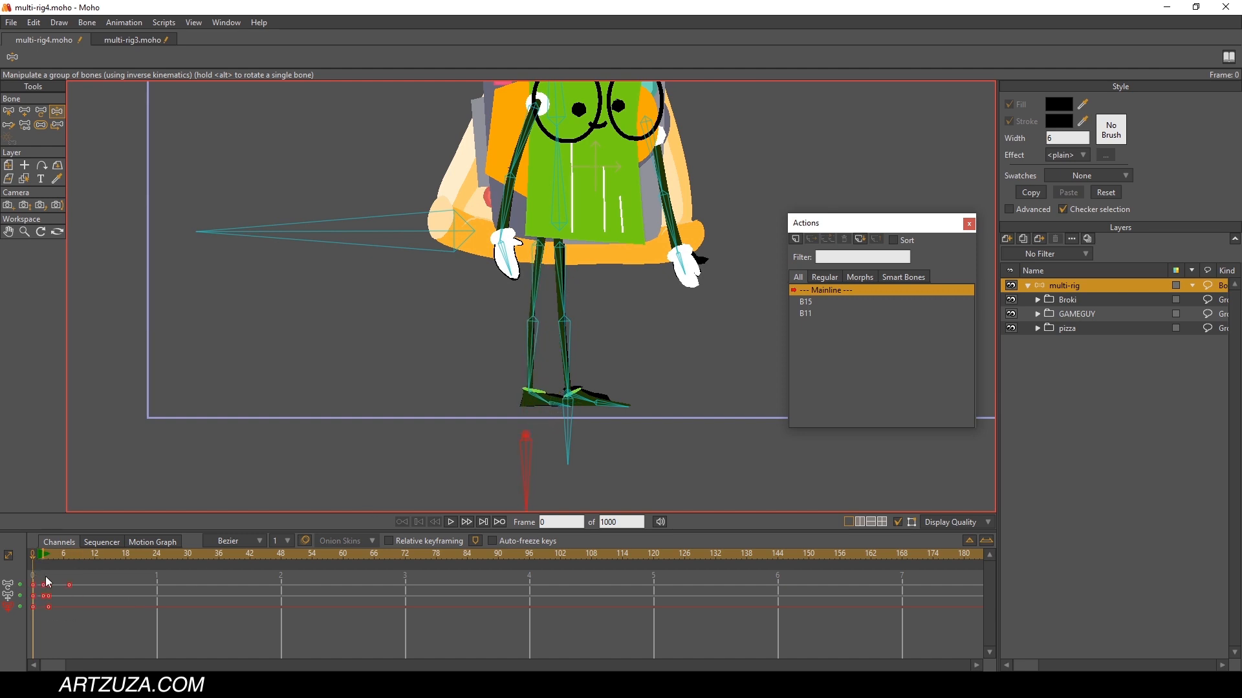
pyautogui.click(128, 26)
pyautogui.moveTo(140, 173)
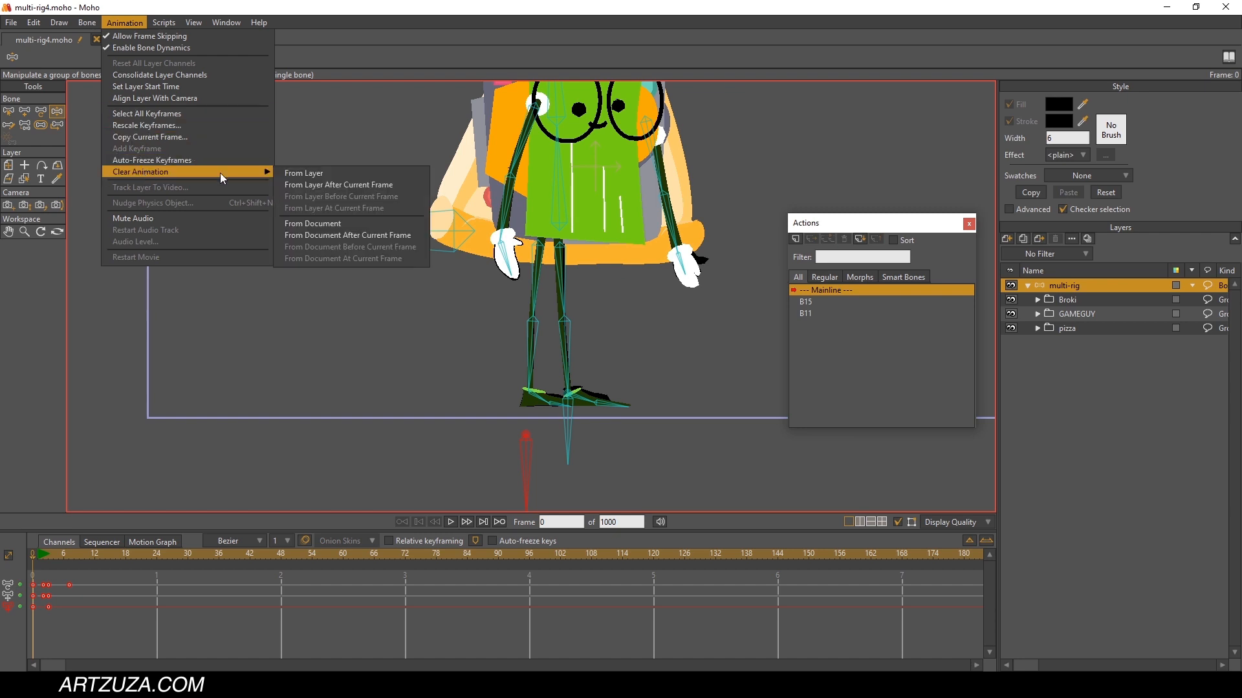
pyautogui.click(323, 224)
# Step: Make the character crouch at frame 1 by lowering the root bone
pyautogui.scroll(3, 515, 251)
pyautogui.scroll(2, 514, 251)
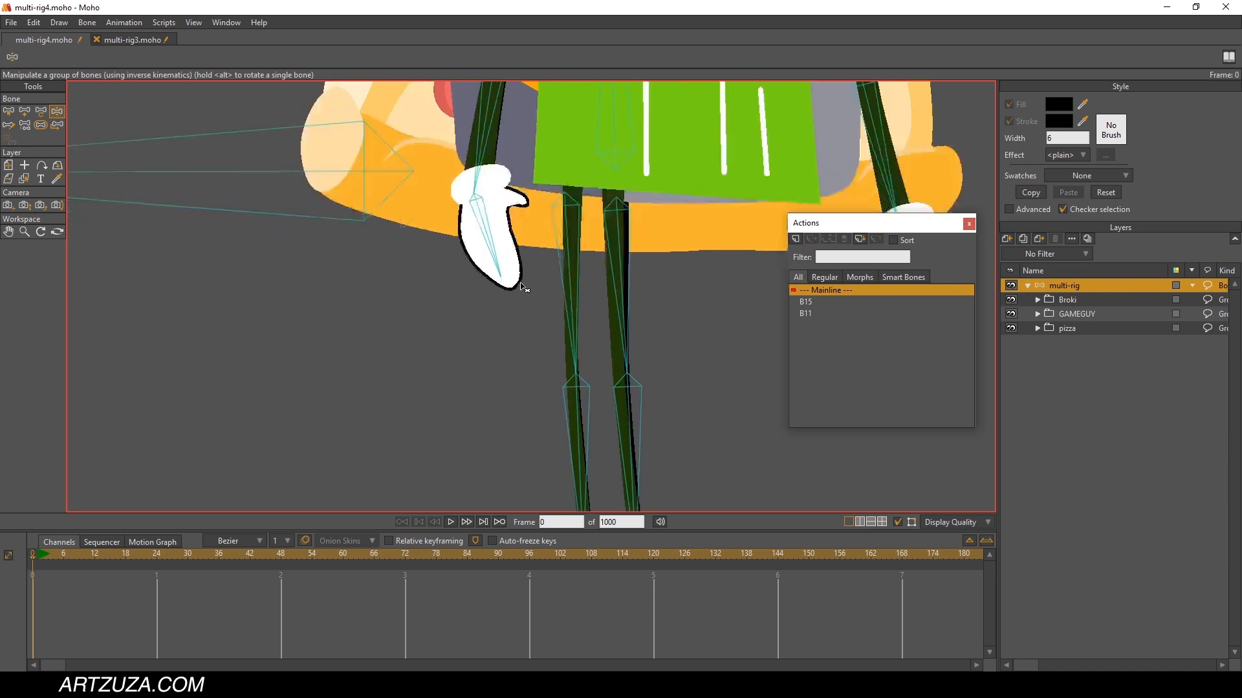
pyautogui.click(41, 556)
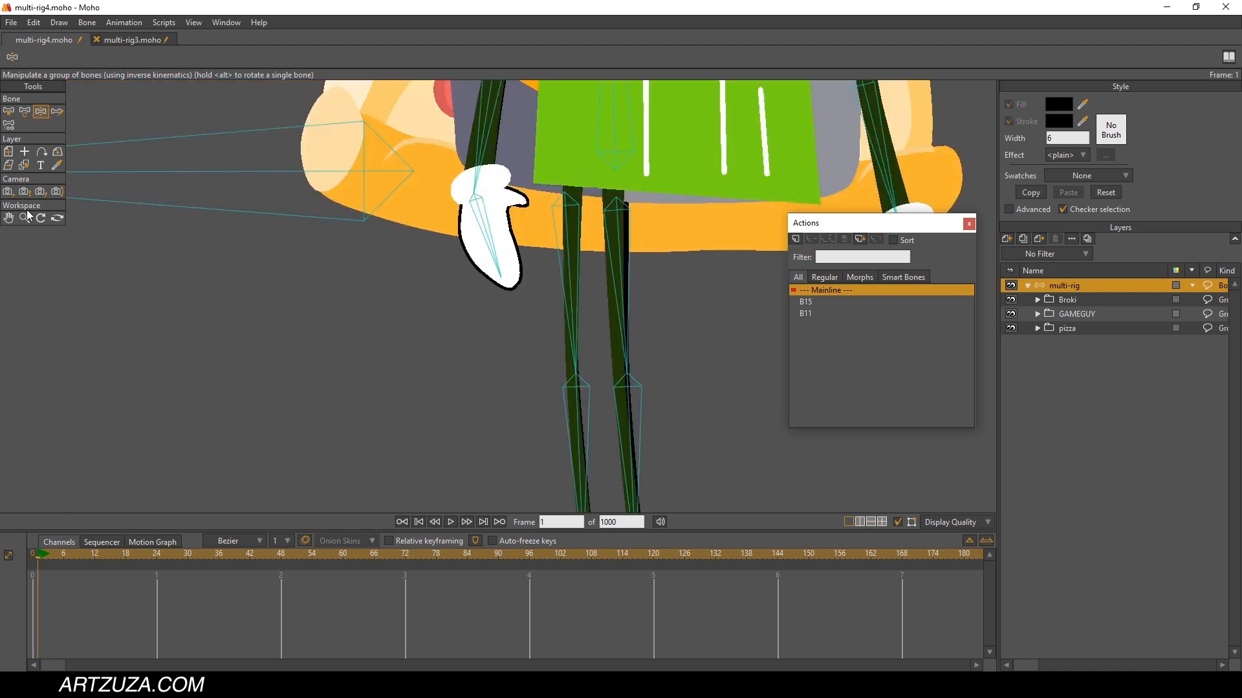
pyautogui.scroll(-5, 349, 285)
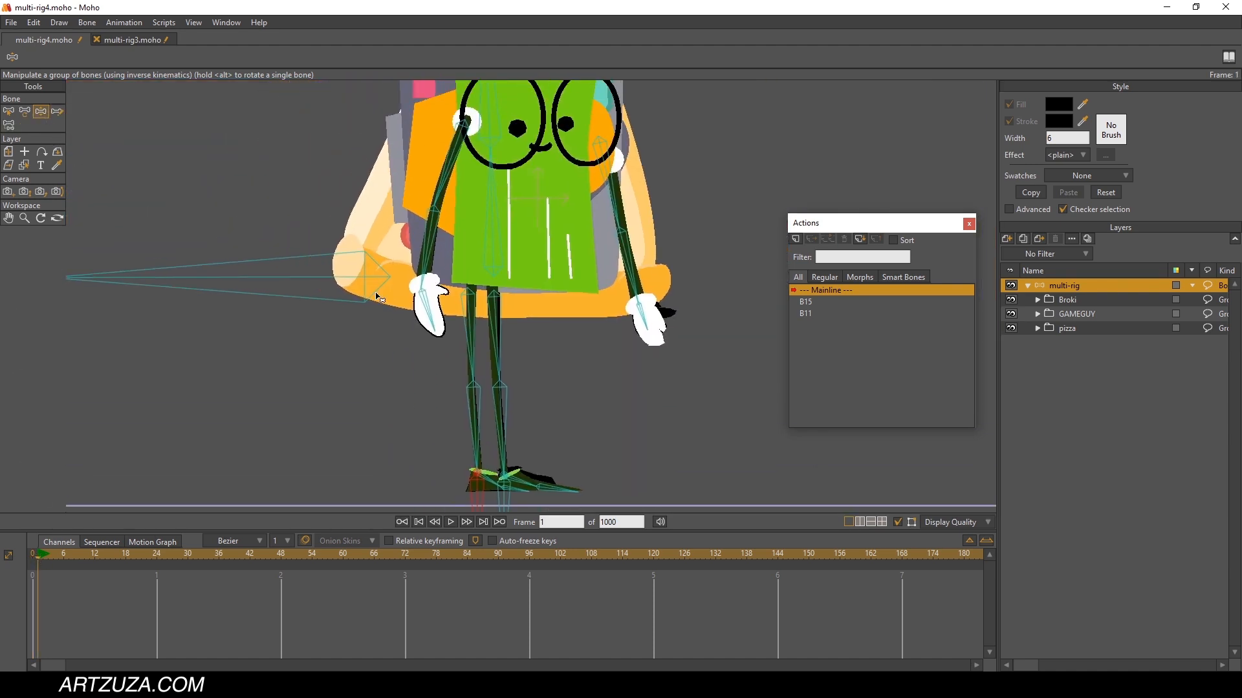
pyautogui.click(365, 278)
pyautogui.moveTo(362, 277); pyautogui.dragTo(360, 339)
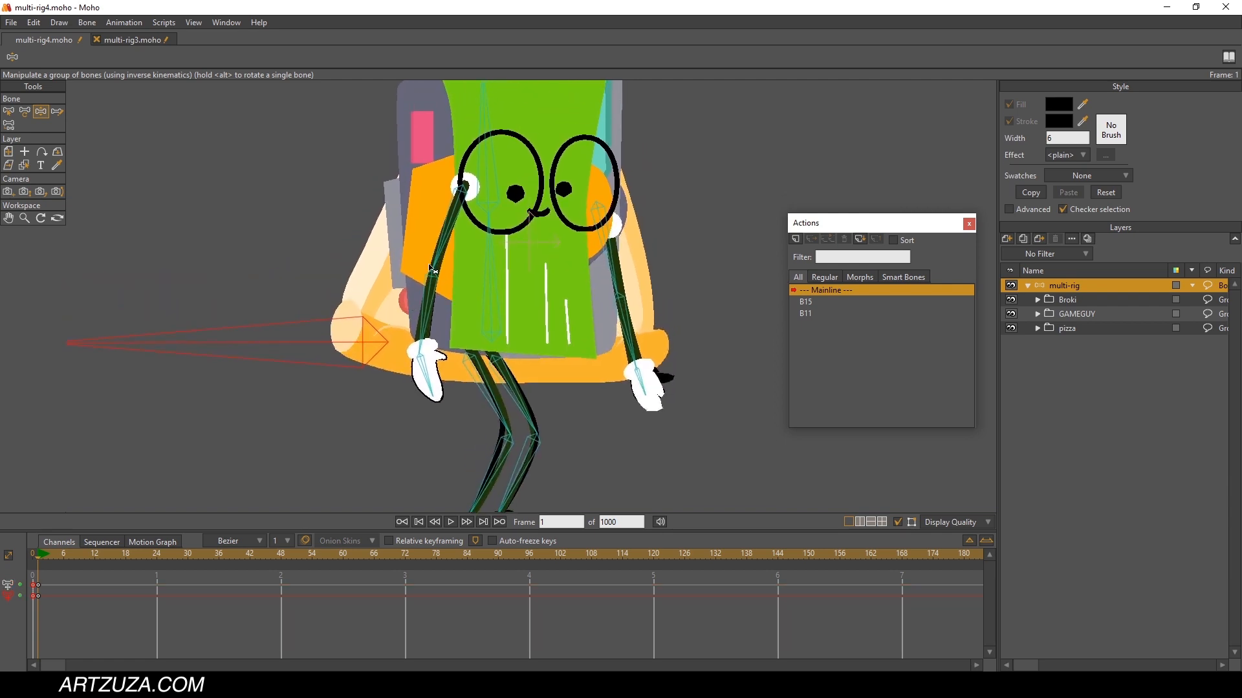
# Step: Swing the arm bones into a new pose at frame 1 and return to frame 0
pyautogui.moveTo(427, 267); pyautogui.dragTo(440, 320)
pyautogui.moveTo(641, 353); pyautogui.dragTo(726, 277)
pyautogui.moveTo(651, 228); pyautogui.dragTo(766, 304)
pyautogui.scroll(-2, 652, 266)
pyautogui.moveTo(43, 560); pyautogui.dragTo(9, 565)
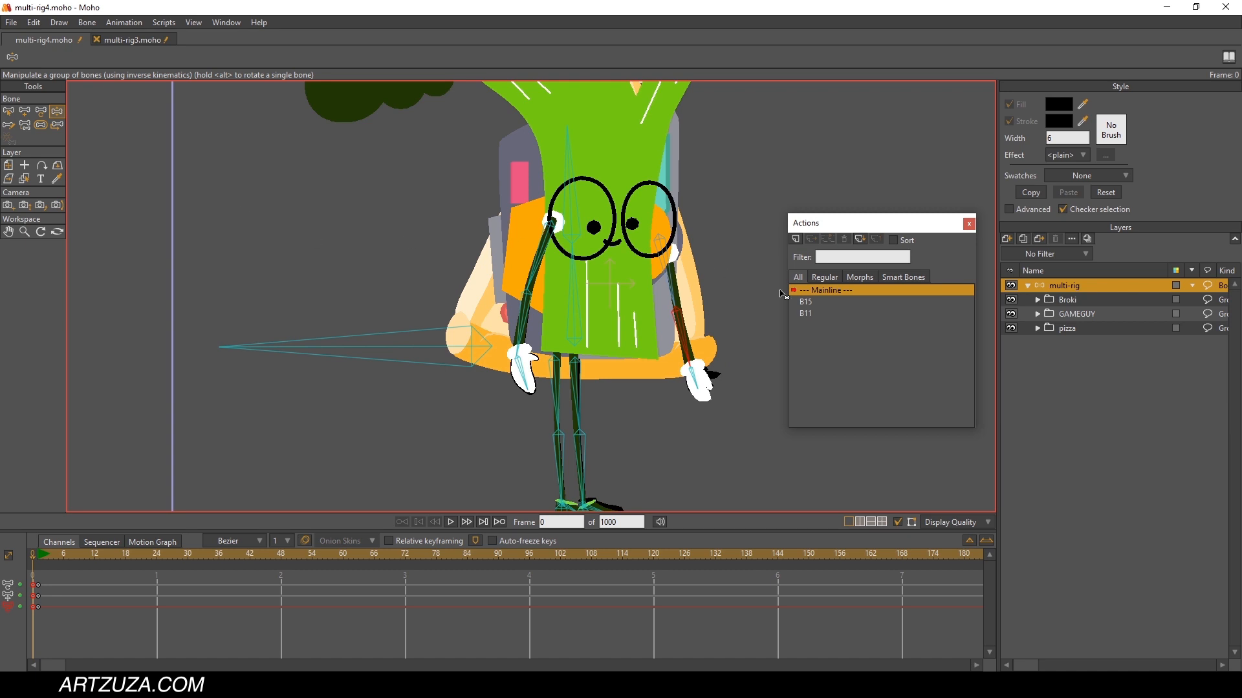
# Step: Hide the Broki, GAMEGUY and pizza layers and show them again
pyautogui.click(1011, 299)
pyautogui.click(1013, 314)
pyautogui.click(1013, 328)
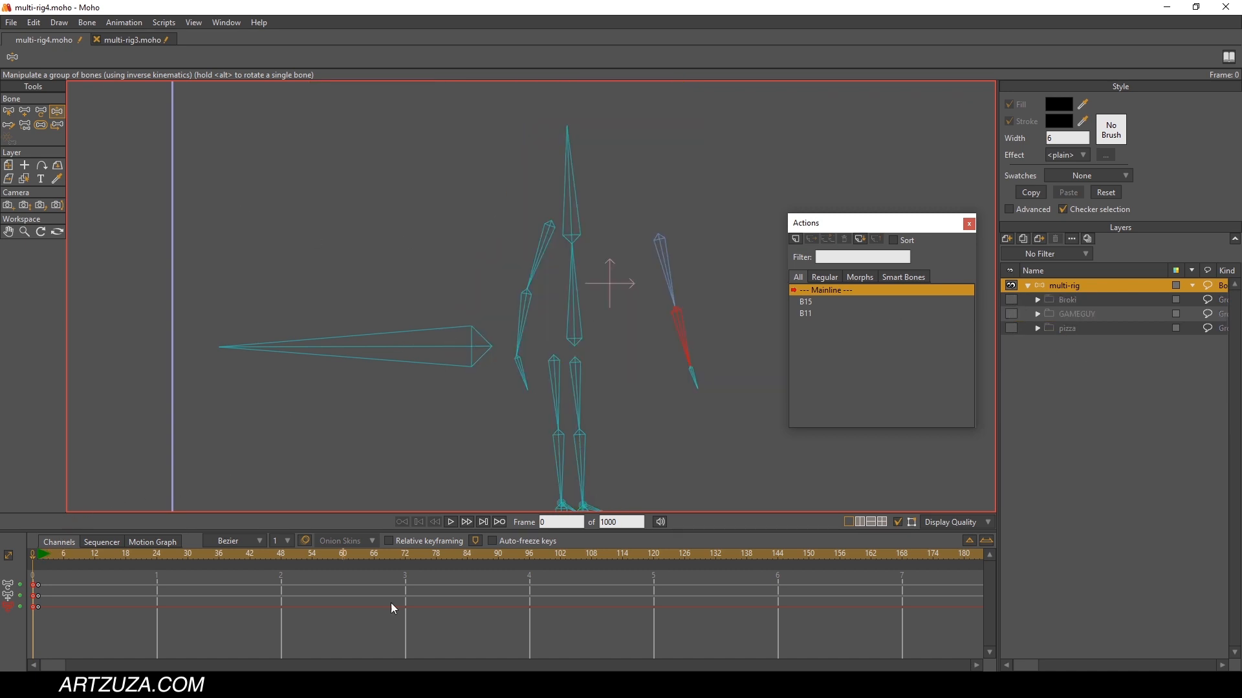
pyautogui.click(1059, 302)
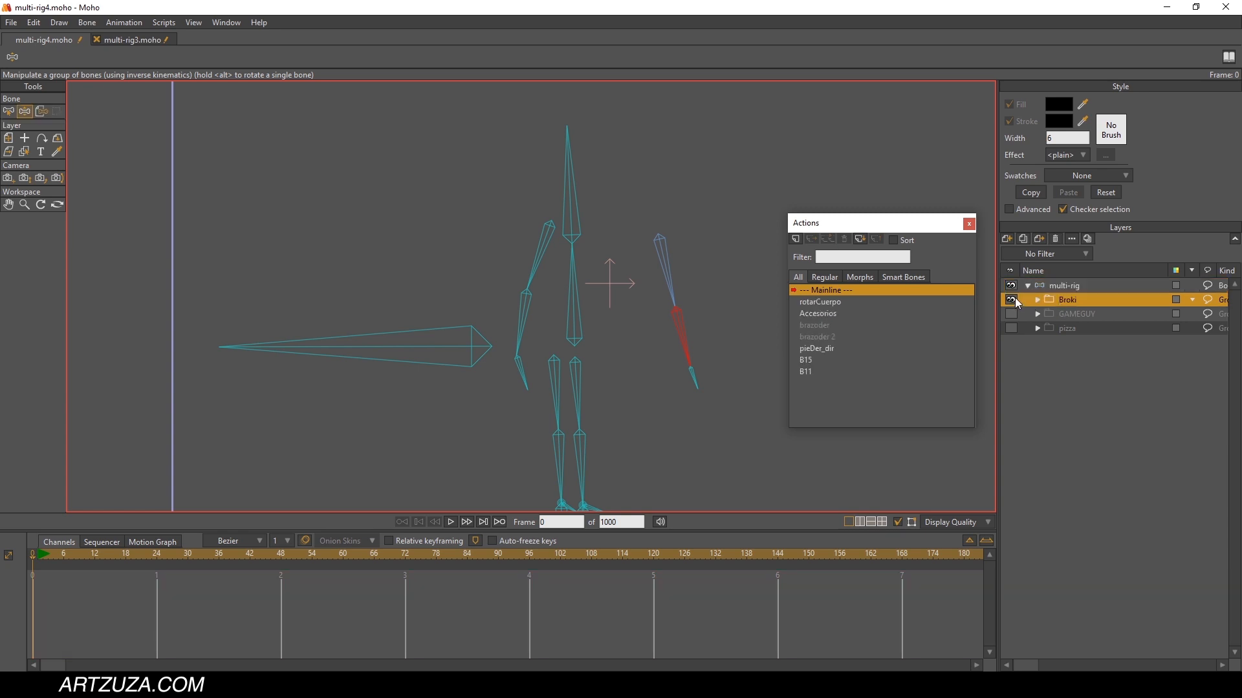
pyautogui.click(1012, 313)
pyautogui.click(1012, 328)
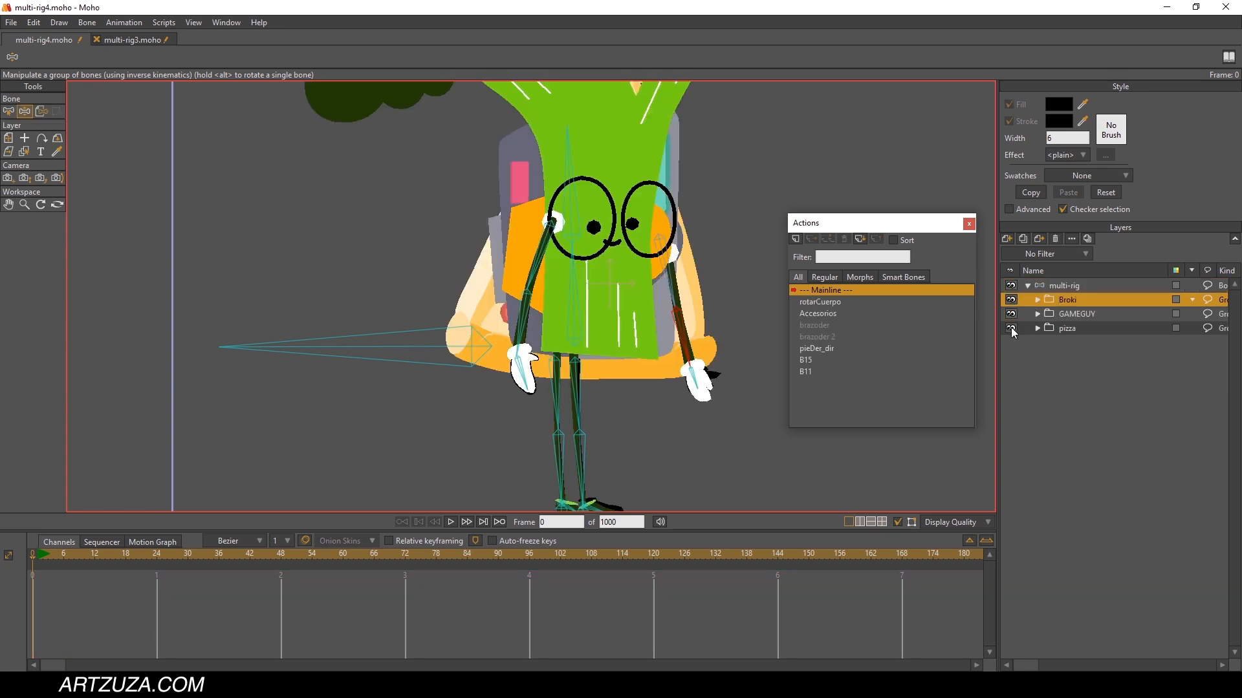
# Step: Group the Broki, GAMEGUY and pizza layers together inside multi-rig
pyautogui.click(1078, 328)
pyautogui.keyDown('shift'); pyautogui.click(1080, 300); pyautogui.keyUp('shift')
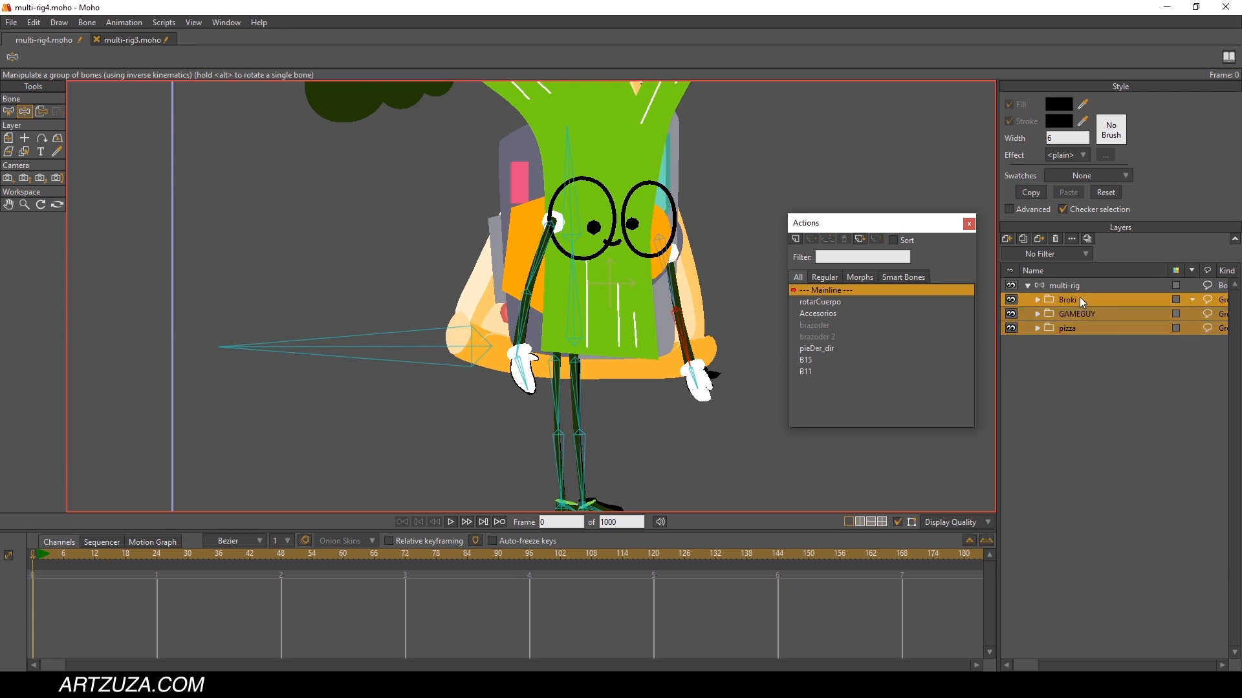
pyautogui.rightClick(1073, 304)
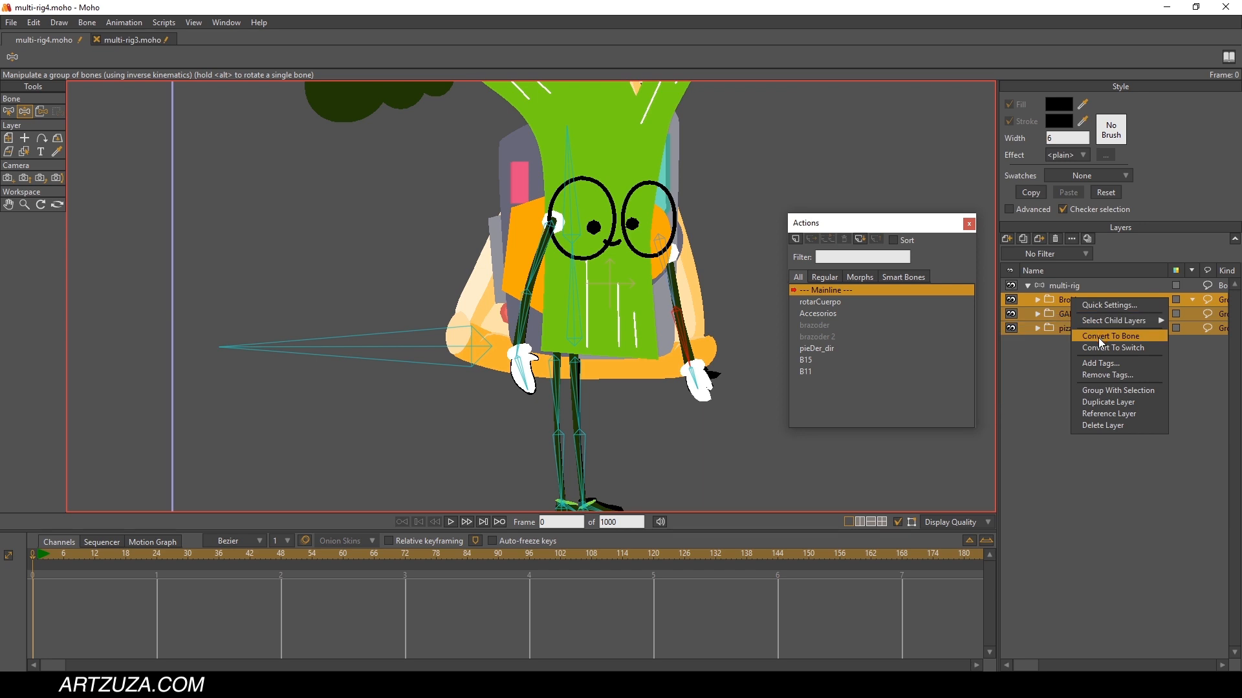
pyautogui.moveTo(1116, 327)
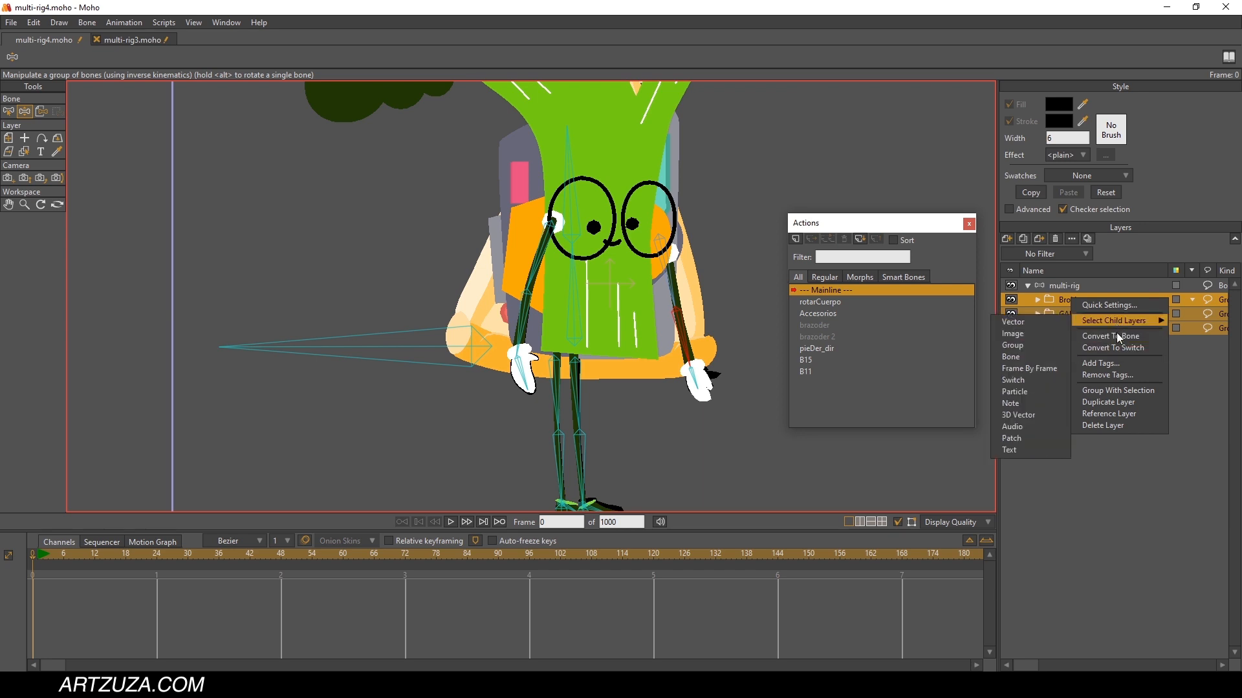
pyautogui.click(1096, 391)
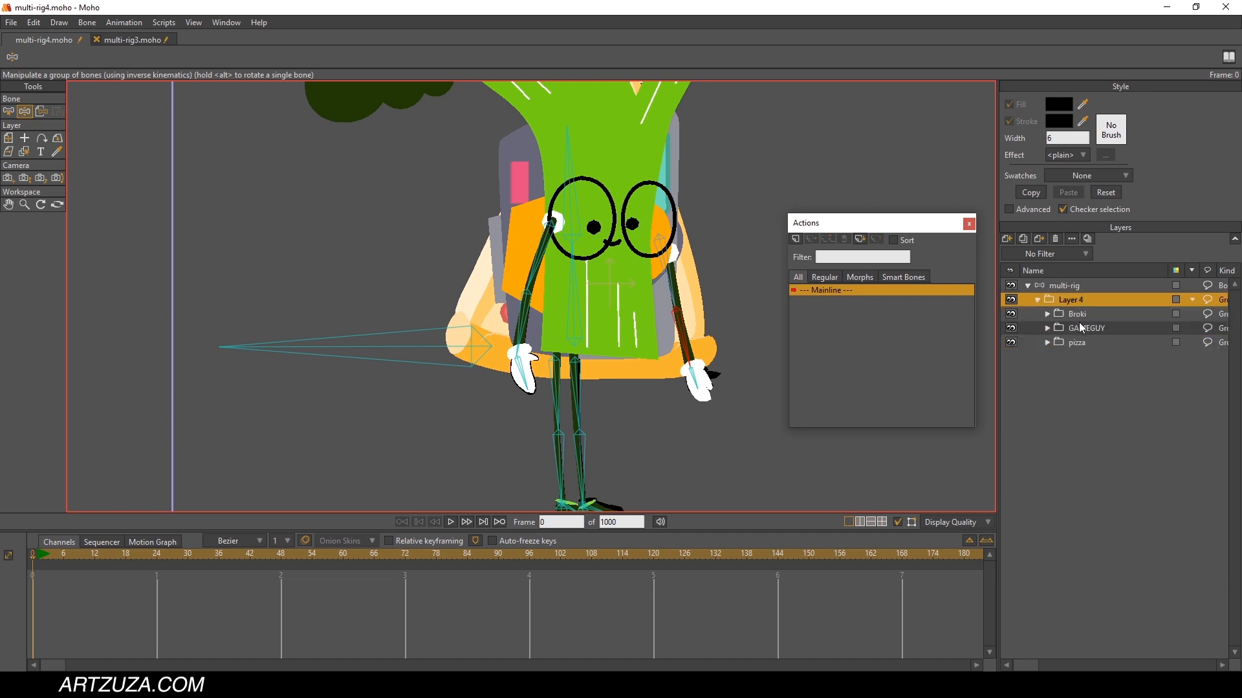
# Step: Collapse the new character group, toggle its visibility off and on several times, and expand it again
pyautogui.click(1037, 300)
pyautogui.click(1013, 300)
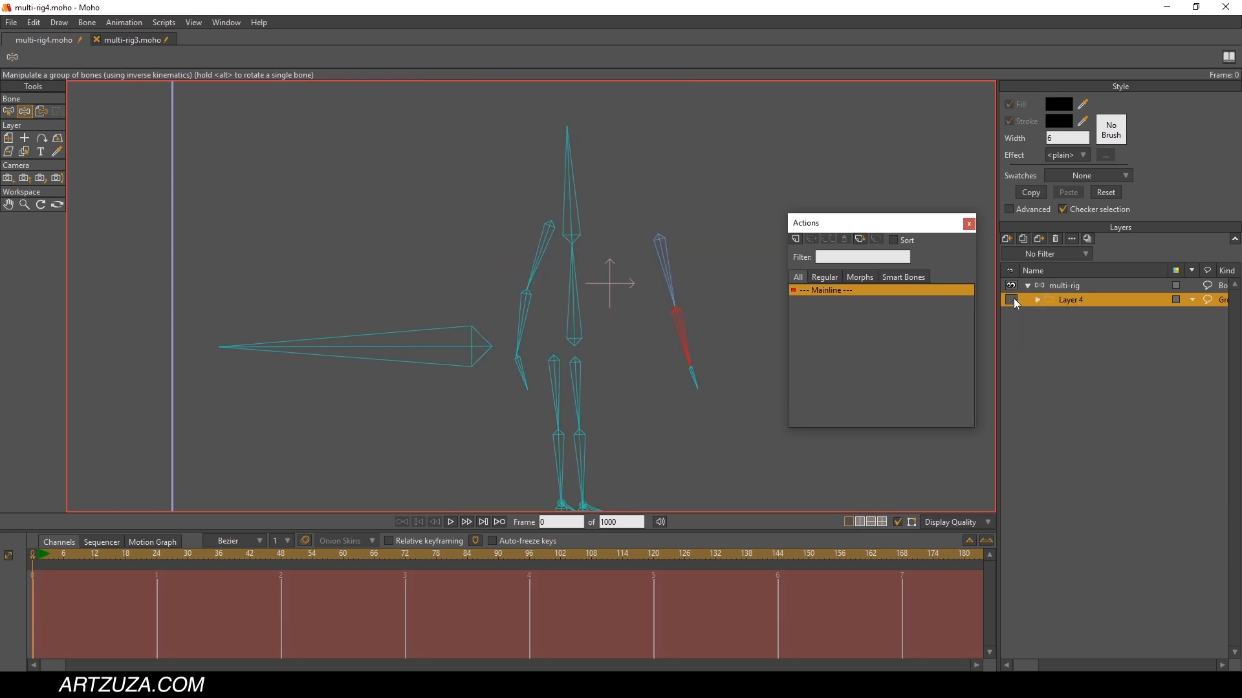
pyautogui.click(1013, 301)
pyautogui.click(1013, 300)
pyautogui.click(1012, 300)
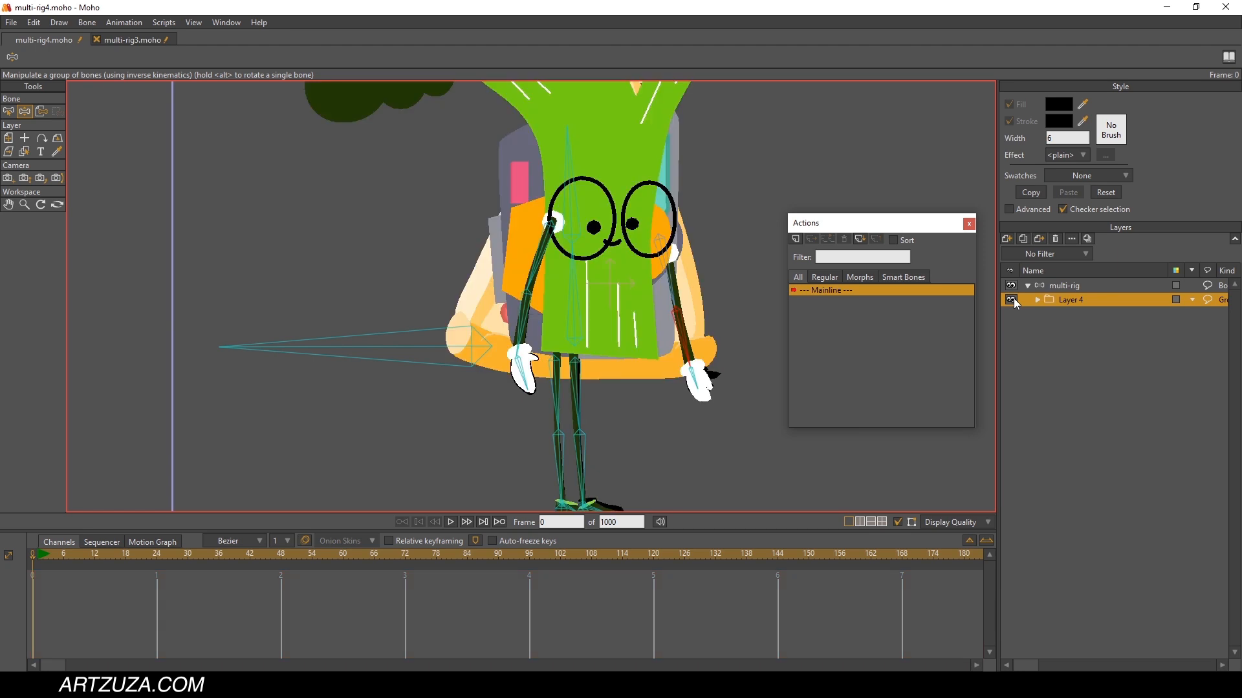
pyautogui.click(1013, 300)
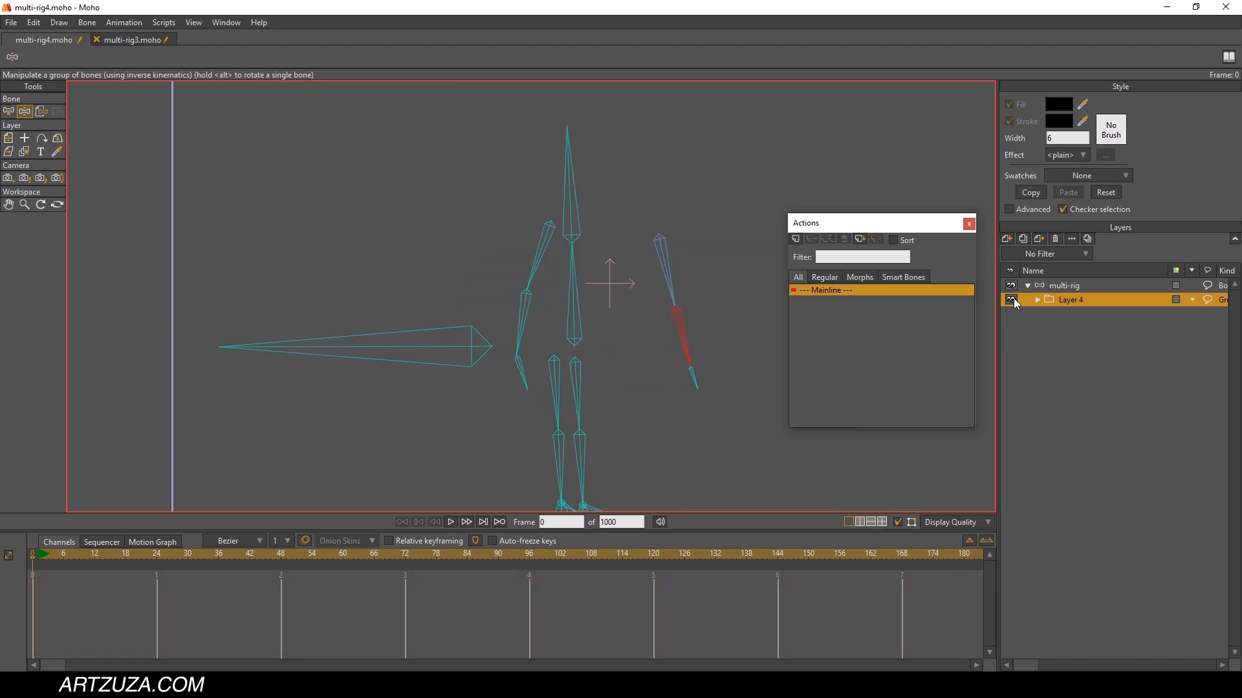
pyautogui.click(1013, 299)
pyautogui.click(1037, 299)
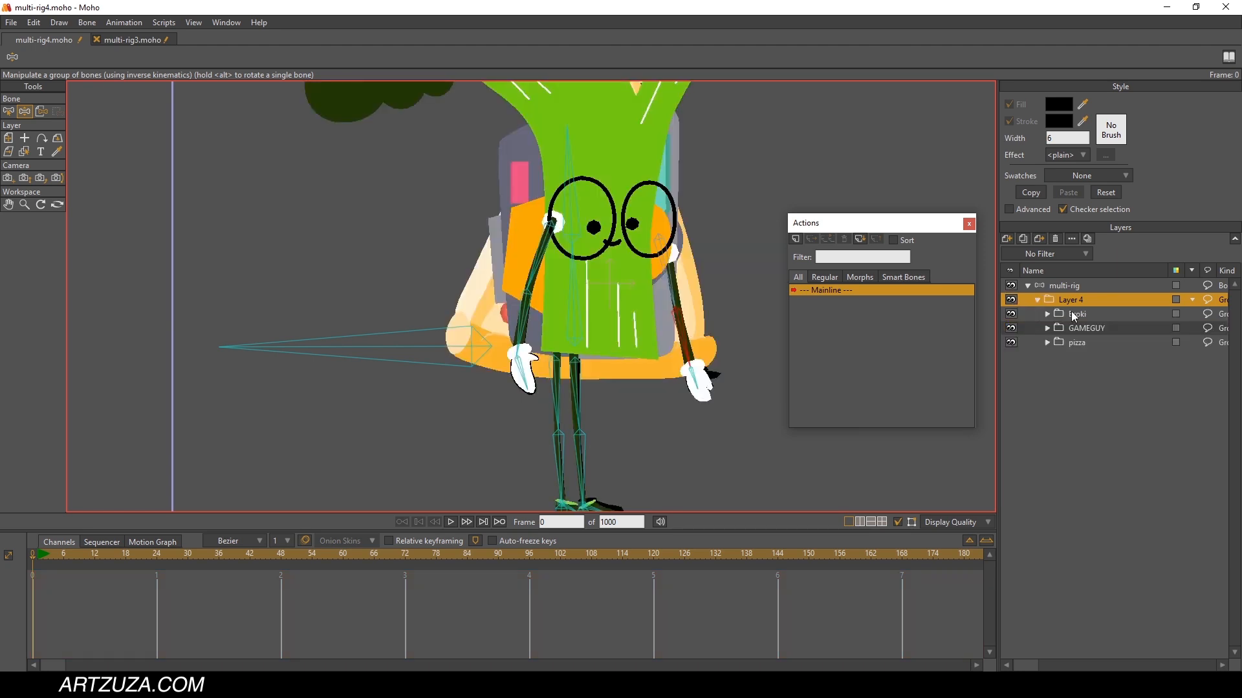
# Step: Rename the new character group as switch-personajes
pyautogui.click(1074, 316)
pyautogui.doubleClick(1073, 301)
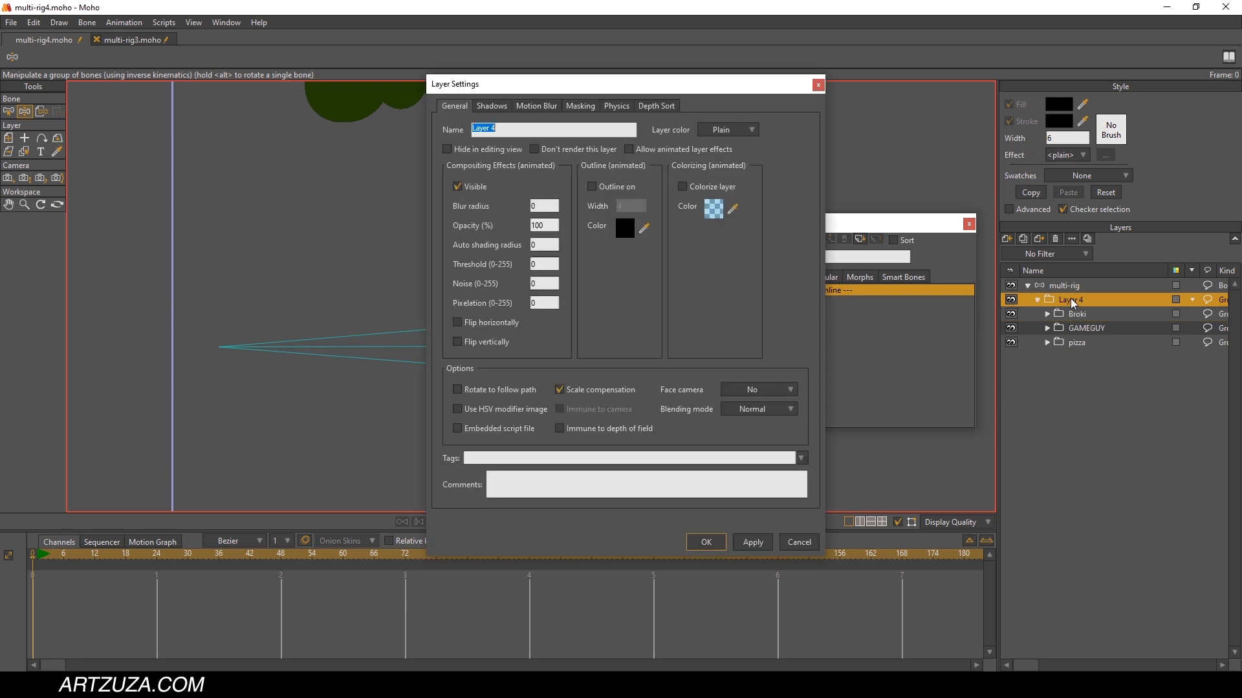
pyautogui.write('switch-personajes')
pyautogui.press('Return')
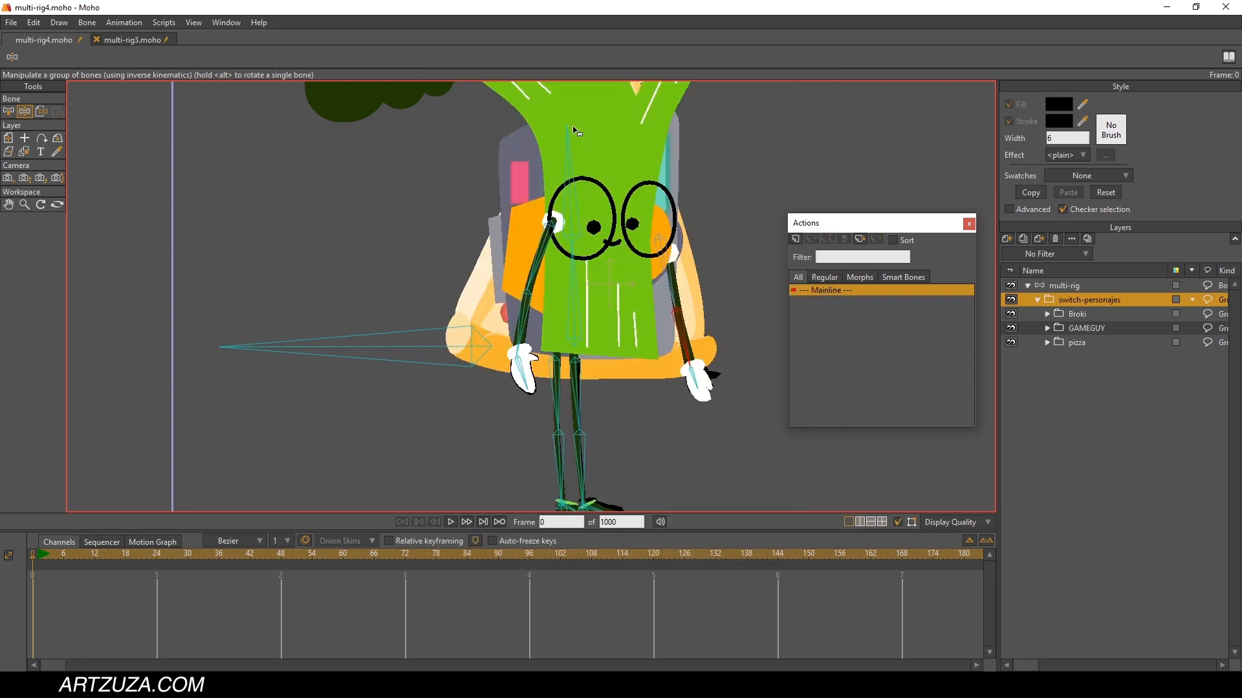
# Step: Convert the switch-personajes group to a switch layer and try GAMEGUY and pizza as its active child at frame 0
pyautogui.rightClick(1079, 302)
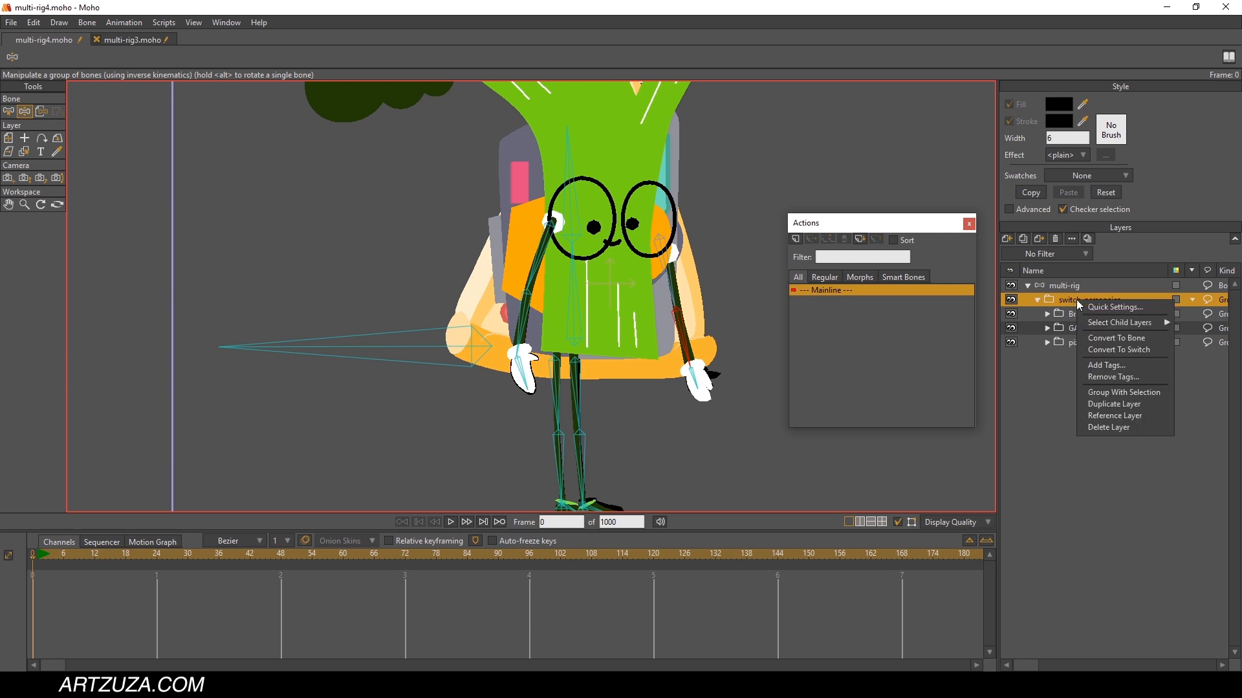
pyautogui.click(1122, 349)
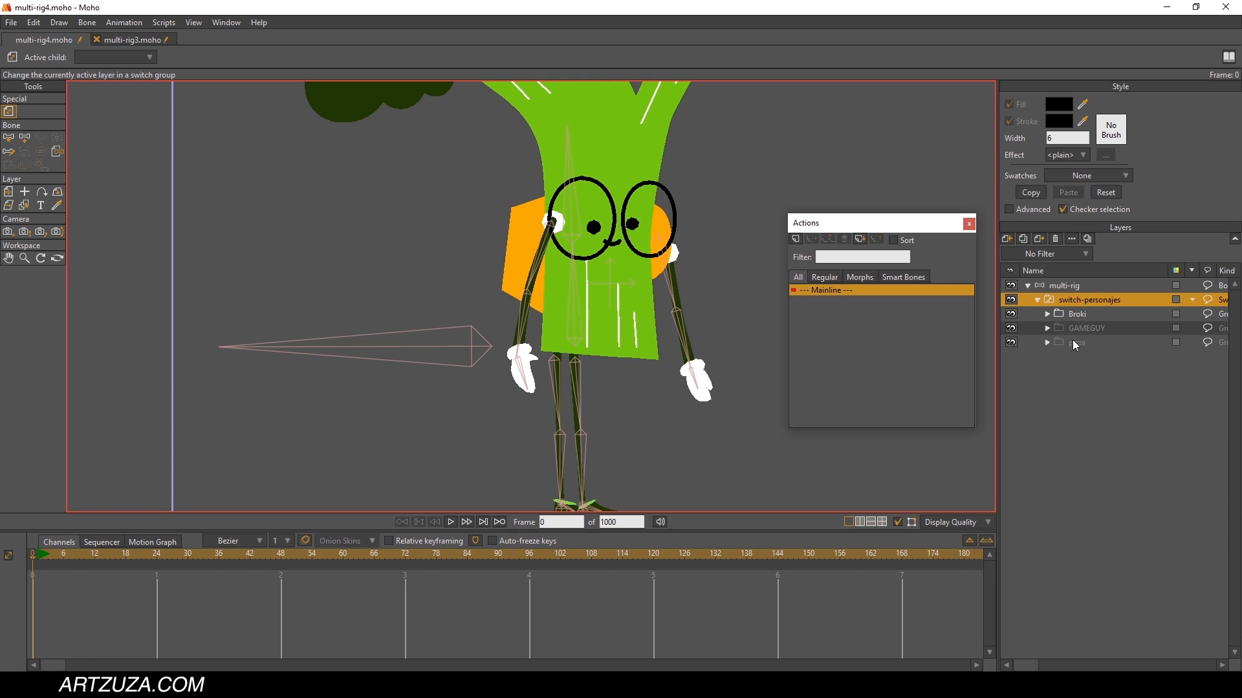
pyautogui.rightClick(1089, 304)
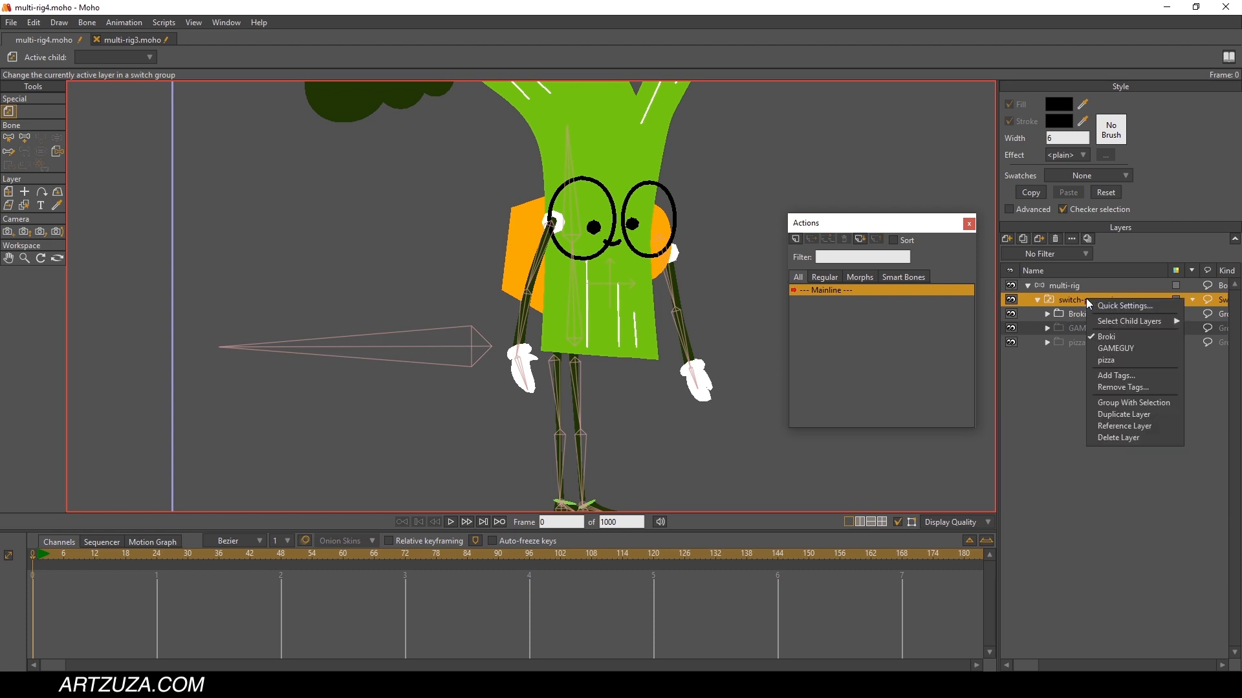
pyautogui.click(1120, 348)
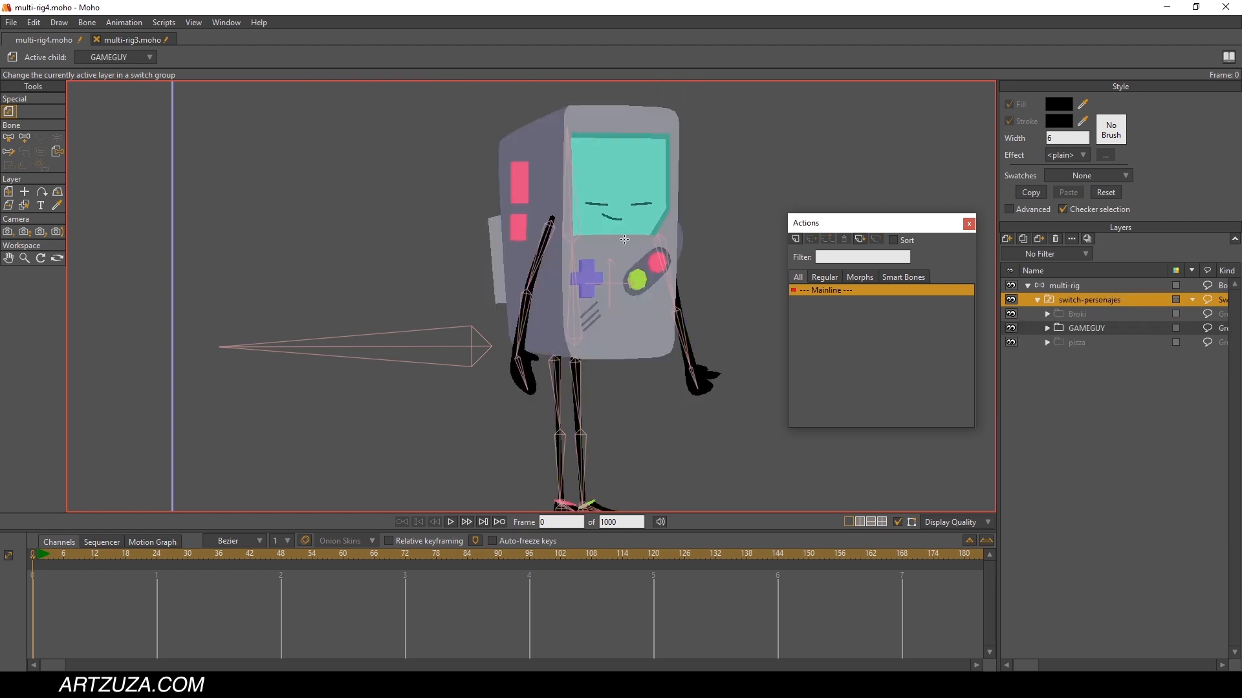
pyautogui.rightClick(1094, 301)
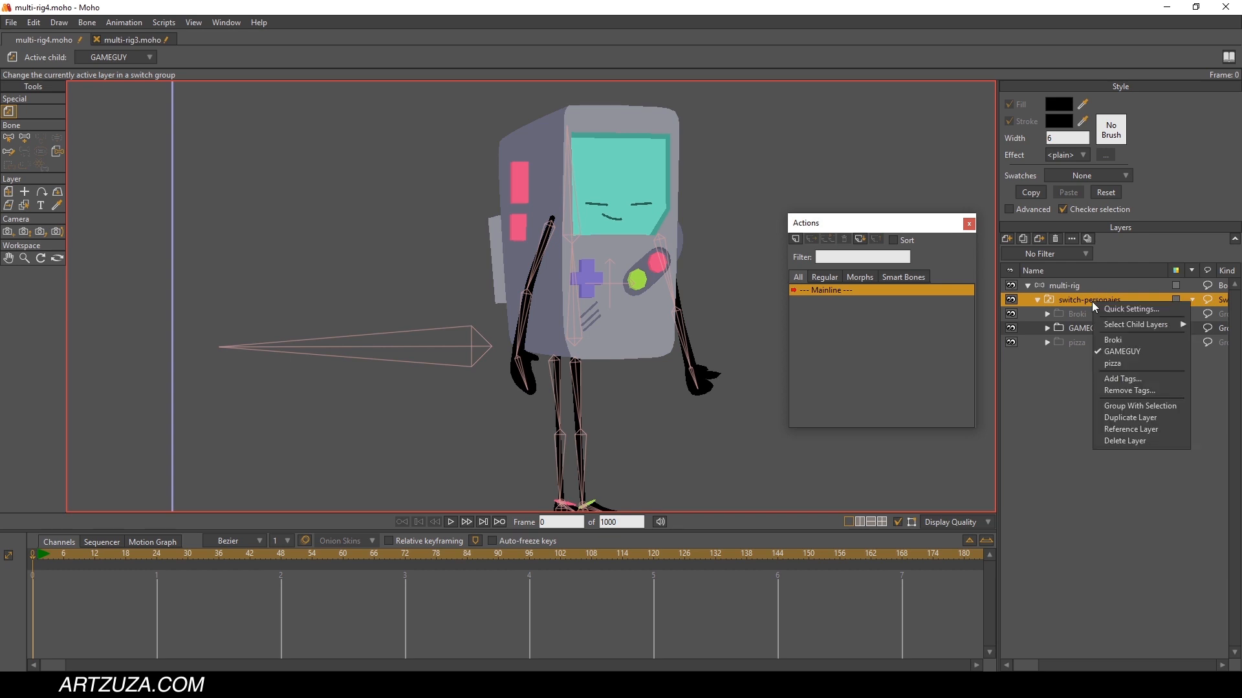
pyautogui.click(1120, 362)
# Step: Key the active child of switch-personajes as Broki at frame 5, GAMEGUY at frame 33 and pizza at frame 59
pyautogui.moveTo(48, 554); pyautogui.dragTo(60, 564)
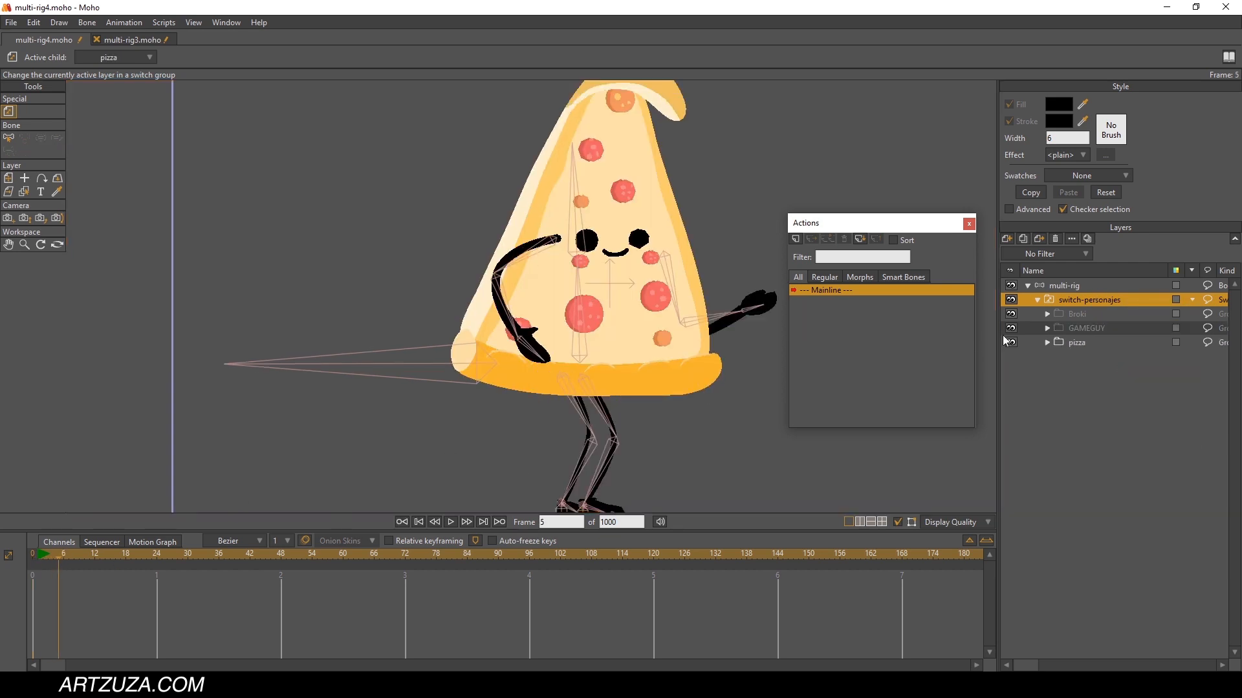
pyautogui.rightClick(1076, 300)
pyautogui.click(1105, 340)
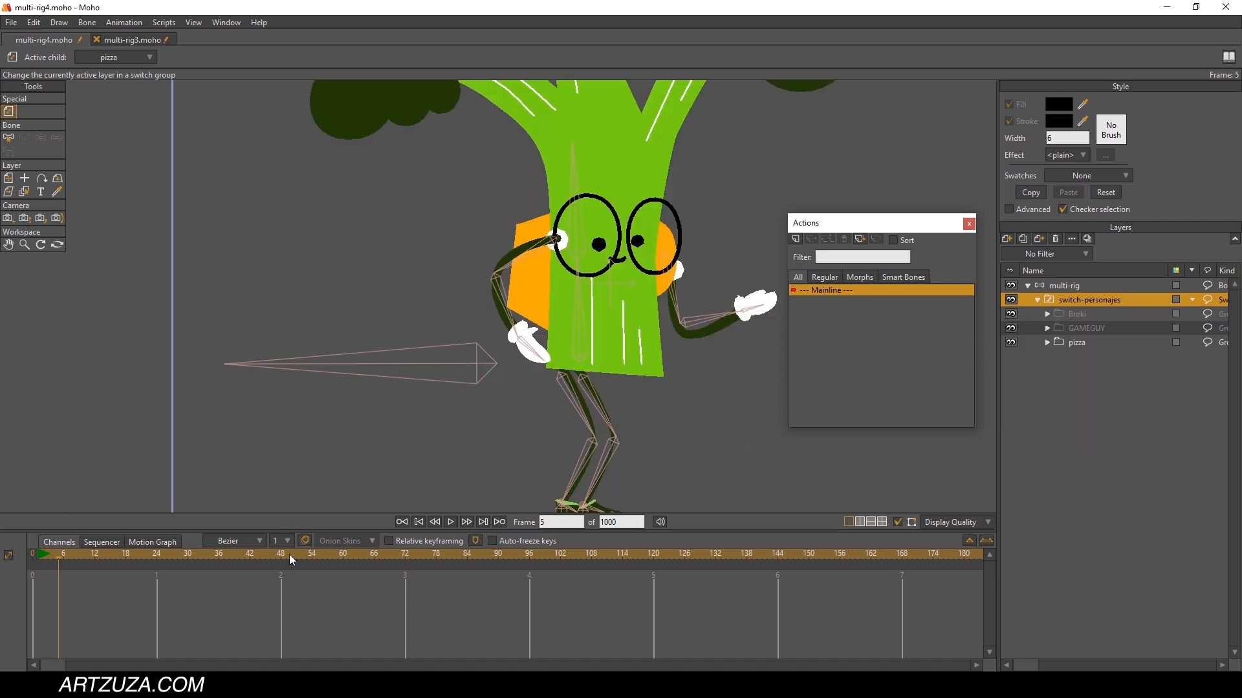
pyautogui.moveTo(81, 554); pyautogui.dragTo(203, 558)
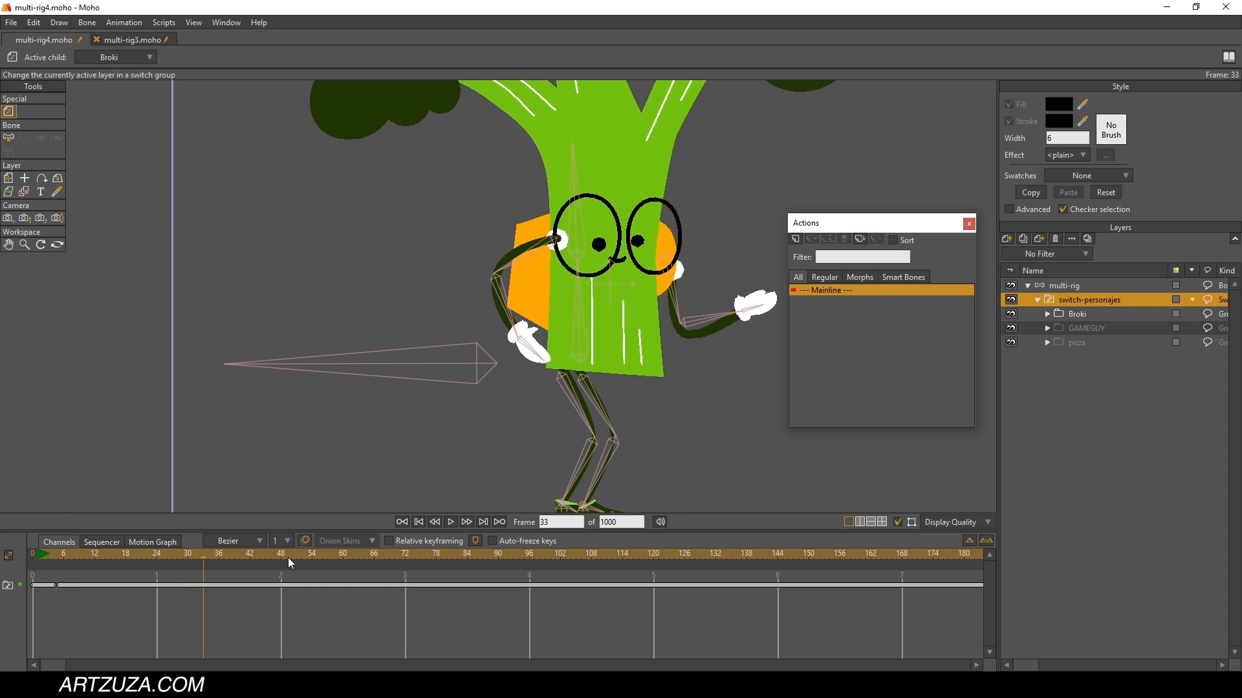
pyautogui.rightClick(1082, 297)
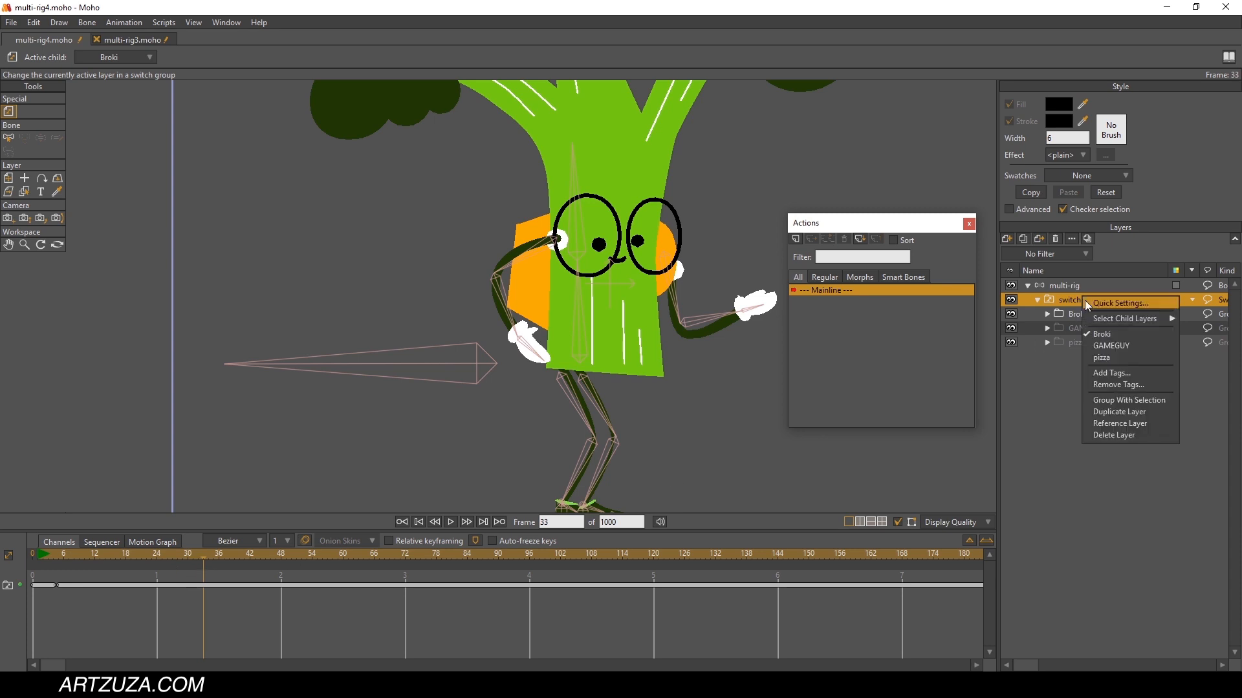
pyautogui.click(1116, 348)
pyautogui.moveTo(199, 560); pyautogui.dragTo(339, 554)
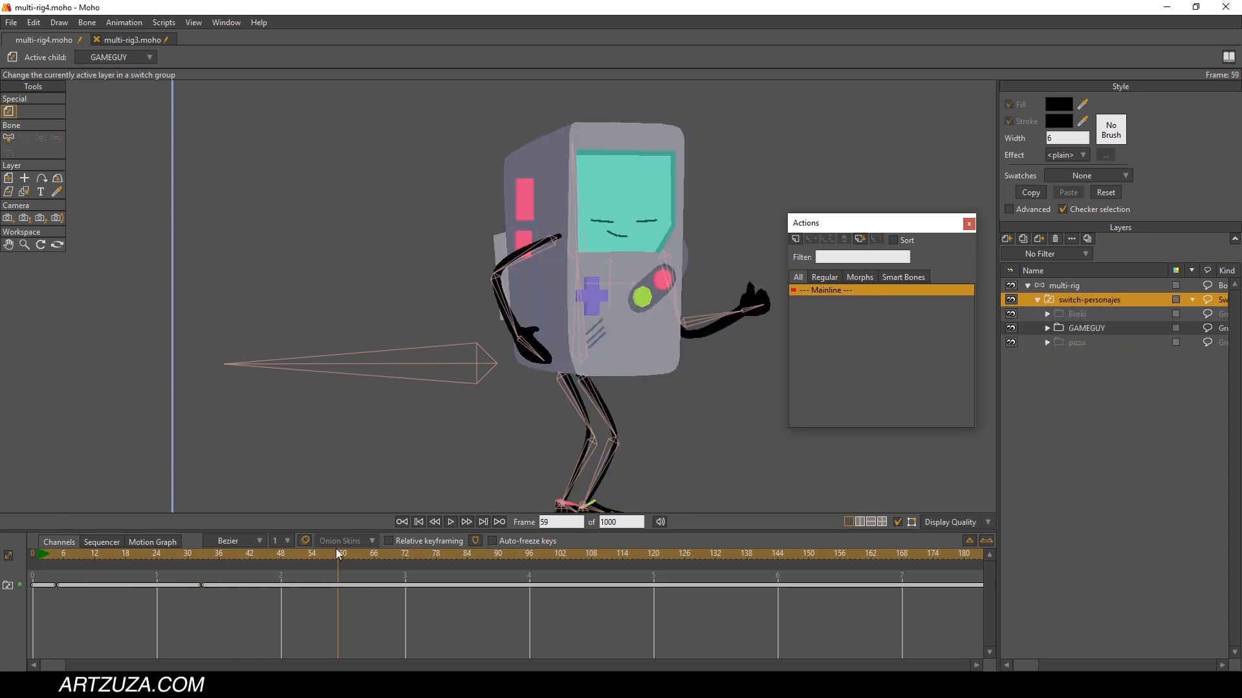
pyautogui.rightClick(1076, 299)
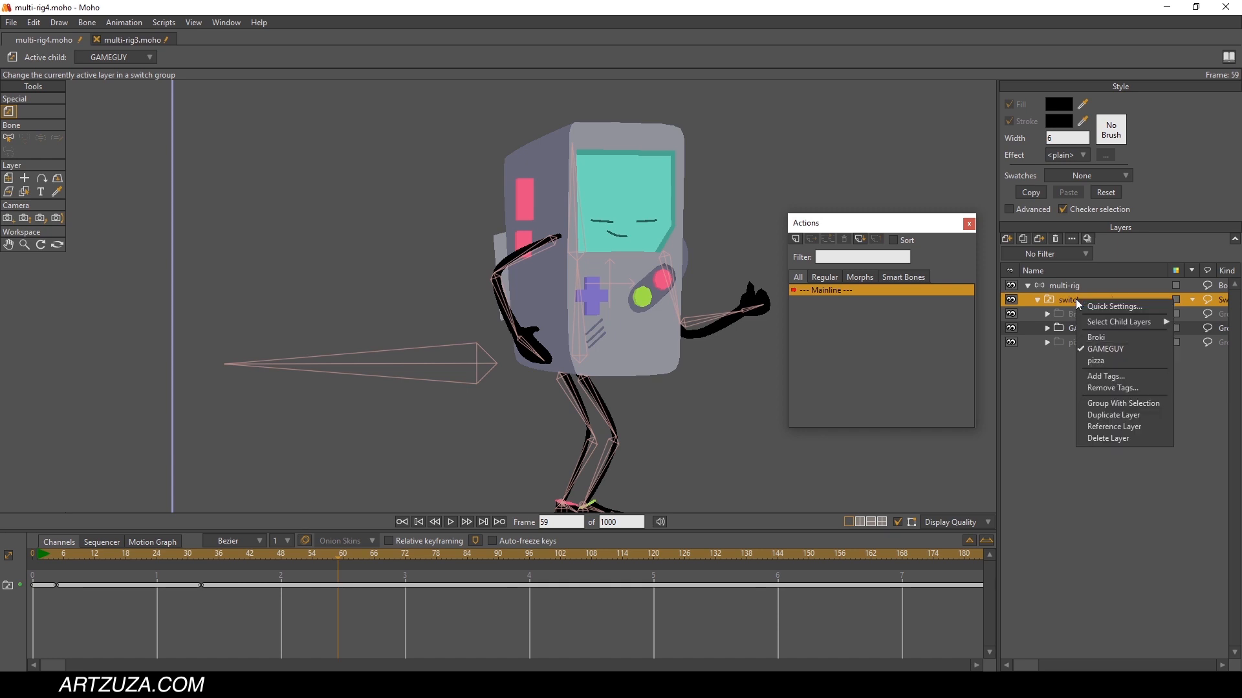
pyautogui.click(1099, 362)
# Step: At frame 13, move the leg target bones of multi-rig to spread the legs into a stride with the front foot raised
pyautogui.moveTo(55, 557); pyautogui.dragTo(99, 574)
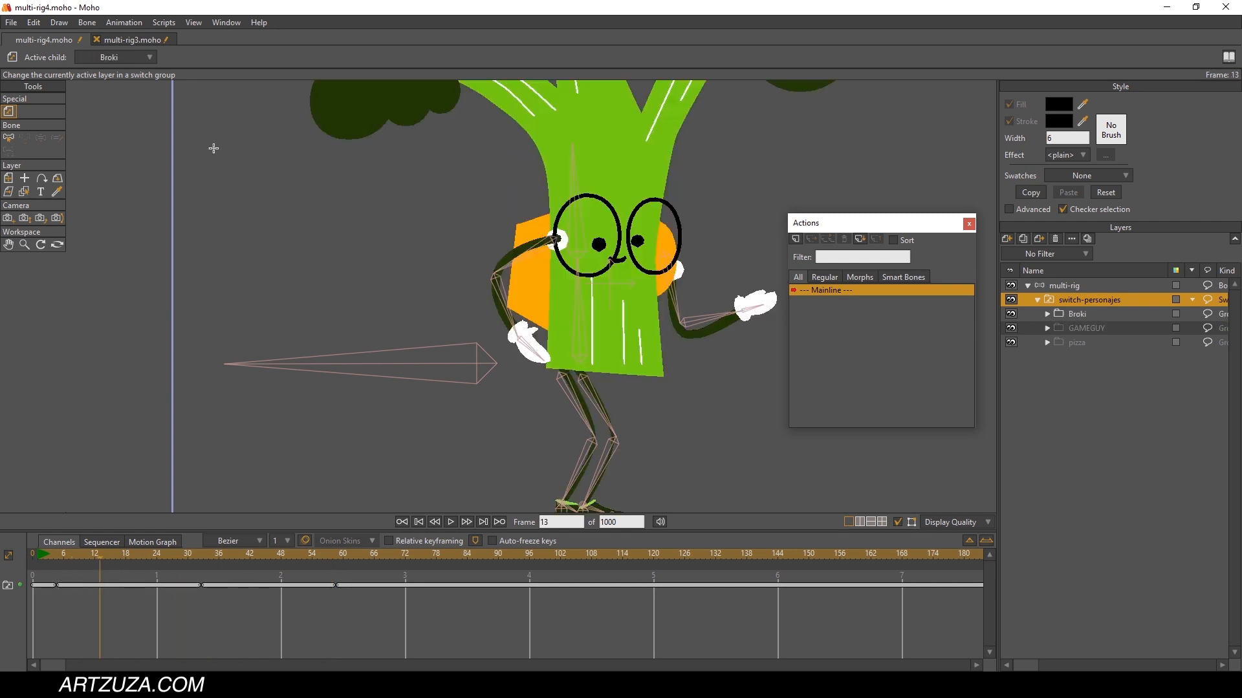
pyautogui.click(1055, 289)
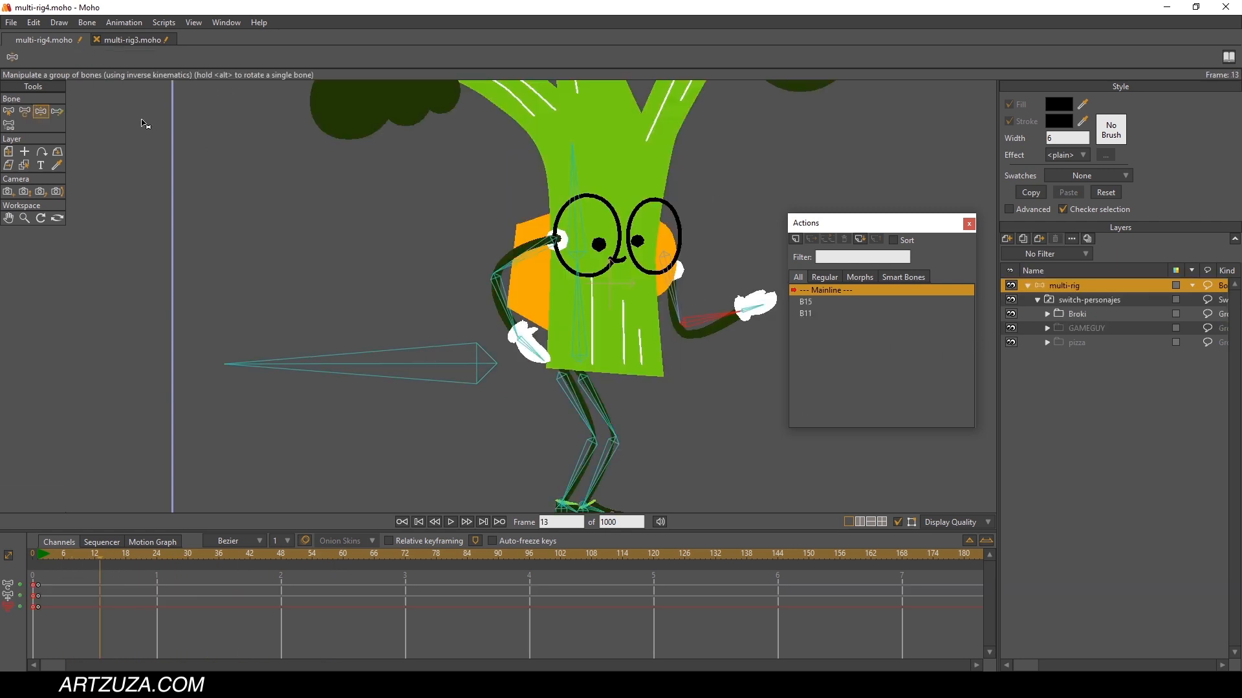
pyautogui.moveTo(573, 508); pyautogui.dragTo(459, 490)
pyautogui.moveTo(573, 445); pyautogui.dragTo(632, 333)
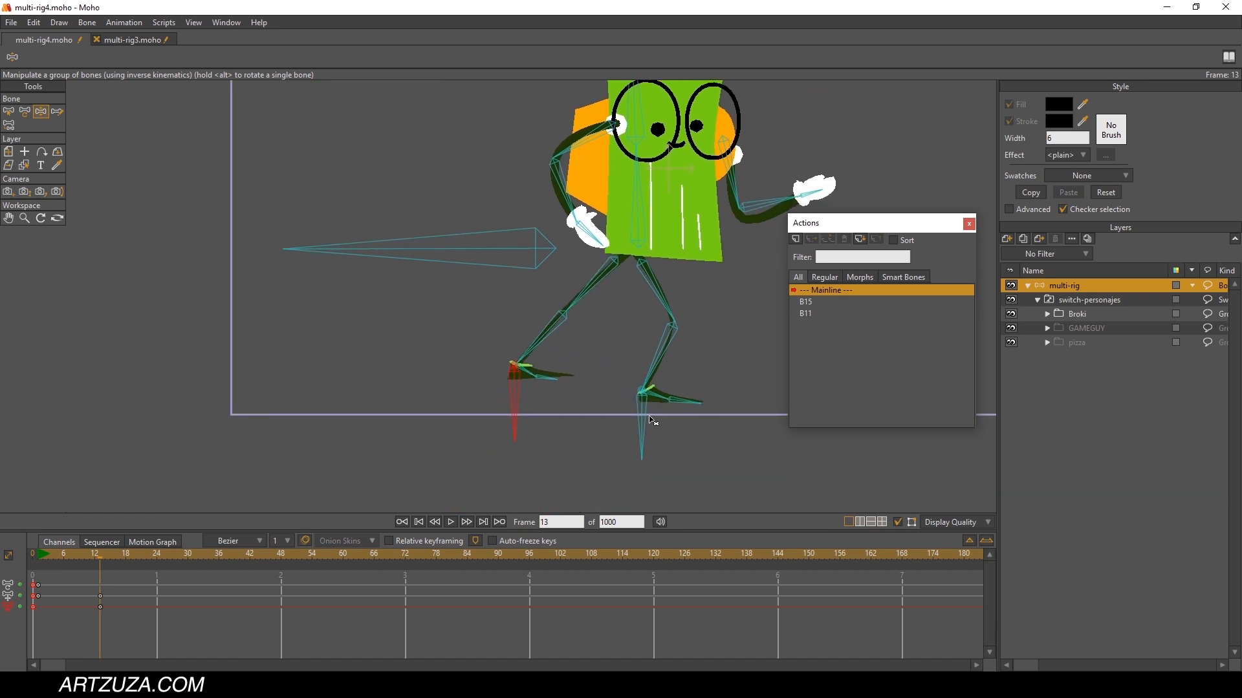
pyautogui.moveTo(649, 416); pyautogui.dragTo(708, 363)
# Step: At frame 53, plant the front foot and raise the back foot with the leg target bones, and scrub through the motion
pyautogui.moveTo(40, 557); pyautogui.dragTo(307, 579)
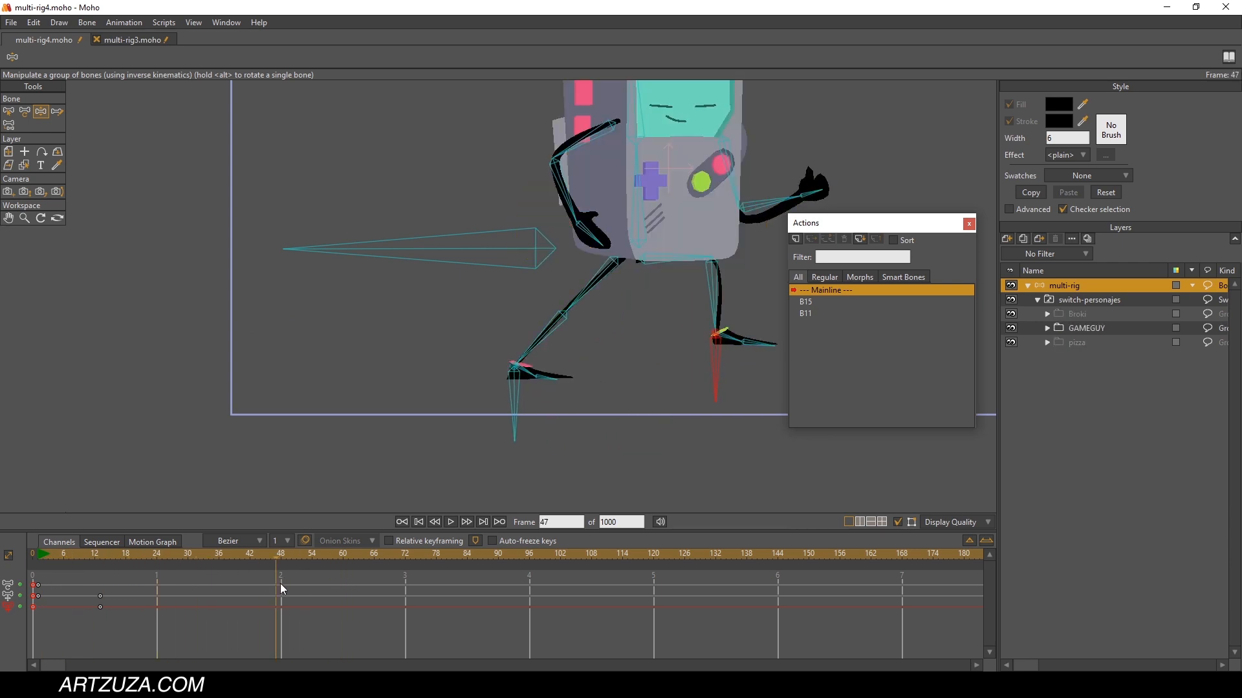
pyautogui.moveTo(718, 347); pyautogui.dragTo(741, 412)
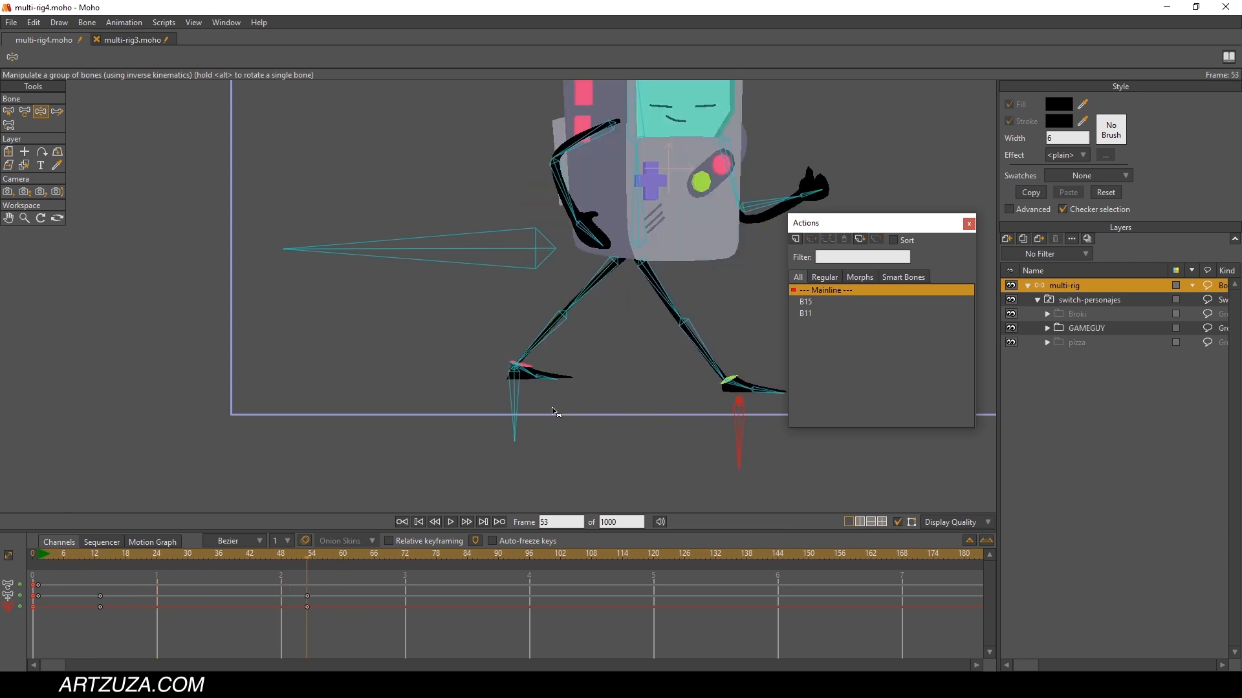
pyautogui.moveTo(499, 404); pyautogui.dragTo(568, 345)
pyautogui.moveTo(45, 557); pyautogui.dragTo(213, 592)
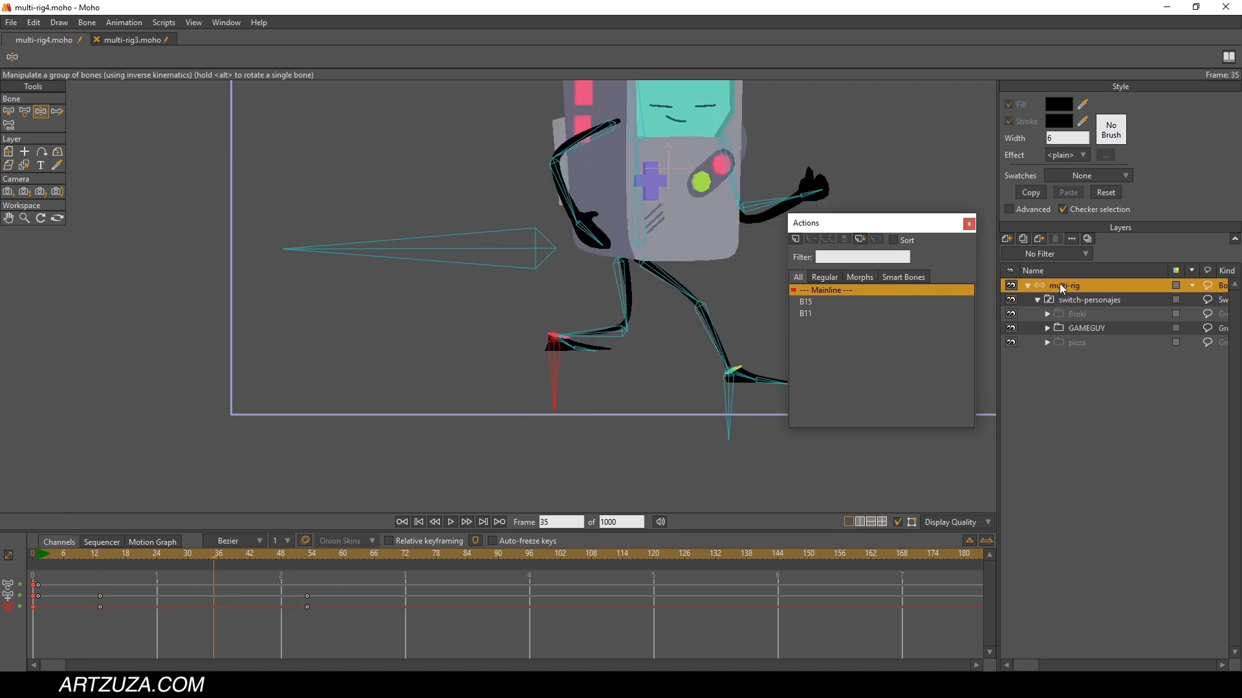
# Step: Examine the Broki, GAMEGUY and pizza layers and their actions, and inspect the Broki character at frame 0
pyautogui.moveTo(641, 205); pyautogui.dragTo(563, 296)
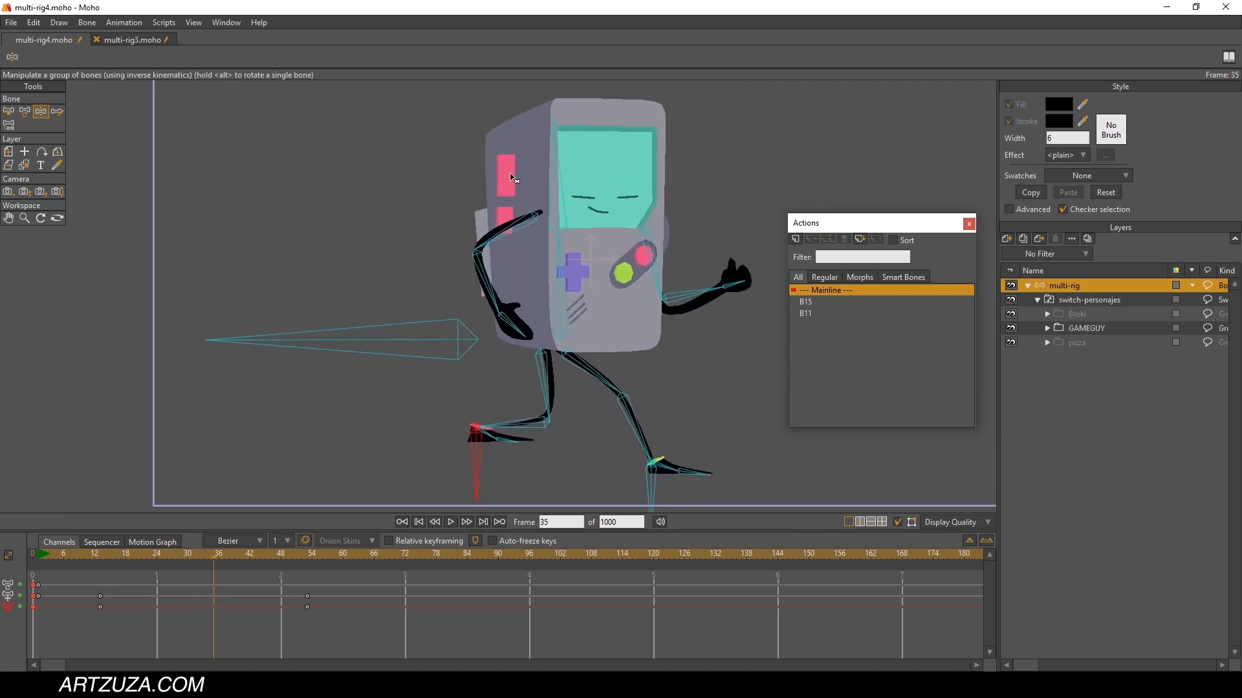
pyautogui.click(1084, 314)
pyautogui.click(1080, 330)
pyautogui.click(1076, 343)
pyautogui.click(1075, 327)
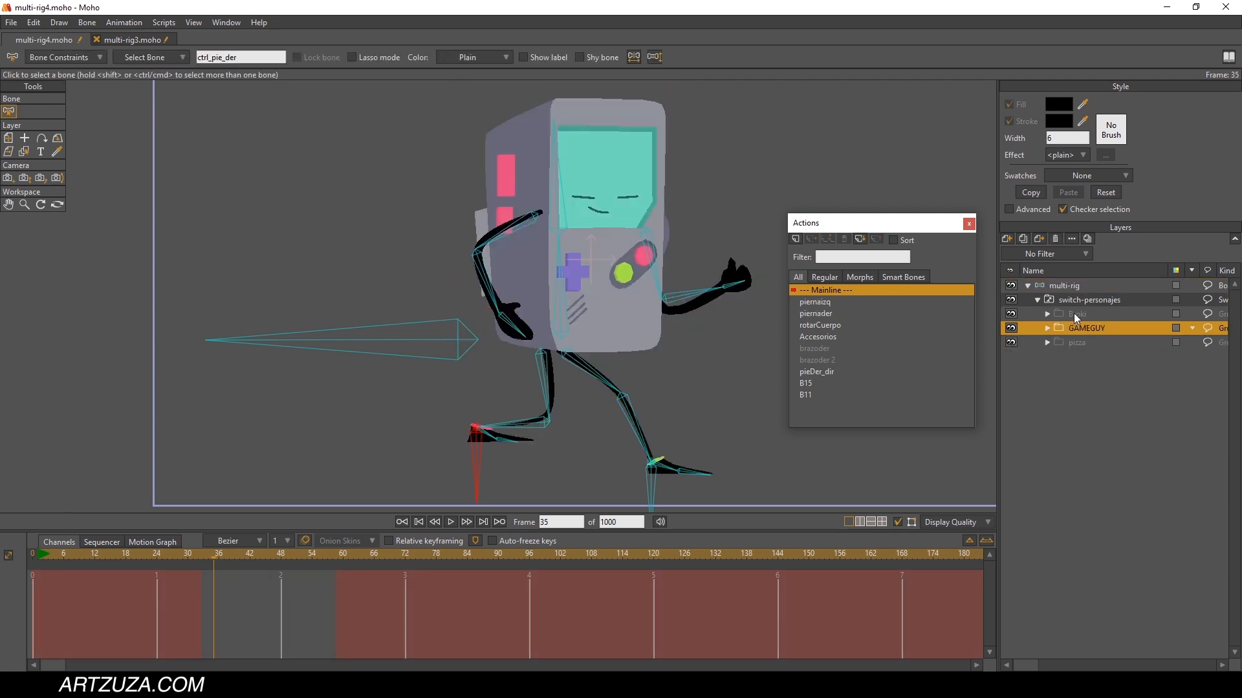
pyautogui.click(1075, 315)
pyautogui.moveTo(34, 560)
pyautogui.mouseDown()
pyautogui.moveTo(331, 569)
pyautogui.moveTo(154, 554)
pyautogui.moveTo(47, 570)
pyautogui.moveTo(35, 558)
pyautogui.mouseUp()
pyautogui.scroll(-2, 446, 256)
pyautogui.moveTo(458, 249); pyautogui.dragTo(497, 356)
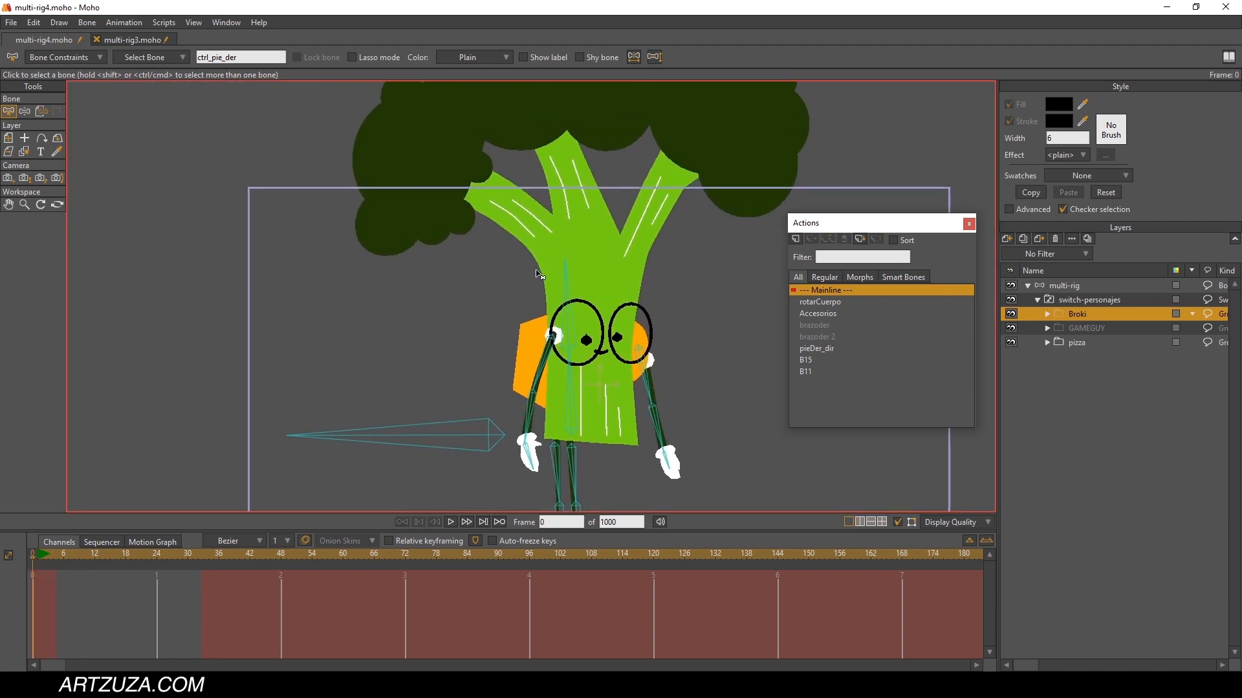
pyautogui.moveTo(564, 306); pyautogui.dragTo(555, 261)
pyautogui.scroll(3, 555, 261)
pyautogui.scroll(-3, 560, 280)
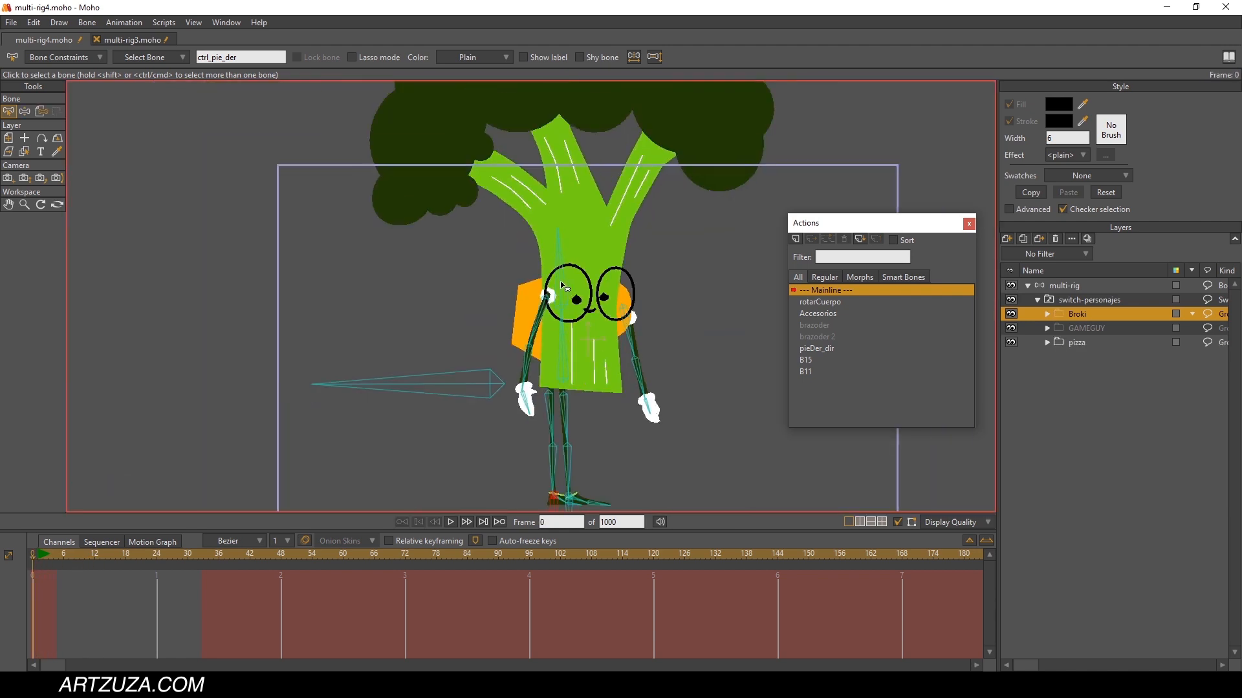
pyautogui.moveTo(535, 319); pyautogui.dragTo(556, 308)
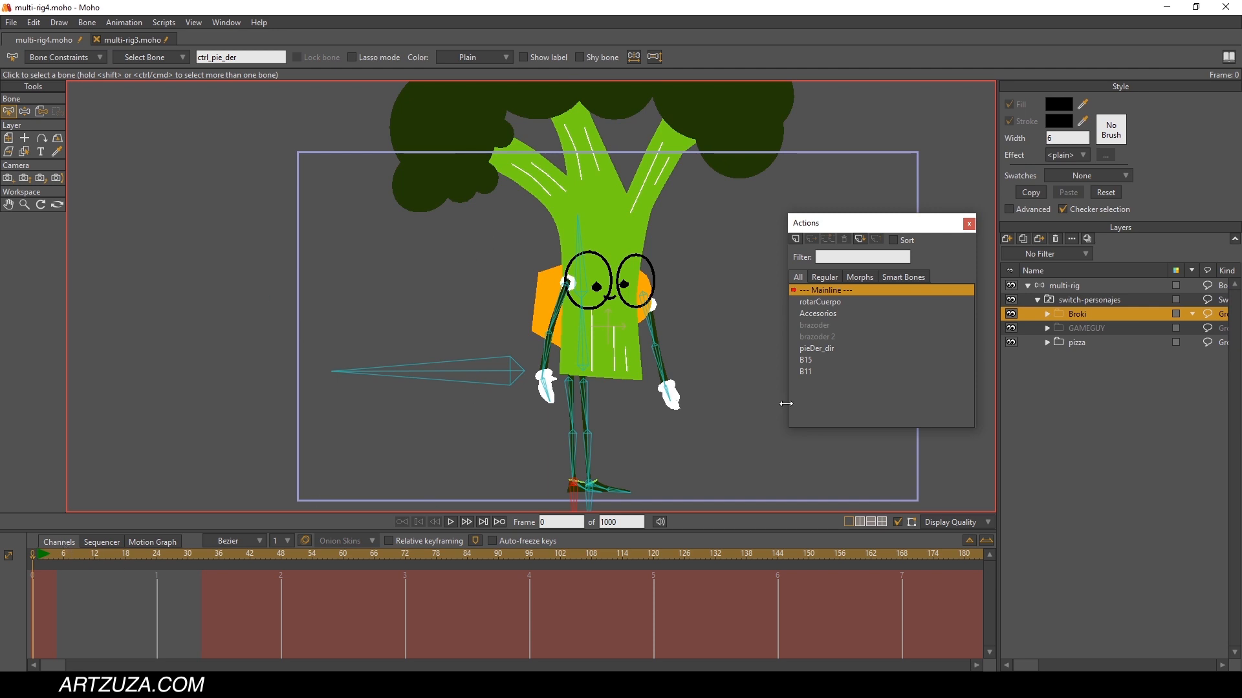
# Step: Add a free-standing vertical bone beside the character in multi-rig and name it rotar-cabeza
pyautogui.click(1061, 287)
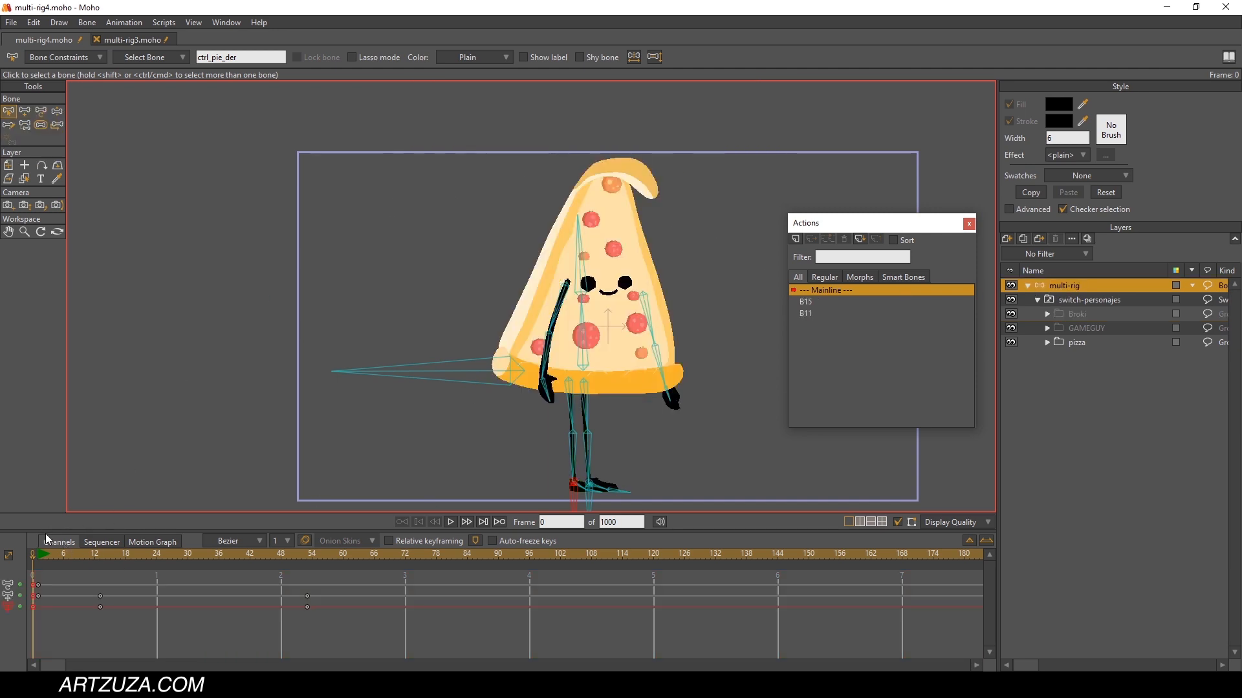
pyautogui.click(24, 111)
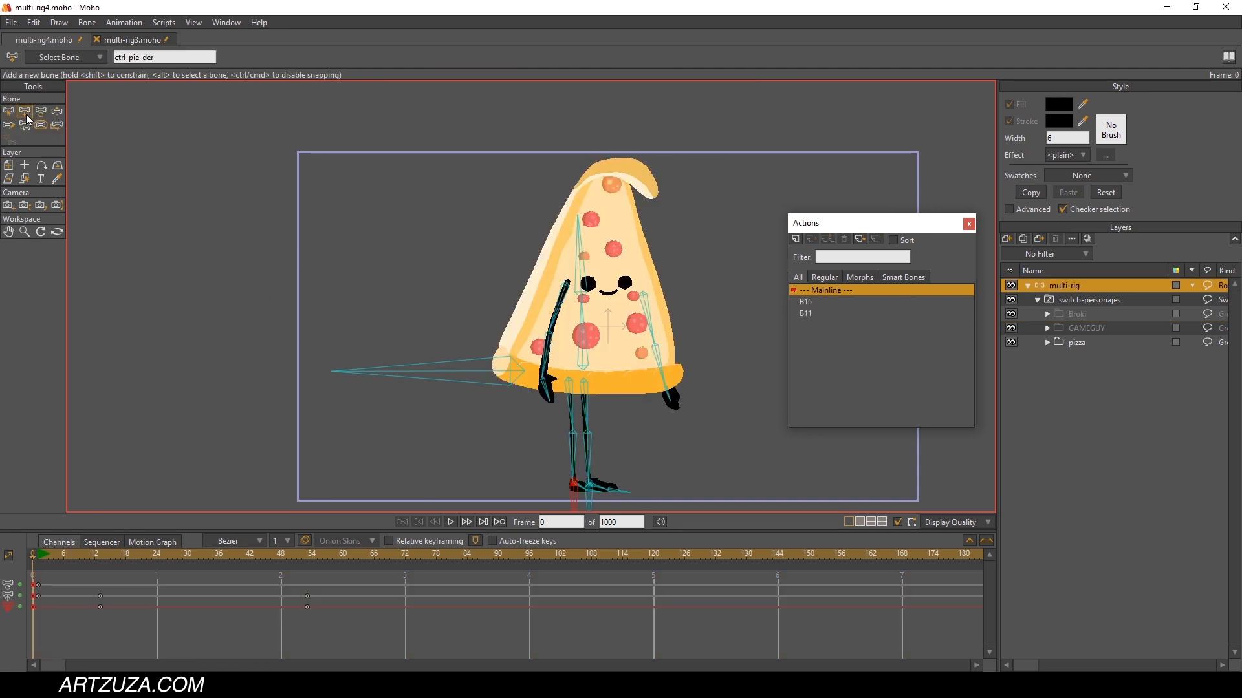
pyautogui.moveTo(446, 242); pyautogui.dragTo(499, 294)
pyautogui.moveTo(648, 326); pyautogui.dragTo(602, 260)
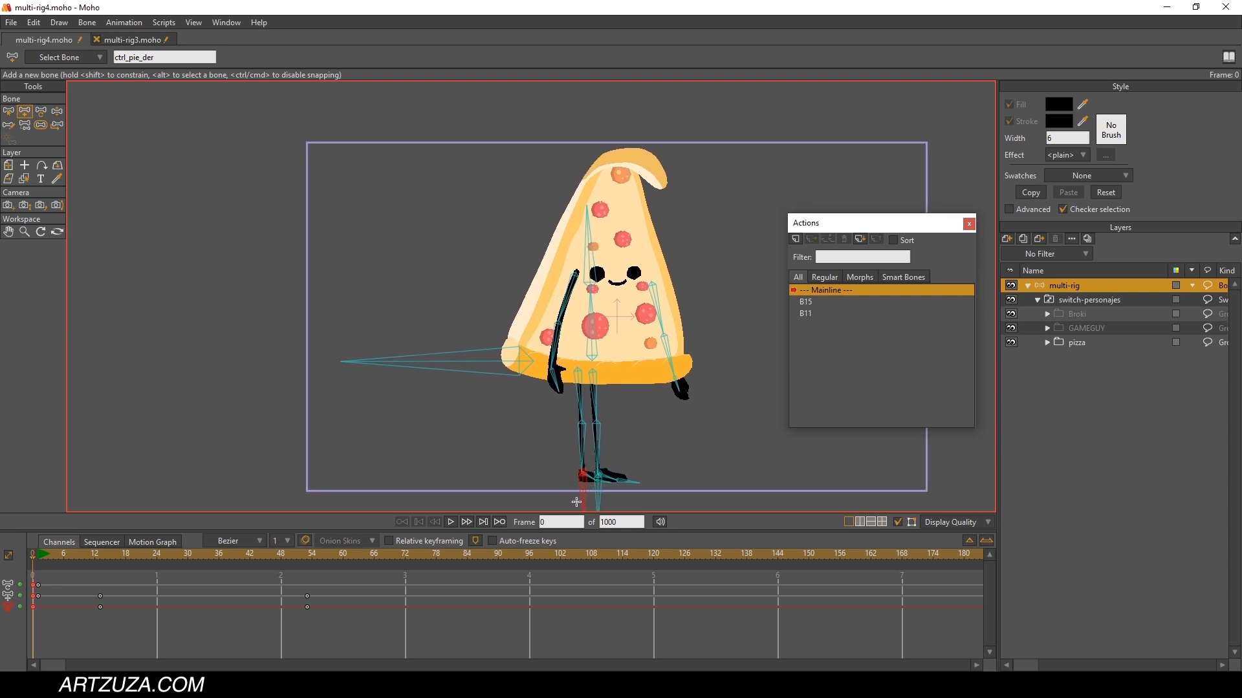
pyautogui.click(493, 424)
pyautogui.moveTo(448, 259); pyautogui.dragTo(471, 321)
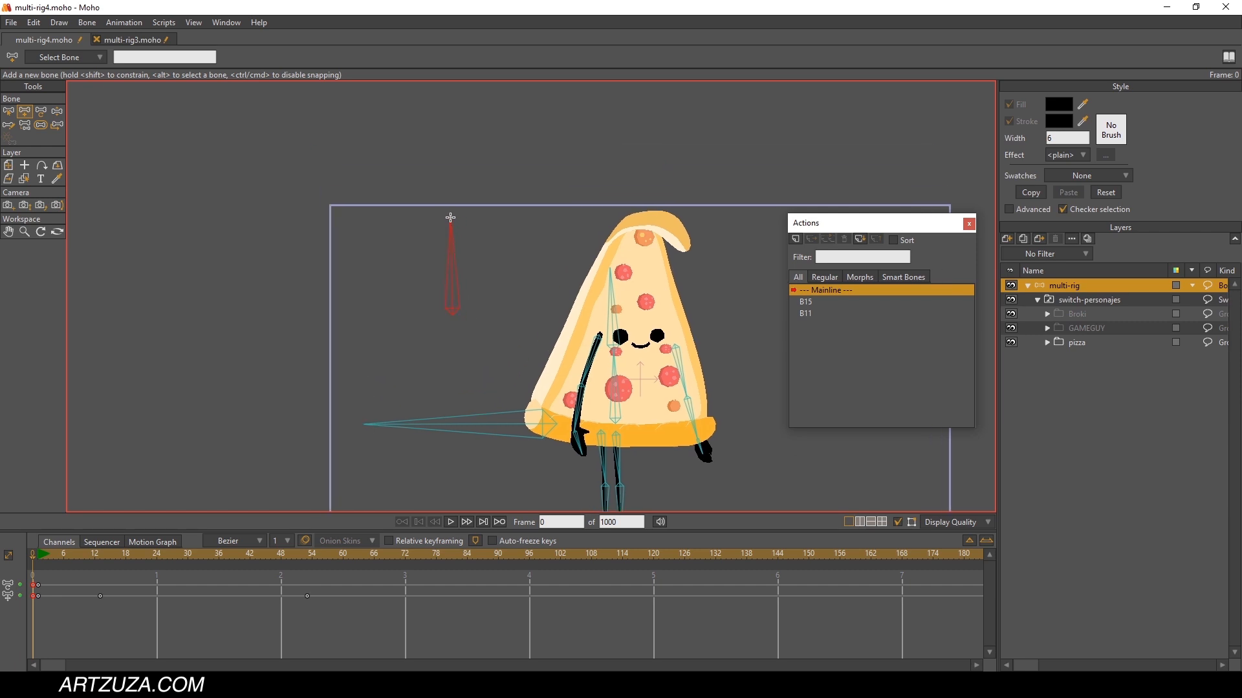
pyautogui.moveTo(450, 218); pyautogui.dragTo(450, 217)
pyautogui.moveTo(133, 59); pyautogui.dragTo(106, 63)
pyautogui.write('rotar-cabeza')
pyautogui.press('Return')
# Step: Enable angle constraints on the rotar-cabeza bone with a -70 degree minimum, and reduce the maximum so it only rotates clockwise
pyautogui.click(9, 113)
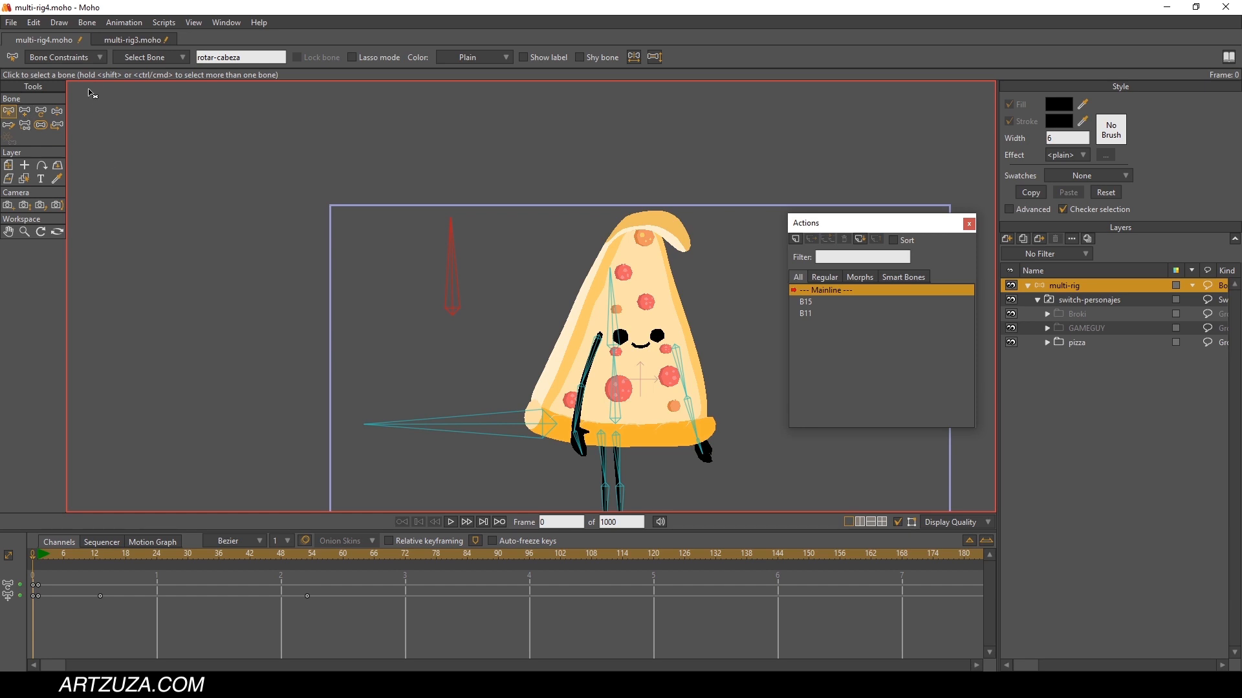
pyautogui.click(71, 58)
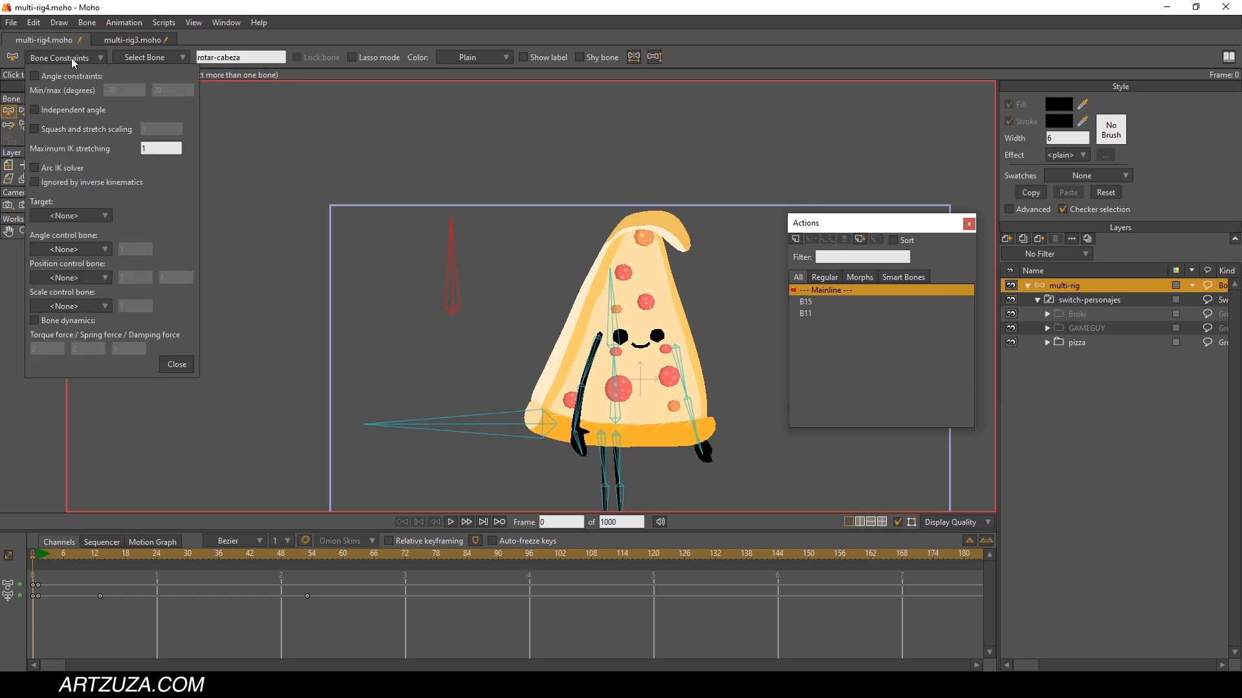
pyautogui.click(34, 75)
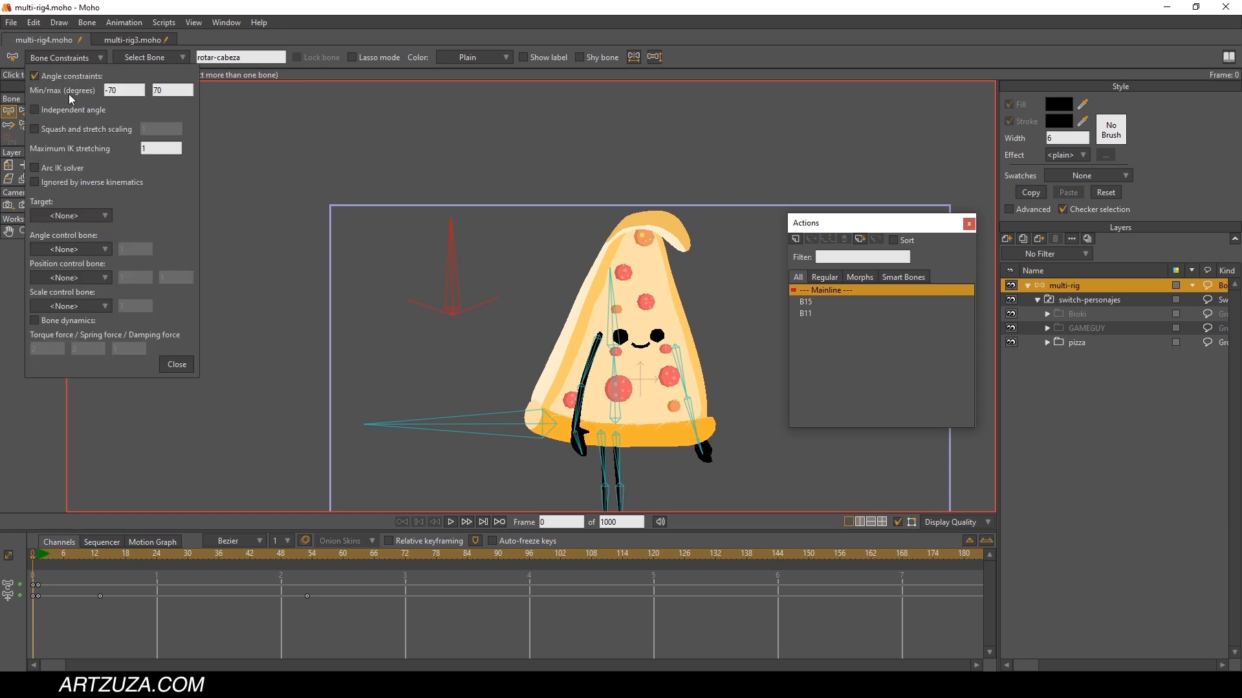
pyautogui.doubleClick(166, 89)
pyautogui.click(185, 364)
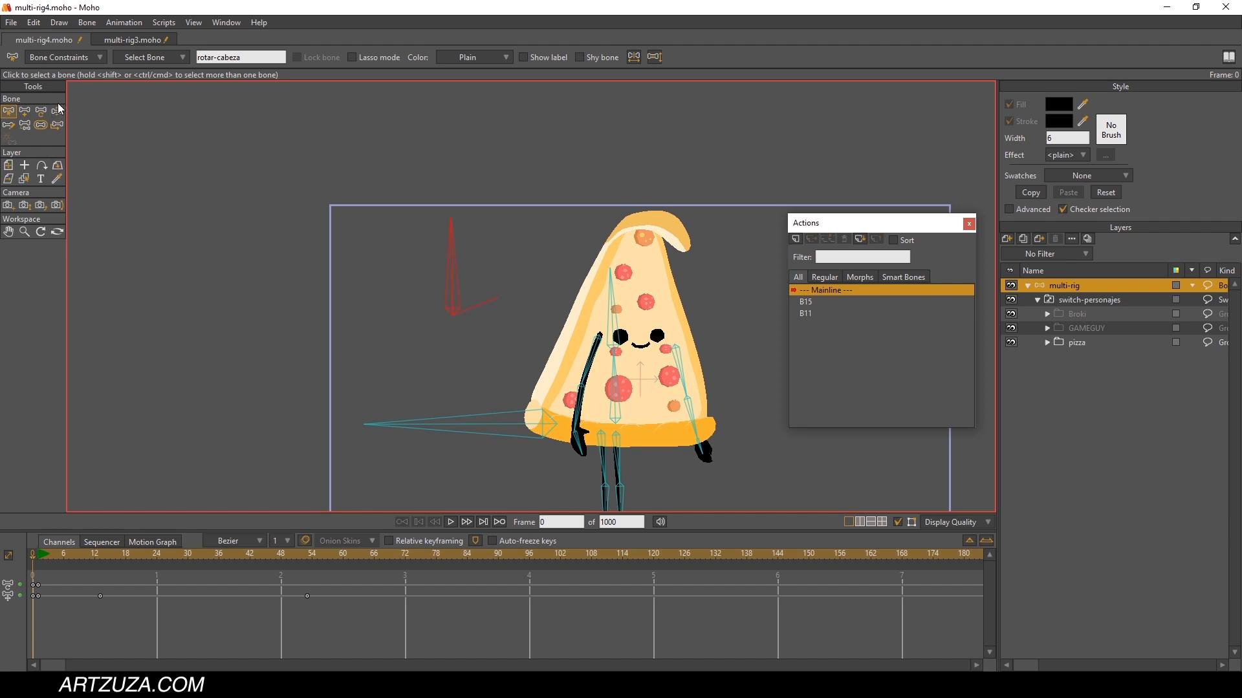
# Step: Test the rotar-cabeza bone at frame 3 with Manipulate Bones and Transform Bone, and return to frame 0
pyautogui.moveTo(449, 235); pyautogui.dragTo(522, 296)
pyautogui.click(48, 555)
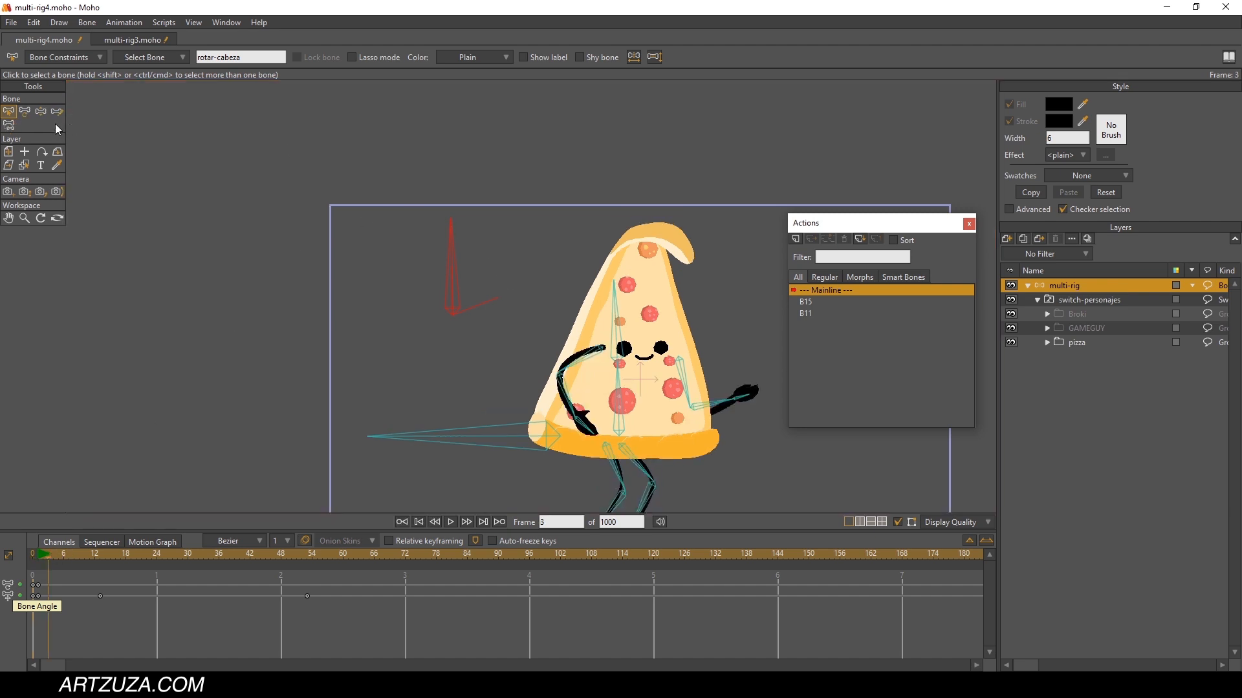
pyautogui.click(41, 112)
pyautogui.moveTo(446, 241); pyautogui.dragTo(365, 124)
pyautogui.click(24, 112)
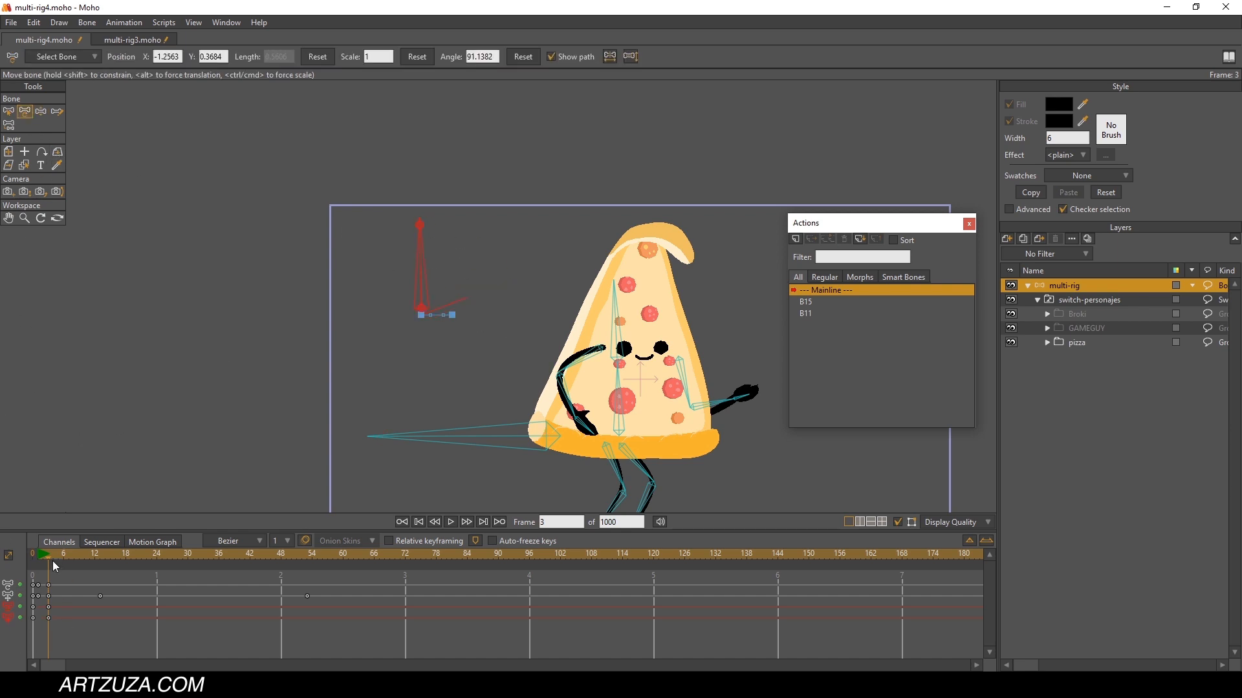
pyautogui.click(34, 555)
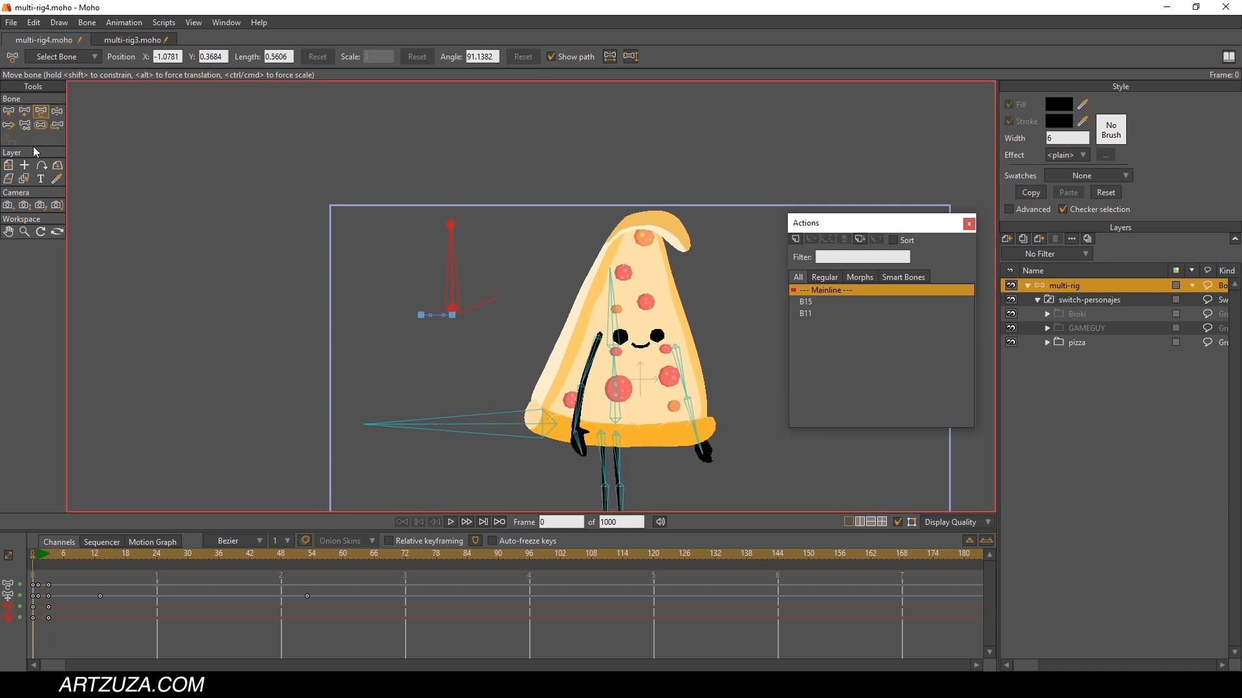
# Step: Show the label of the rotar-cabeza bone in the workspace
pyautogui.click(9, 113)
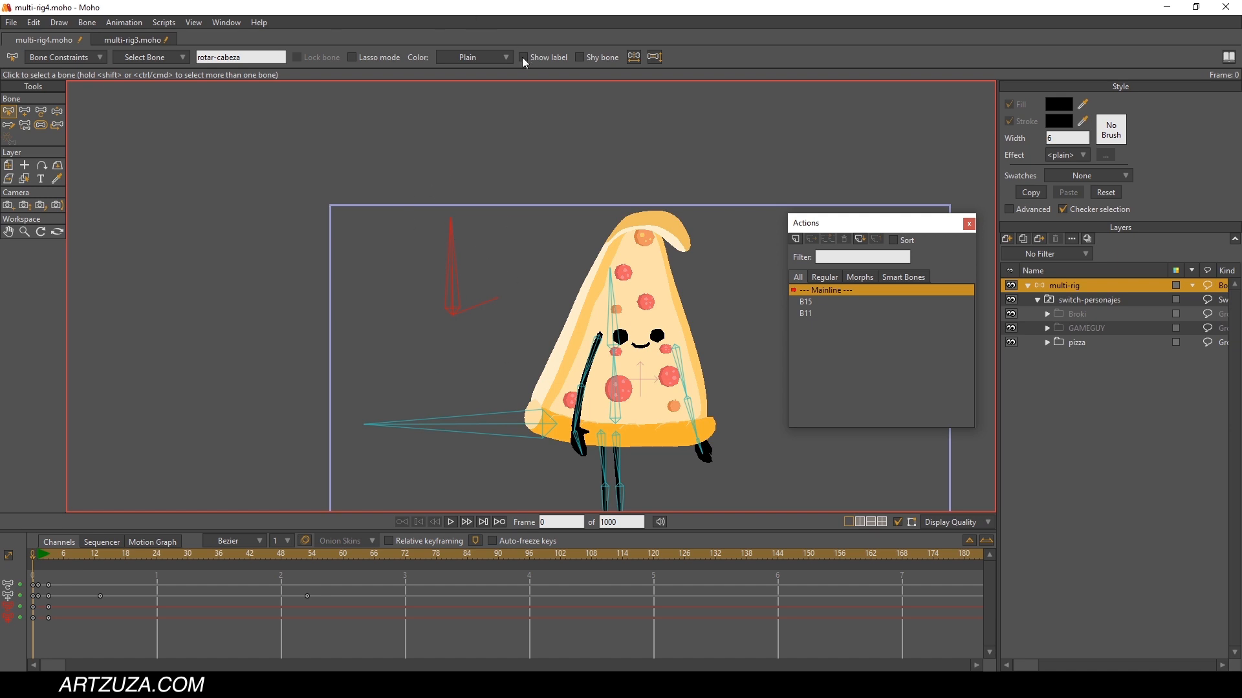
pyautogui.scroll(4, 466, 344)
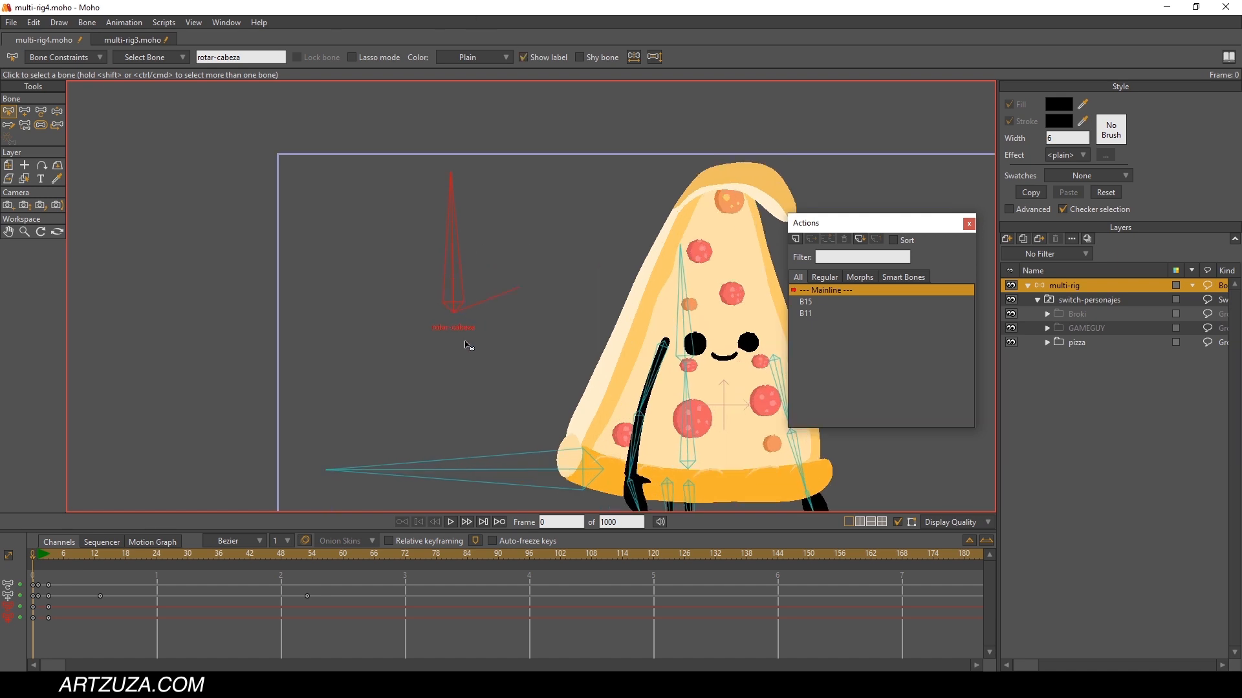
# Step: Create a new smart bone action for the rotar-cabeza bone, keeping rotar-cabeza as the action name
pyautogui.scroll(-2, 466, 344)
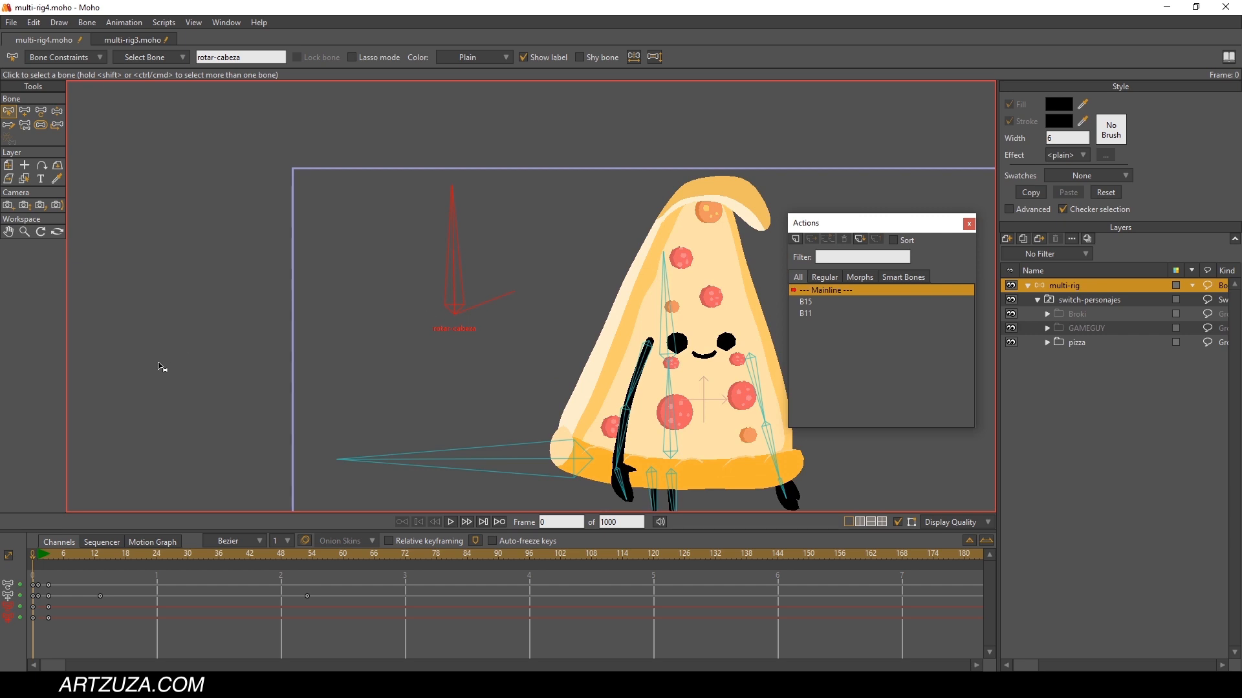
pyautogui.click(795, 240)
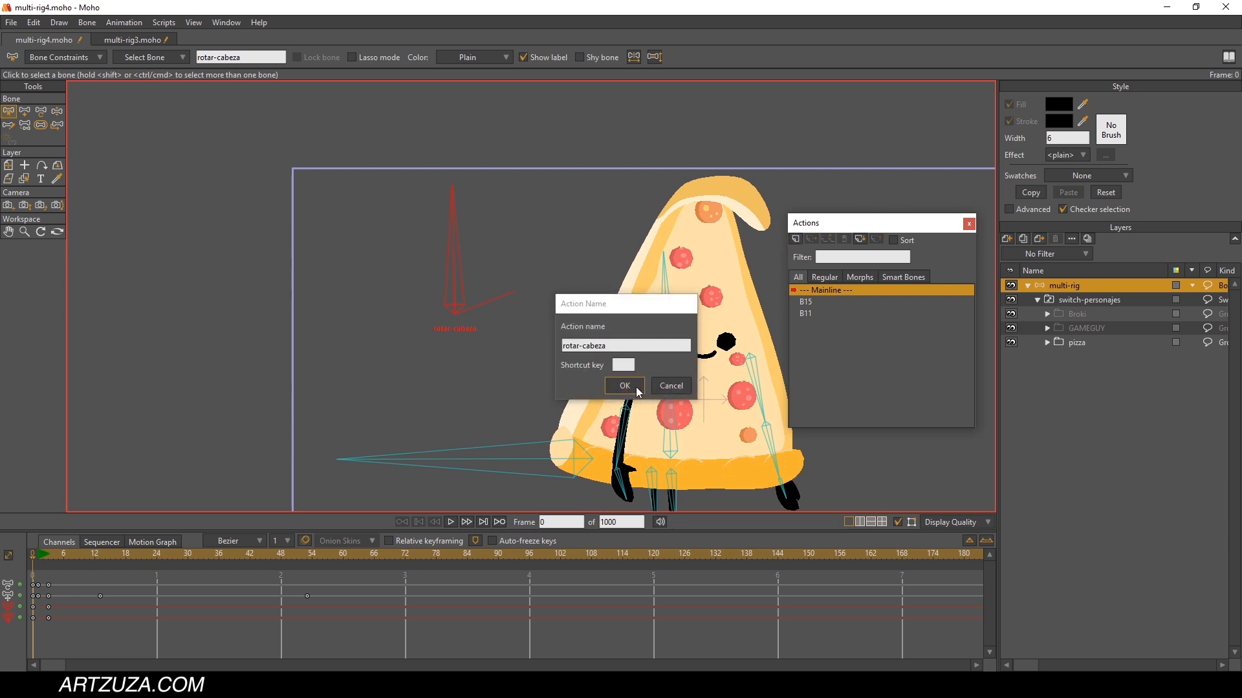
pyautogui.click(635, 387)
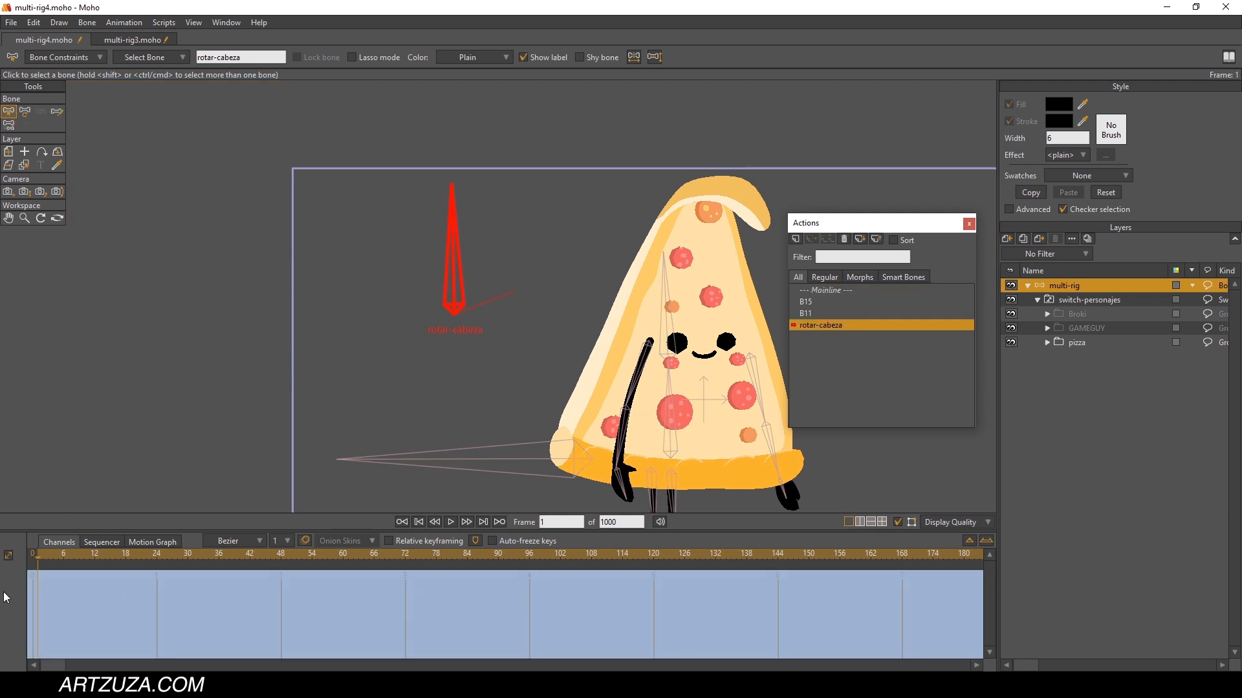
# Step: At frame 120 of the rotar-cabeza action, rotate the bone clockwise to its limit, an angle of 21.1382
pyautogui.moveTo(45, 563); pyautogui.dragTo(655, 557)
pyautogui.click(25, 111)
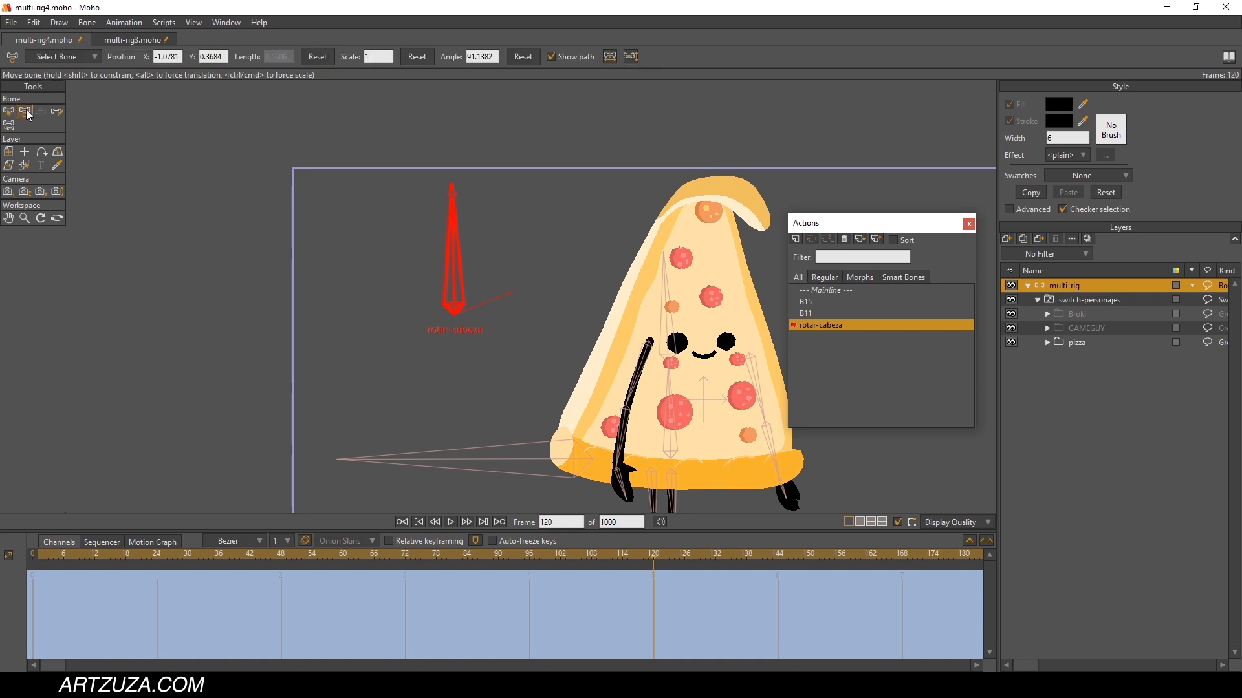
pyautogui.moveTo(459, 254); pyautogui.dragTo(341, 153)
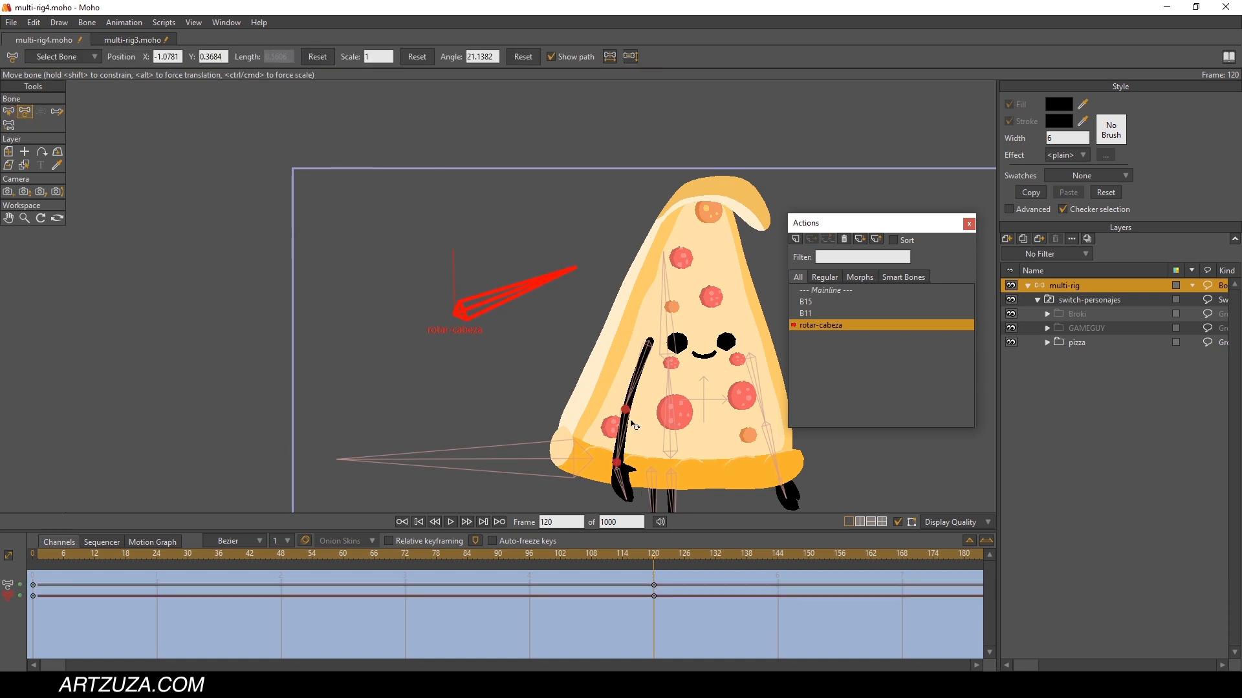
# Step: Select the pizza's cara layer and shift the eyes and mouth right to about X 0.16 at frame 120
pyautogui.scroll(2, 165, 171)
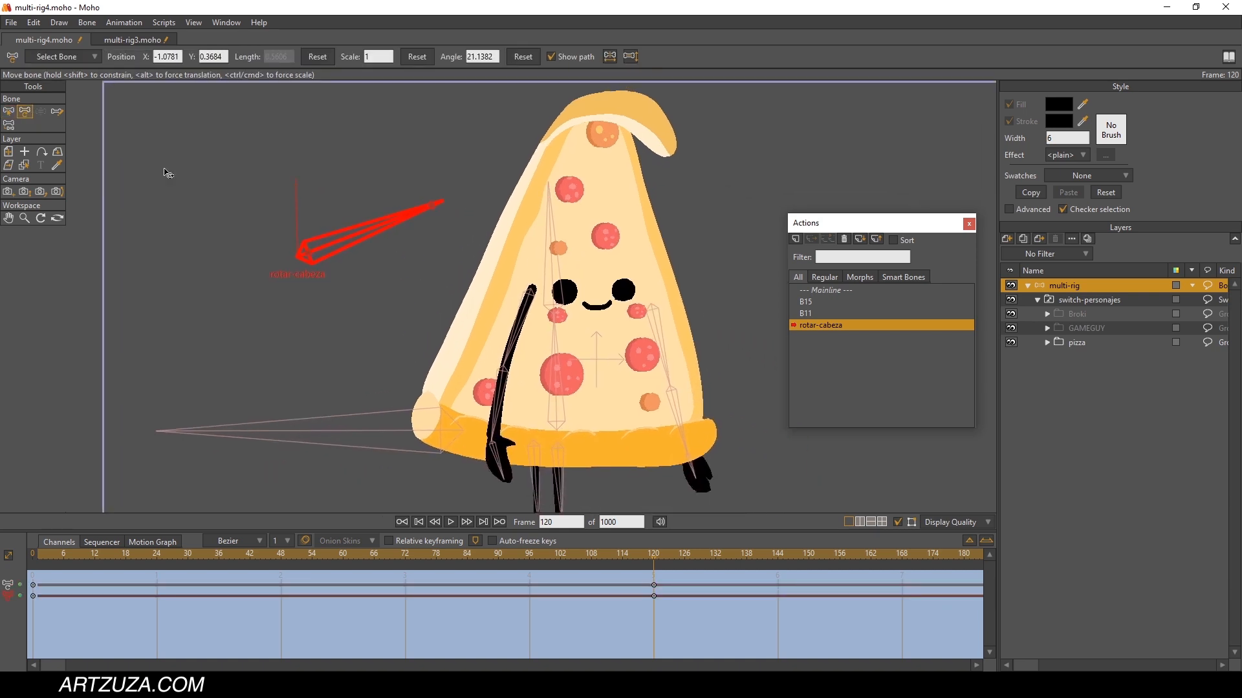
pyautogui.click(24, 165)
pyautogui.scroll(3, 491, 253)
pyautogui.scroll(-3, 501, 254)
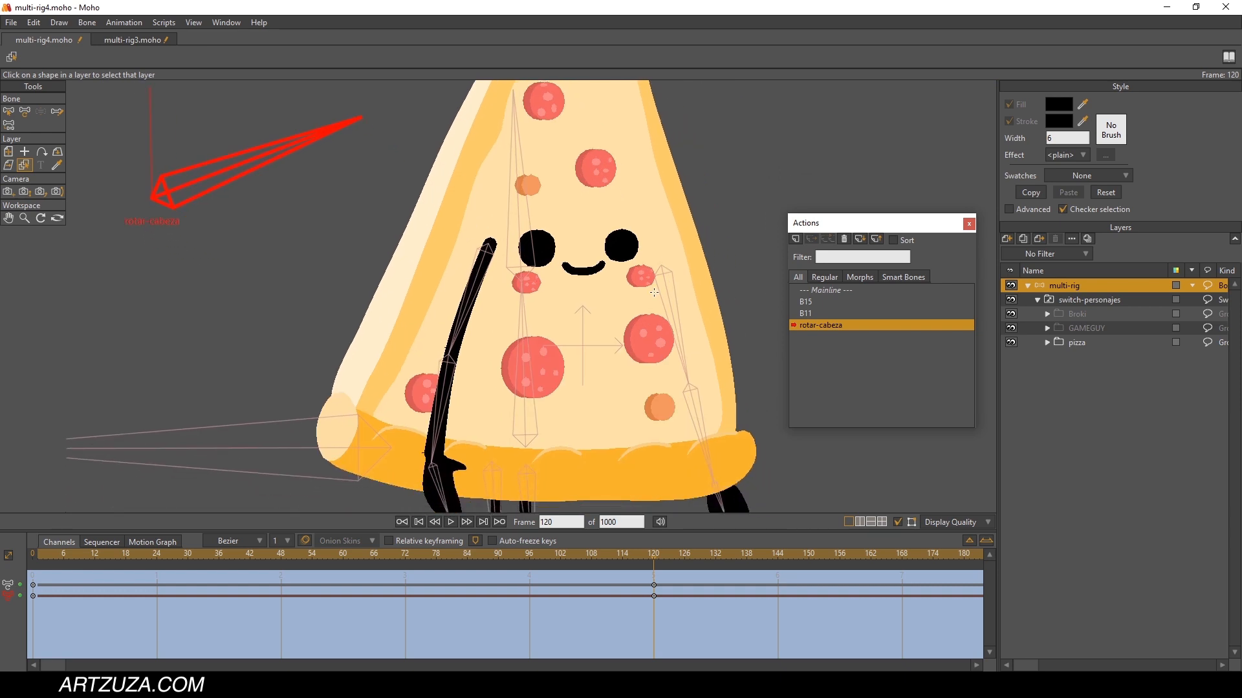
pyautogui.scroll(2, 605, 249)
pyautogui.click(566, 227)
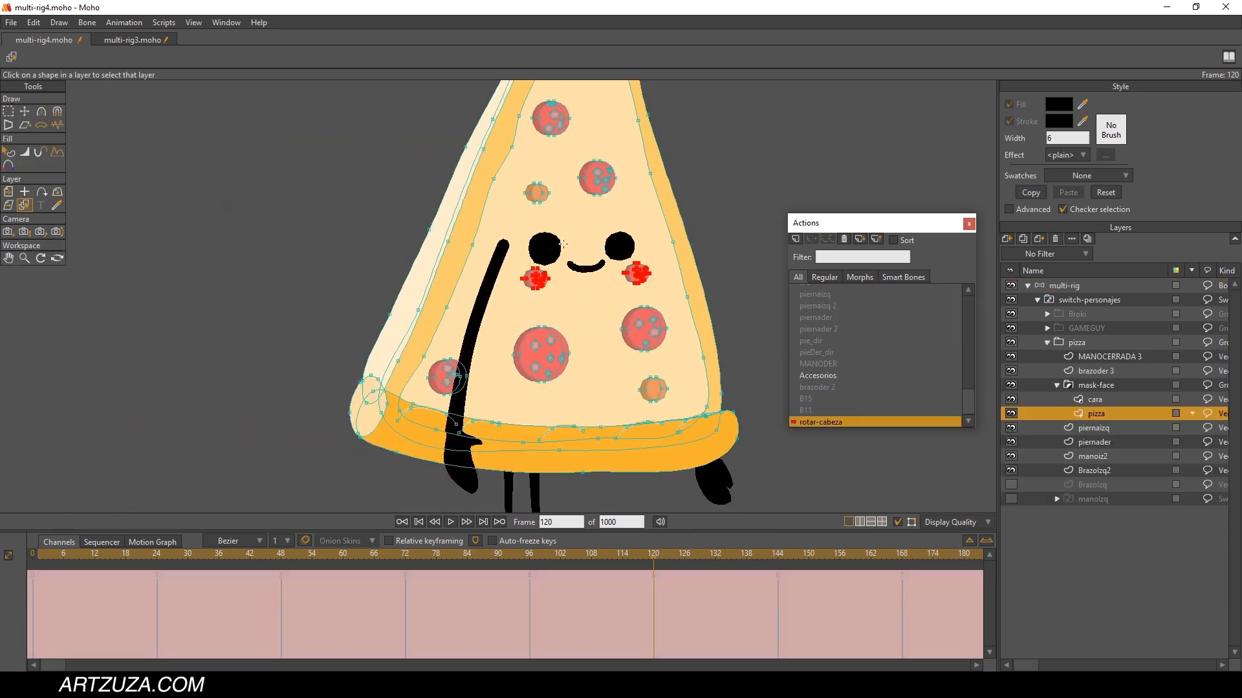
pyautogui.scroll(2, 554, 251)
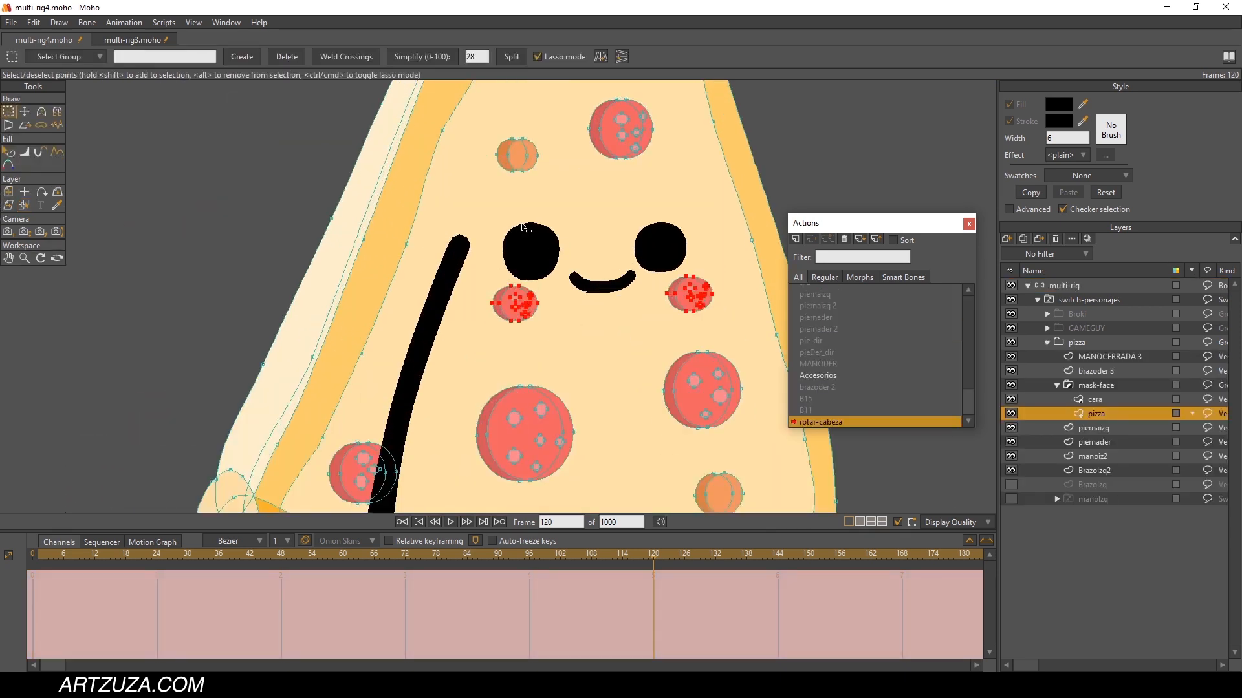
pyautogui.click(532, 255)
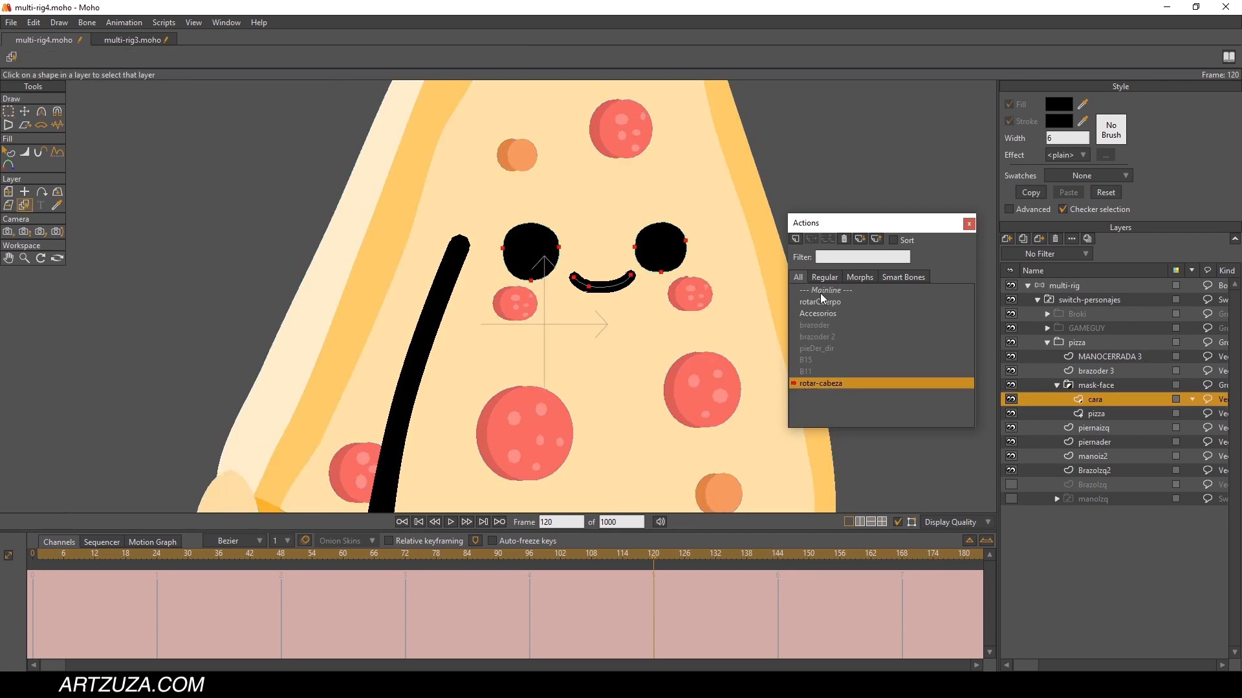
pyautogui.click(24, 111)
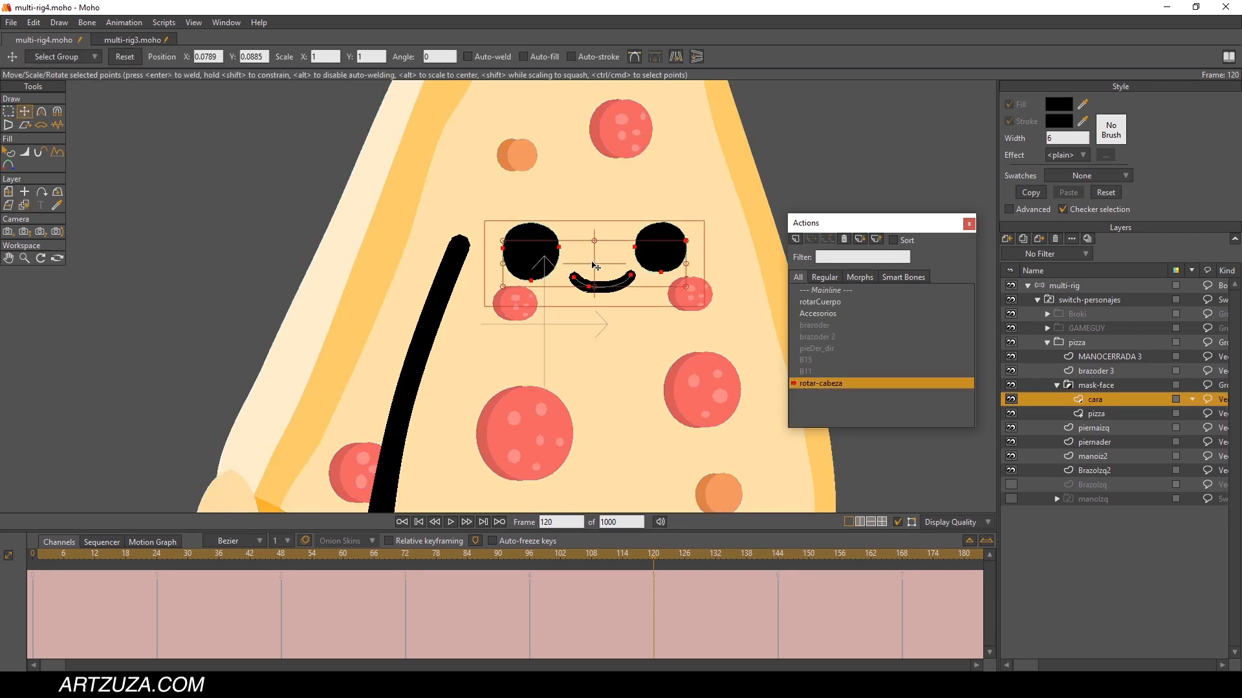
pyautogui.moveTo(569, 261); pyautogui.dragTo(632, 260)
pyautogui.scroll(-2, 633, 260)
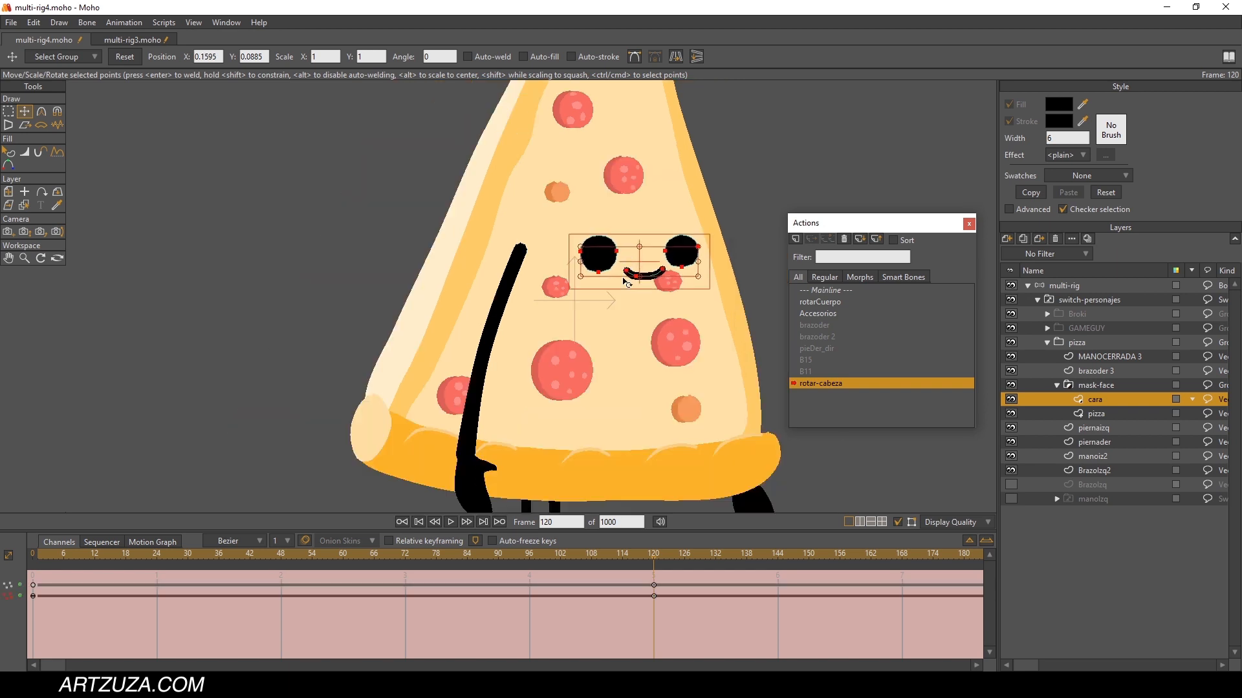
# Step: Select the pizza layer inside mask-face and select all of the slice's points
pyautogui.click(23, 205)
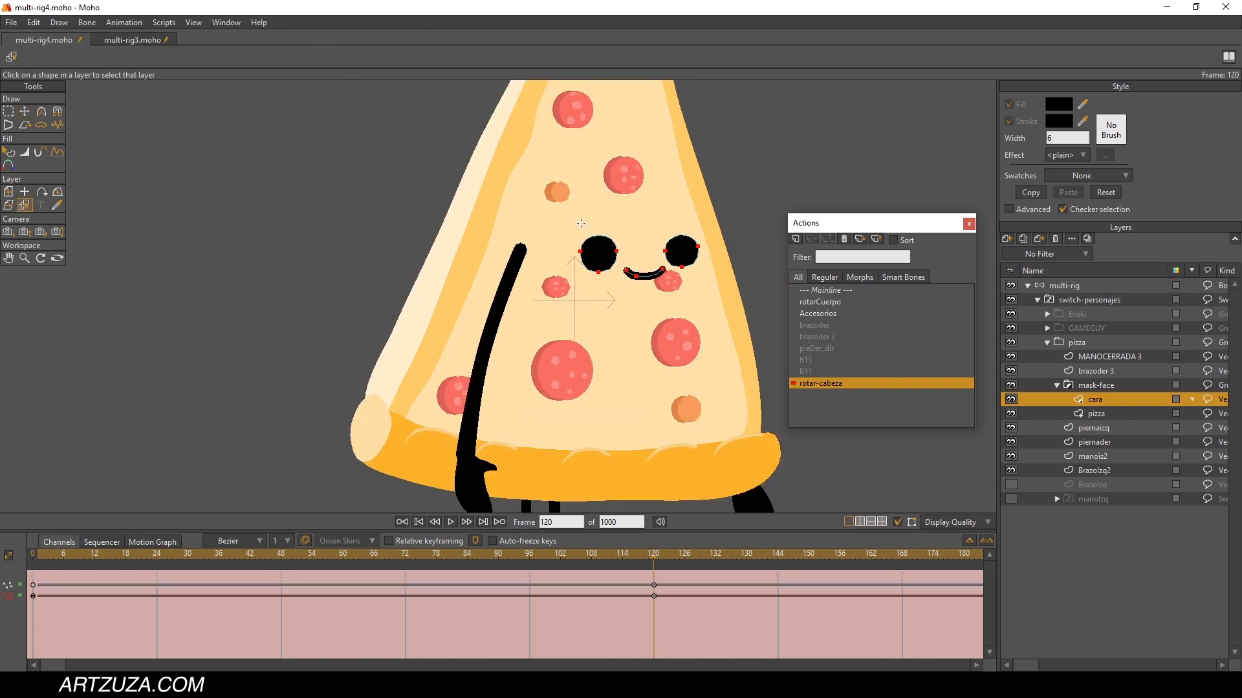
pyautogui.scroll(-3, 581, 223)
pyautogui.scroll(1, 574, 167)
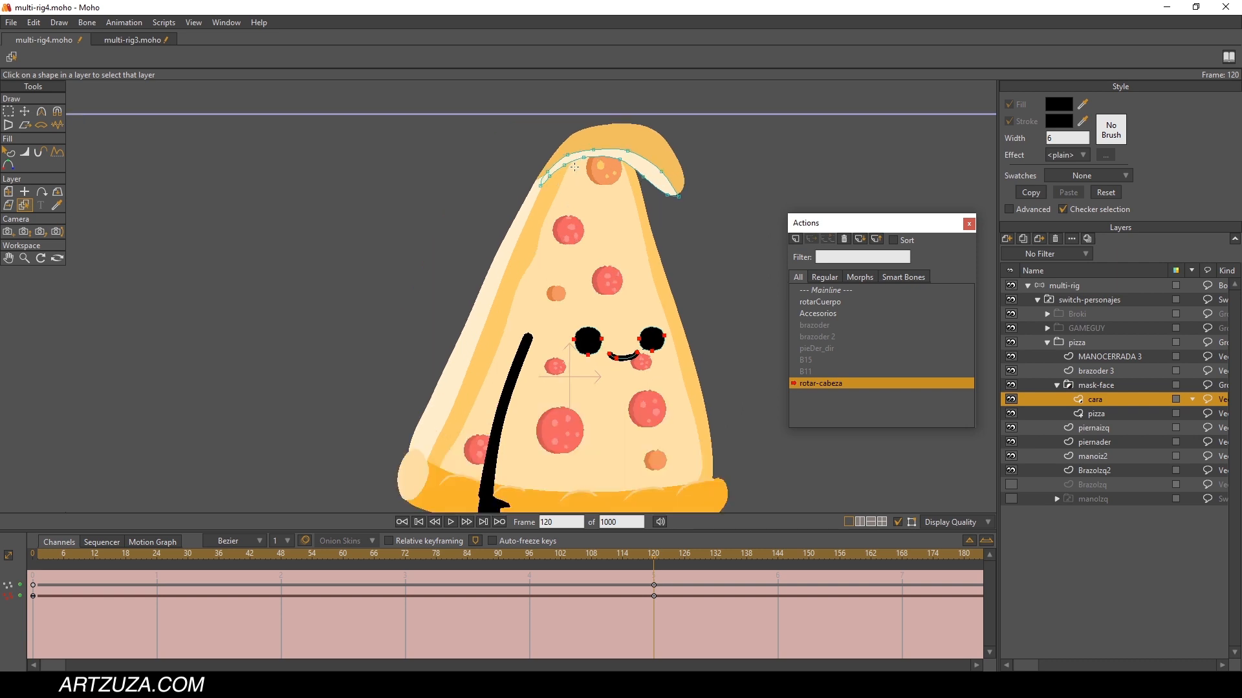
pyautogui.click(510, 267)
pyautogui.press('g')
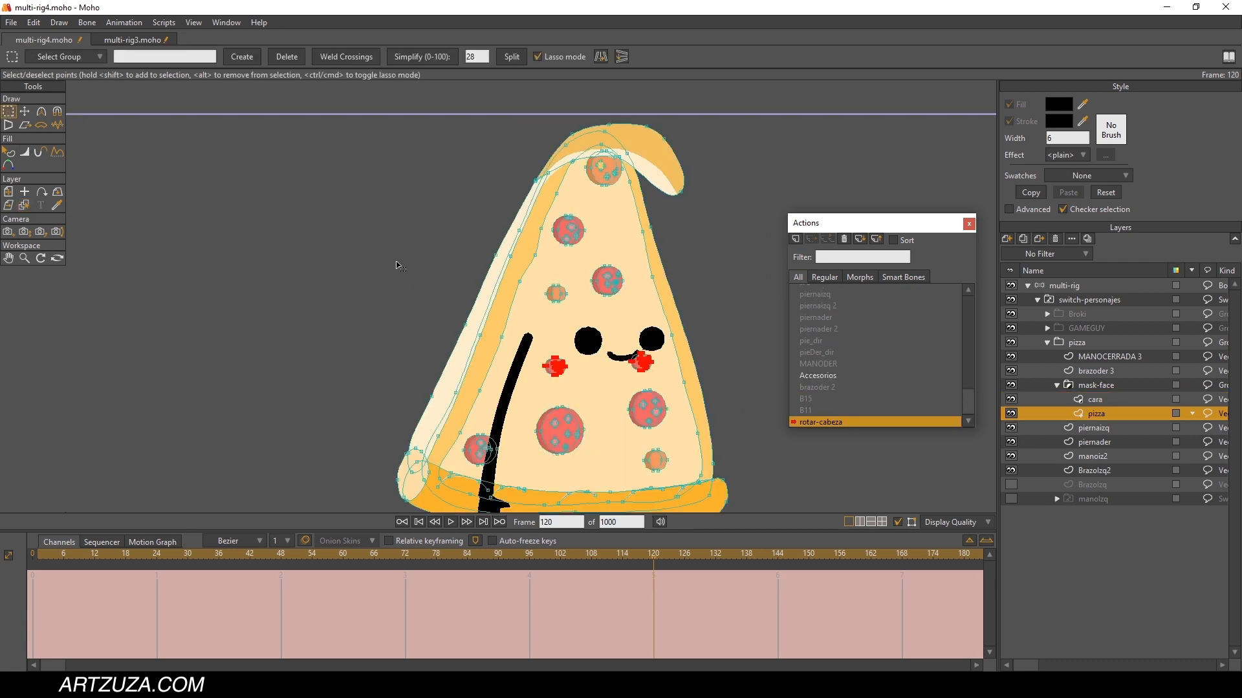
pyautogui.scroll(-2, 644, 246)
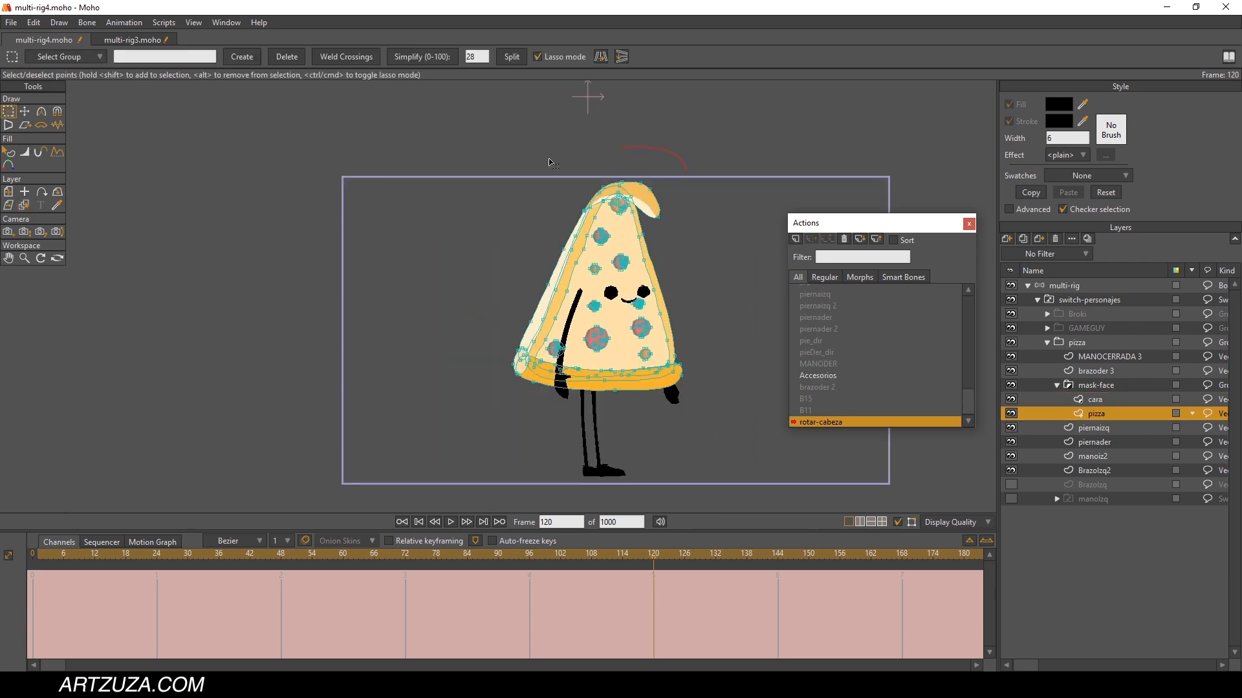
pyautogui.moveTo(446, 210); pyautogui.dragTo(472, 178)
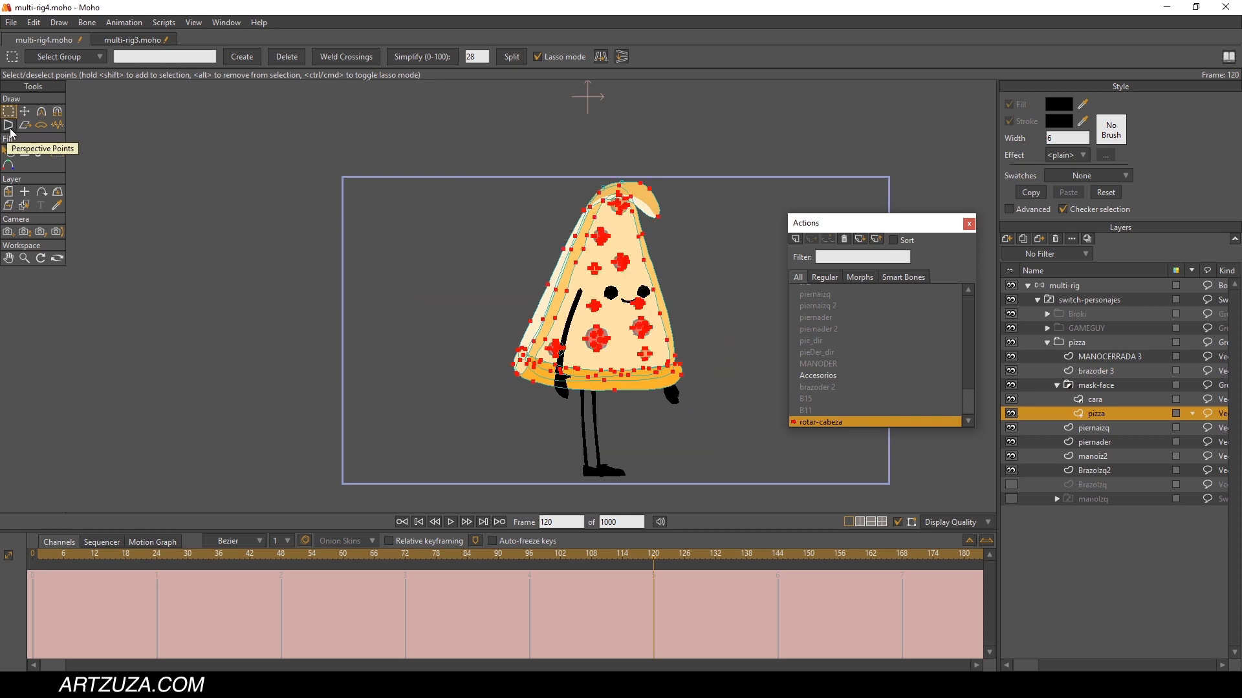
# Step: Distort the slice with Perspective Points so its right side recedes, and shift all its points slightly right at frame 120
pyautogui.click(8, 126)
pyautogui.scroll(3, 630, 289)
pyautogui.moveTo(624, 297); pyautogui.dragTo(671, 288)
pyautogui.click(31, 110)
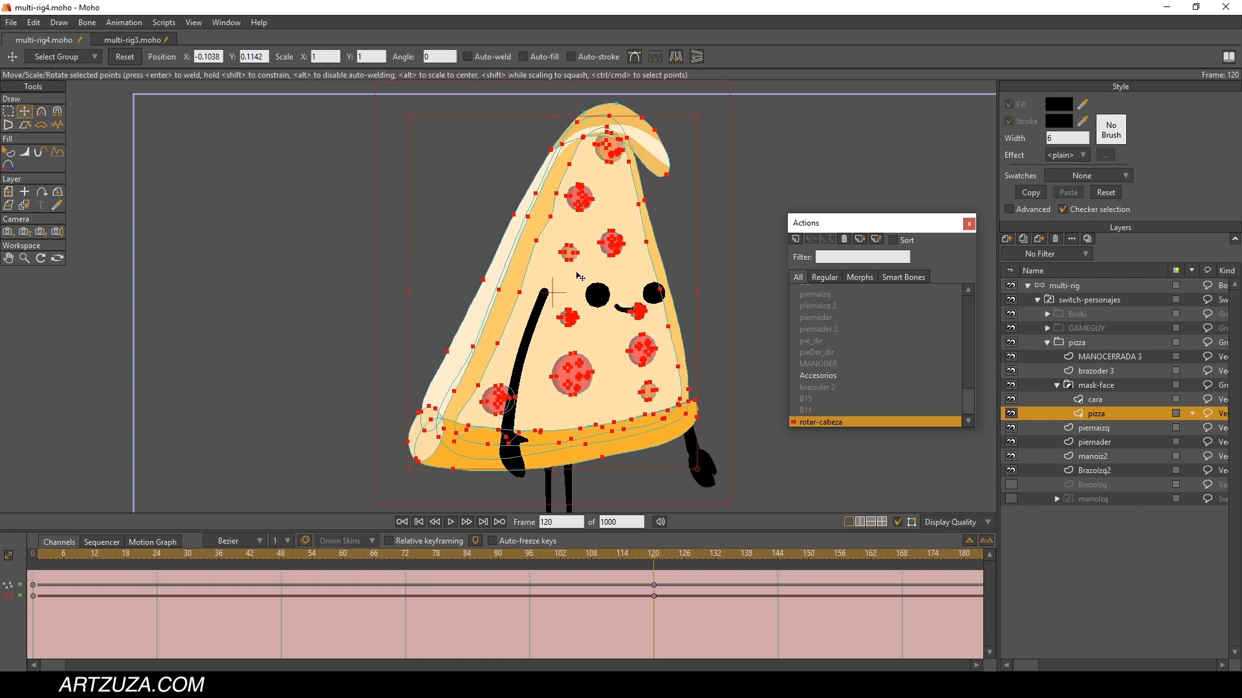
pyautogui.moveTo(582, 277); pyautogui.dragTo(596, 275)
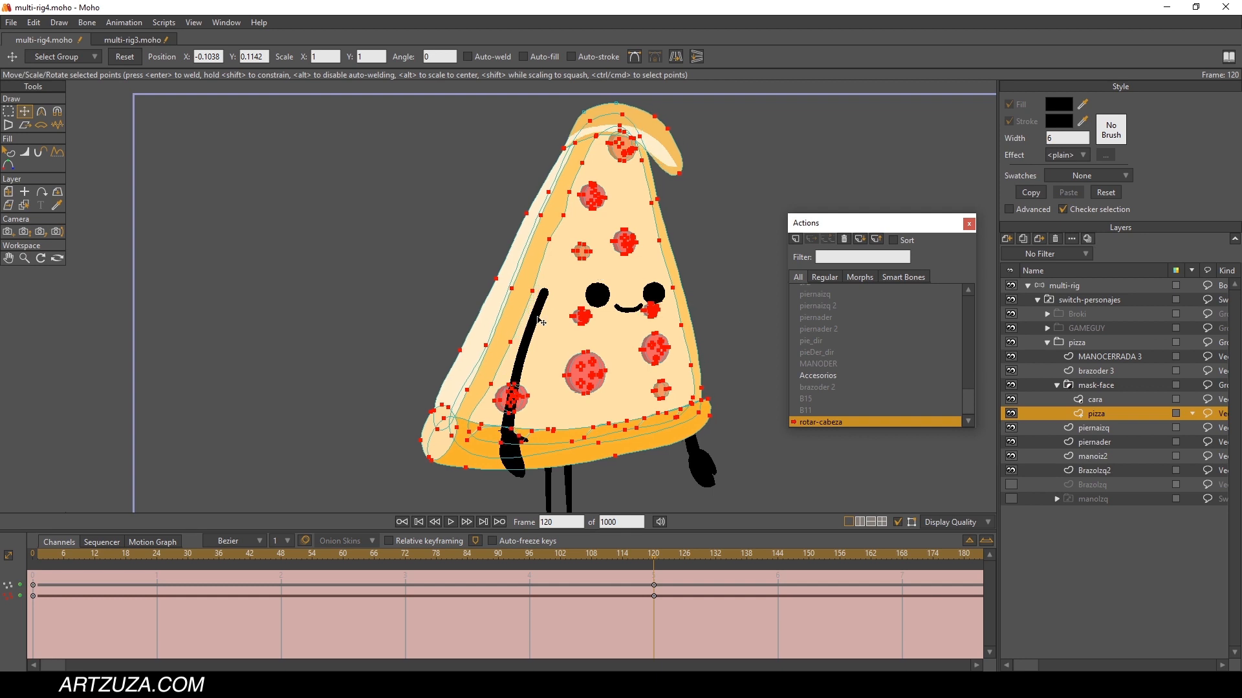
# Step: Scrub the rotar-cabeza action to preview the pizza's head turn, and return to the Mainline
pyautogui.click(38, 553)
pyautogui.moveTo(148, 557); pyautogui.dragTo(479, 556)
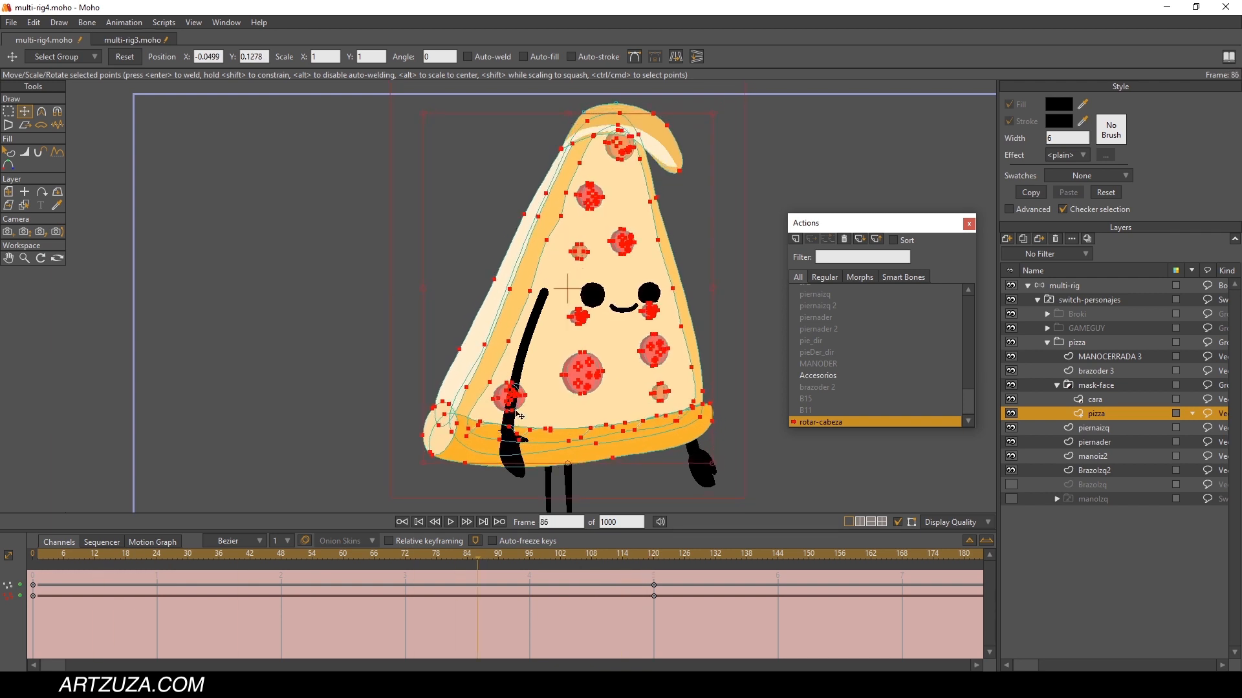
pyautogui.scroll(-1, 686, 372)
pyautogui.moveTo(964, 405); pyautogui.dragTo(883, 281)
pyautogui.click(860, 290)
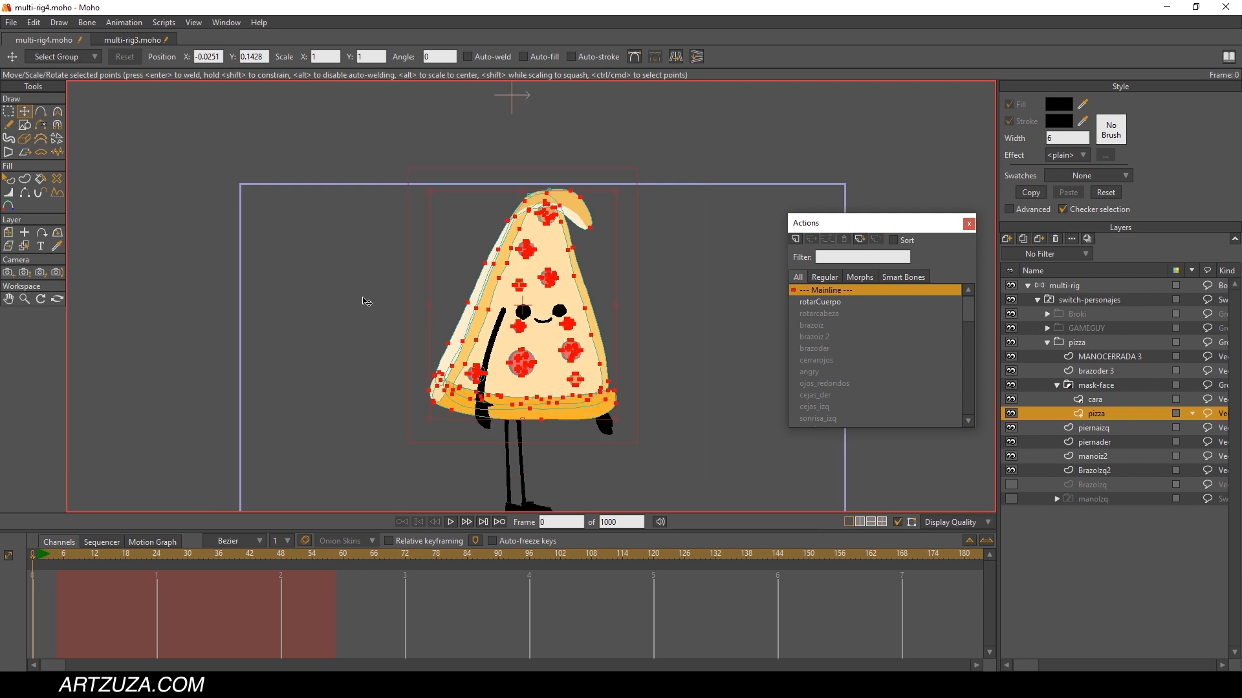
# Step: Select the multi-rig layer and test the rotar-cabeza bone with Manipulate Bones at frame 3
pyautogui.click(1089, 289)
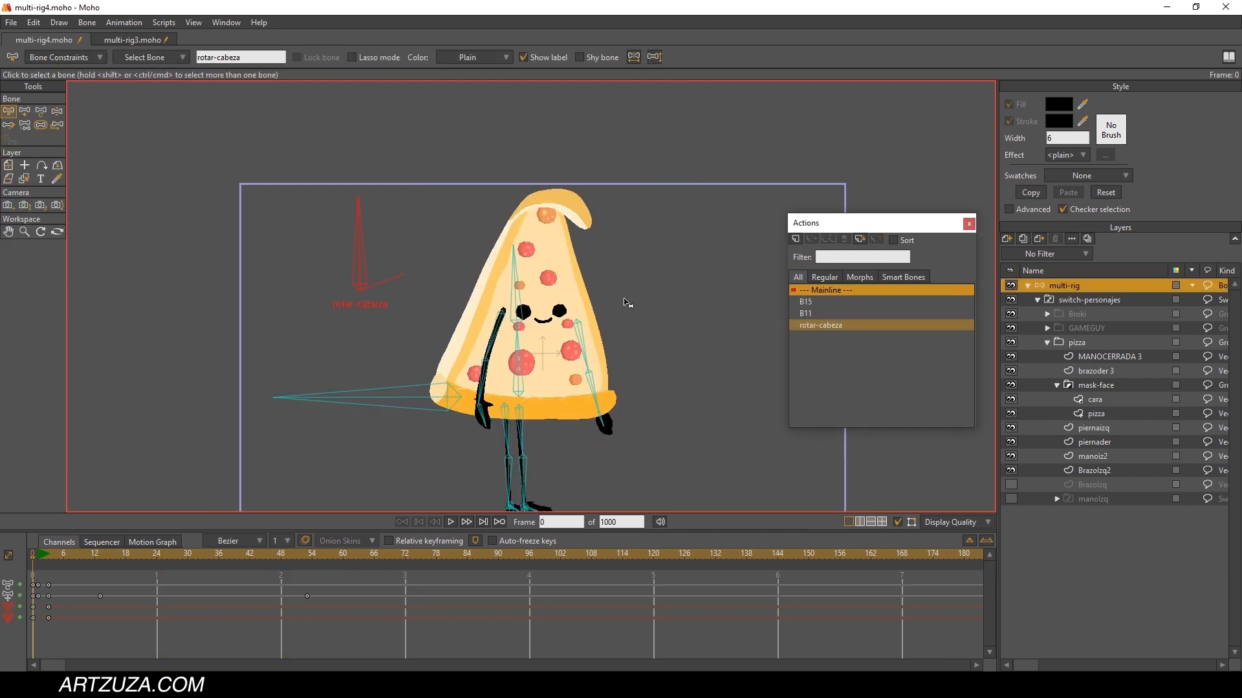
pyautogui.click(56, 110)
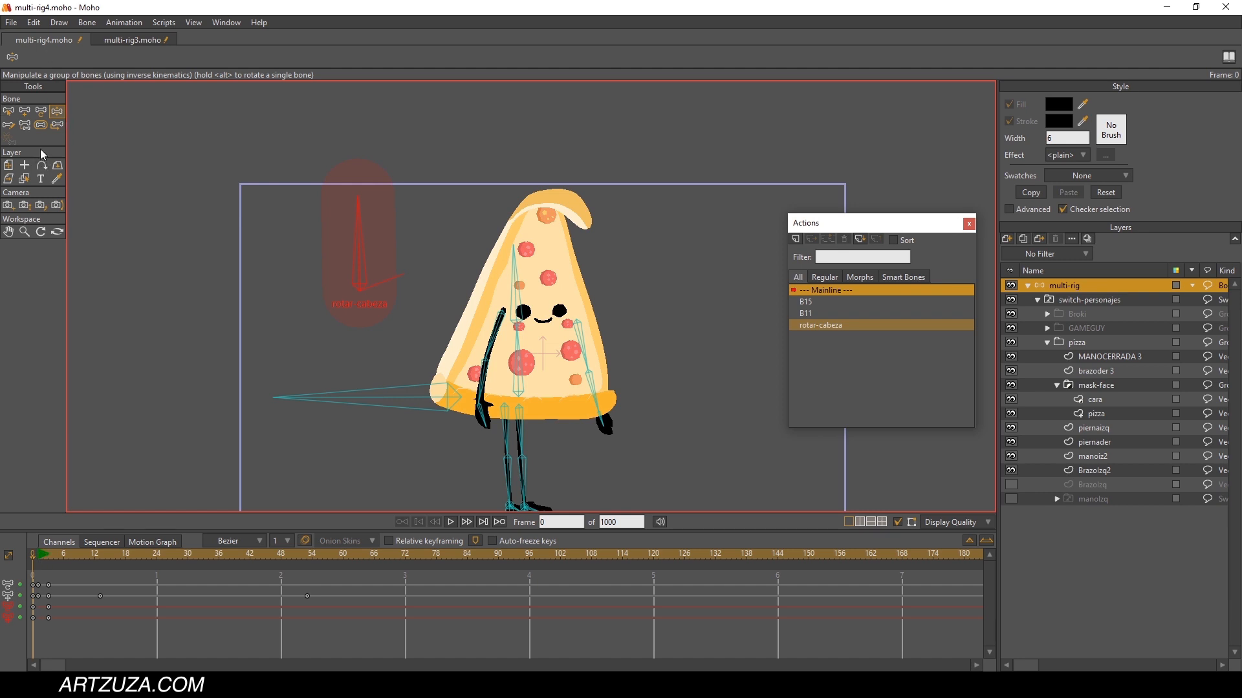
pyautogui.click(41, 125)
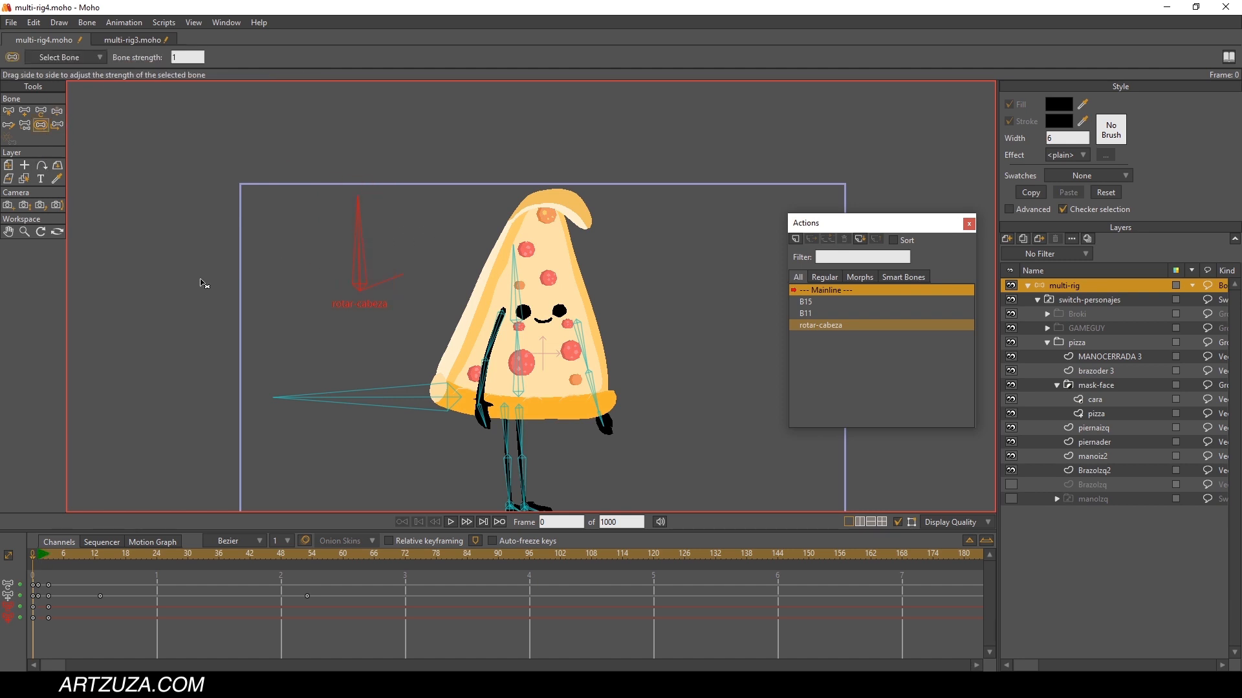
pyautogui.moveTo(44, 560); pyautogui.dragTo(50, 562)
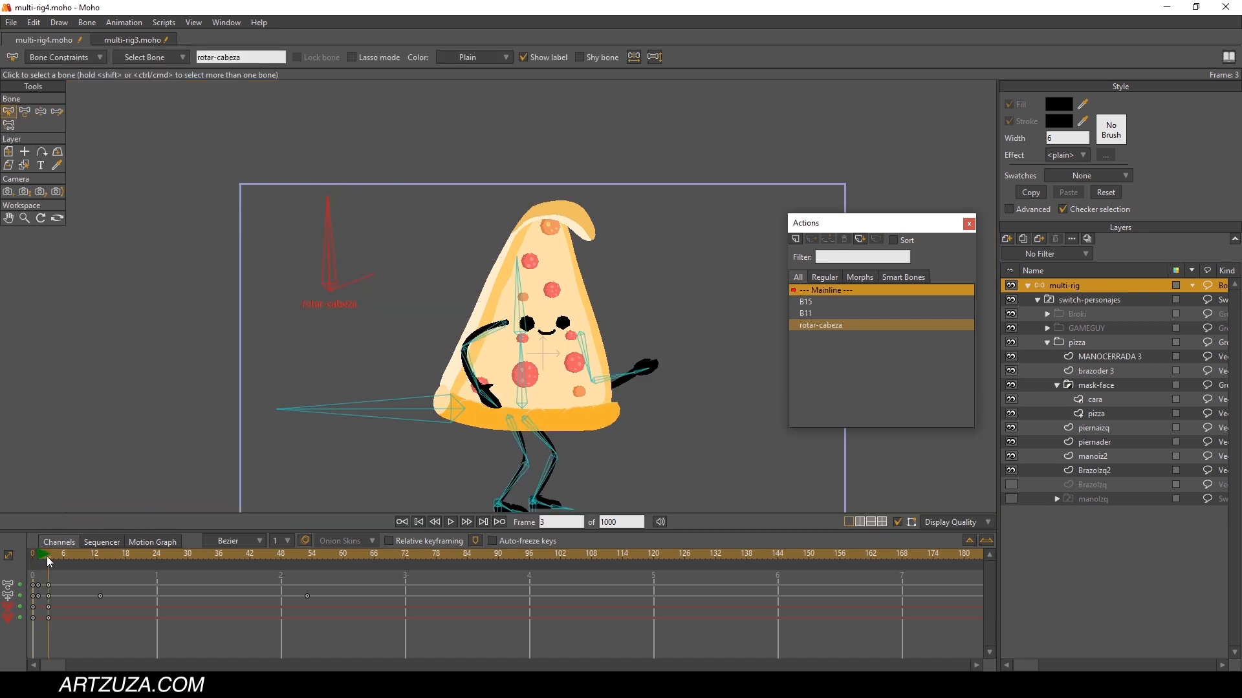
pyautogui.click(41, 113)
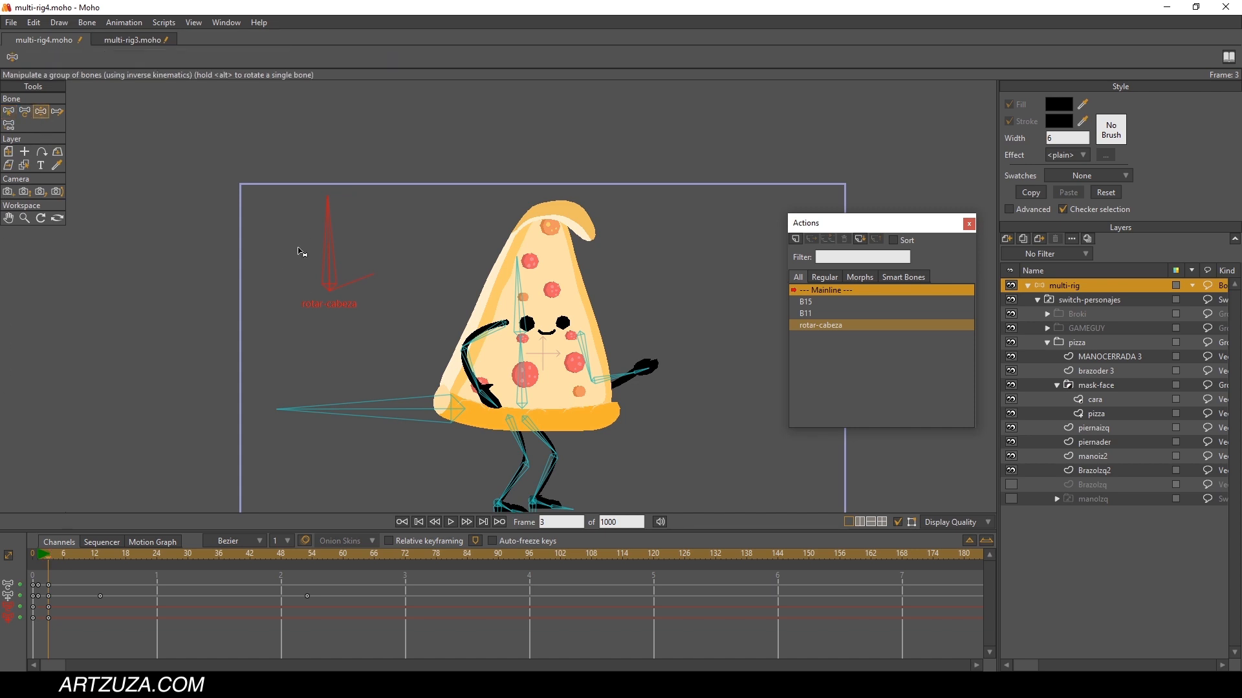
pyautogui.moveTo(324, 240); pyautogui.dragTo(294, 296)
# Step: Pose the pizza's legs and arms at frame 3, and rotate the rotar-cabeza bone clockwise to turn the head
pyautogui.scroll(2, 545, 367)
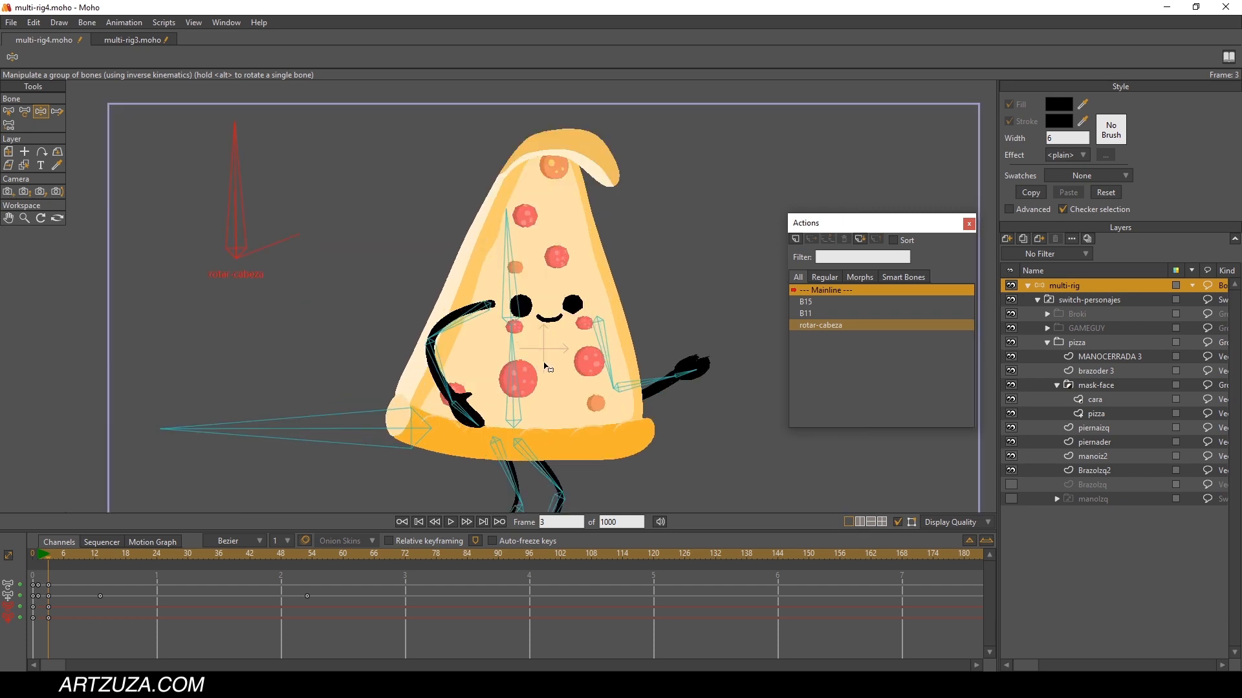
pyautogui.moveTo(642, 471); pyautogui.dragTo(681, 394)
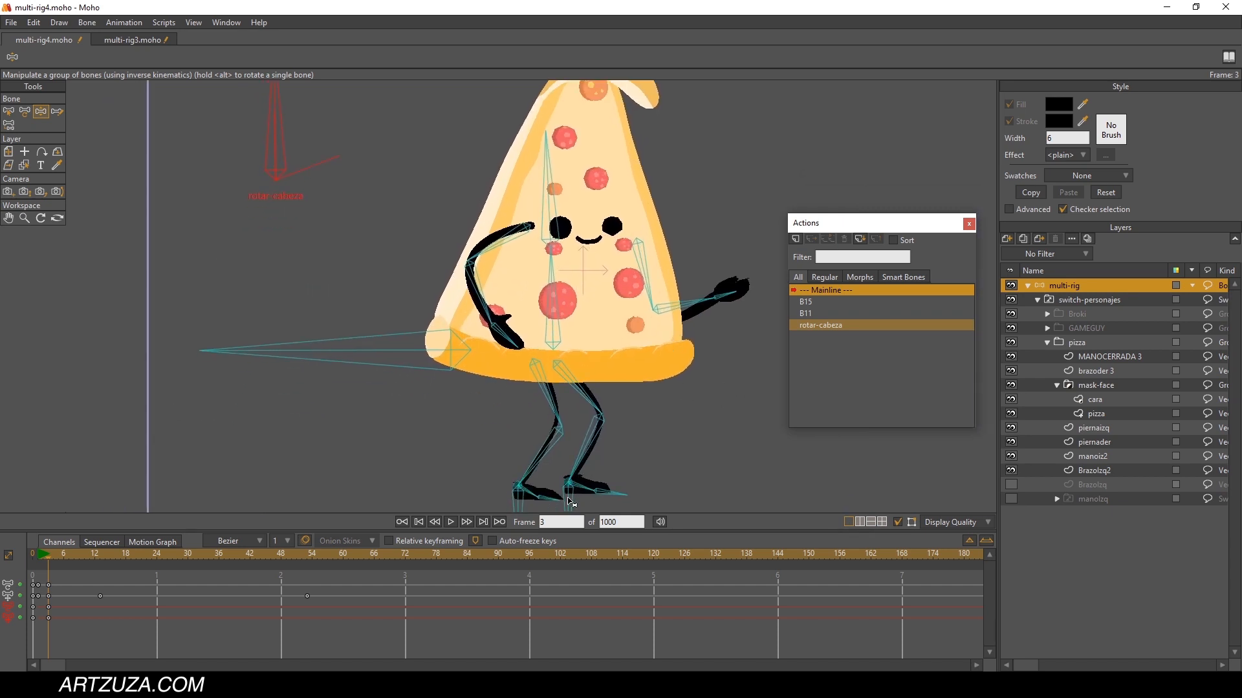
pyautogui.moveTo(569, 501); pyautogui.dragTo(595, 482)
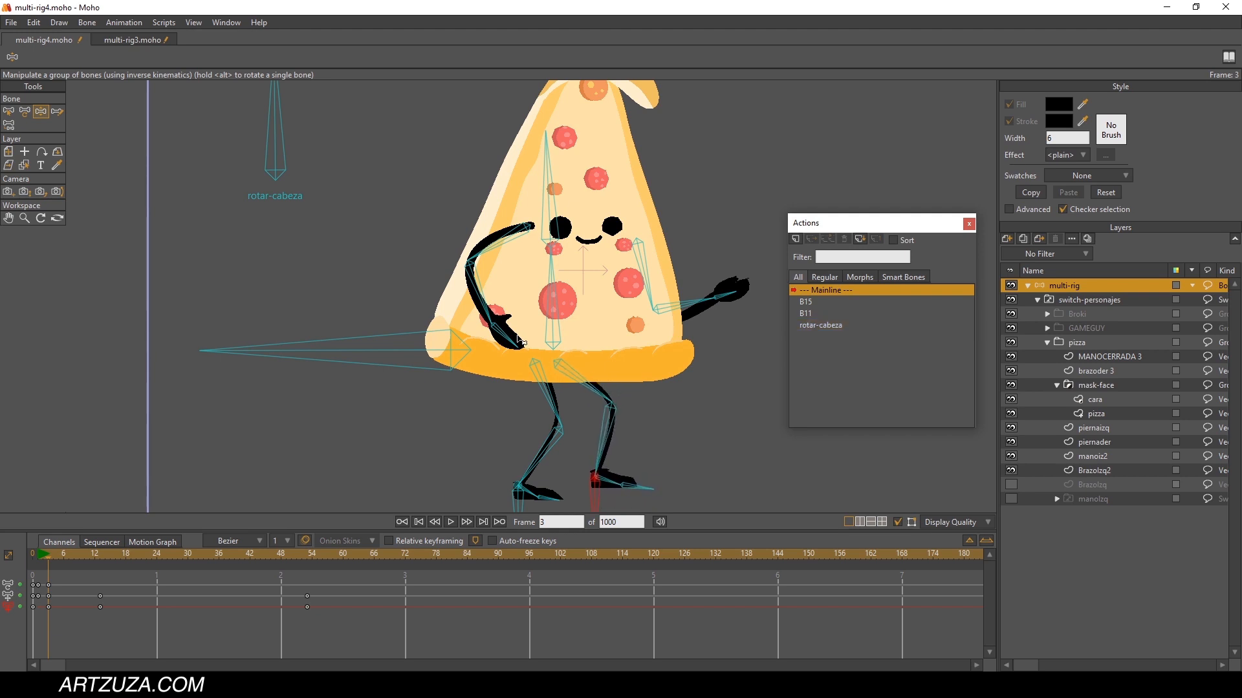
pyautogui.moveTo(518, 337); pyautogui.dragTo(611, 288)
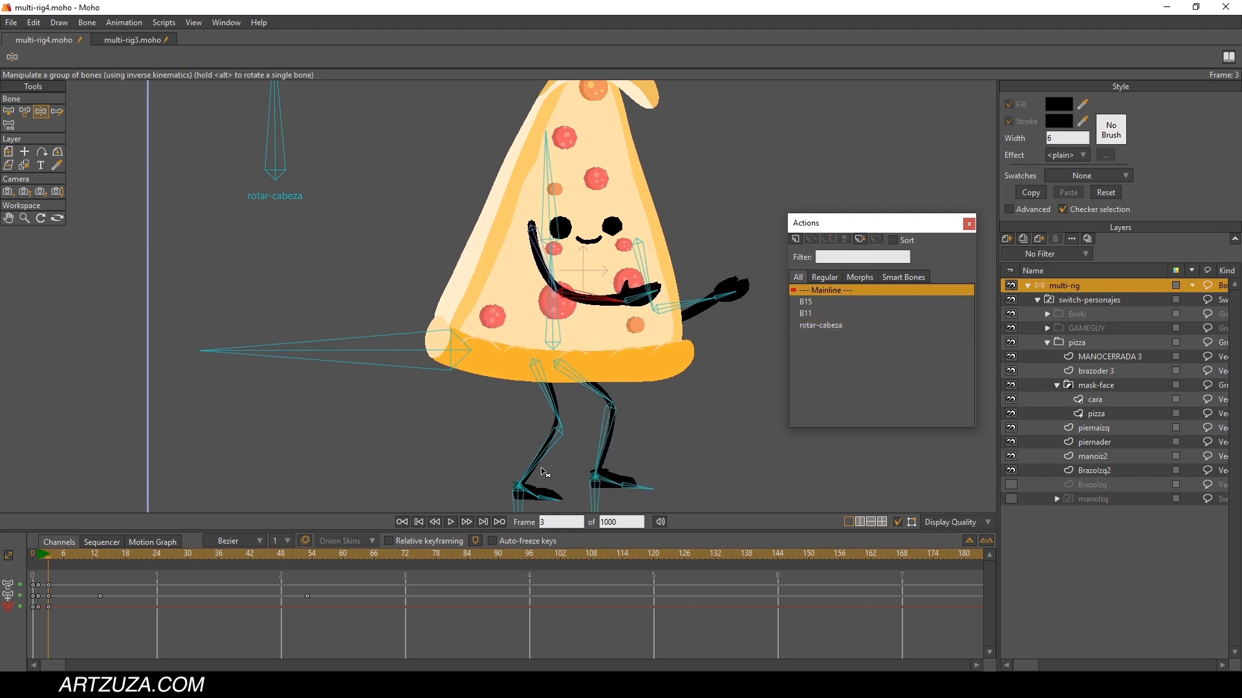
pyautogui.moveTo(543, 473); pyautogui.dragTo(500, 499)
pyautogui.moveTo(627, 250); pyautogui.dragTo(539, 322)
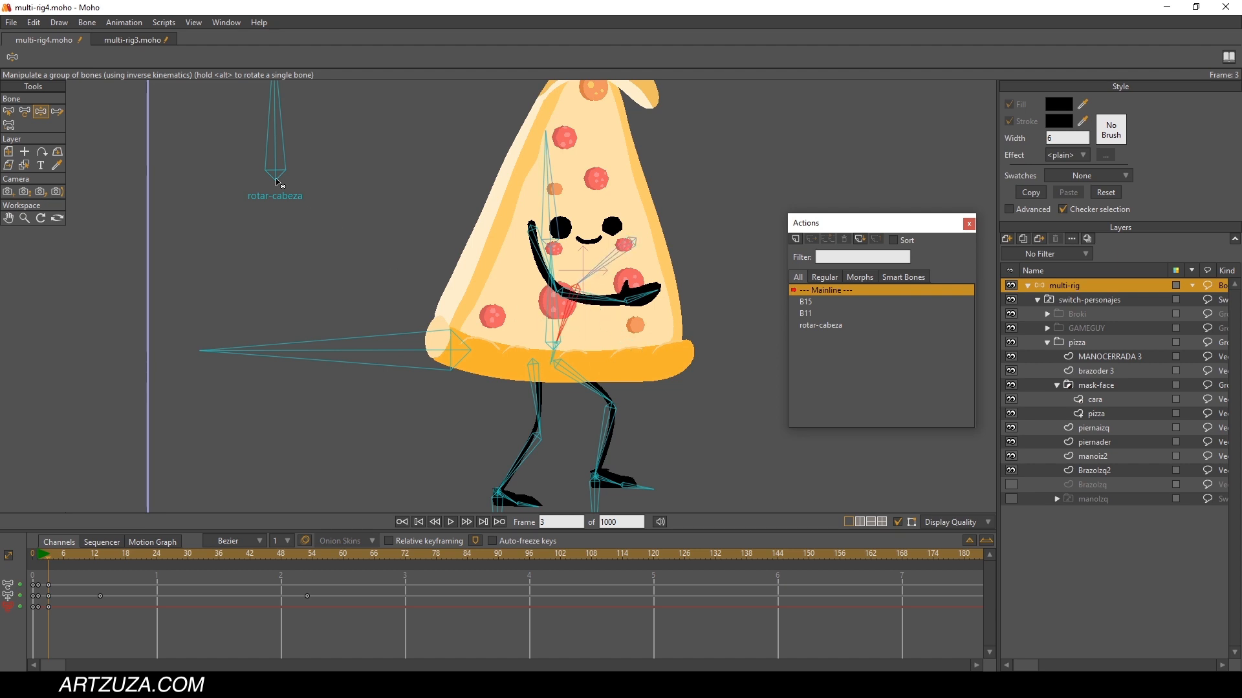
pyautogui.scroll(-2, 278, 183)
pyautogui.moveTo(285, 158); pyautogui.dragTo(315, 156)
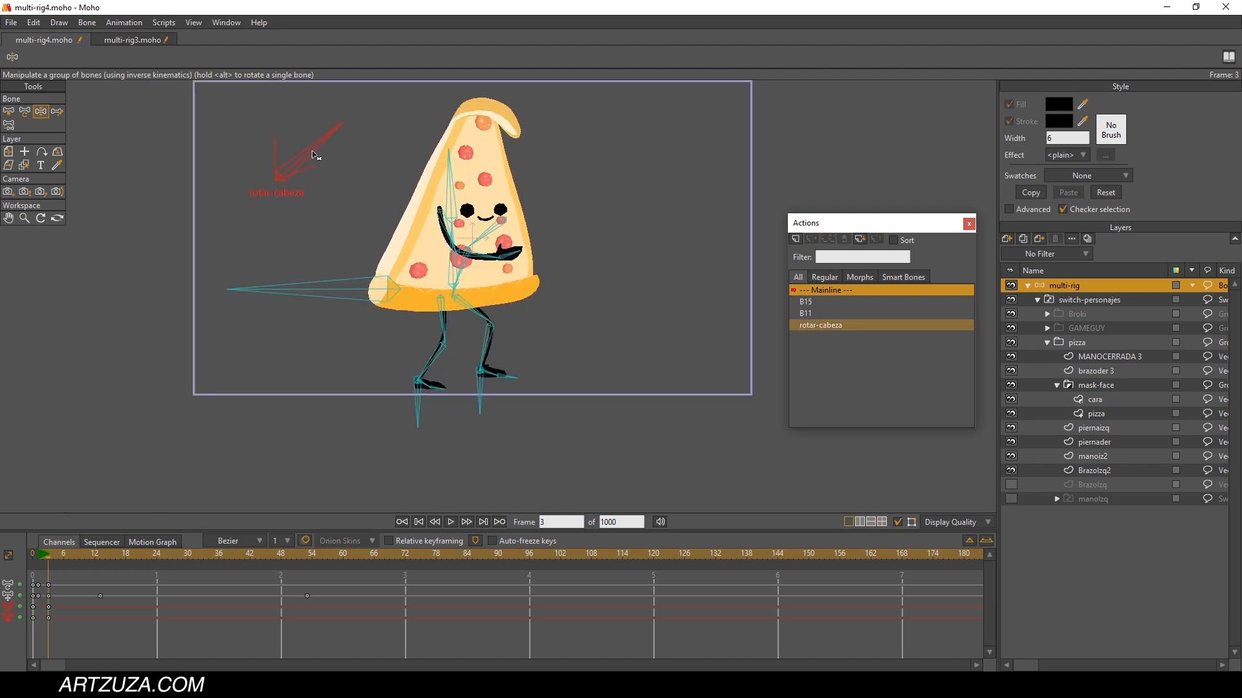
# Step: Clear all animation from the document and return to frame 3
pyautogui.moveTo(49, 555)
pyautogui.mouseDown()
pyautogui.moveTo(64, 554)
pyautogui.moveTo(53, 555)
pyautogui.mouseUp()
pyautogui.click(124, 22)
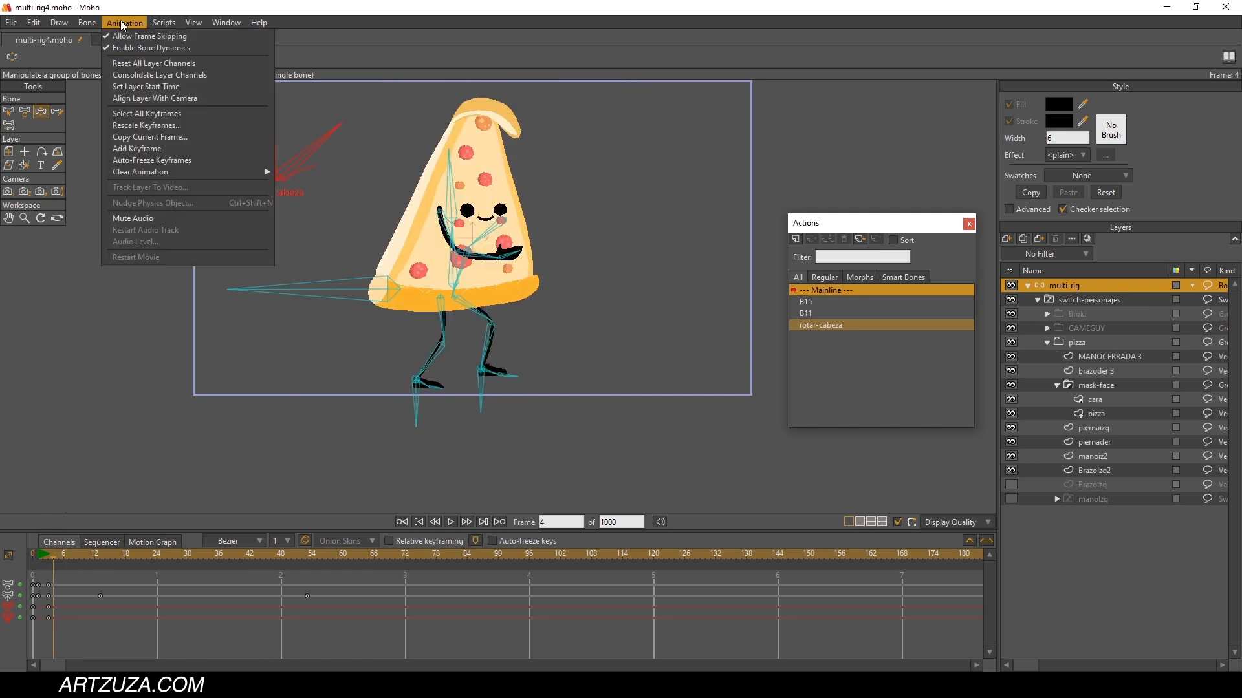
pyautogui.moveTo(224, 172)
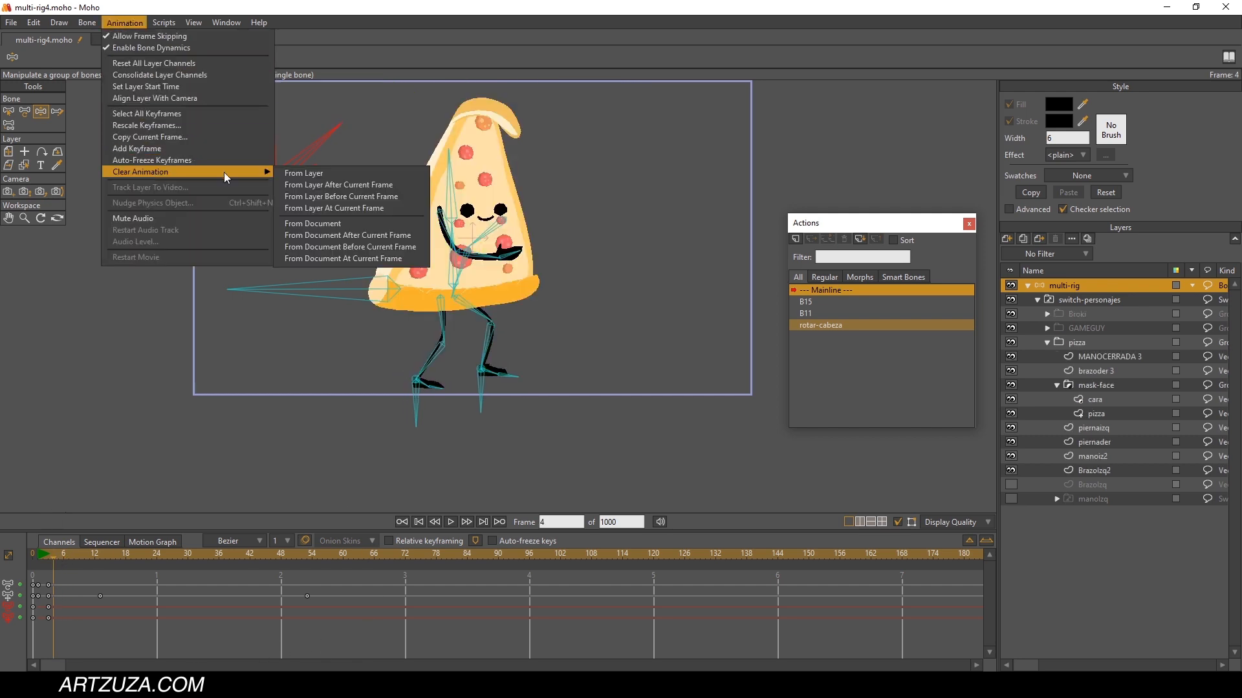
pyautogui.click(338, 224)
pyautogui.click(48, 558)
pyautogui.click(47, 557)
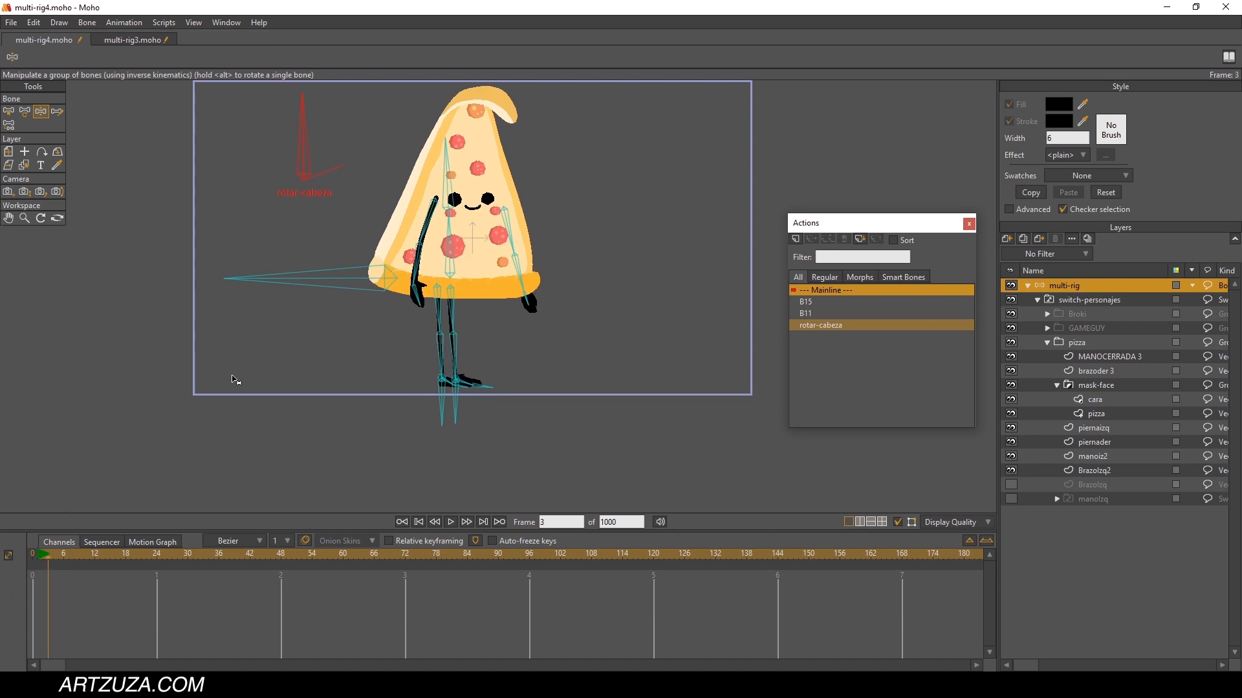
# Step: Spread the pizza's feet into a stride at frame 3 with the leg targets, and lower its body slightly with the large body bone
pyautogui.moveTo(316, 196); pyautogui.dragTo(321, 246)
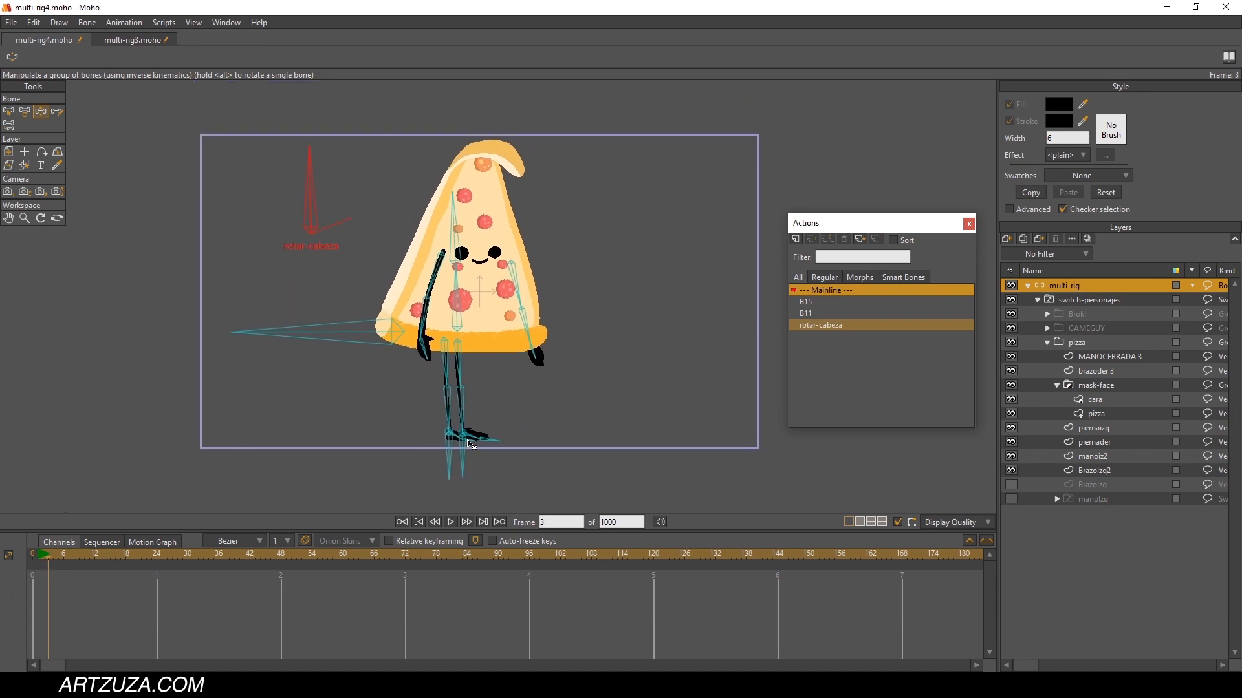
pyautogui.click(472, 460)
pyautogui.moveTo(485, 461); pyautogui.dragTo(419, 438)
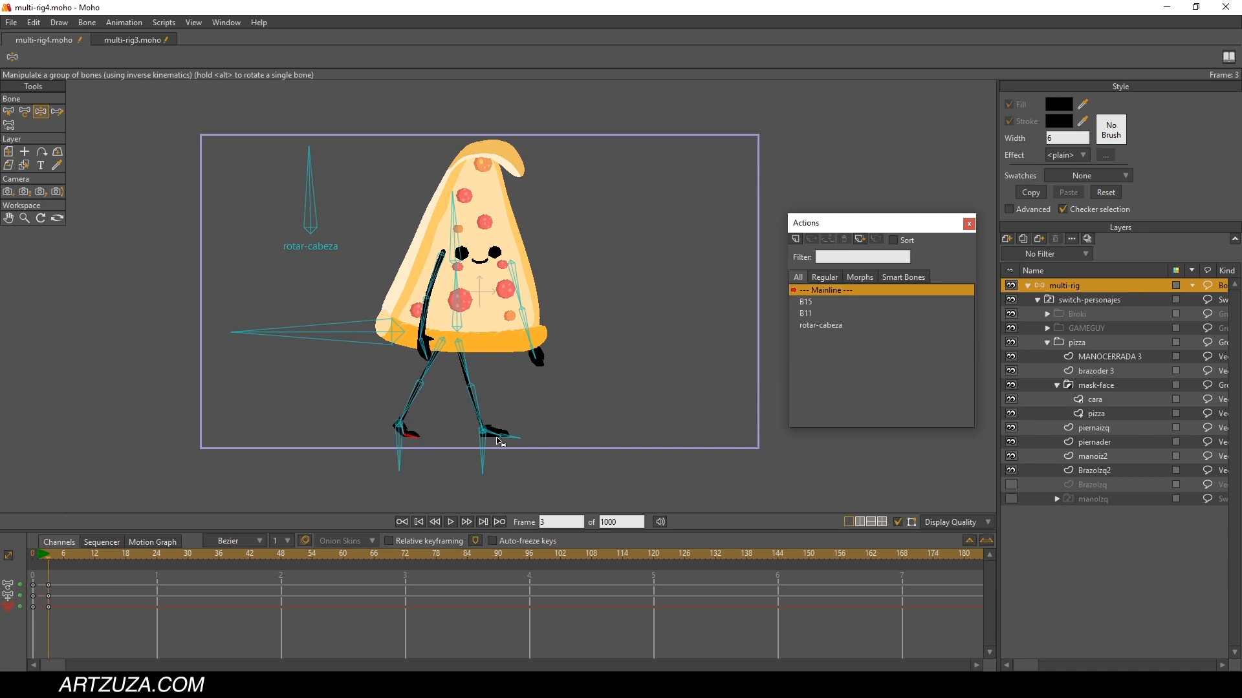
pyautogui.moveTo(497, 438); pyautogui.dragTo(481, 407)
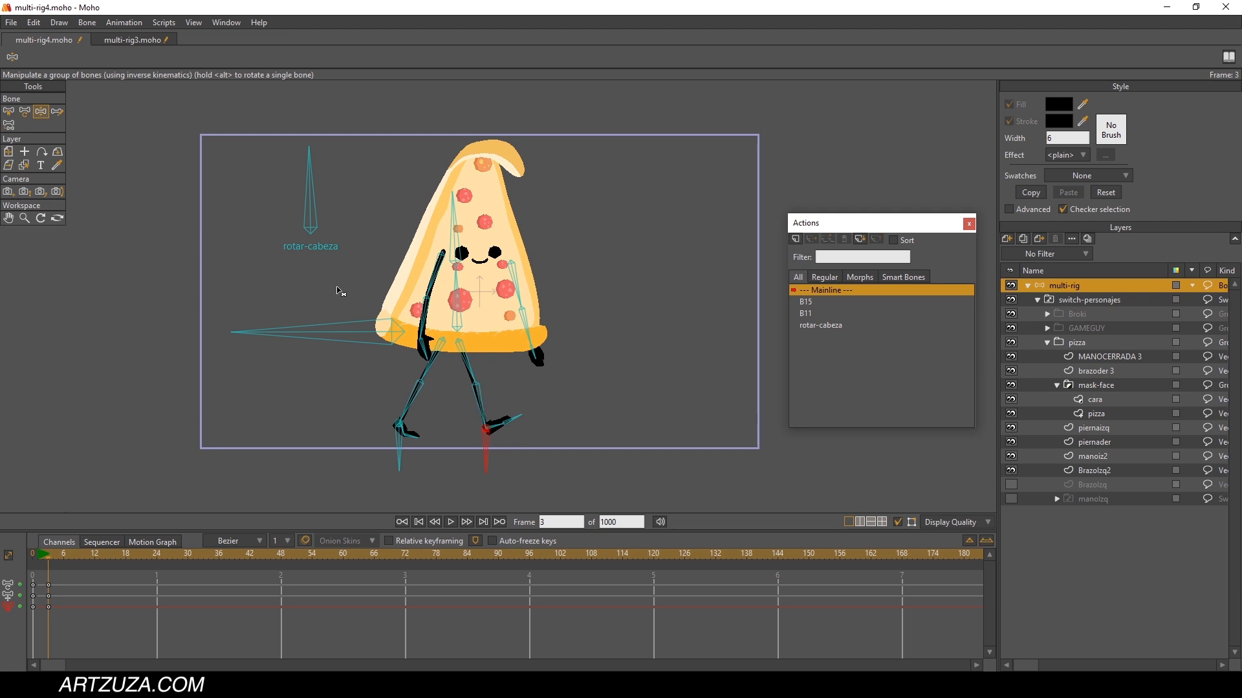
pyautogui.moveTo(366, 328); pyautogui.dragTo(367, 333)
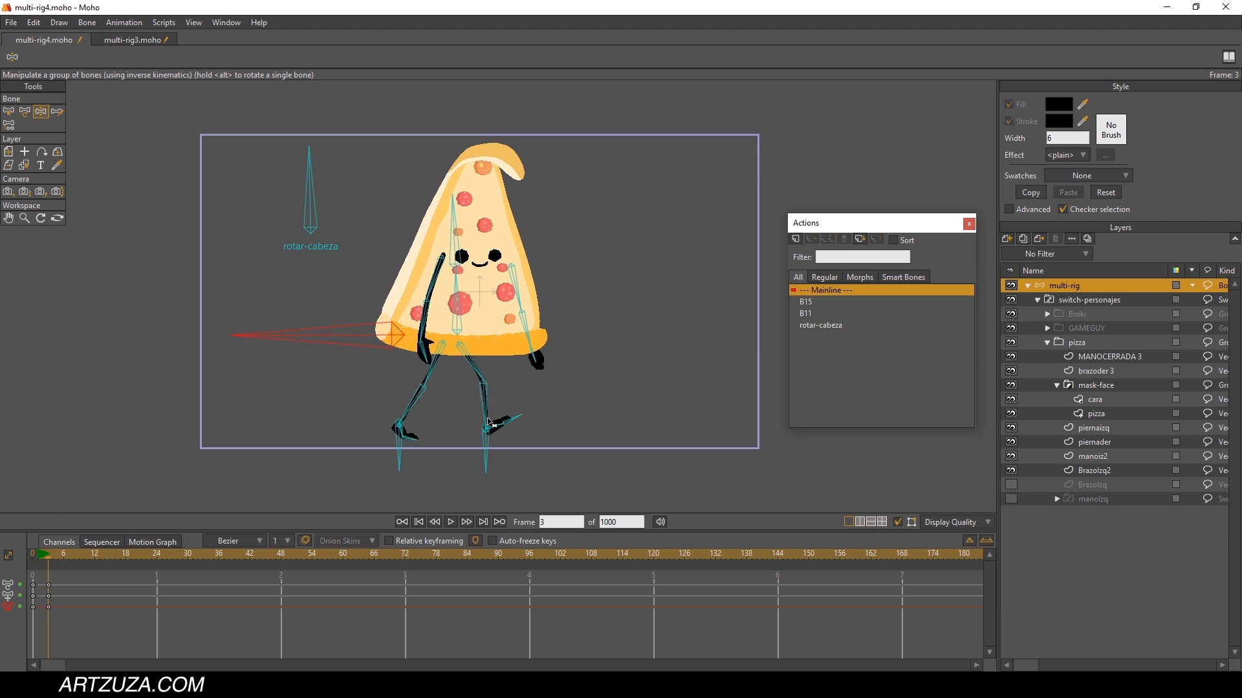
pyautogui.moveTo(490, 424); pyautogui.dragTo(494, 450)
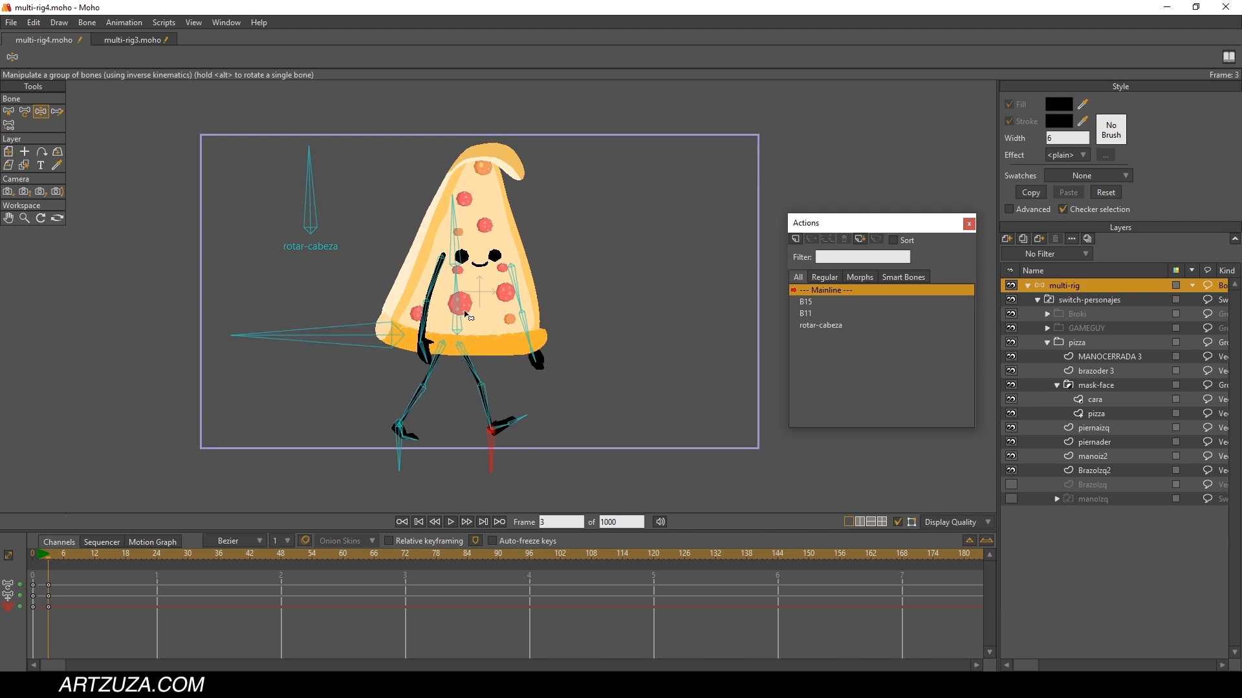
# Step: Rotate the rotar-cabeza bone clockwise at frame 3 to turn the pizza's head, and bend the near arm across the body
pyautogui.moveTo(445, 303); pyautogui.dragTo(441, 310)
pyautogui.moveTo(305, 197); pyautogui.dragTo(353, 203)
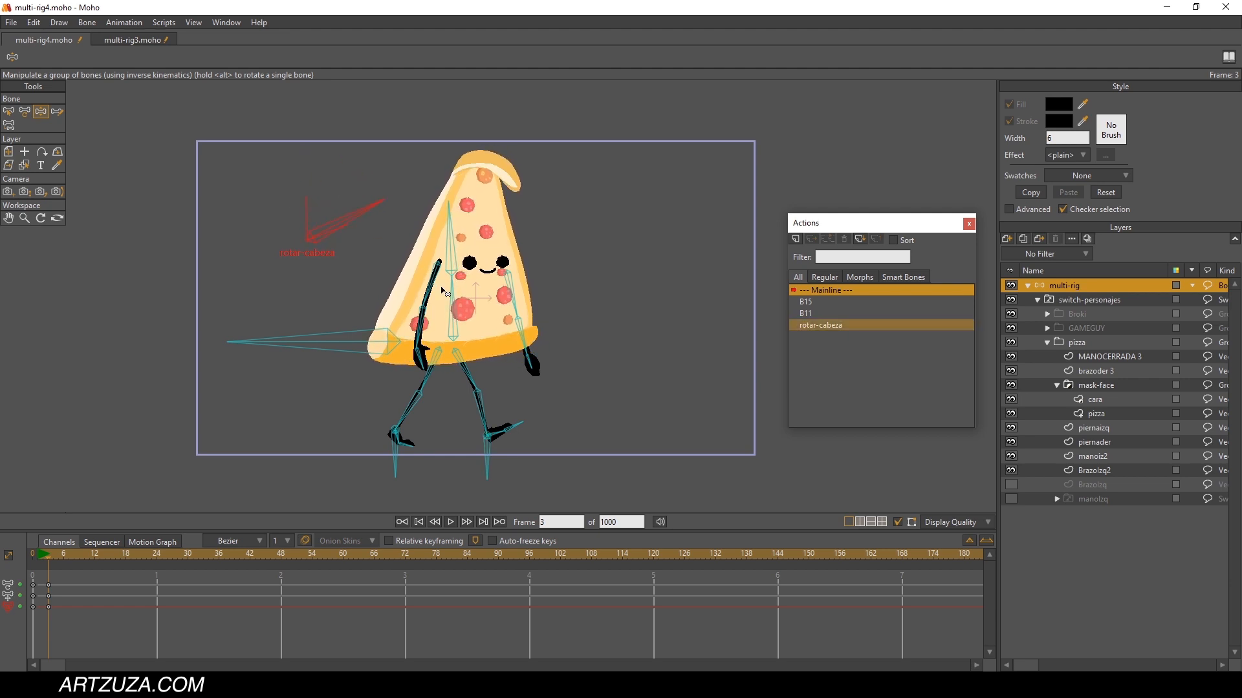
pyautogui.moveTo(438, 291); pyautogui.dragTo(457, 314)
# Step: Reposition the pizza's leg targets at frame 14 and adjust its body height with the large body bone
pyautogui.moveTo(63, 553); pyautogui.dragTo(105, 556)
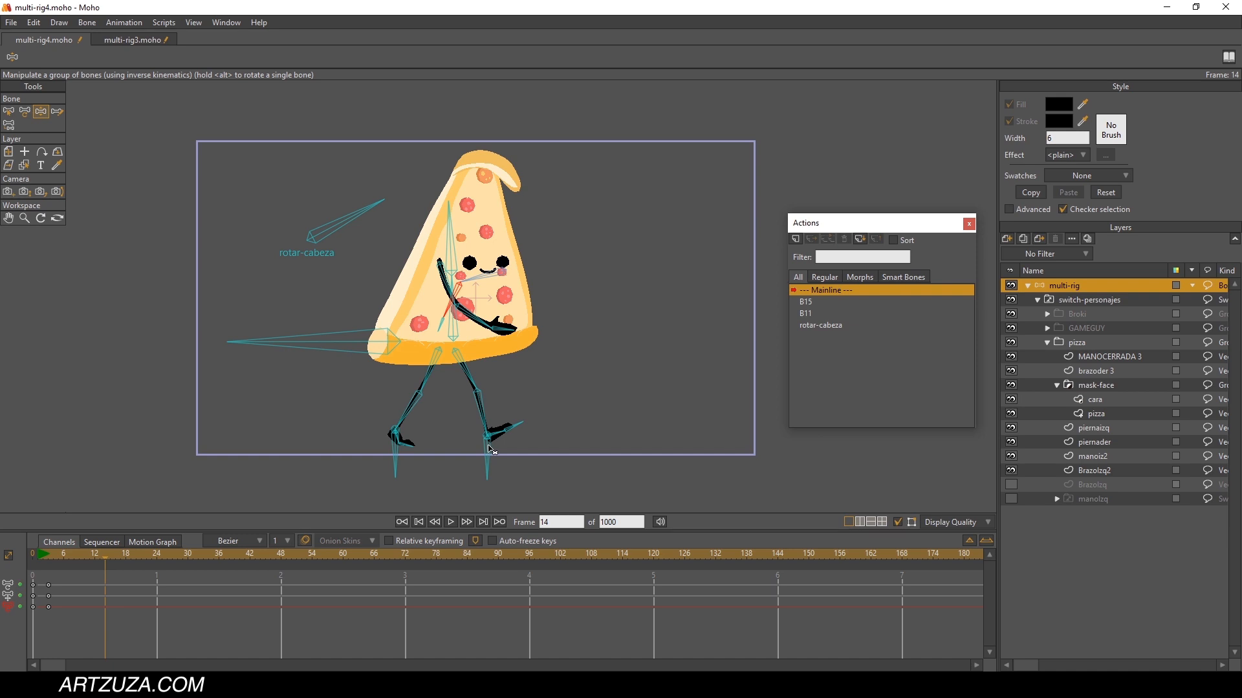
pyautogui.moveTo(490, 448)
pyautogui.mouseDown()
pyautogui.moveTo(438, 442)
pyautogui.moveTo(489, 446)
pyautogui.moveTo(475, 448)
pyautogui.moveTo(509, 427)
pyautogui.moveTo(501, 391)
pyautogui.moveTo(513, 417)
pyautogui.moveTo(482, 458)
pyautogui.mouseUp()
pyautogui.scroll(3, 481, 447)
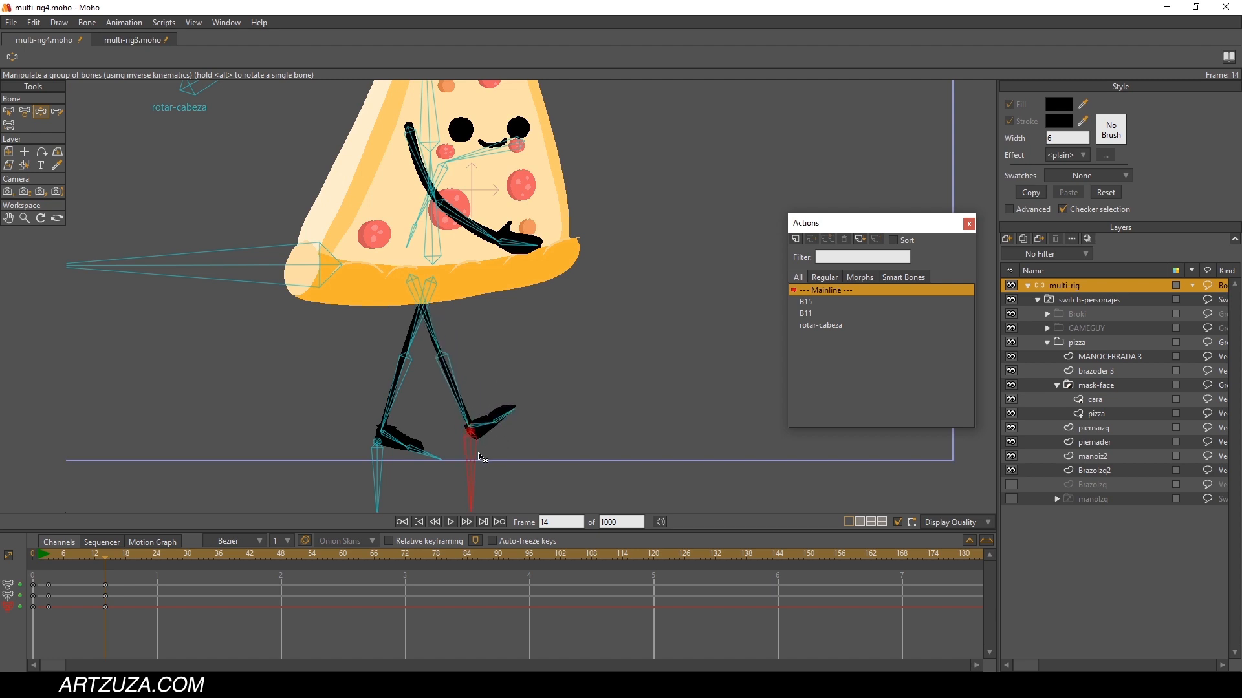
pyautogui.moveTo(386, 477); pyautogui.dragTo(367, 452)
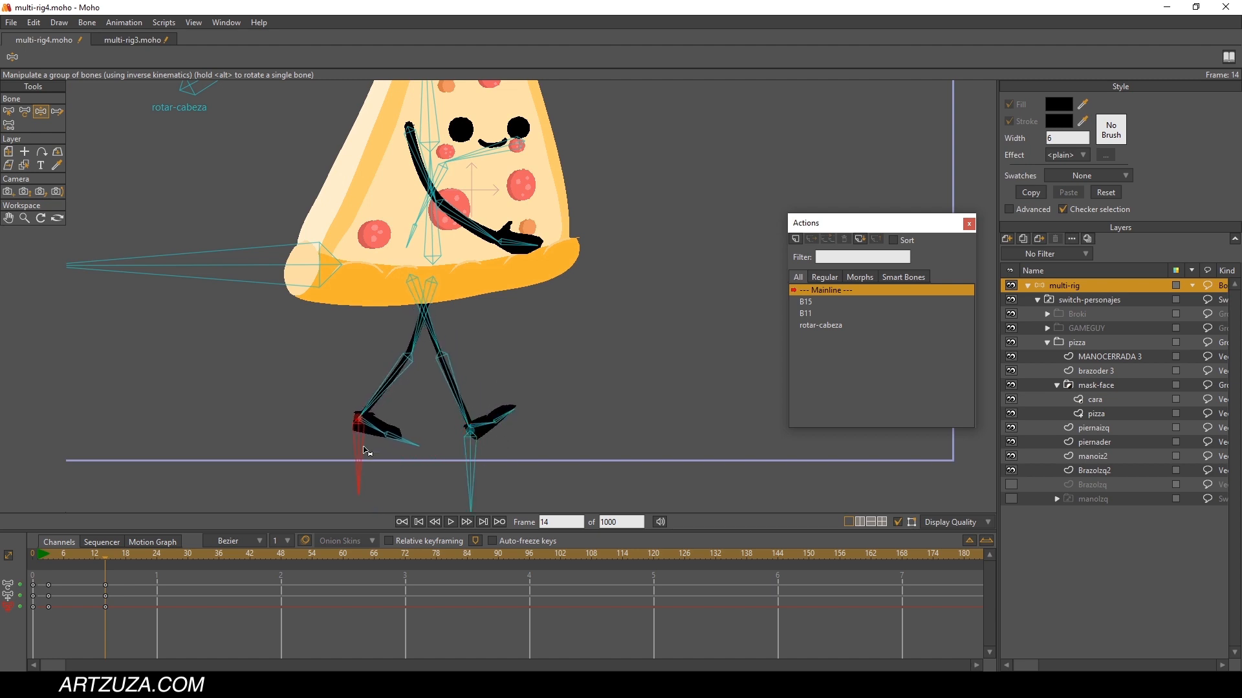
pyautogui.moveTo(299, 269); pyautogui.dragTo(365, 307)
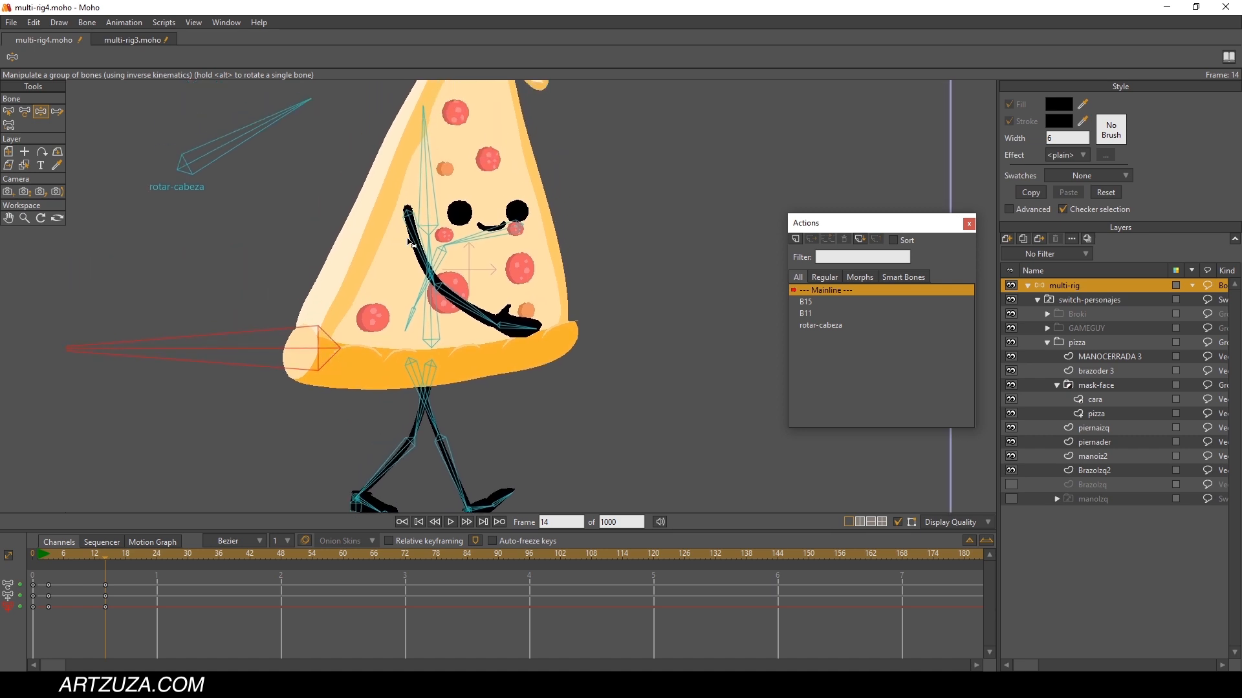
# Step: Bend the near arm backward and stretch the far arm forward at frame 14, and rotate the rotar-cabeza bone counter-clockwise
pyautogui.moveTo(409, 242); pyautogui.dragTo(342, 242)
pyautogui.moveTo(488, 250); pyautogui.dragTo(551, 275)
pyautogui.moveTo(258, 144); pyautogui.dragTo(193, 202)
# Step: Test the pizza's head turn at frame 20 by rotating the rotar-cabeza bone
pyautogui.moveTo(72, 564); pyautogui.dragTo(137, 521)
pyautogui.scroll(-2, 502, 296)
pyautogui.moveTo(505, 280); pyautogui.dragTo(452, 278)
pyautogui.scroll(3, 390, 201)
pyautogui.scroll(-2, 511, 321)
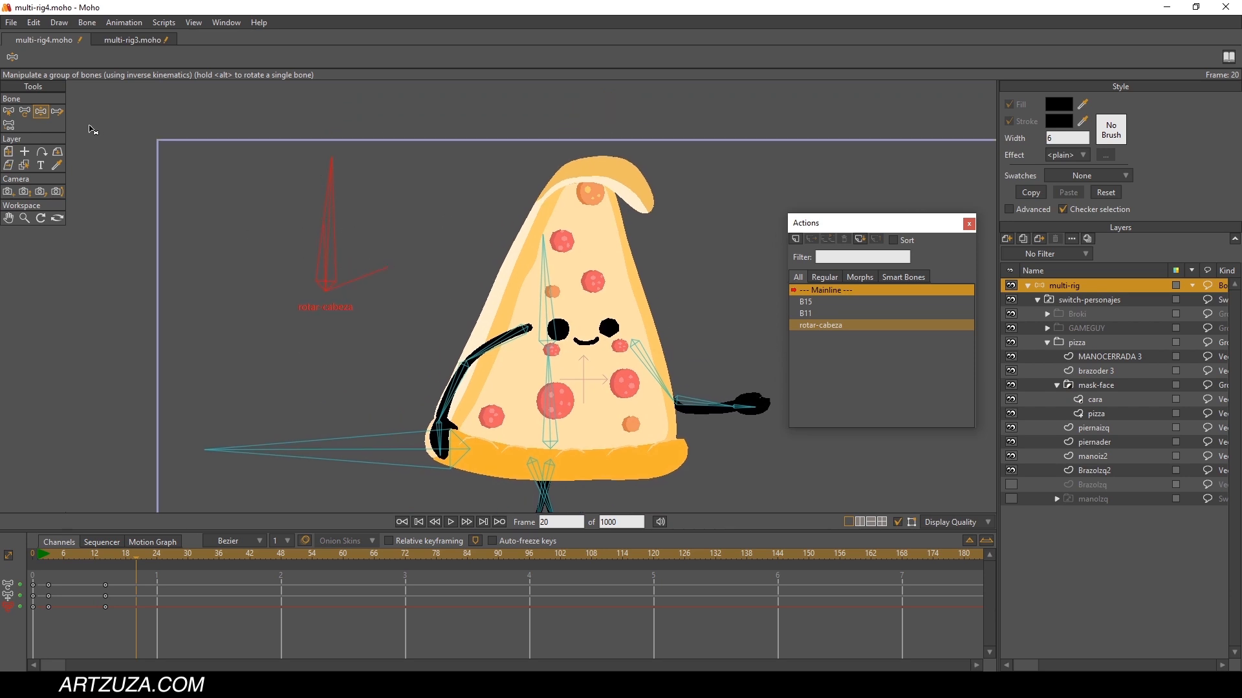
pyautogui.moveTo(367, 223); pyautogui.dragTo(220, 3)
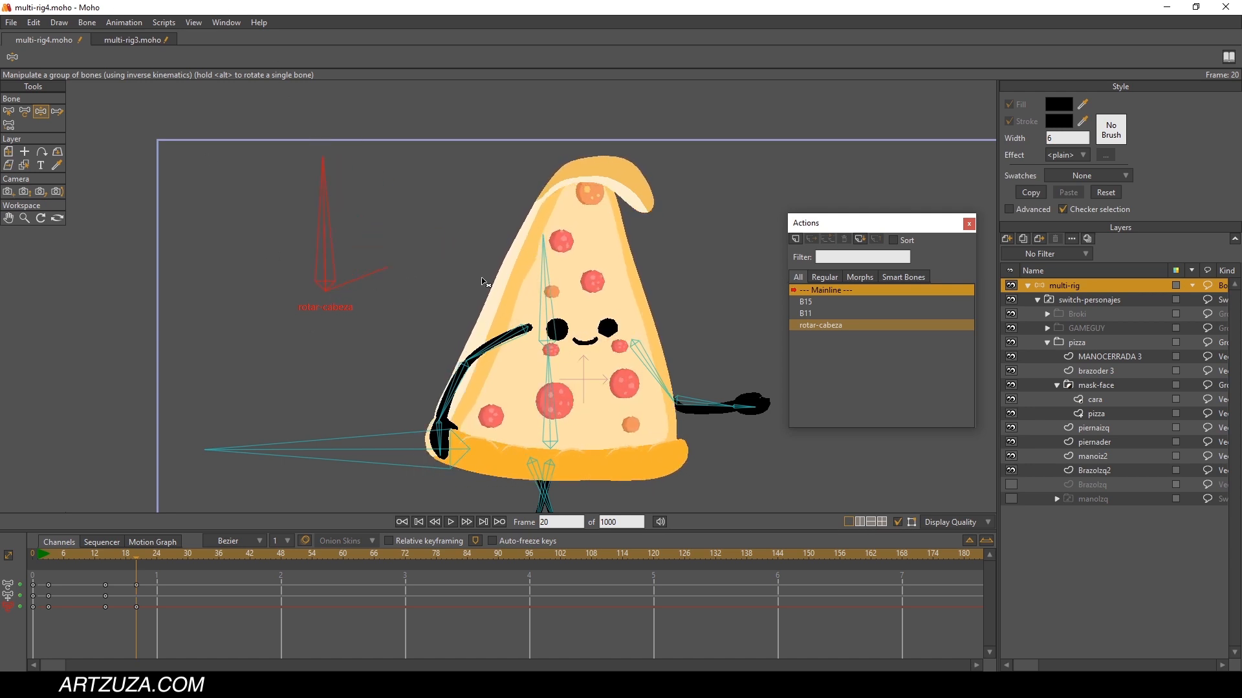
# Step: Open the rotar-cabeza action, select the GAMEGUY group and go to frame 119
pyautogui.doubleClick(847, 325)
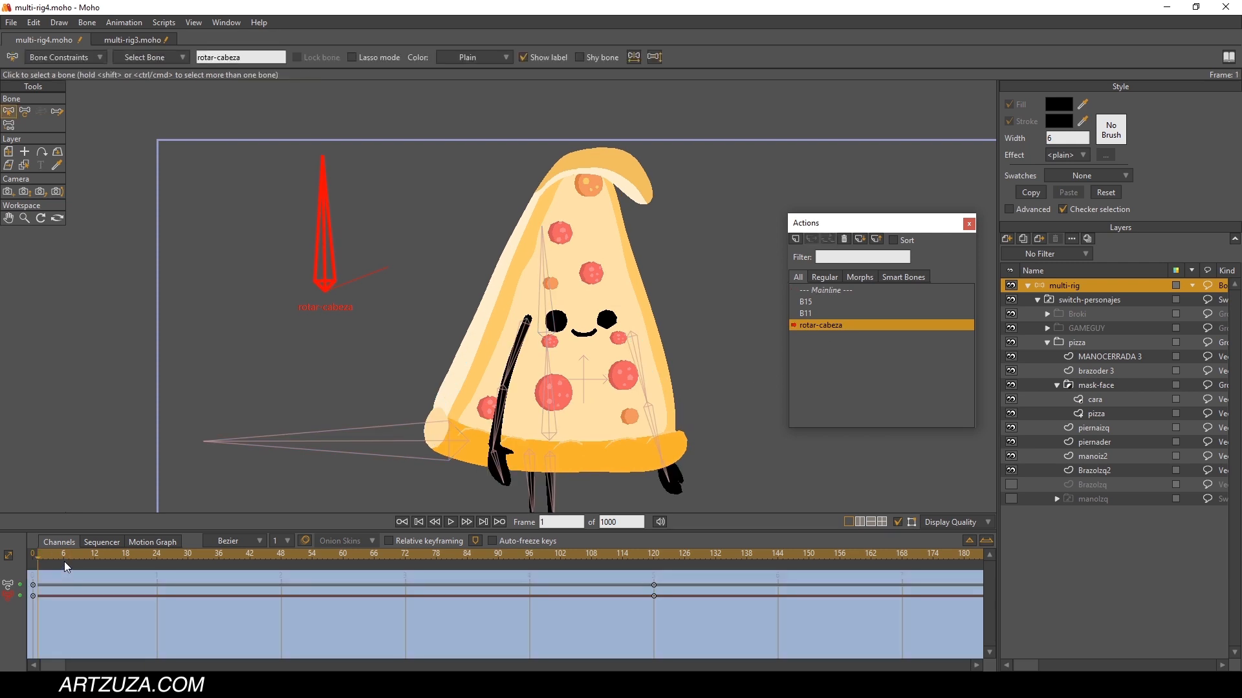
pyautogui.moveTo(65, 557); pyautogui.dragTo(32, 575)
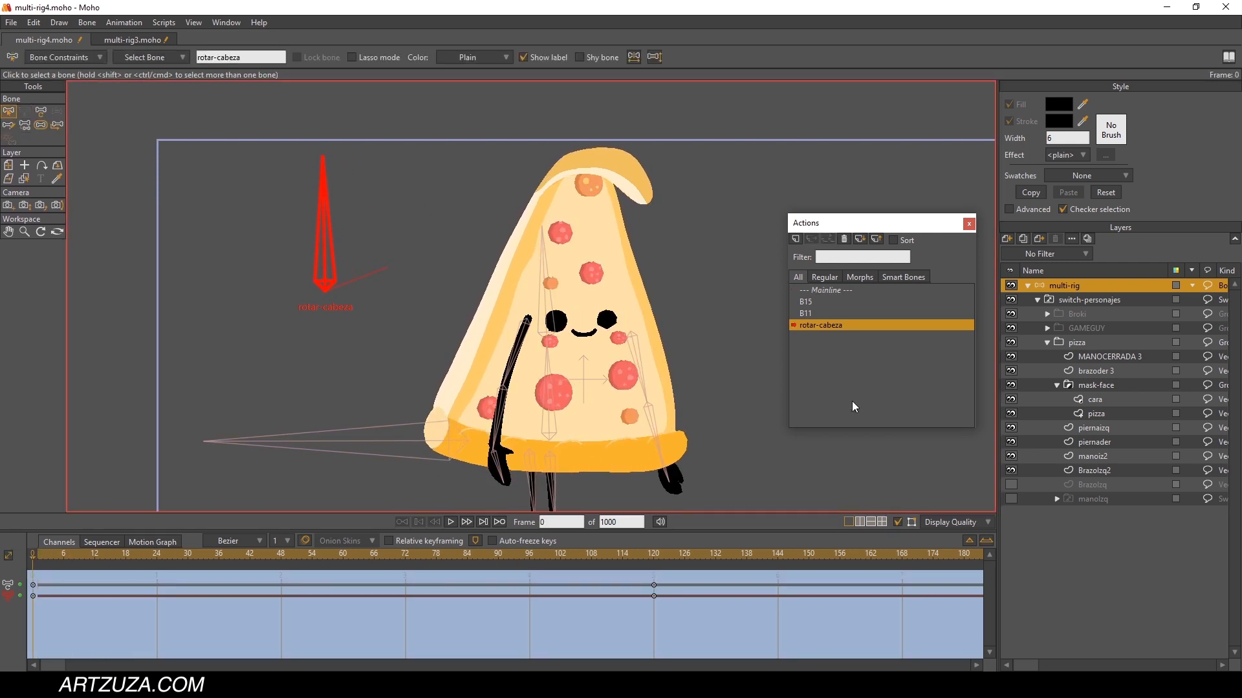
pyautogui.doubleClick(830, 326)
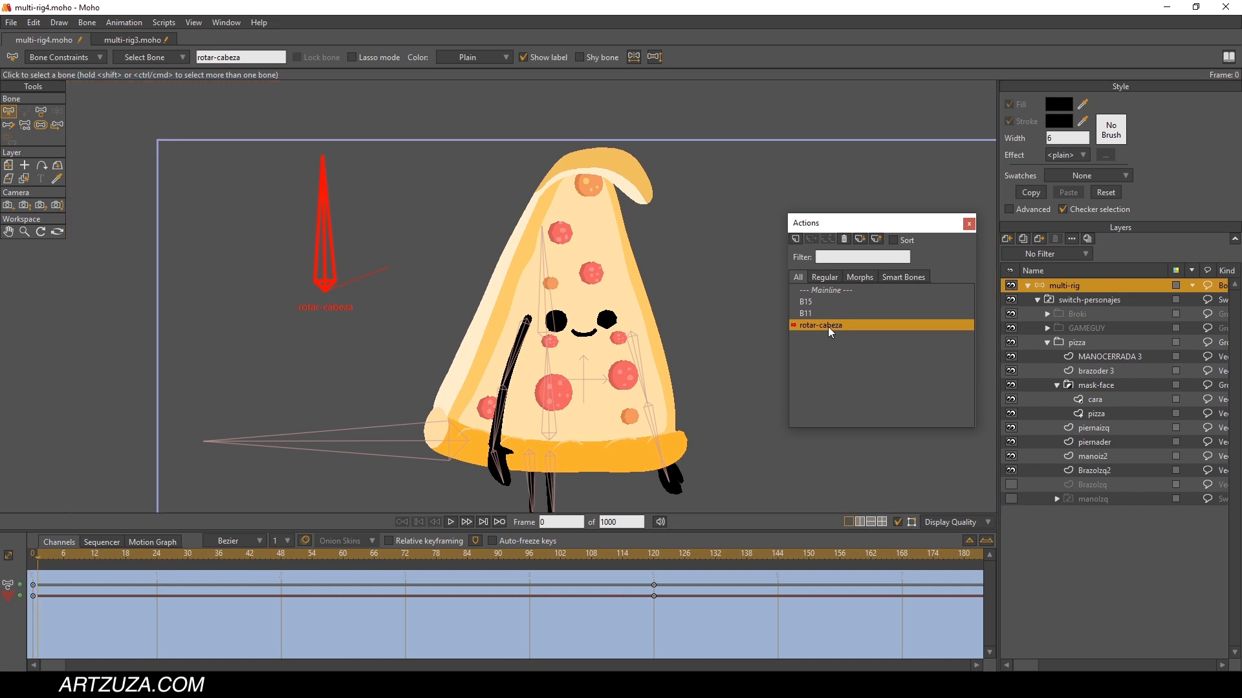
pyautogui.click(1036, 300)
pyautogui.click(1038, 300)
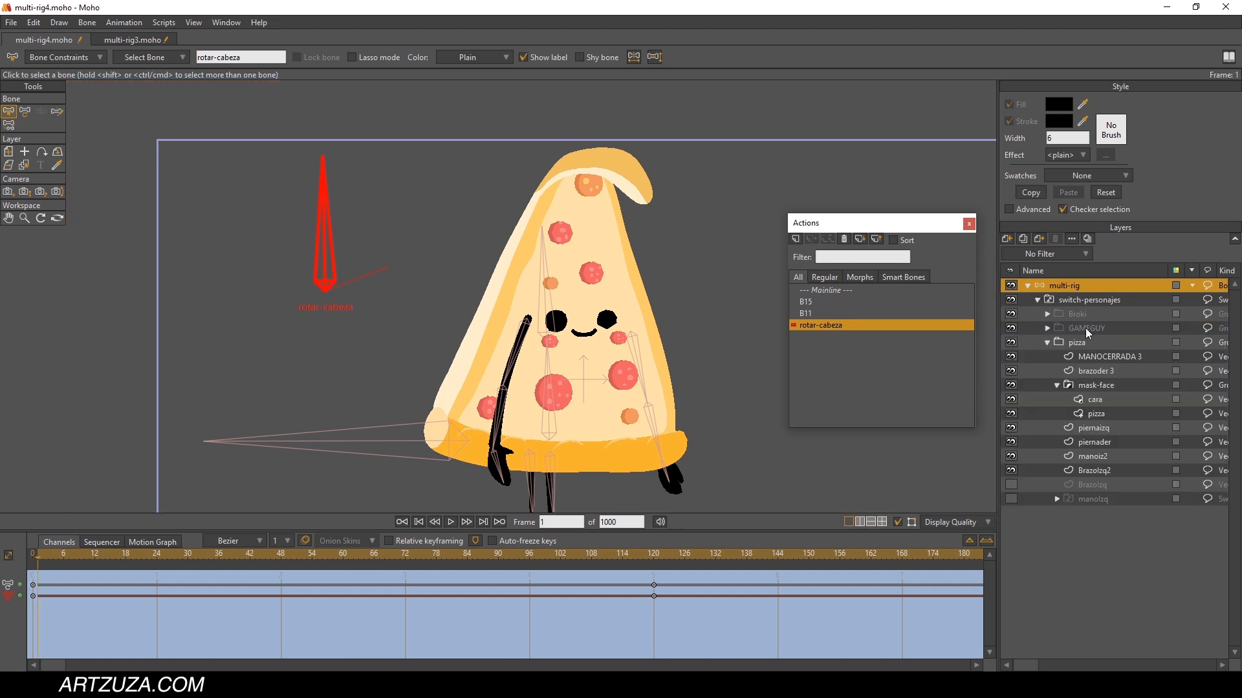
pyautogui.click(1048, 344)
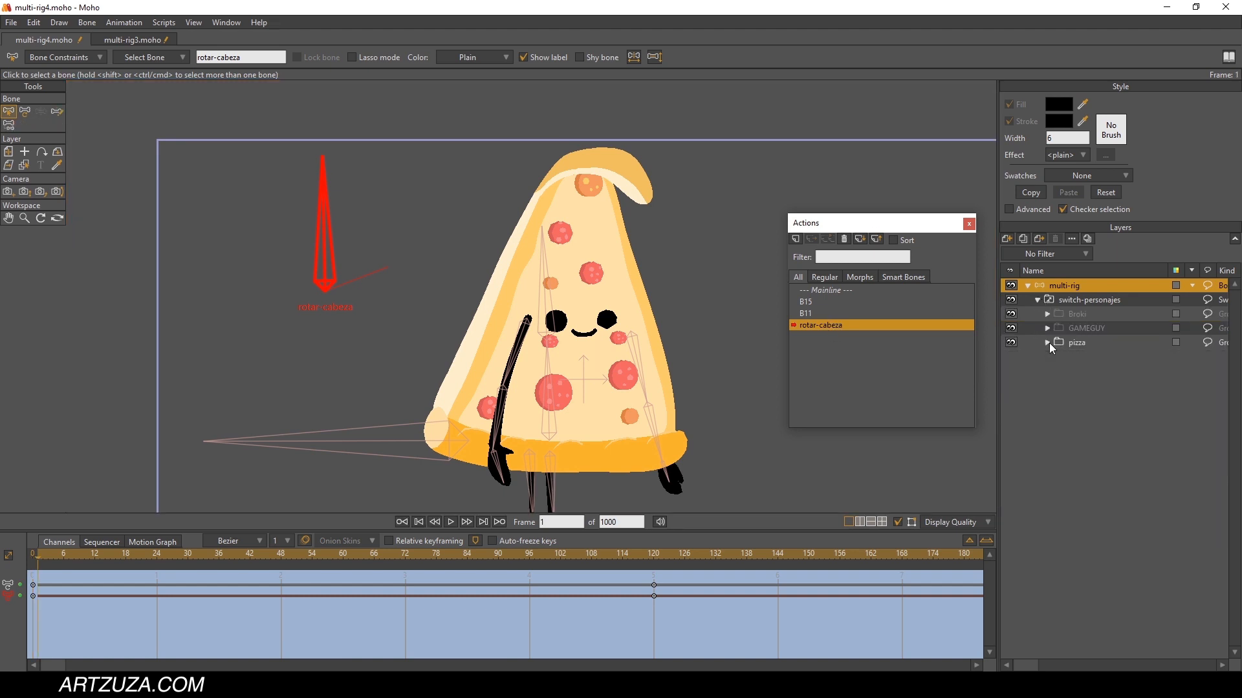
pyautogui.click(1080, 328)
pyautogui.moveTo(61, 560); pyautogui.dragTo(652, 576)
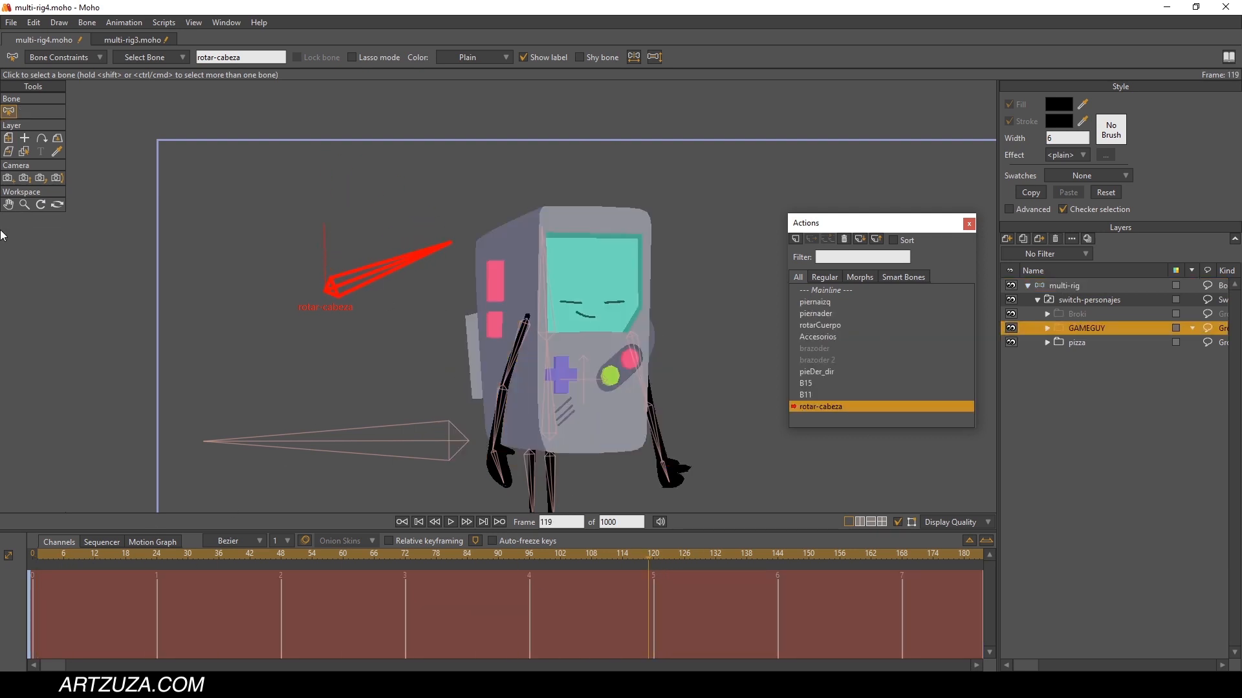
# Step: Select the GAMEGUY vector layer, distort its points in perspective at frame 119 and shift them toward the turned side
pyautogui.click(24, 152)
pyautogui.click(538, 269)
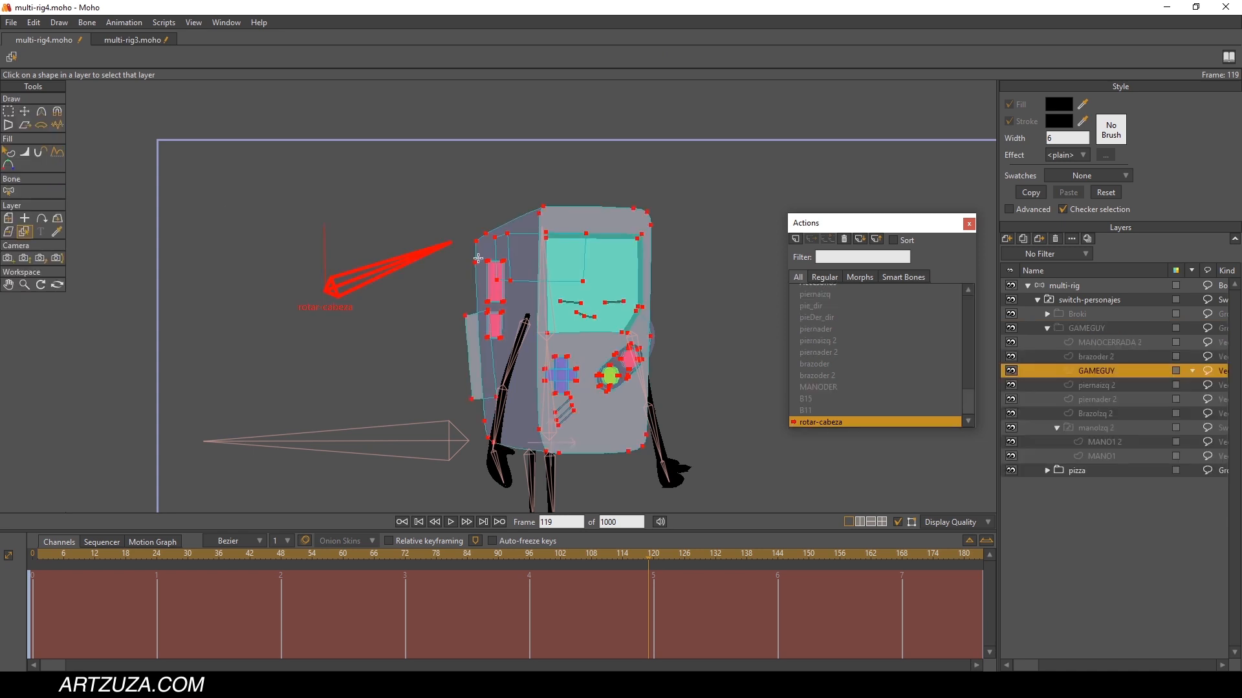
pyautogui.click(8, 125)
pyautogui.moveTo(633, 335)
pyautogui.mouseDown()
pyautogui.moveTo(663, 332)
pyautogui.moveTo(613, 346)
pyautogui.mouseUp()
pyautogui.click(25, 112)
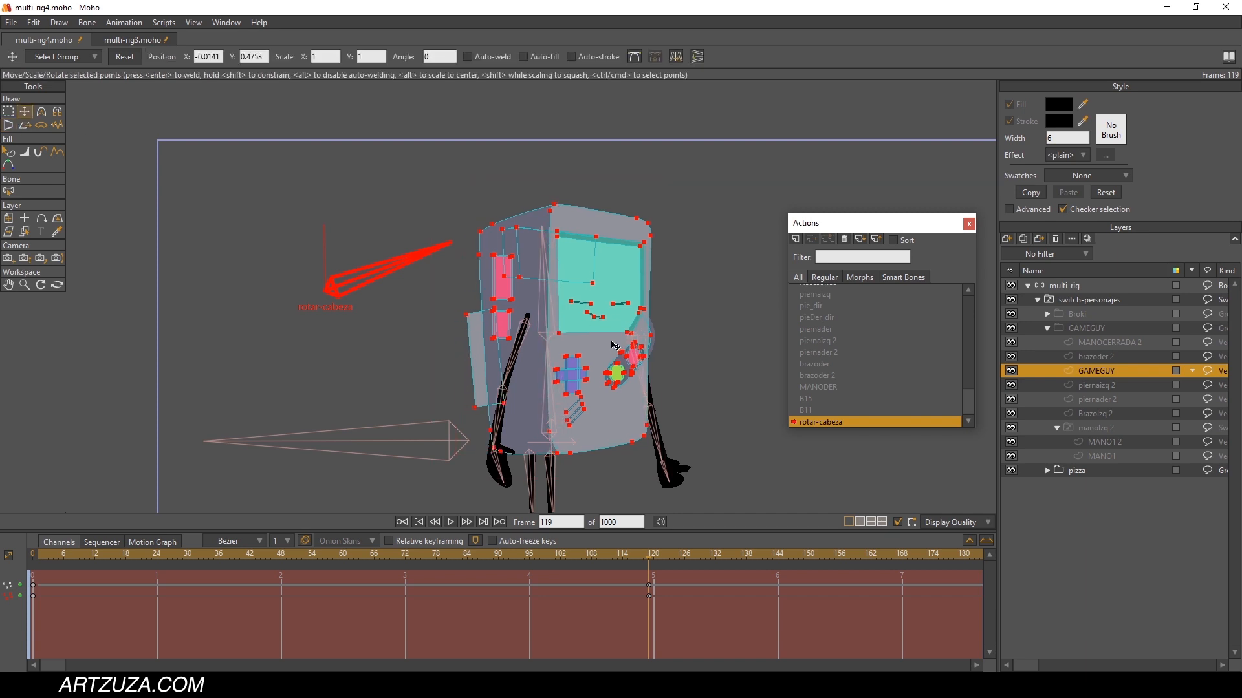
# Step: Scrub the rotar-cabeza action to check GAMEGUY's head turn, and move its end keyframes to frame 120
pyautogui.moveTo(42, 562); pyautogui.dragTo(537, 582)
pyautogui.click(538, 577)
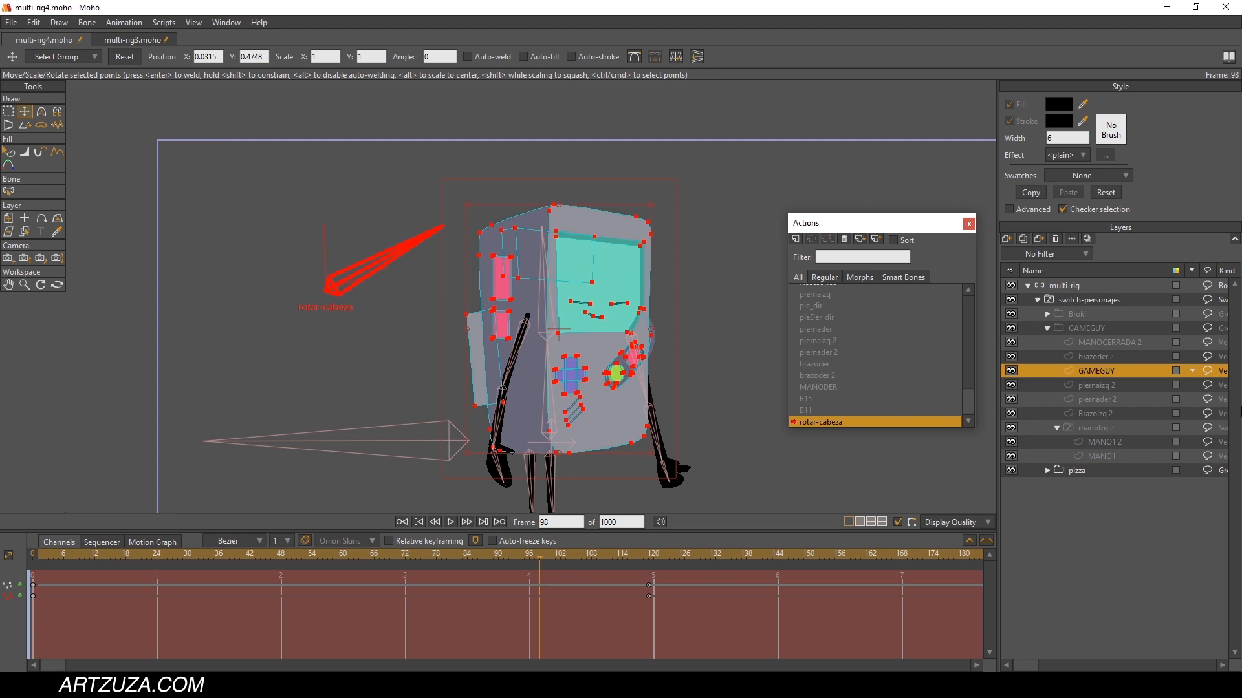
pyautogui.moveTo(37, 560); pyautogui.dragTo(649, 592)
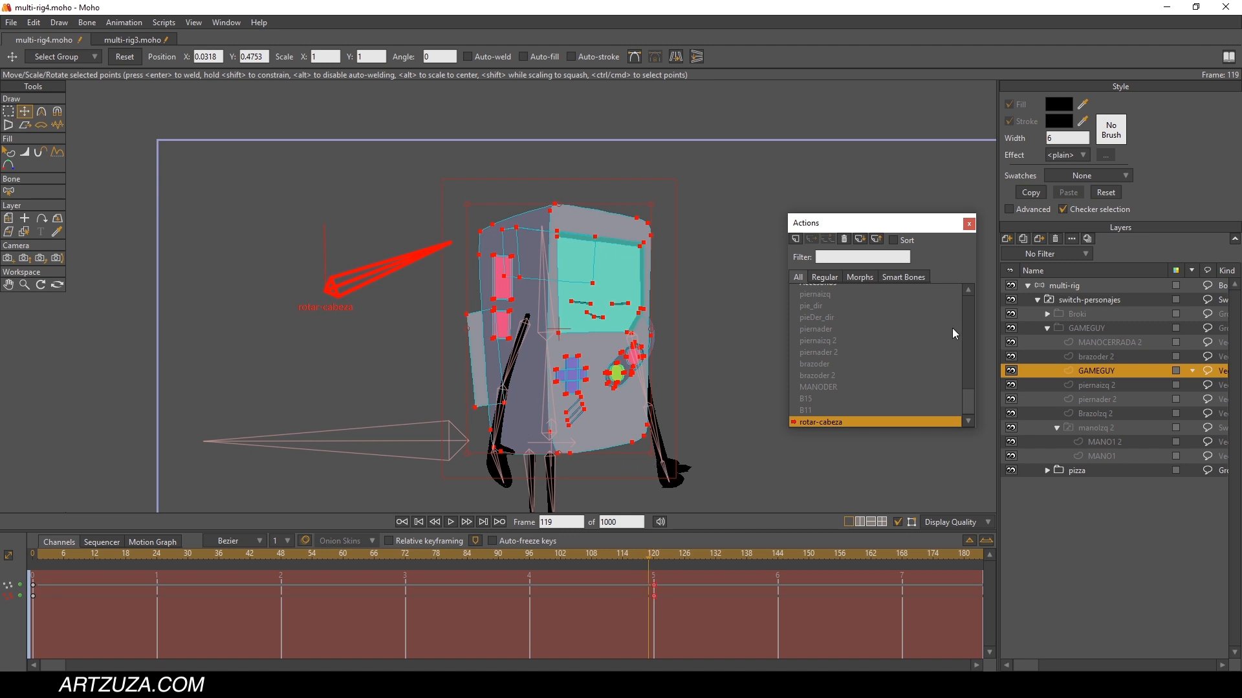
# Step: Move both upper-arm bones of multi-rig inward at frame 119 of the rotar-cabeza action, and scrub to check the motion
pyautogui.click(1061, 287)
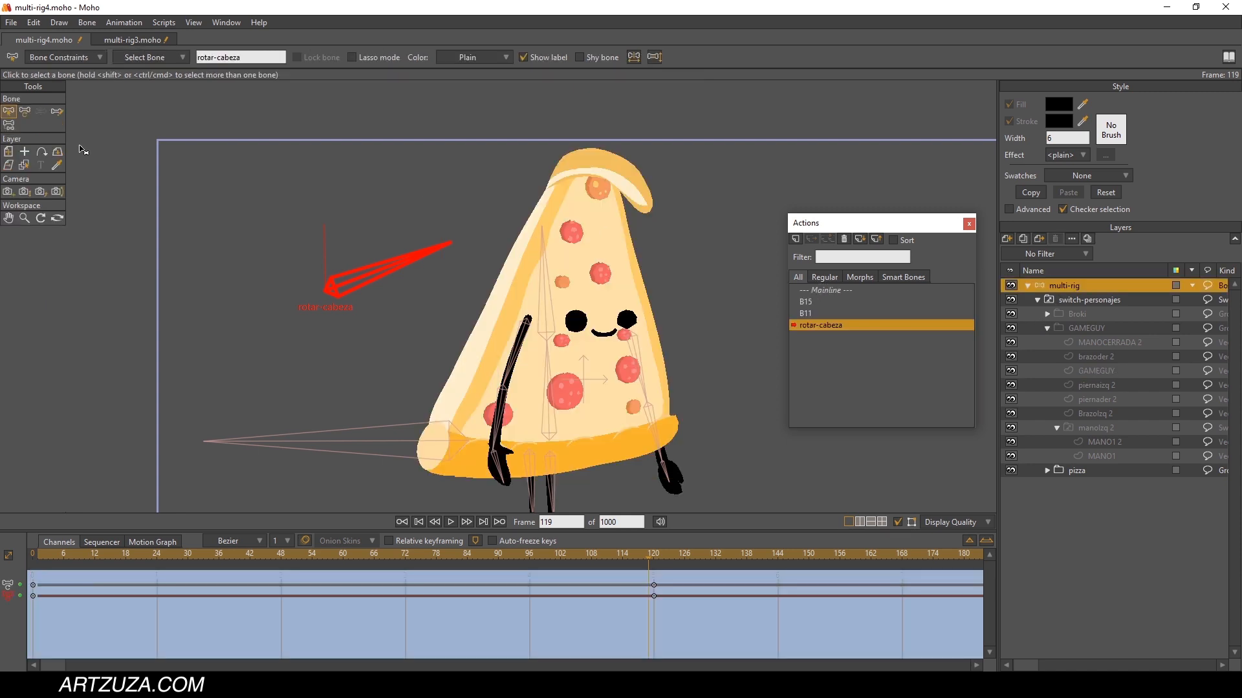
pyautogui.click(24, 111)
pyautogui.click(529, 325)
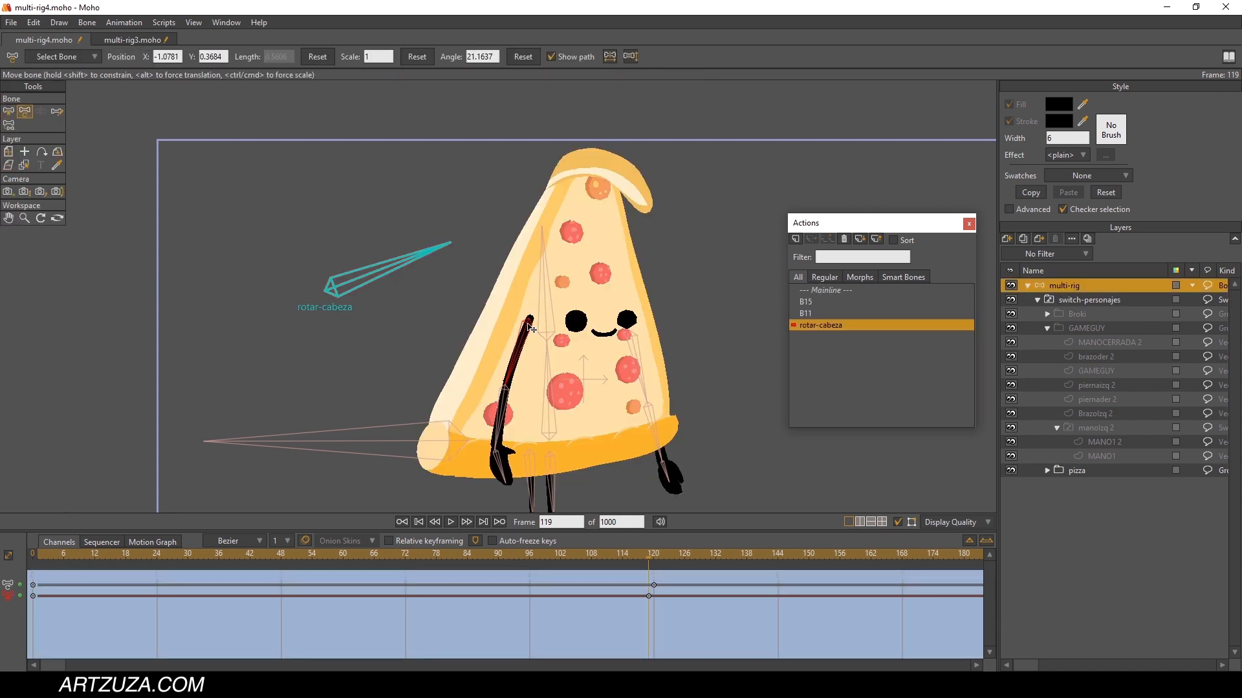
pyautogui.moveTo(529, 328); pyautogui.dragTo(552, 325)
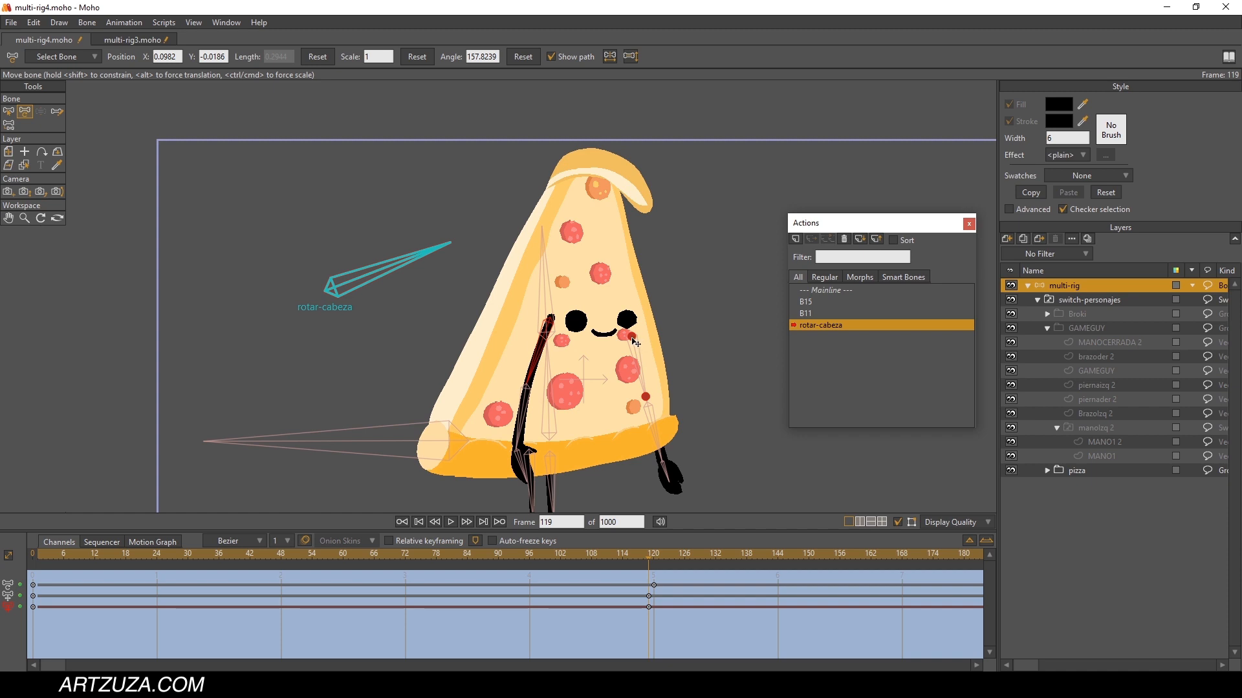
pyautogui.moveTo(635, 342); pyautogui.dragTo(608, 344)
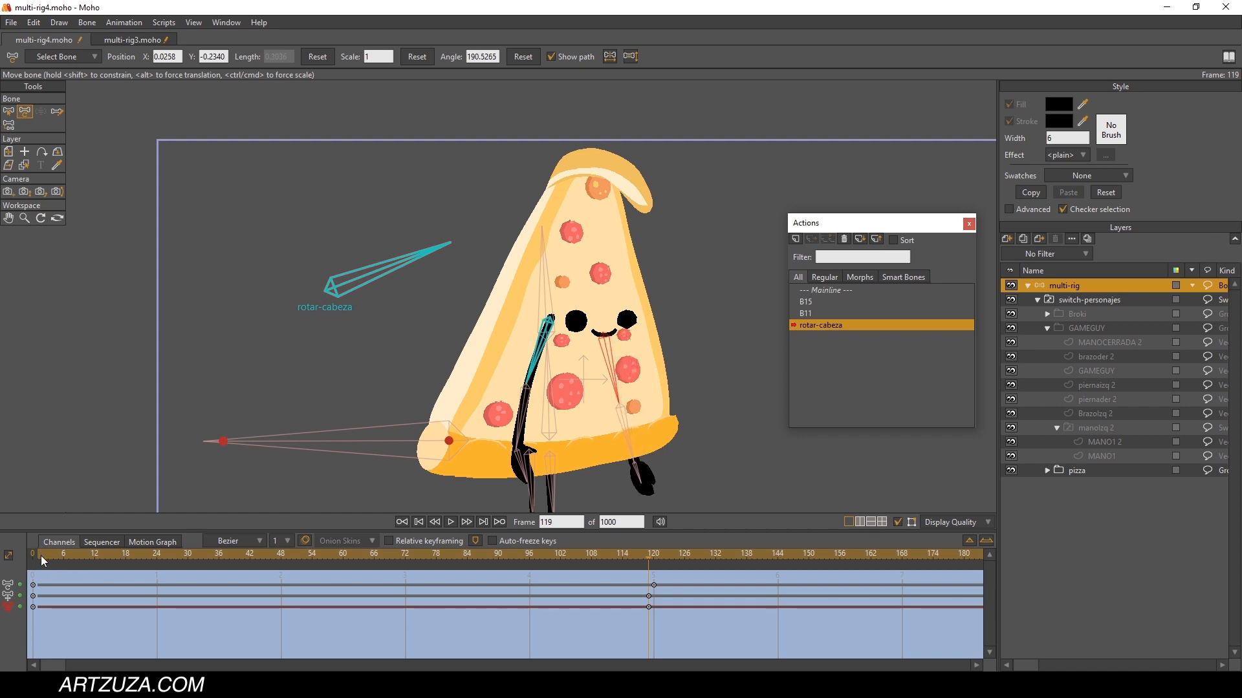
pyautogui.moveTo(41, 557); pyautogui.dragTo(263, 590)
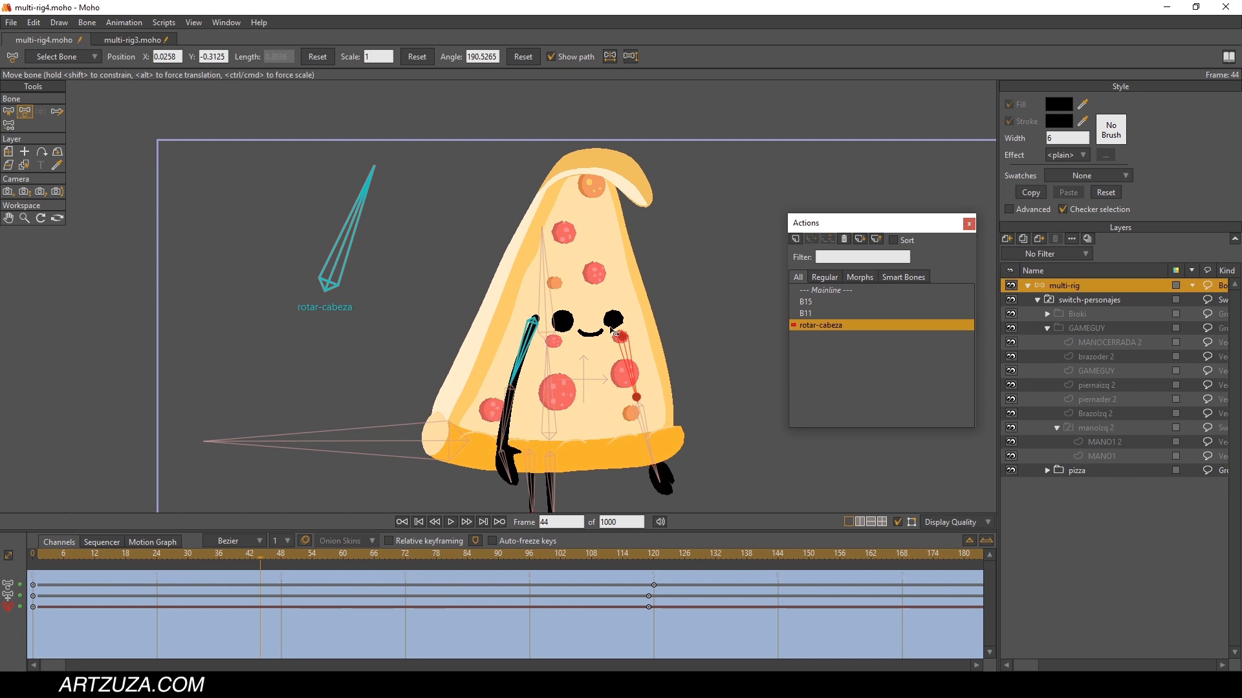
# Step: Hide the pizza, scrub the rotar-cabeza action to preview GAMEGUY's head turn, and return to the Mainline
pyautogui.click(1047, 328)
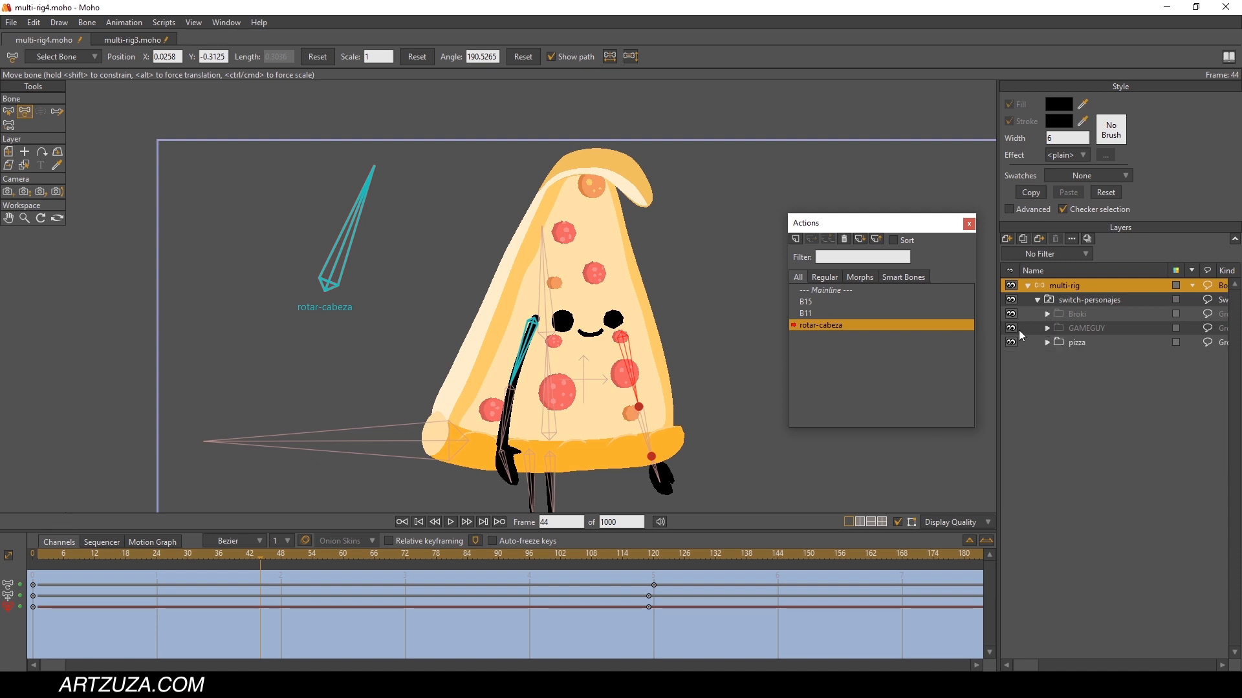
pyautogui.click(1010, 342)
pyautogui.click(1064, 328)
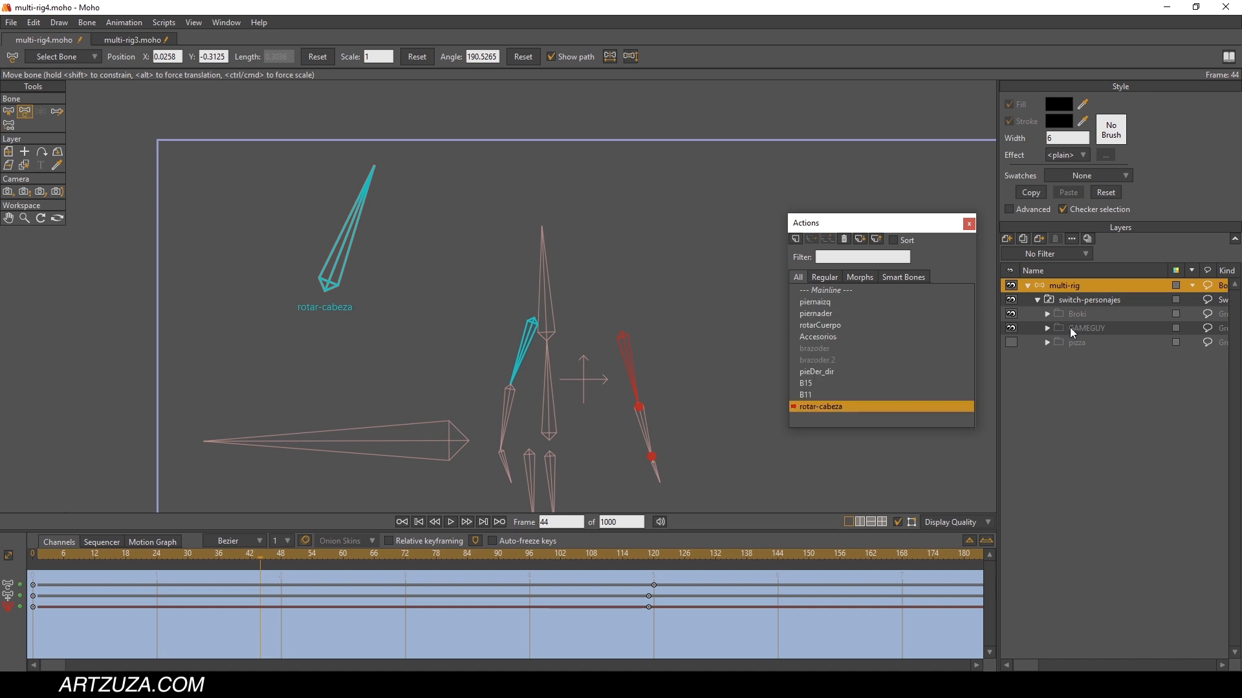
pyautogui.moveTo(44, 551); pyautogui.dragTo(638, 562)
pyautogui.doubleClick(817, 289)
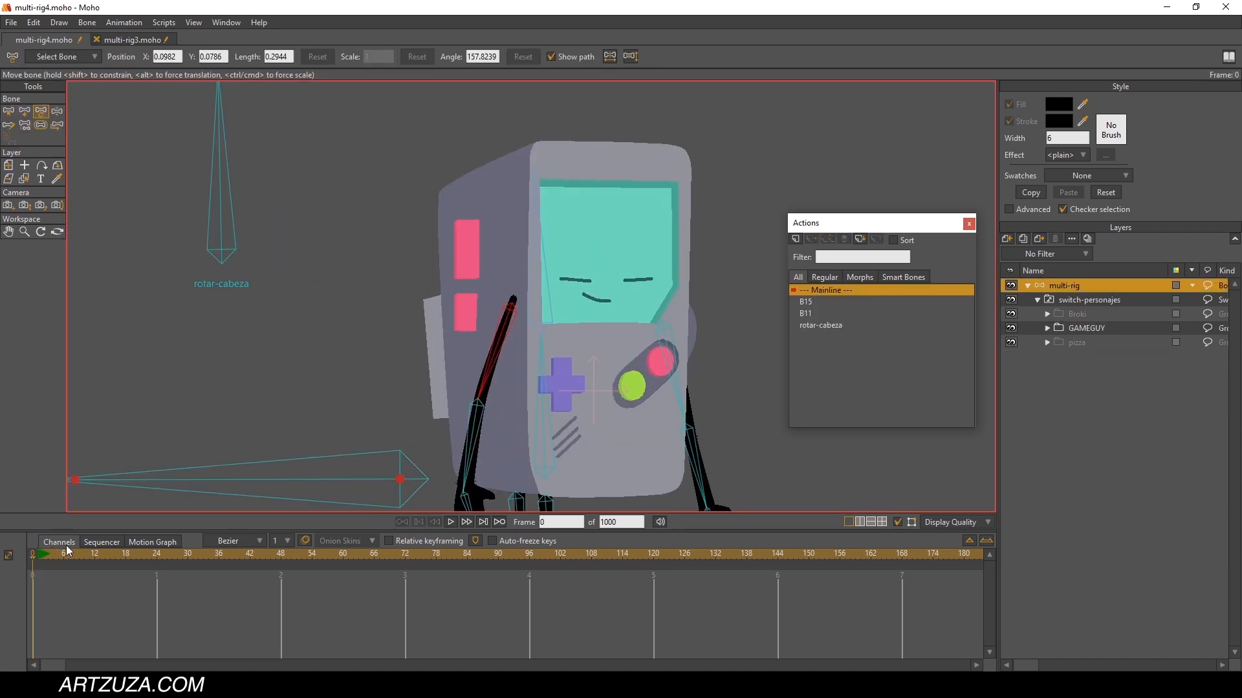
# Step: Make Broki the active character in switch-personajes, and open the rotar-cabeza action at frame 120 with multi-rig selected
pyautogui.rightClick(1066, 299)
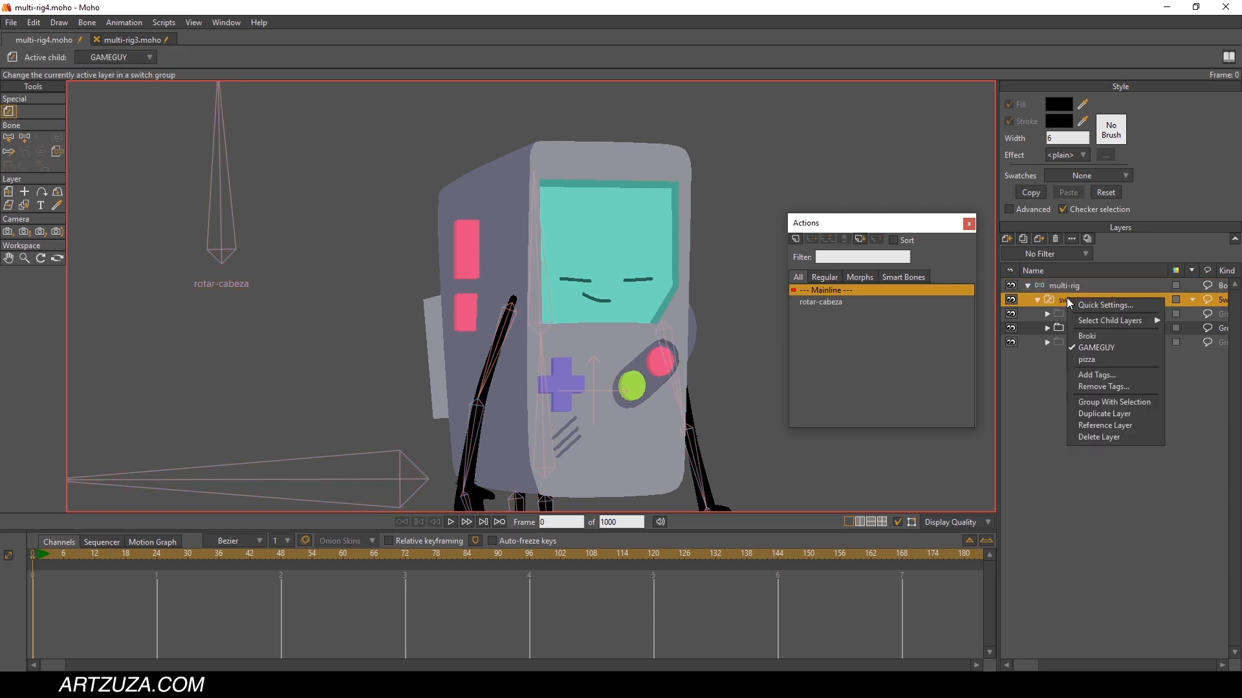
pyautogui.click(1108, 337)
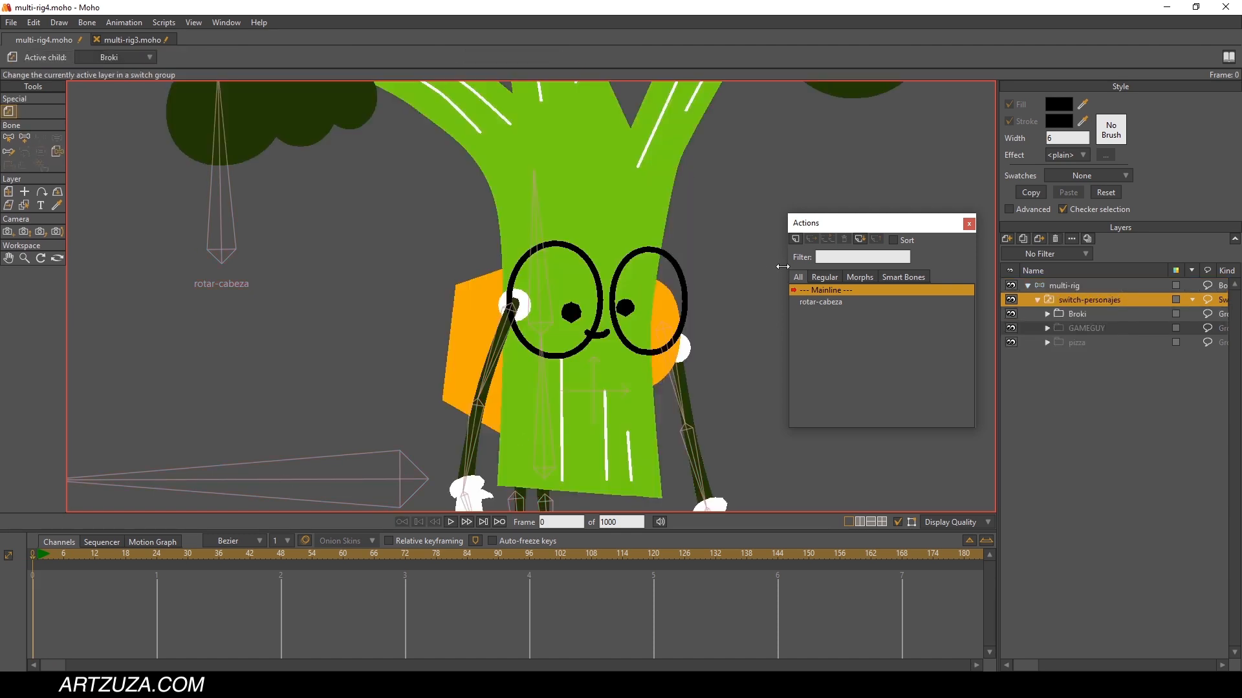
pyautogui.click(824, 301)
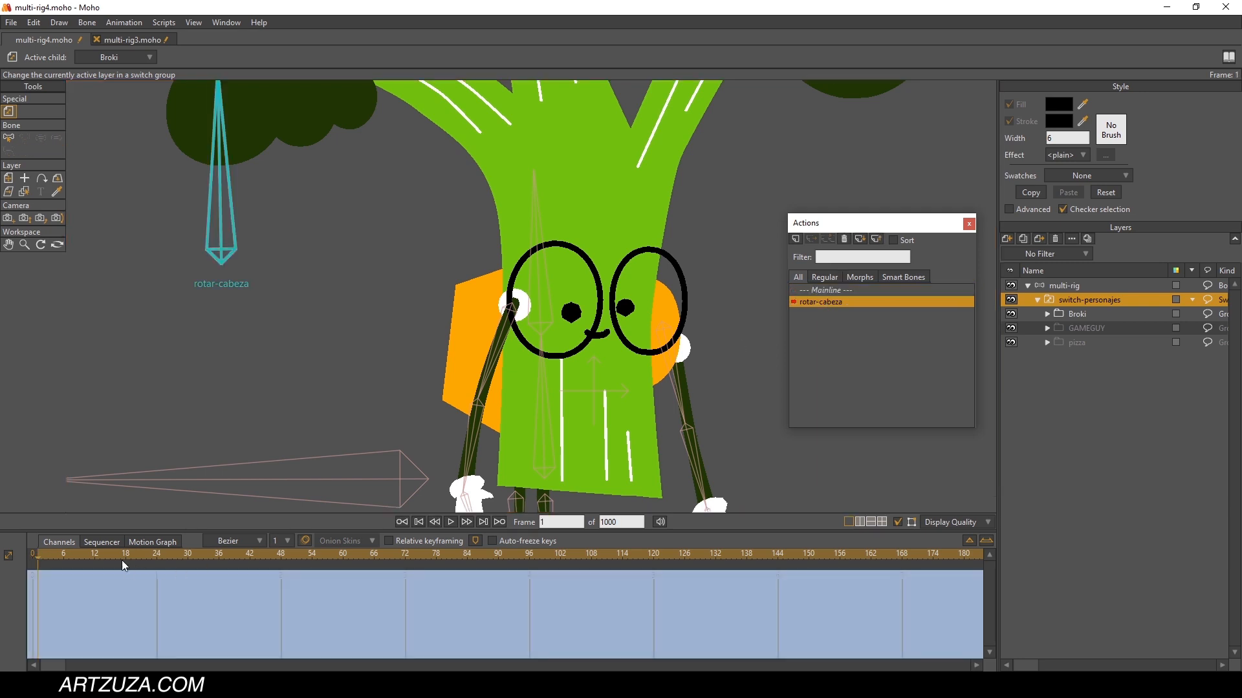
pyautogui.moveTo(123, 565); pyautogui.dragTo(653, 574)
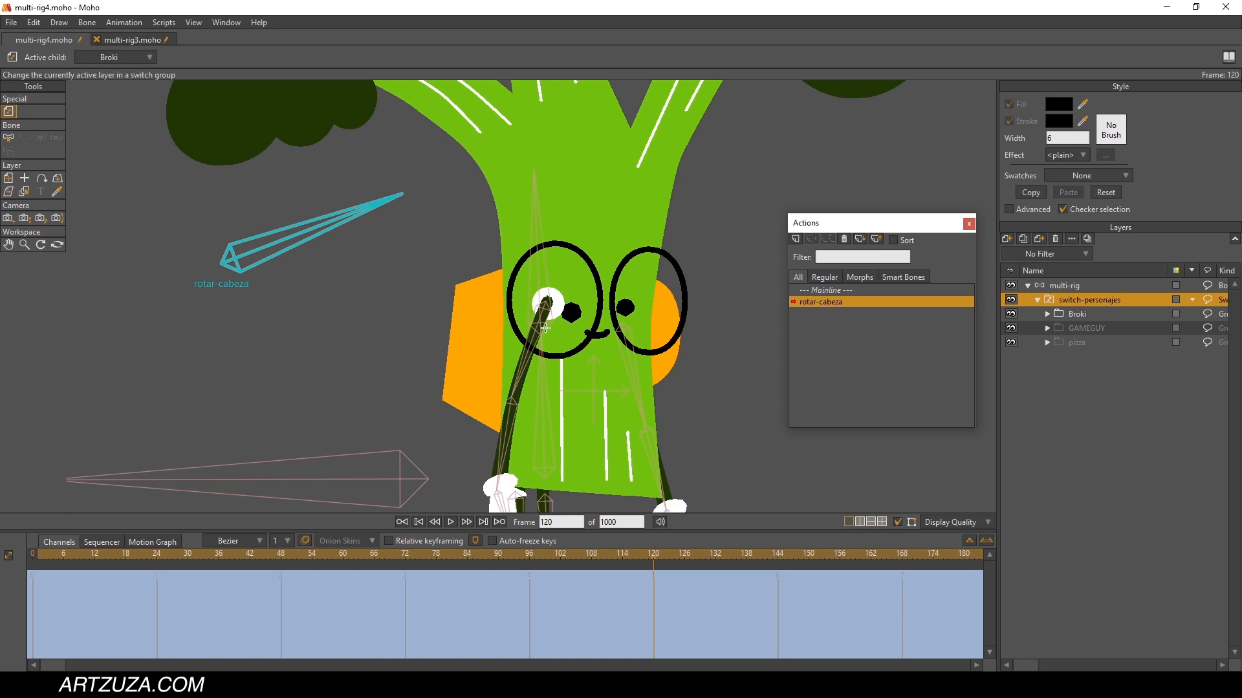
pyautogui.click(1076, 285)
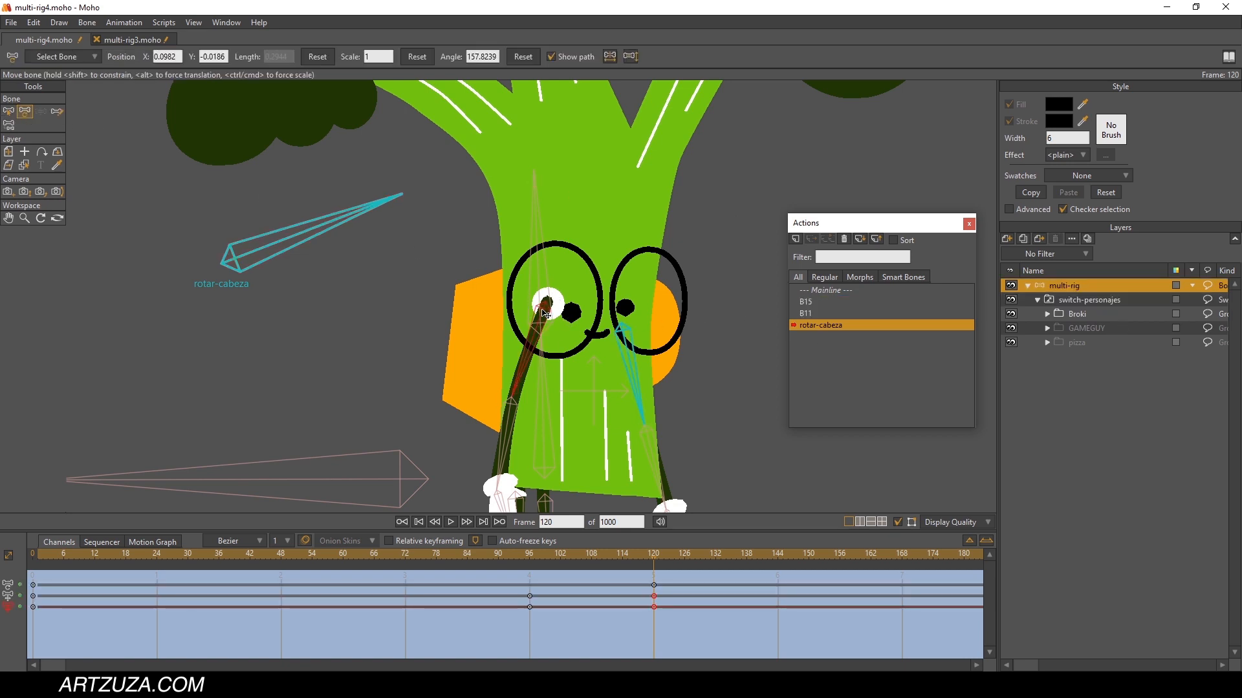
# Step: Move Broki's raised upper-arm bone outward at frame 120, and apply horizontal perspective to all points of the gafas layer
pyautogui.moveTo(545, 309); pyautogui.dragTo(531, 316)
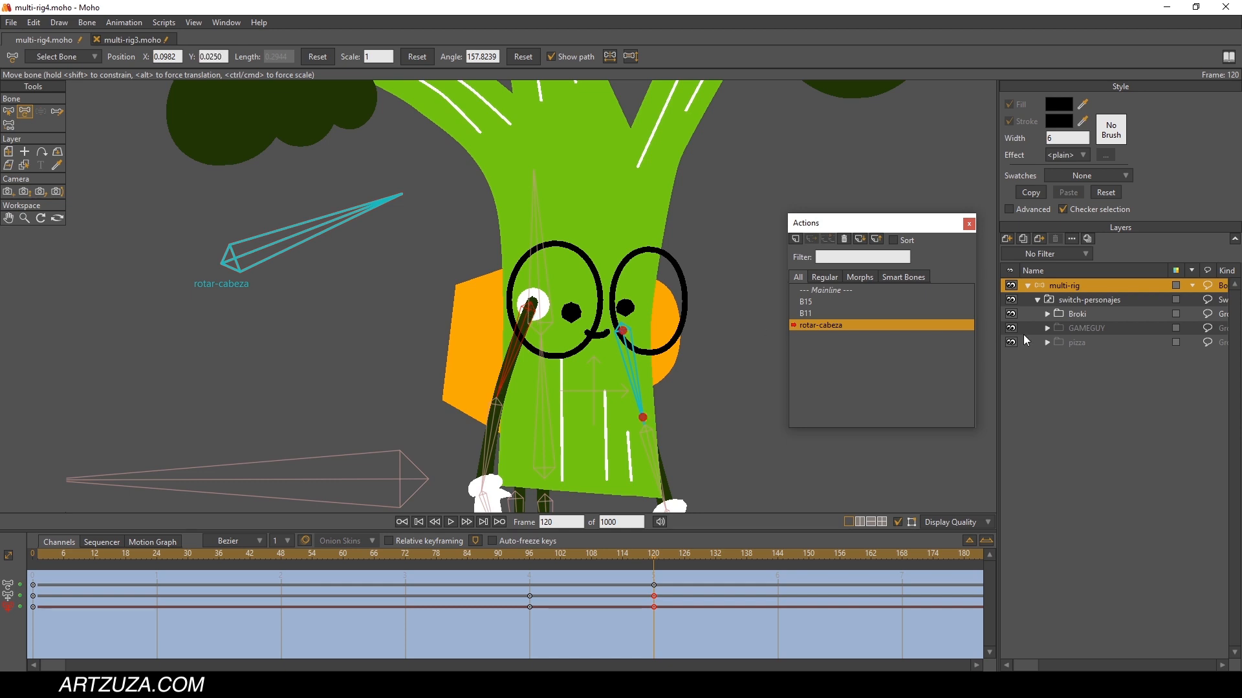
pyautogui.click(1037, 299)
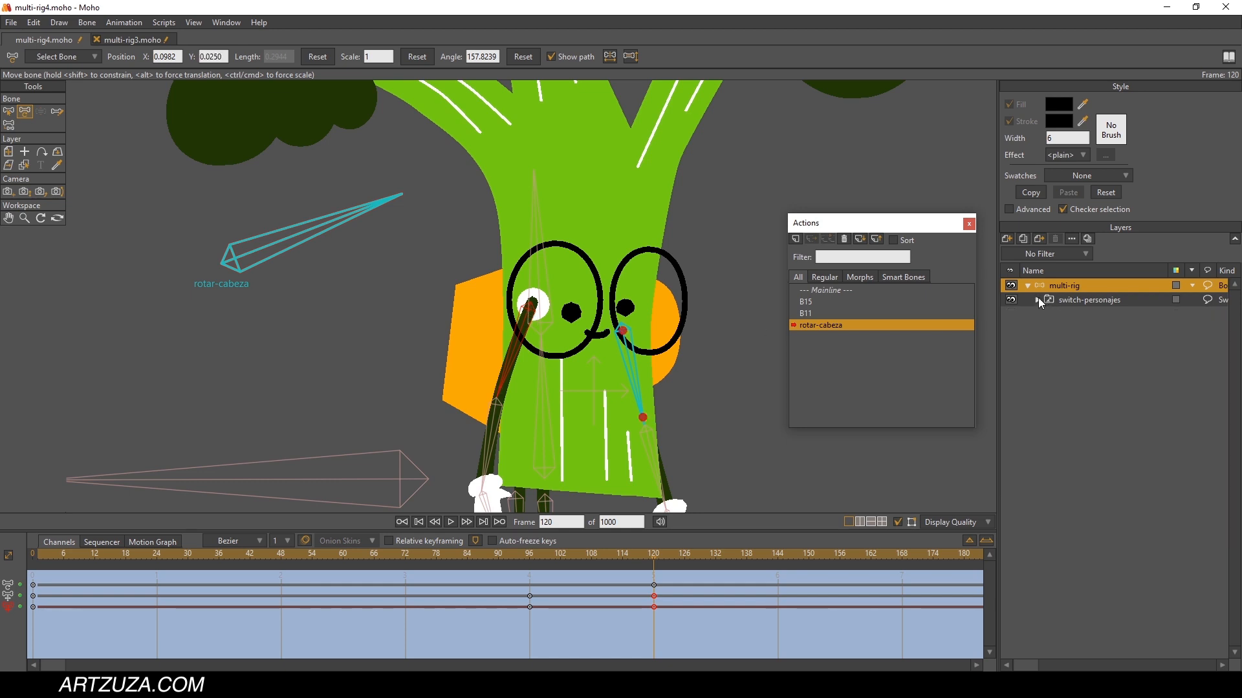
pyautogui.click(1038, 300)
pyautogui.click(1047, 315)
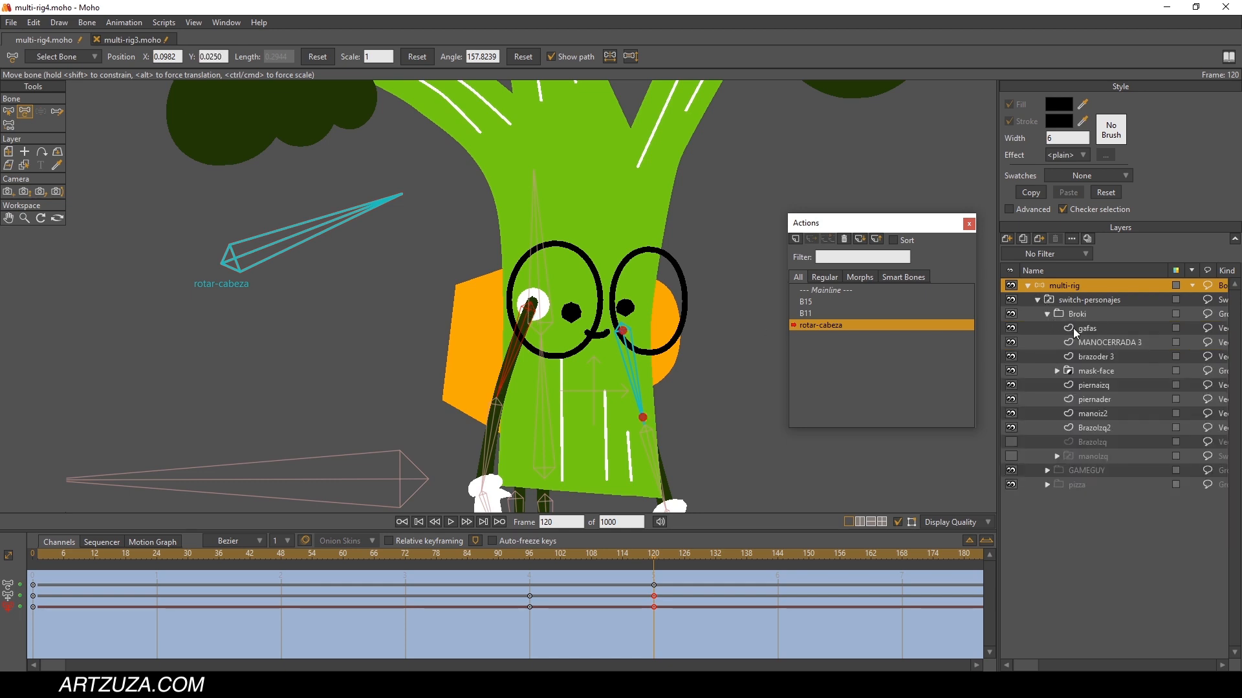
pyautogui.click(1073, 328)
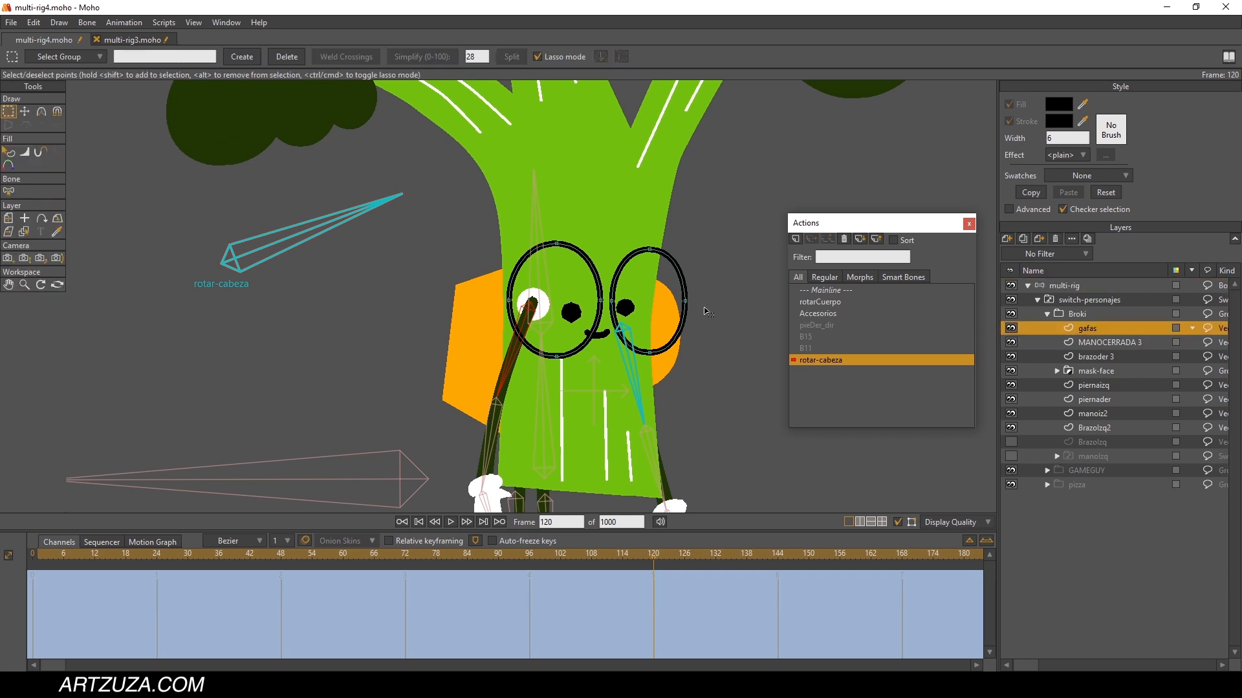
pyautogui.moveTo(562, 224)
pyautogui.mouseDown()
pyautogui.moveTo(501, 216)
pyautogui.moveTo(482, 116)
pyautogui.moveTo(557, 213)
pyautogui.mouseUp()
pyautogui.click(11, 128)
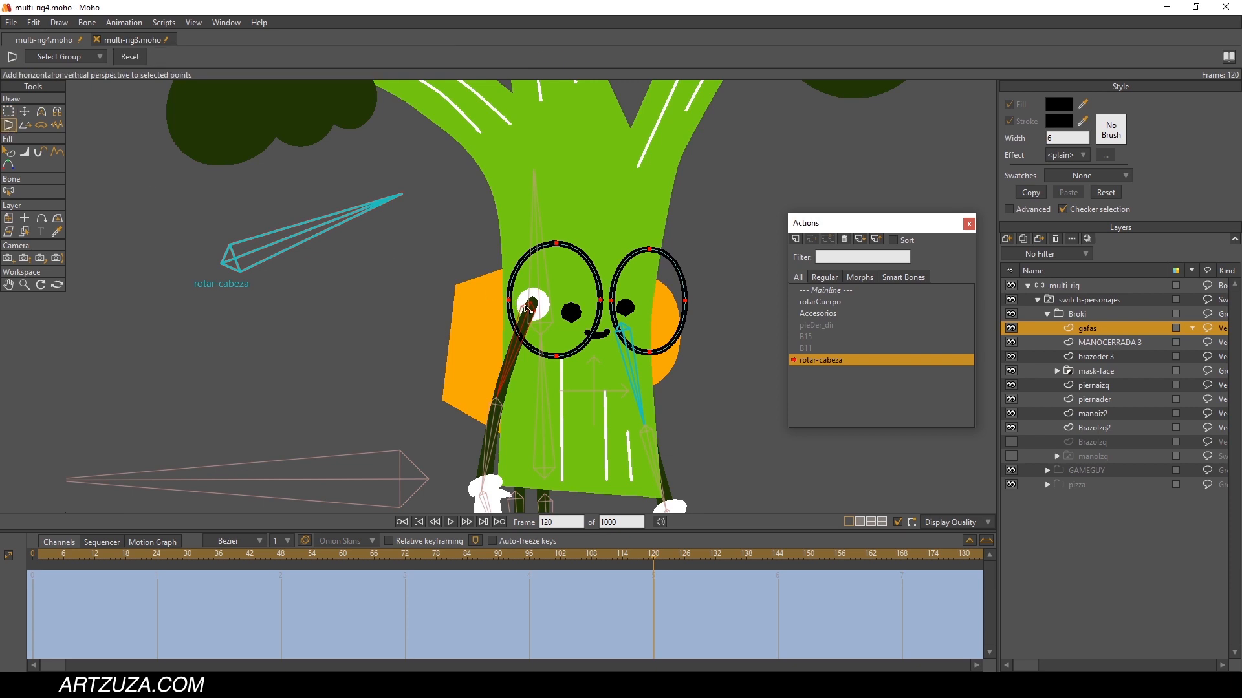
pyautogui.moveTo(601, 311); pyautogui.dragTo(528, 301)
pyautogui.click(27, 114)
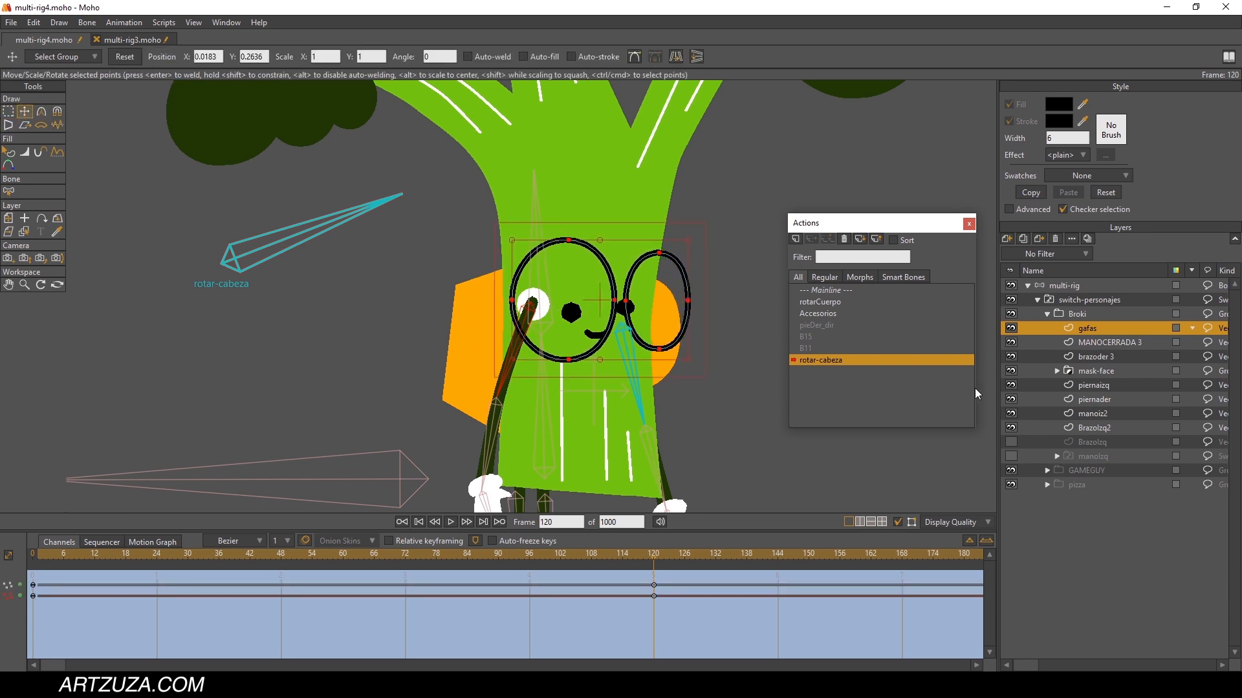
# Step: Rotate Broki's mask-face layer about 3° in X and 10.8° in Y, and move it to about X -0.126
pyautogui.click(1097, 369)
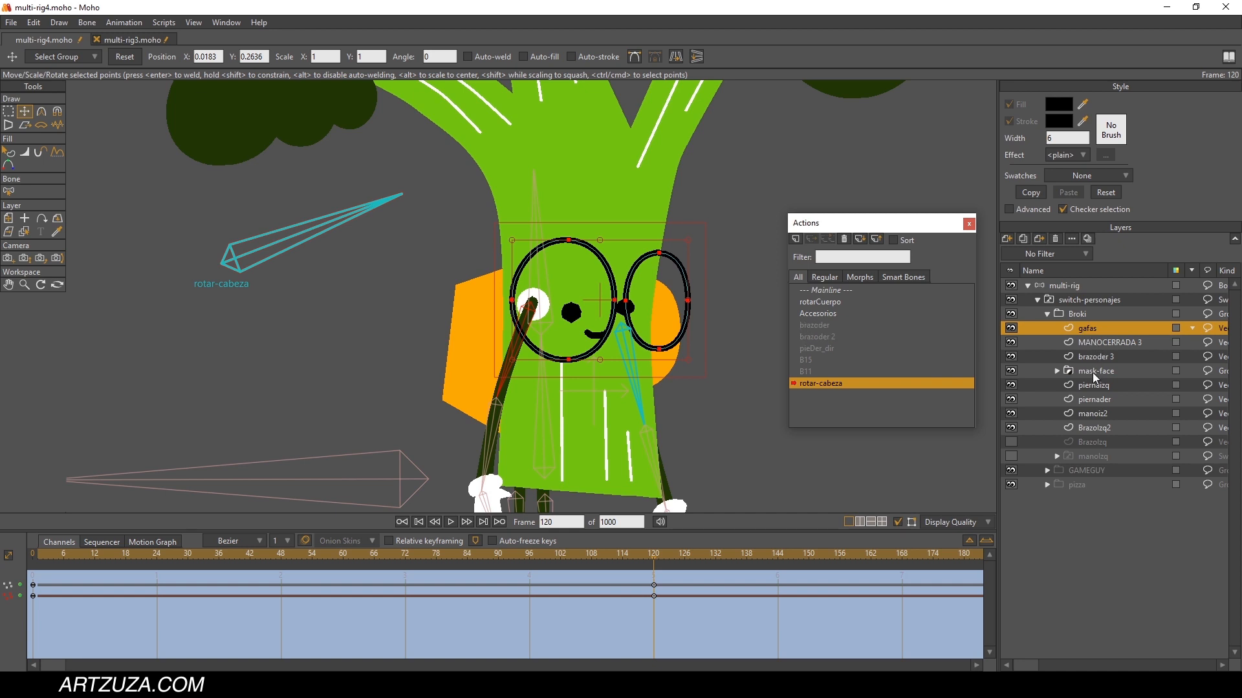
pyautogui.click(62, 142)
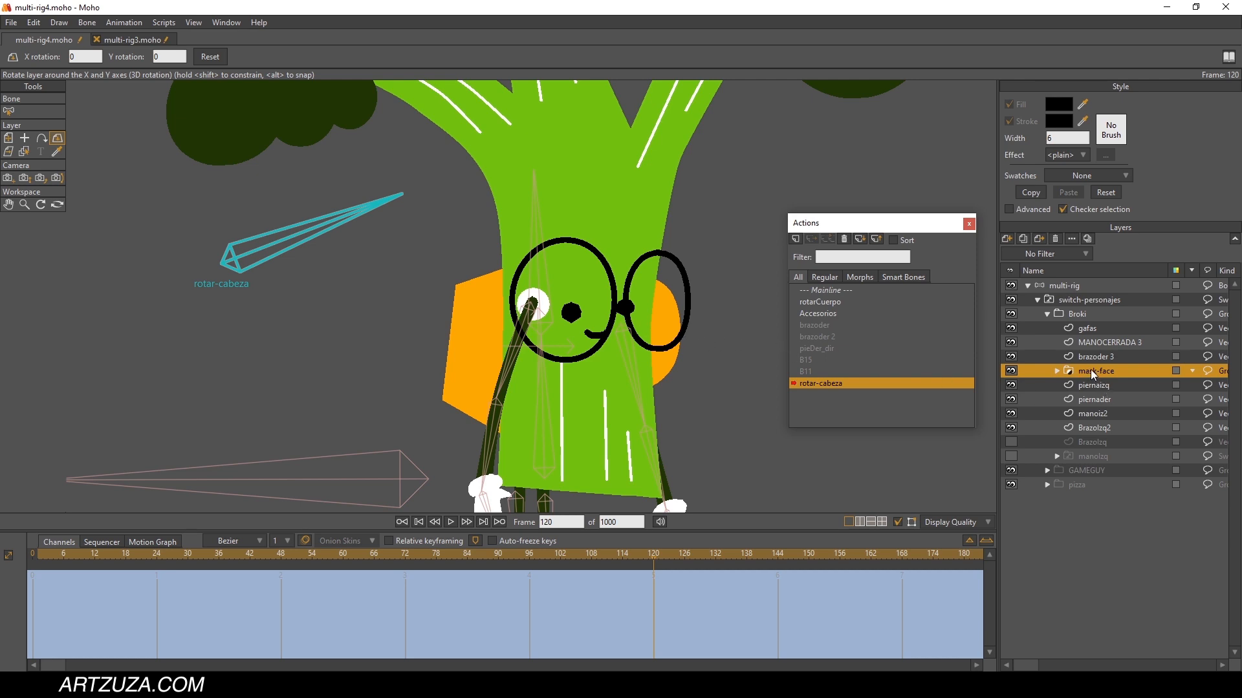
pyautogui.moveTo(589, 286); pyautogui.dragTo(656, 293)
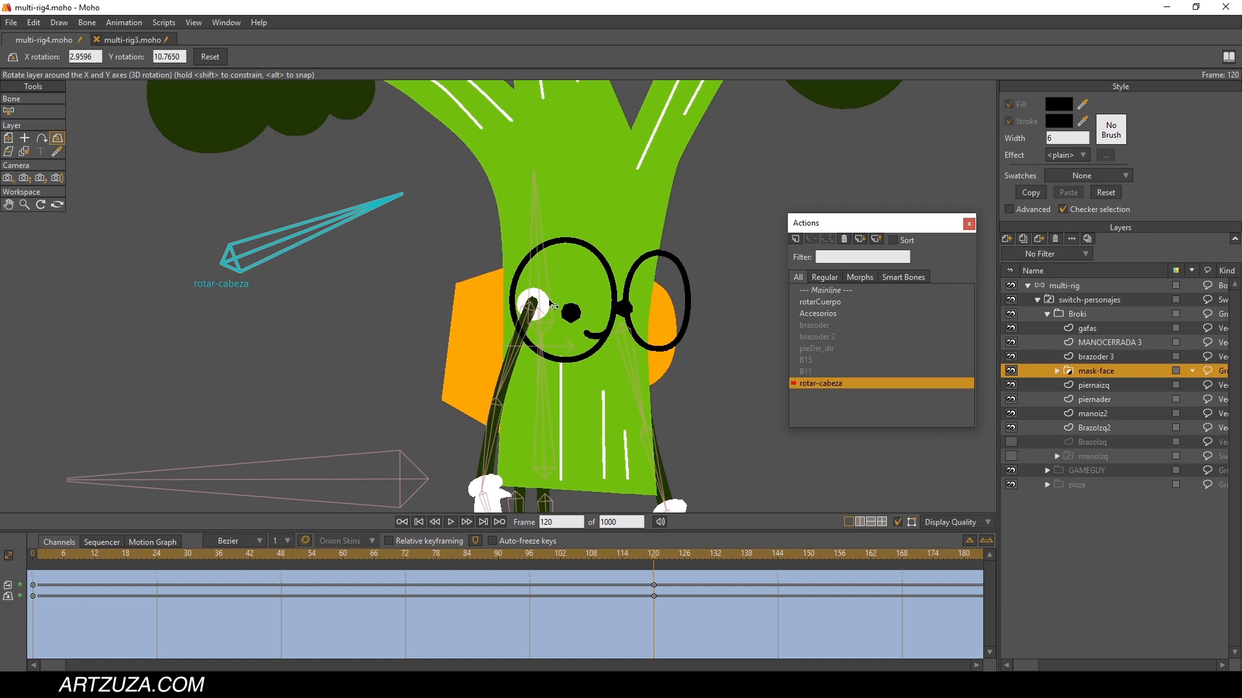
pyautogui.click(9, 139)
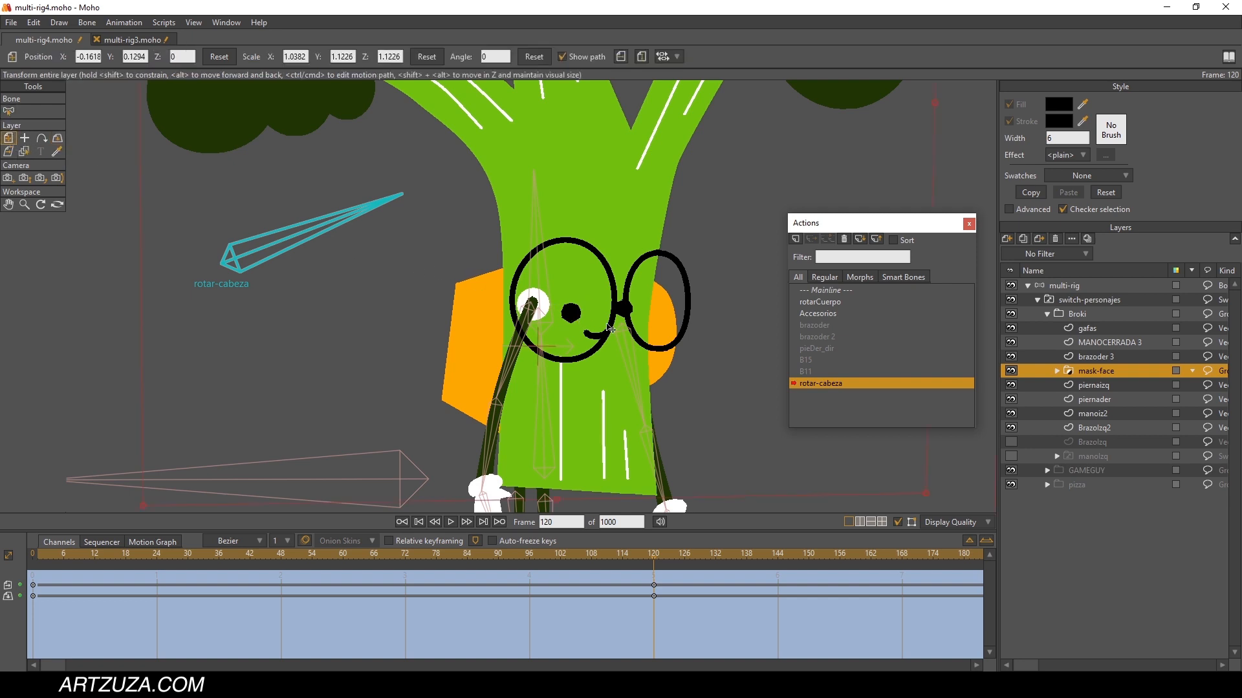
pyautogui.moveTo(610, 328); pyautogui.dragTo(622, 328)
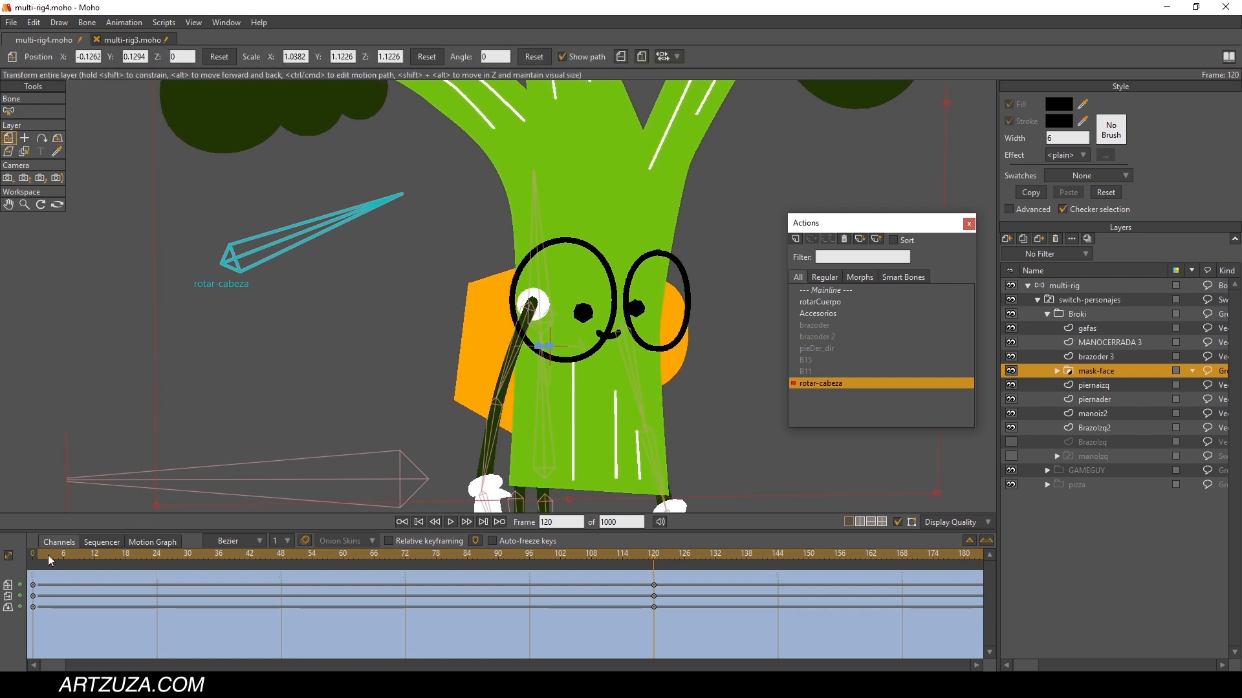
# Step: Scrub the rotar-cabeza action to check how Broki's face, glasses and arms move together
pyautogui.moveTo(51, 560); pyautogui.dragTo(493, 560)
pyautogui.scroll(-5, 602, 312)
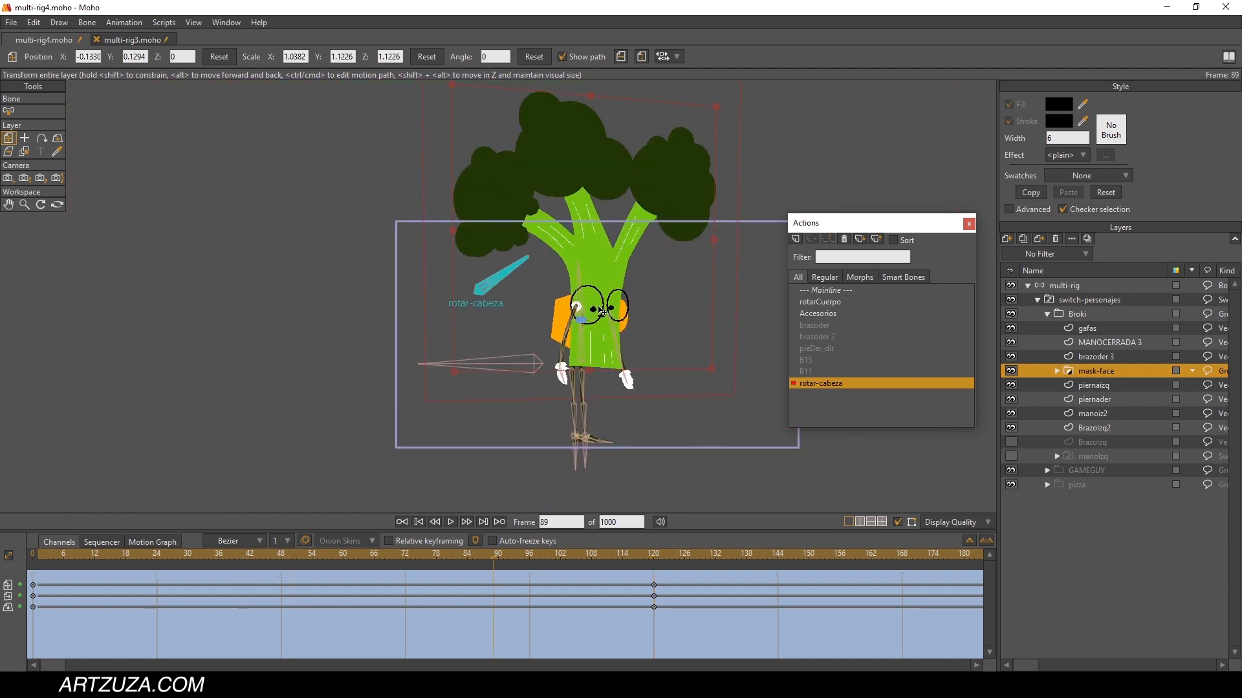
pyautogui.scroll(4, 602, 311)
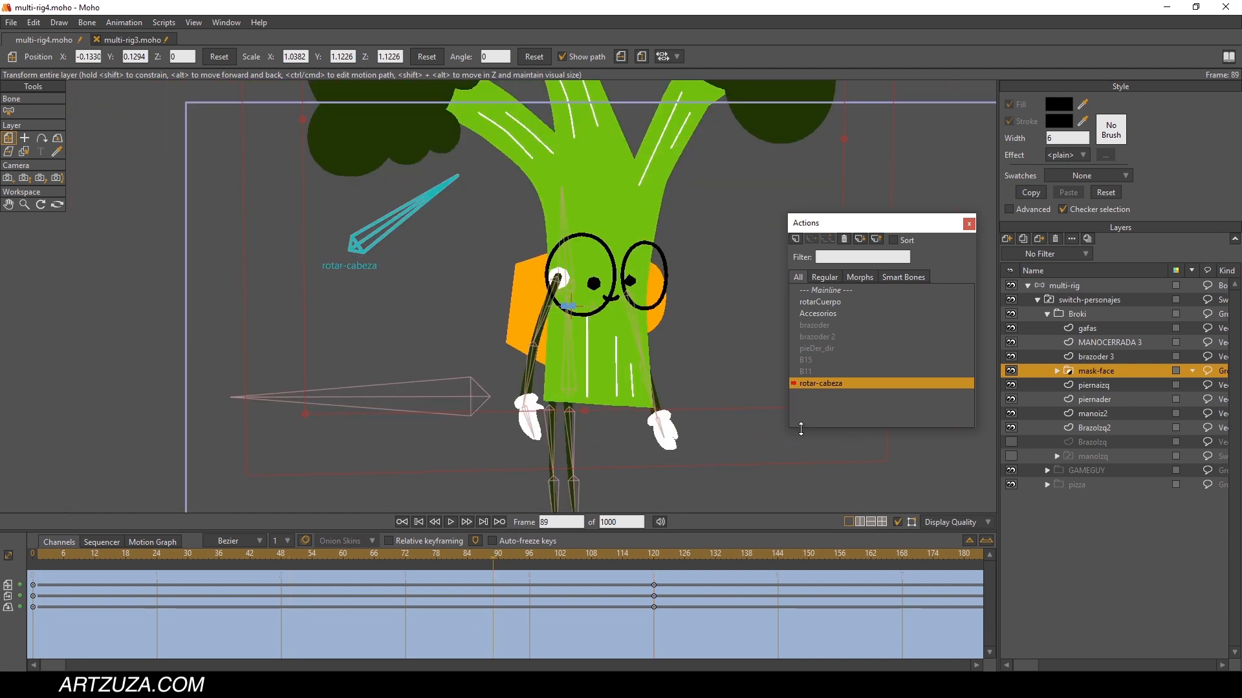
# Step: Move multi-rig's upper-arm bone beside the glasses inward to about Y -0.011 at frame 120 of rotar-cabeza, and scrub to check it
pyautogui.click(653, 558)
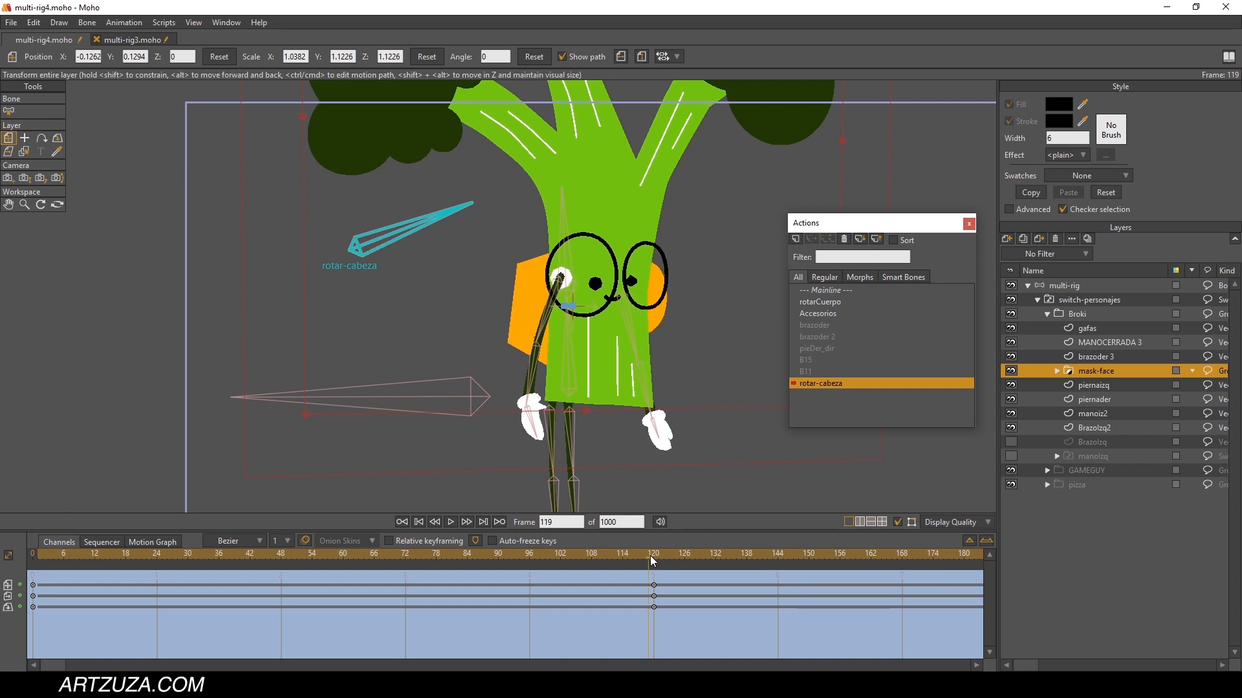
pyautogui.click(1070, 286)
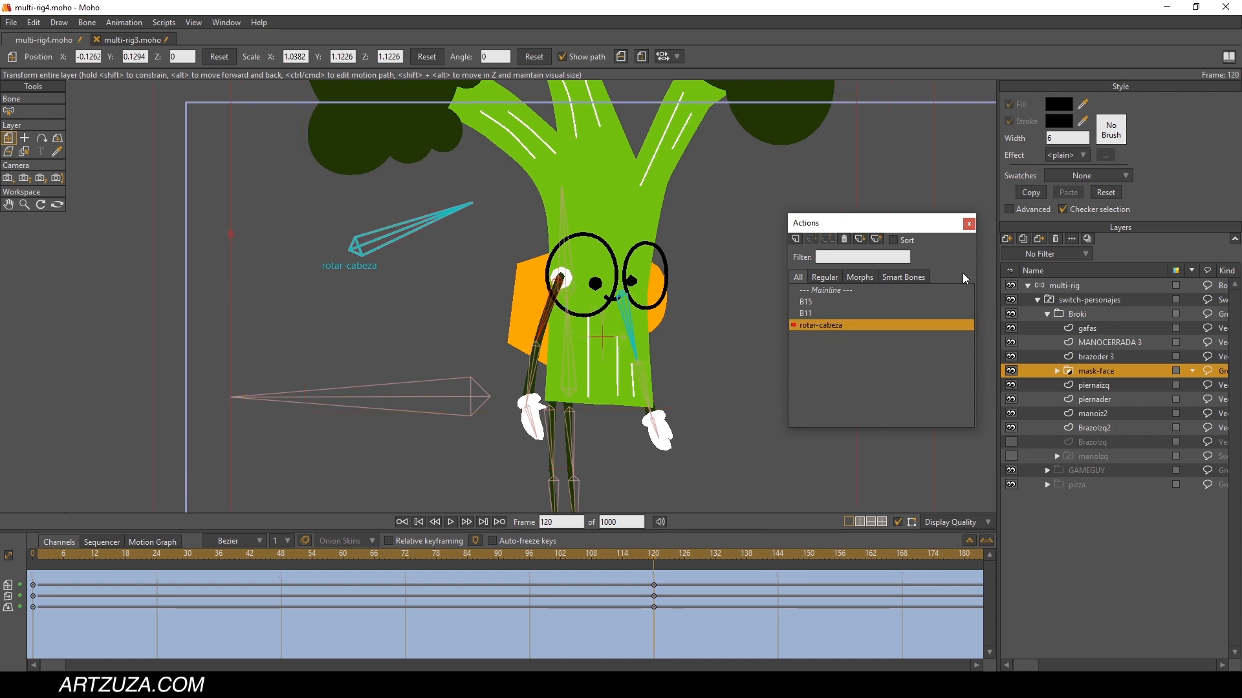
pyautogui.click(25, 112)
pyautogui.click(555, 284)
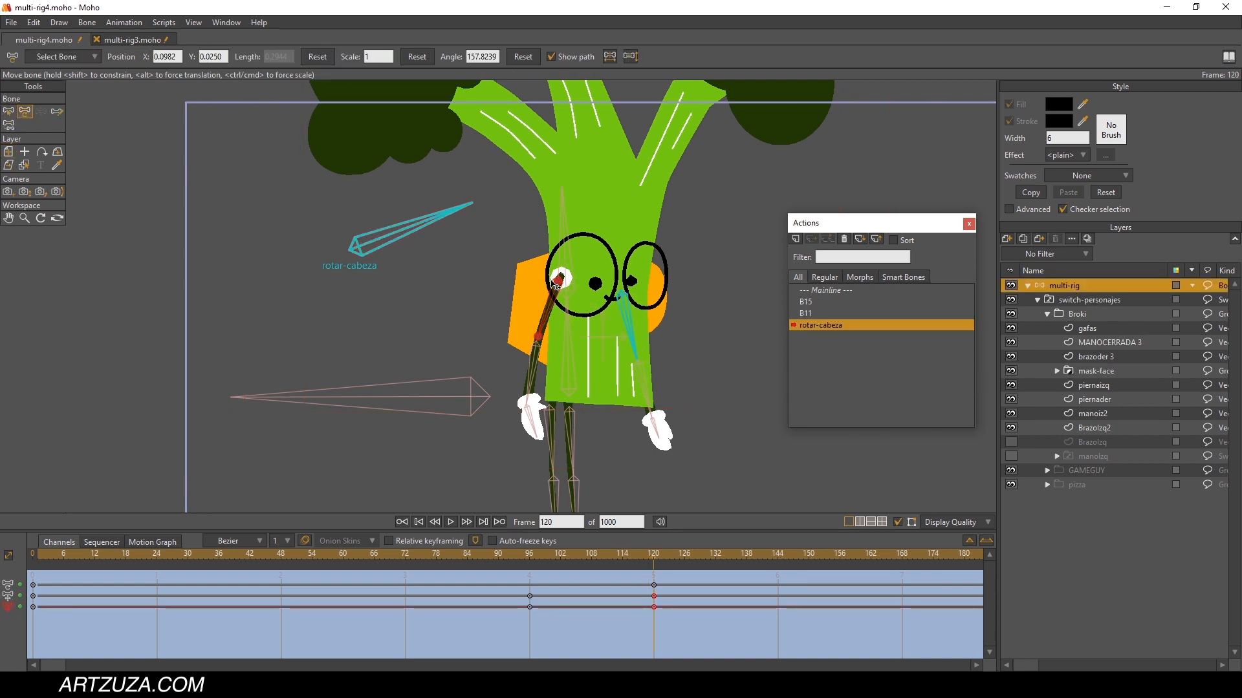
pyautogui.moveTo(560, 285); pyautogui.dragTo(525, 314)
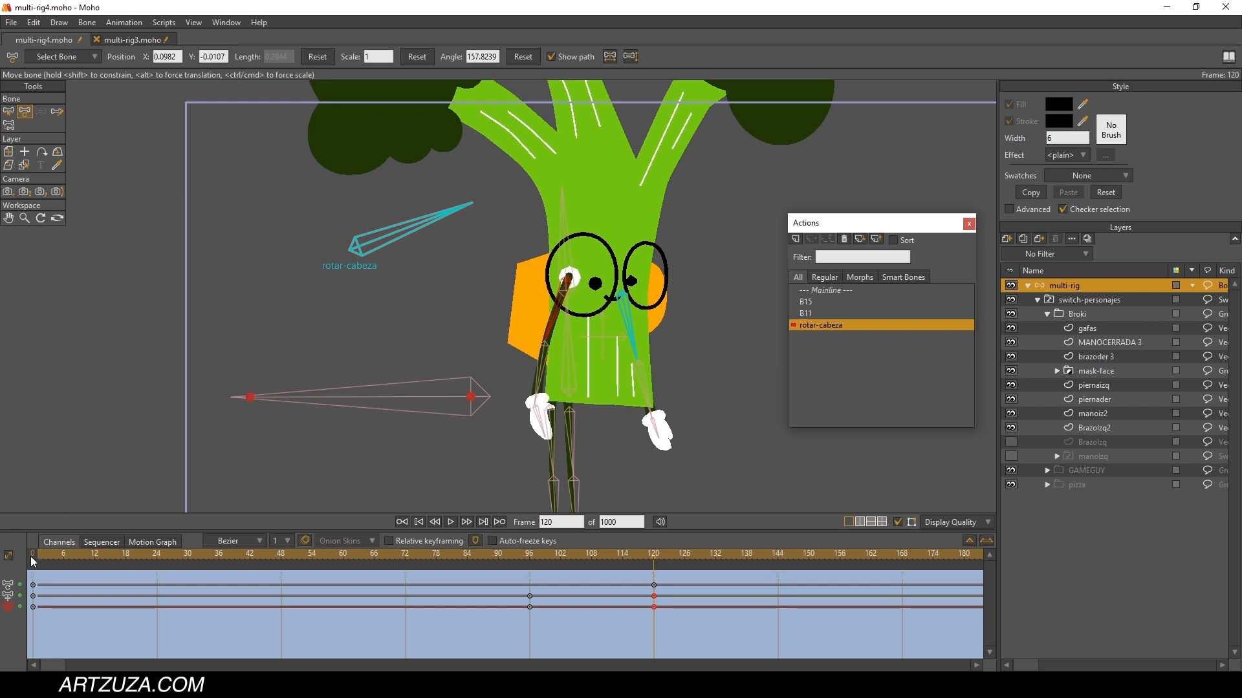
pyautogui.moveTo(40, 558); pyautogui.dragTo(588, 598)
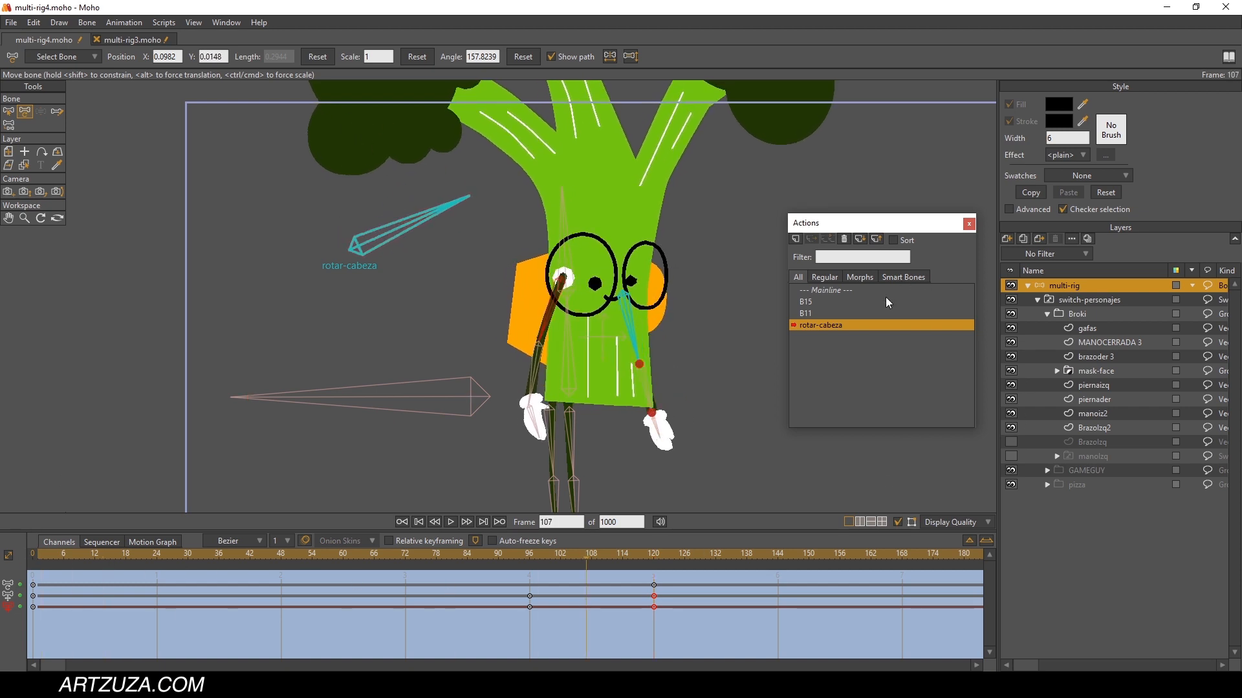
# Step: Return to the Mainline and rotate the rotar-cabeza bone at frame 34 with Manipulate Bones to test Broki's head turn
pyautogui.click(853, 293)
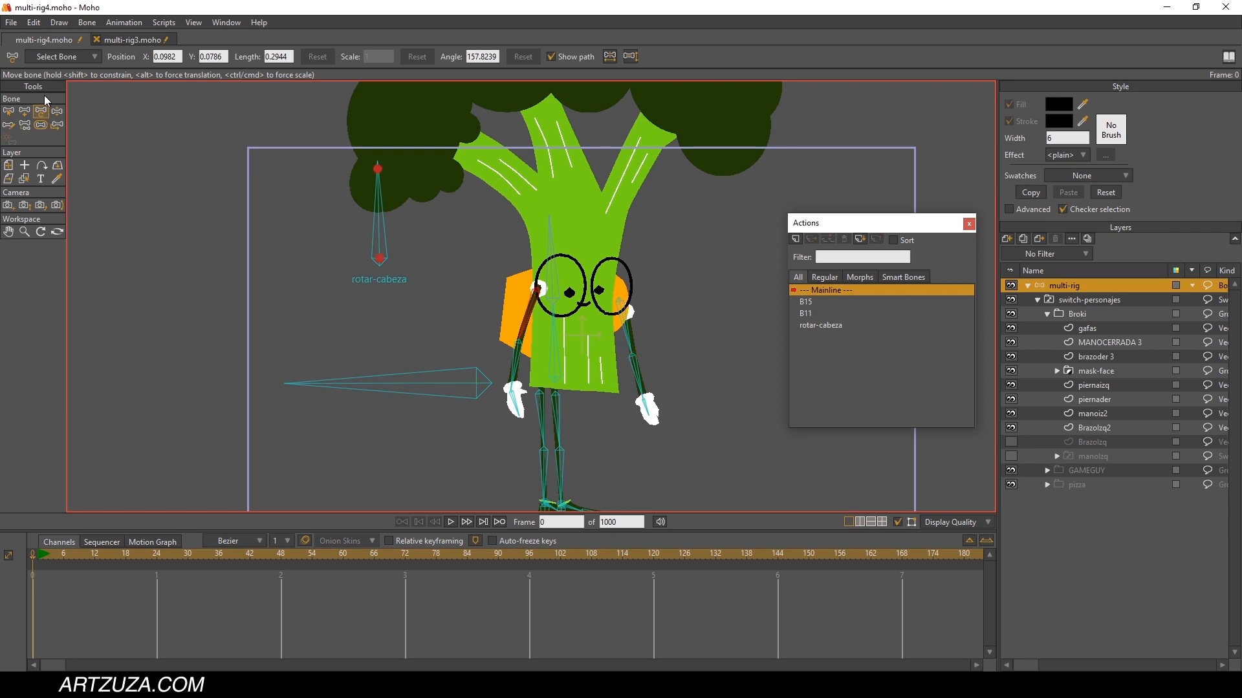
pyautogui.click(57, 113)
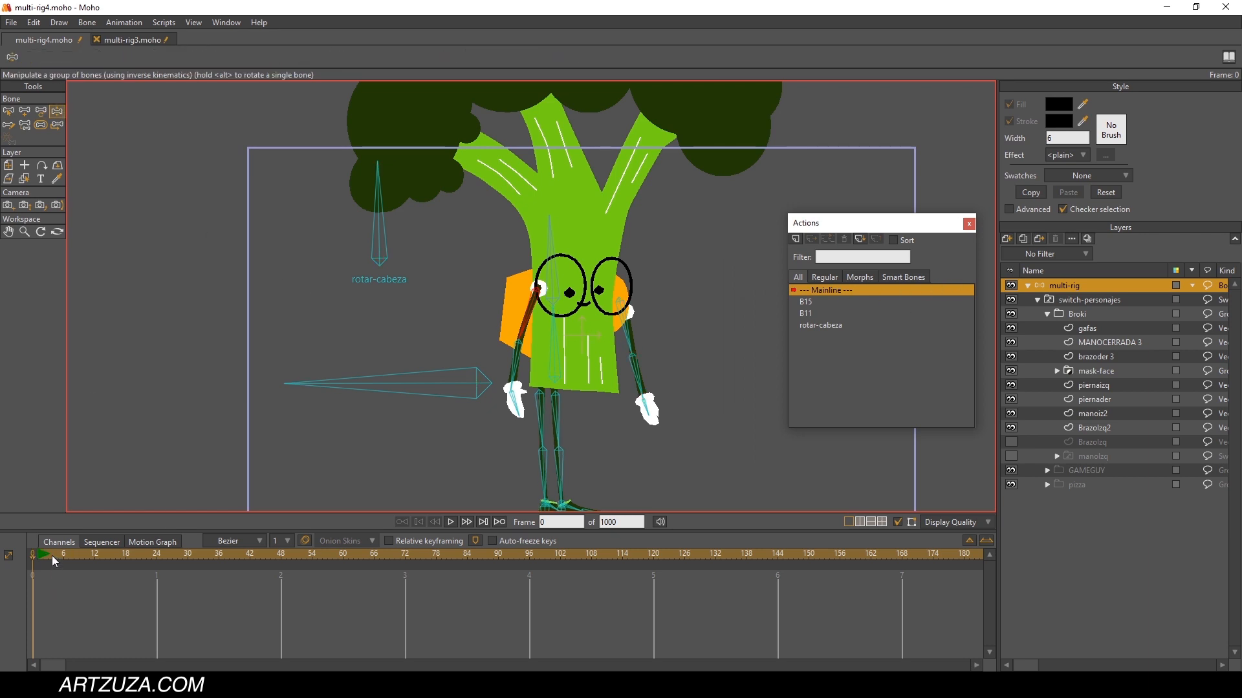
pyautogui.moveTo(55, 562); pyautogui.dragTo(208, 562)
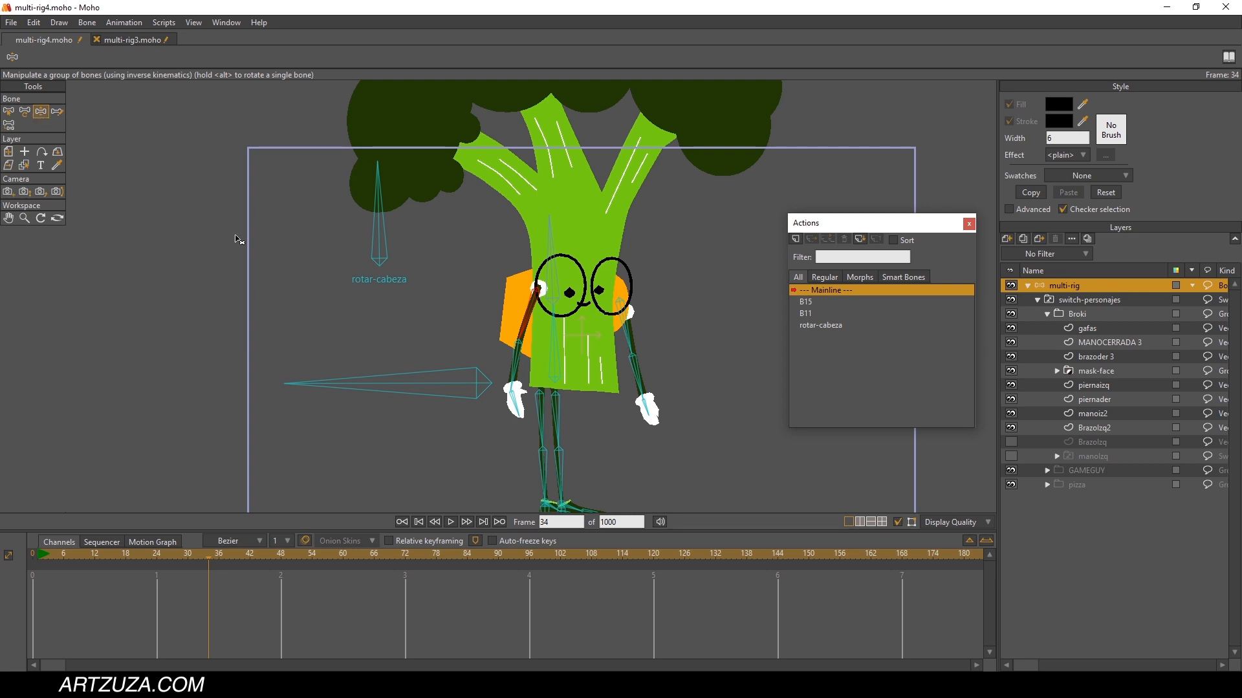
pyautogui.moveTo(380, 234); pyautogui.dragTo(450, 211)
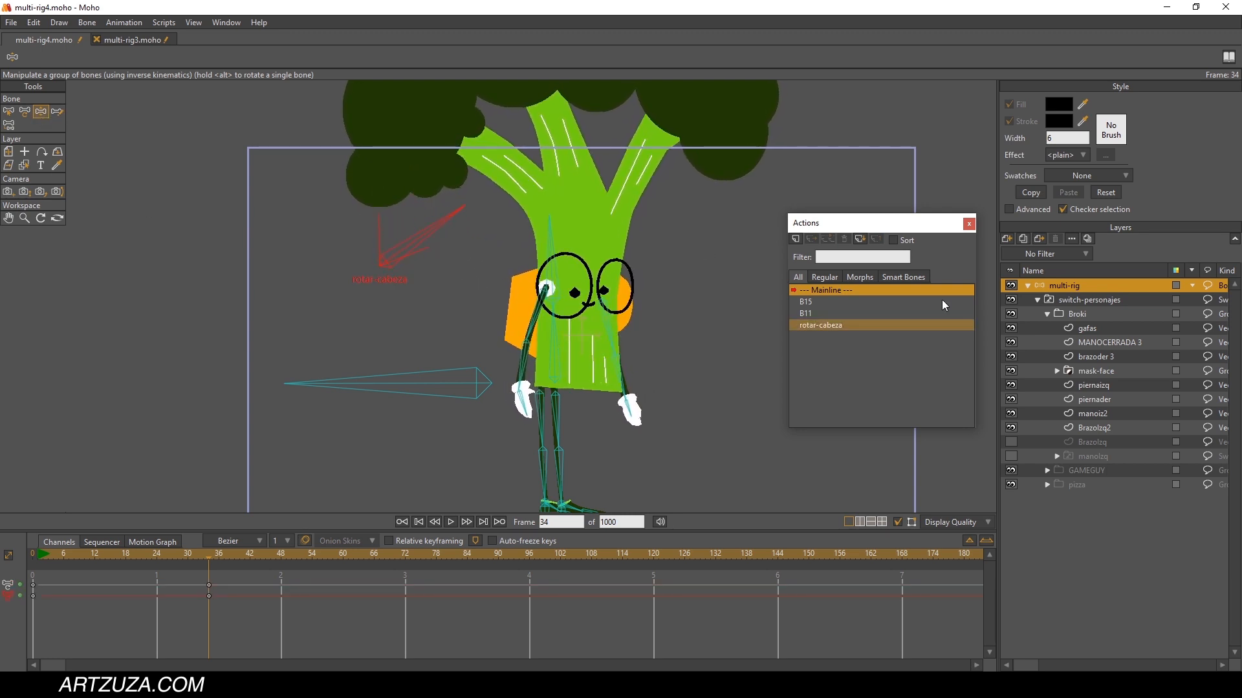
# Step: Switch switch-personajes to GAMEGUY, and rotate multi-rig's rotar-cabeza bone back toward vertical to test the turn
pyautogui.rightClick(1072, 306)
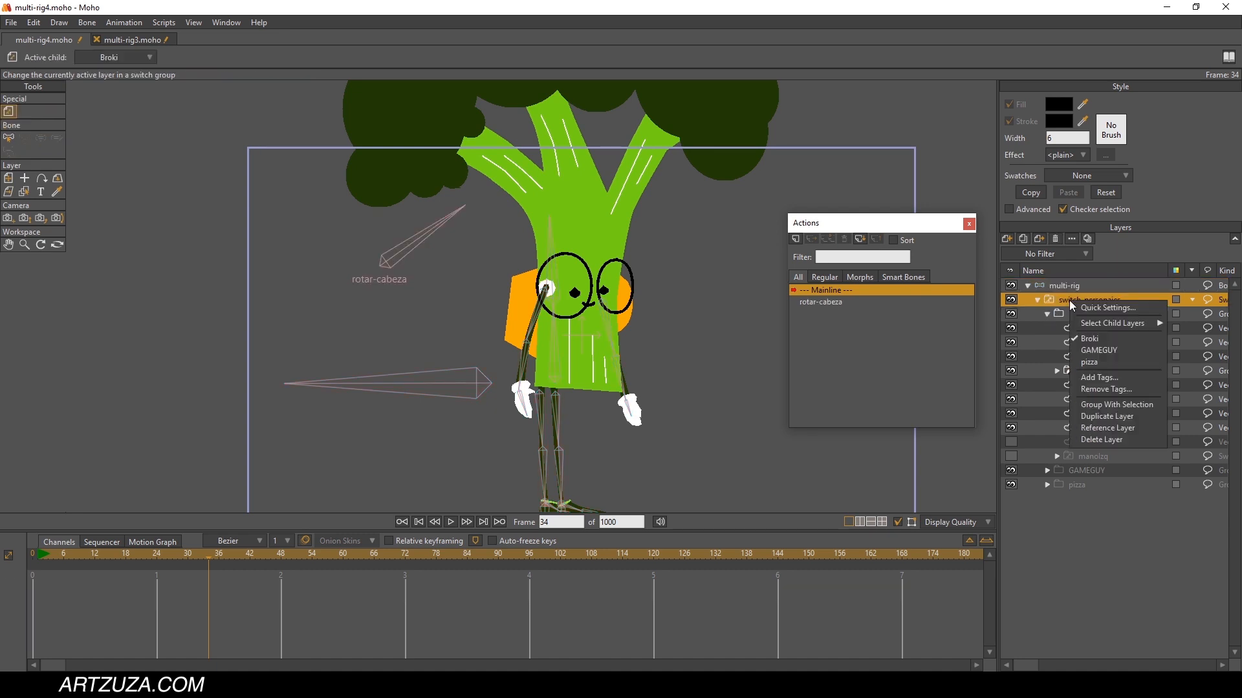
pyautogui.click(1114, 350)
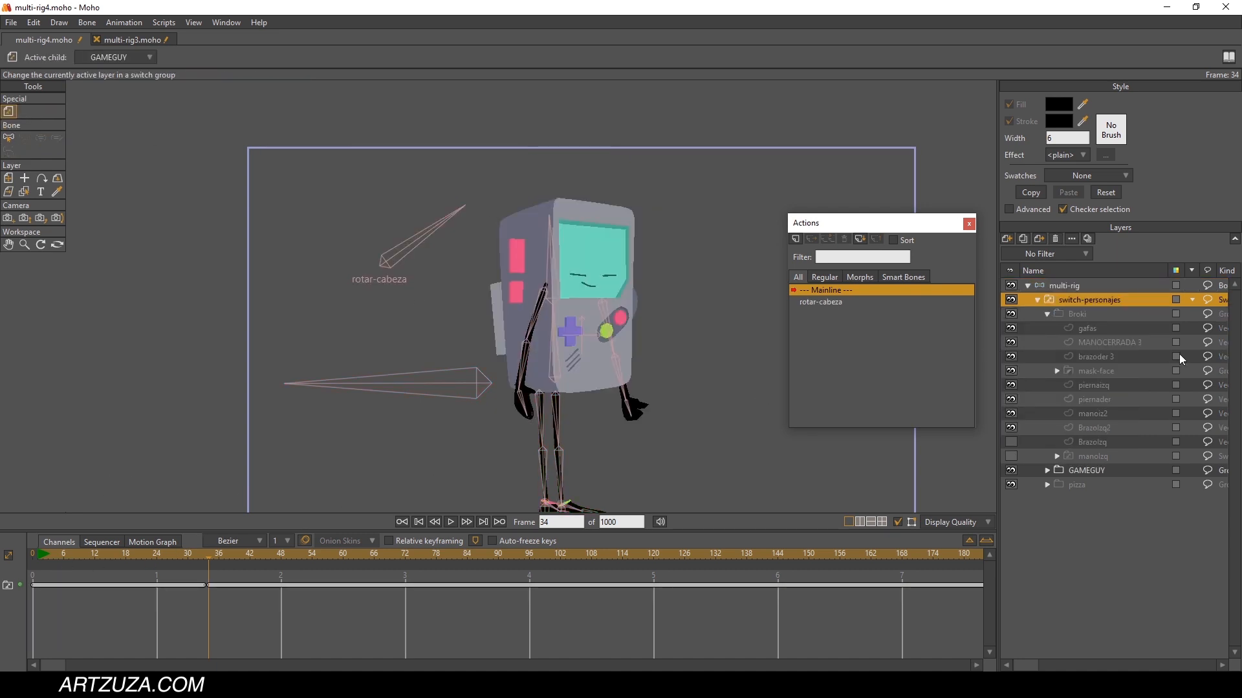
pyautogui.click(1083, 285)
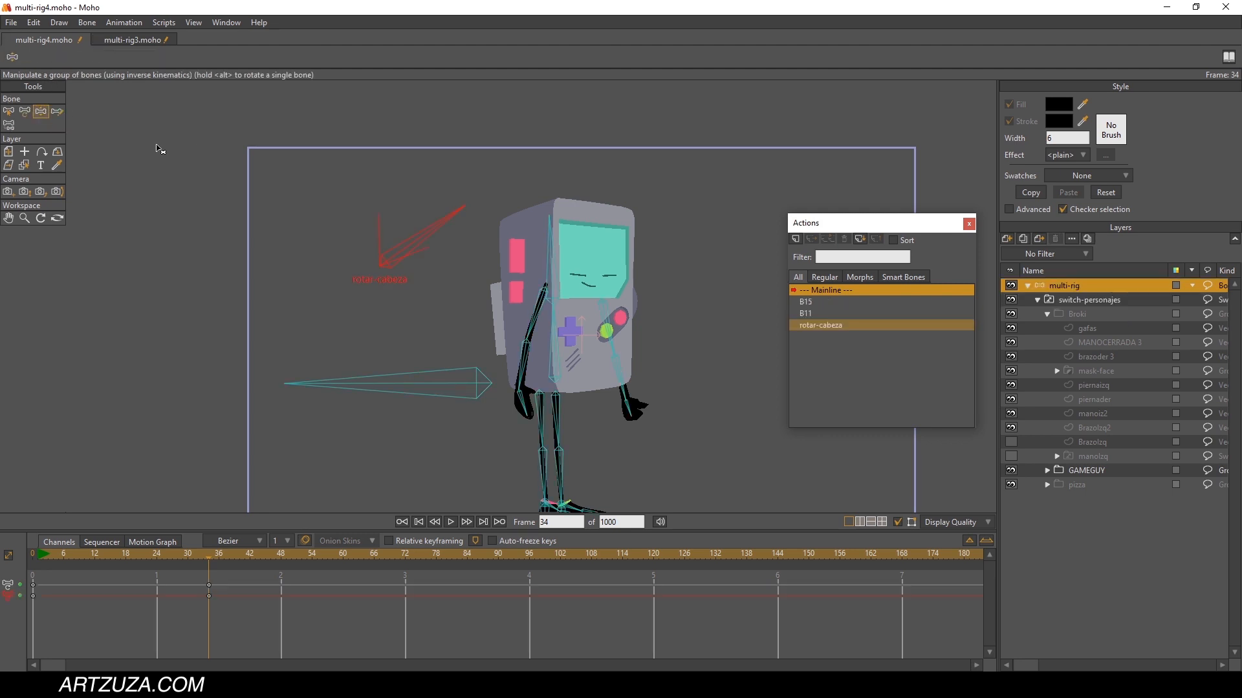
pyautogui.moveTo(414, 247); pyautogui.dragTo(391, 189)
# Step: Switch switch-personajes to pizza, and swing multi-rig's rotar-cabeza bone to test the character's response
pyautogui.click(1047, 314)
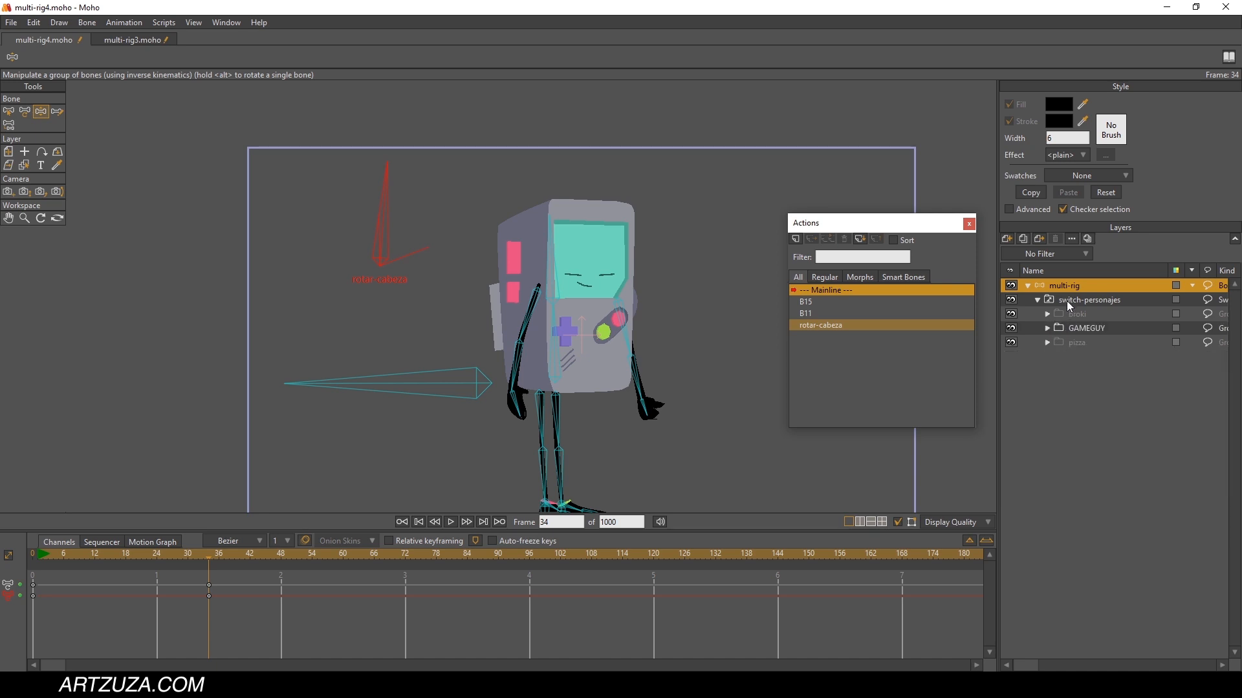
pyautogui.rightClick(1065, 300)
pyautogui.click(1100, 360)
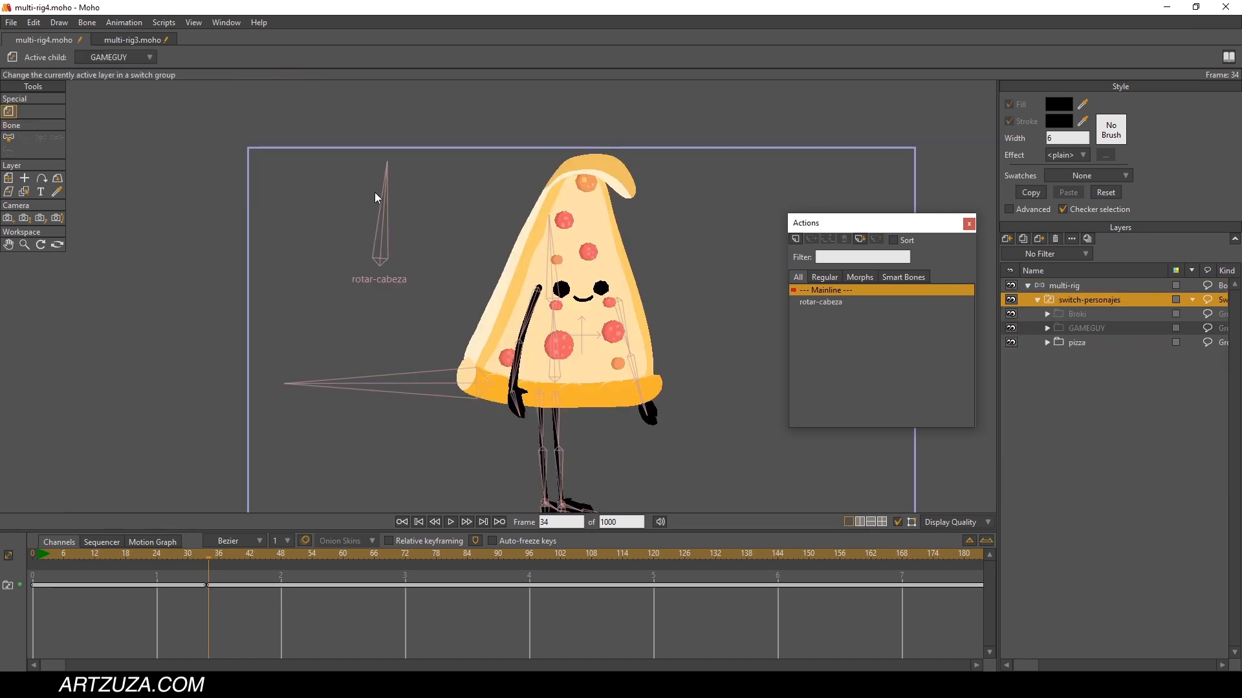
pyautogui.click(1129, 288)
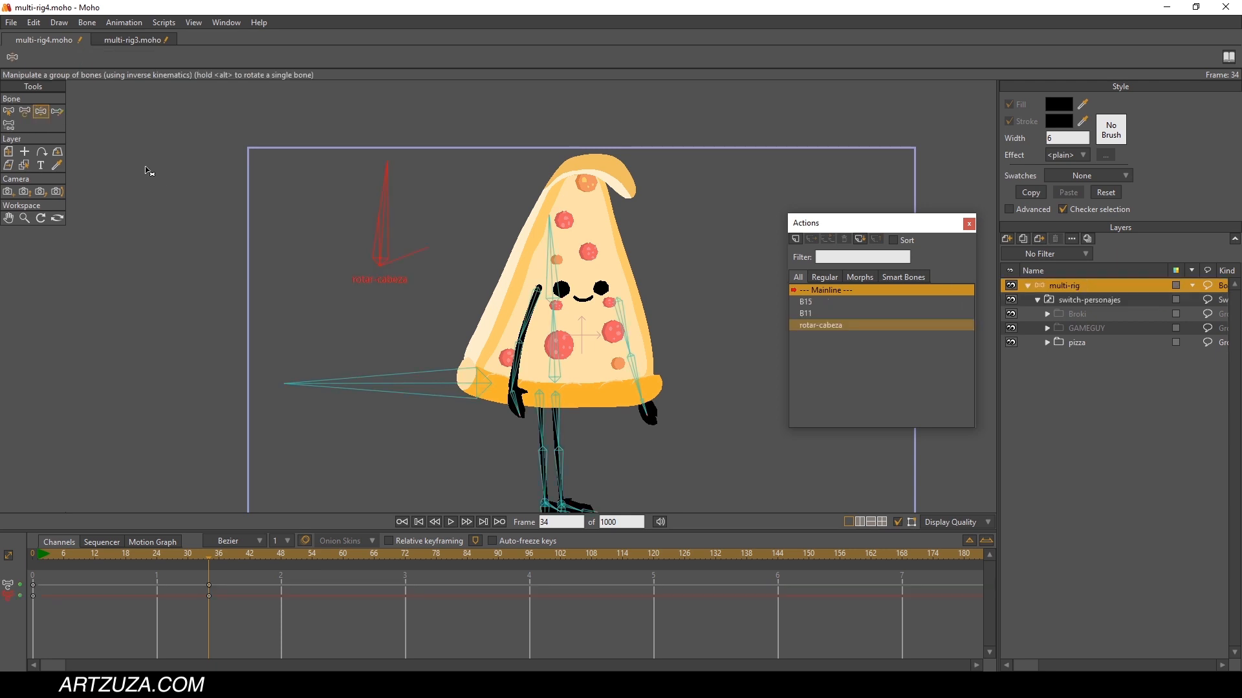
pyautogui.moveTo(387, 213); pyautogui.dragTo(404, 157)
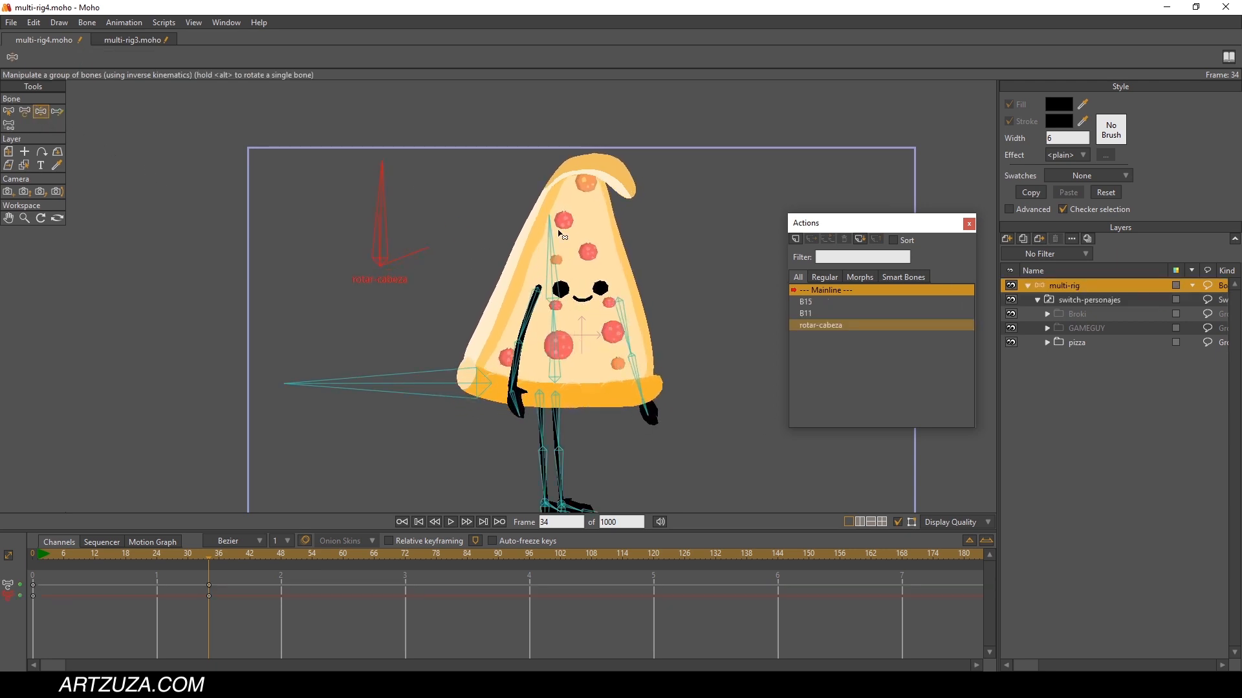
# Step: Lower multi-rig's large horizontal control bone at frame 34 so the pizza's body drops and its legs bend
pyautogui.moveTo(880, 225); pyautogui.dragTo(877, 161)
pyautogui.scroll(2, 555, 362)
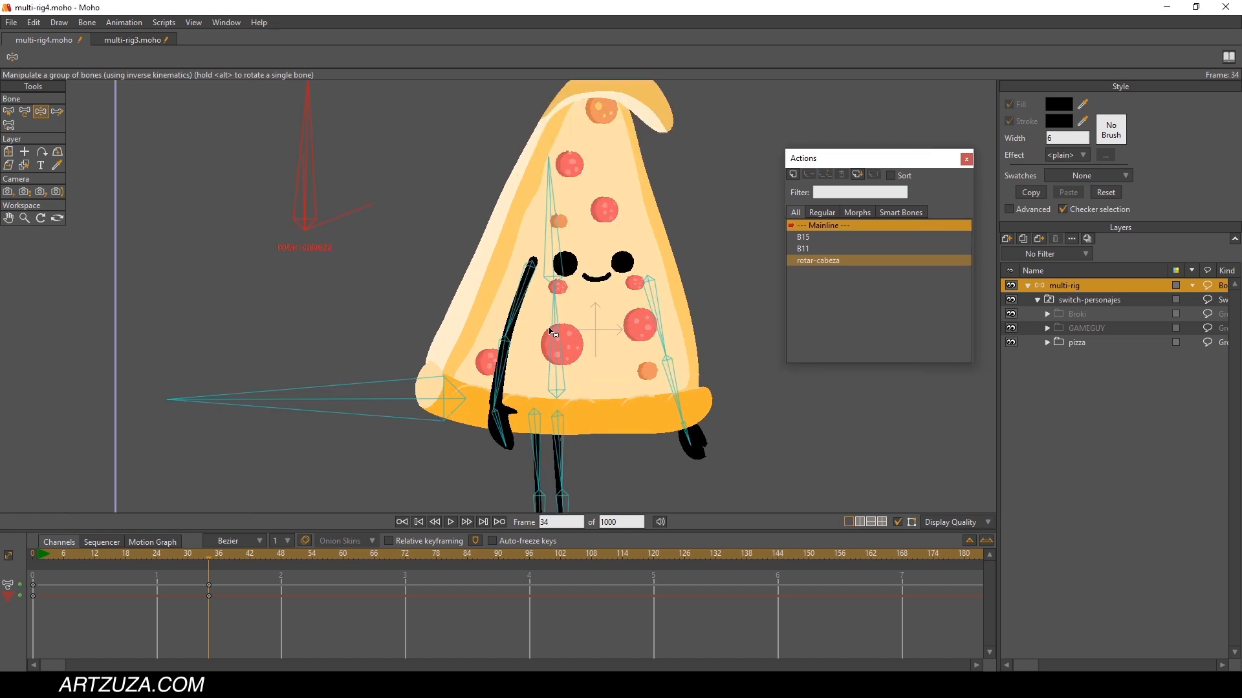
pyautogui.moveTo(306, 149); pyautogui.dragTo(302, 190)
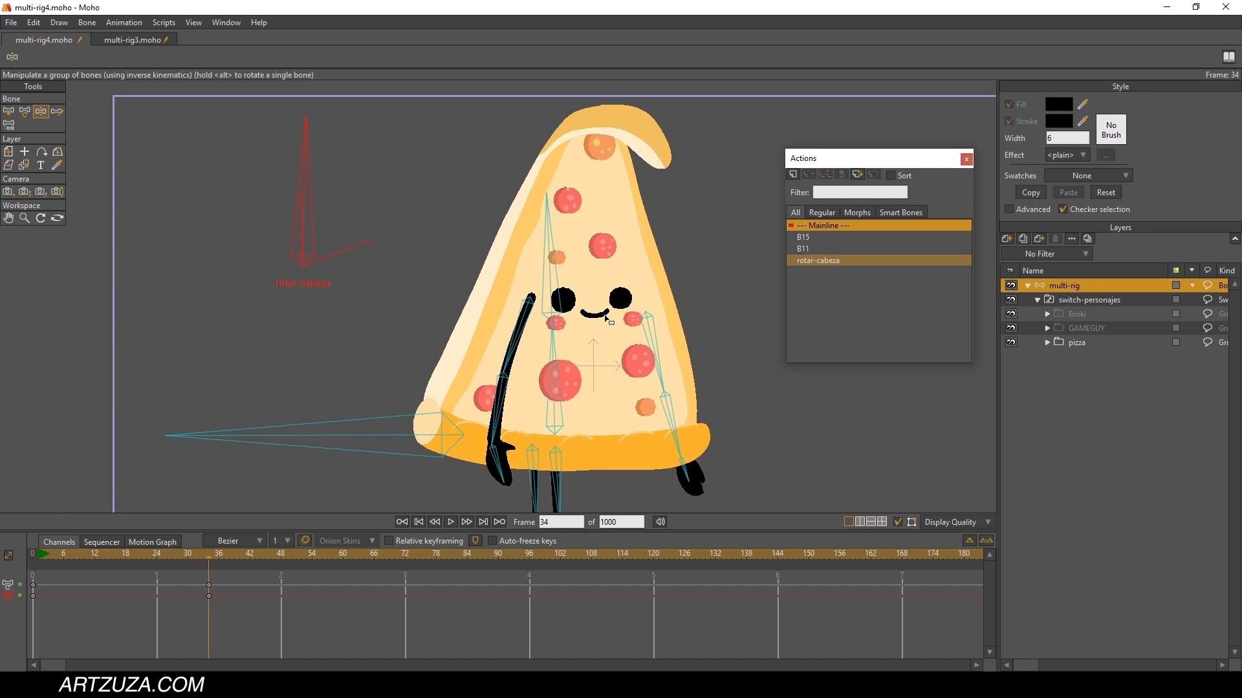
pyautogui.scroll(-3, 607, 314)
pyautogui.scroll(2, 610, 299)
pyautogui.moveTo(611, 300); pyautogui.dragTo(617, 231)
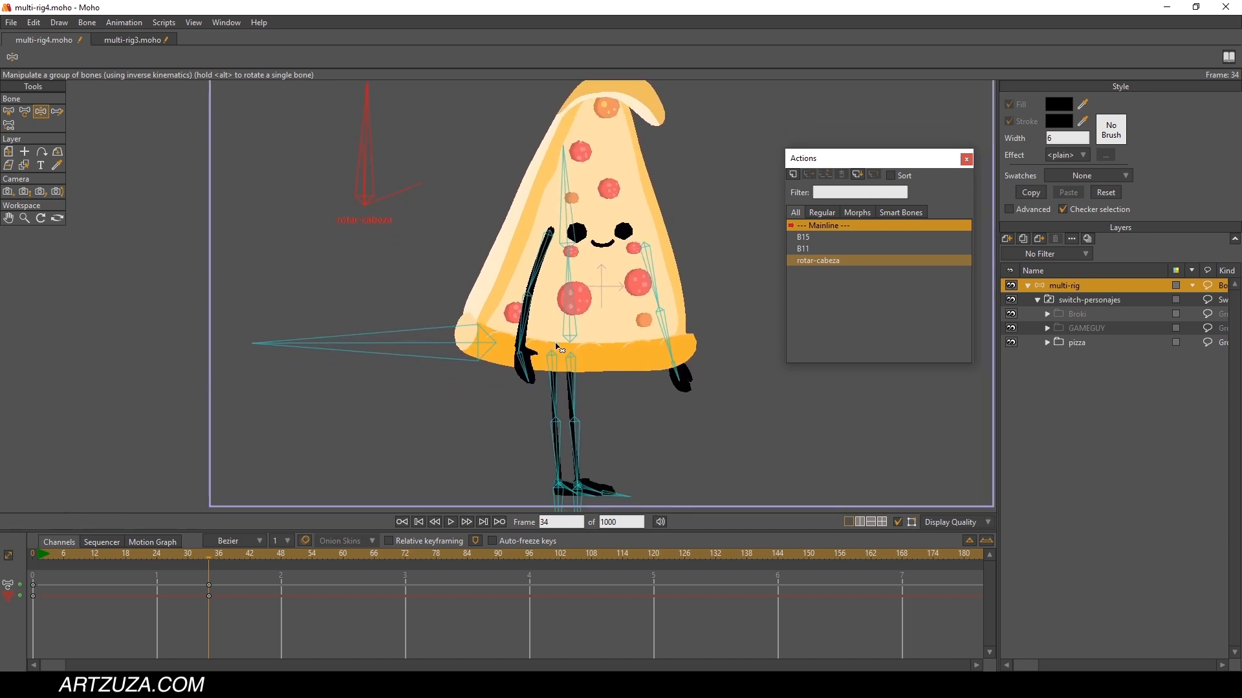
pyautogui.moveTo(478, 347); pyautogui.dragTo(479, 370)
# Step: Switch to the multi-rig3.moho document and play its character animation from the start
pyautogui.click(123, 40)
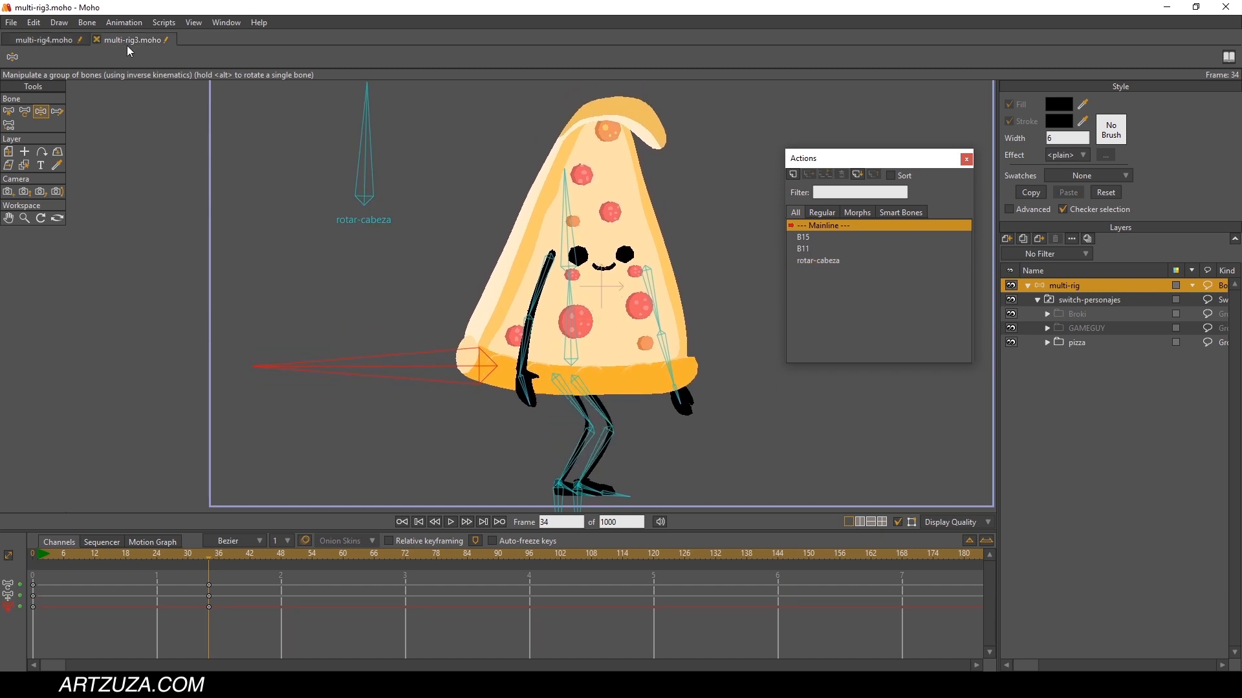
pyautogui.click(39, 559)
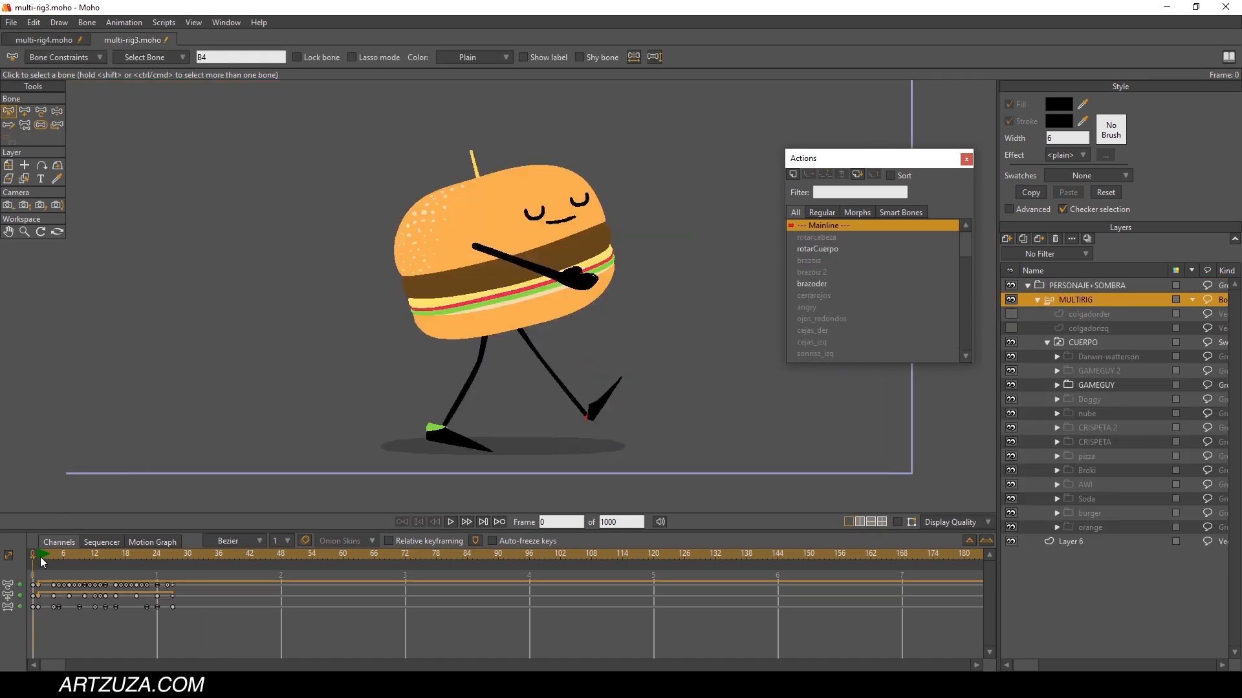
pyautogui.click(452, 524)
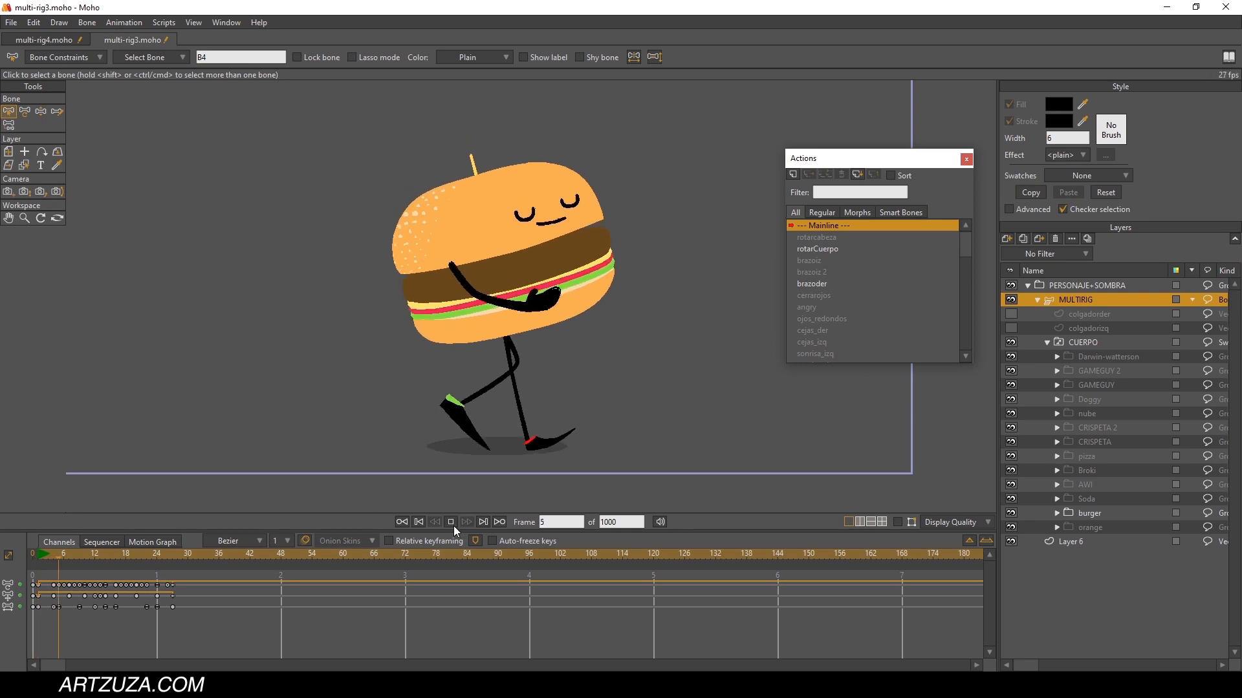